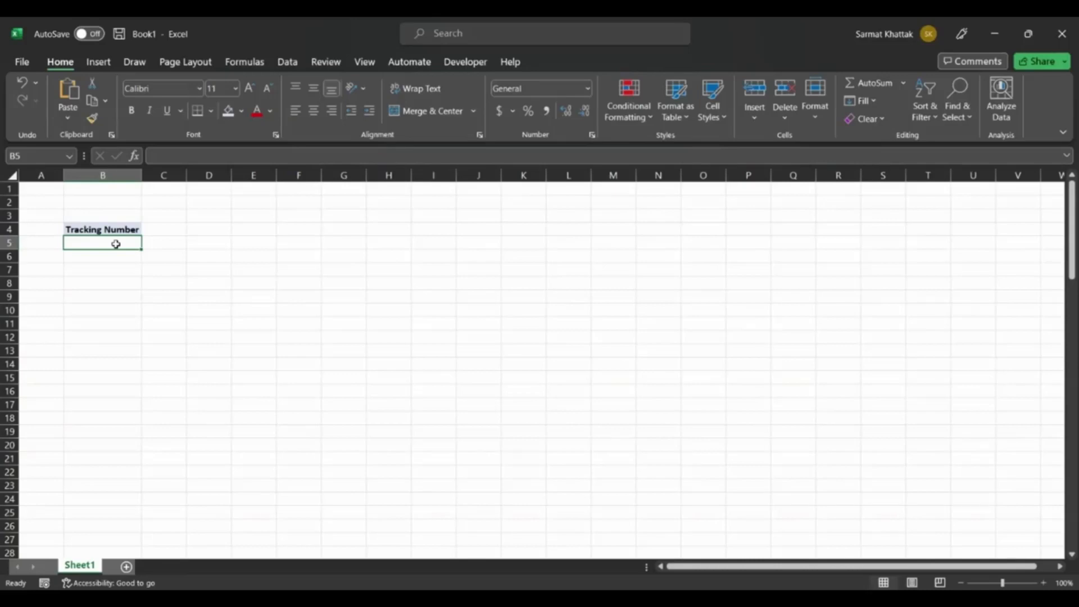
{"action": "type", "text": "101"}
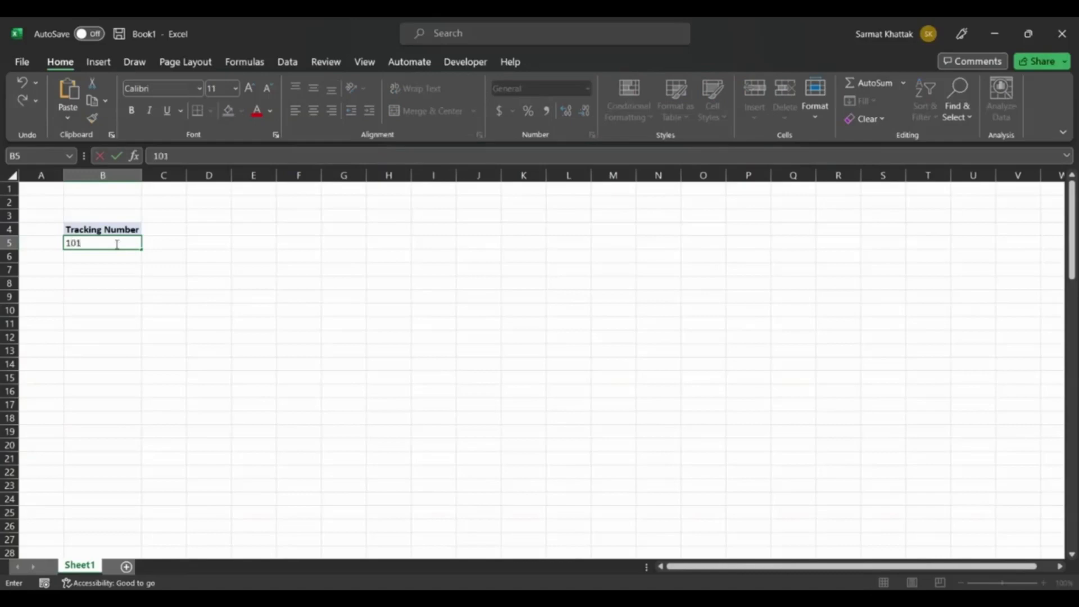
{"action": "key", "text": "Return"}
{"action": "type", "text": "102"}
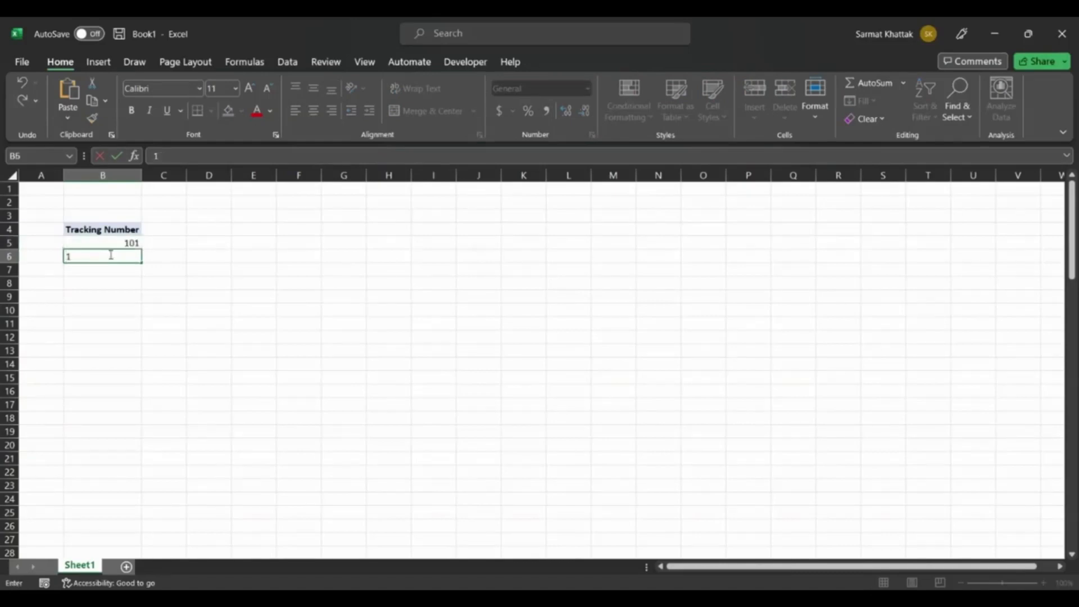
{"action": "key", "text": "BackSpace"}
{"action": "key", "text": "BackSpace"}
{"action": "key", "text": "BackSpace"}
Enter the values 1, 2, 3 and 4 in cells B5 through B8 under the Tracking Number heading.
{"action": "left_click", "coordinate": [128, 244]}
{"action": "double_click", "coordinate": [129, 243]}
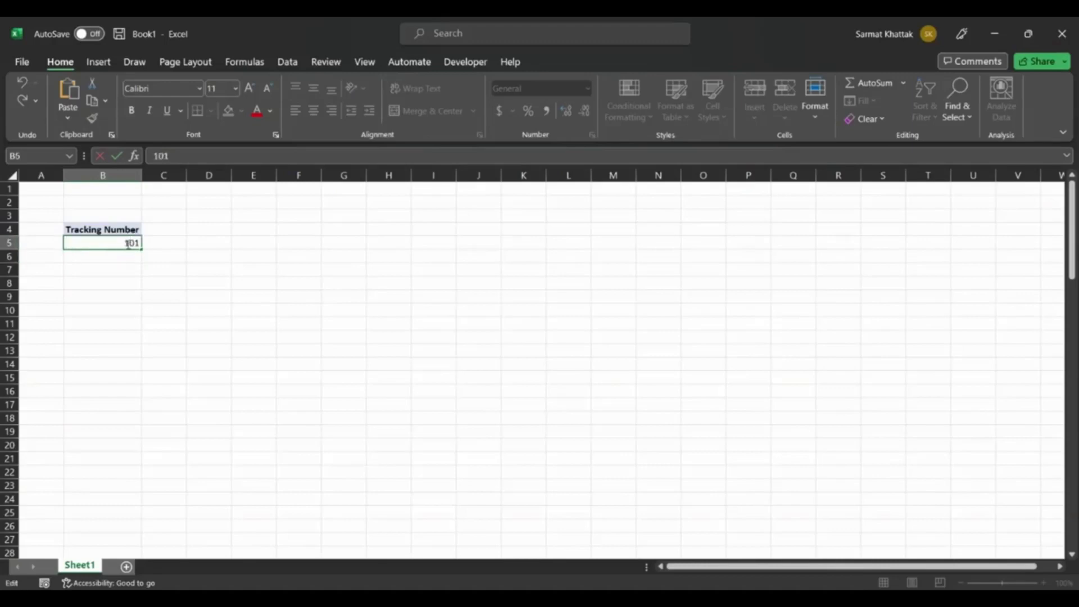
{"action": "key", "text": "BackSpace"}
{"action": "key", "text": "BackSpace"}
{"action": "left_click", "coordinate": [135, 256]}
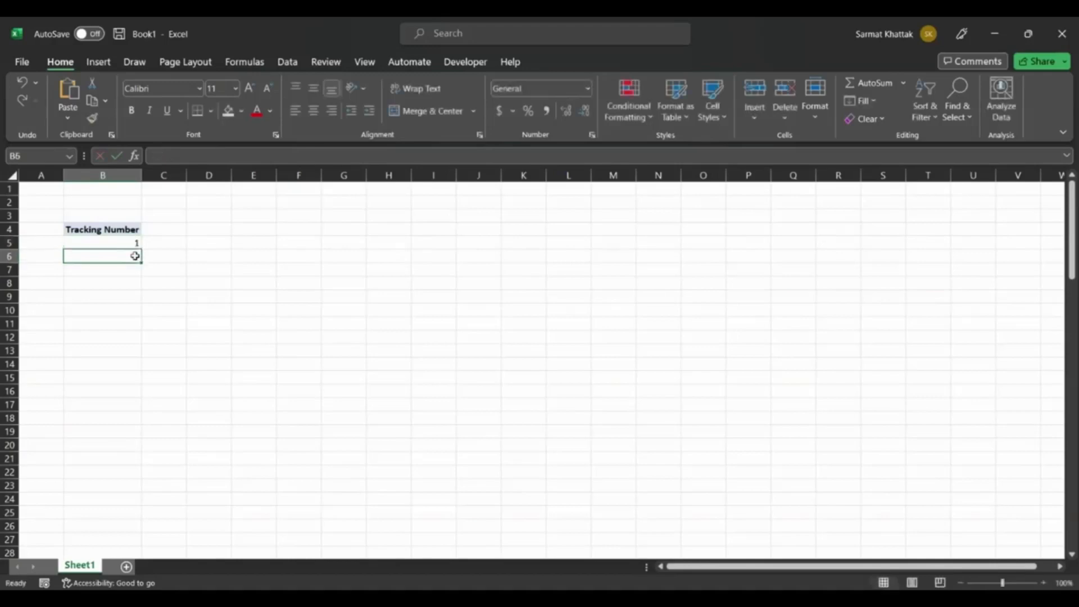
{"action": "type", "text": "2"}
{"action": "left_click", "coordinate": [135, 270]}
{"action": "type", "text": "3"}
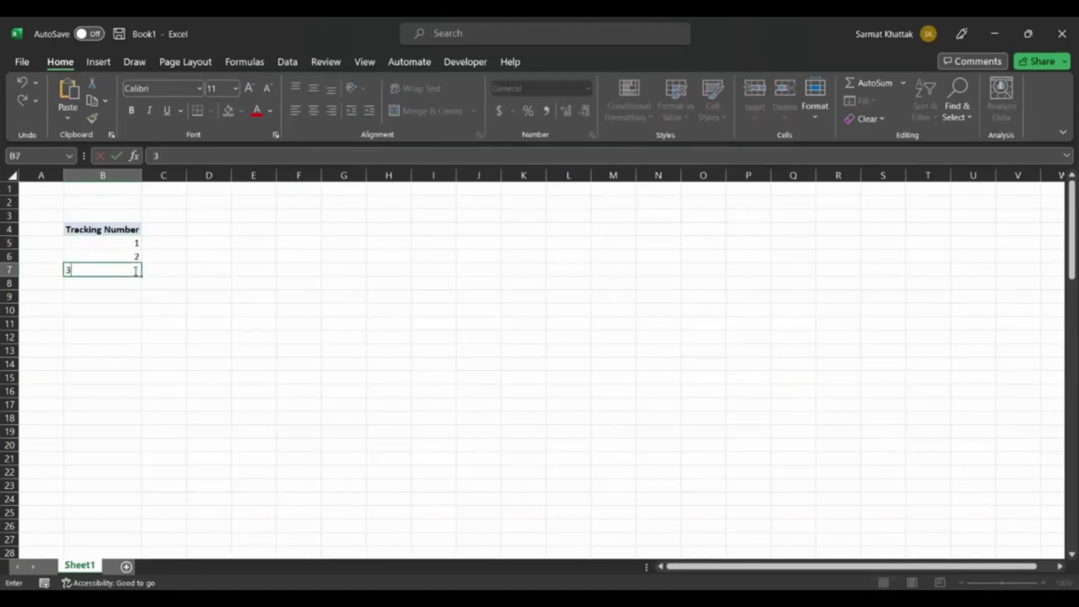
{"action": "left_click", "coordinate": [125, 287]}
{"action": "type", "text": "4"}
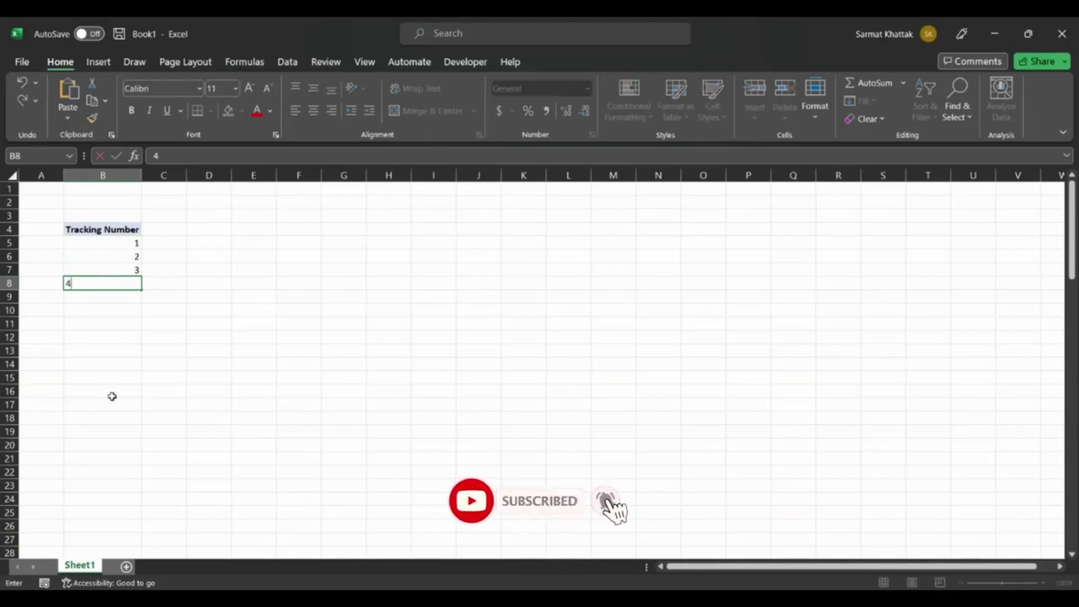
Clear the manually entered numbers from cells B5 through B8.
{"action": "left_click", "coordinate": [135, 270]}
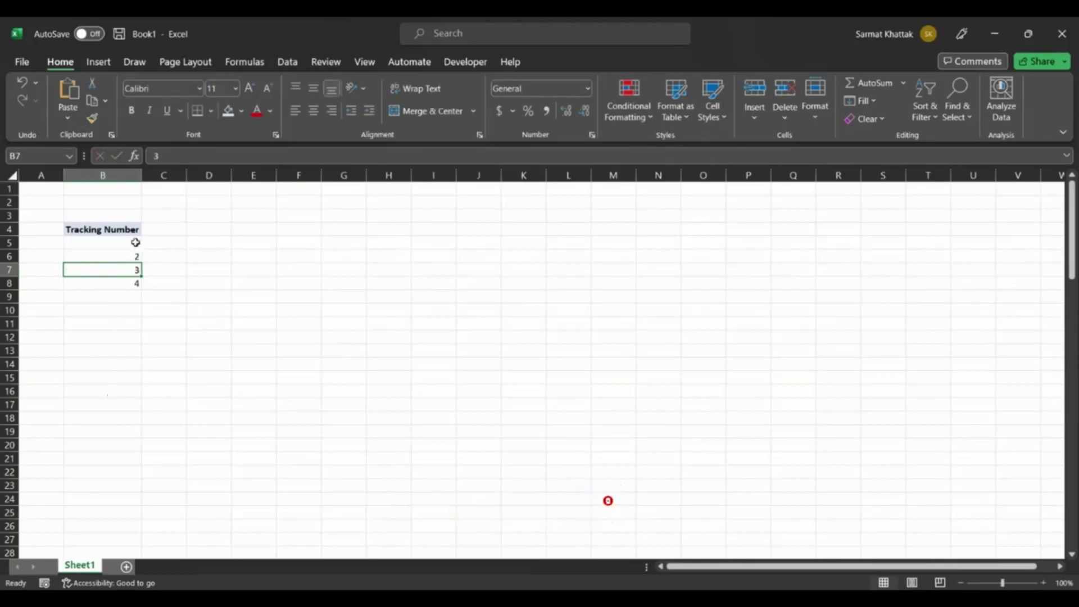
{"action": "left_click", "coordinate": [136, 242]}
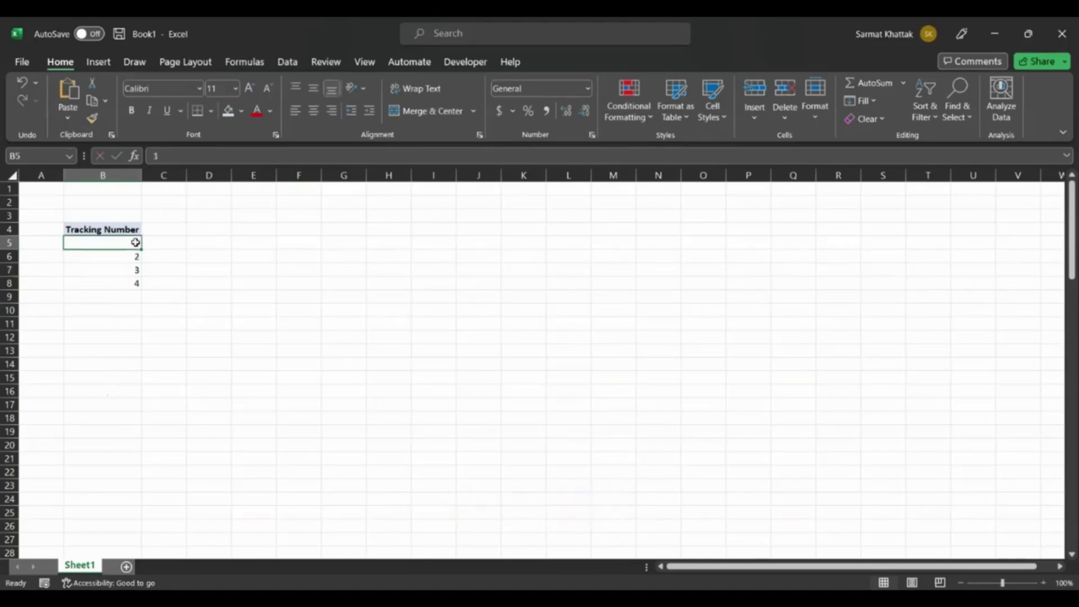
{"action": "key", "text": "ctrl+shift+Down"}
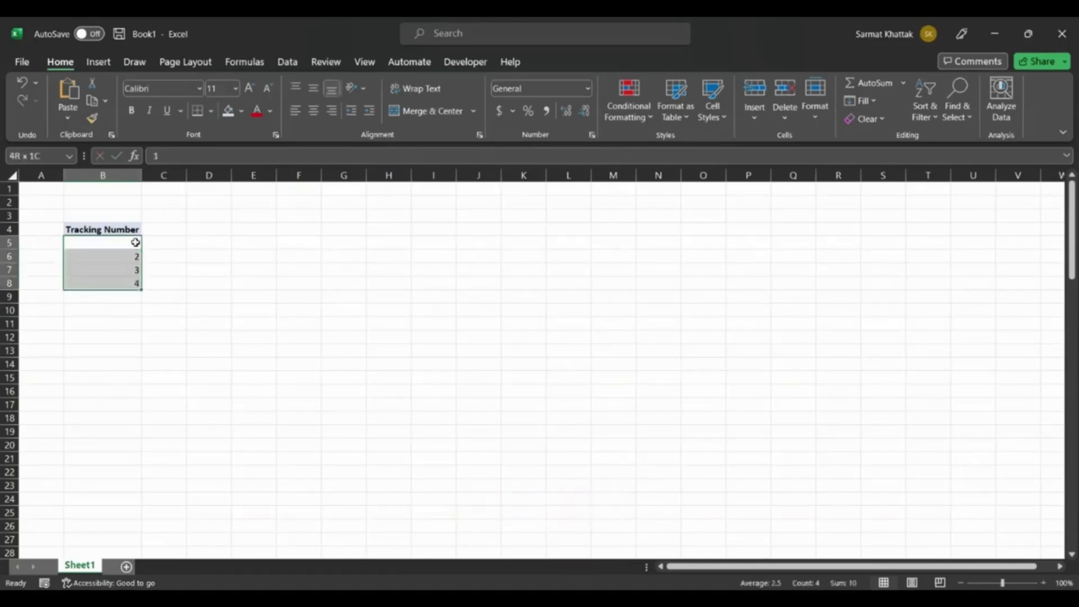
{"action": "key", "text": "Delete"}
Enter the prefixed tracking numbers TN001 in cell B5 and TN002 in cell B6.
{"action": "double_click", "coordinate": [135, 242]}
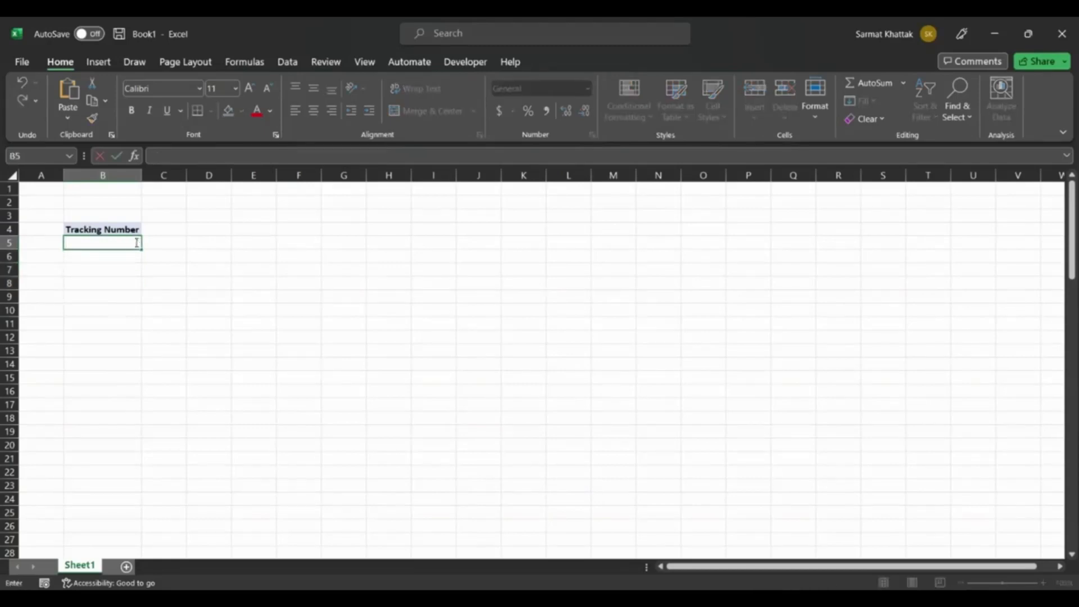
{"action": "type", "text": "T"}
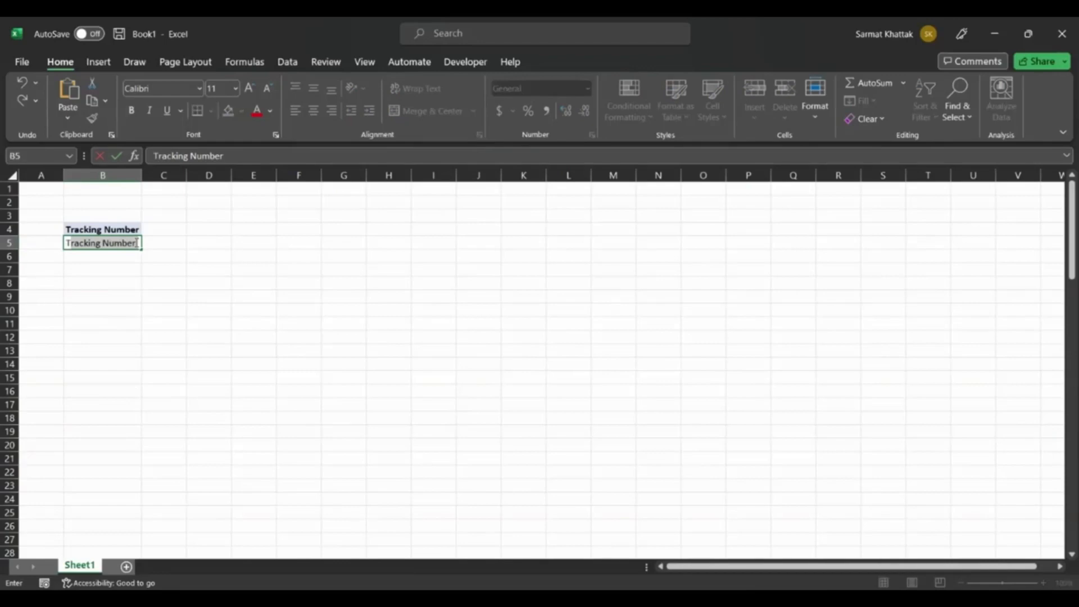
{"action": "type", "text": "N"}
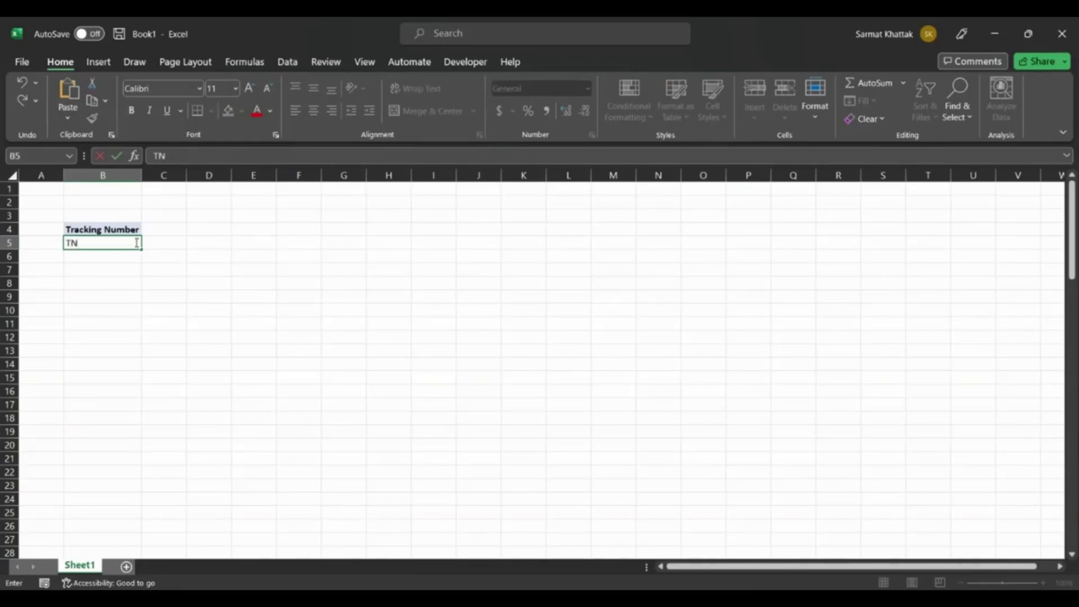
{"action": "type", "text": "001"}
{"action": "key", "text": "Return"}
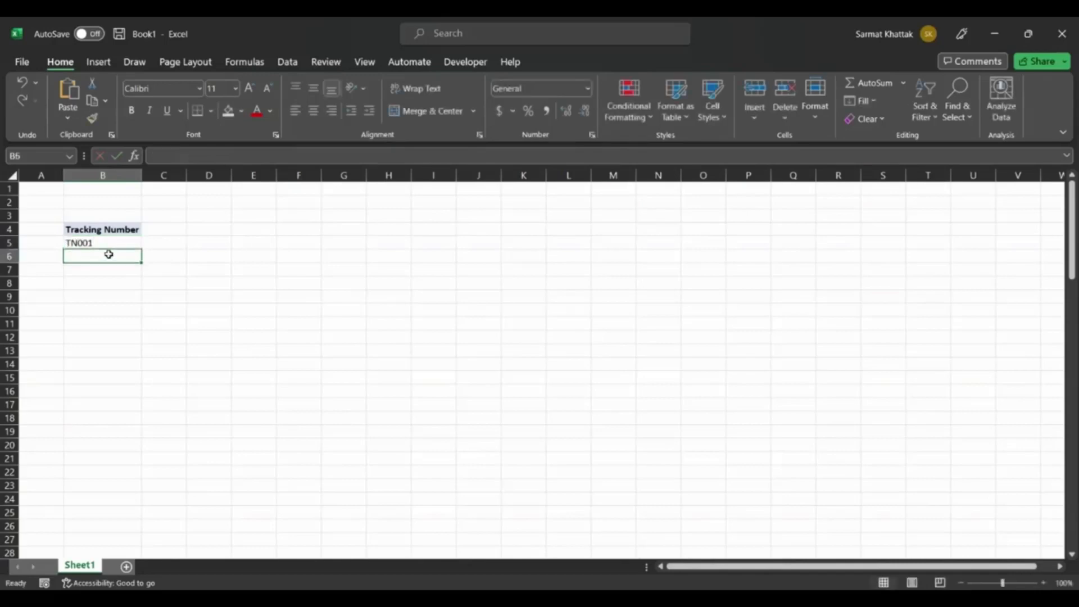
{"action": "type", "text": "TN002"}
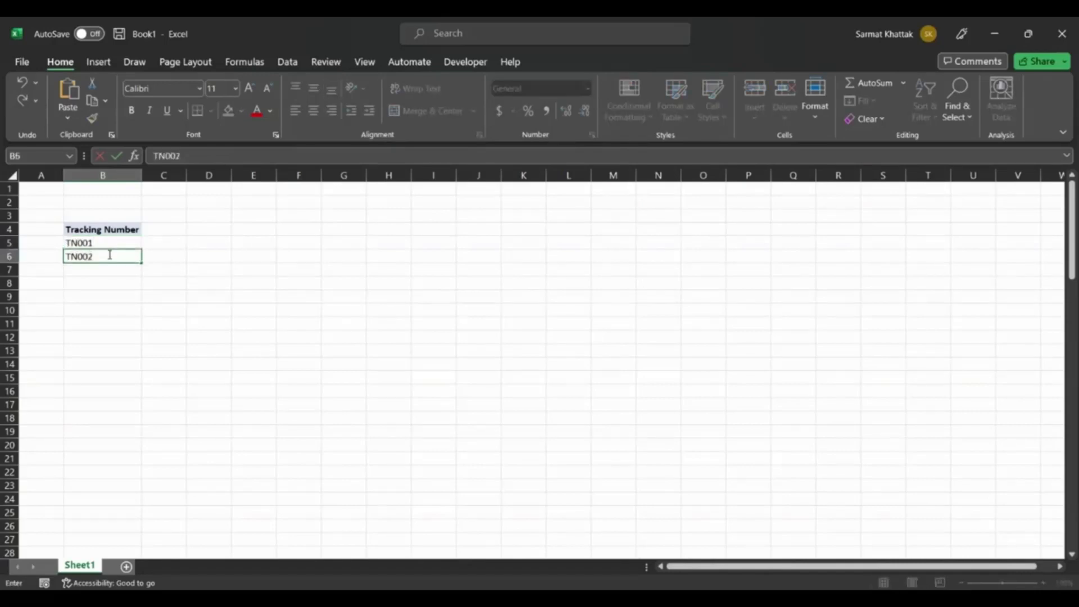
{"action": "left_click", "coordinate": [110, 288]}
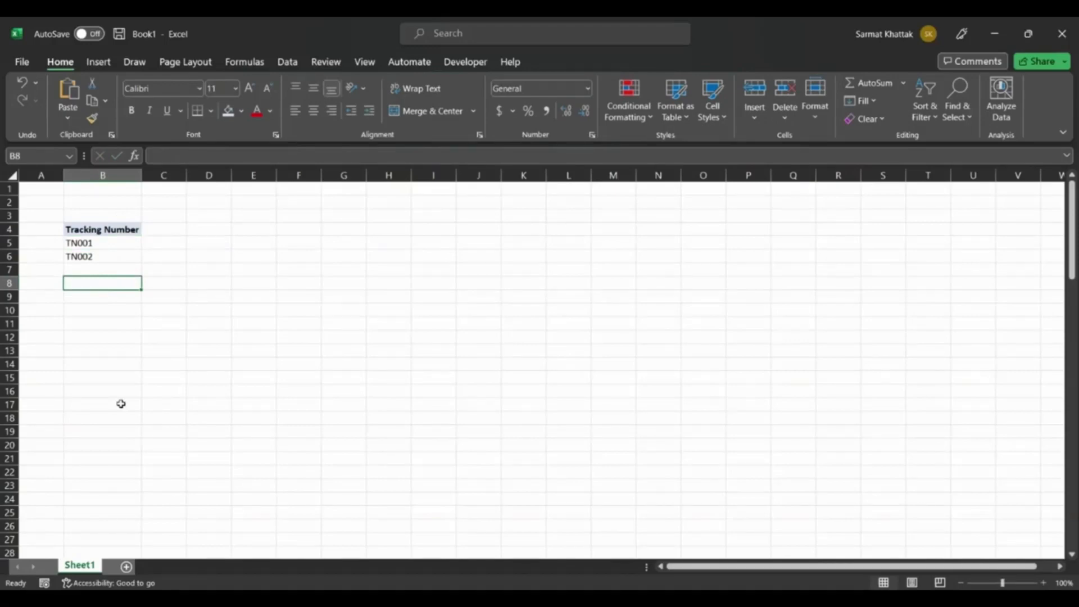
Erase the TN-prefixed entries from cells B6 and B5.
{"action": "left_click", "coordinate": [99, 256]}
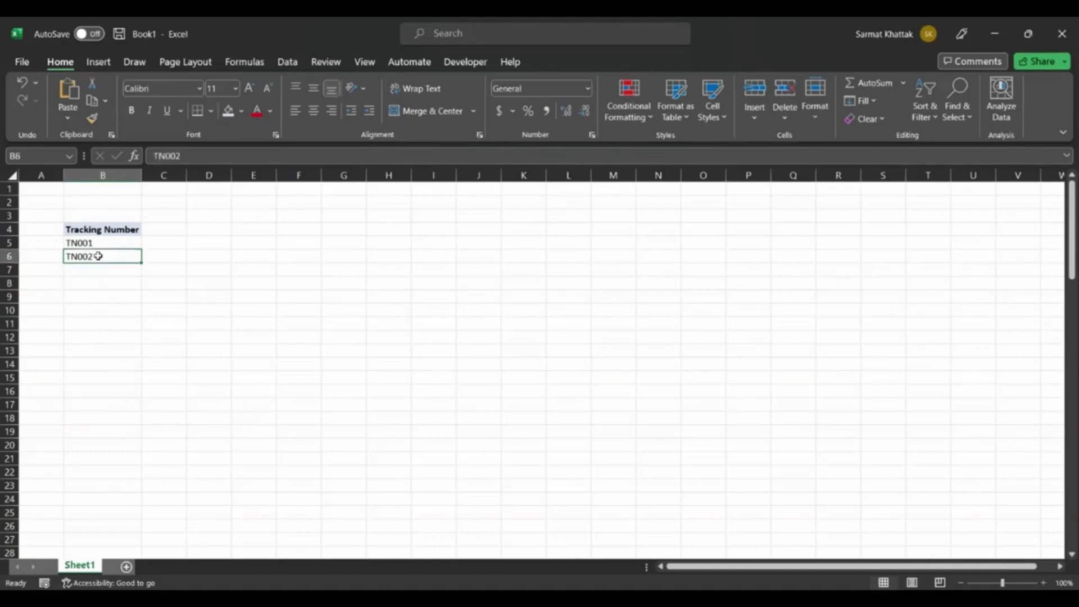
{"action": "double_click", "coordinate": [98, 256]}
{"action": "key", "text": "BackSpace"}
{"action": "key", "text": "BackSpace"}
{"action": "key", "text": "BackSpace"}
{"action": "key", "text": "BackSpace"}
{"action": "key", "text": "BackSpace"}
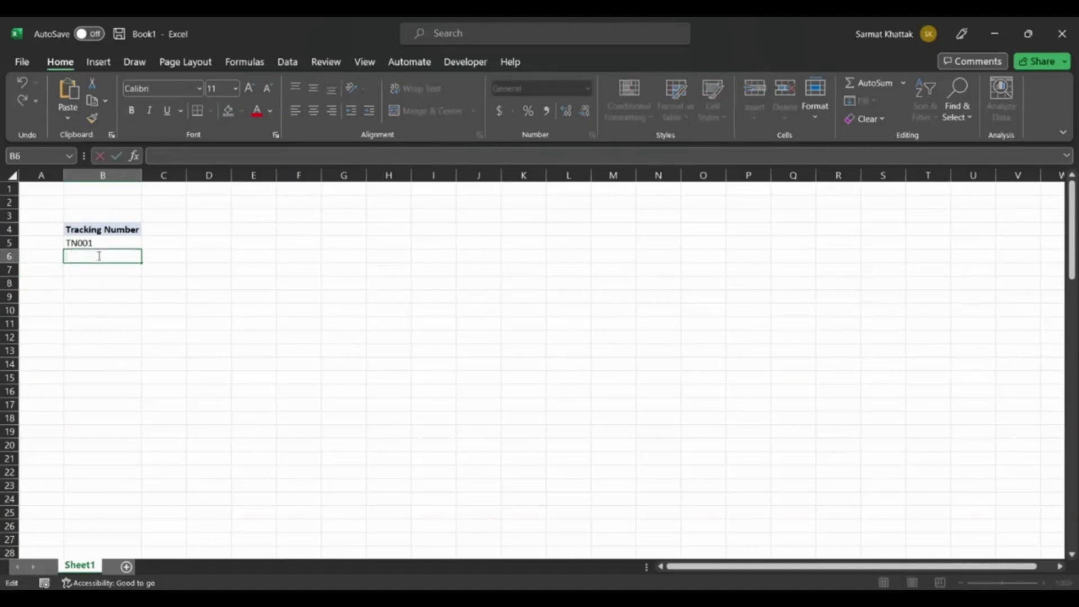
{"action": "left_click", "coordinate": [103, 240]}
{"action": "double_click", "coordinate": [104, 241]}
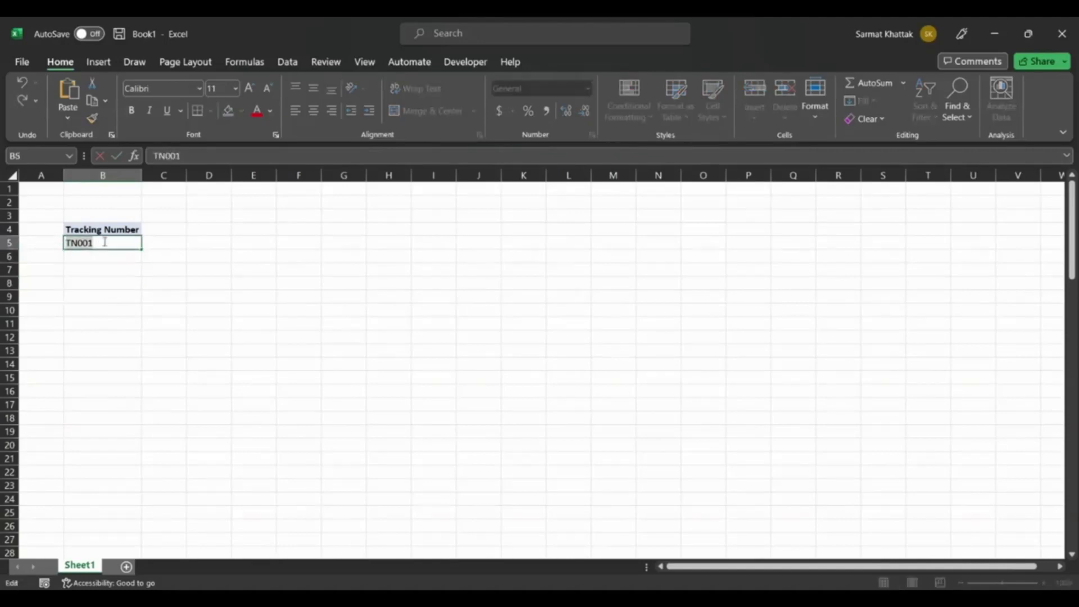
{"action": "key", "text": "BackSpace"}
Enter the formula =SEQUENCE(100) in cell B5 and look through the generated numbers.
{"action": "type", "text": "="}
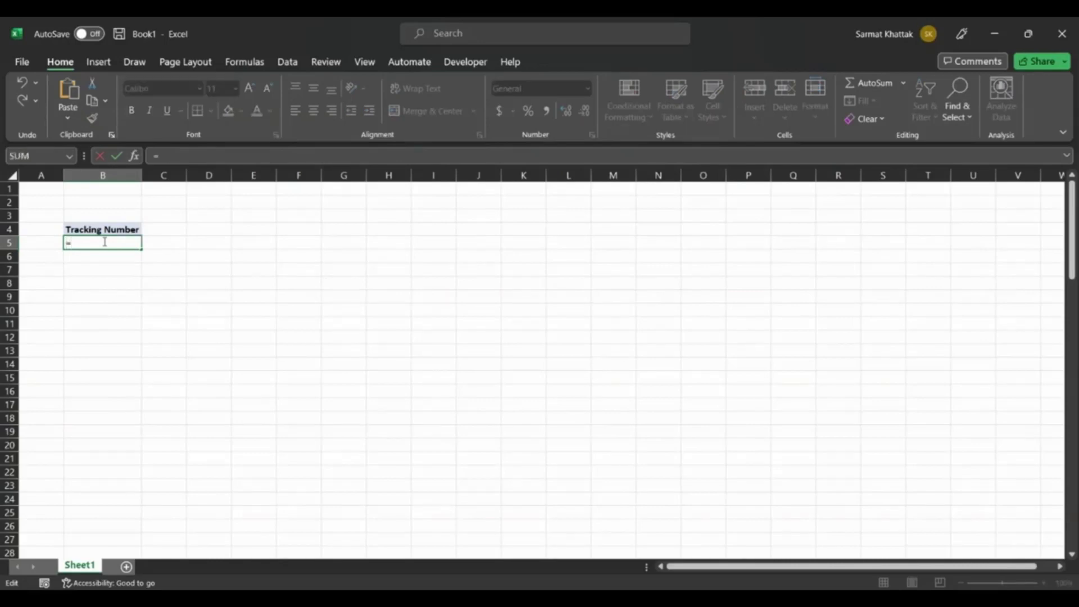
{"action": "type", "text": "seq"}
{"action": "key", "text": "Tab"}
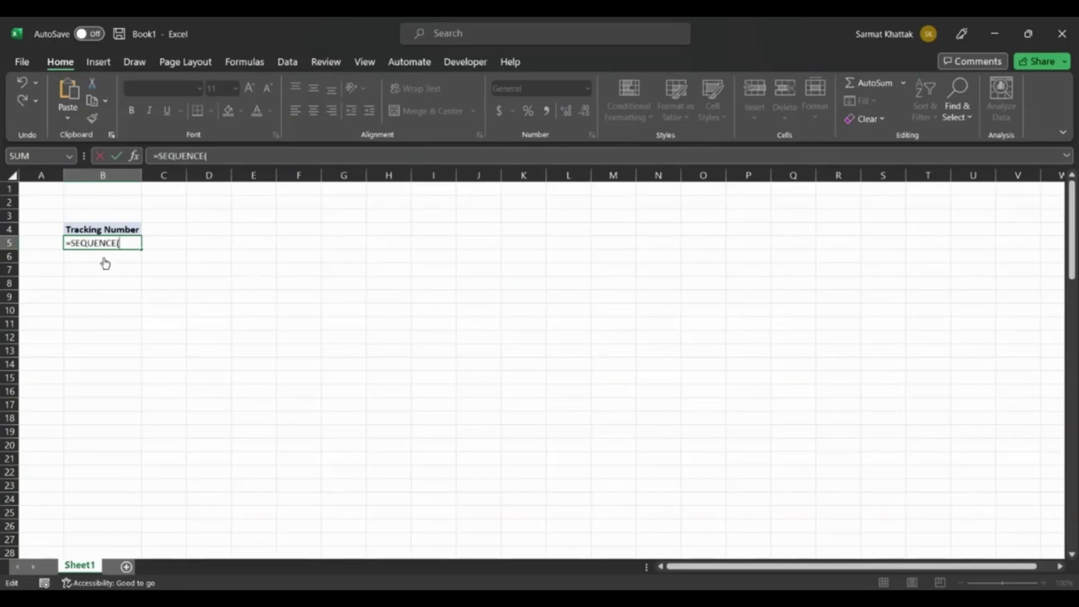
{"action": "type", "text": "100)"}
{"action": "key", "text": "Tab"}
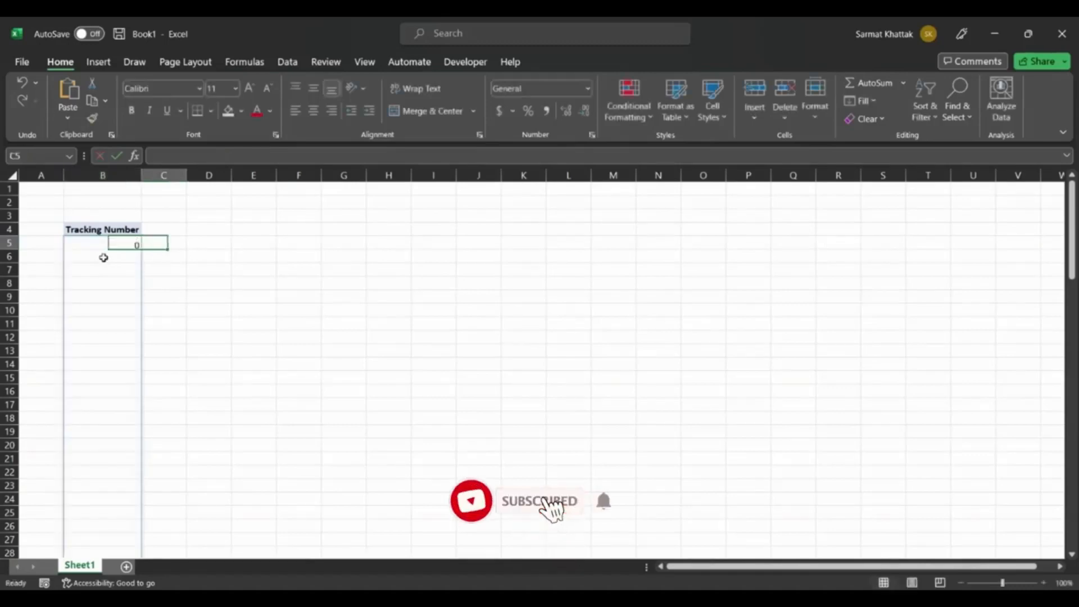
{"action": "scroll", "coordinate": [110, 301], "scroll_direction": "down", "scroll_amount": 20}
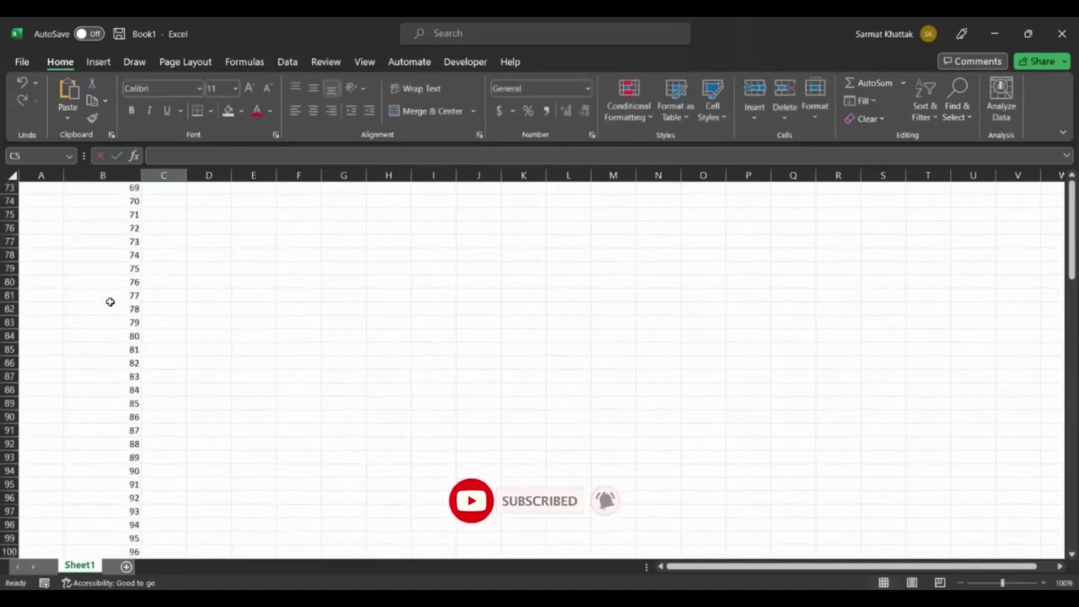
{"action": "scroll", "coordinate": [110, 302], "scroll_direction": "down", "scroll_amount": 5}
{"action": "scroll", "coordinate": [110, 302], "scroll_direction": "up", "scroll_amount": 20}
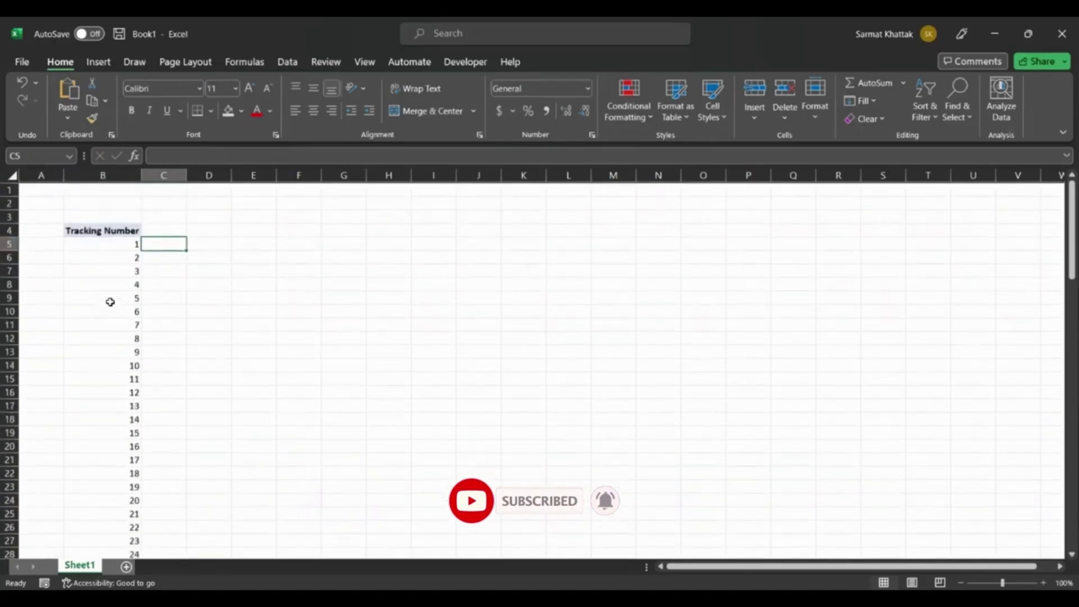
Clear the entire 100-number sequence from the Tracking Number column, starting at cell B5.
{"action": "left_click", "coordinate": [110, 299]}
{"action": "left_click", "coordinate": [97, 243]}
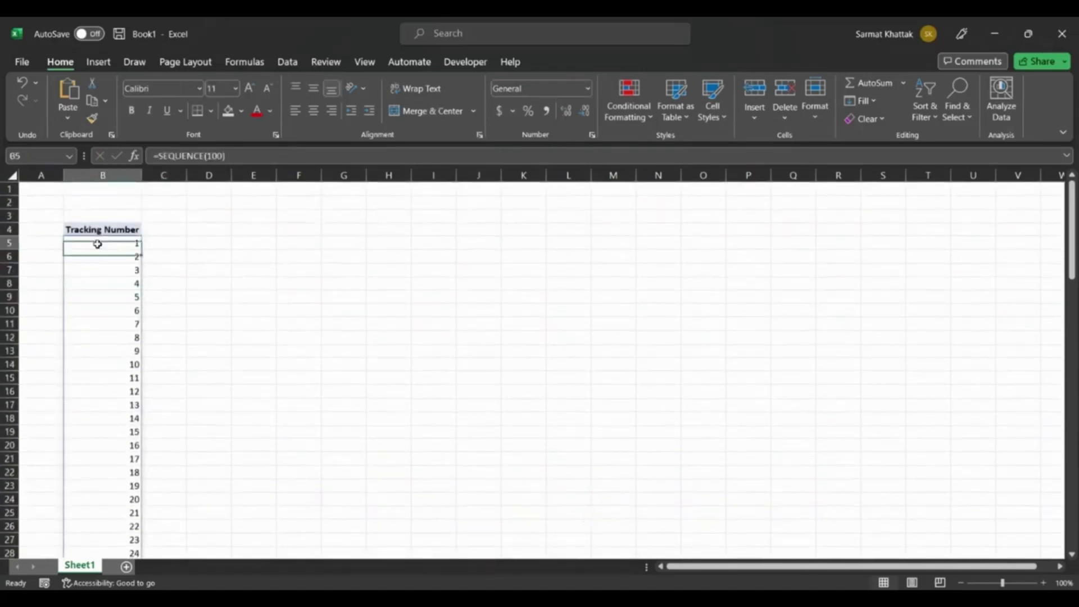
{"action": "key", "text": "ctrl+shift+Down"}
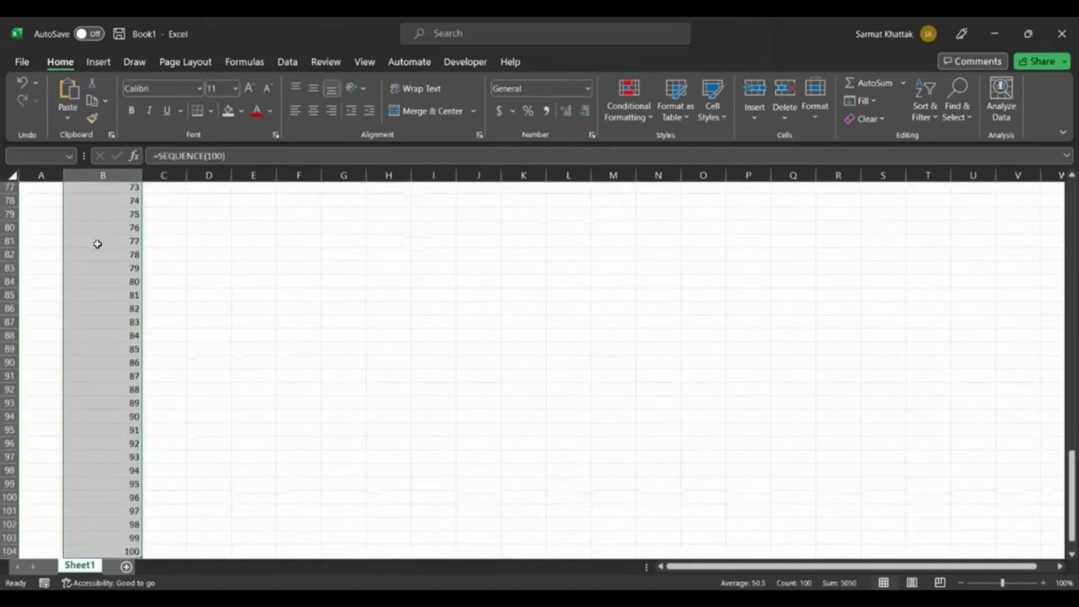
{"action": "scroll", "coordinate": [98, 244], "scroll_direction": "up", "scroll_amount": 20}
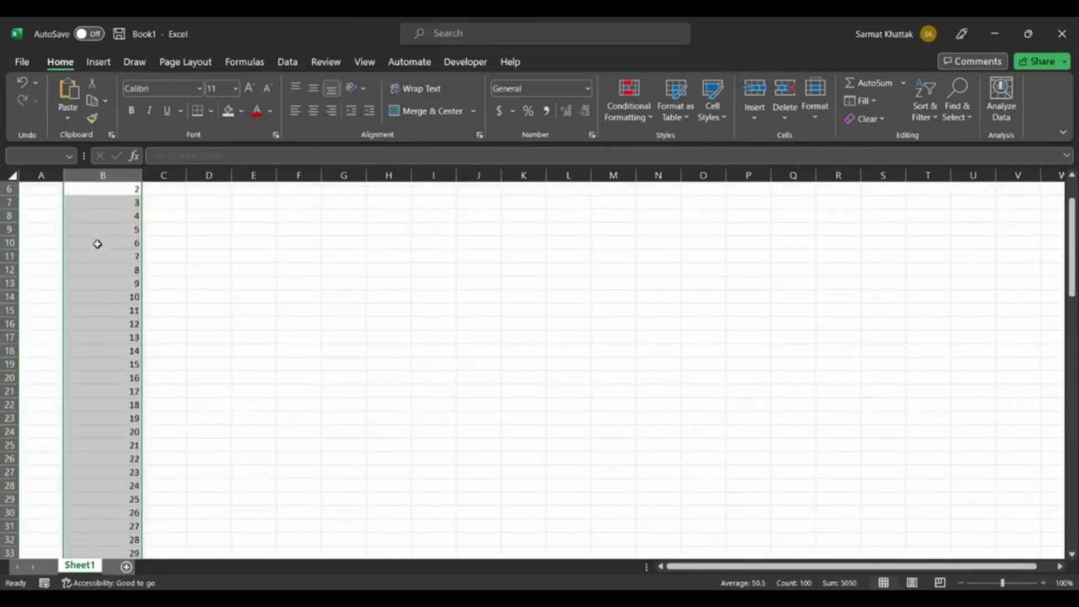
{"action": "scroll", "coordinate": [230, 309], "scroll_direction": "up", "scroll_amount": 2}
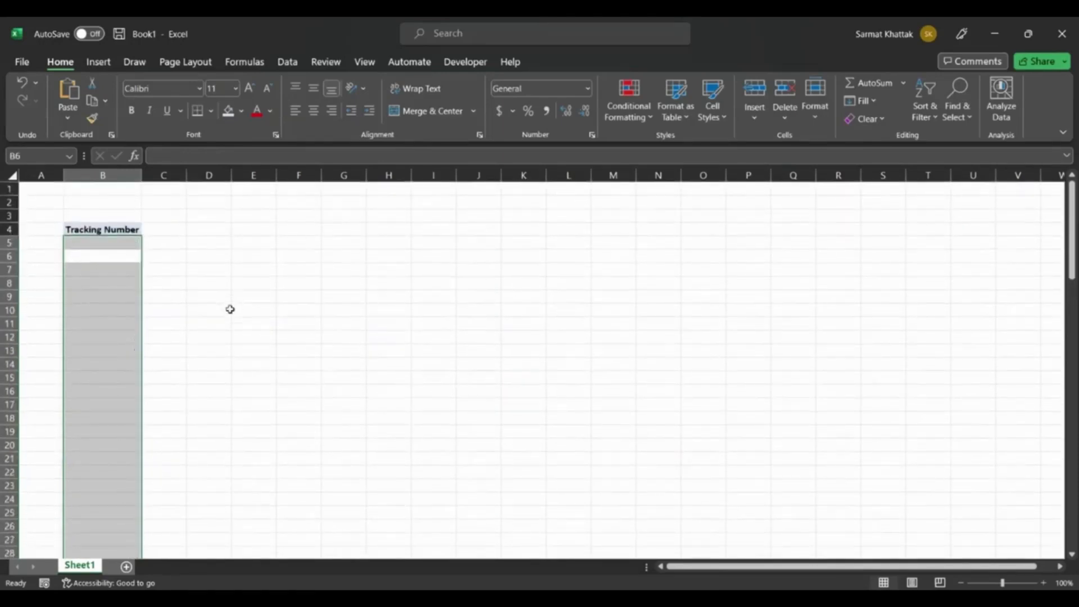
{"action": "key", "text": "Delete"}
{"action": "left_click", "coordinate": [251, 294]}
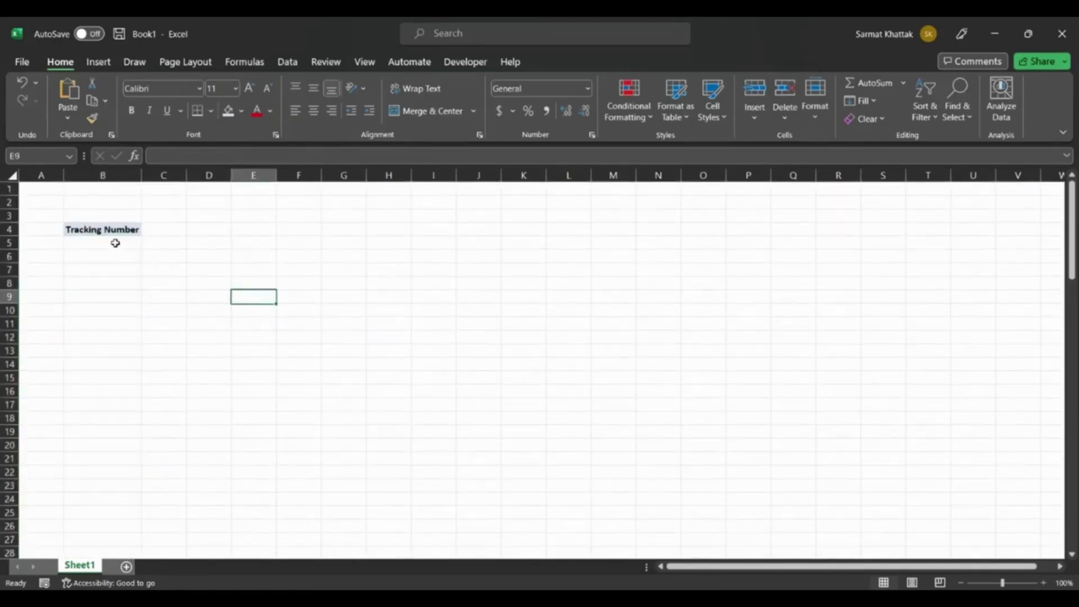
Enter the formula =SEQUENCE(1000) in cell B5 and look through the generated numbers.
{"action": "left_click", "coordinate": [115, 241]}
{"action": "type", "text": "="}
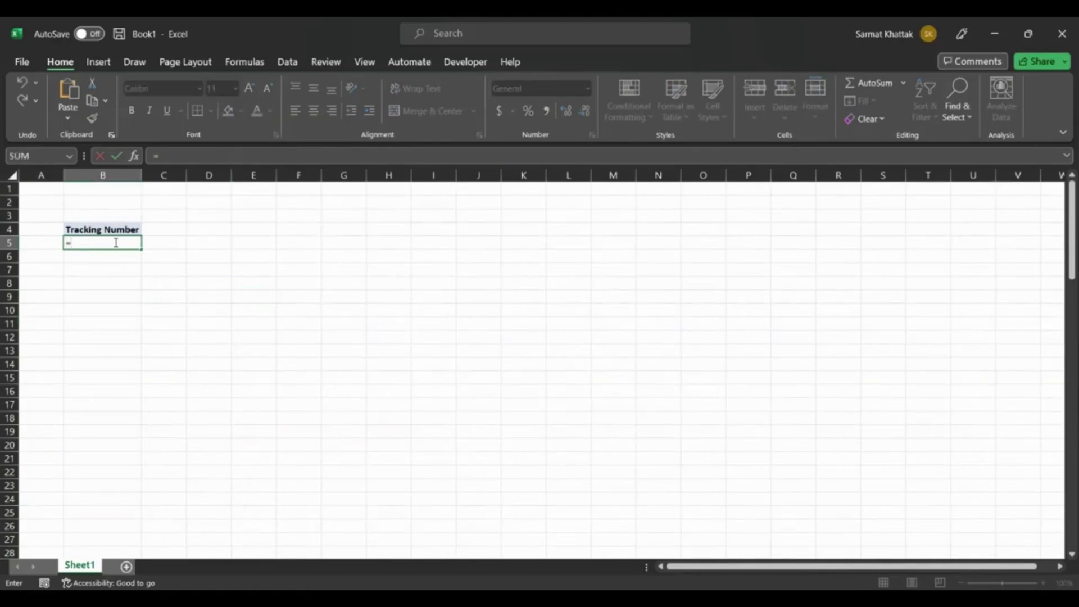
{"action": "type", "text": "seq"}
{"action": "key", "text": "Tab"}
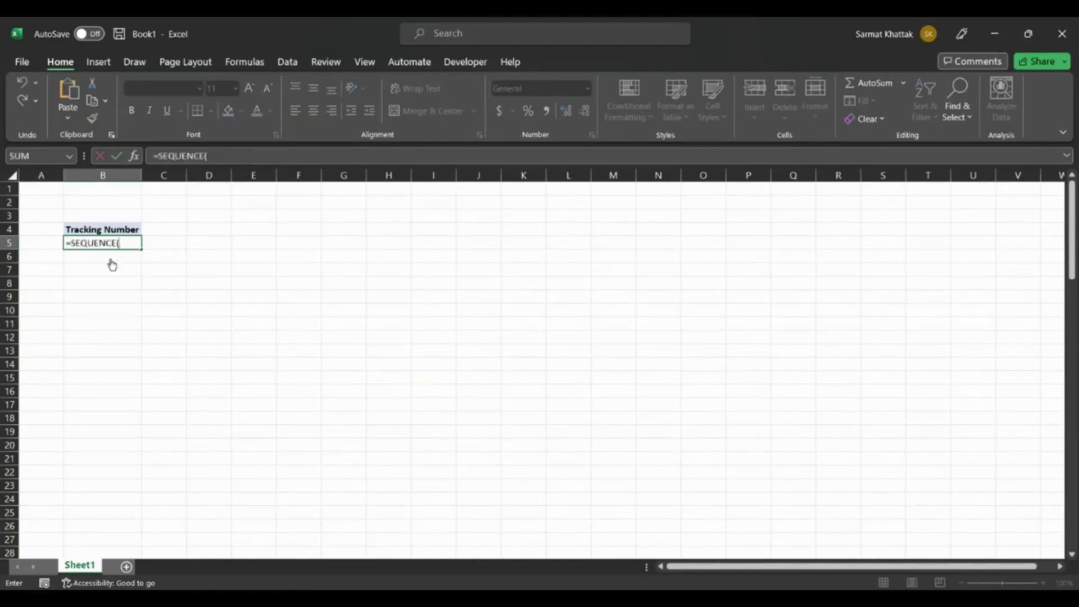
{"action": "type", "text": "1000)"}
{"action": "key", "text": "Tab"}
{"action": "scroll", "coordinate": [188, 385], "scroll_direction": "down", "scroll_amount": 20}
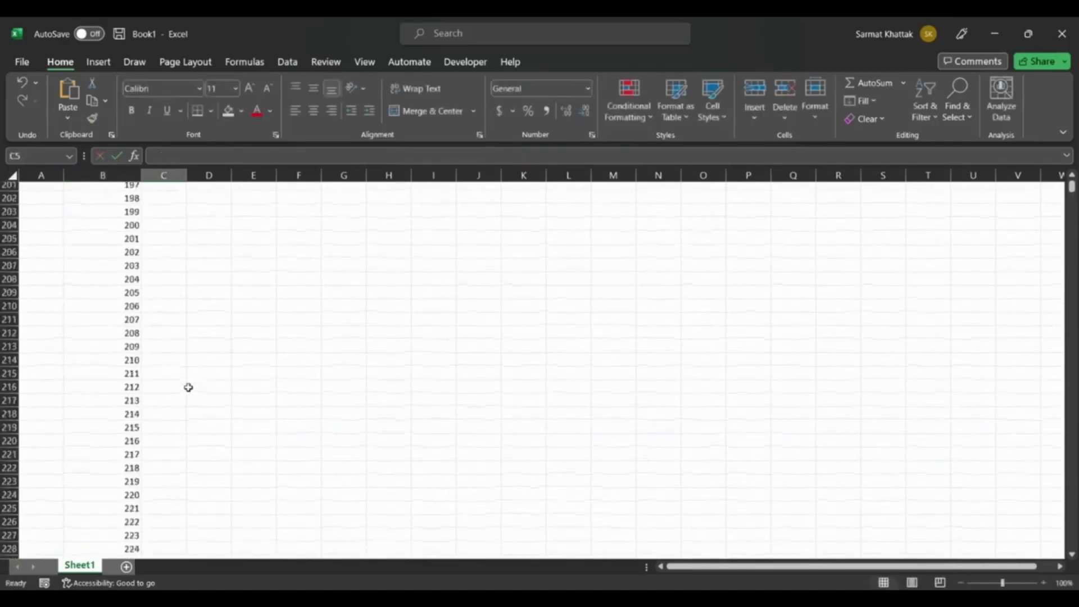
{"action": "scroll", "coordinate": [188, 387], "scroll_direction": "down", "scroll_amount": 20}
{"action": "scroll", "coordinate": [189, 387], "scroll_direction": "up", "scroll_amount": 20}
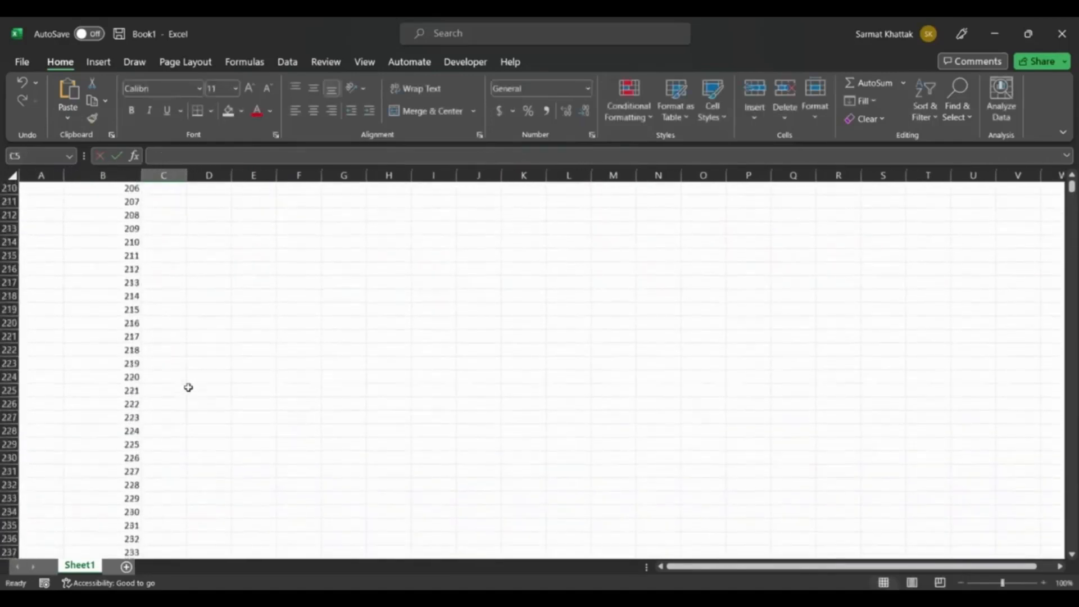
{"action": "scroll", "coordinate": [188, 387], "scroll_direction": "up", "scroll_amount": 20}
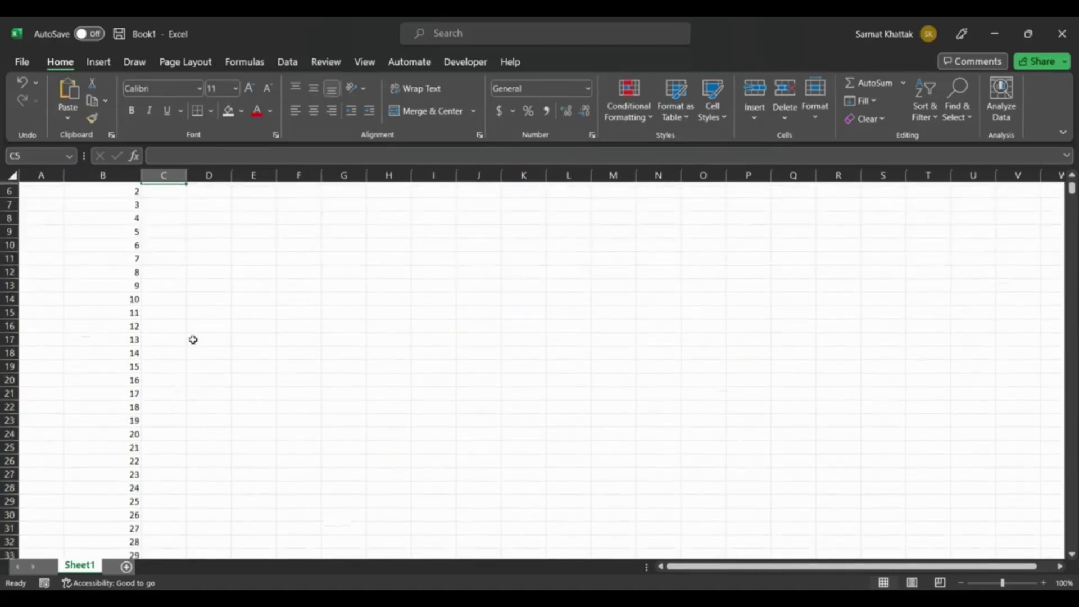
{"action": "scroll", "coordinate": [193, 340], "scroll_direction": "up", "scroll_amount": 2}
Clear the entire 1000-number sequence from the Tracking Number column, starting at cell B5.
{"action": "left_click", "coordinate": [132, 242]}
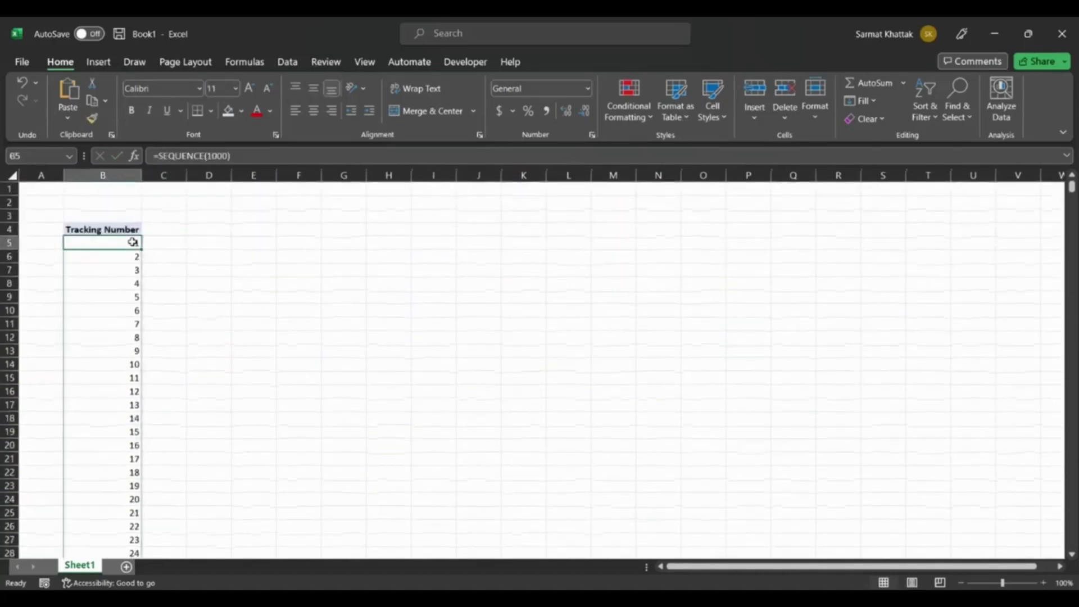
{"action": "key", "text": "ctrl+shift+Down"}
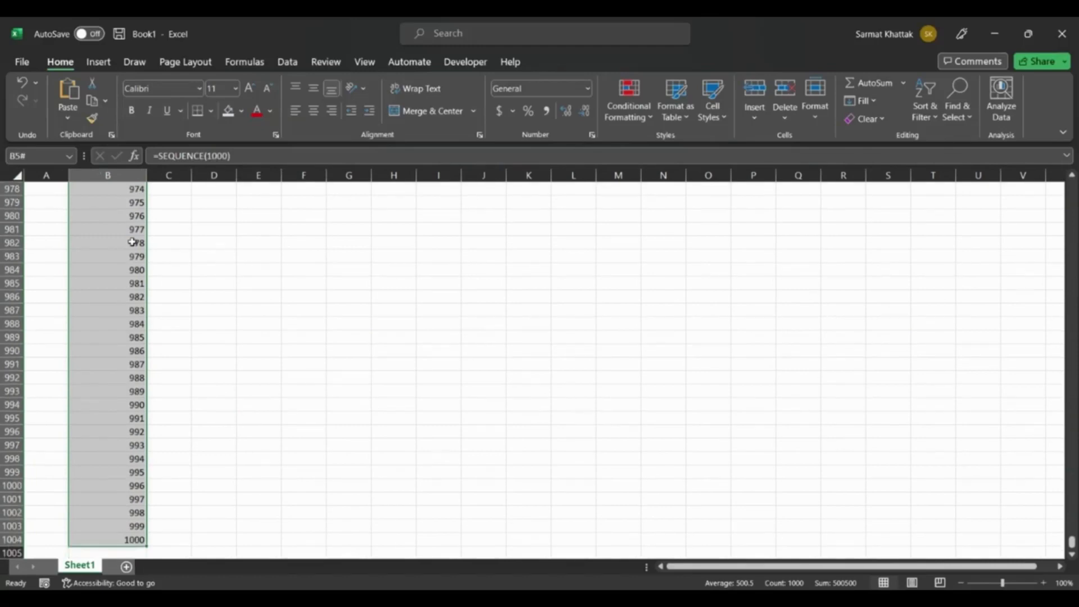
{"action": "key", "text": "Delete"}
{"action": "left_click", "coordinate": [205, 254]}
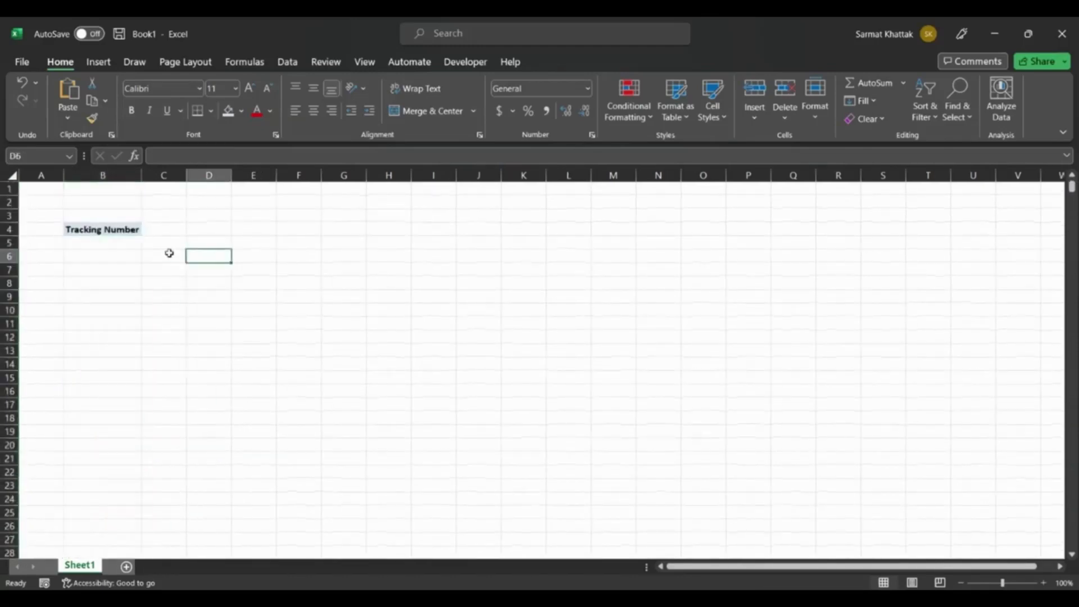
Begin a formula in cell B5 with the text prefix "TN" followed by the & join operator.
{"action": "left_click", "coordinate": [119, 246]}
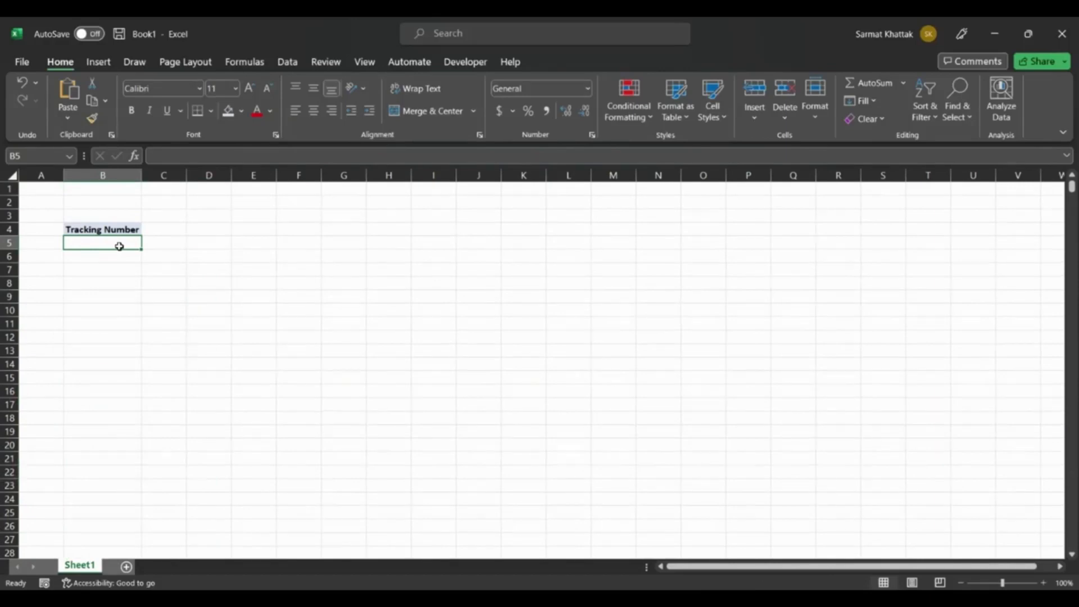
{"action": "double_click", "coordinate": [120, 246]}
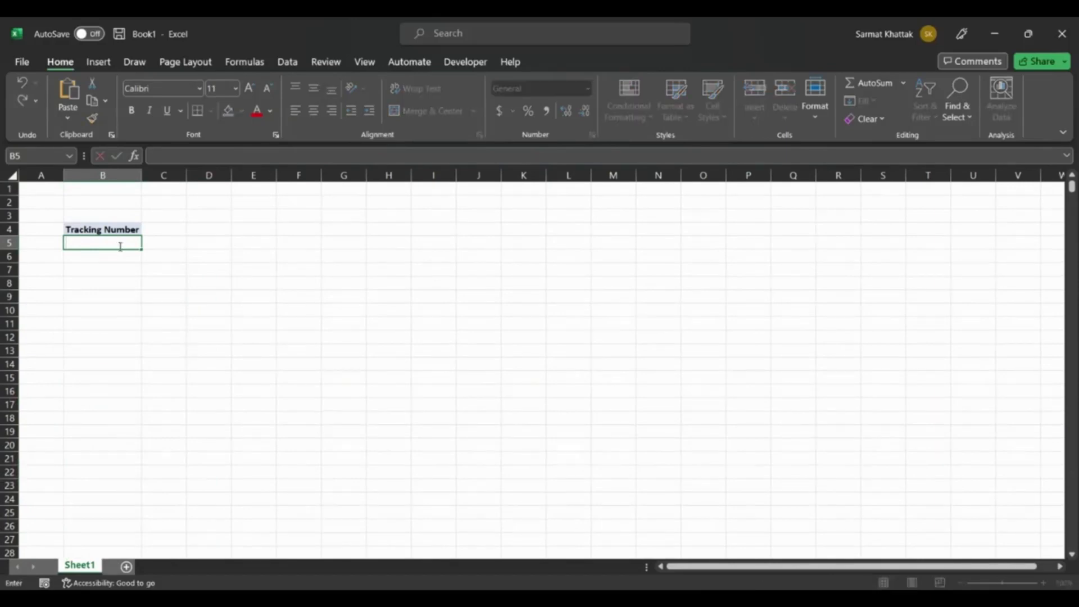
{"action": "type", "text": "="}
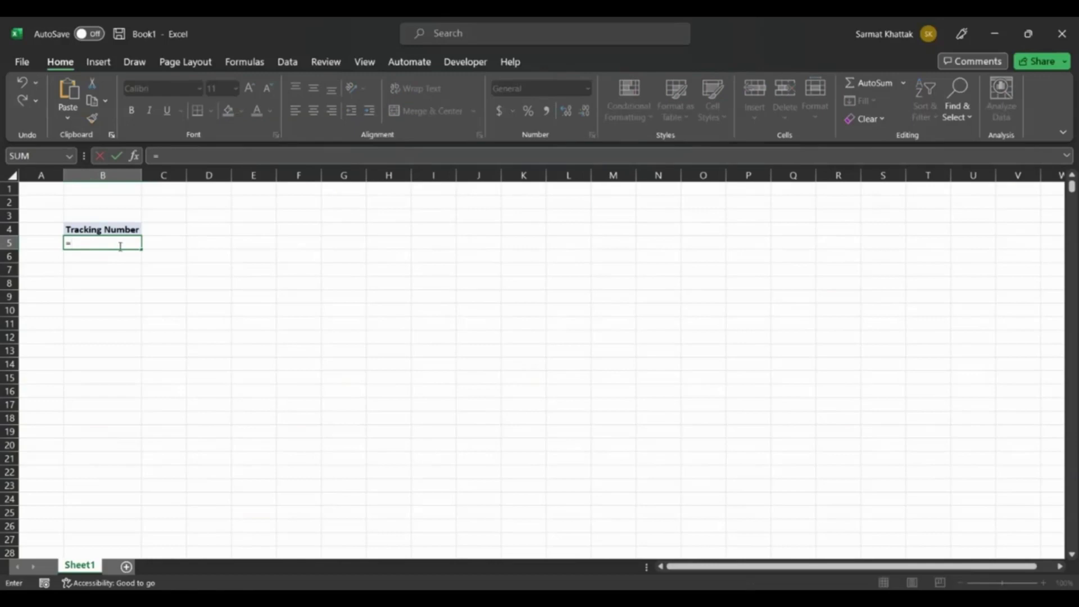
{"action": "type", "text": "\"TN\""}
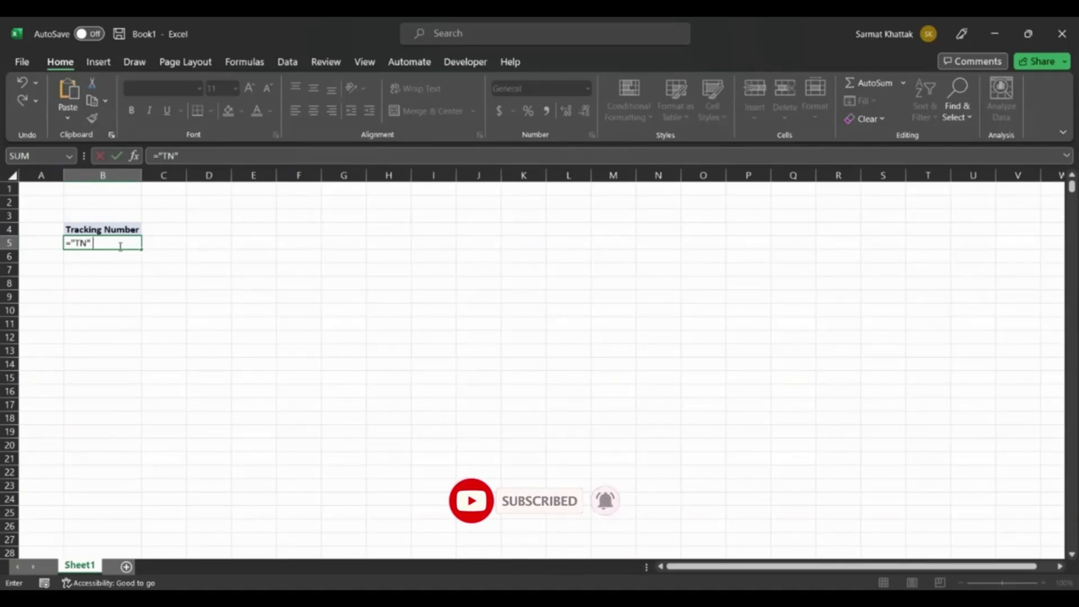
{"action": "type", "text": " &"}
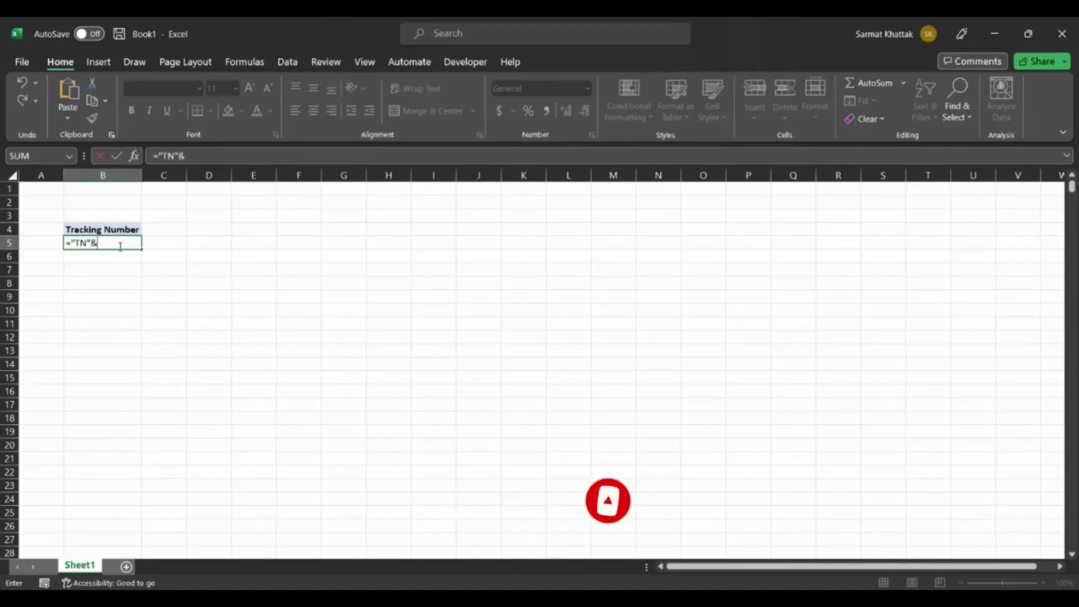
{"action": "type", "text": "text"}
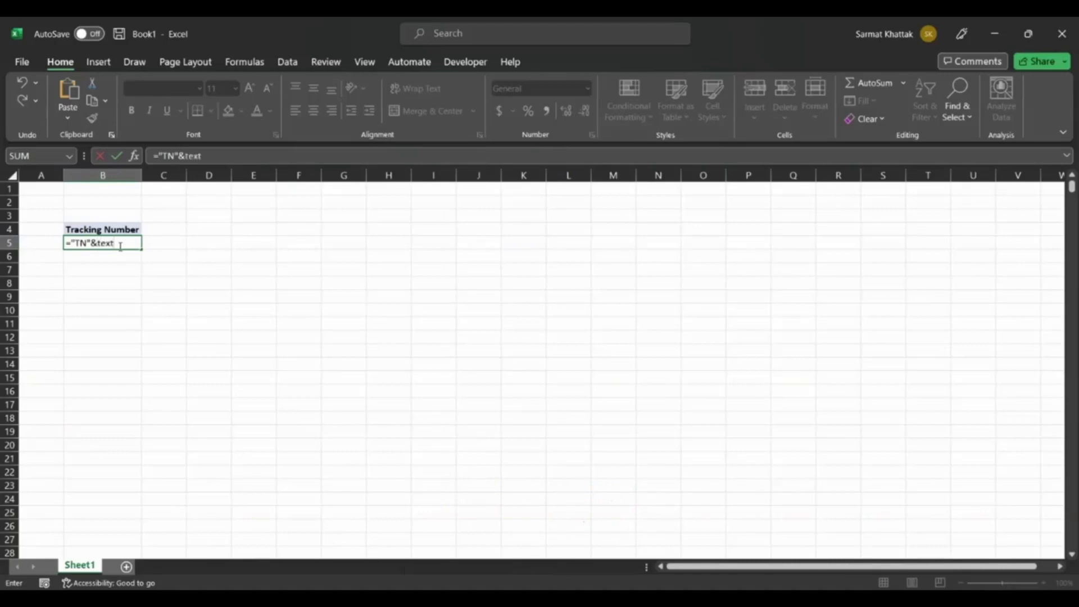
Extend the B5 formula with a TEXT function that contains SEQUENCE(100) as its first argument.
{"action": "key", "text": "Tab"}
{"action": "type", "text": "seq"}
{"action": "key", "text": "Tab"}
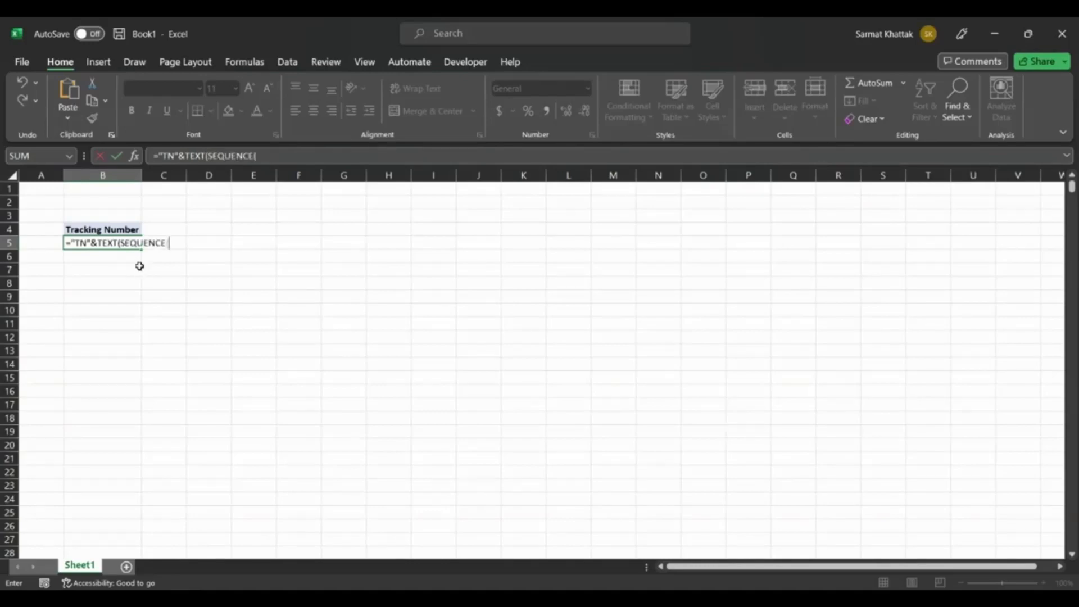
{"action": "type", "text": "100),\"\""}
Complete the TEXT function with the number format "000", enter the formula, and look through the generated tracking numbers.
{"action": "left_click", "coordinate": [194, 243]}
{"action": "type", "text": "000\""}
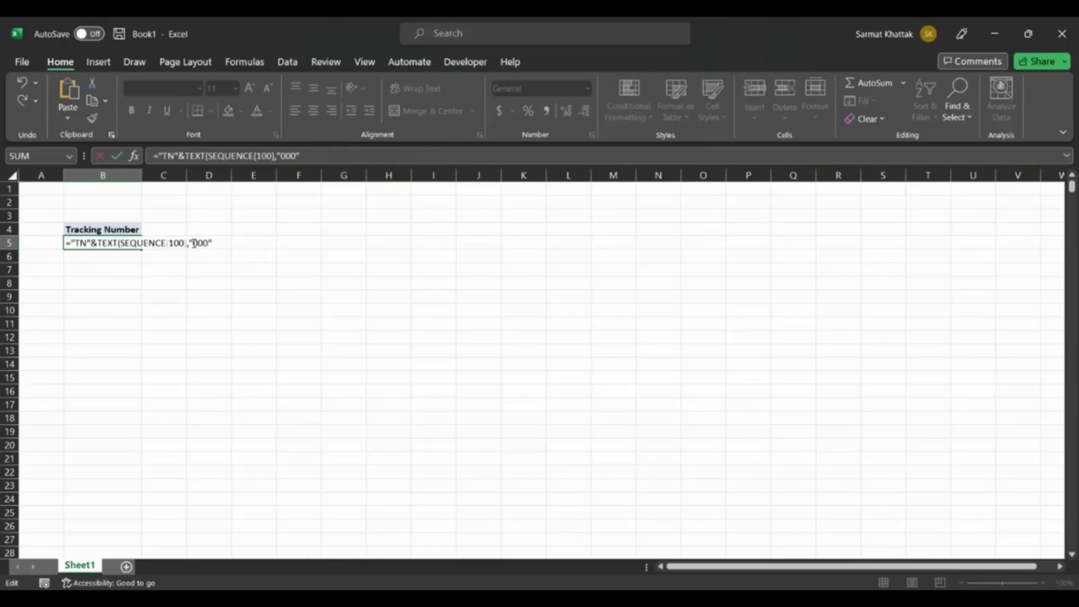
{"action": "type", "text": ")"}
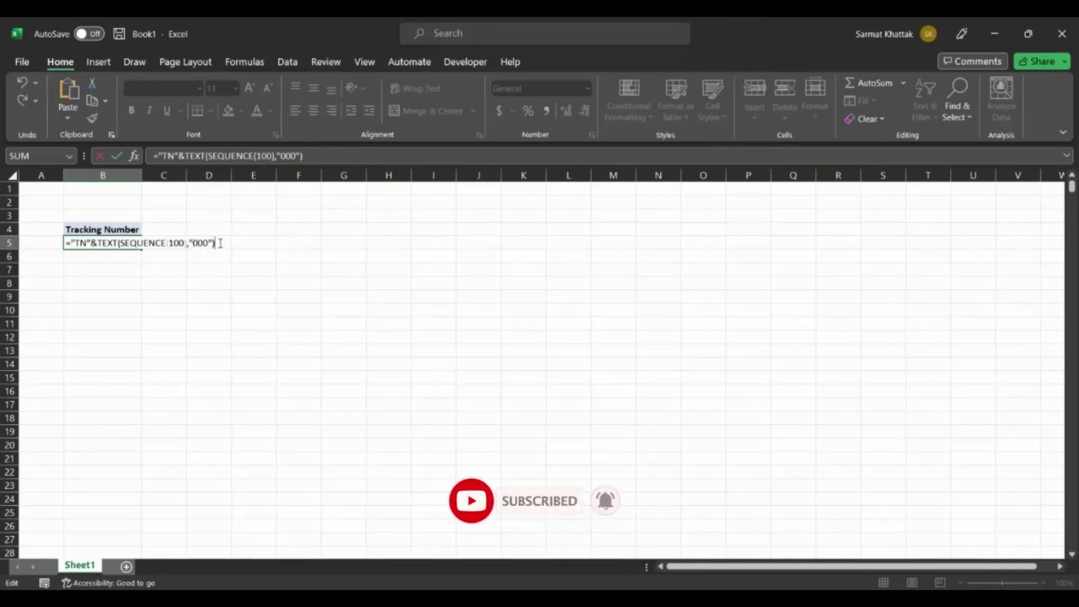
{"action": "key", "text": "Tab"}
{"action": "scroll", "coordinate": [150, 362], "scroll_direction": "down", "scroll_amount": 20}
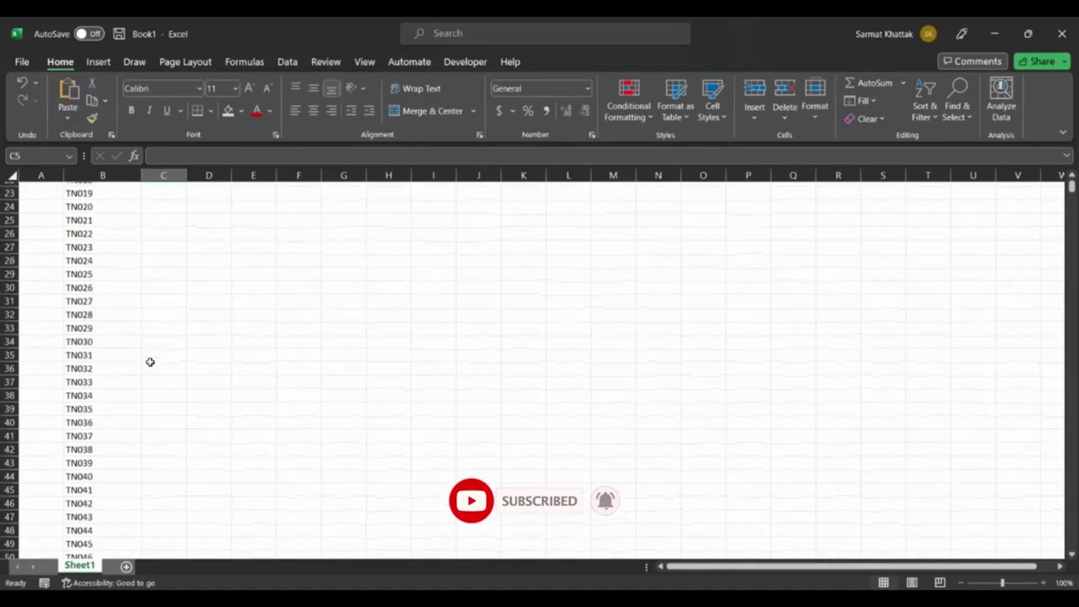
{"action": "scroll", "coordinate": [150, 362], "scroll_direction": "down", "scroll_amount": 19}
{"action": "scroll", "coordinate": [150, 362], "scroll_direction": "up", "scroll_amount": 5}
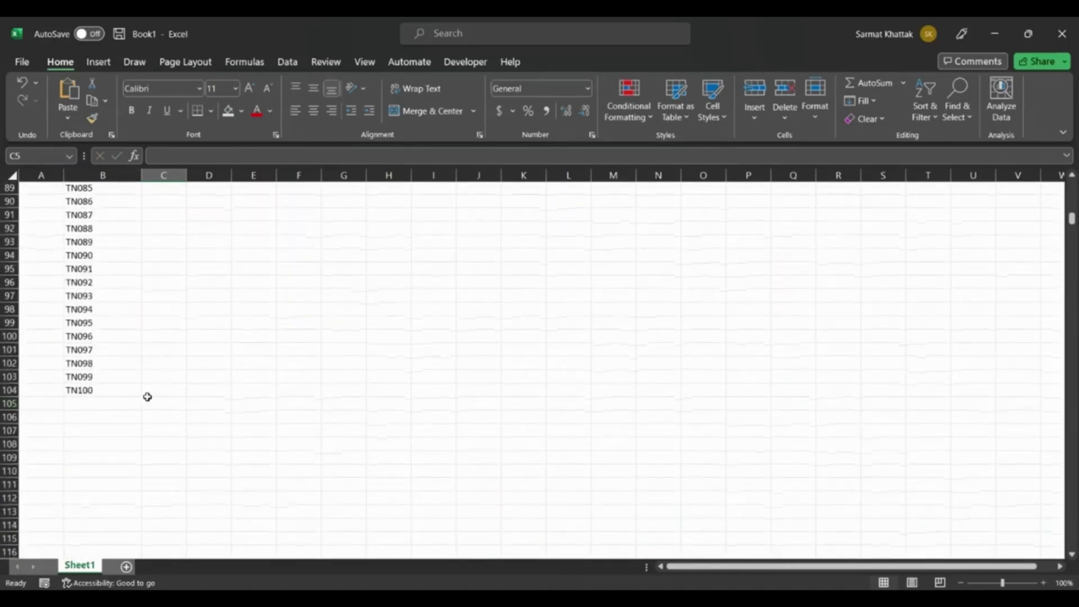
{"action": "scroll", "coordinate": [148, 389], "scroll_direction": "up", "scroll_amount": 20}
{"action": "scroll", "coordinate": [149, 390], "scroll_direction": "up", "scroll_amount": 2}
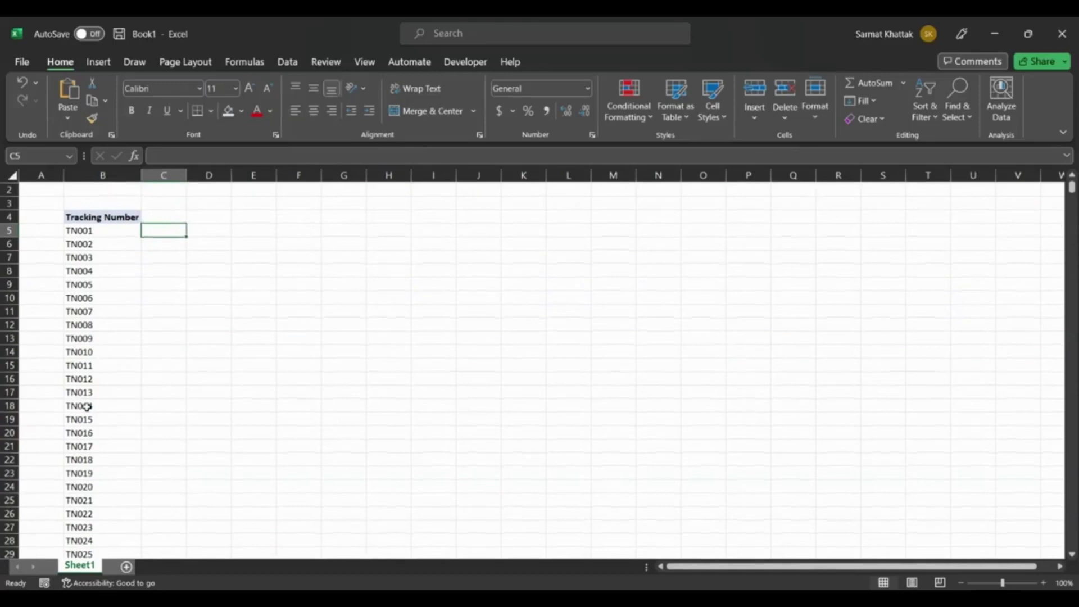
Change the B5 formula to ="TN"&TEXT(SEQUENCE(1000),"0000") and look through the generated tracking numbers.
{"action": "left_click", "coordinate": [100, 230]}
{"action": "double_click", "coordinate": [100, 230]}
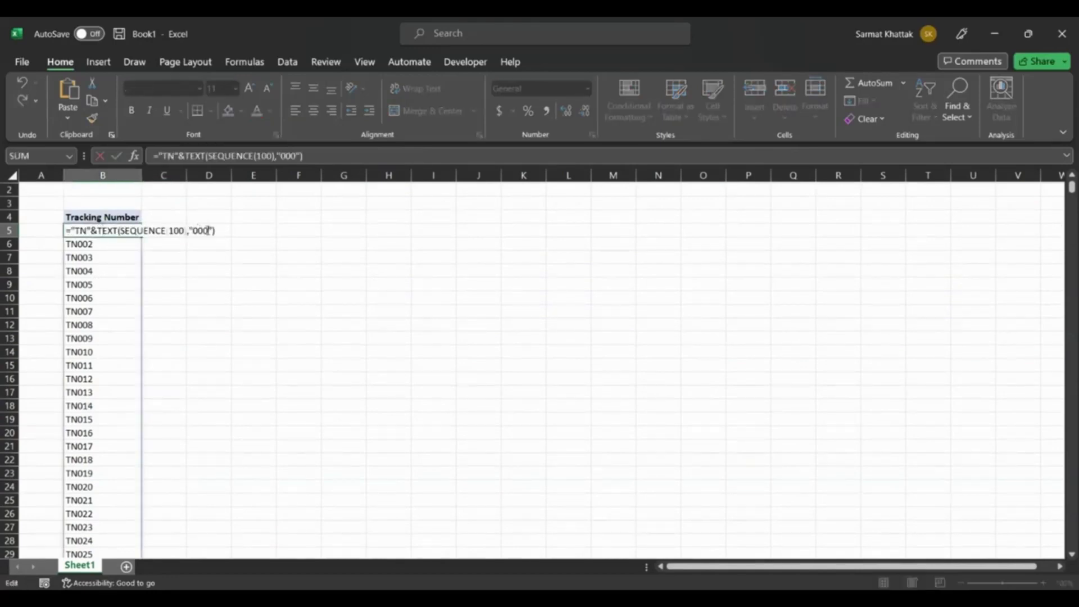
{"action": "type", "text": "00"}
{"action": "left_click", "coordinate": [184, 231]}
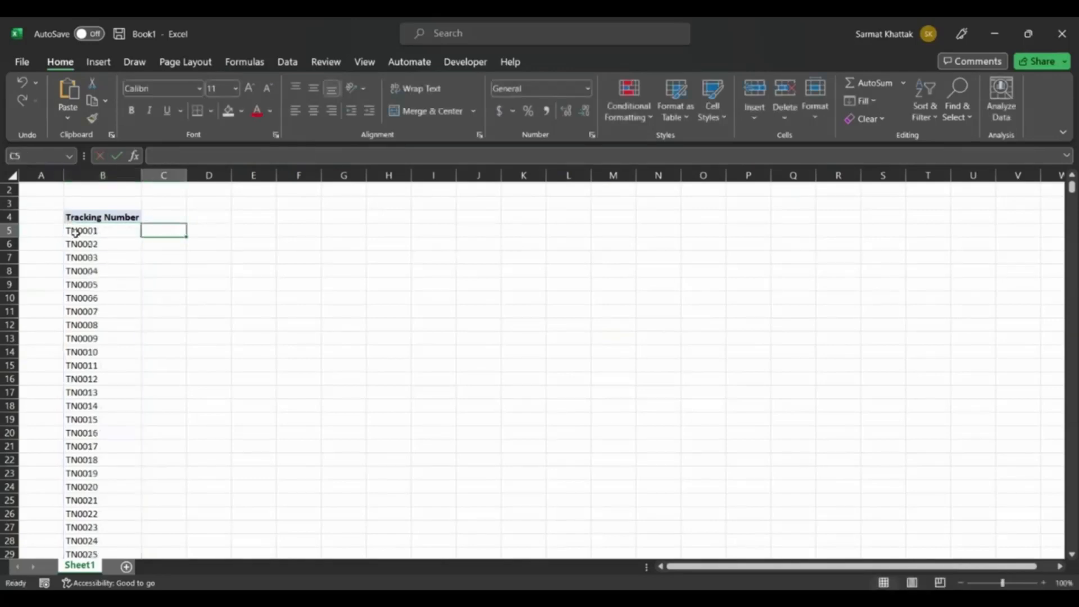
{"action": "scroll", "coordinate": [106, 312], "scroll_direction": "down", "scroll_amount": 20}
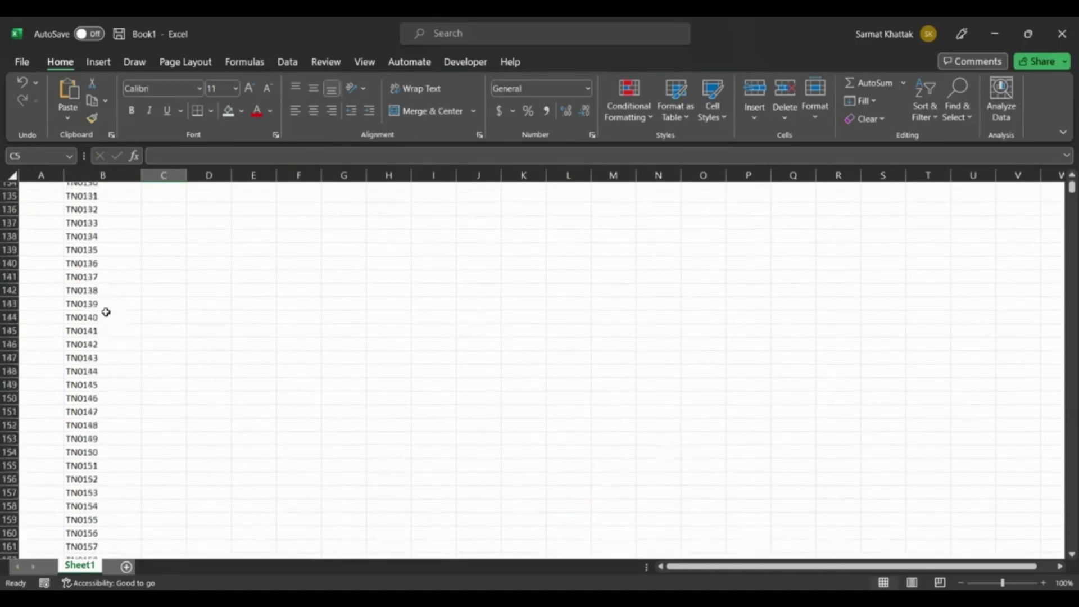
{"action": "scroll", "coordinate": [106, 312], "scroll_direction": "down", "scroll_amount": 20}
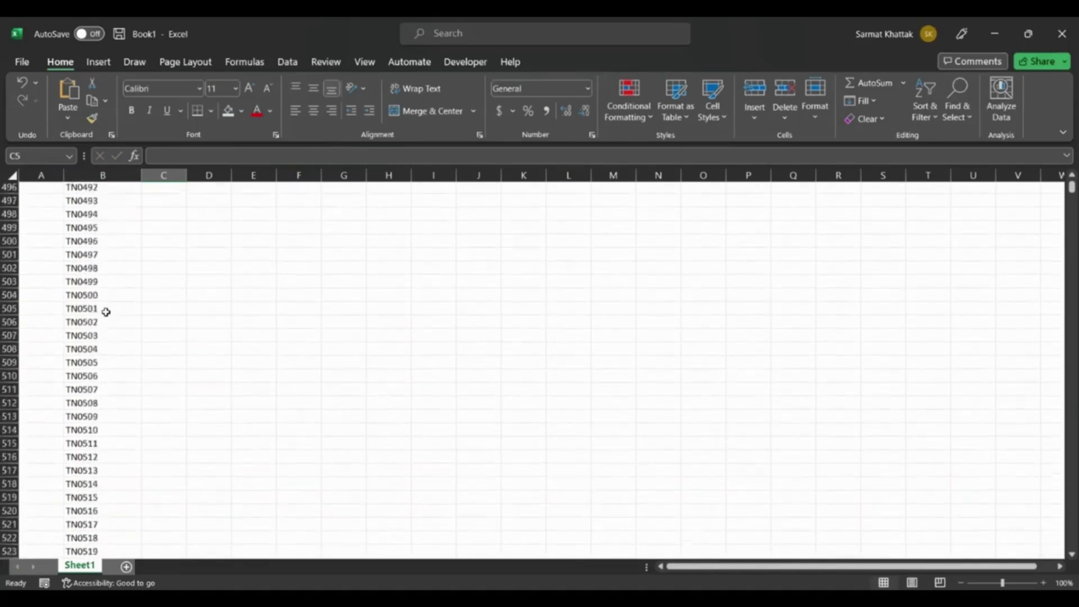
{"action": "scroll", "coordinate": [105, 312], "scroll_direction": "down", "scroll_amount": 20}
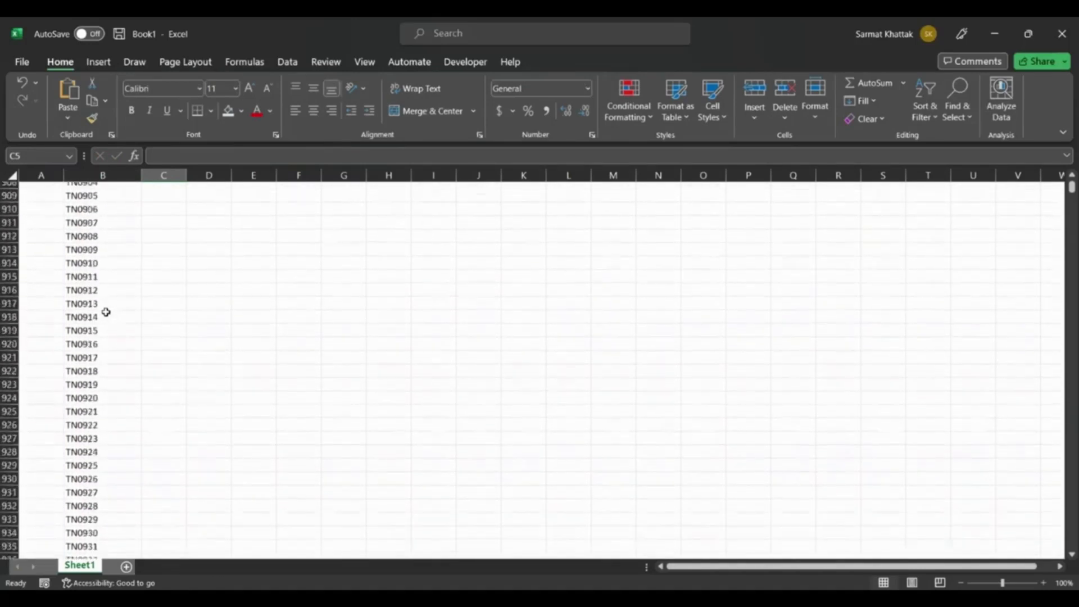
{"action": "scroll", "coordinate": [106, 311], "scroll_direction": "up", "scroll_amount": 13}
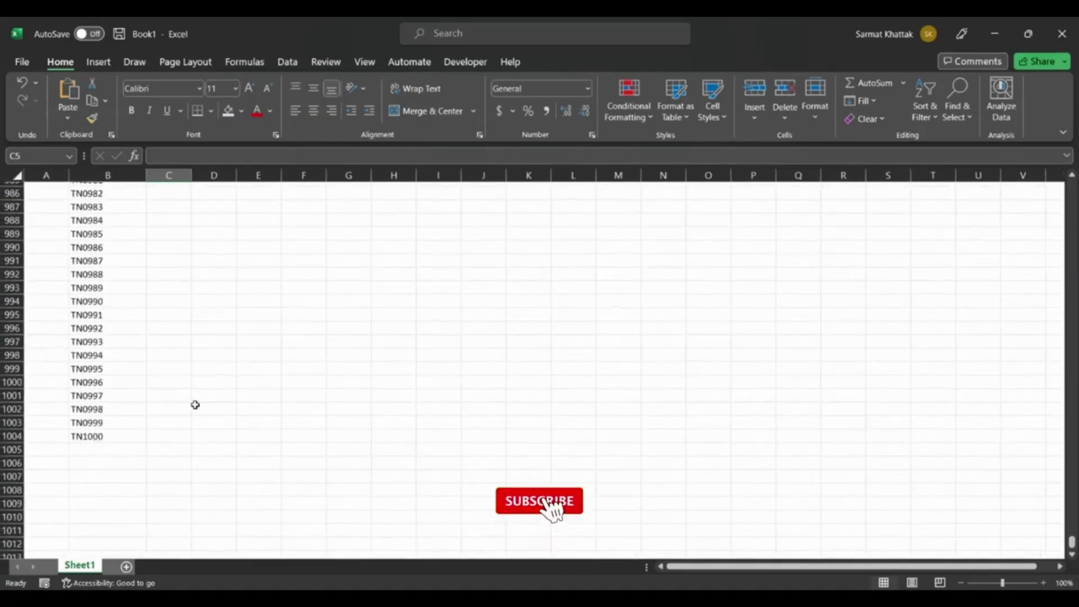
{"action": "scroll", "coordinate": [195, 405], "scroll_direction": "up", "scroll_amount": 20}
{"action": "scroll", "coordinate": [195, 405], "scroll_direction": "up", "scroll_amount": 20}
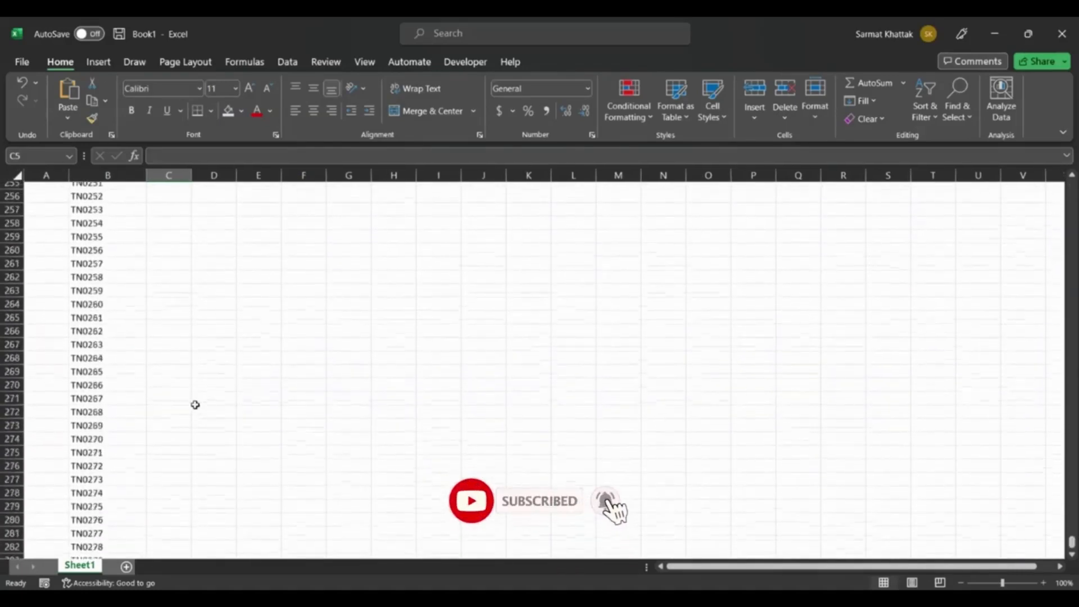
{"action": "scroll", "coordinate": [195, 404], "scroll_direction": "up", "scroll_amount": 10}
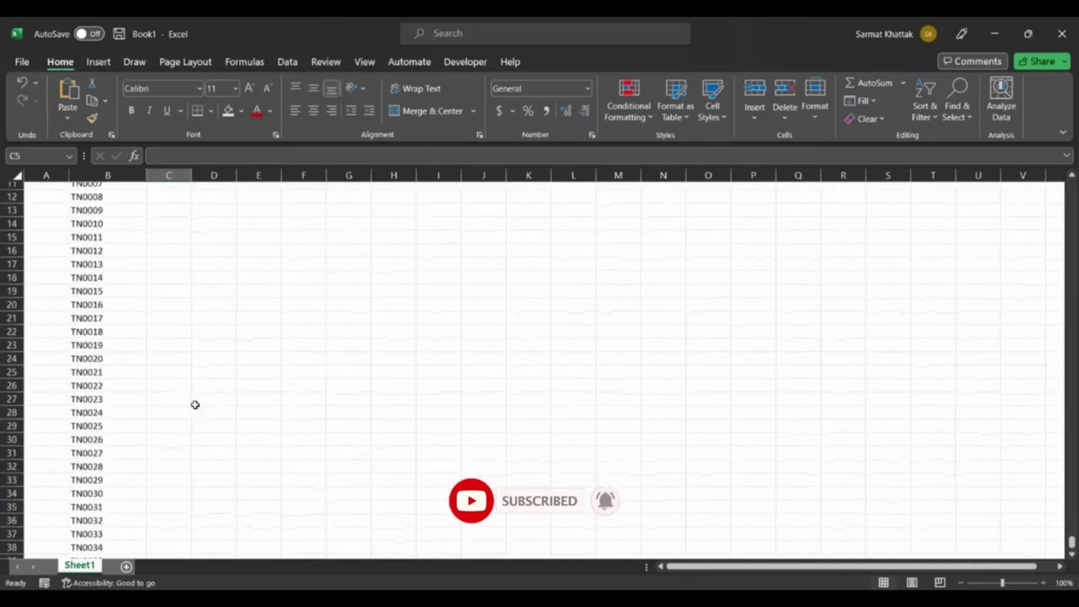
Clear all the TN-prefixed tracking numbers from cell B5 downward and return to cell B5.
{"action": "left_click", "coordinate": [83, 233]}
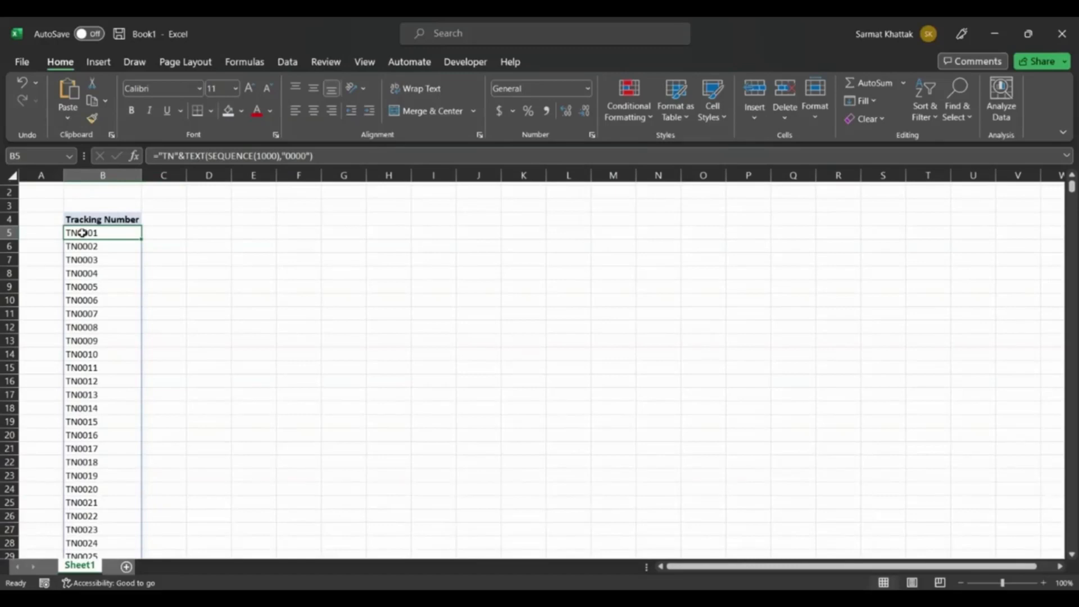
{"action": "key", "text": "ctrl+shift+Down"}
{"action": "key", "text": "Delete"}
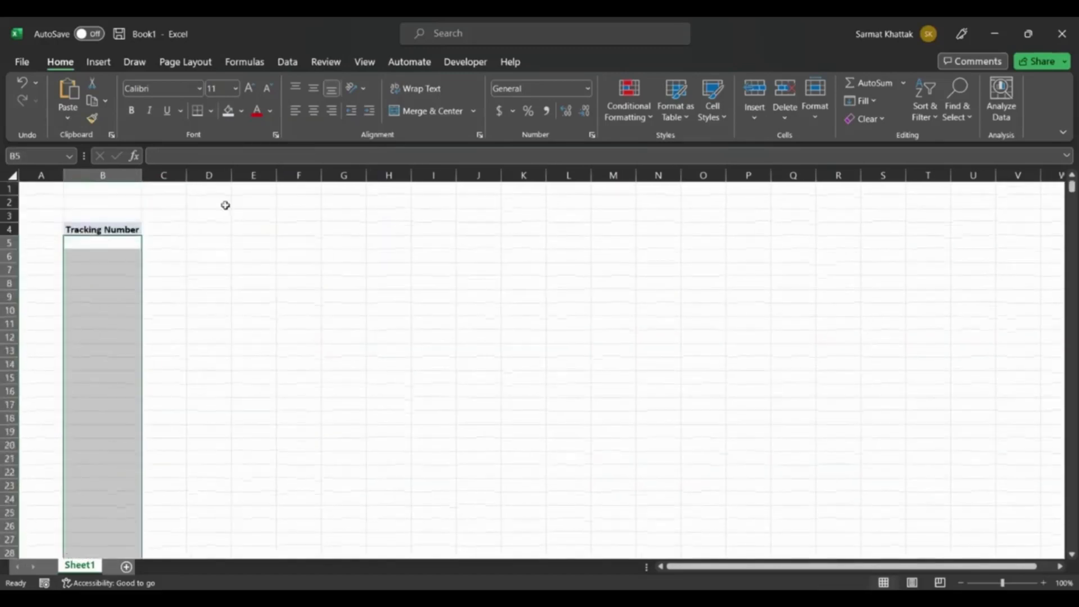
{"action": "left_click", "coordinate": [296, 212]}
{"action": "left_click", "coordinate": [127, 242]}
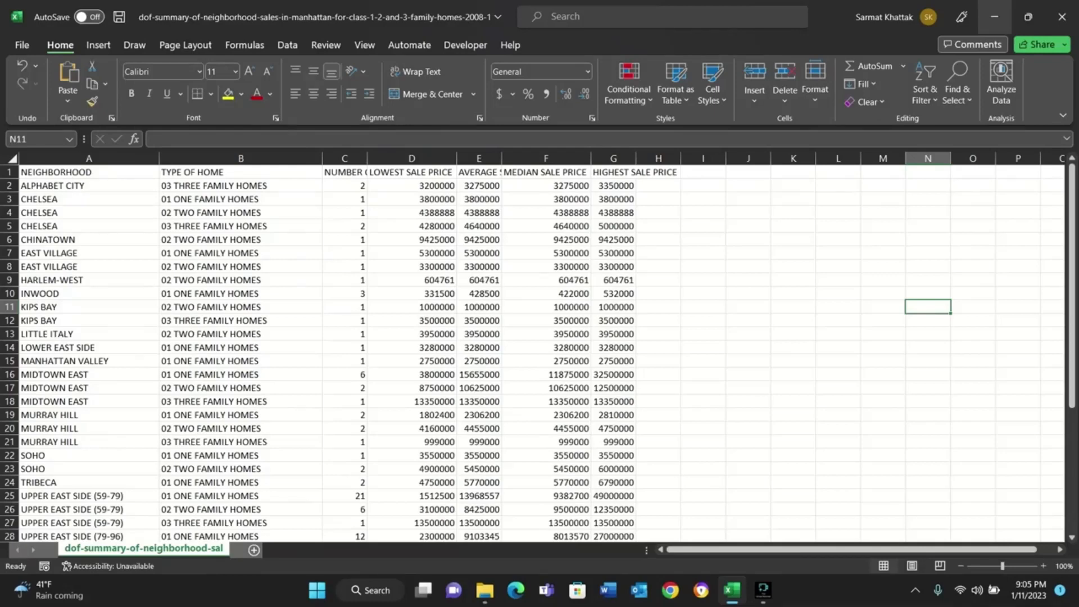
Start a Greater Than highlight rule for the sale price columns D through G and look over its preview in the table.
{"action": "left_click", "coordinate": [412, 158]}
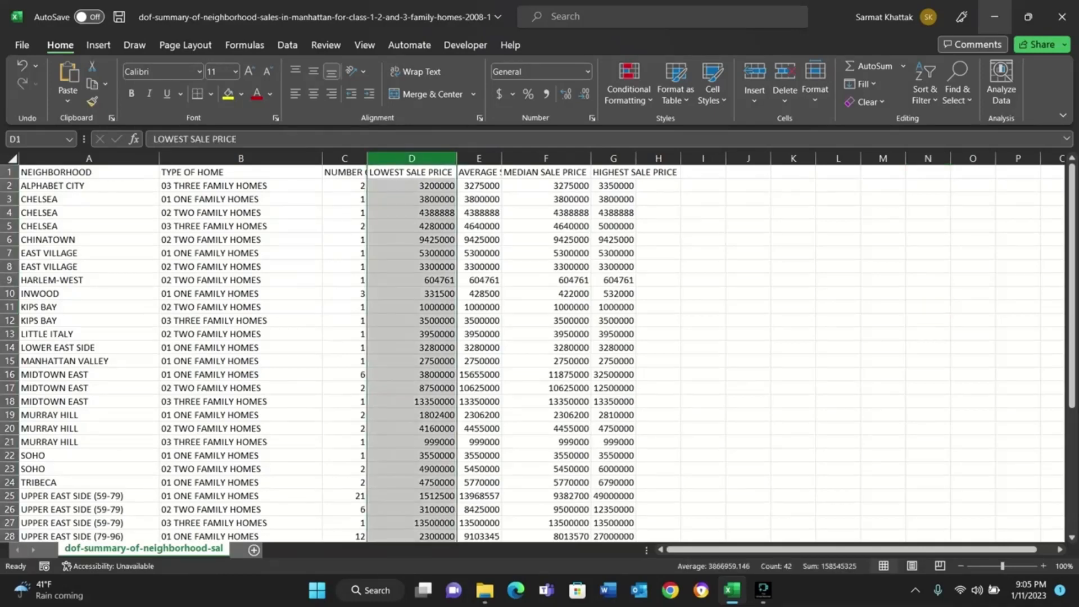
{"action": "left_click", "coordinate": [614, 159], "text": "shift"}
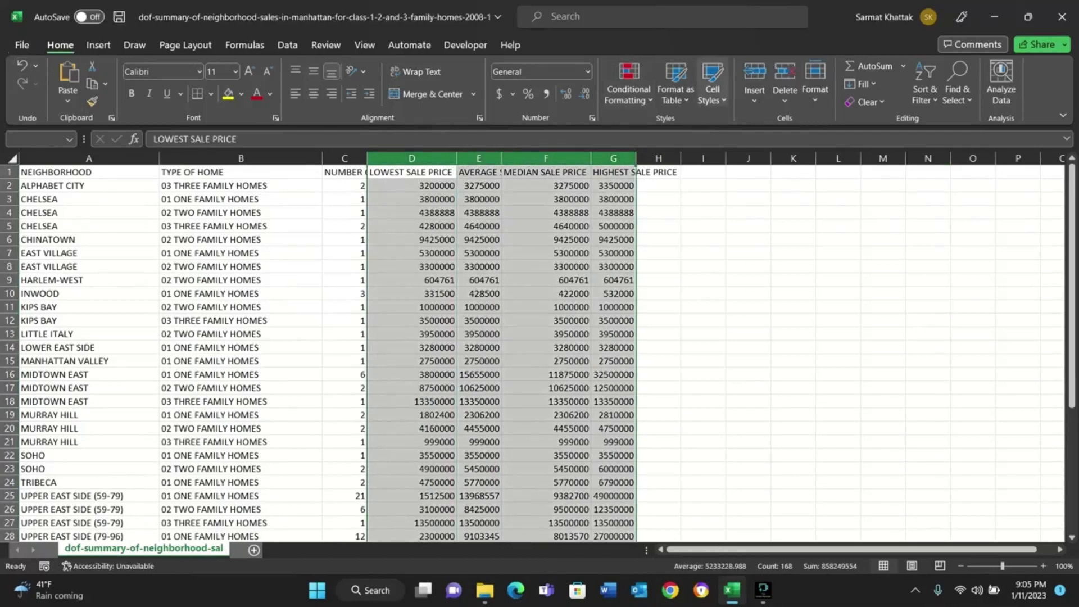
{"action": "left_click", "coordinate": [628, 90]}
{"action": "mouse_move", "coordinate": [680, 130]}
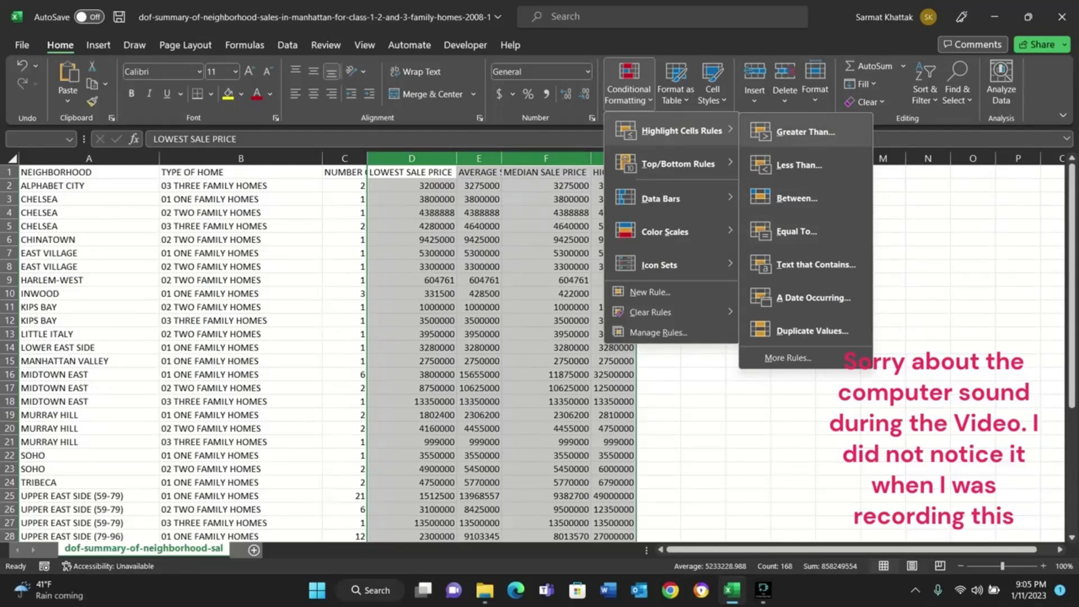
{"action": "left_click", "coordinate": [805, 132]}
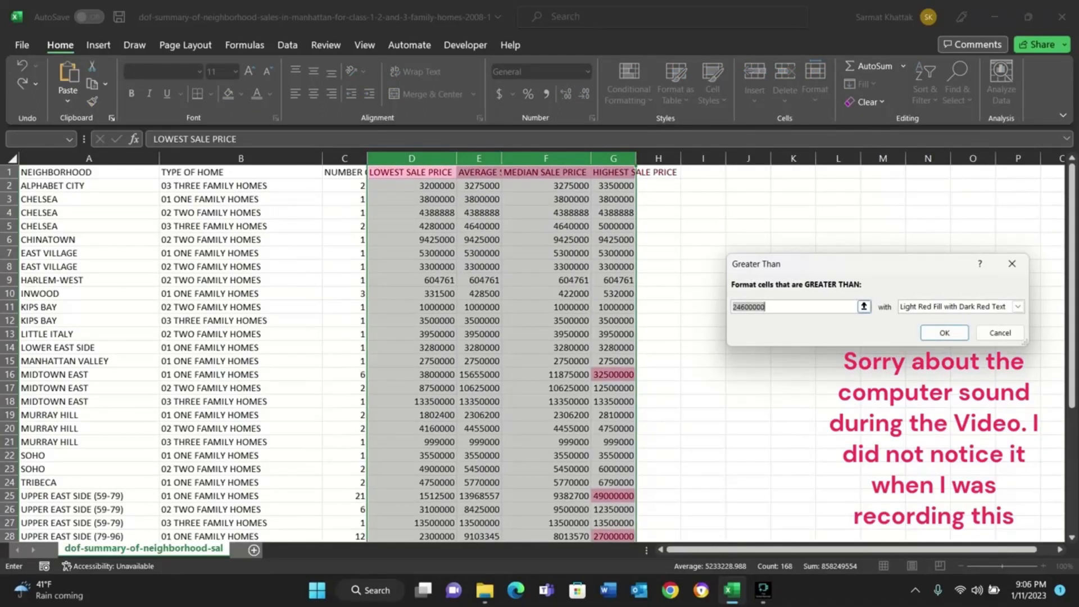
{"action": "scroll", "coordinate": [326, 353], "scroll_direction": "down", "scroll_amount": 6}
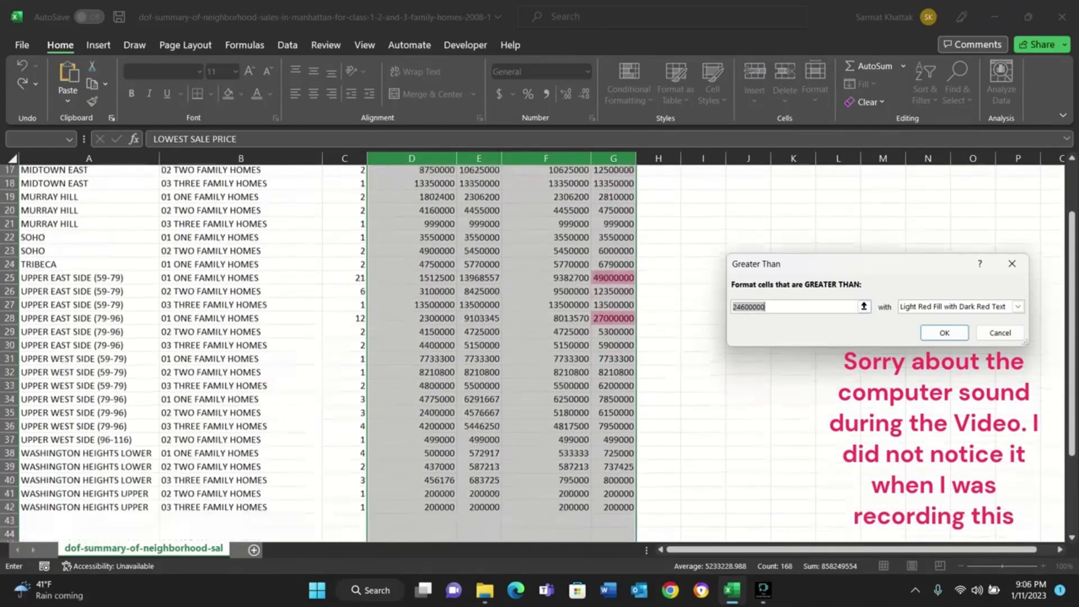
{"action": "scroll", "coordinate": [326, 353], "scroll_direction": "up", "scroll_amount": 2}
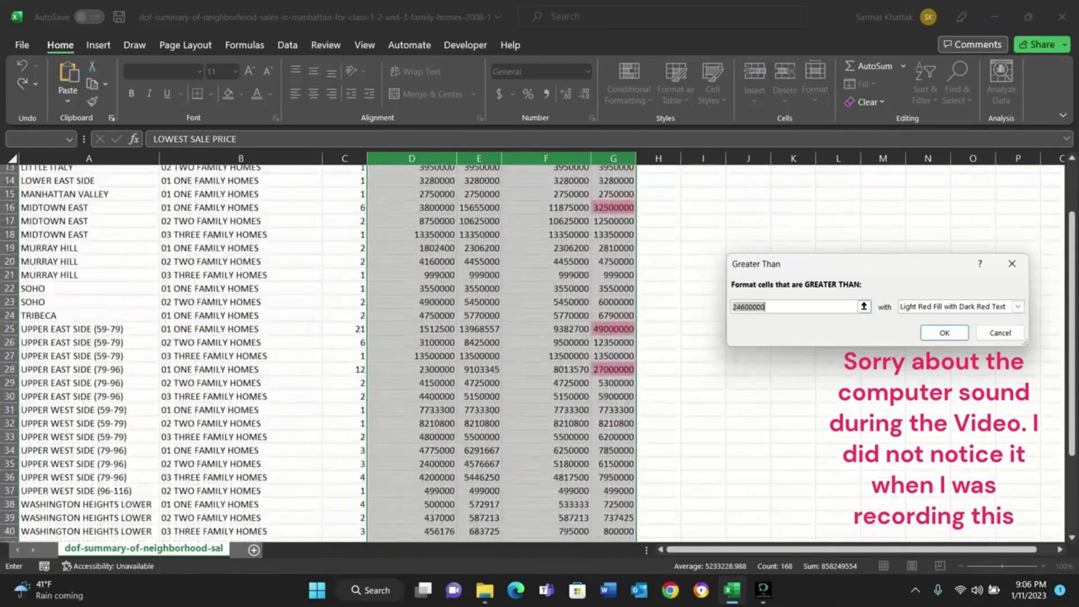
Set the Greater Than threshold to cell G14 with Yellow Fill with Dark Yellow Text, apply the rule, and look through the highlighted prices.
{"action": "key", "text": "BackSpace"}
{"action": "left_click", "coordinate": [613, 181]}
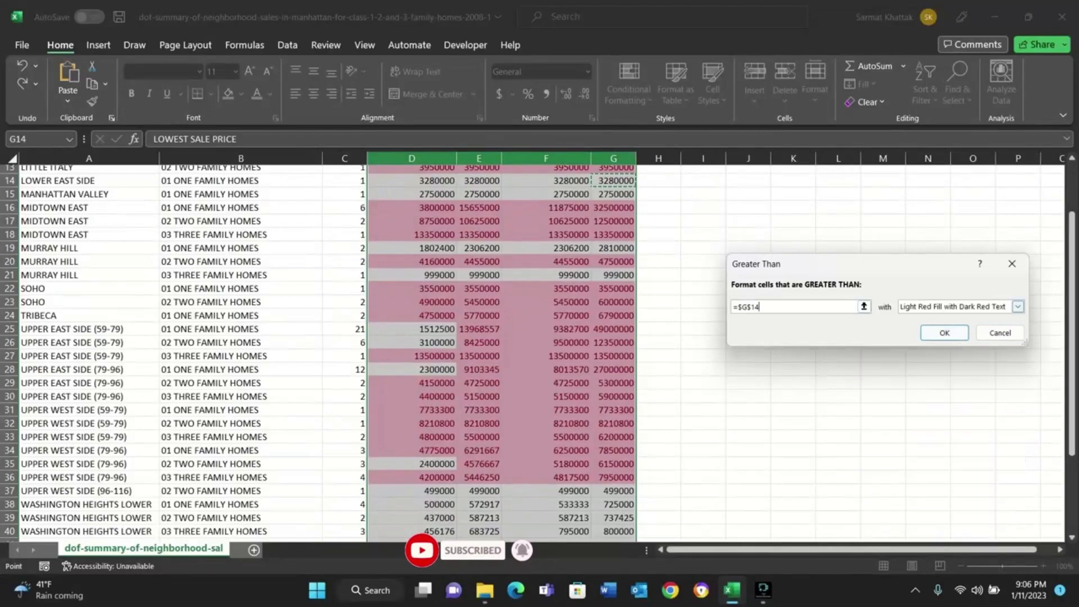
{"action": "left_click", "coordinate": [1018, 307]}
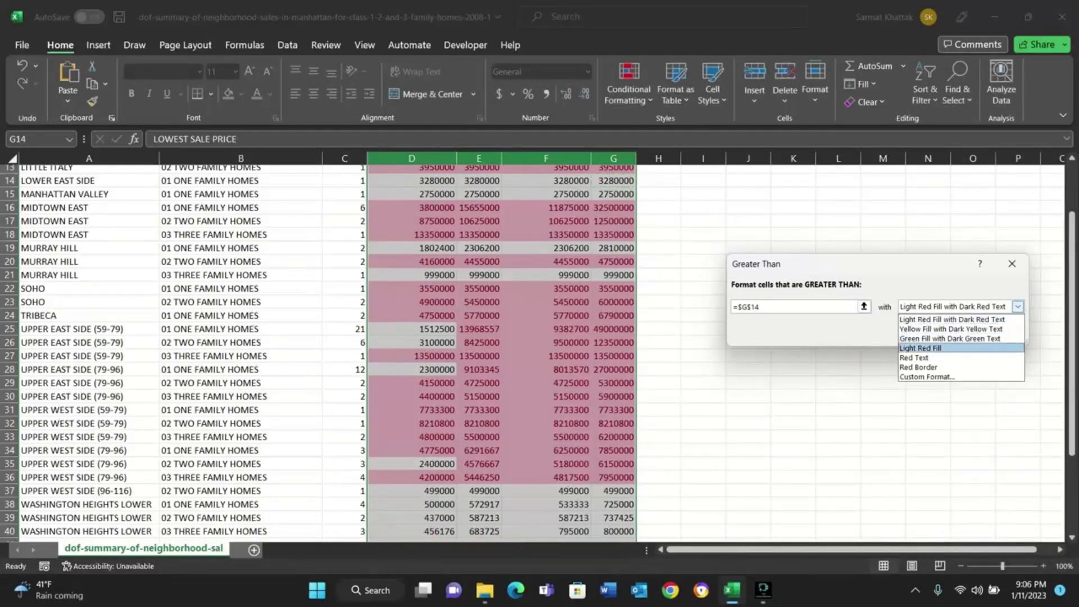
{"action": "left_click", "coordinate": [951, 329]}
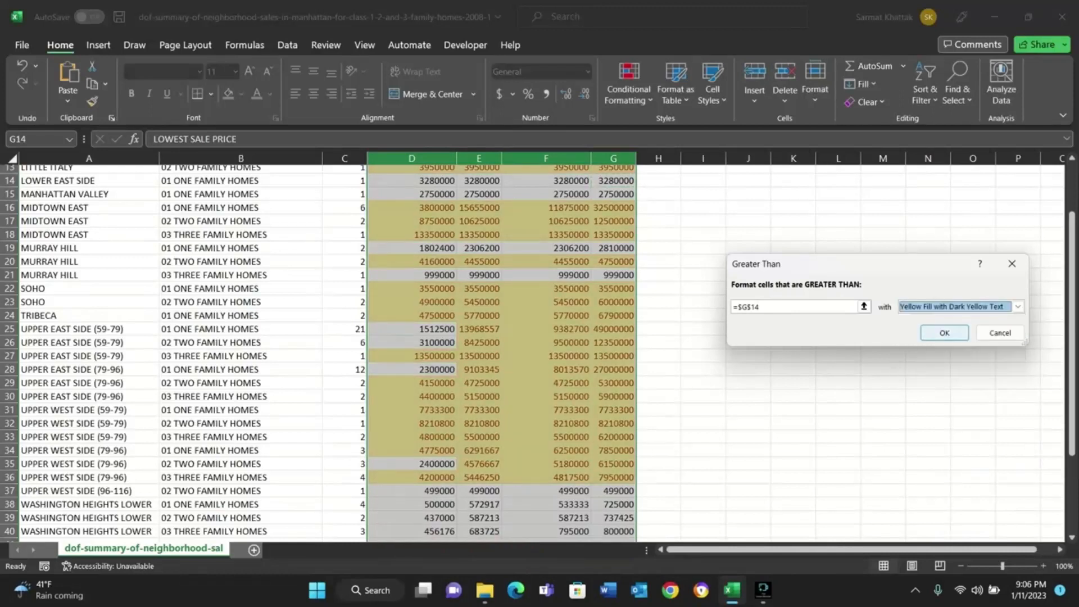
{"action": "left_click", "coordinate": [944, 332]}
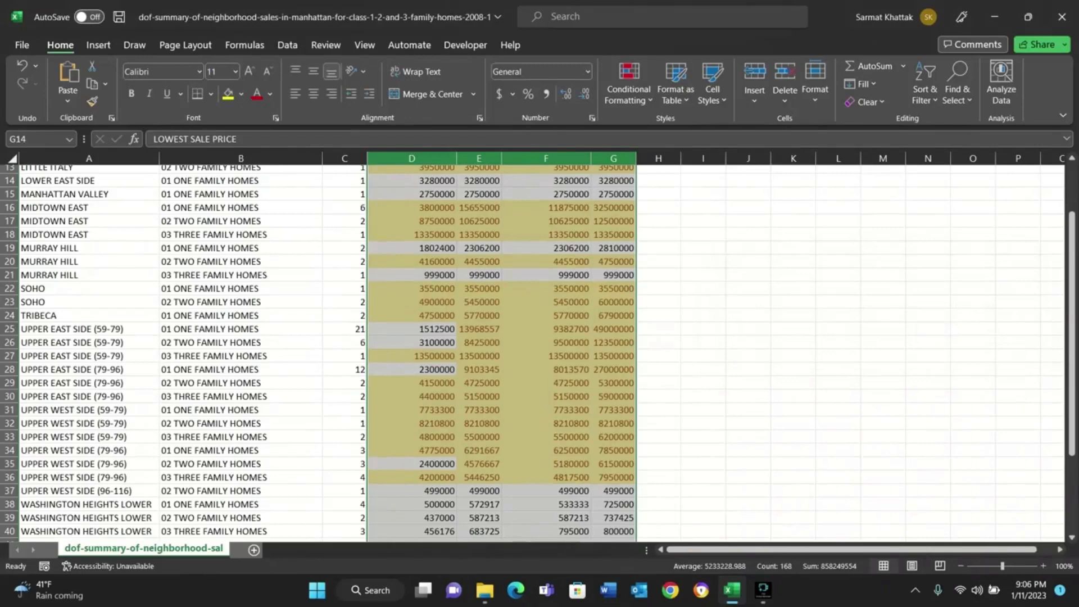
{"action": "scroll", "coordinate": [540, 352], "scroll_direction": "up", "scroll_amount": 5}
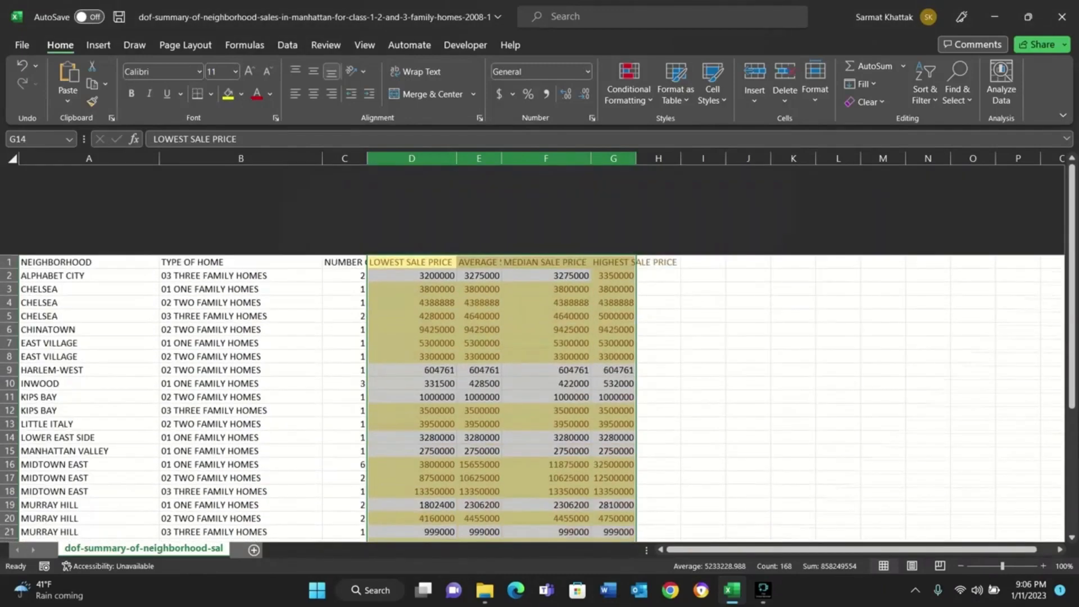
{"action": "scroll", "coordinate": [539, 353], "scroll_direction": "down", "scroll_amount": 5}
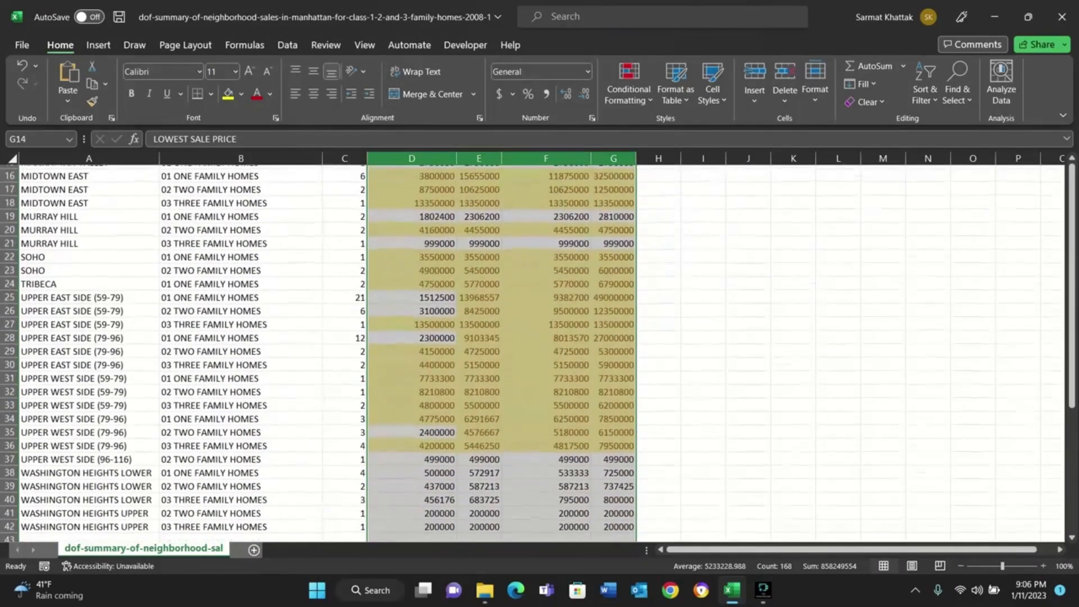
Start a Less Than highlight rule for the sale price columns and give it a custom format with a green fill.
{"action": "left_click", "coordinate": [628, 85]}
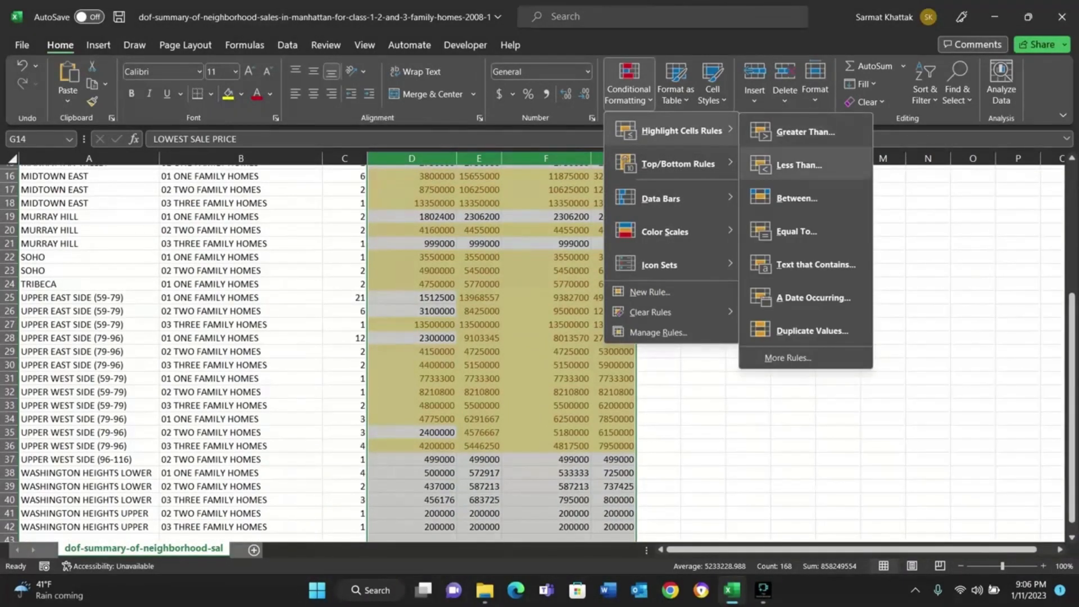
{"action": "left_click", "coordinate": [798, 164]}
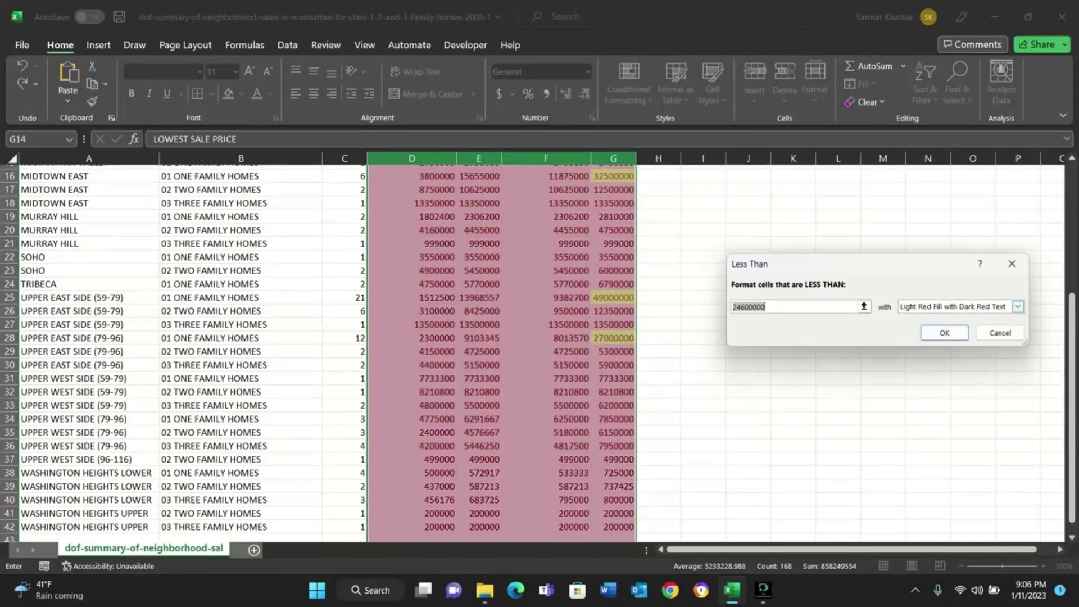
{"action": "left_click", "coordinate": [1017, 306]}
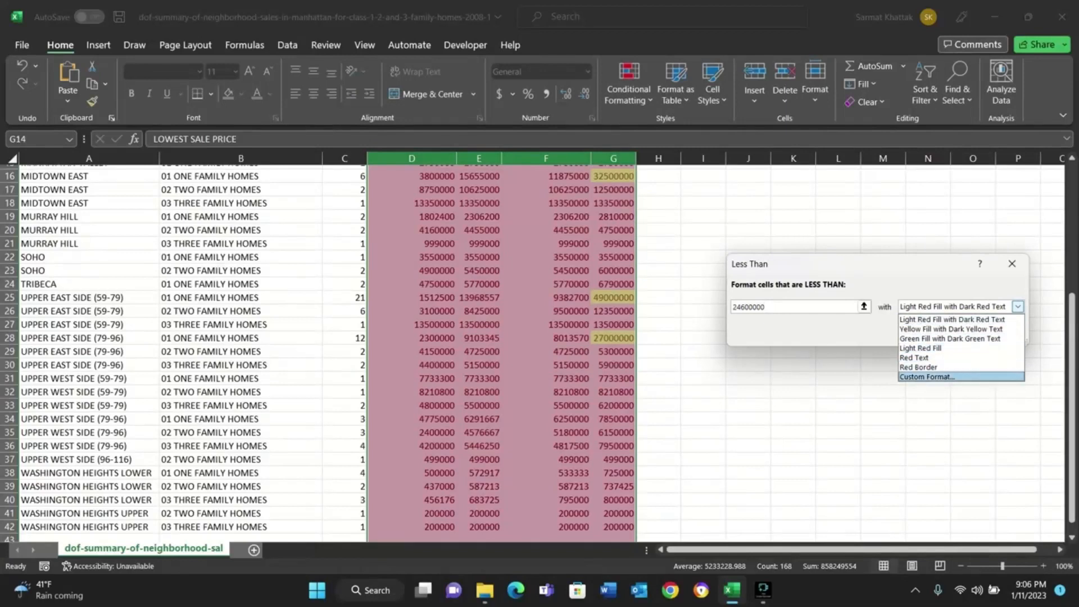
{"action": "left_click", "coordinate": [928, 376]}
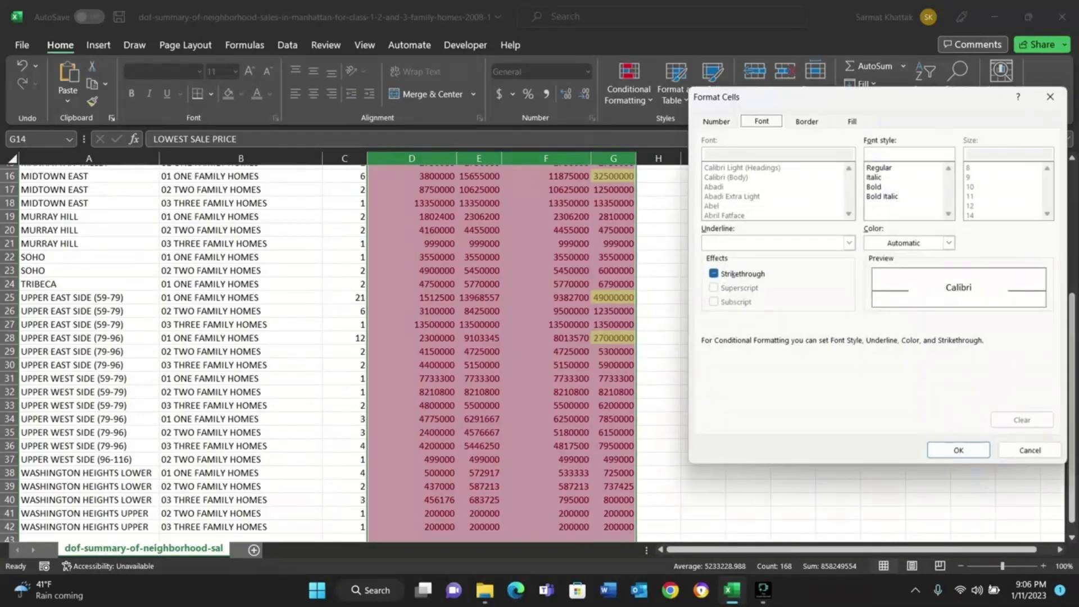
{"action": "left_click", "coordinate": [852, 121]}
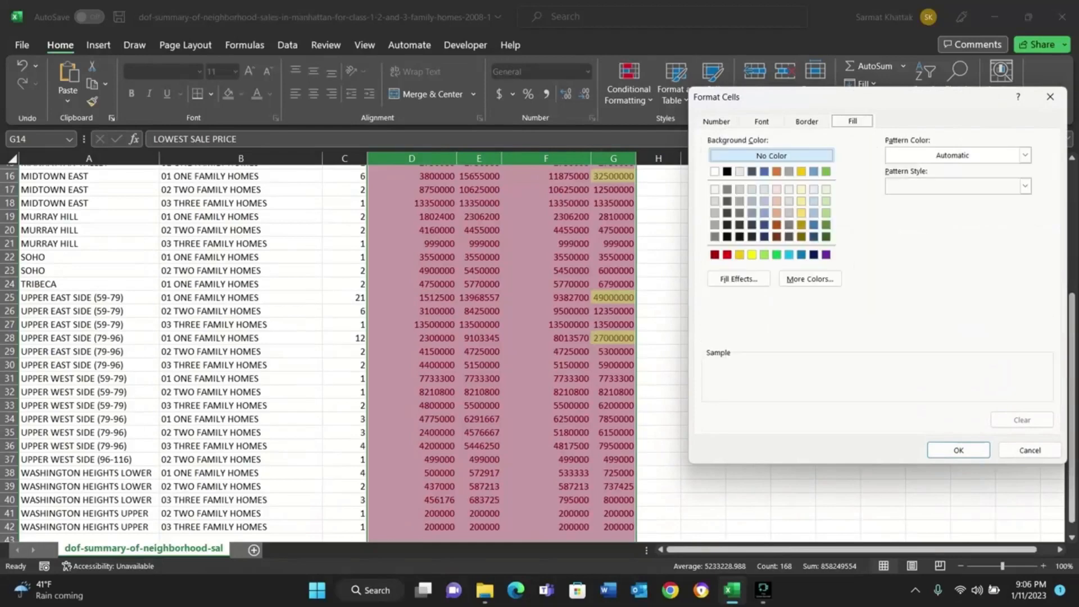
{"action": "left_click", "coordinate": [826, 213]}
{"action": "left_click", "coordinate": [958, 450]}
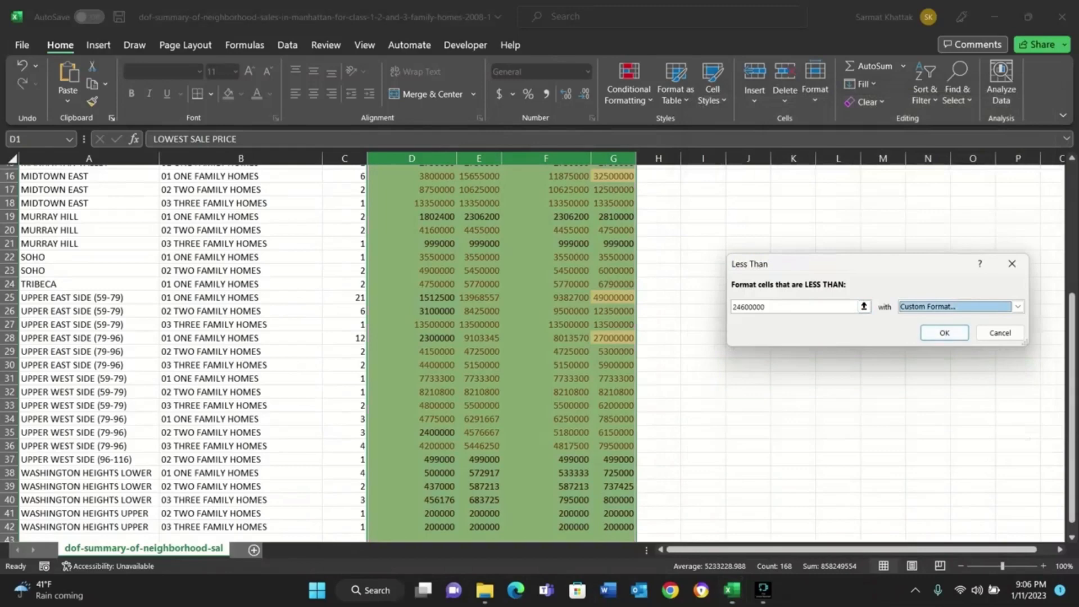
Replace the Less Than threshold with a reference to cell E37 and apply the rule.
{"action": "left_click", "coordinate": [787, 307]}
{"action": "key", "text": "BackSpace"}
{"action": "key", "text": "BackSpace"}
{"action": "key", "text": "BackSpace"}
{"action": "key", "text": "BackSpace"}
{"action": "key", "text": "BackSpace"}
{"action": "key", "text": "BackSpace"}
{"action": "key", "text": "BackSpace"}
{"action": "key", "text": "BackSpace"}
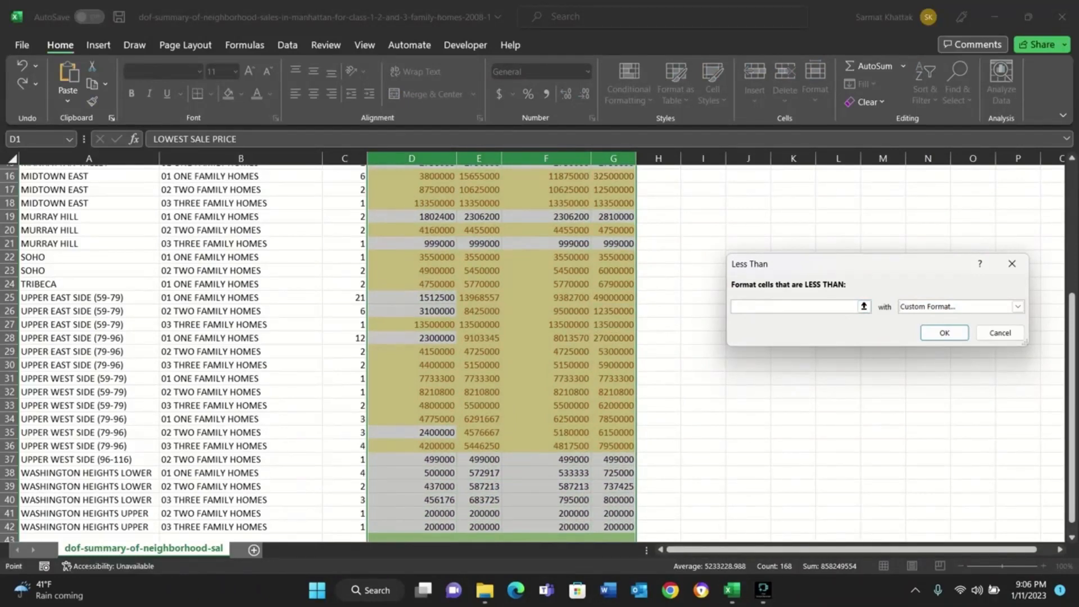
{"action": "left_click", "coordinate": [479, 459]}
{"action": "left_click", "coordinate": [944, 333]}
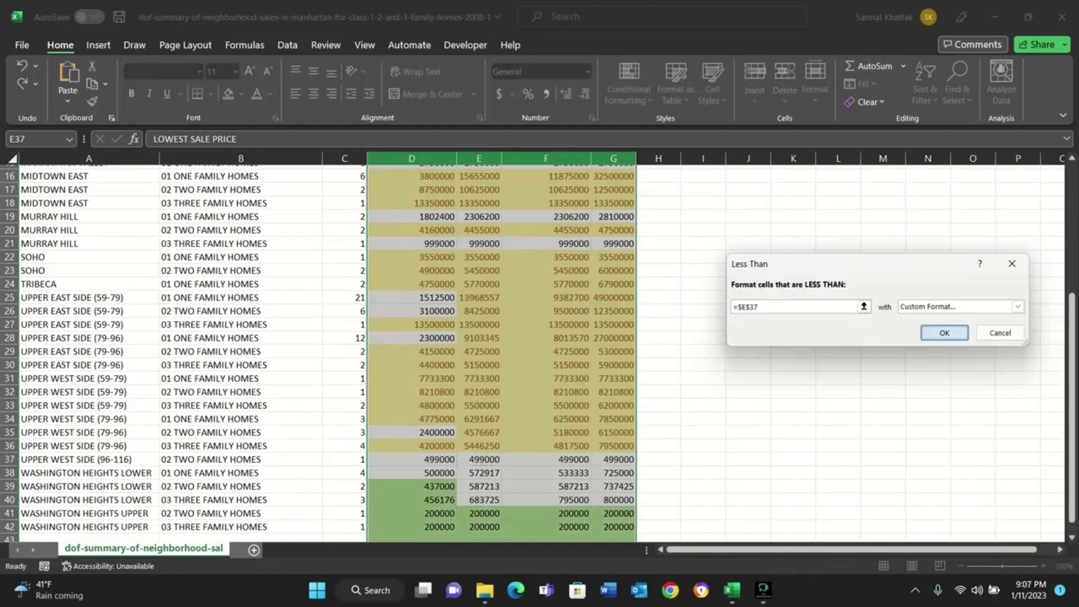
Examine which sale prices in columns D through G are highlighted in yellow and green across the whole table.
{"action": "scroll", "coordinate": [540, 348], "scroll_direction": "down", "scroll_amount": 5}
{"action": "scroll", "coordinate": [540, 348], "scroll_direction": "up", "scroll_amount": 5}
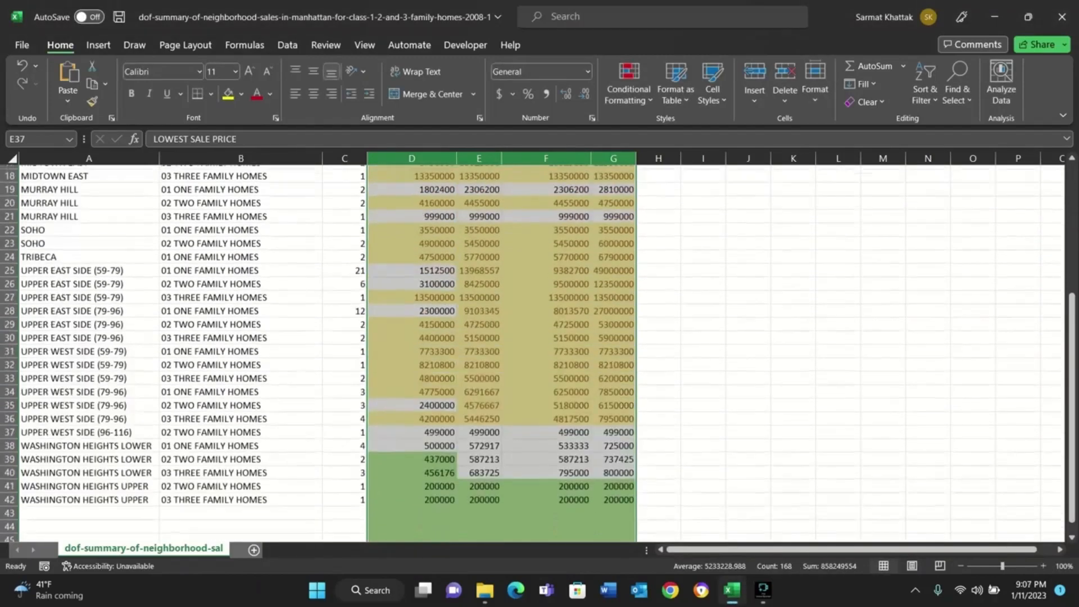
{"action": "scroll", "coordinate": [540, 348], "scroll_direction": "up", "scroll_amount": 6}
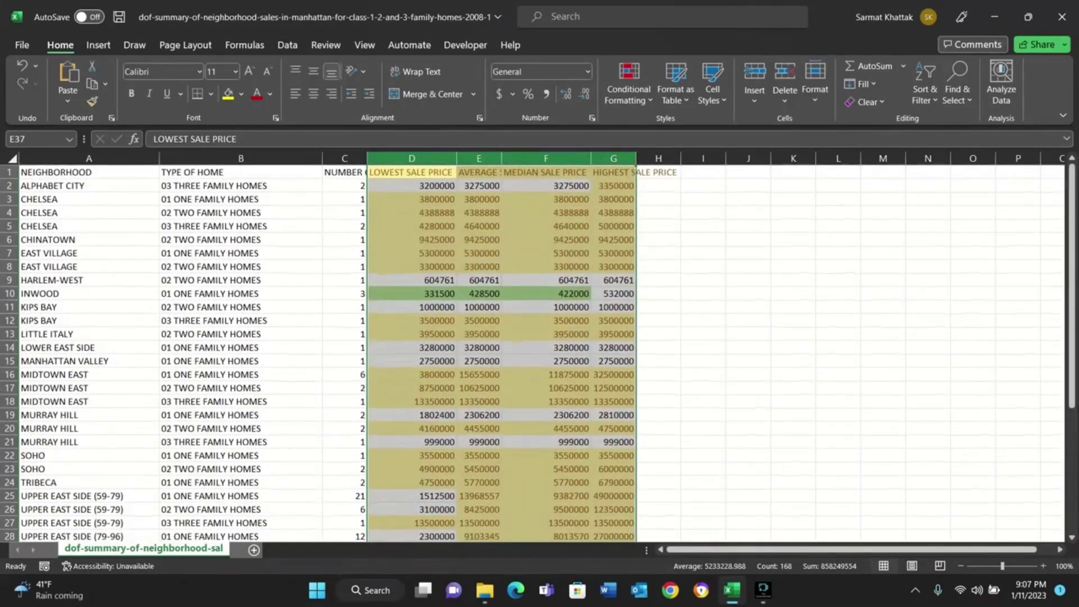
{"action": "scroll", "coordinate": [539, 348], "scroll_direction": "down", "scroll_amount": 8}
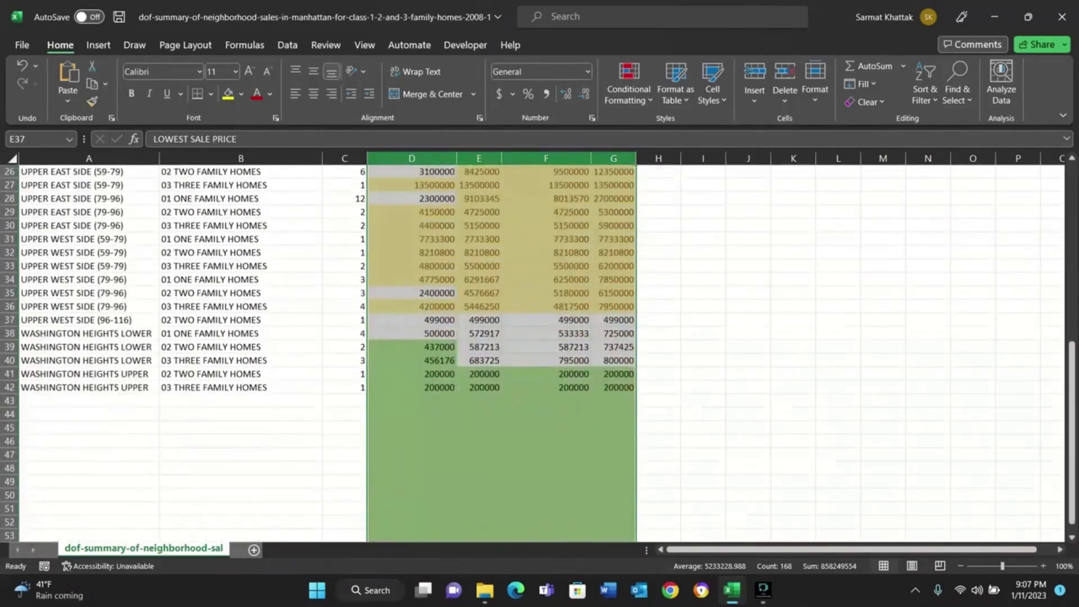
{"action": "scroll", "coordinate": [539, 348], "scroll_direction": "up", "scroll_amount": 8}
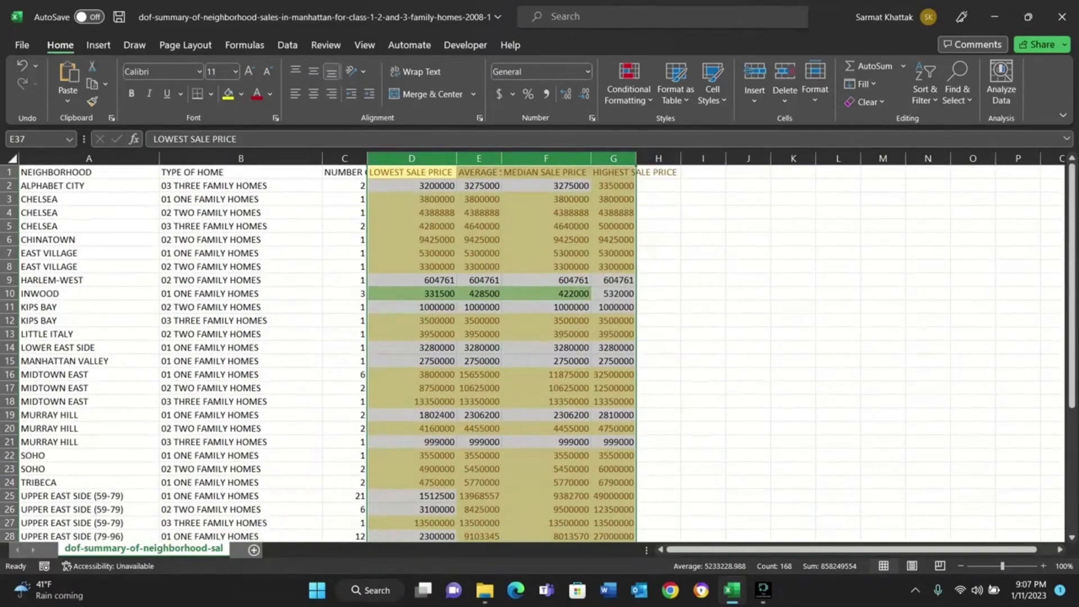
{"action": "scroll", "coordinate": [540, 349], "scroll_direction": "down", "scroll_amount": 3}
{"action": "scroll", "coordinate": [540, 348], "scroll_direction": "up", "scroll_amount": 3}
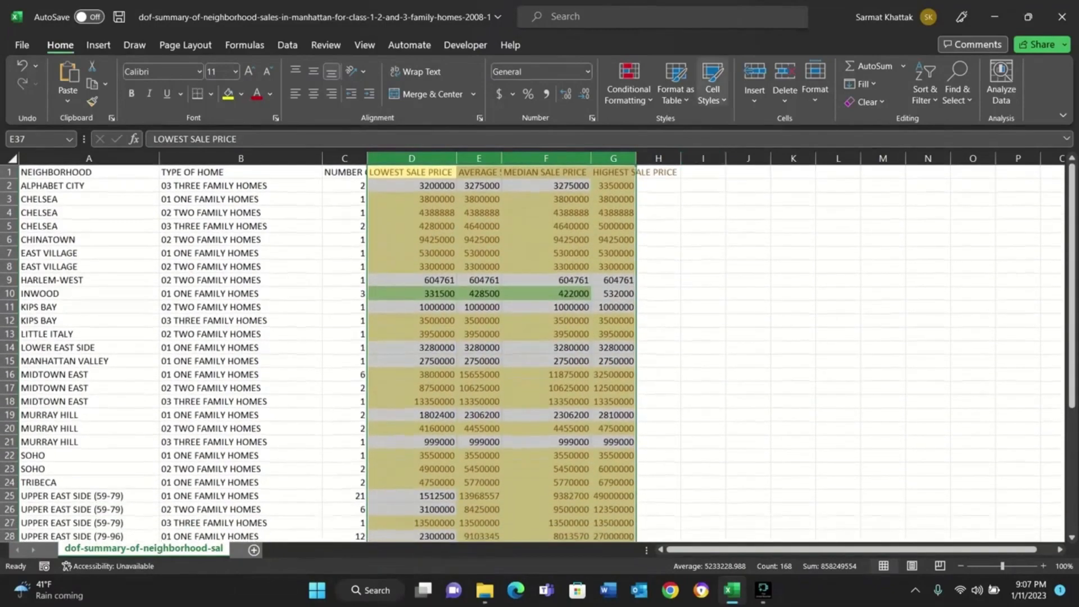
Clear the conditional formatting rules from the entire sheet.
{"action": "left_click", "coordinate": [628, 84]}
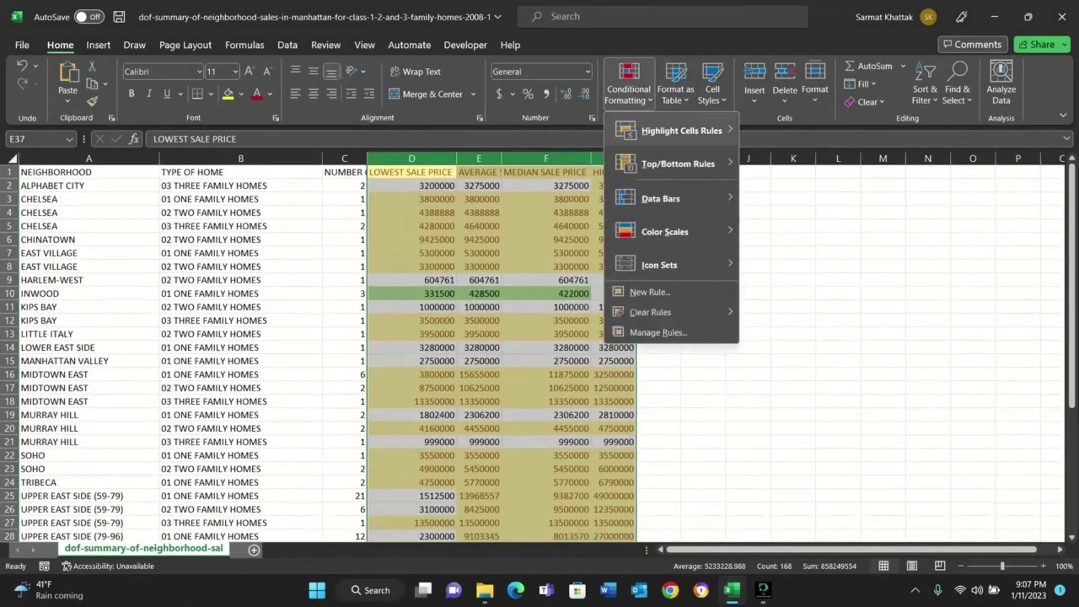
{"action": "mouse_move", "coordinate": [680, 130]}
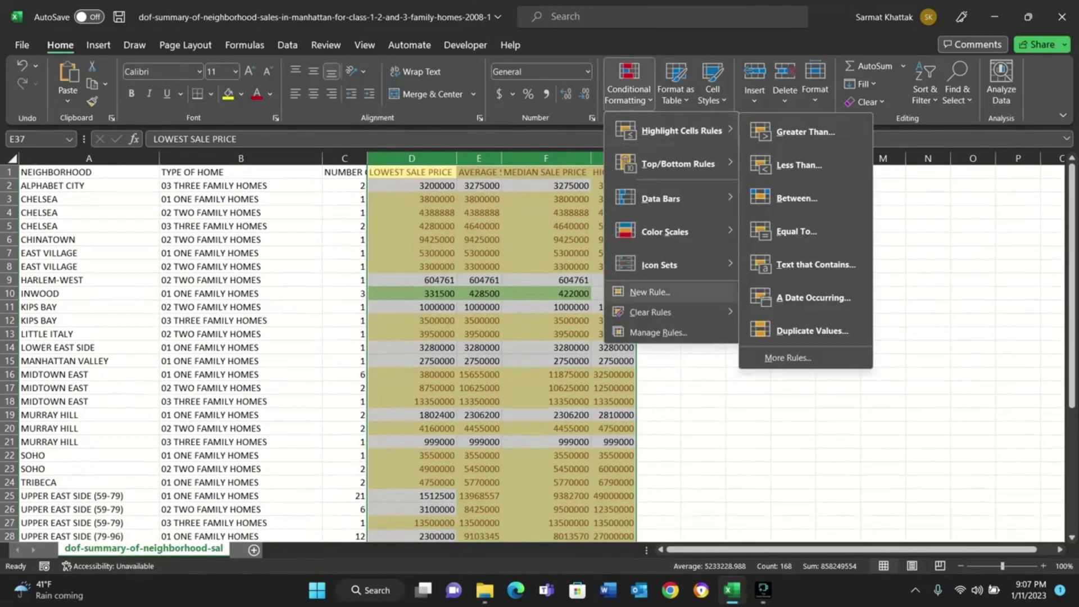
{"action": "mouse_move", "coordinate": [650, 312]}
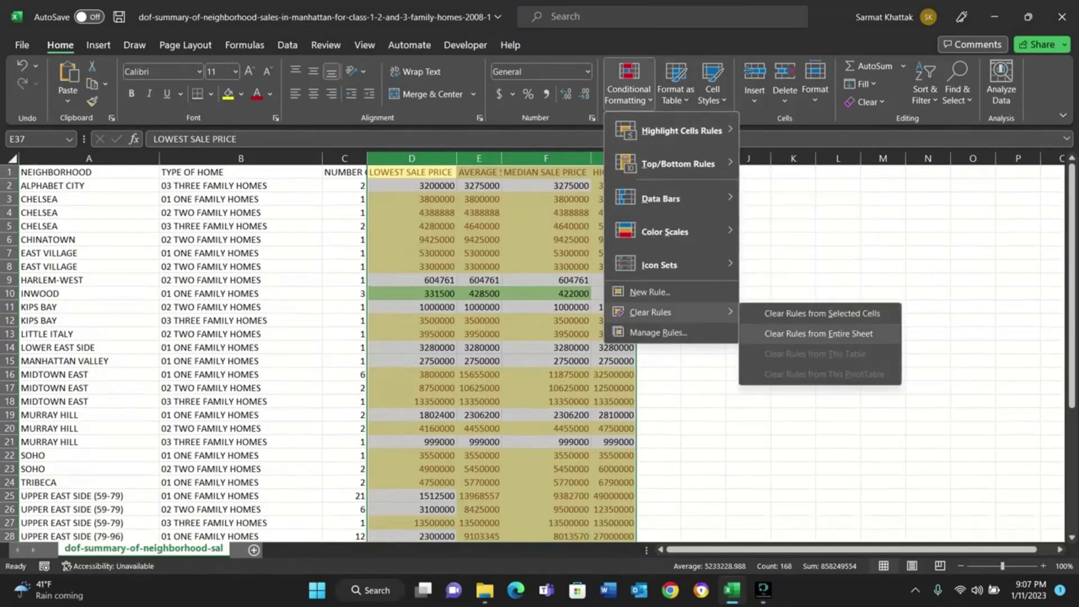
{"action": "left_click", "coordinate": [819, 334]}
Highlight sale prices greater than cell F17 in columns D through G with Light Red Fill with Dark Red Text.
{"action": "left_click", "coordinate": [629, 84]}
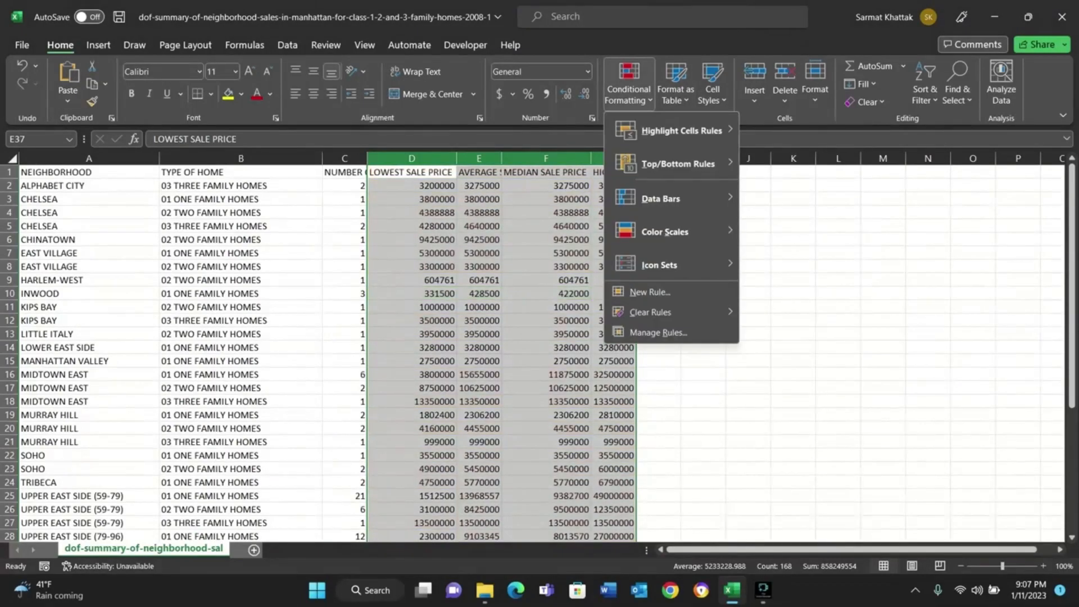
{"action": "mouse_move", "coordinate": [680, 130]}
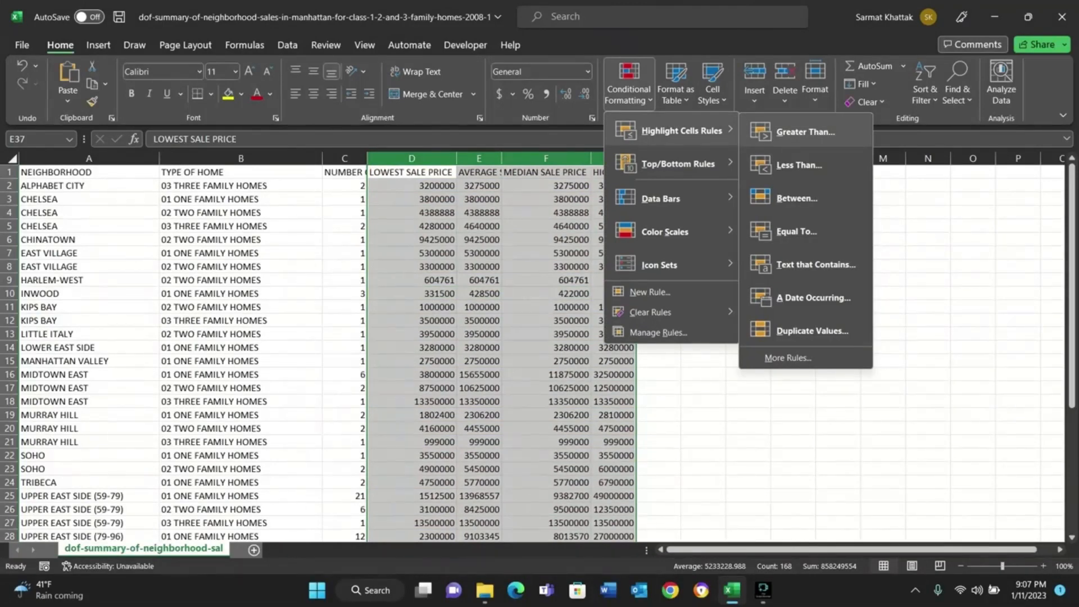
{"action": "left_click", "coordinate": [805, 131]}
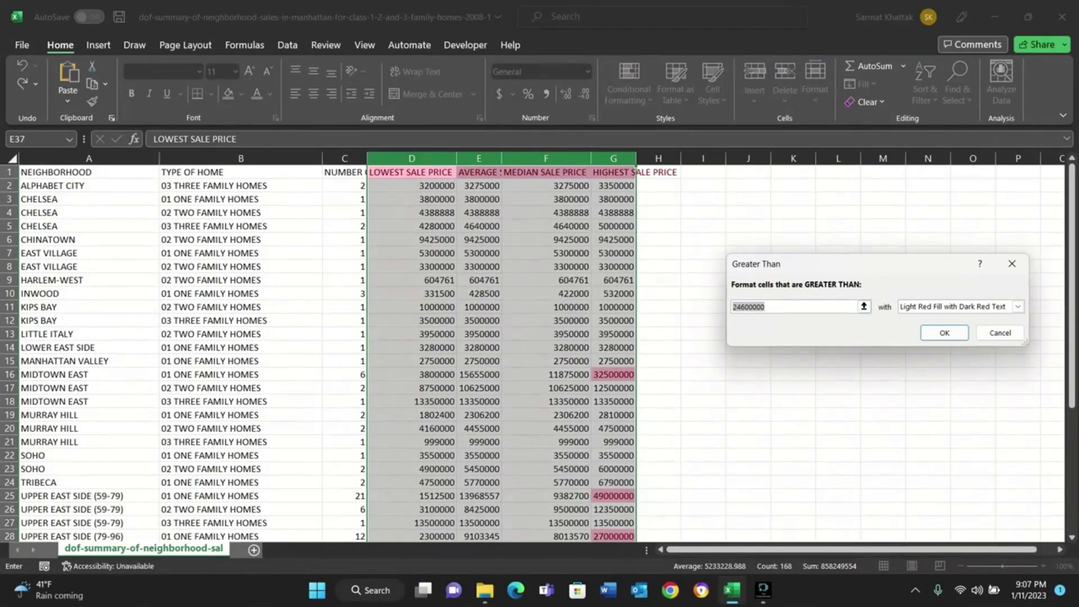
{"action": "left_click", "coordinate": [545, 388]}
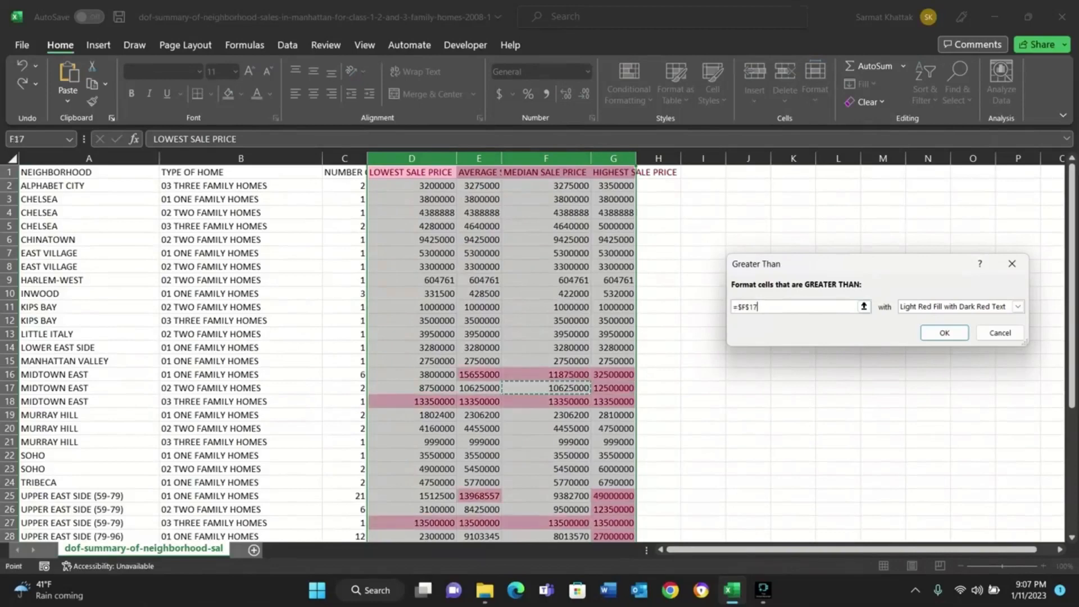
{"action": "key", "text": "Return"}
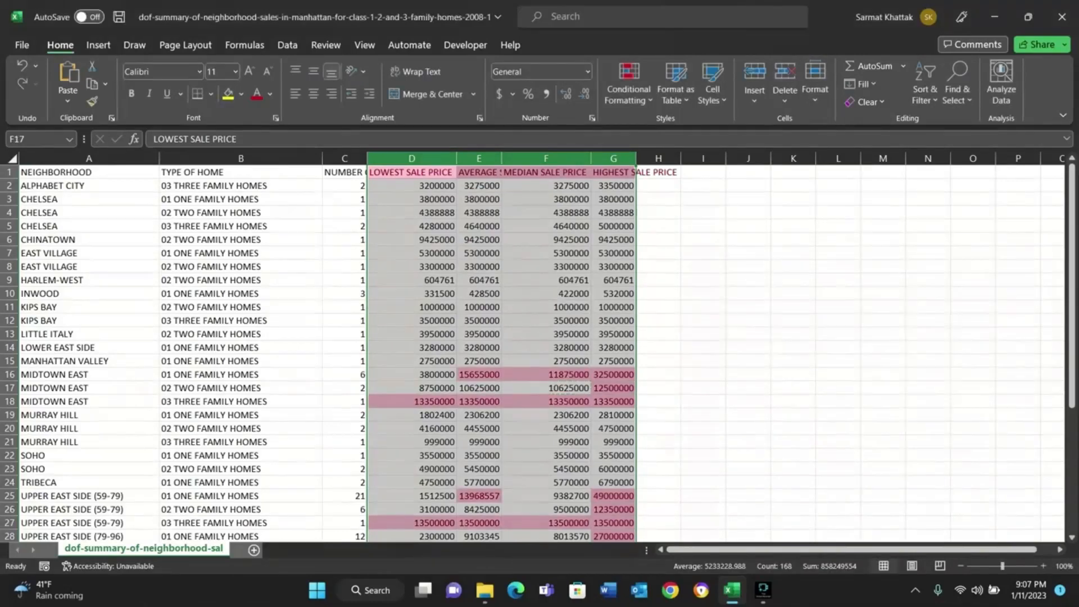
Start a second Greater Than rule for the sale price columns with cell D12 as its threshold.
{"action": "left_click", "coordinate": [628, 84]}
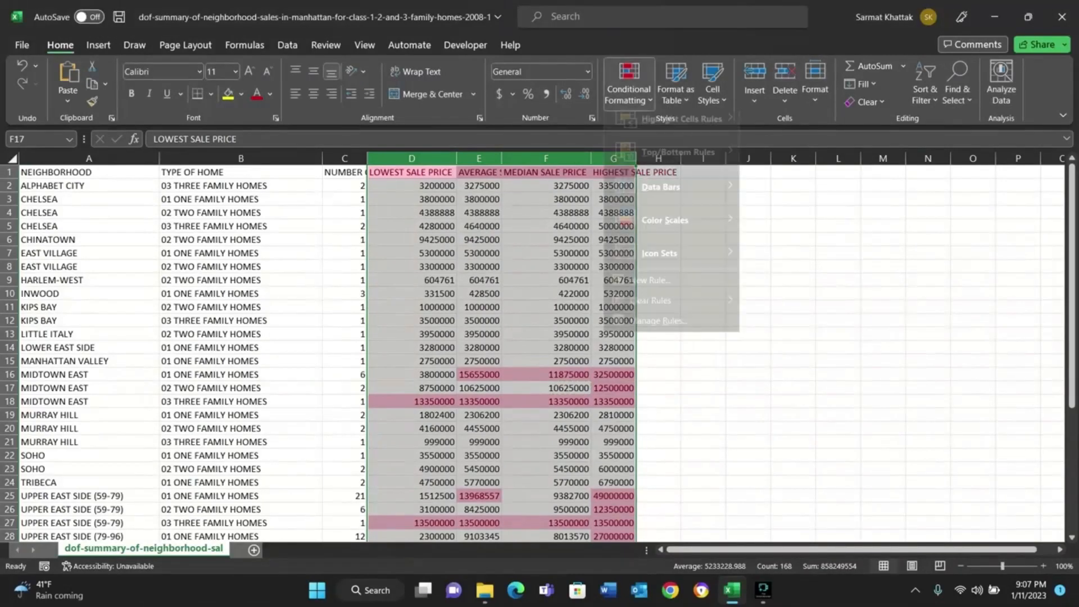
{"action": "mouse_move", "coordinate": [680, 130]}
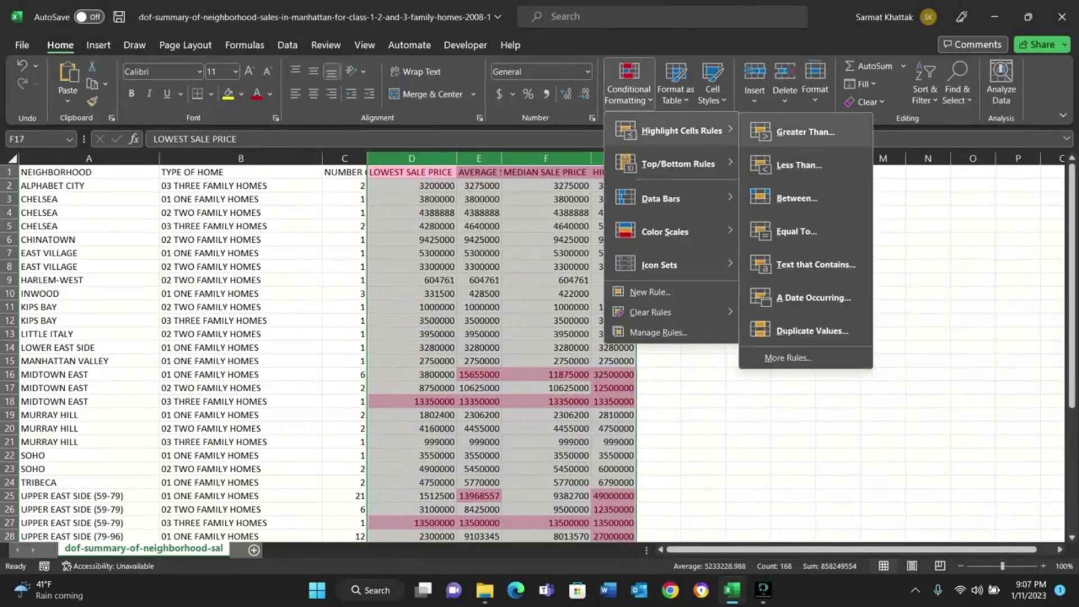
{"action": "left_click", "coordinate": [805, 131]}
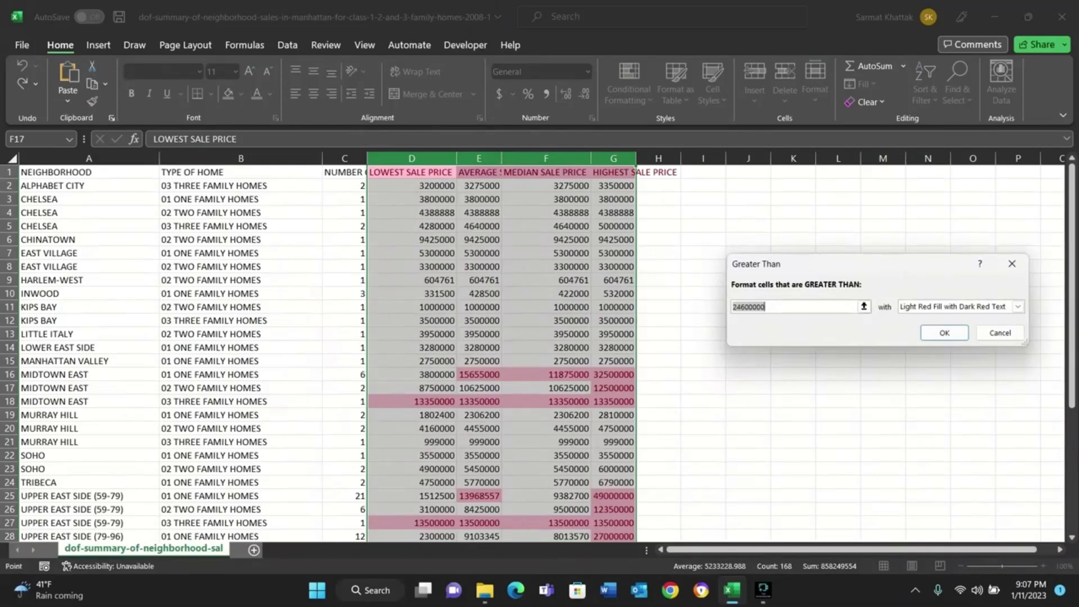
{"action": "left_click", "coordinate": [412, 320]}
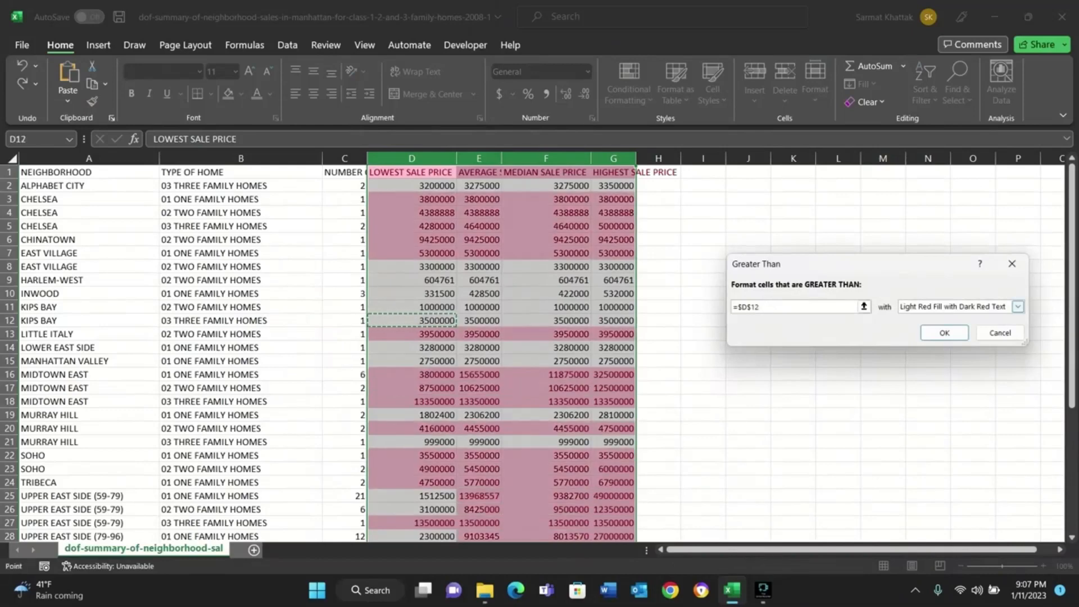
Try a custom format with a dark blue fill and italic font for sale prices greater than cell D12.
{"action": "left_click", "coordinate": [1017, 307]}
{"action": "left_click", "coordinate": [921, 375]}
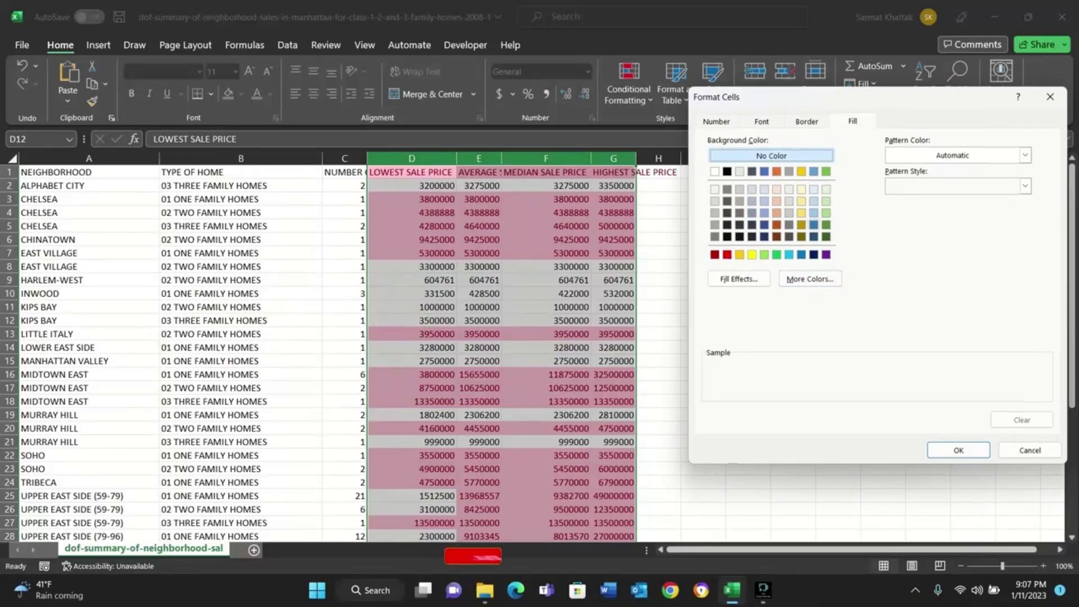
{"action": "left_click", "coordinate": [813, 225]}
{"action": "key", "text": "ctrl+Tab"}
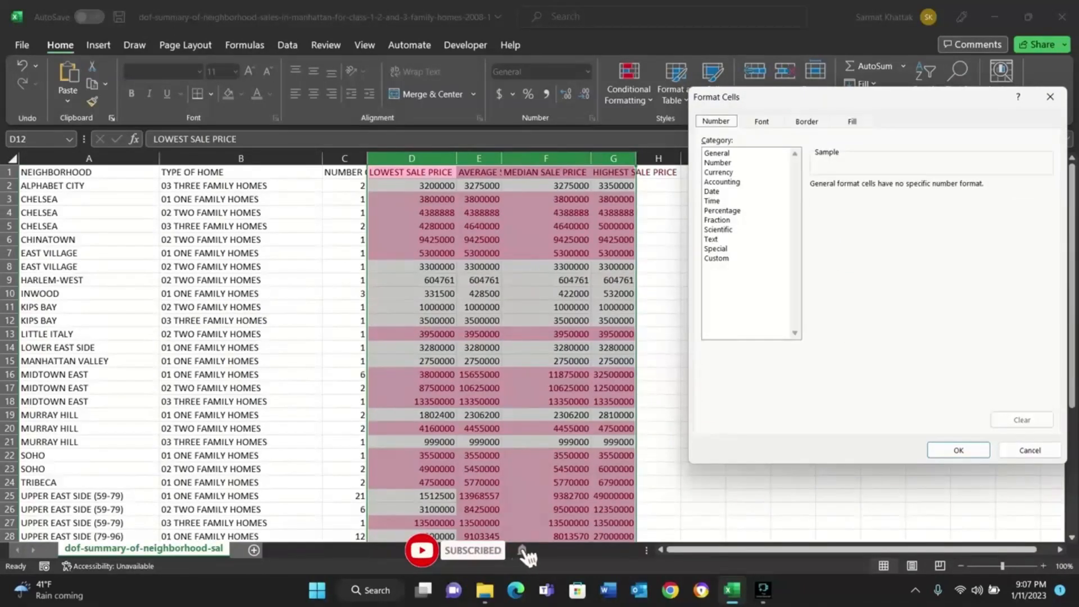
{"action": "key", "text": "ctrl+Tab"}
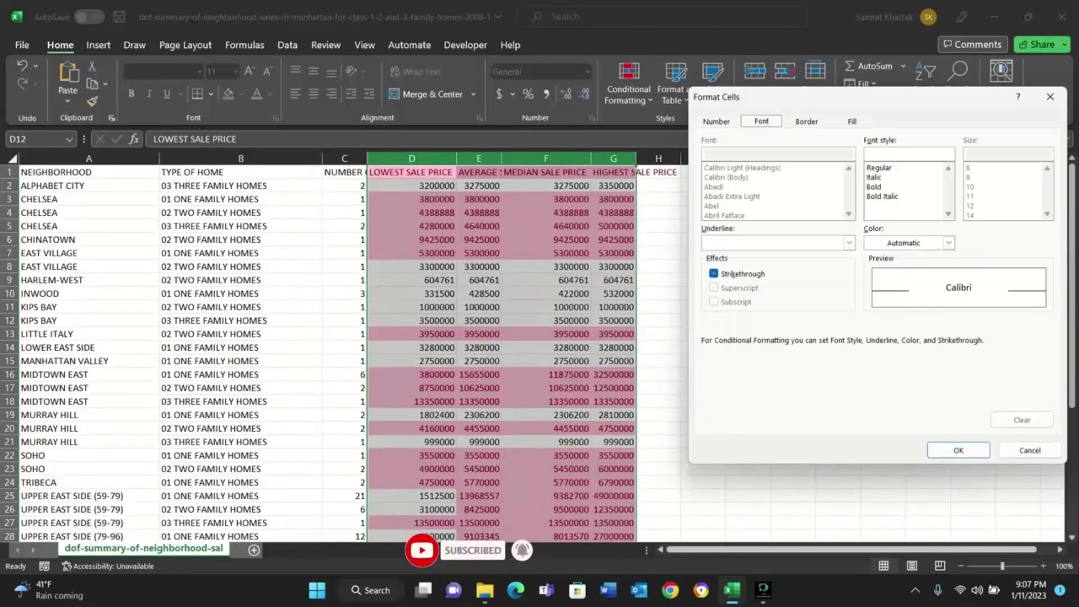
{"action": "left_click", "coordinate": [875, 177]}
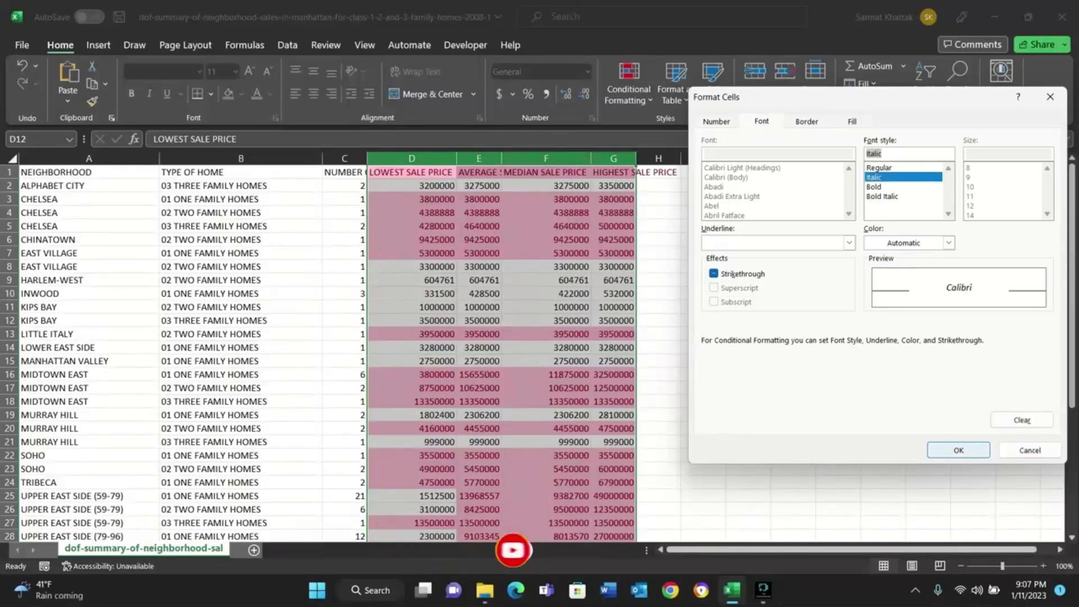
{"action": "left_click", "coordinate": [958, 450]}
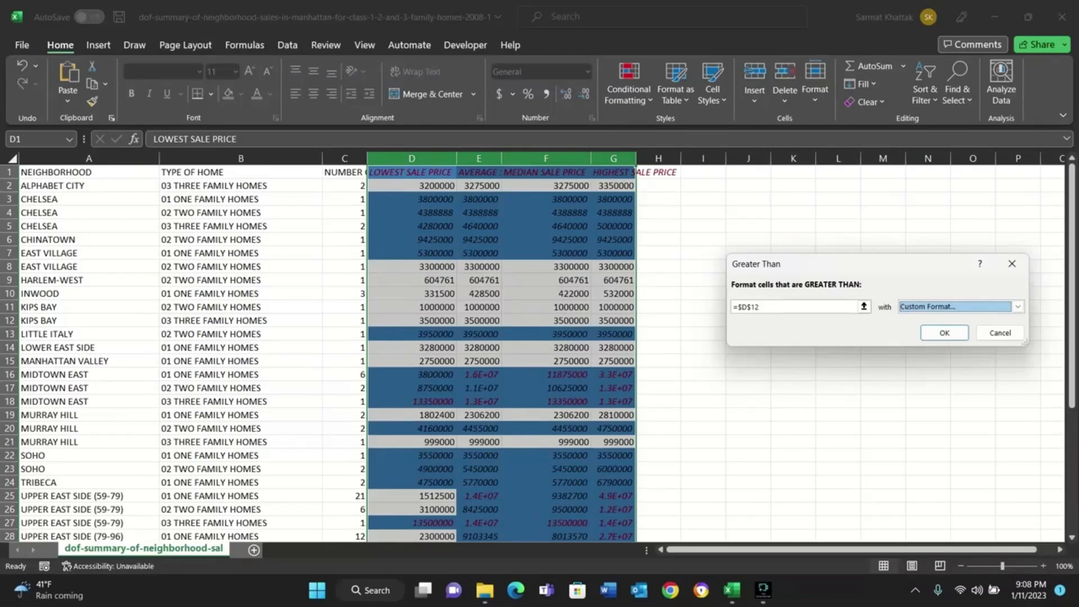
{"action": "left_click", "coordinate": [1000, 333]}
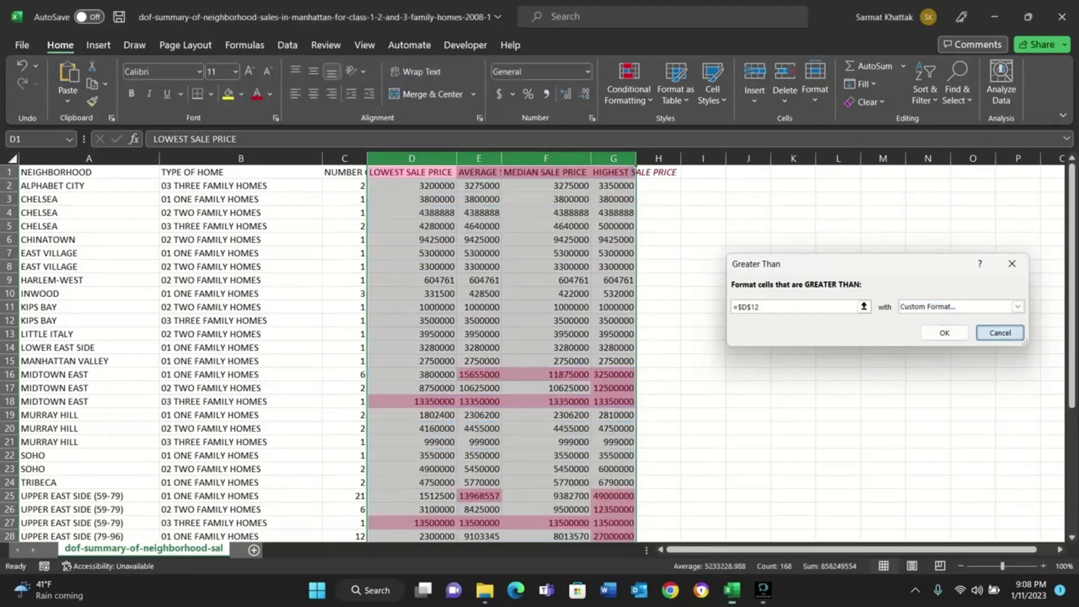
Clear the conditional formatting rules from the entire sheet.
{"action": "left_click", "coordinate": [629, 84]}
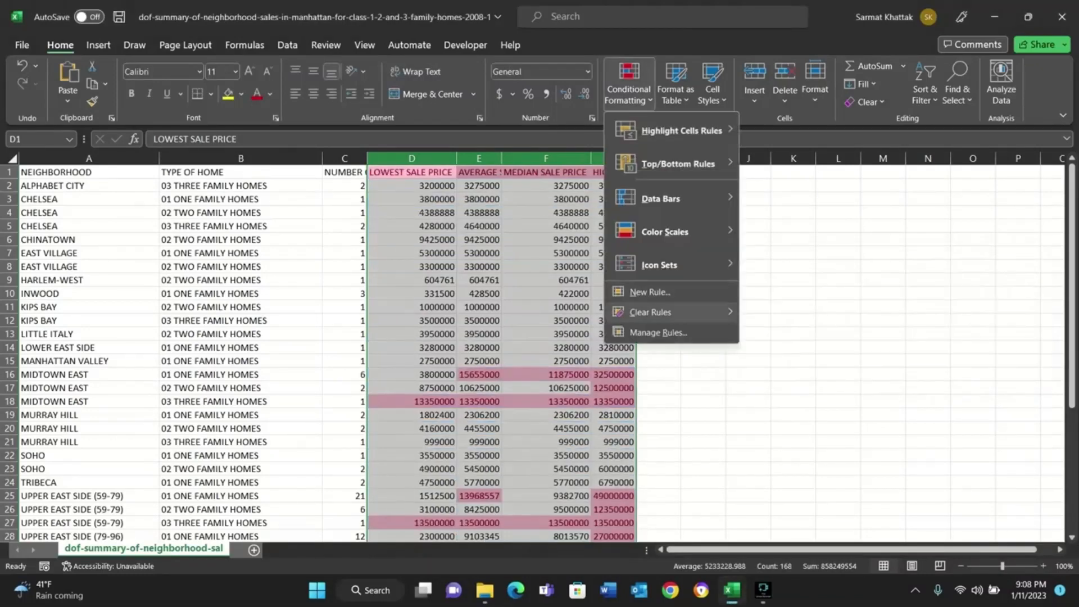
{"action": "mouse_move", "coordinate": [650, 312]}
{"action": "left_click", "coordinate": [818, 334]}
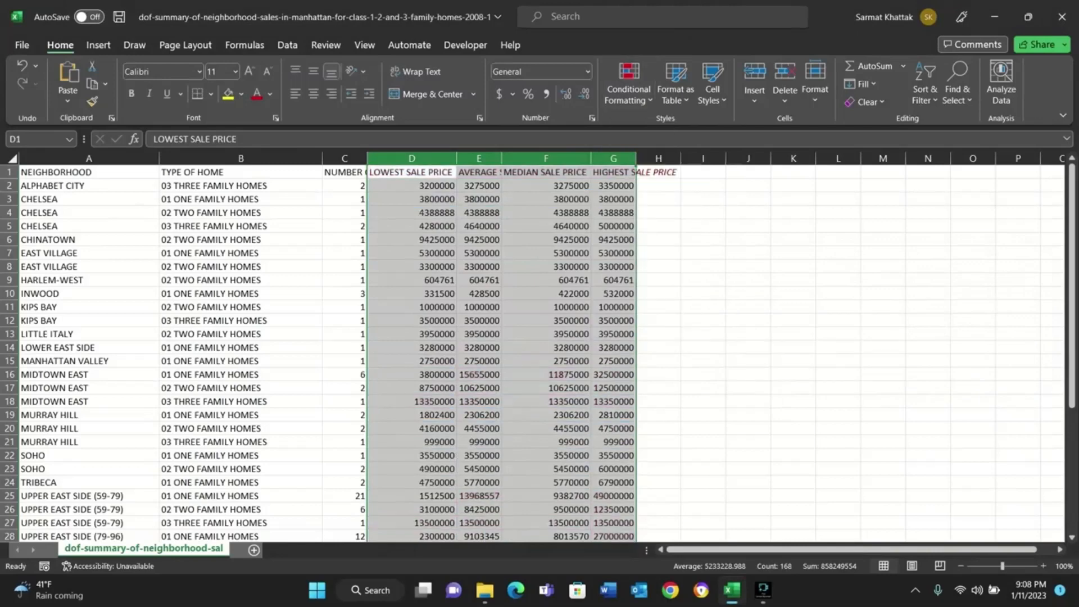
Highlight sale prices between 12400000 and 36800000 in columns D through G with a custom light blue fill.
{"action": "left_click", "coordinate": [629, 84]}
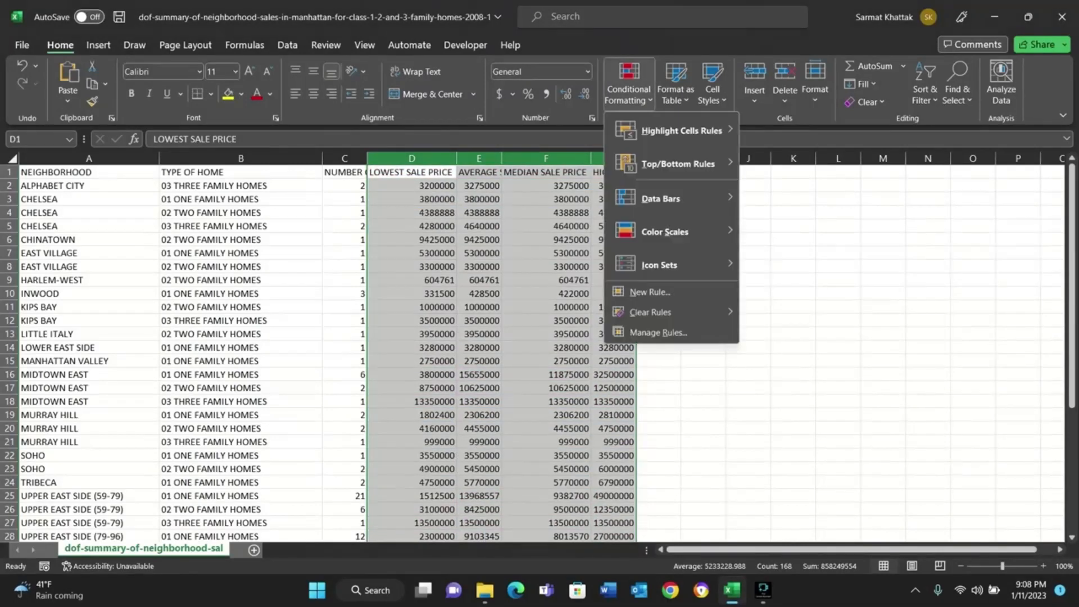
{"action": "mouse_move", "coordinate": [681, 130]}
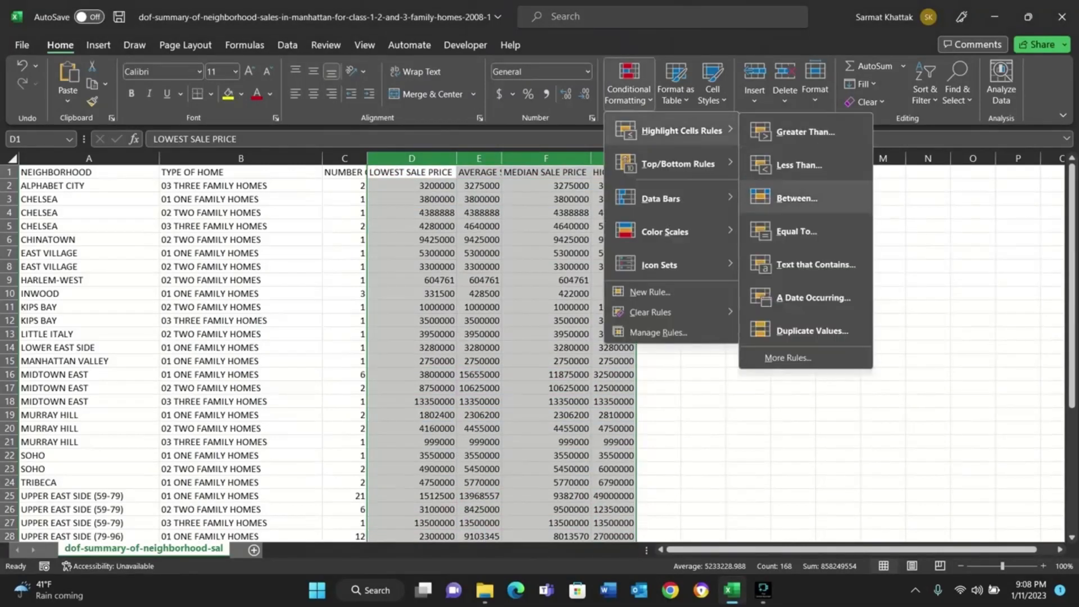
{"action": "left_click", "coordinate": [797, 198]}
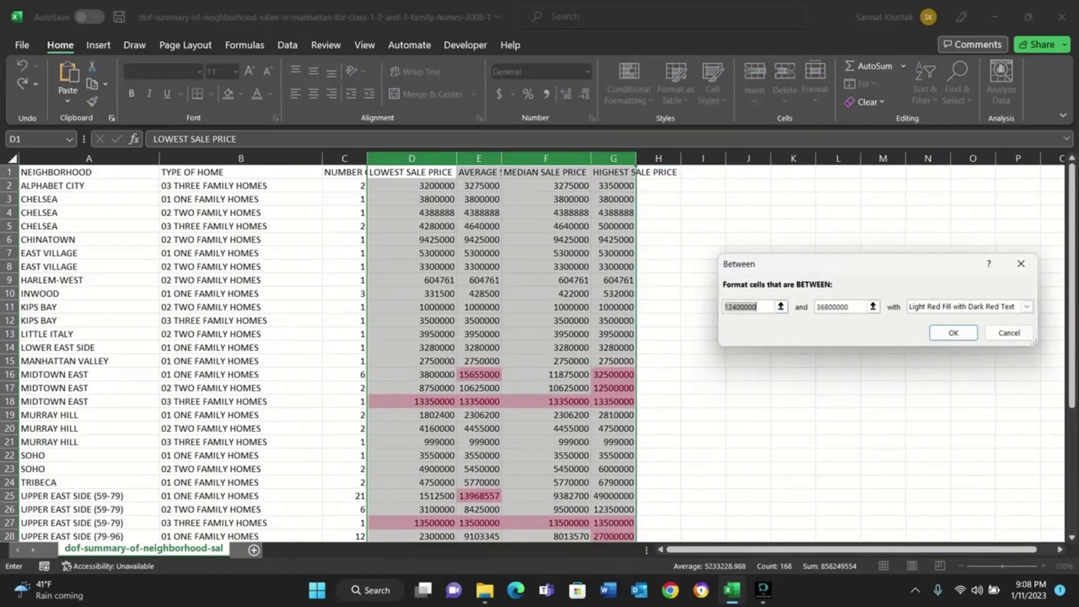
{"action": "left_click", "coordinate": [850, 307]}
{"action": "scroll", "coordinate": [365, 354], "scroll_direction": "down", "scroll_amount": 4}
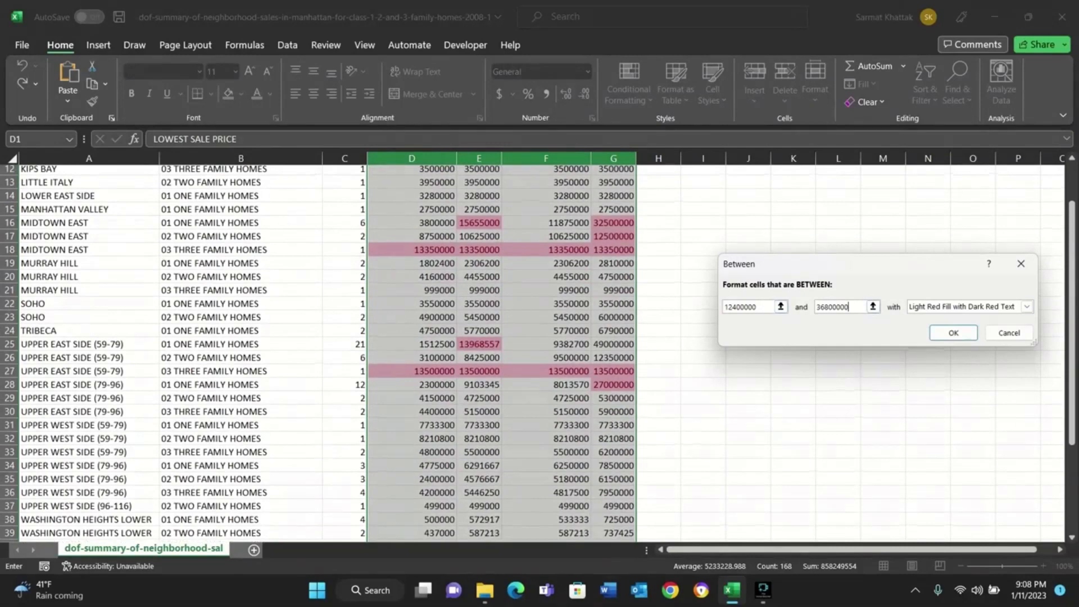
{"action": "left_click", "coordinate": [1027, 307]}
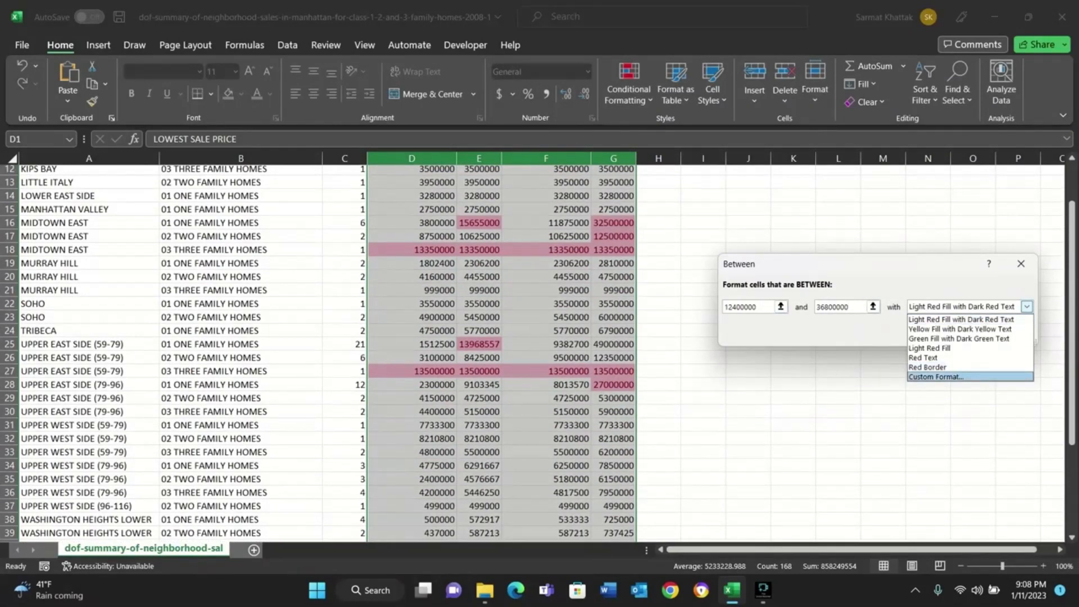
{"action": "left_click", "coordinate": [936, 376]}
{"action": "left_click", "coordinate": [852, 121]}
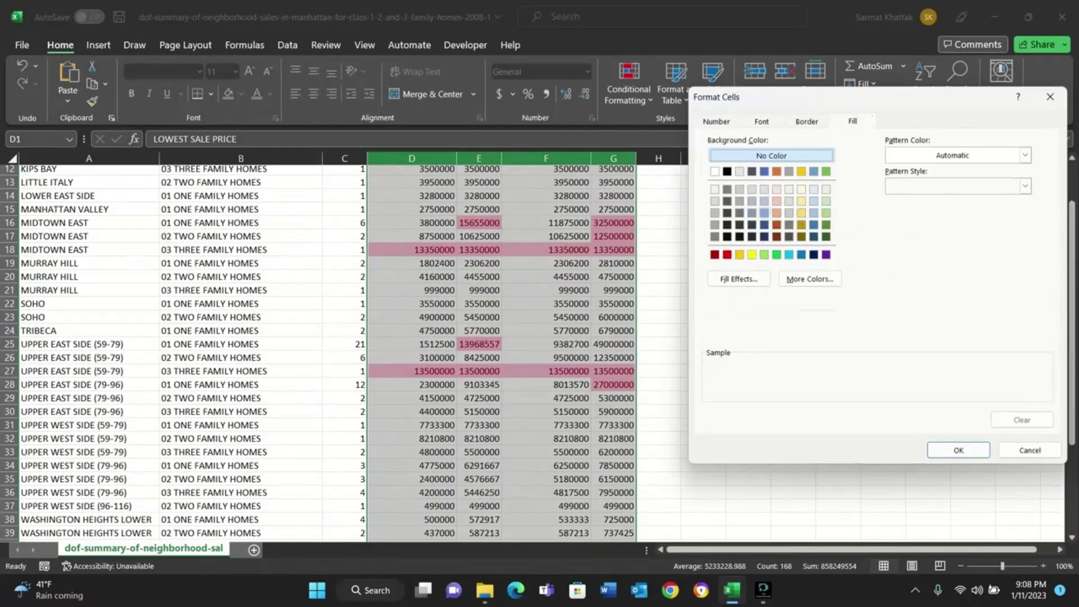
{"action": "left_click", "coordinate": [764, 213]}
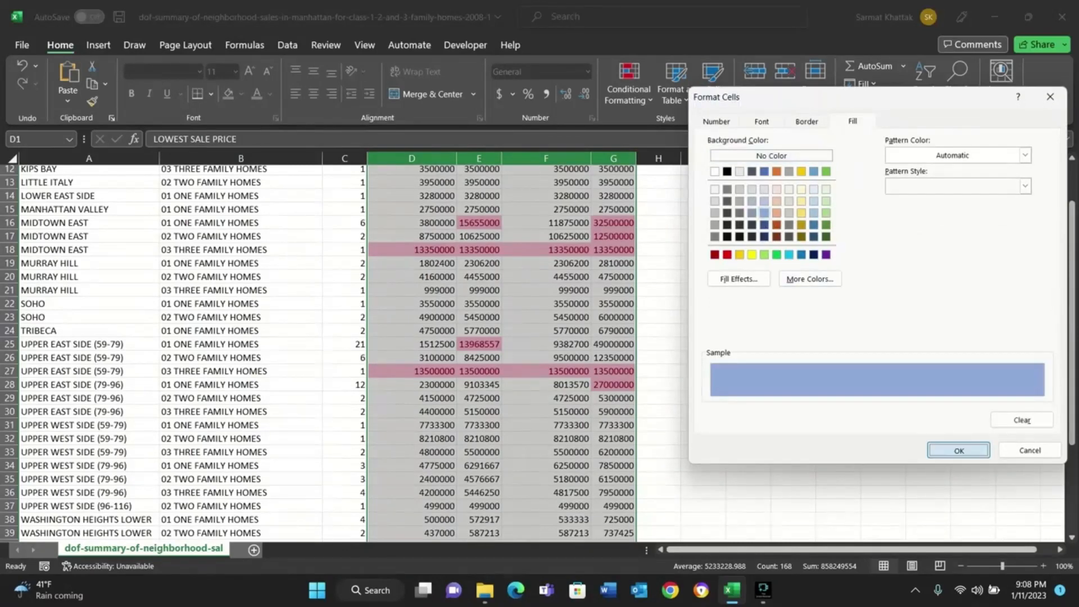
{"action": "left_click", "coordinate": [958, 451]}
{"action": "left_click", "coordinate": [954, 333]}
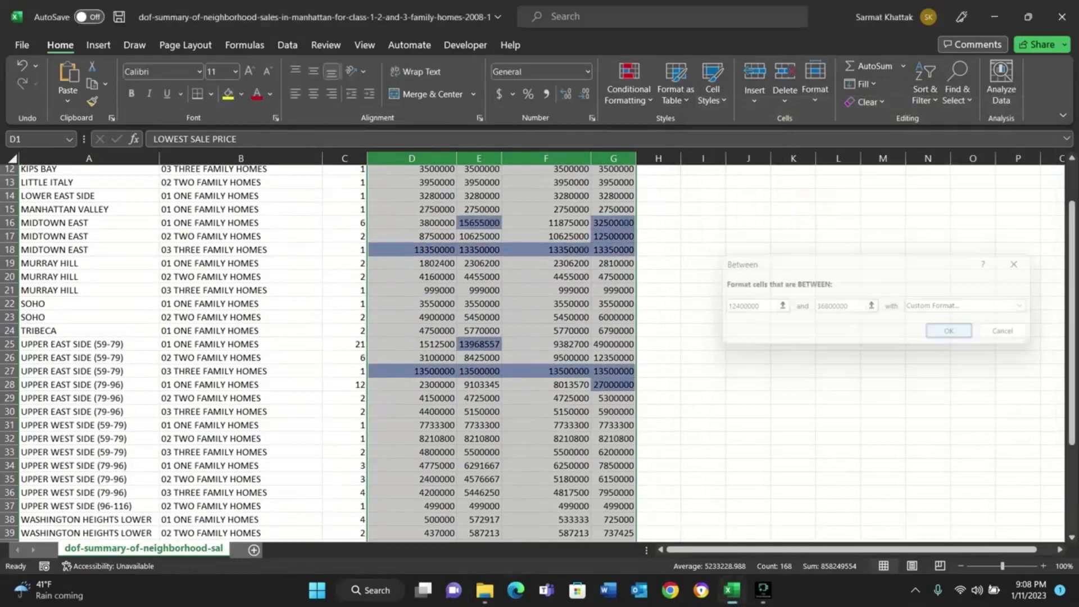
Start a second Between rule for the sale price columns with cells F13 and G16 as its limits.
{"action": "left_click", "coordinate": [629, 88]}
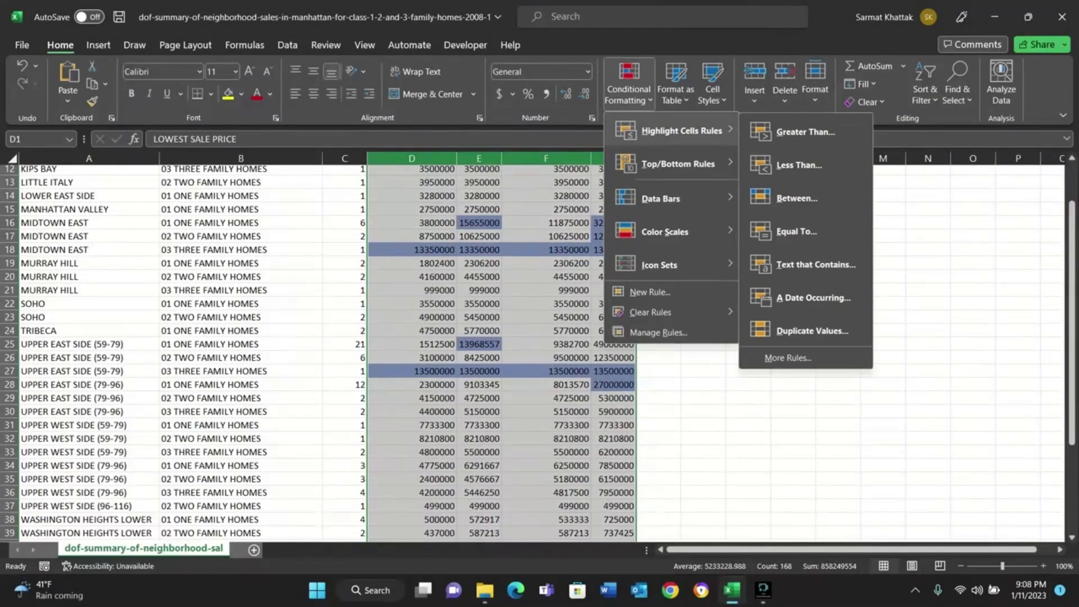
{"action": "mouse_move", "coordinate": [682, 130]}
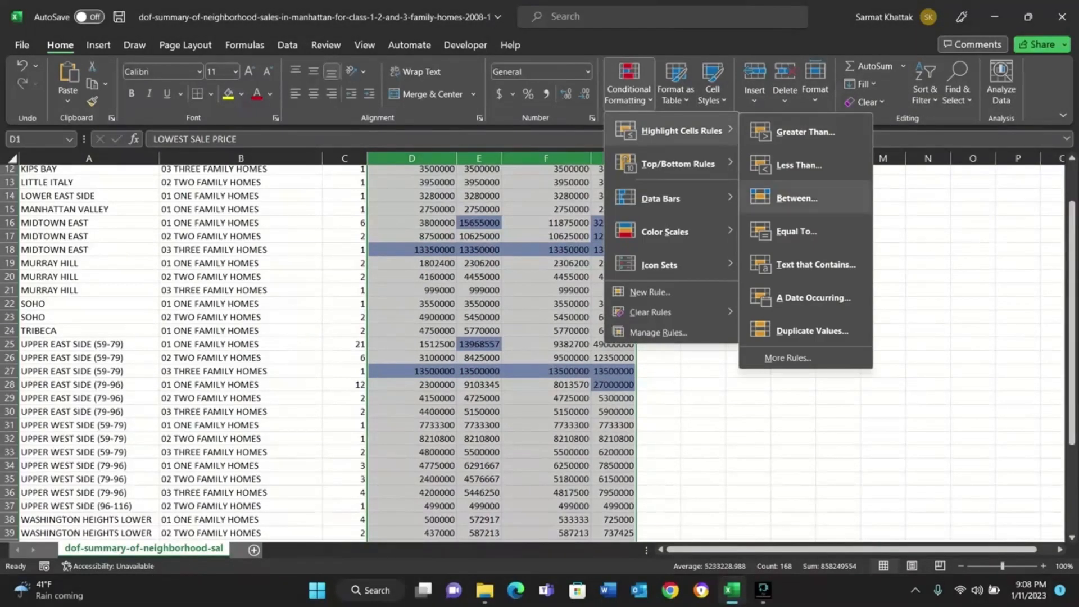
{"action": "left_click", "coordinate": [797, 198]}
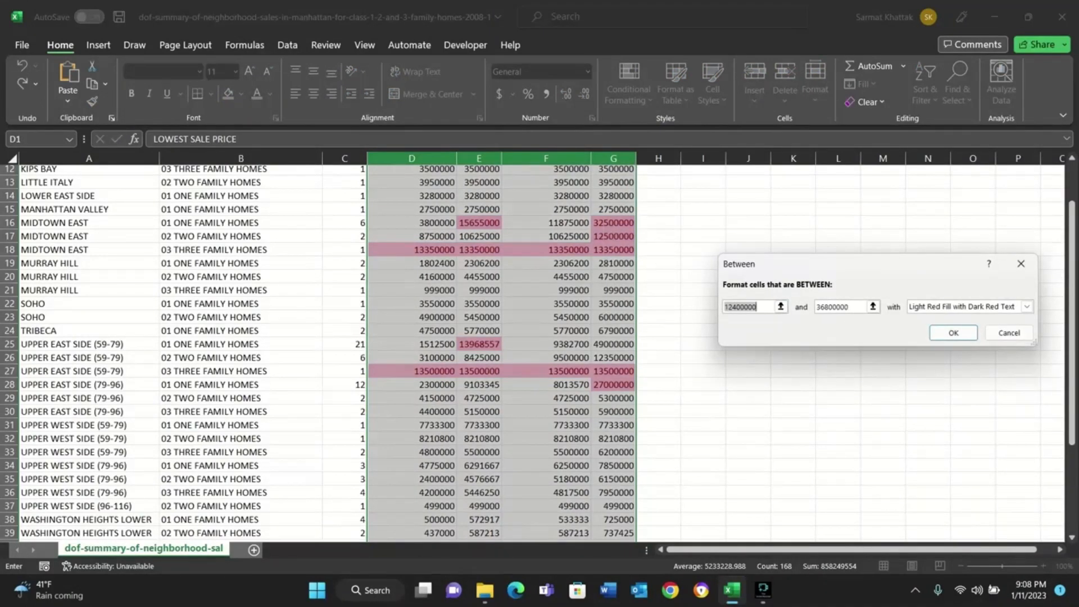
{"action": "left_click", "coordinate": [546, 182]}
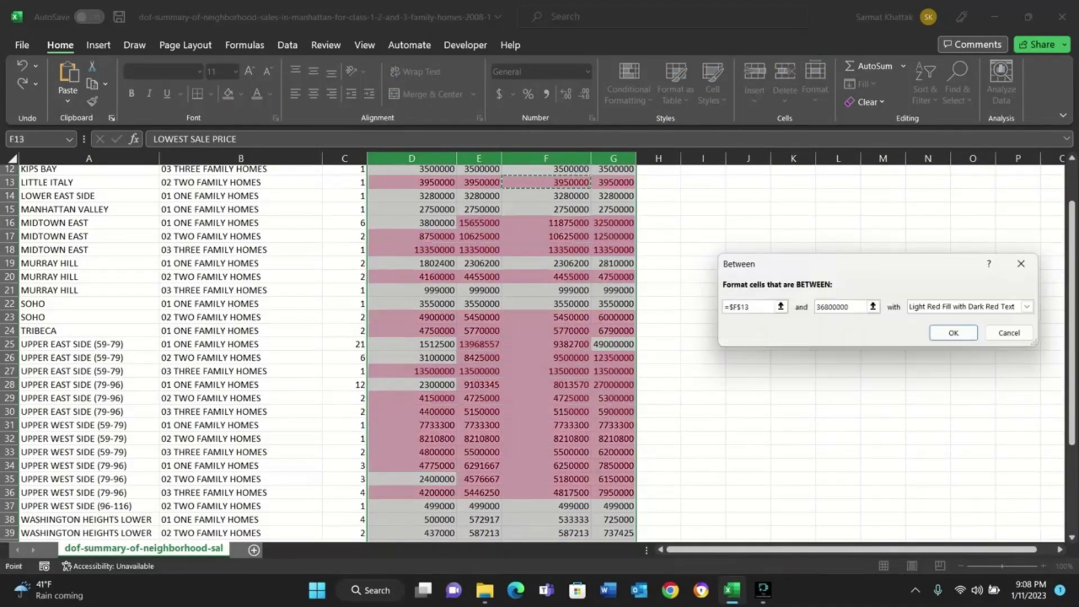
{"action": "left_click", "coordinate": [872, 307]}
{"action": "left_click", "coordinate": [613, 196]}
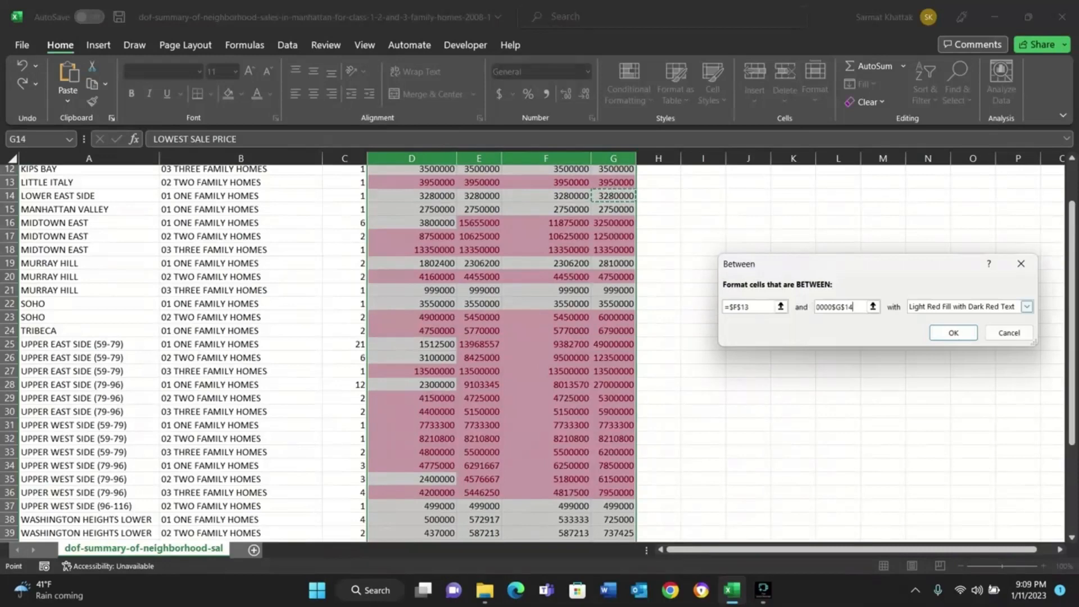
{"action": "key", "text": "BackSpace"}
{"action": "key", "text": "BackSpace"}
{"action": "key", "text": "BackSpace"}
{"action": "key", "text": "BackSpace"}
{"action": "key", "text": "BackSpace"}
{"action": "key", "text": "BackSpace"}
{"action": "key", "text": "BackSpace"}
{"action": "key", "text": "BackSpace"}
{"action": "key", "text": "BackSpace"}
{"action": "key", "text": "BackSpace"}
{"action": "key", "text": "BackSpace"}
{"action": "key", "text": "BackSpace"}
{"action": "key", "text": "BackSpace"}
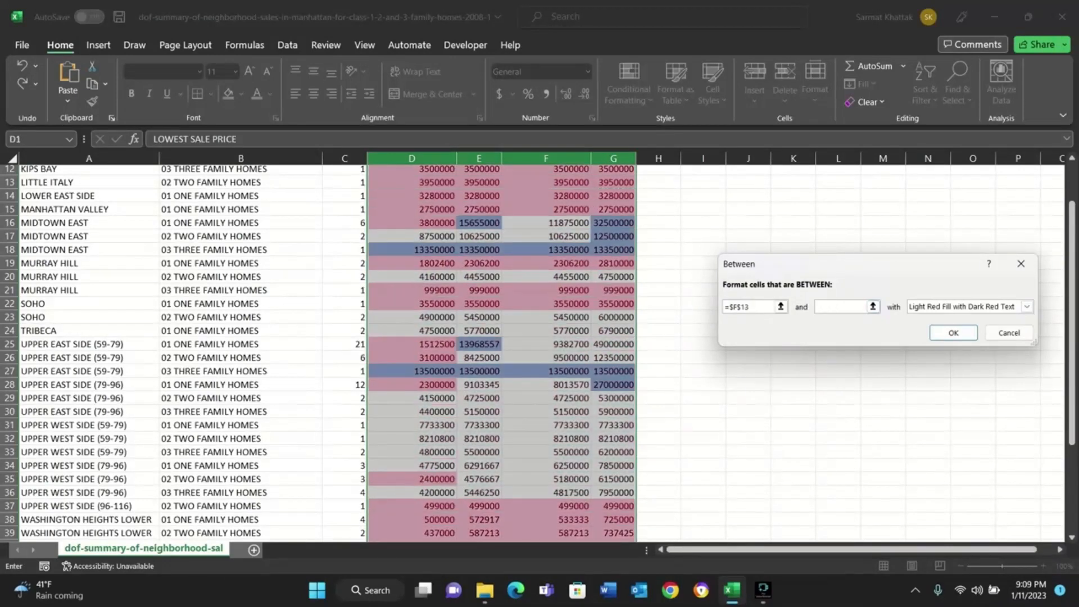
{"action": "left_click", "coordinate": [613, 223]}
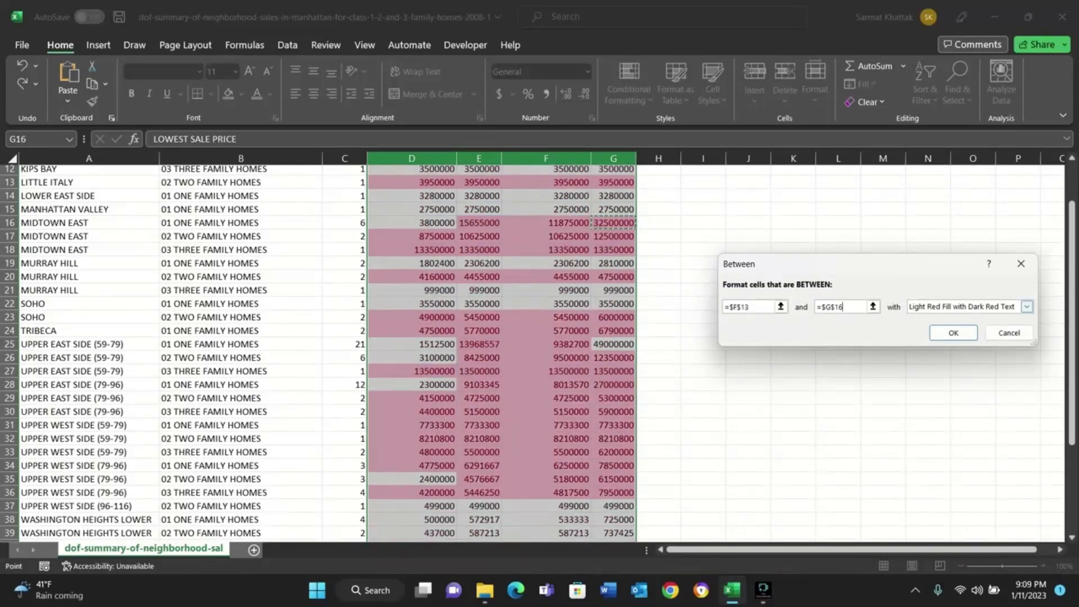
Give the new Between rule a custom format with a light orange fill.
{"action": "left_click", "coordinate": [1027, 306]}
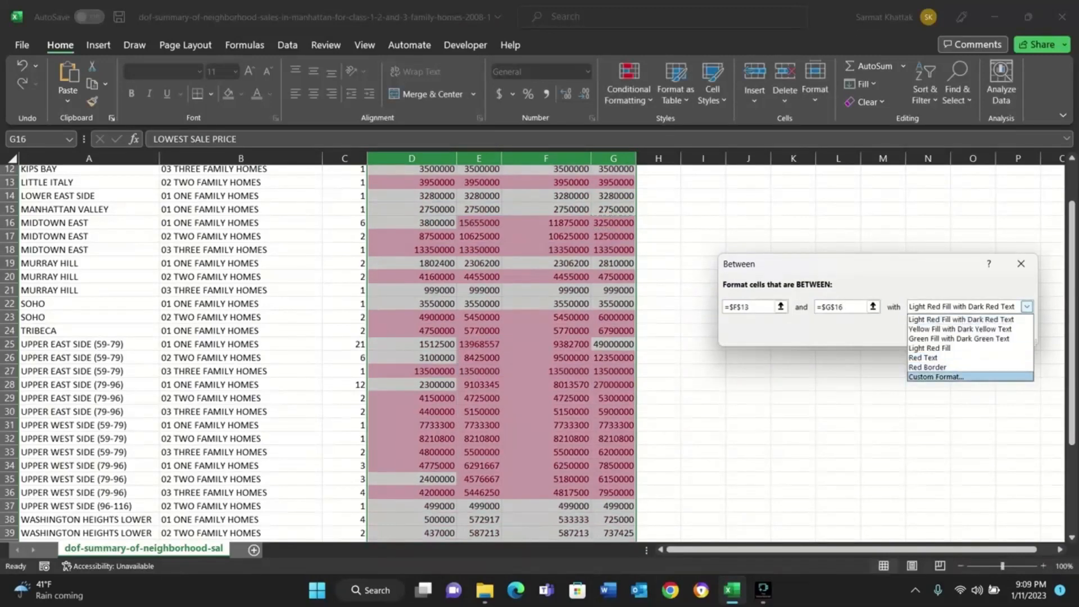
{"action": "left_click", "coordinate": [936, 377]}
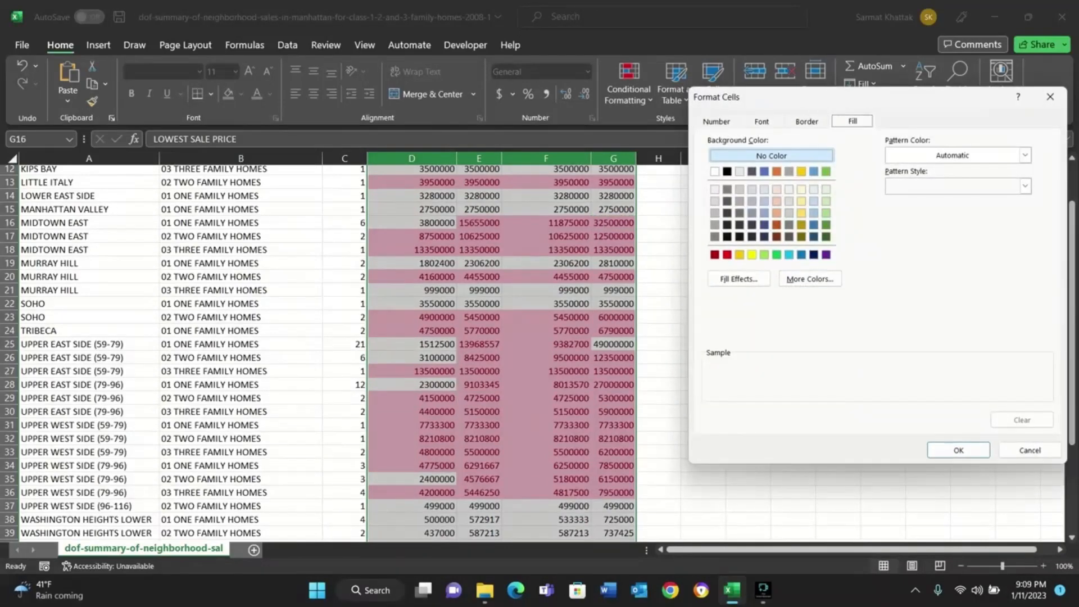
{"action": "left_click", "coordinate": [776, 202]}
{"action": "left_click", "coordinate": [958, 450]}
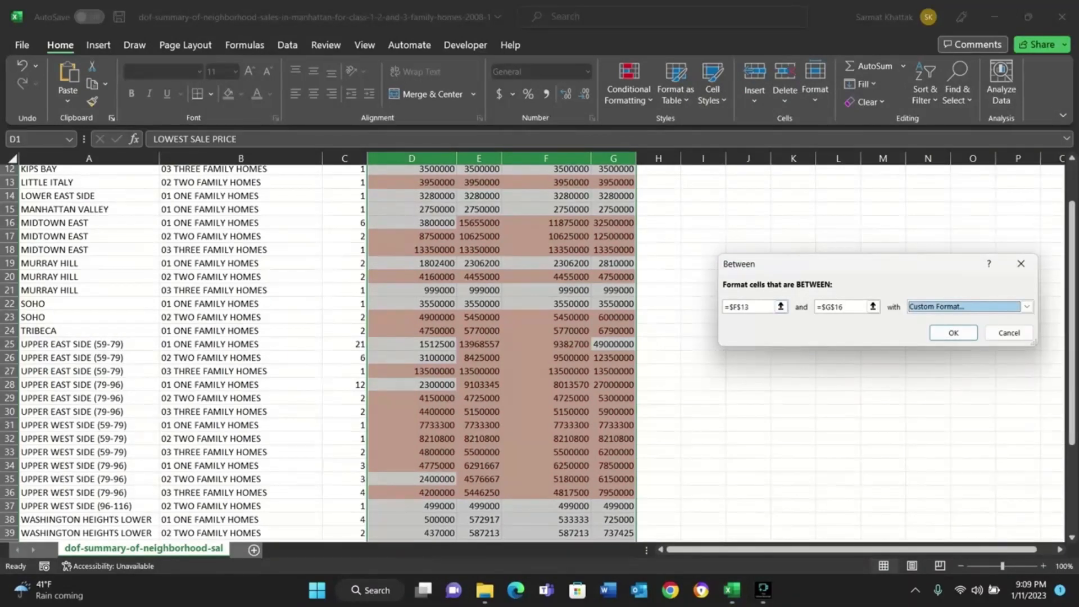
Remove both cell references from the limits of the Between rule.
{"action": "left_click", "coordinate": [849, 306]}
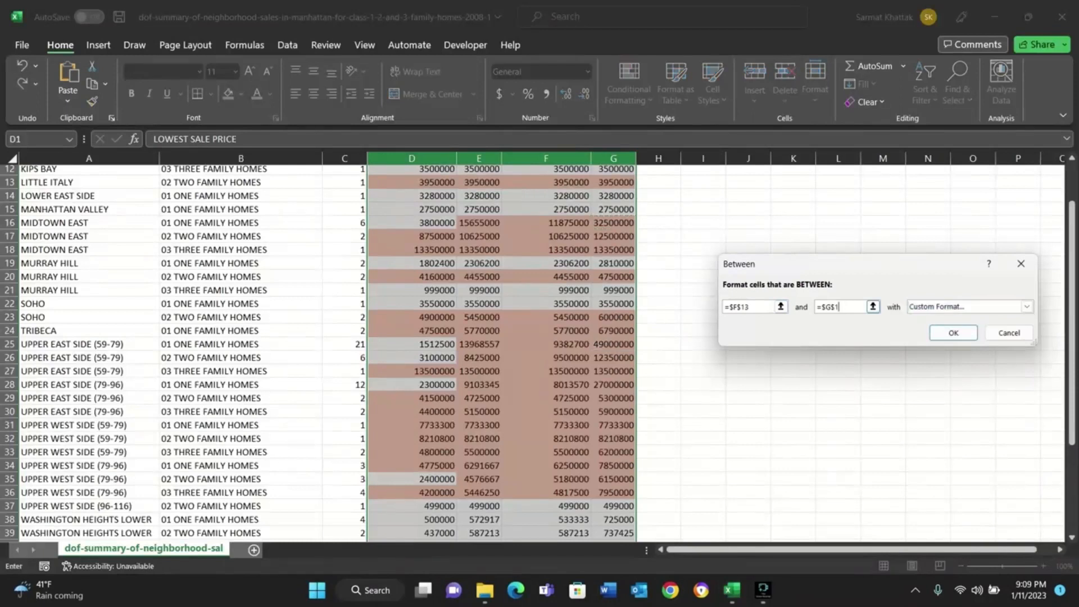
{"action": "key", "text": "BackSpace"}
{"action": "key", "text": "BackSpace"}
{"action": "key", "text": "BackSpace"}
{"action": "key", "text": "BackSpace"}
{"action": "key", "text": "BackSpace"}
{"action": "key", "text": "BackSpace"}
{"action": "left_click", "coordinate": [756, 306]}
{"action": "key", "text": "BackSpace"}
{"action": "key", "text": "BackSpace"}
{"action": "key", "text": "BackSpace"}
{"action": "key", "text": "BackSpace"}
{"action": "key", "text": "BackSpace"}
{"action": "key", "text": "BackSpace"}
{"action": "scroll", "coordinate": [326, 349], "scroll_direction": "down", "scroll_amount": 6}
{"action": "scroll", "coordinate": [326, 348], "scroll_direction": "up", "scroll_amount": 2}
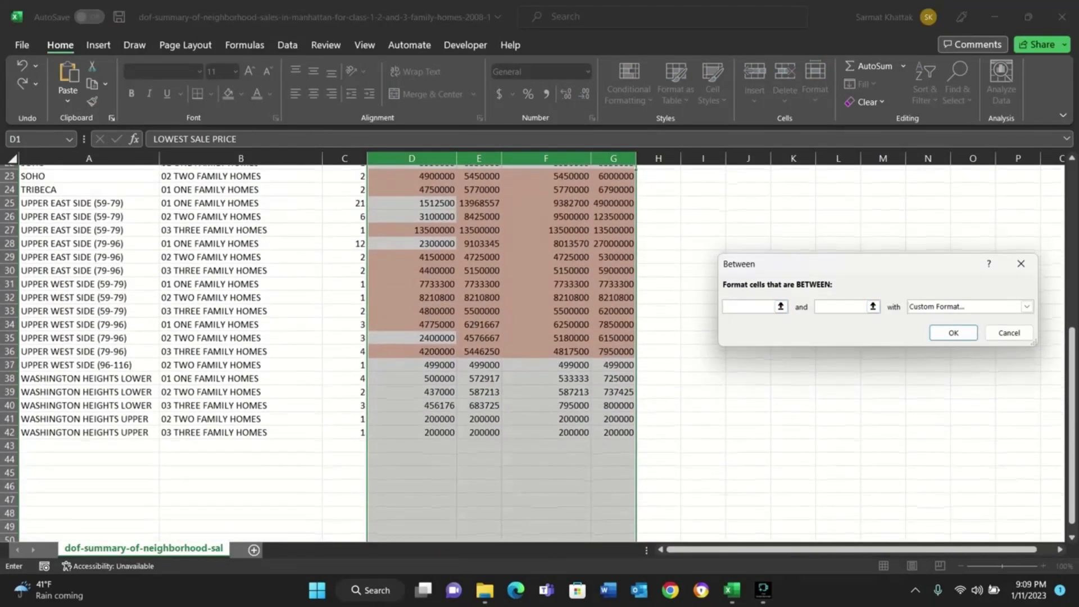
Set cells F39 and F38 as the limits of the Between rule and apply it.
{"action": "left_click", "coordinate": [546, 389]}
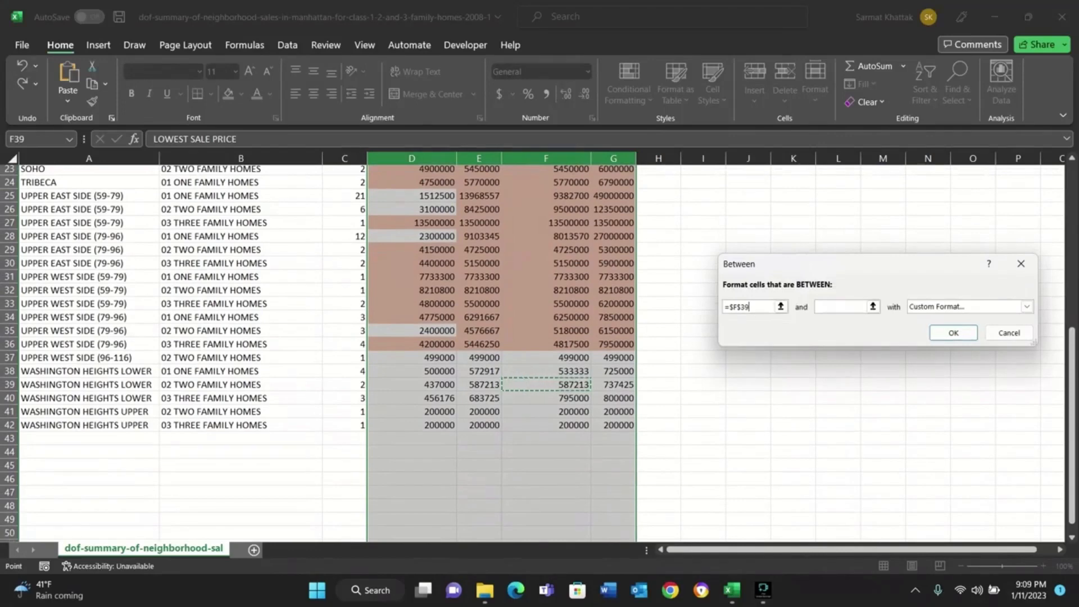
{"action": "left_click", "coordinate": [841, 307]}
{"action": "left_click", "coordinate": [546, 370]}
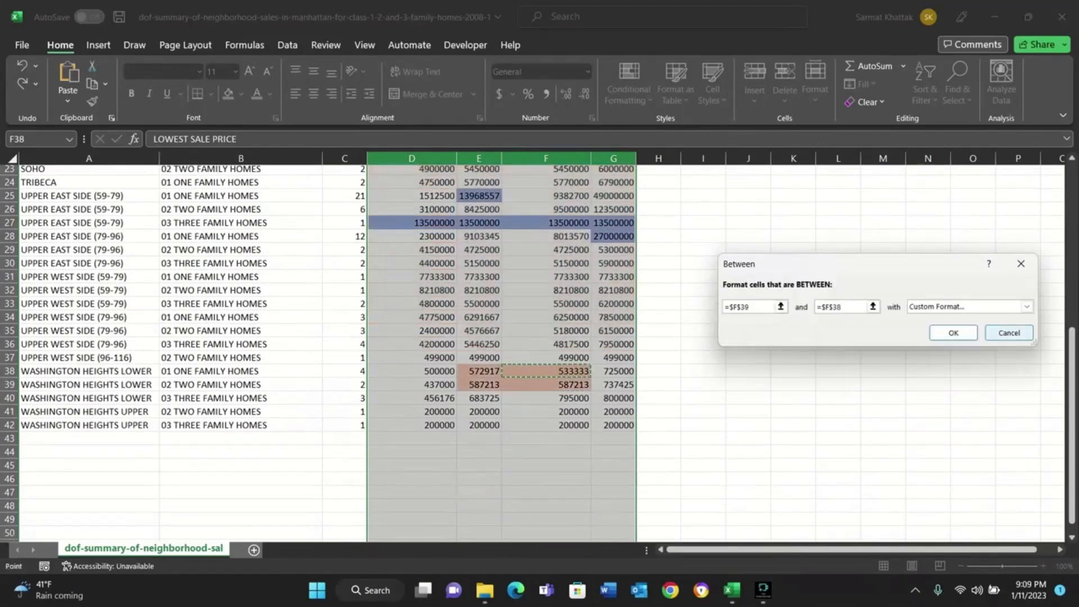
{"action": "key", "text": "Return"}
Clear all conditional formatting rules from the entire sheet.
{"action": "scroll", "coordinate": [501, 354], "scroll_direction": "up", "scroll_amount": 3}
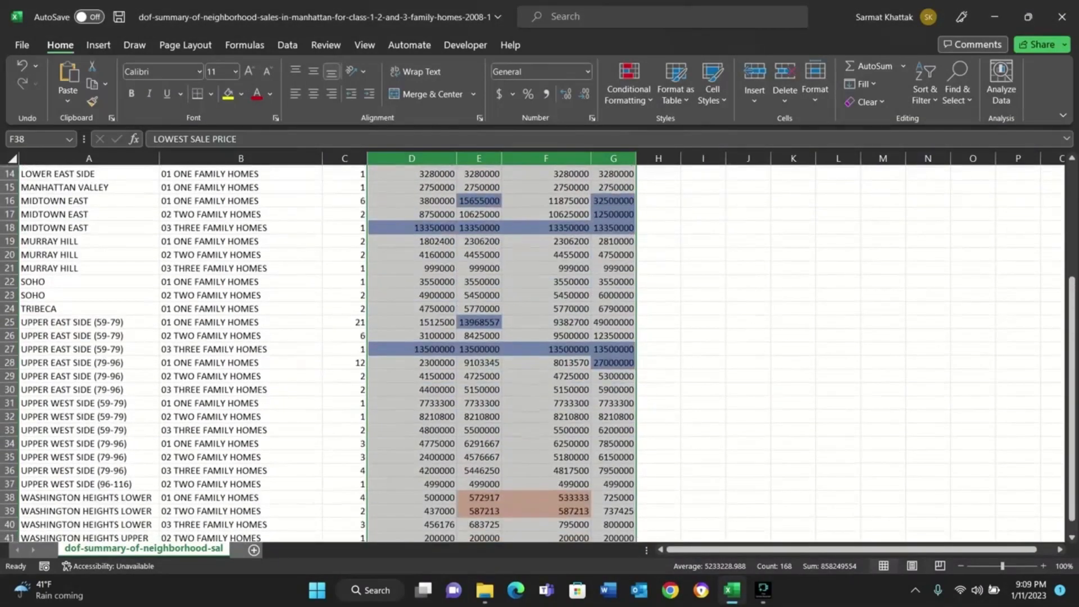
{"action": "scroll", "coordinate": [501, 354], "scroll_direction": "down", "scroll_amount": 3}
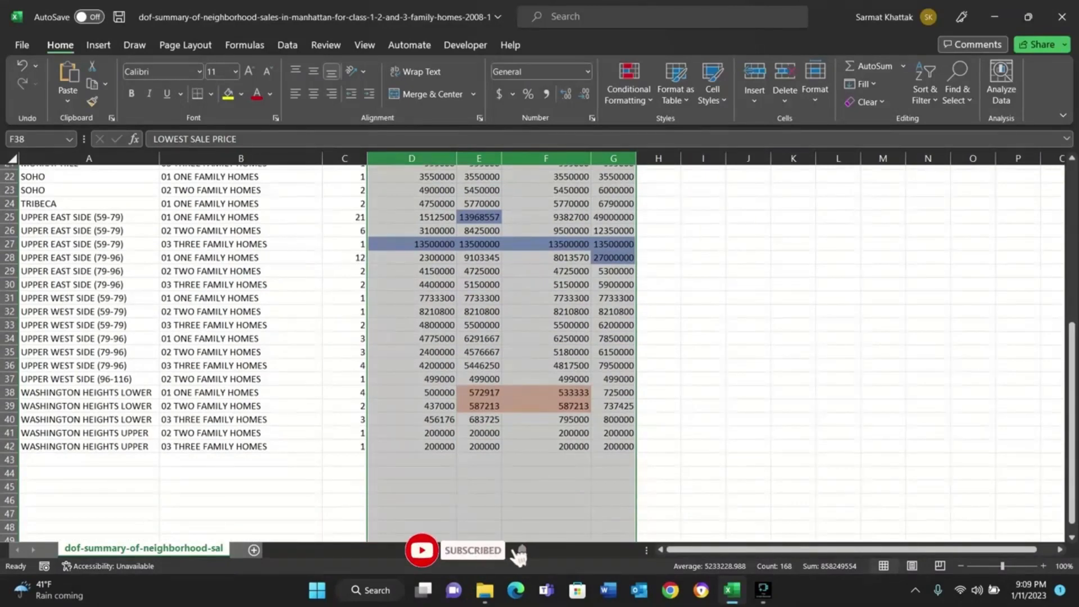
{"action": "scroll", "coordinate": [501, 354], "scroll_direction": "up", "scroll_amount": 3}
{"action": "scroll", "coordinate": [501, 354], "scroll_direction": "down", "scroll_amount": 2}
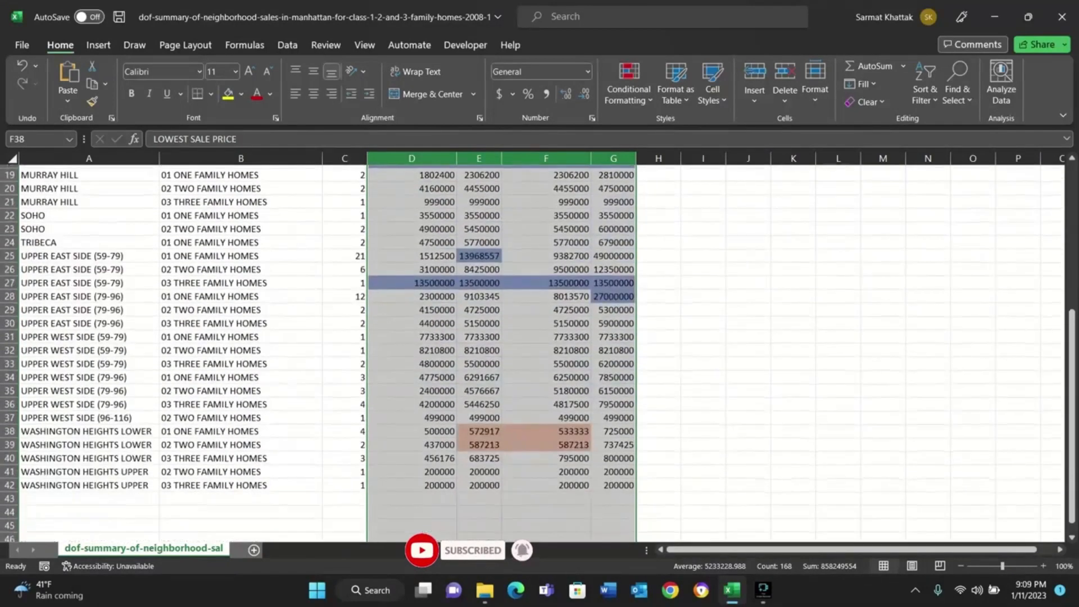
{"action": "left_click", "coordinate": [628, 84]}
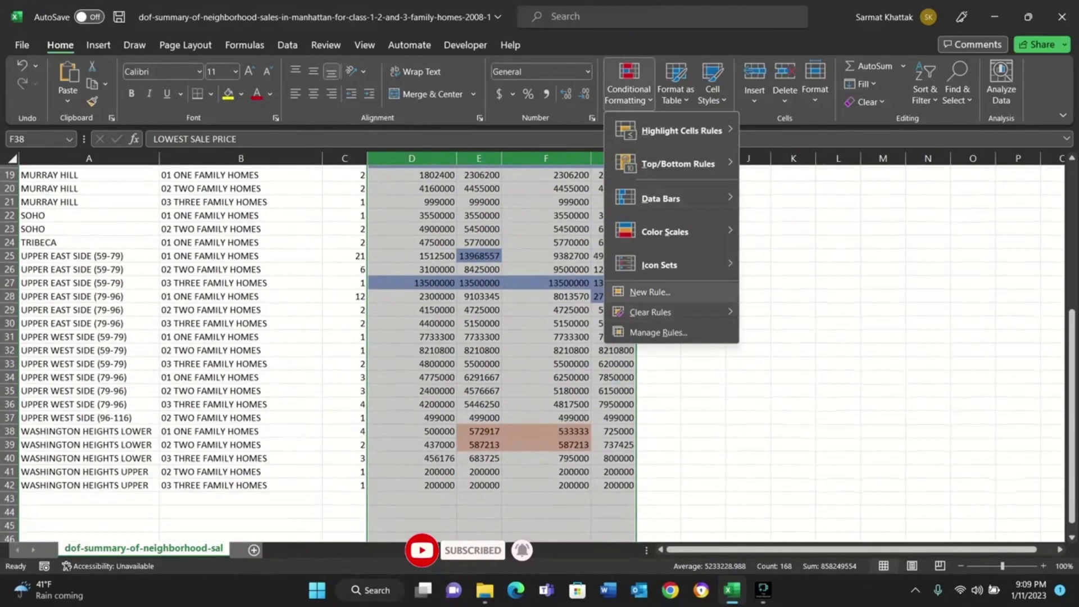
{"action": "mouse_move", "coordinate": [650, 312]}
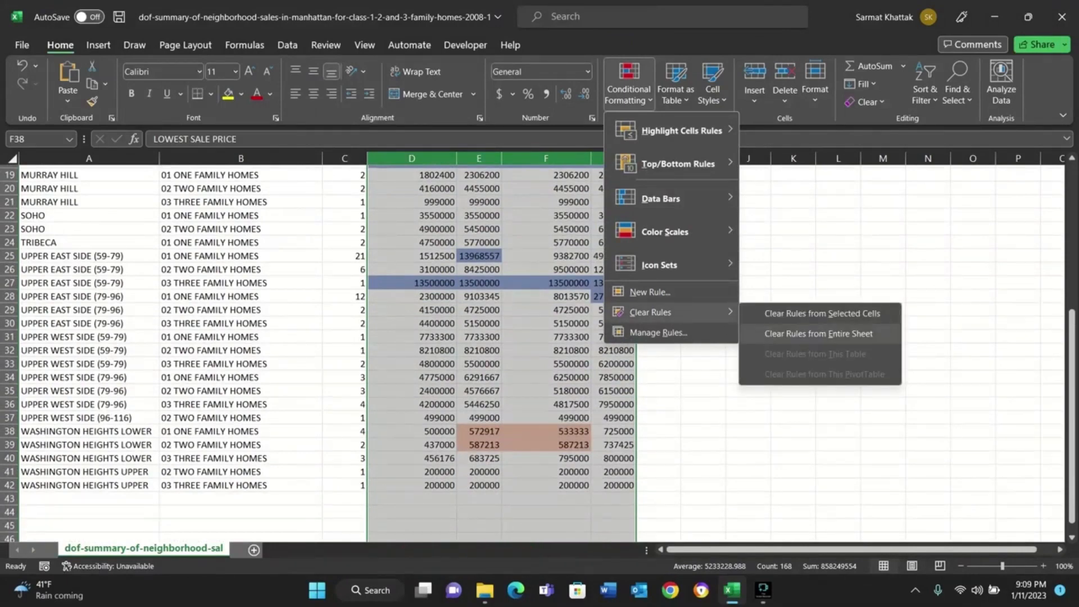
{"action": "left_click", "coordinate": [818, 334]}
Start an Equal To highlight rule for the sale price columns with cell F21 as its comparison value.
{"action": "left_click", "coordinate": [629, 84]}
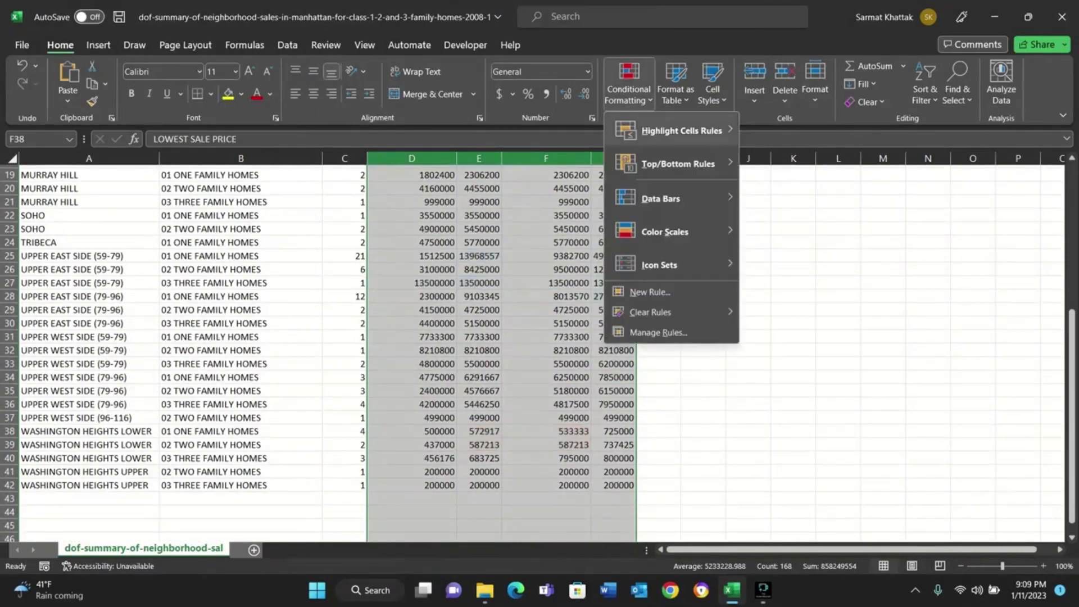
{"action": "mouse_move", "coordinate": [682, 131]}
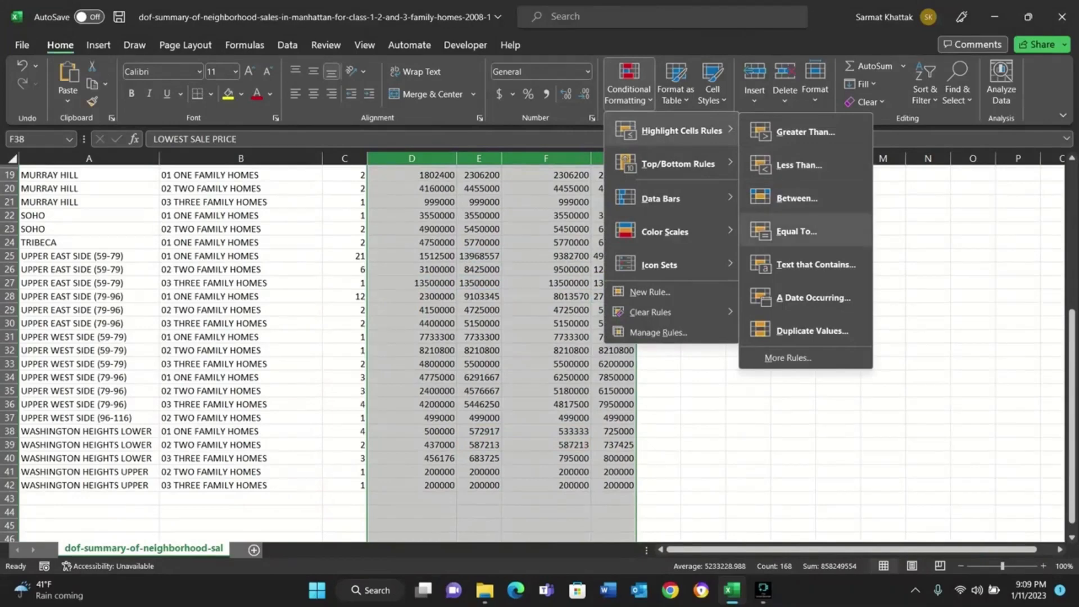
{"action": "left_click", "coordinate": [797, 231]}
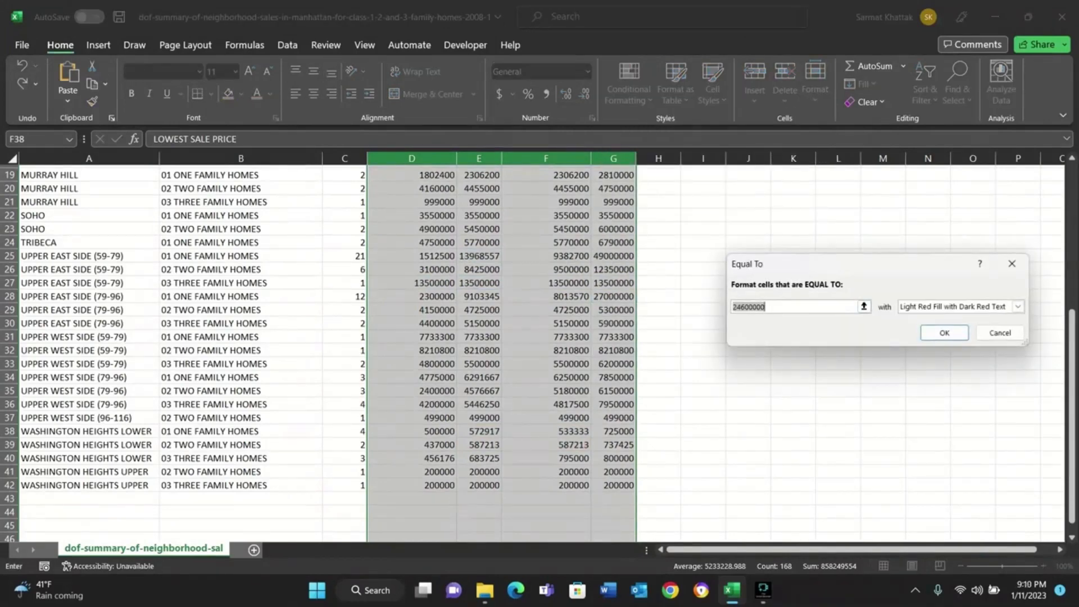
{"action": "scroll", "coordinate": [326, 349], "scroll_direction": "up", "scroll_amount": 1}
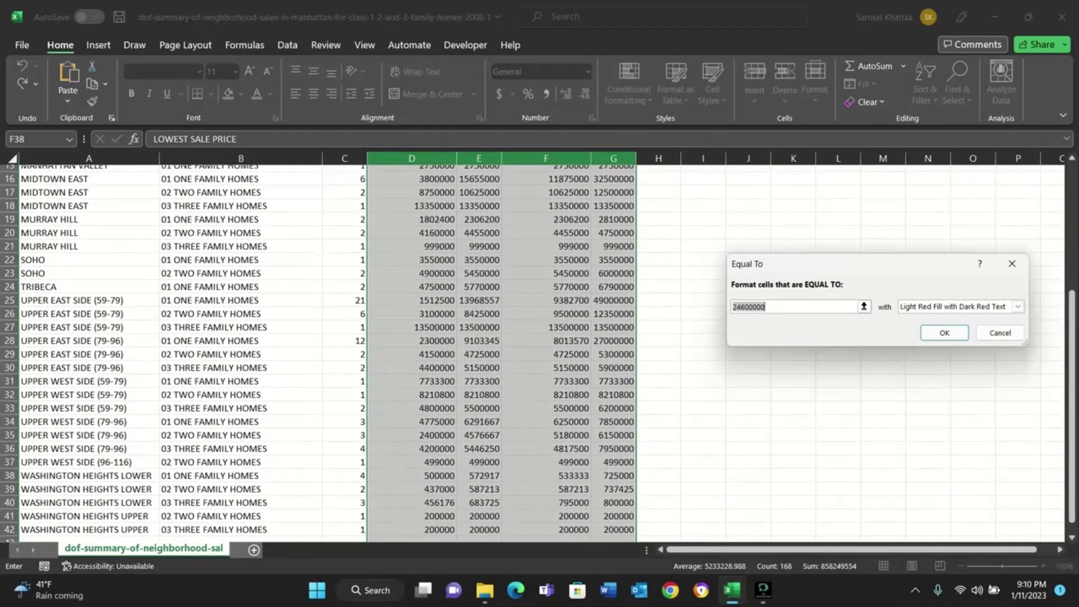
{"action": "left_click", "coordinate": [573, 246]}
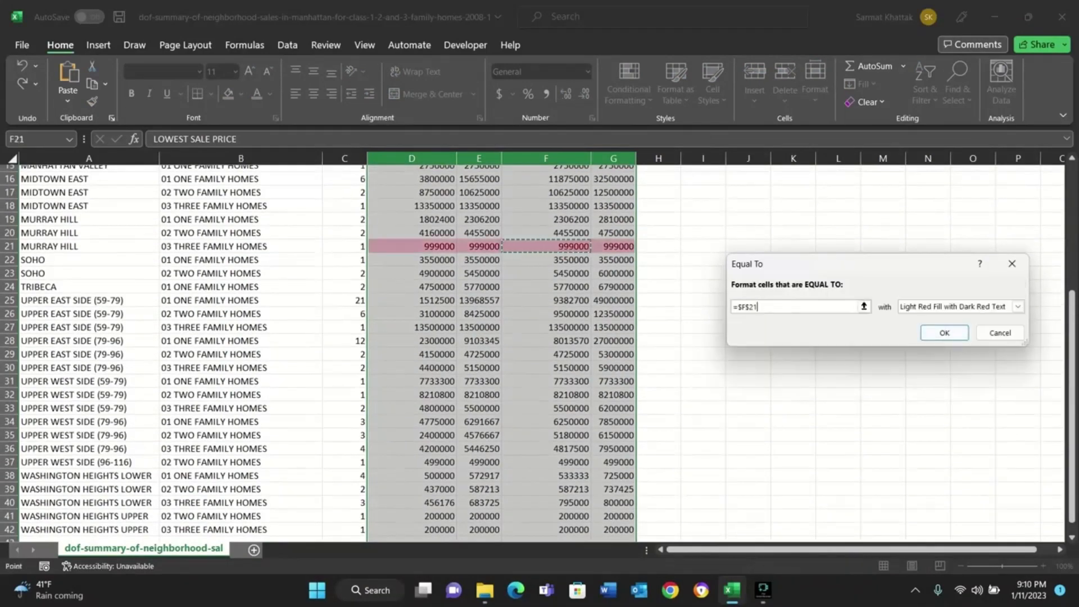
Change the comparison value of the Equal To rule to cell F31.
{"action": "scroll", "coordinate": [325, 348], "scroll_direction": "up", "scroll_amount": 3}
{"action": "scroll", "coordinate": [325, 348], "scroll_direction": "up", "scroll_amount": 2}
{"action": "scroll", "coordinate": [326, 348], "scroll_direction": "down", "scroll_amount": 5}
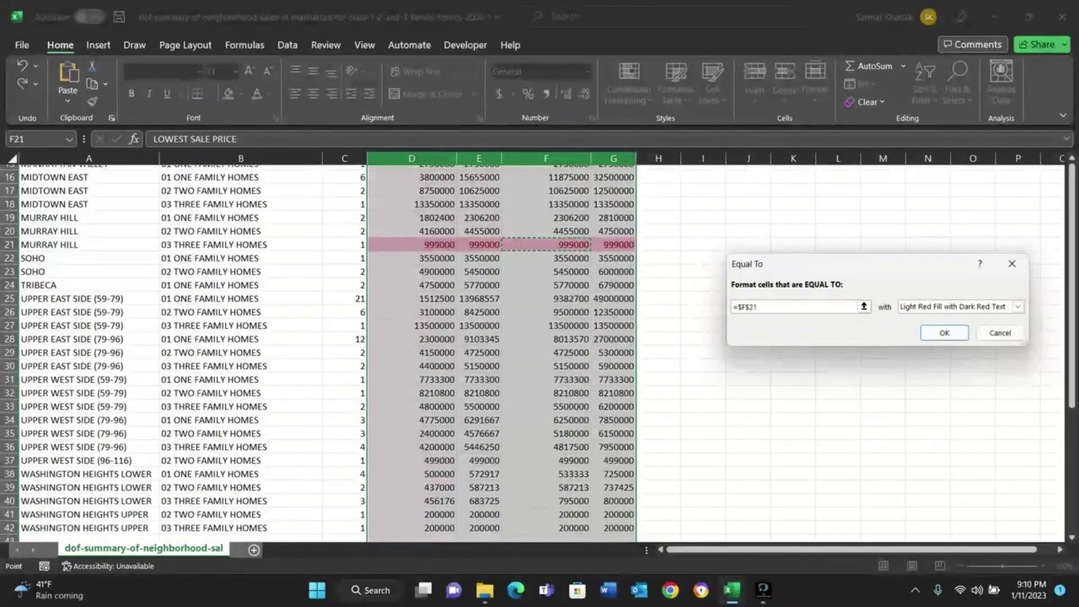
{"action": "scroll", "coordinate": [326, 348], "scroll_direction": "up", "scroll_amount": 2}
{"action": "scroll", "coordinate": [326, 349], "scroll_direction": "down", "scroll_amount": 2}
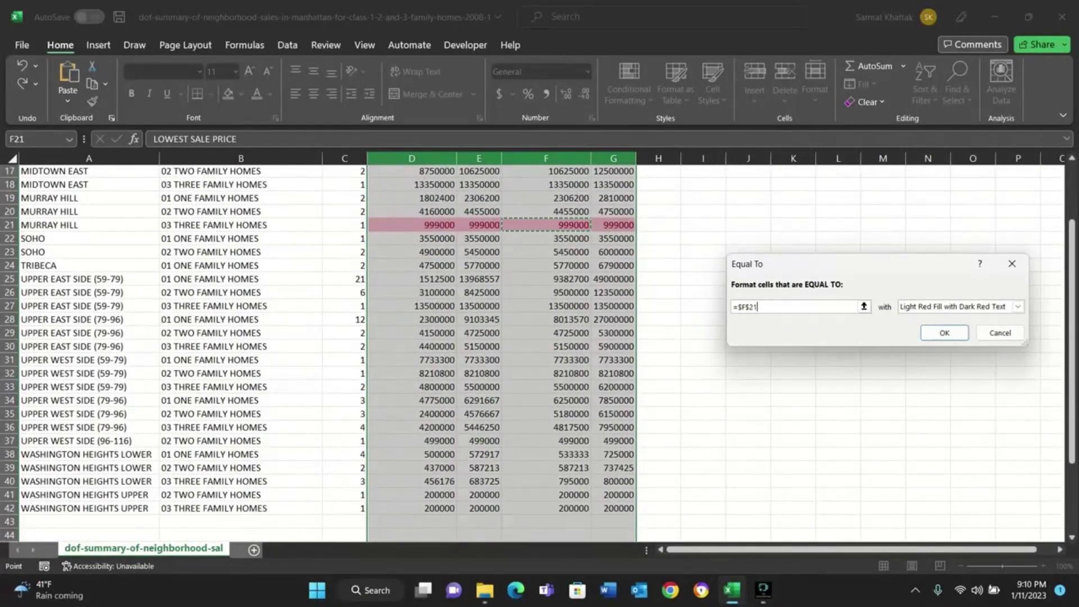
{"action": "left_click", "coordinate": [546, 360]}
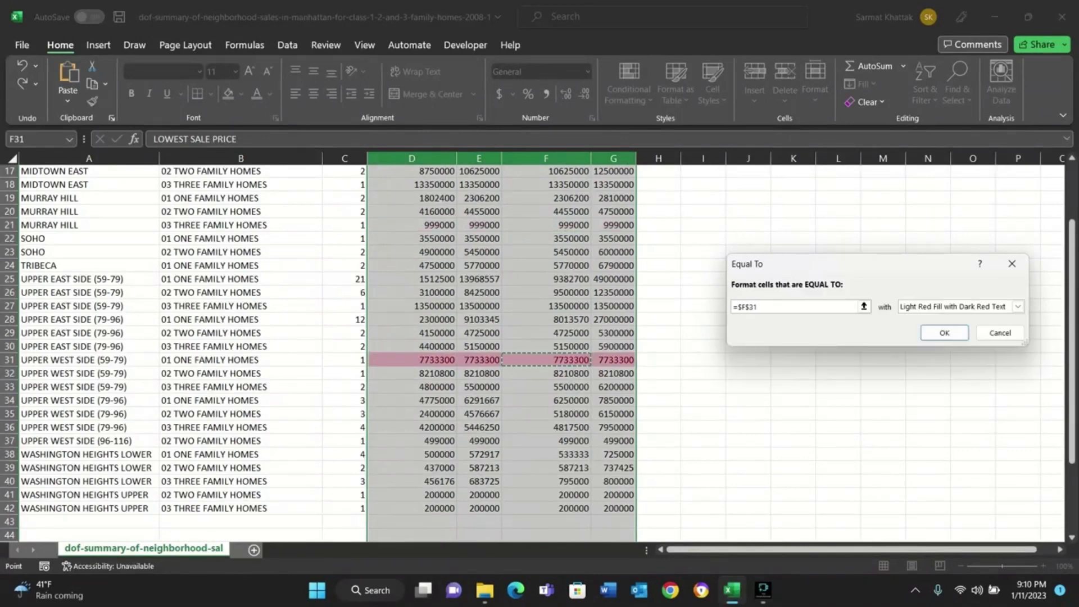
Try the range F20:F31 as the comparison value of the Equal To rule and empty the value again.
{"action": "key", "text": "BackSpace"}
{"action": "key", "text": "BackSpace"}
{"action": "key", "text": "BackSpace"}
{"action": "key", "text": "BackSpace"}
{"action": "key", "text": "BackSpace"}
{"action": "key", "text": "BackSpace"}
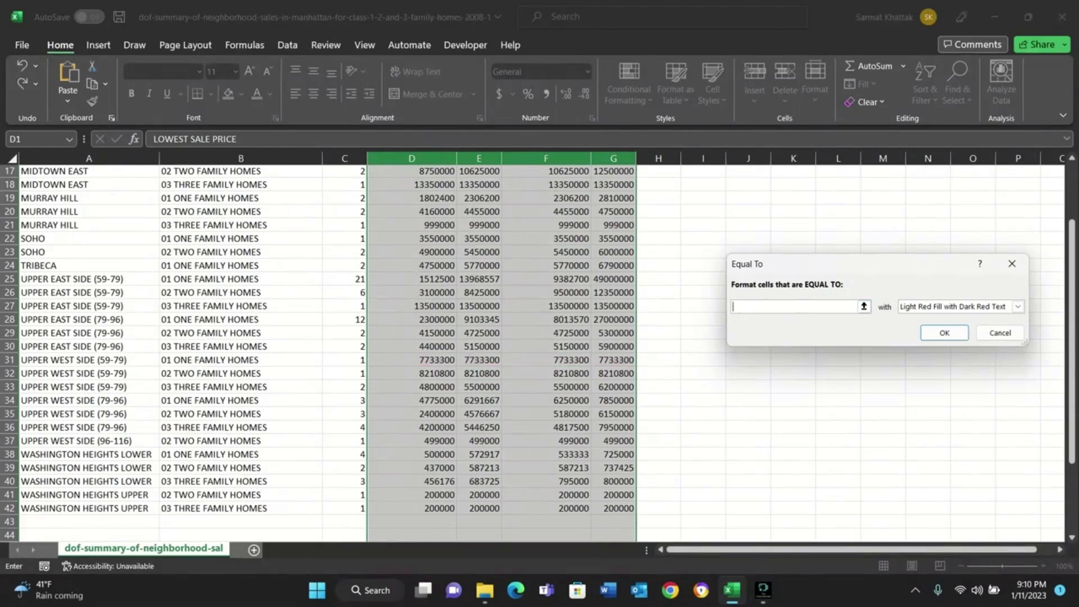
{"action": "left_click", "coordinate": [546, 360]}
{"action": "left_click_drag", "start_coordinate": [546, 360], "coordinate": [546, 211]}
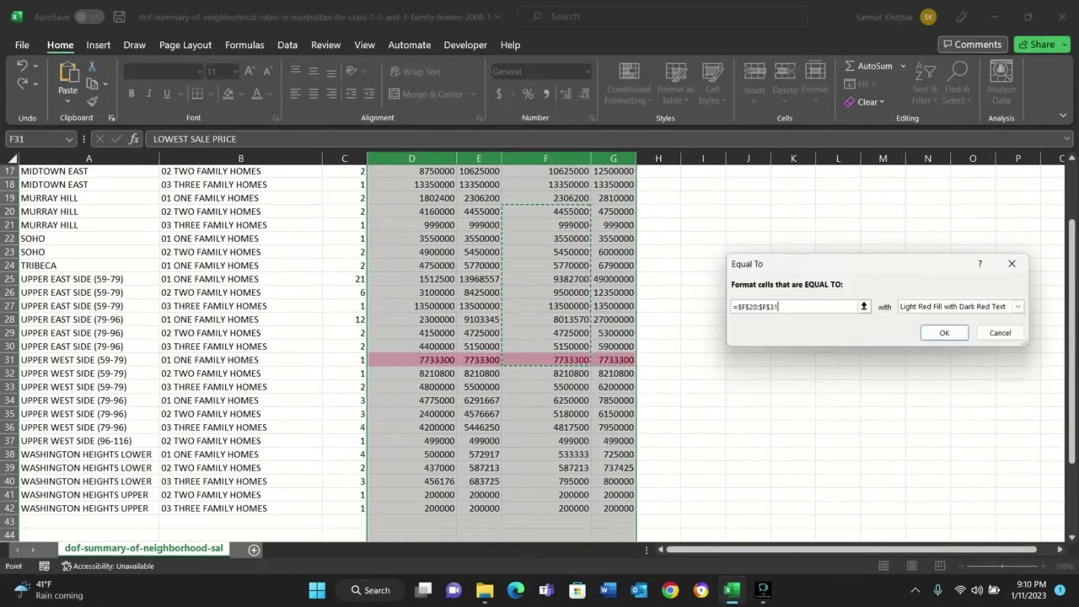
{"action": "key", "text": "BackSpace"}
{"action": "key", "text": "BackSpace"}
{"action": "key", "text": "BackSpace"}
{"action": "key", "text": "BackSpace"}
{"action": "key", "text": "BackSpace"}
{"action": "key", "text": "BackSpace"}
{"action": "key", "text": "BackSpace"}
{"action": "key", "text": "BackSpace"}
{"action": "key", "text": "BackSpace"}
{"action": "key", "text": "BackSpace"}
{"action": "key", "text": "BackSpace"}
{"action": "key", "text": "BackSpace"}
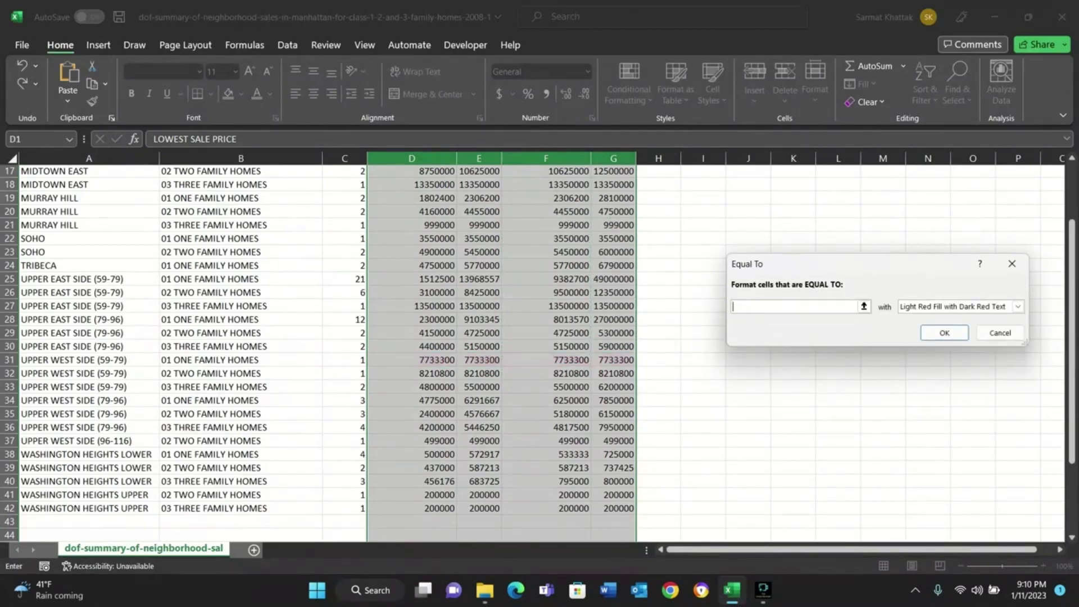
Set cell E19 as the comparison value of the Equal To rule and apply it.
{"action": "scroll", "coordinate": [542, 315], "scroll_direction": "up", "scroll_amount": 6}
{"action": "scroll", "coordinate": [542, 315], "scroll_direction": "down", "scroll_amount": 7}
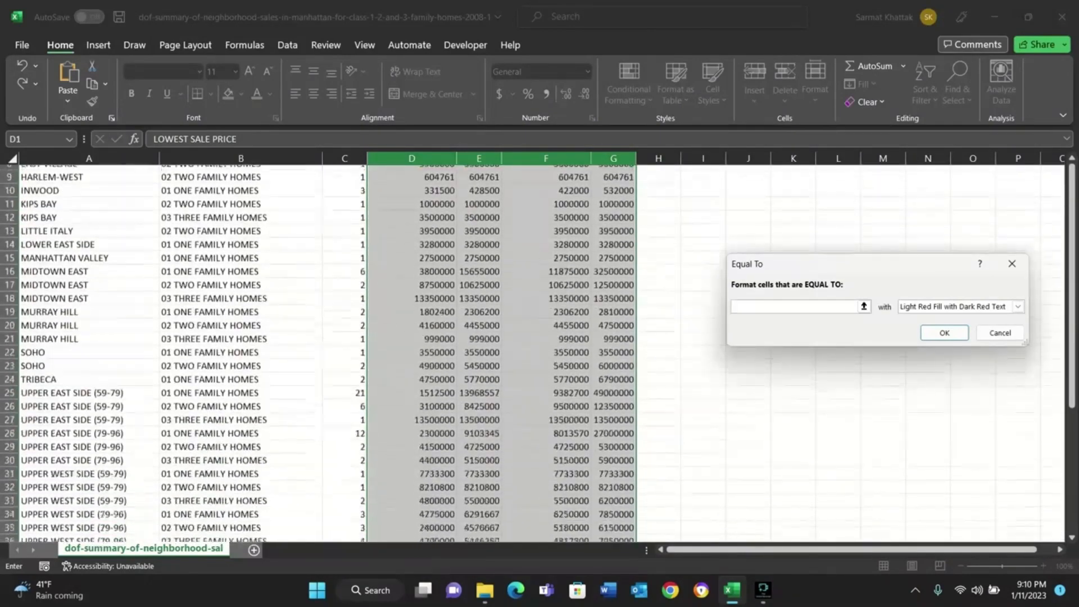
{"action": "scroll", "coordinate": [543, 314], "scroll_direction": "down", "scroll_amount": 1}
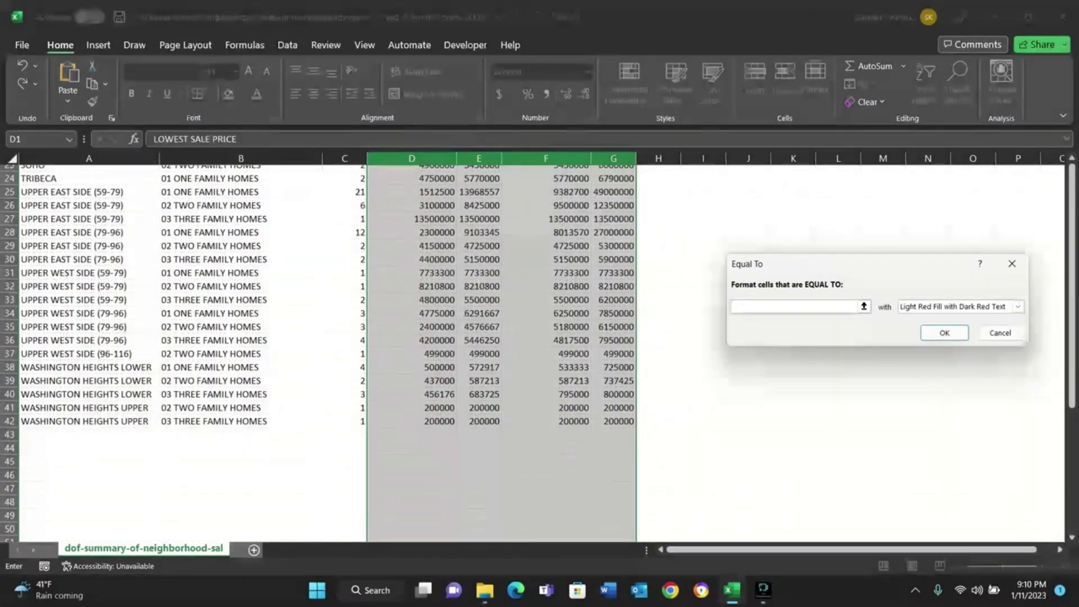
{"action": "left_click", "coordinate": [479, 313]}
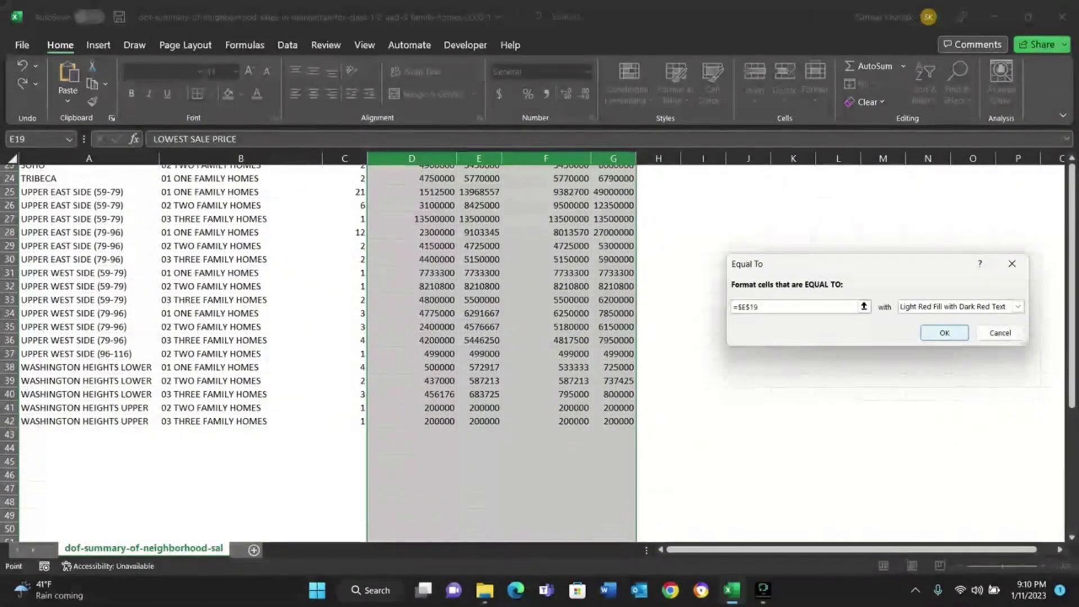
{"action": "left_click", "coordinate": [944, 332]}
Remove the Equal To highlighting by clearing the conditional formatting rules from the entire sheet.
{"action": "scroll", "coordinate": [542, 349], "scroll_direction": "up", "scroll_amount": 7}
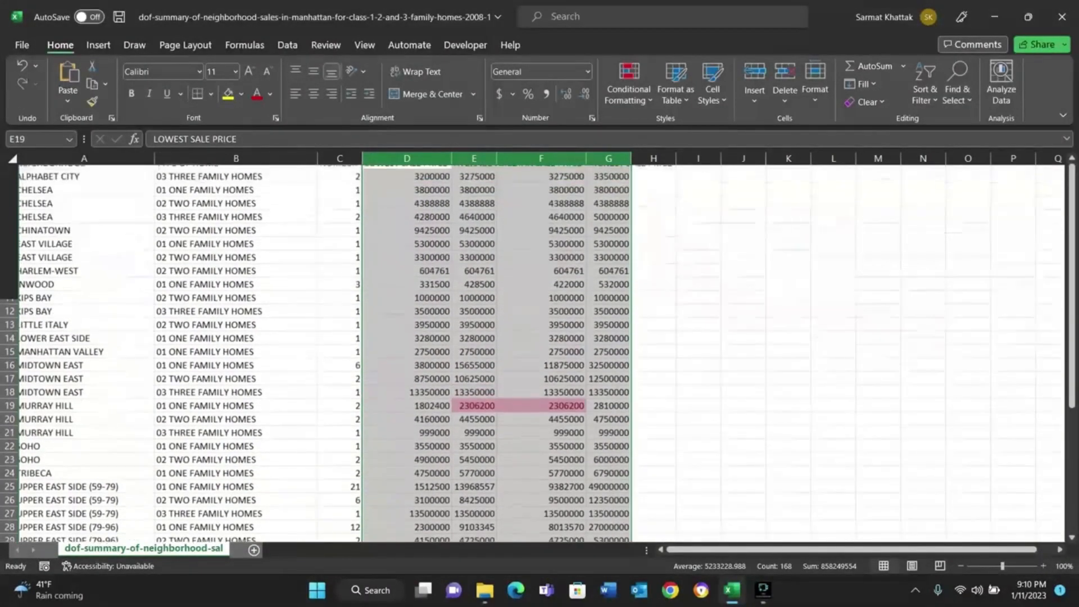
{"action": "scroll", "coordinate": [542, 348], "scroll_direction": "down", "scroll_amount": 2}
{"action": "scroll", "coordinate": [542, 348], "scroll_direction": "up", "scroll_amount": 2}
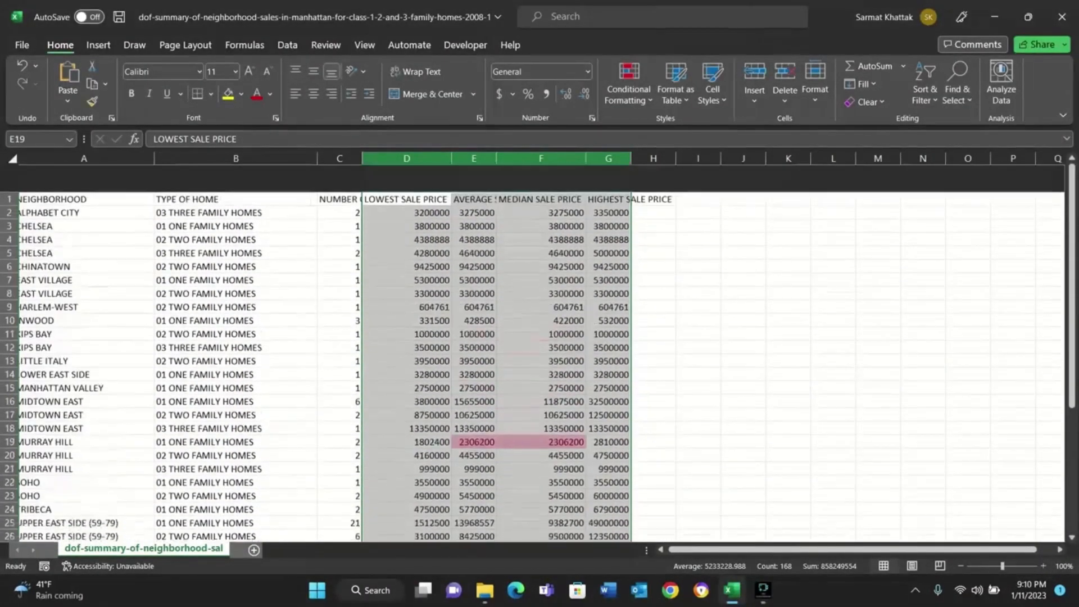
{"action": "left_click", "coordinate": [628, 84]}
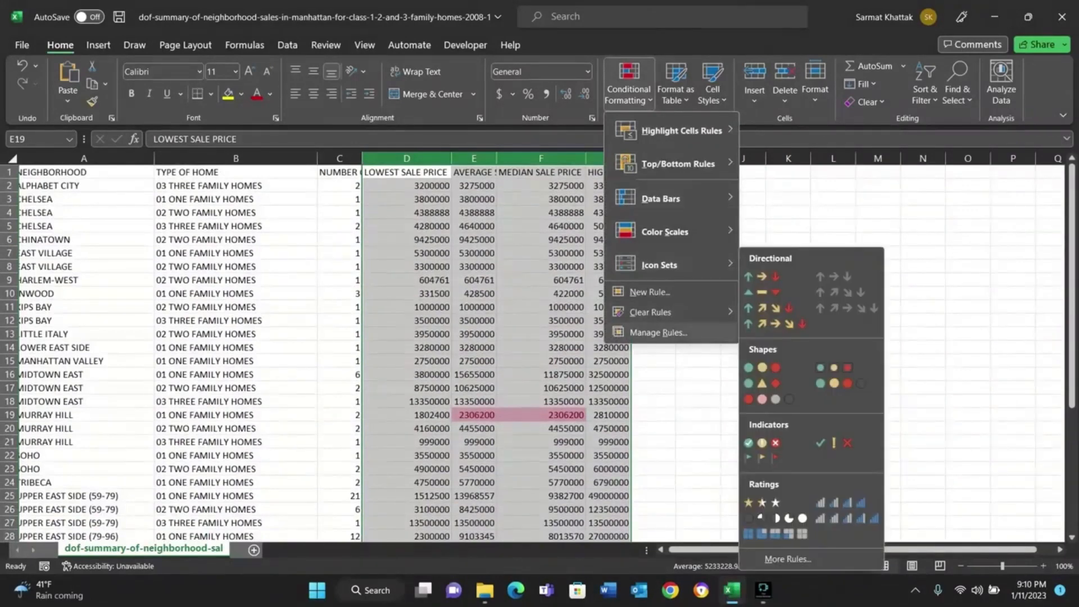
{"action": "mouse_move", "coordinate": [674, 312]}
{"action": "left_click", "coordinate": [818, 333]}
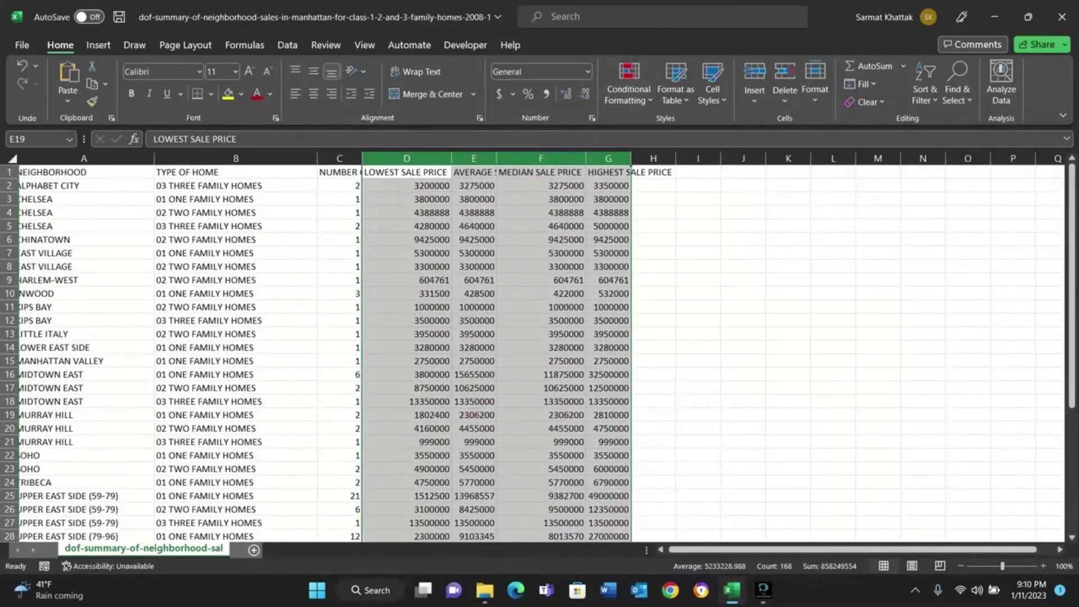
Start a new Equal To rule for the sale price columns with cell F28 as its comparison value.
{"action": "left_click", "coordinate": [628, 84]}
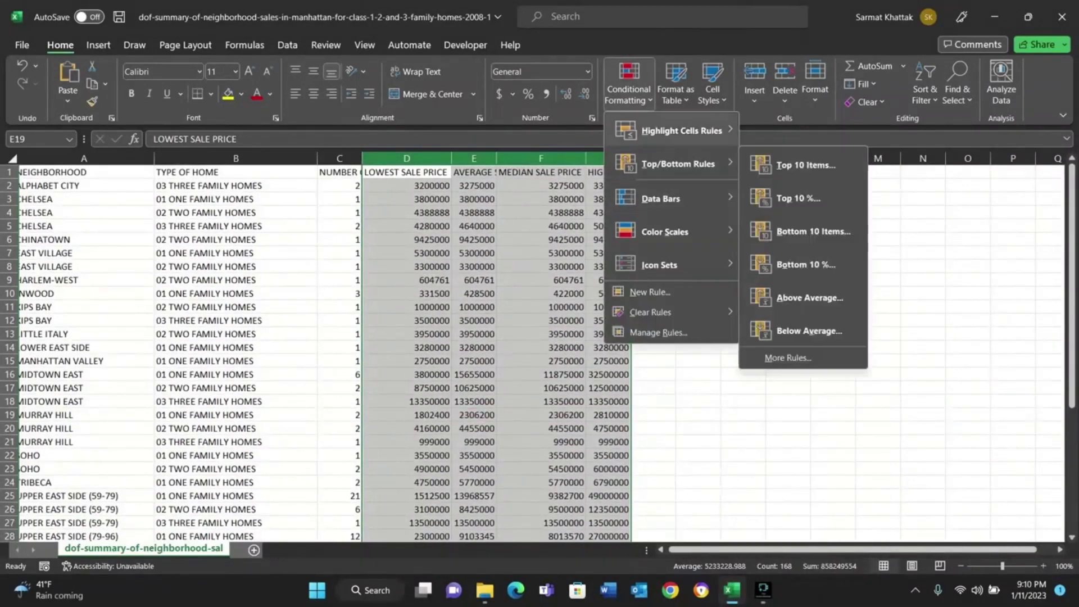
{"action": "mouse_move", "coordinate": [682, 130]}
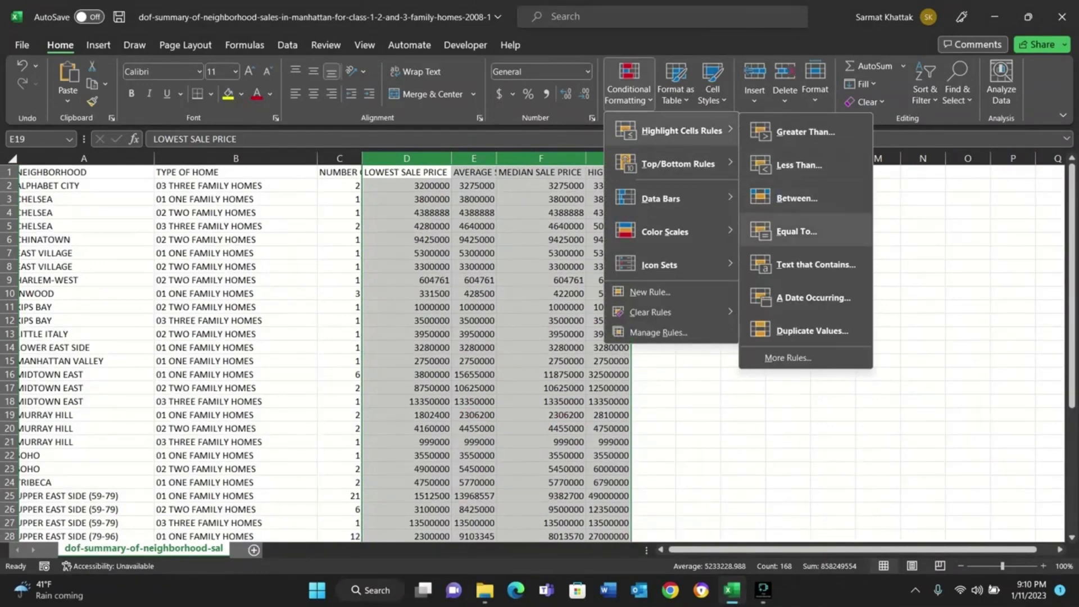
{"action": "left_click", "coordinate": [796, 231]}
{"action": "scroll", "coordinate": [326, 354], "scroll_direction": "down", "scroll_amount": 7}
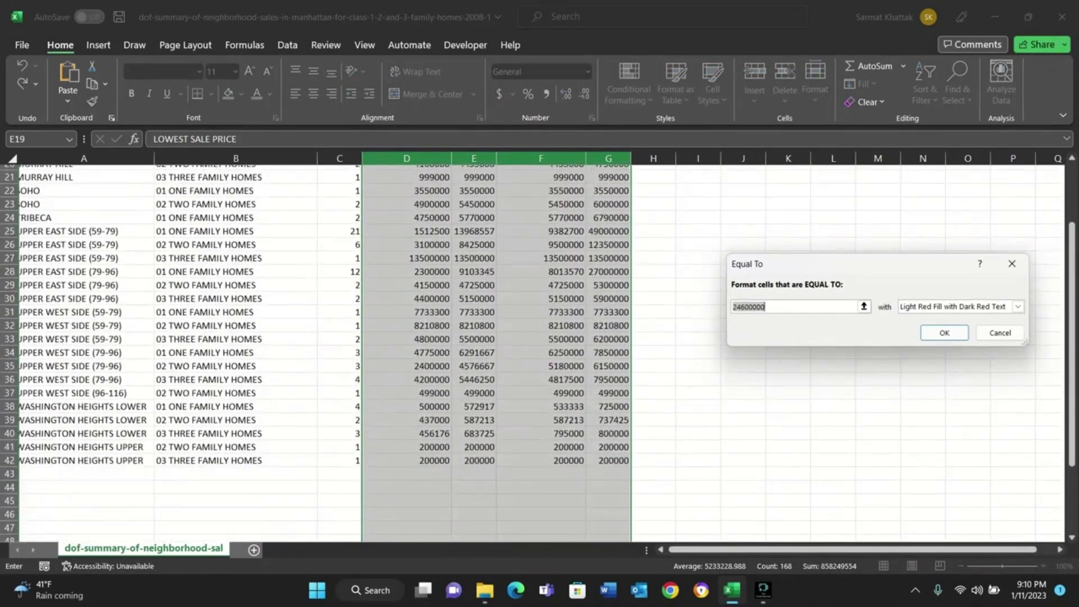
{"action": "left_click", "coordinate": [541, 272]}
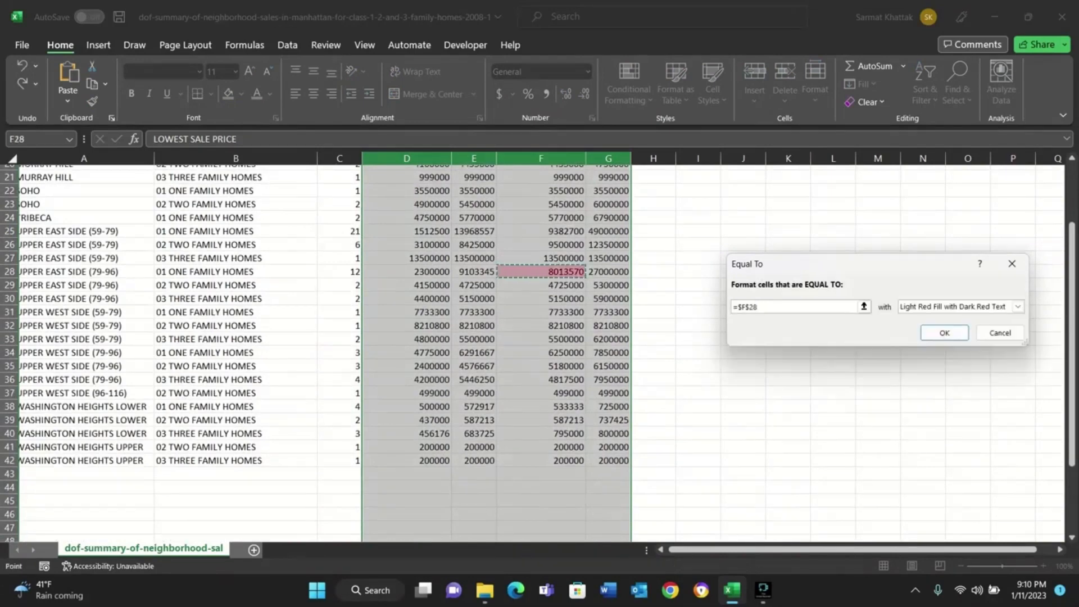
Replace the cell reference in the Equal To rule with the value 200000.
{"action": "left_click", "coordinate": [864, 307]}
{"action": "left_click", "coordinate": [541, 272]}
{"action": "key", "text": "BackSpace"}
{"action": "key", "text": "BackSpace"}
{"action": "key", "text": "BackSpace"}
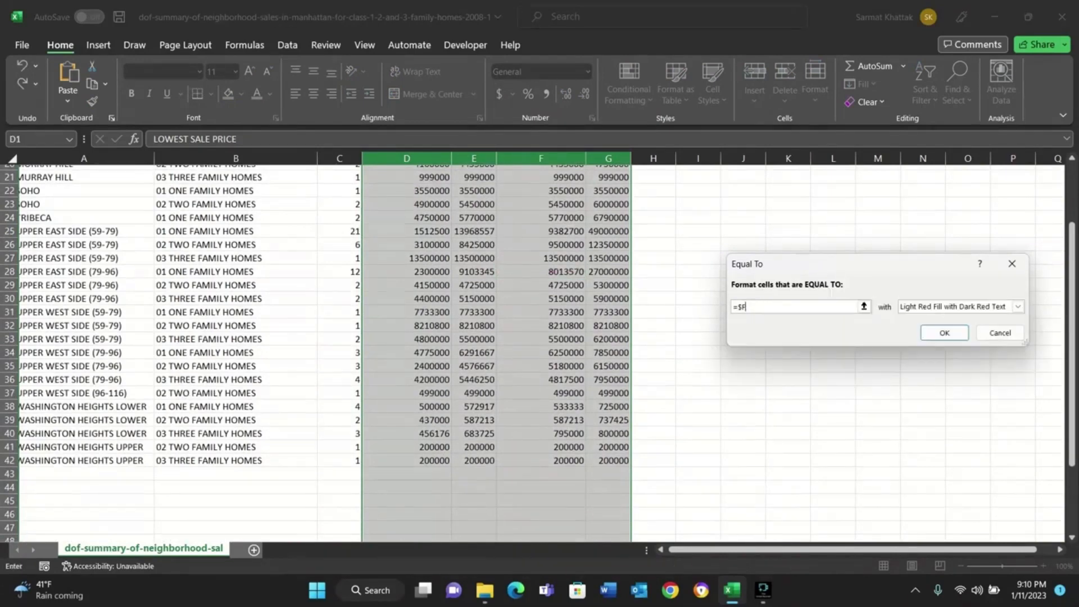
{"action": "key", "text": "BackSpace"}
{"action": "type", "text": "200000"}
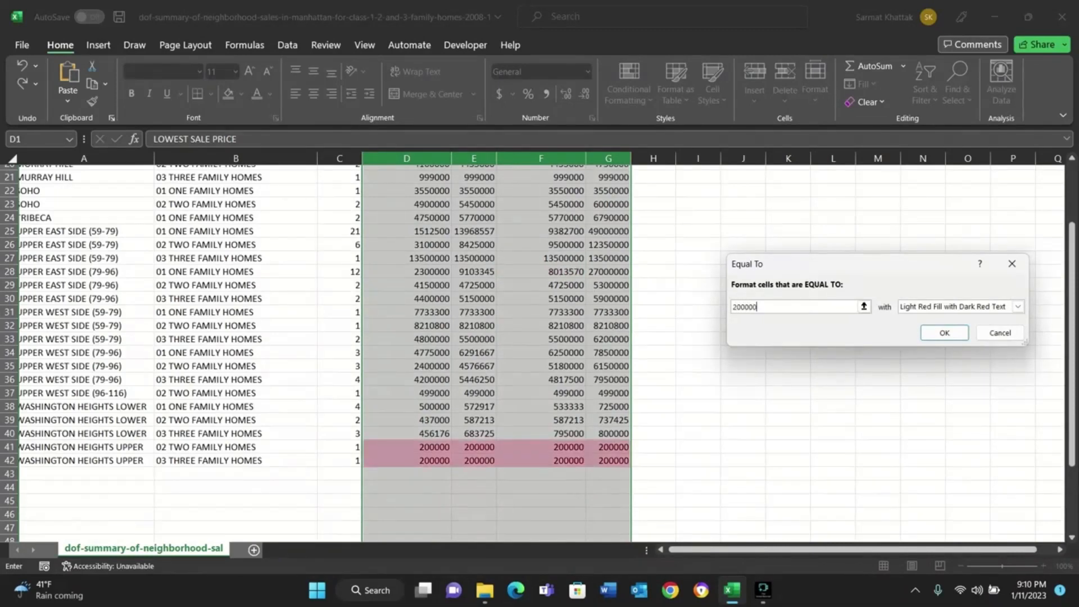
Preview a custom format with a green fill for the Equal To rule and cancel the rule.
{"action": "left_click", "coordinate": [1017, 306]}
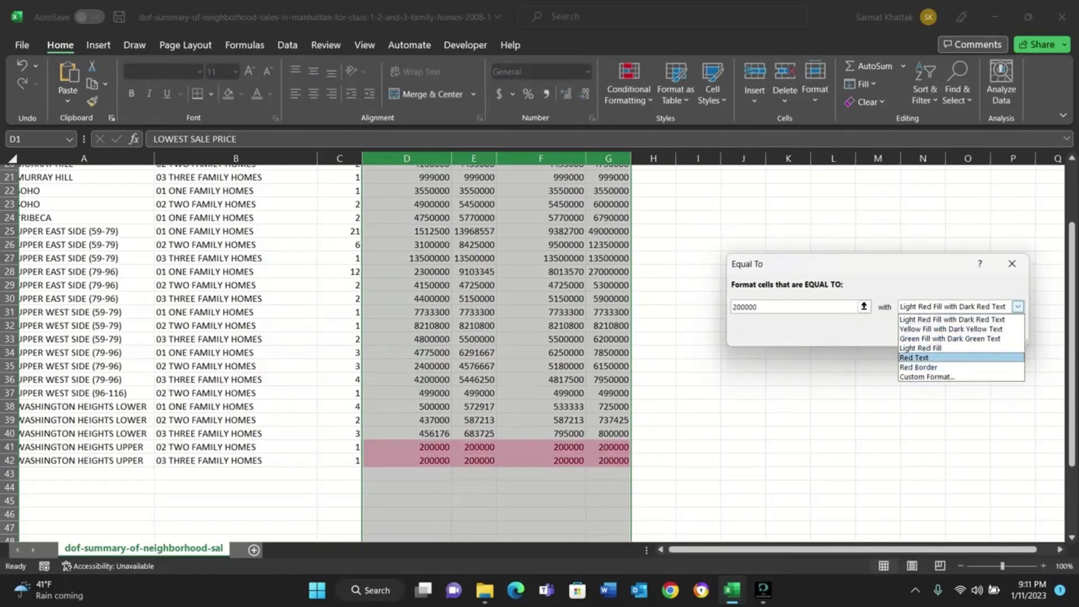
{"action": "key", "text": "Down"}
{"action": "key", "text": "Down"}
{"action": "key", "text": "Return"}
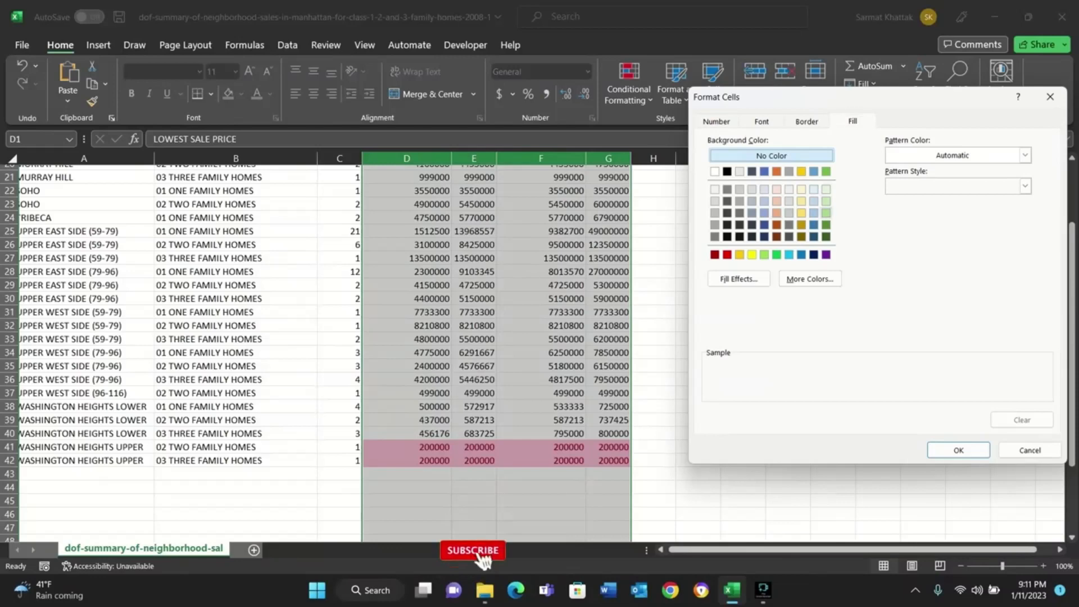
{"action": "left_click", "coordinate": [825, 213]}
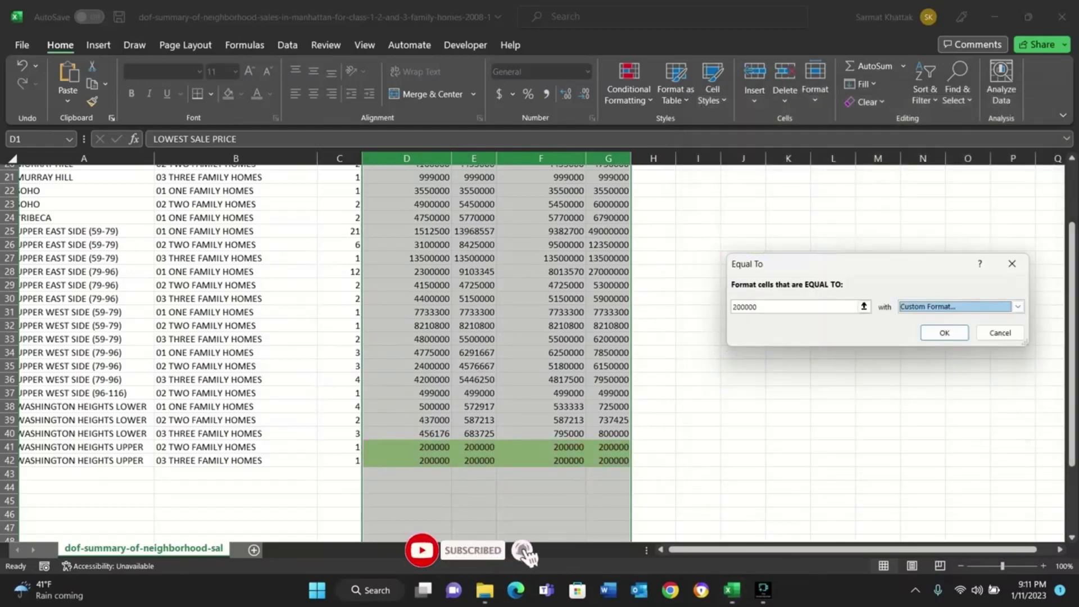
{"action": "left_click", "coordinate": [958, 450]}
{"action": "left_click", "coordinate": [998, 332]}
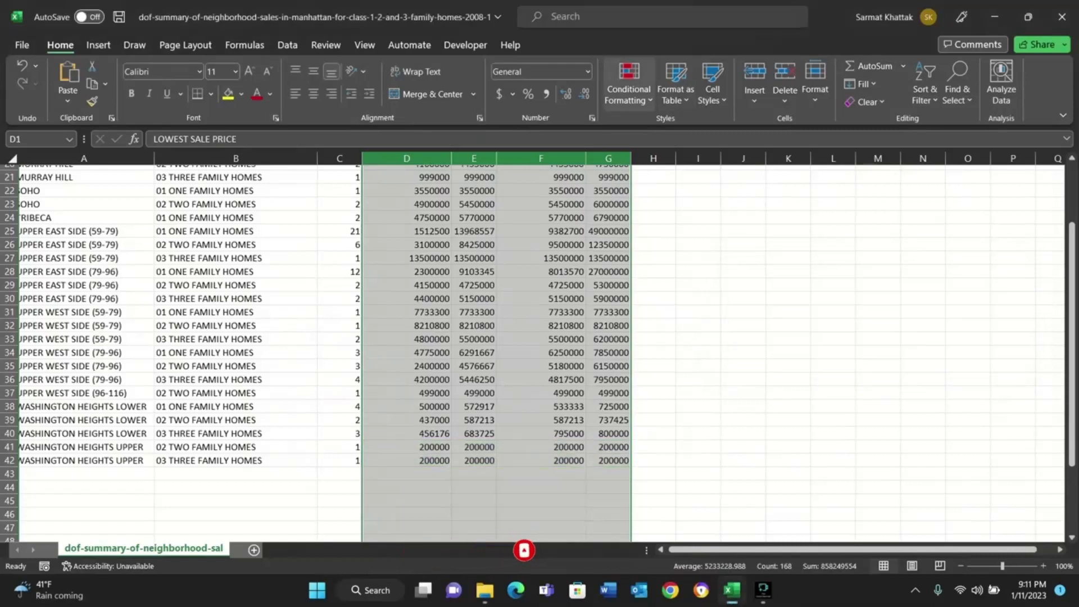
{"action": "left_click", "coordinate": [628, 85]}
{"action": "mouse_move", "coordinate": [679, 131]}
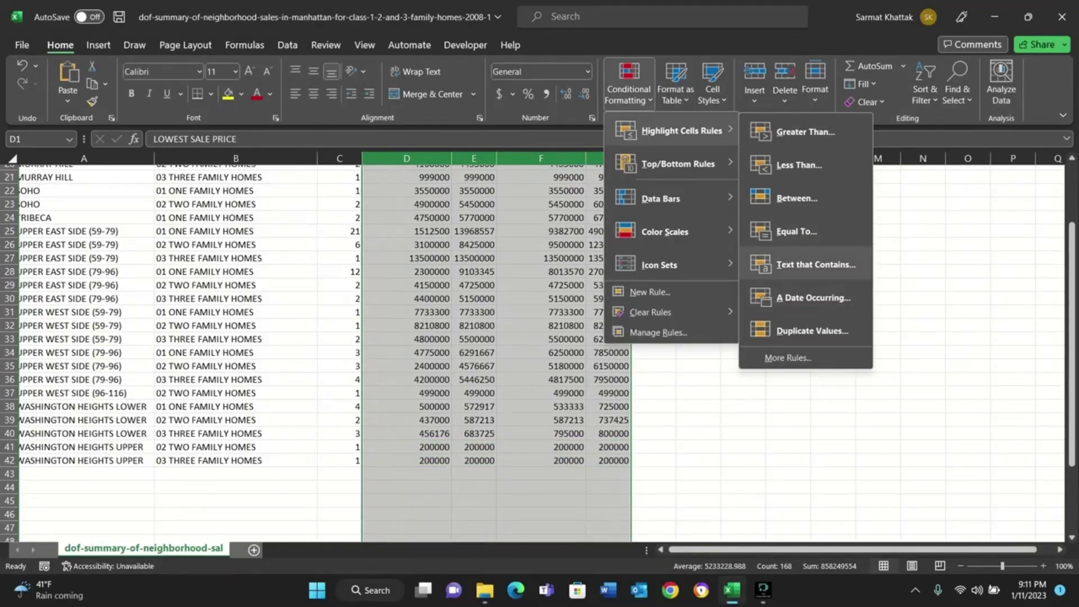
{"action": "left_click", "coordinate": [787, 405]}
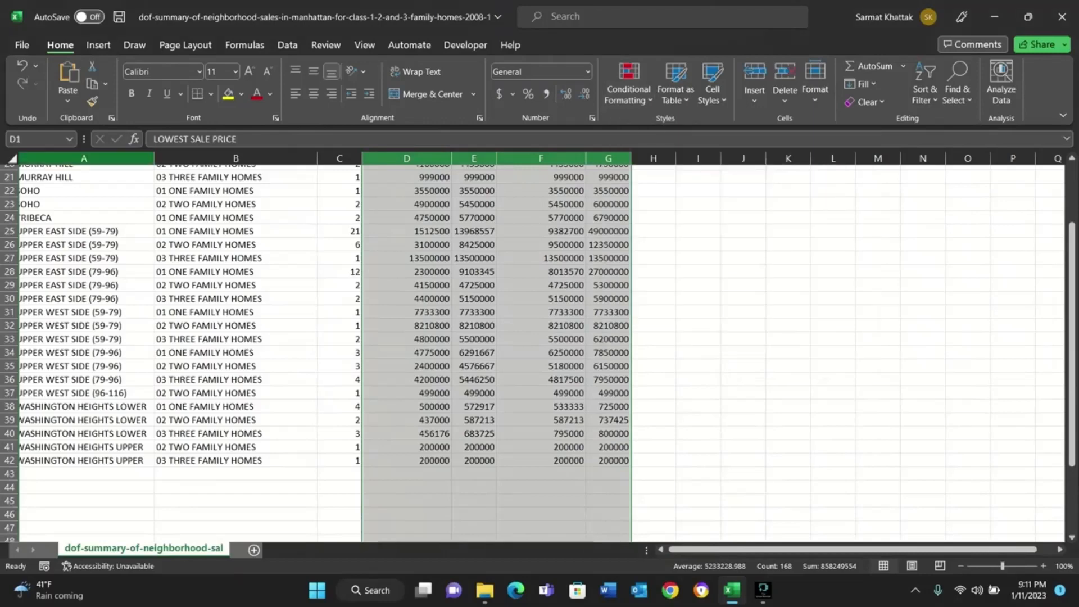
Start a Text That Contains highlighting rule for the neighborhood and type of home columns, matching the text "East".
{"action": "scroll", "coordinate": [533, 352], "scroll_direction": "up", "scroll_amount": 7}
{"action": "left_click", "coordinate": [83, 159]}
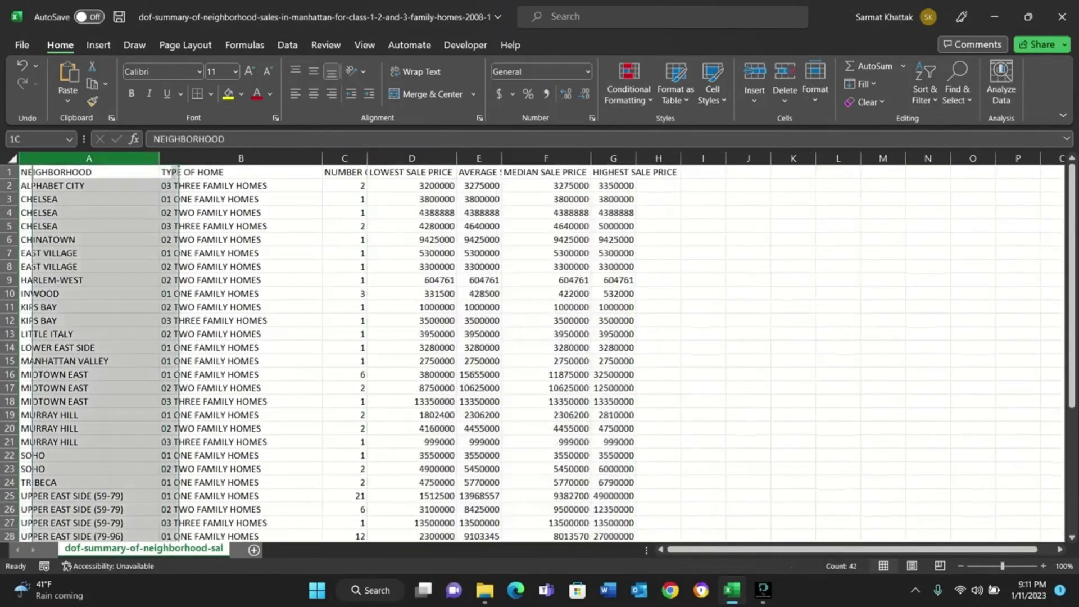
{"action": "left_click", "coordinate": [241, 158]}
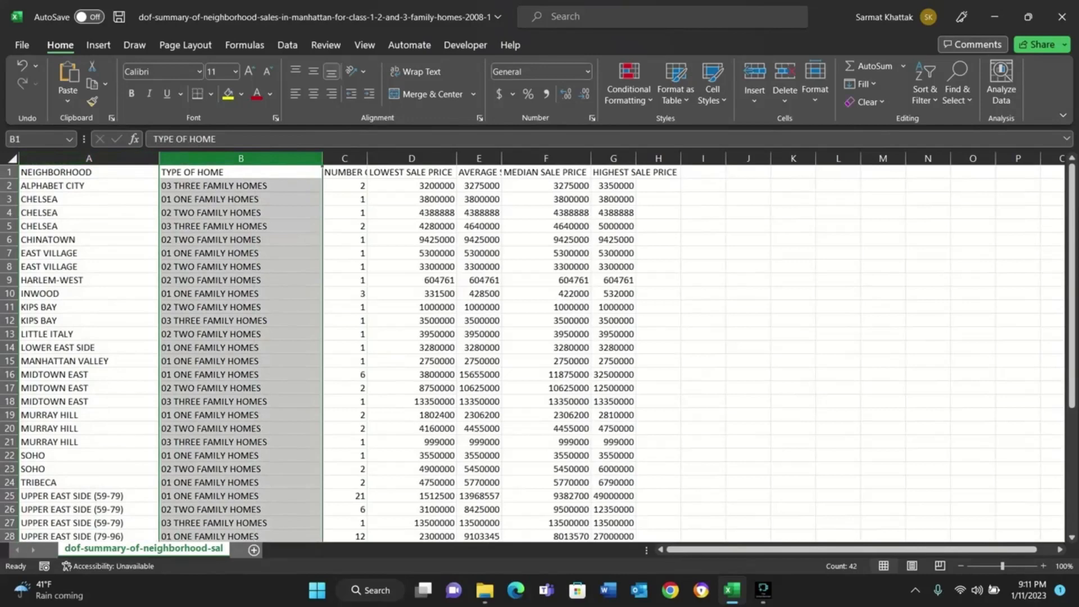
{"action": "left_click", "coordinate": [89, 159]}
{"action": "left_click_drag", "start_coordinate": [88, 159], "coordinate": [241, 158]}
{"action": "left_click", "coordinate": [628, 81]}
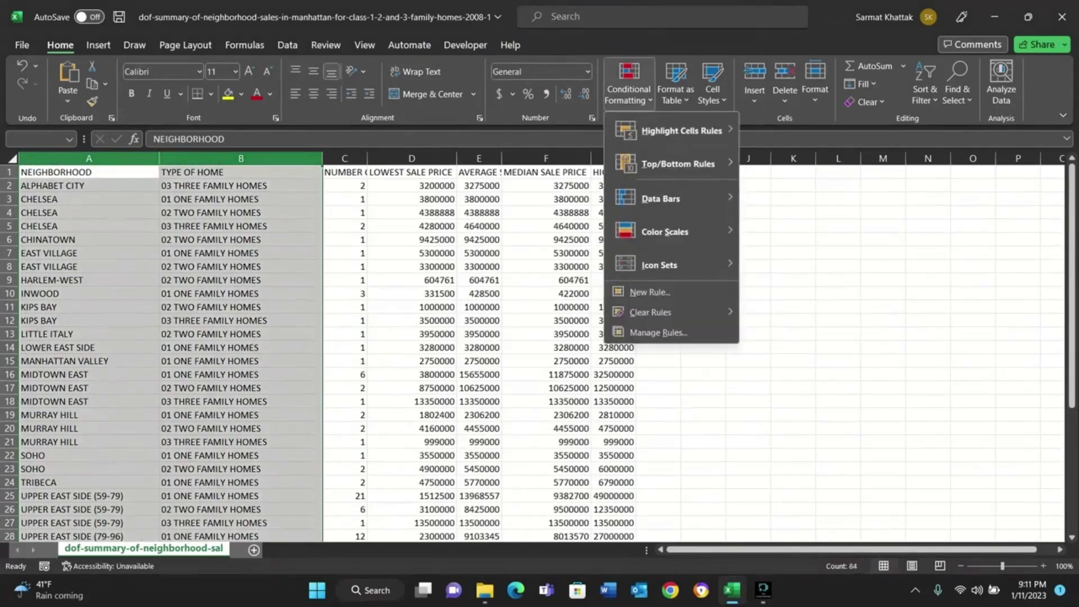
{"action": "mouse_move", "coordinate": [680, 130]}
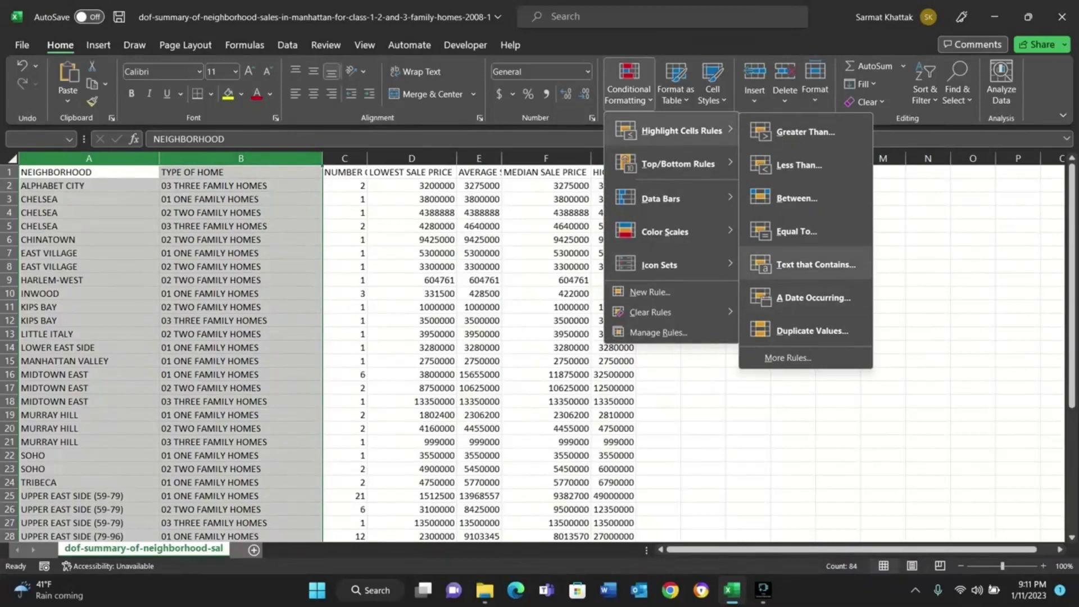
{"action": "left_click", "coordinate": [816, 264]}
{"action": "key", "text": "BackSpace"}
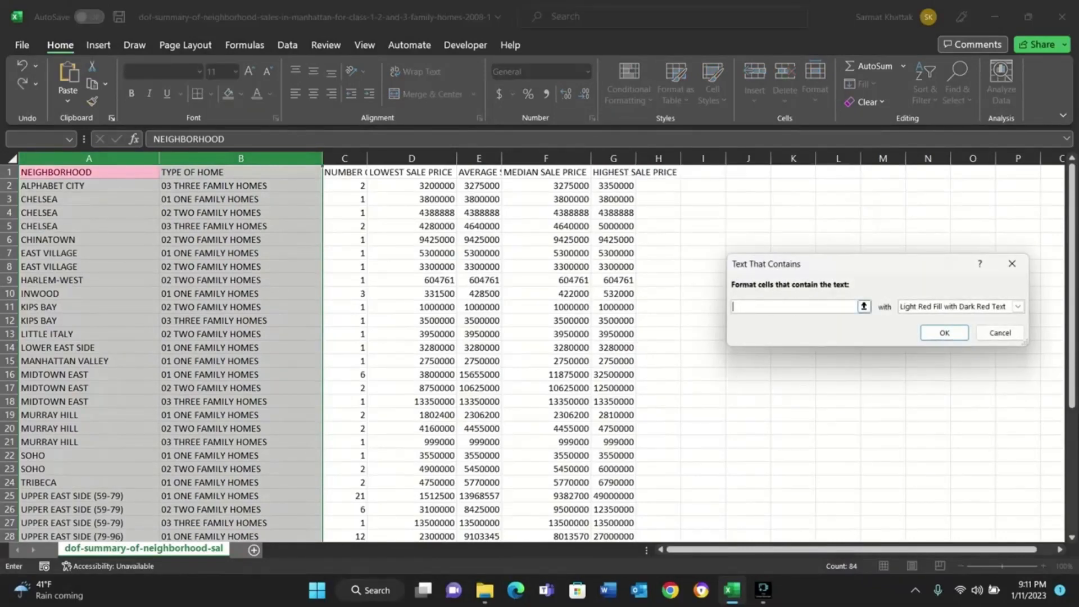
{"action": "type", "text": "Eas"}
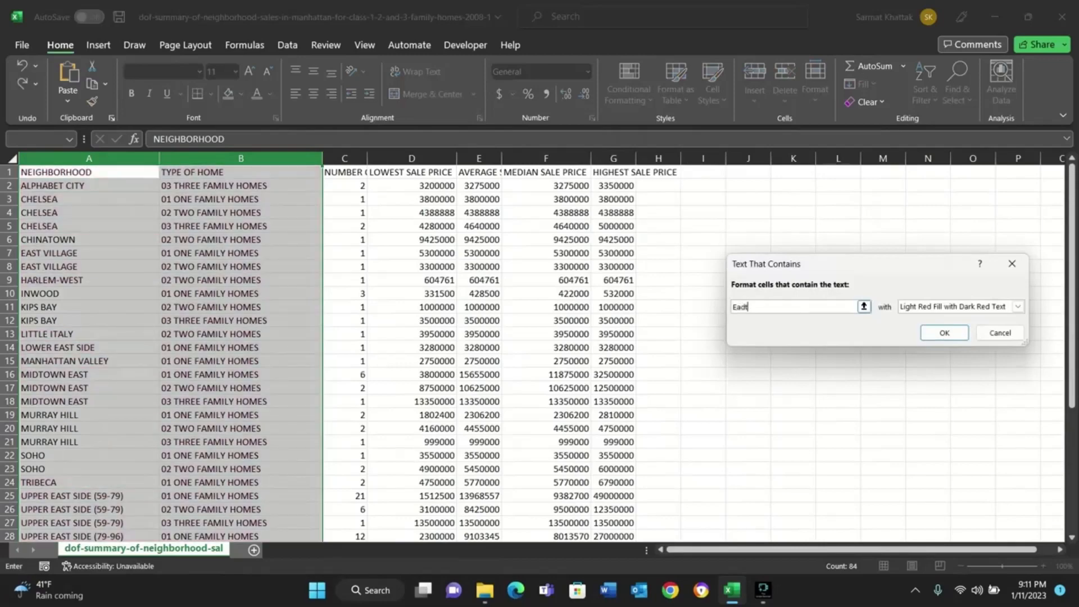
{"action": "type", "text": "t"}
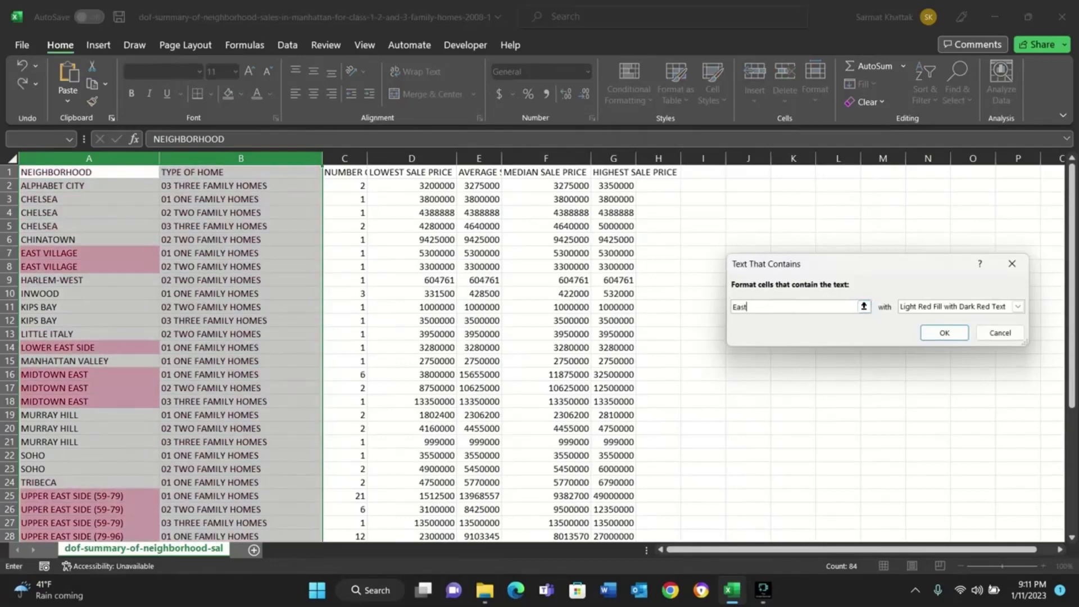
Preview a custom light orange fill for the "East" text rule and switch its format to Red Border.
{"action": "scroll", "coordinate": [337, 354], "scroll_direction": "down", "scroll_amount": 4}
{"action": "scroll", "coordinate": [337, 354], "scroll_direction": "up", "scroll_amount": 4}
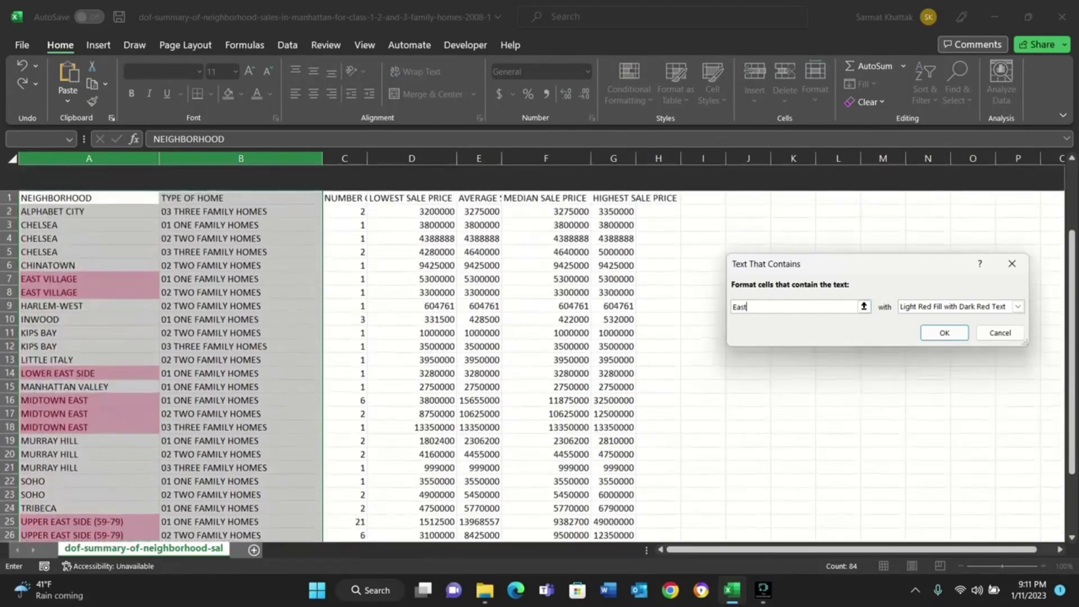
{"action": "scroll", "coordinate": [337, 354], "scroll_direction": "down", "scroll_amount": 2}
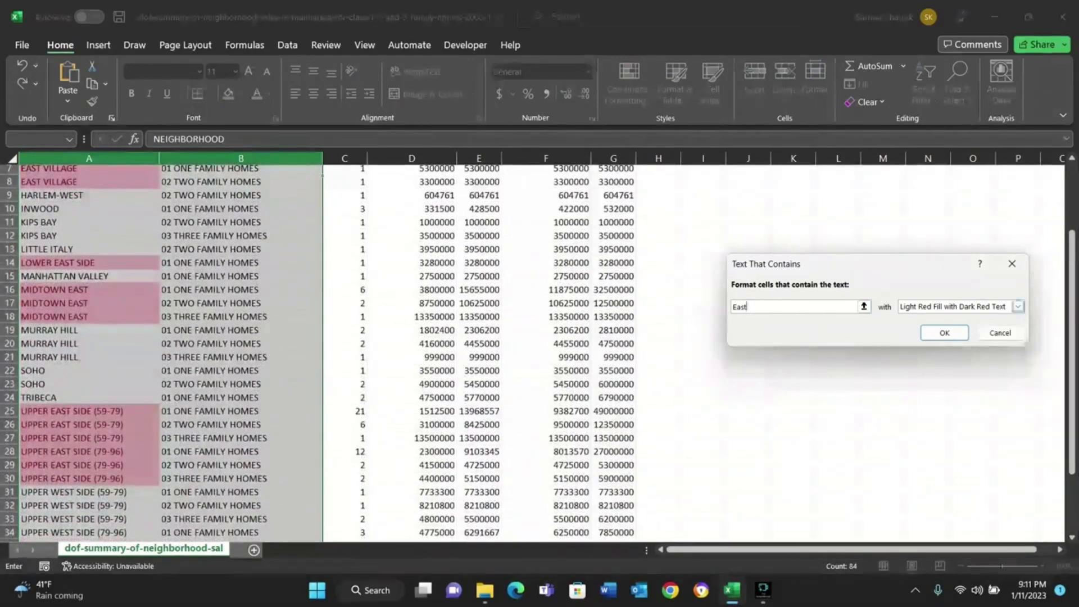
{"action": "left_click", "coordinate": [1018, 307]}
{"action": "left_click", "coordinate": [926, 376]}
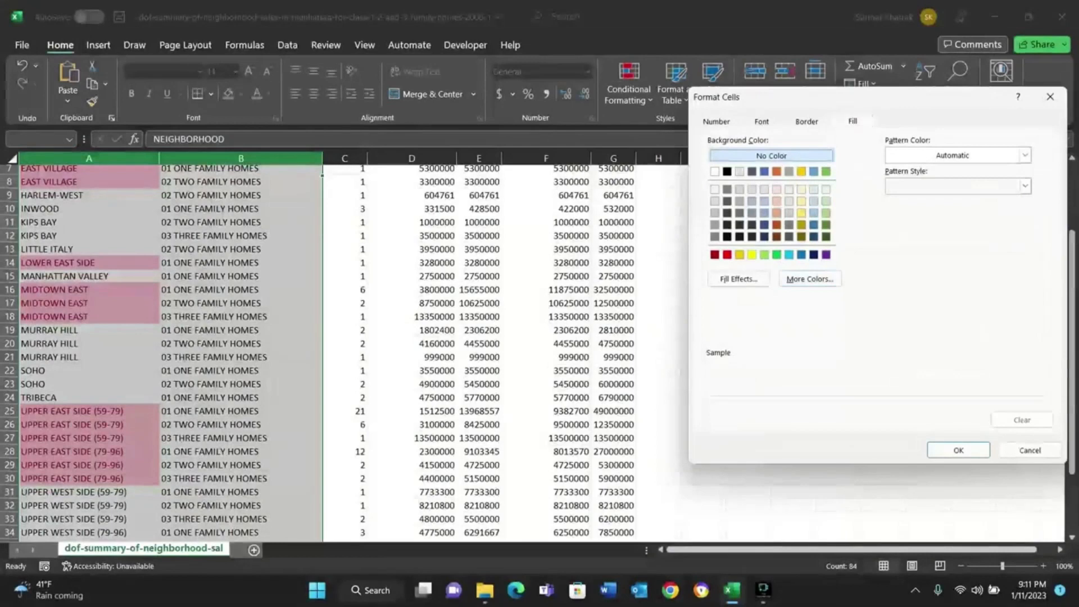
{"action": "left_click", "coordinate": [776, 213]}
{"action": "left_click", "coordinate": [958, 449]}
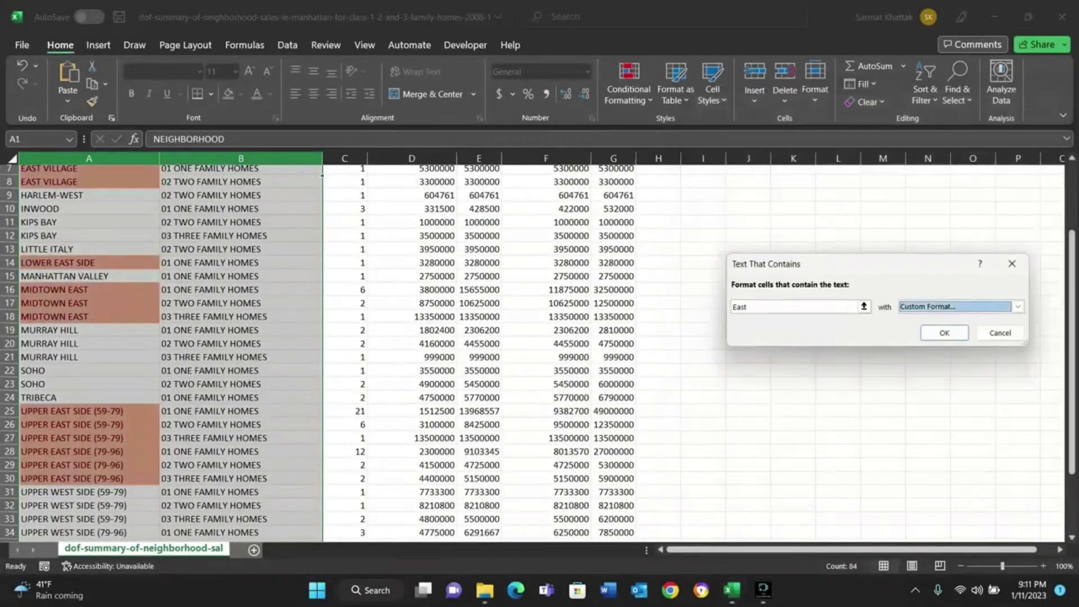
{"action": "left_click", "coordinate": [1018, 306]}
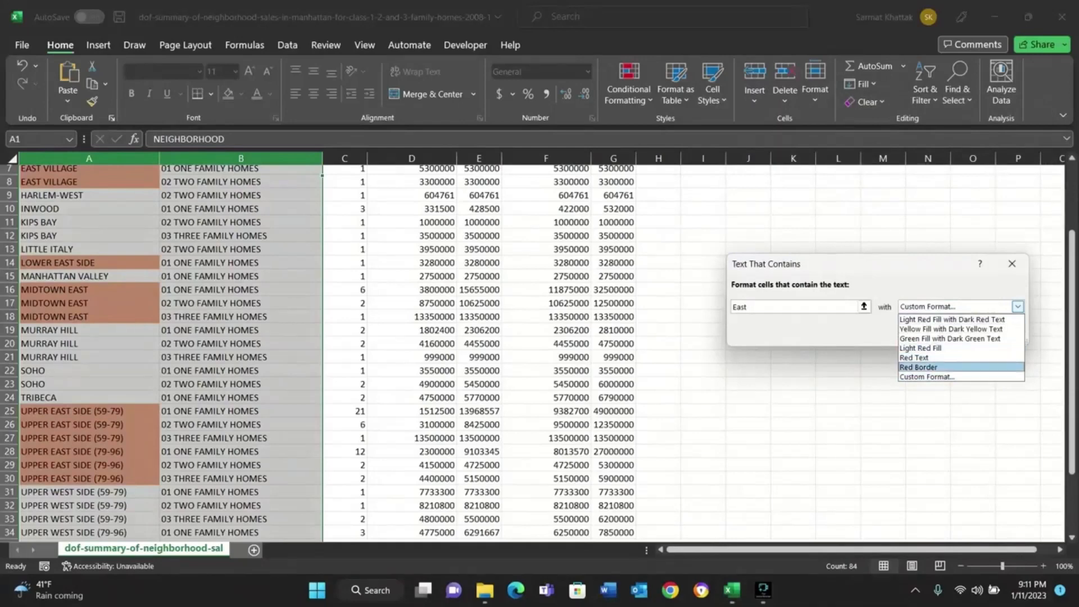
{"action": "left_click", "coordinate": [919, 367]}
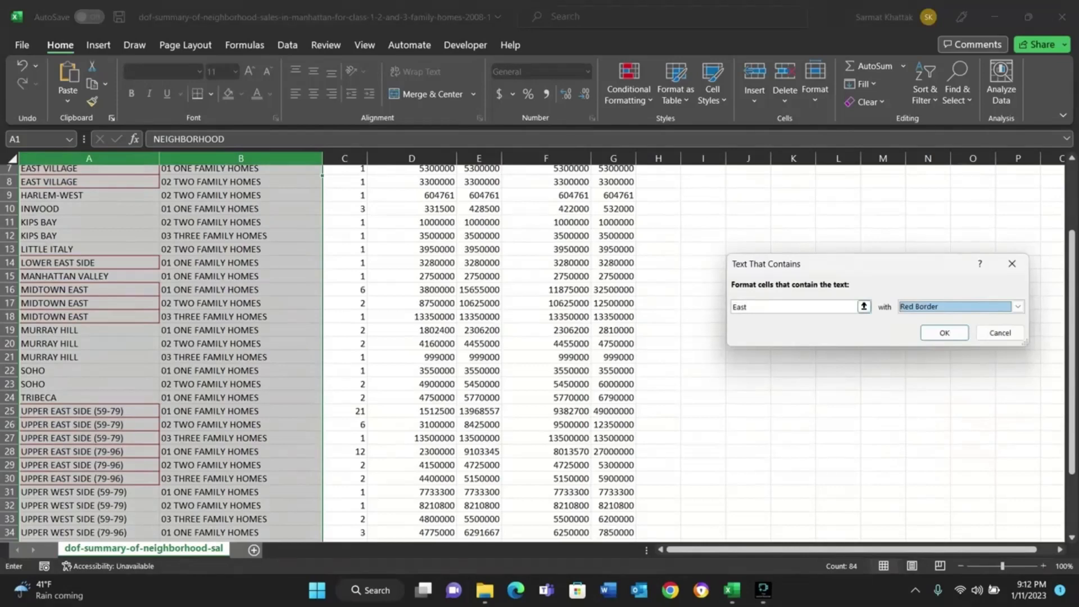
Replace the text to match in the Text That Contains rule with "family homes".
{"action": "left_click", "coordinate": [755, 307]}
{"action": "key", "text": "BackSpace"}
{"action": "key", "text": "BackSpace"}
{"action": "key", "text": "BackSpace"}
{"action": "key", "text": "BackSpace"}
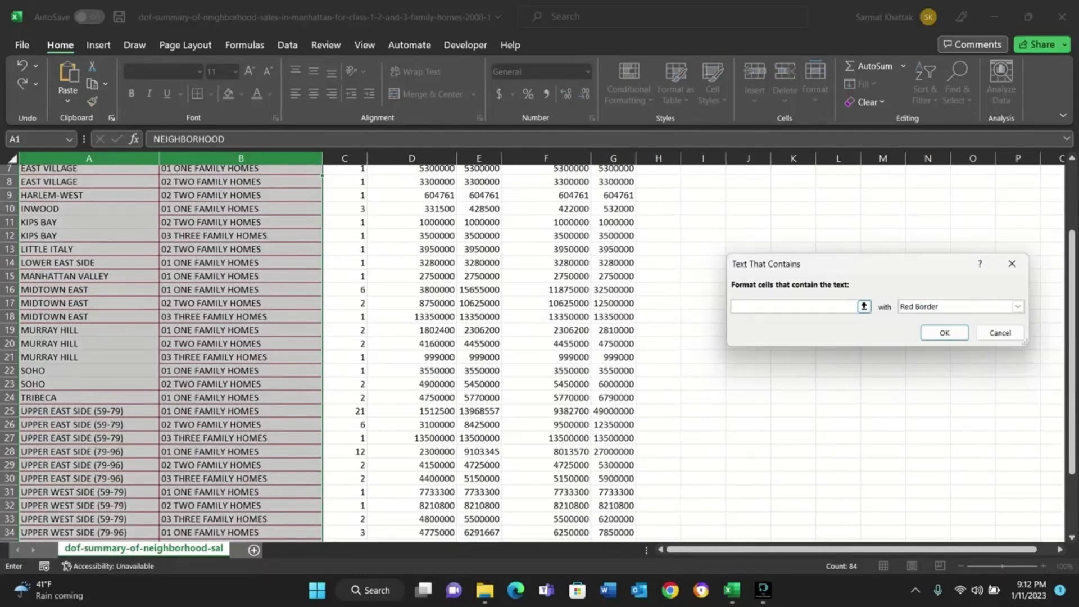
{"action": "type", "text": "family hom"}
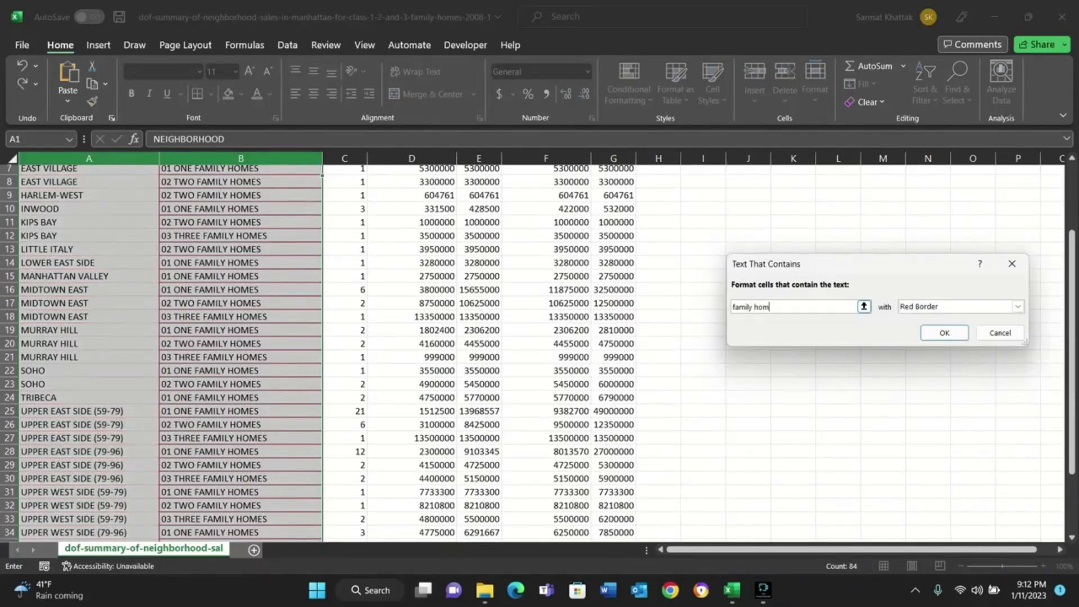
{"action": "type", "text": "es"}
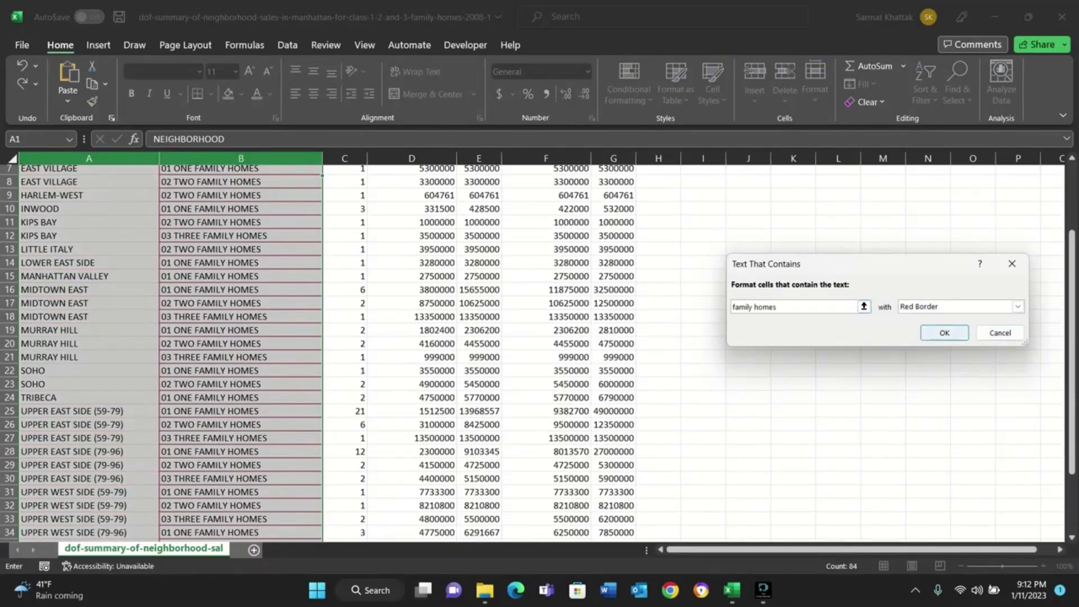
Set the format of the "family homes" rule to Yellow Fill with Dark Yellow Text.
{"action": "scroll", "coordinate": [531, 353], "scroll_direction": "down", "scroll_amount": 6}
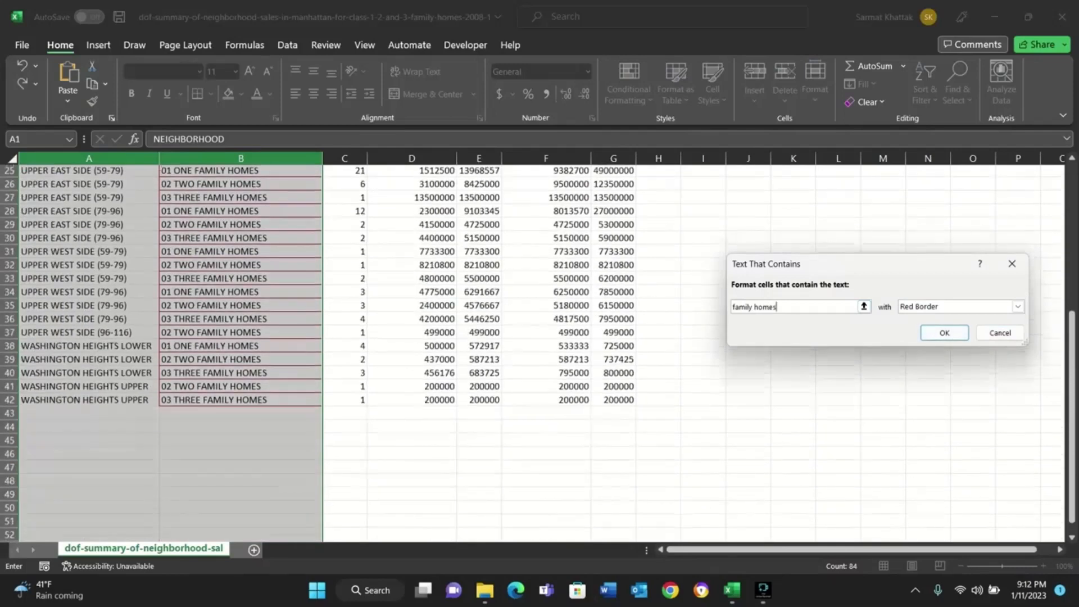
{"action": "scroll", "coordinate": [530, 353], "scroll_direction": "up", "scroll_amount": 3}
{"action": "left_click", "coordinate": [1018, 306]}
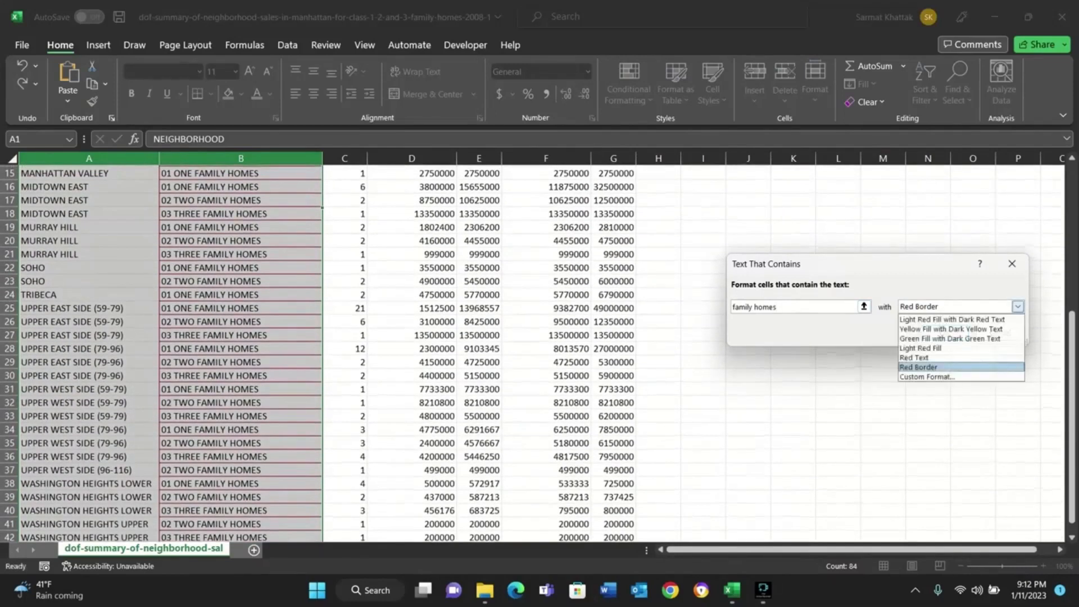
{"action": "left_click", "coordinate": [949, 329]}
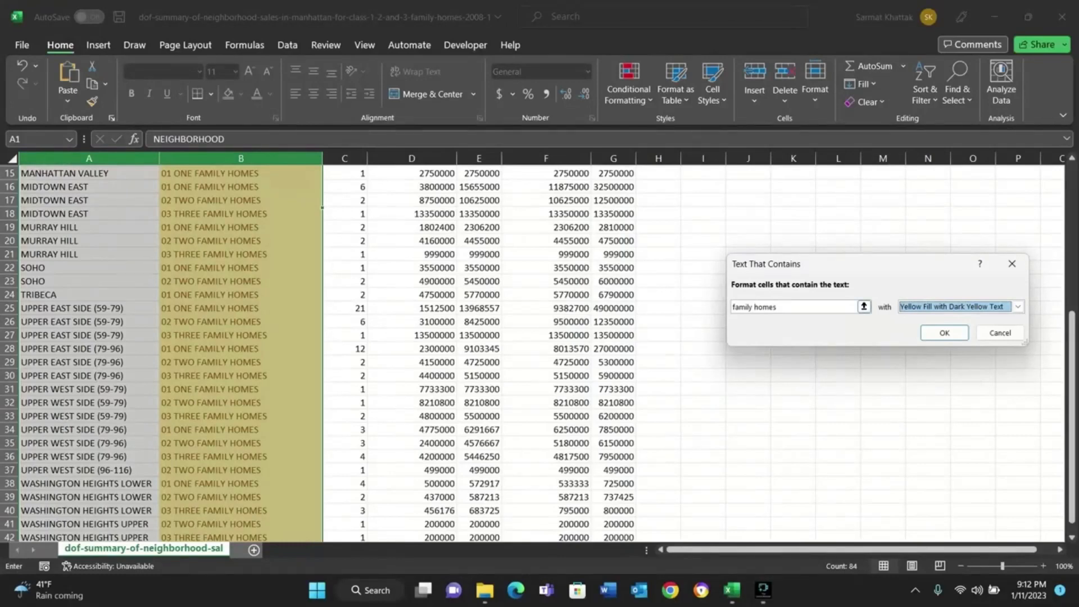
Clear the text to match in the Text That Contains rule and cancel the rule.
{"action": "double_click", "coordinate": [766, 306]}
{"action": "key", "text": "BackSpace"}
{"action": "key", "text": "BackSpace"}
{"action": "key", "text": "BackSpace"}
{"action": "key", "text": "BackSpace"}
{"action": "key", "text": "BackSpace"}
{"action": "key", "text": "BackSpace"}
{"action": "key", "text": "BackSpace"}
{"action": "key", "text": "BackSpace"}
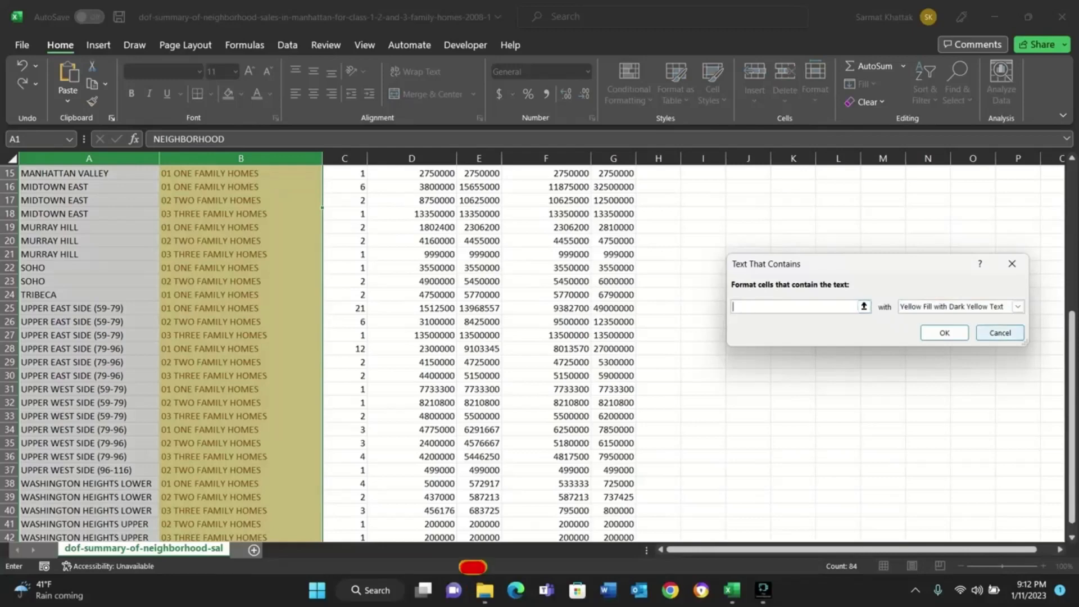
{"action": "left_click", "coordinate": [1000, 332]}
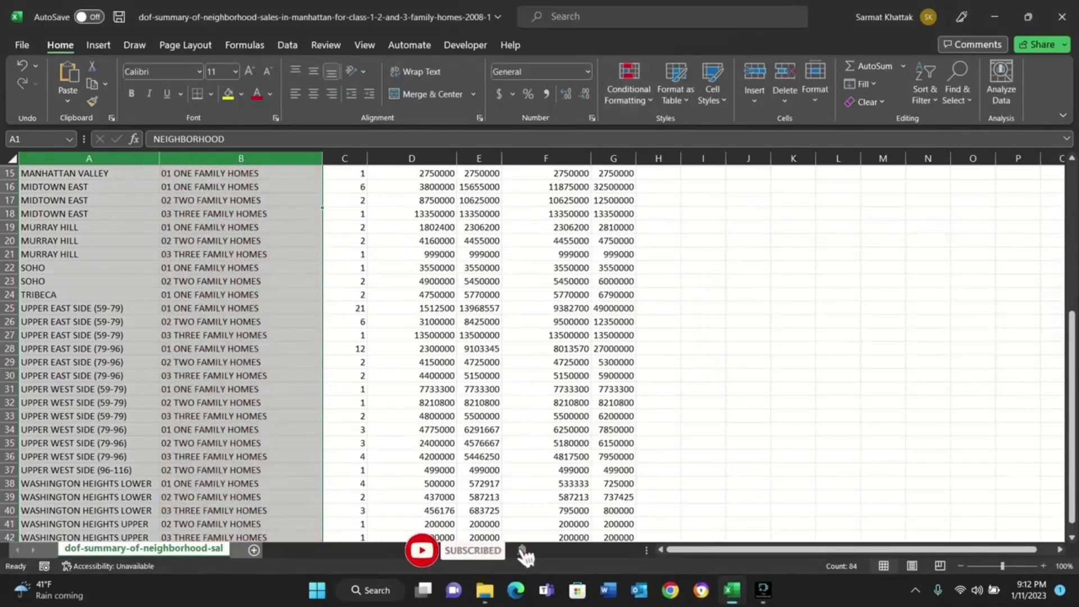
View the A Date Occurring highlighting rule options for cell B31 and cancel without applying a rule.
{"action": "left_click", "coordinate": [241, 389]}
{"action": "left_click", "coordinate": [629, 85]}
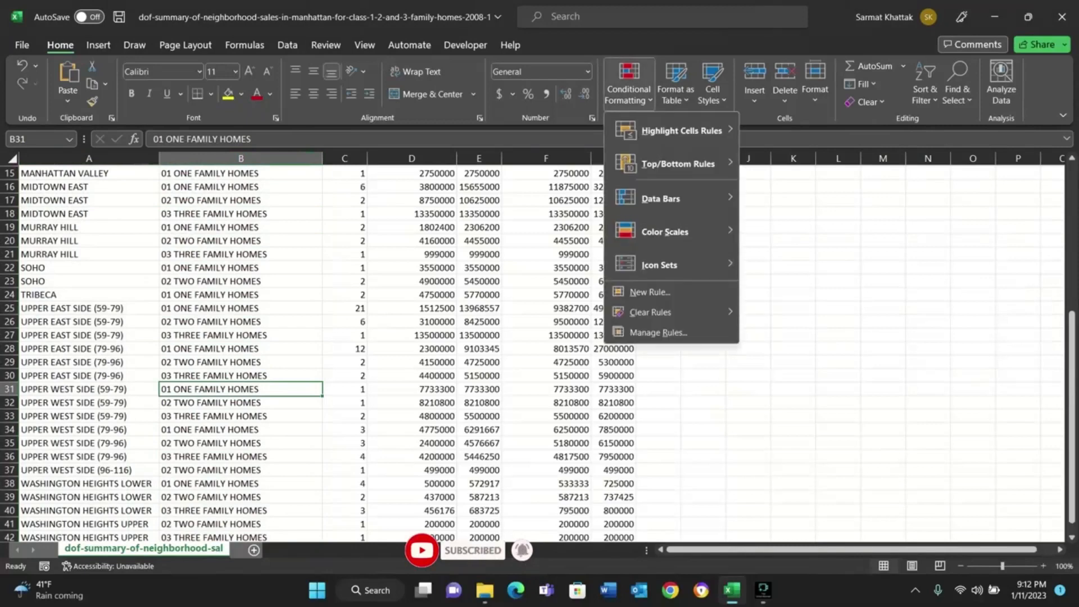
{"action": "mouse_move", "coordinate": [682, 131]}
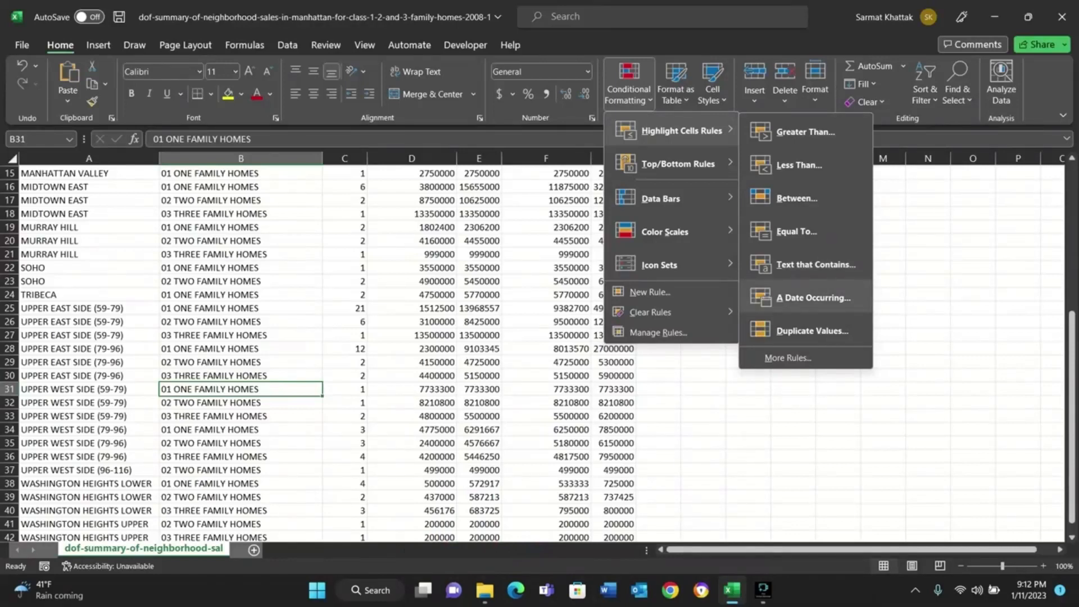
{"action": "left_click", "coordinate": [813, 297]}
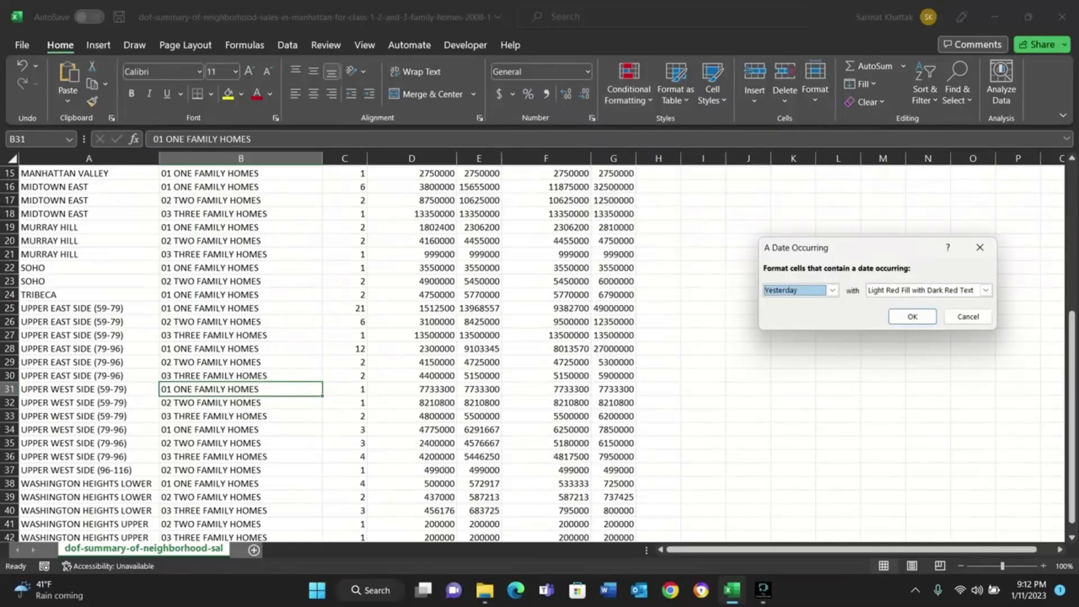
{"action": "left_click", "coordinate": [968, 316]}
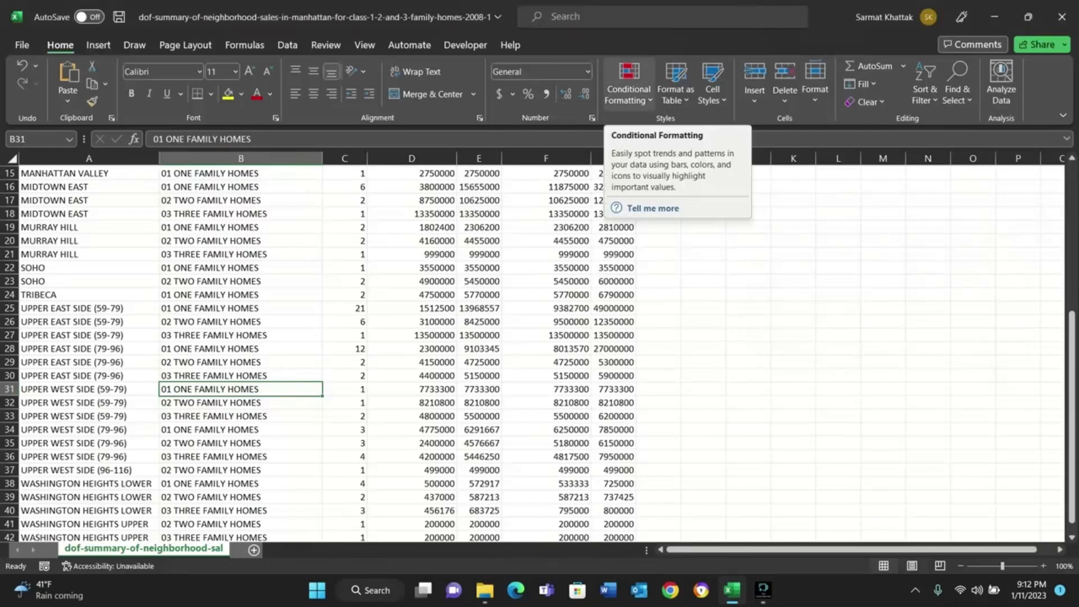
Start a Duplicate Values highlighting rule for the whole lowest sale price column.
{"action": "left_click", "coordinate": [628, 84]}
{"action": "mouse_move", "coordinate": [678, 164]}
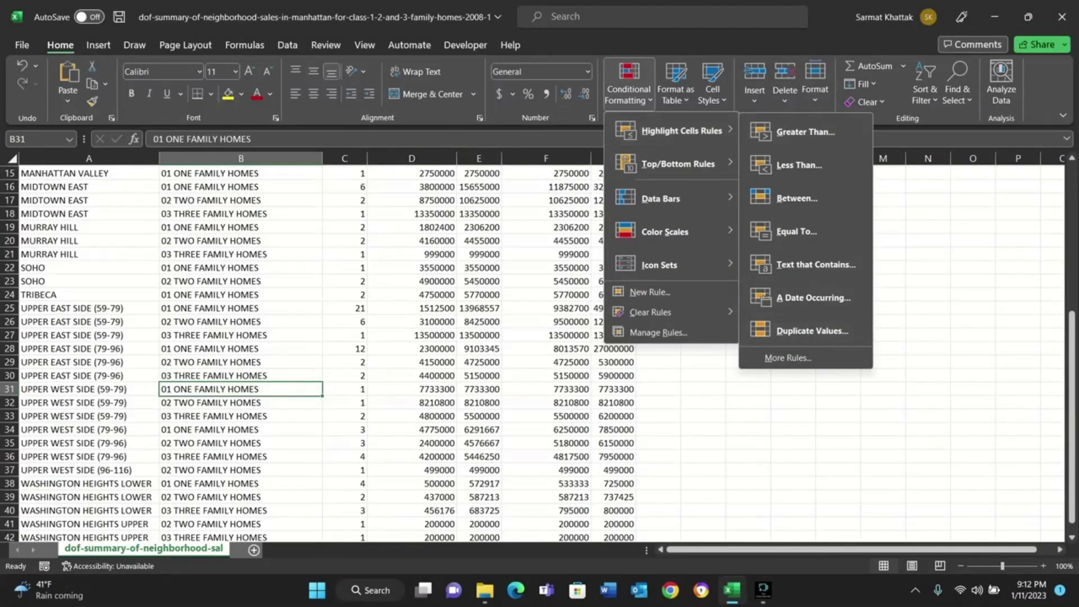
{"action": "left_click", "coordinate": [89, 158]}
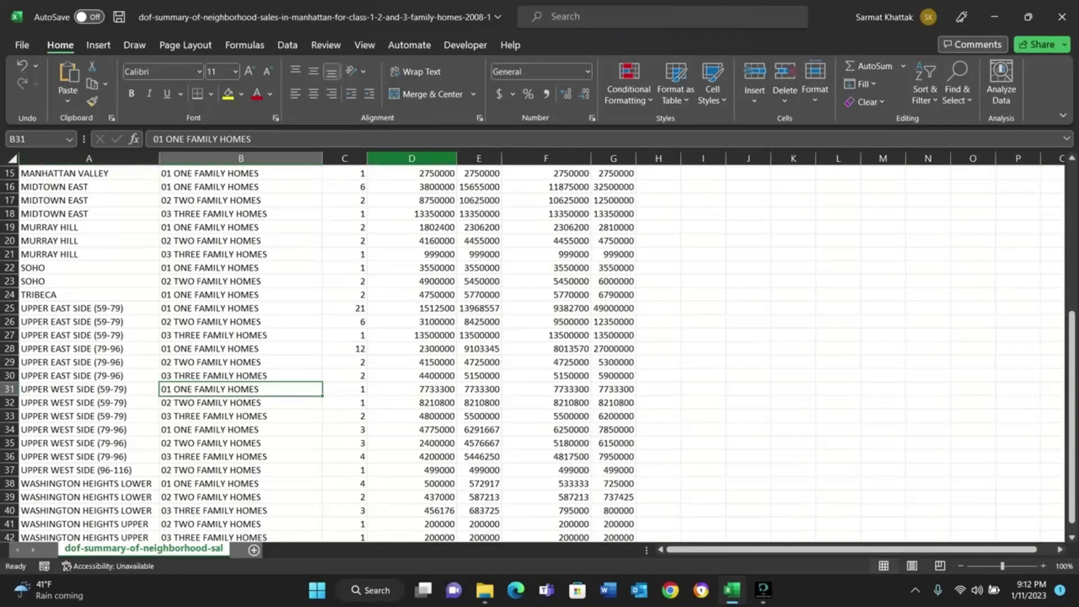
{"action": "scroll", "coordinate": [412, 163], "scroll_direction": "down", "scroll_amount": 1}
{"action": "left_click", "coordinate": [412, 159]}
{"action": "left_click", "coordinate": [628, 90]}
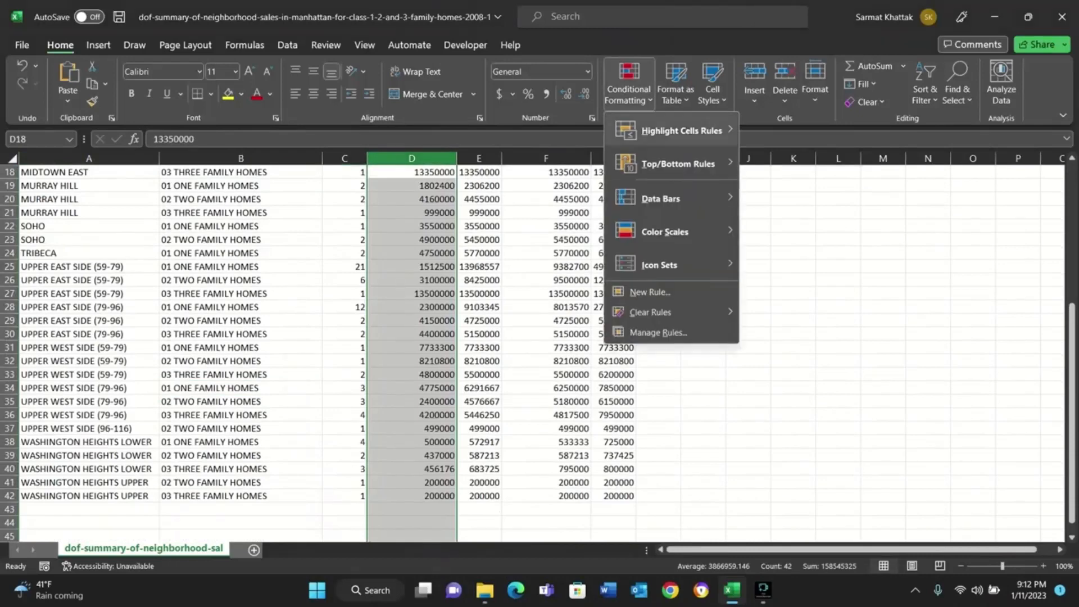
{"action": "mouse_move", "coordinate": [681, 131]}
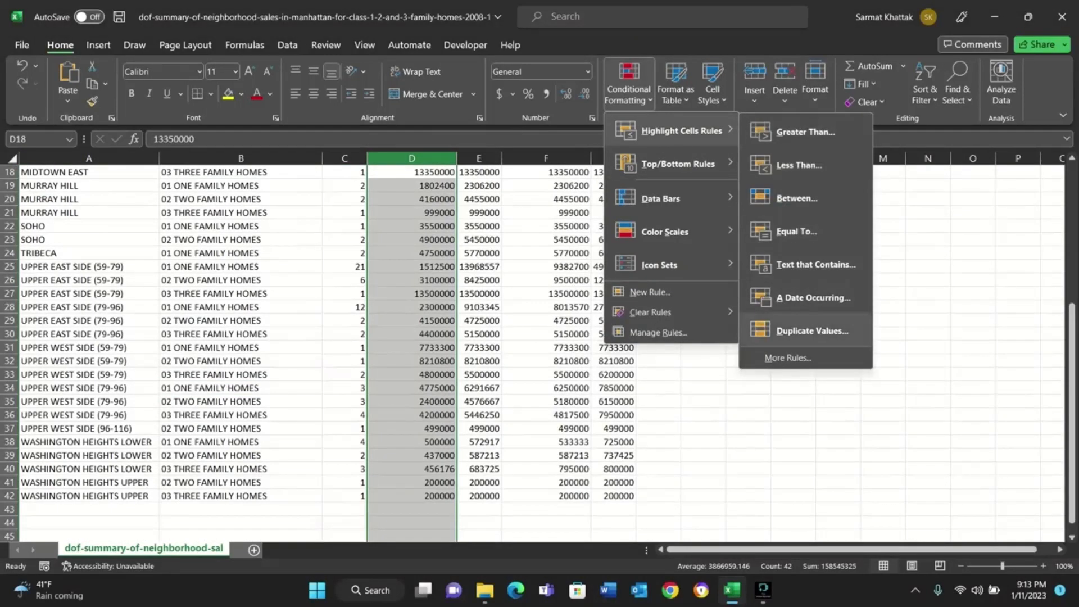
{"action": "left_click", "coordinate": [812, 330]}
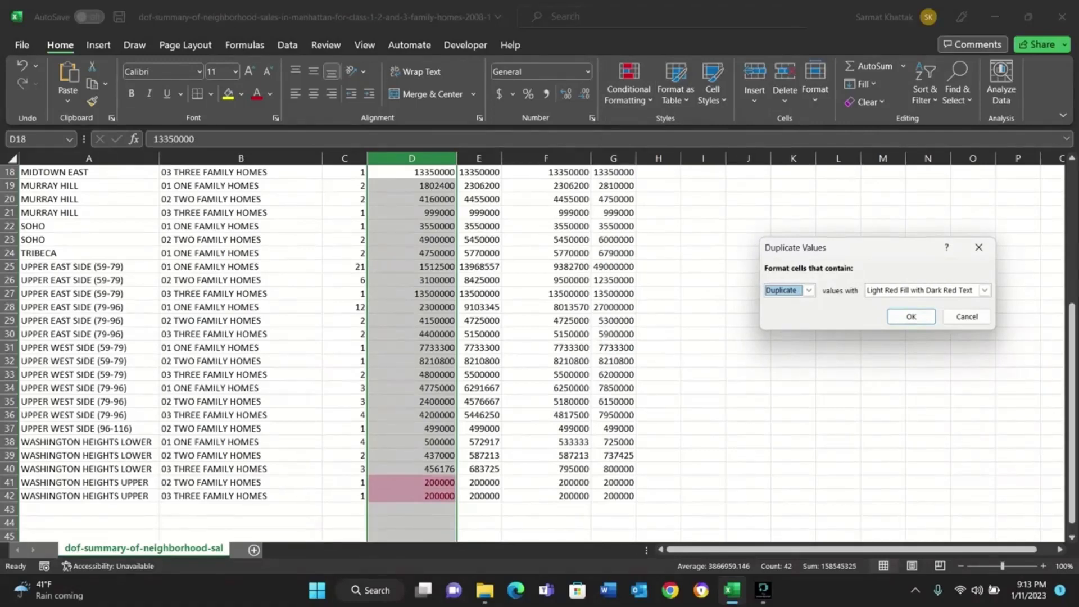
Set the duplicate values format to Yellow Fill with Dark Yellow Text, apply the rule and review the highlighted column.
{"action": "left_click", "coordinate": [984, 289]}
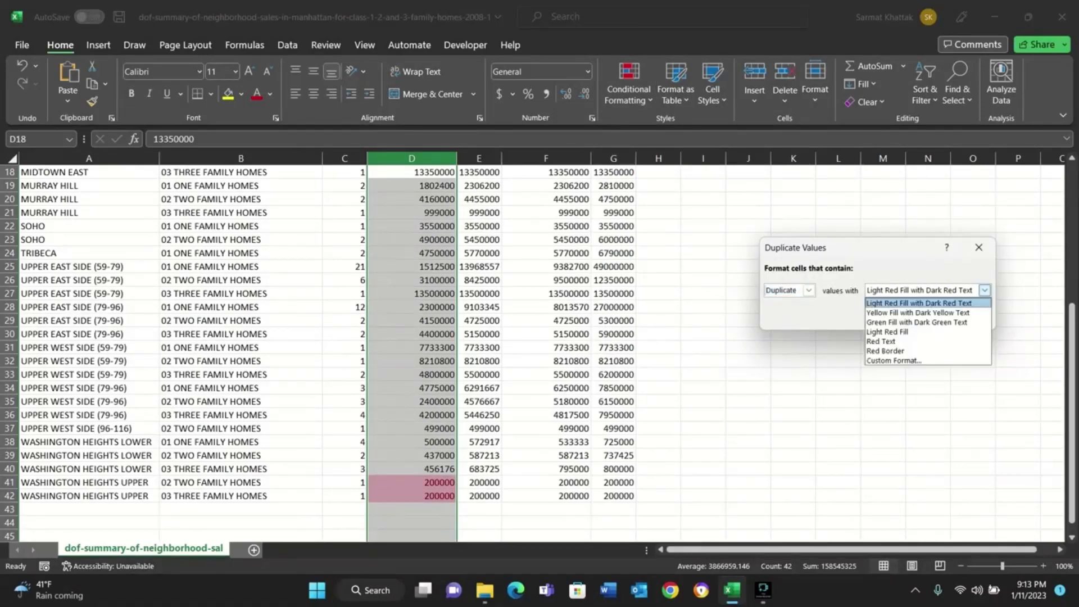
{"action": "left_click", "coordinate": [917, 312]}
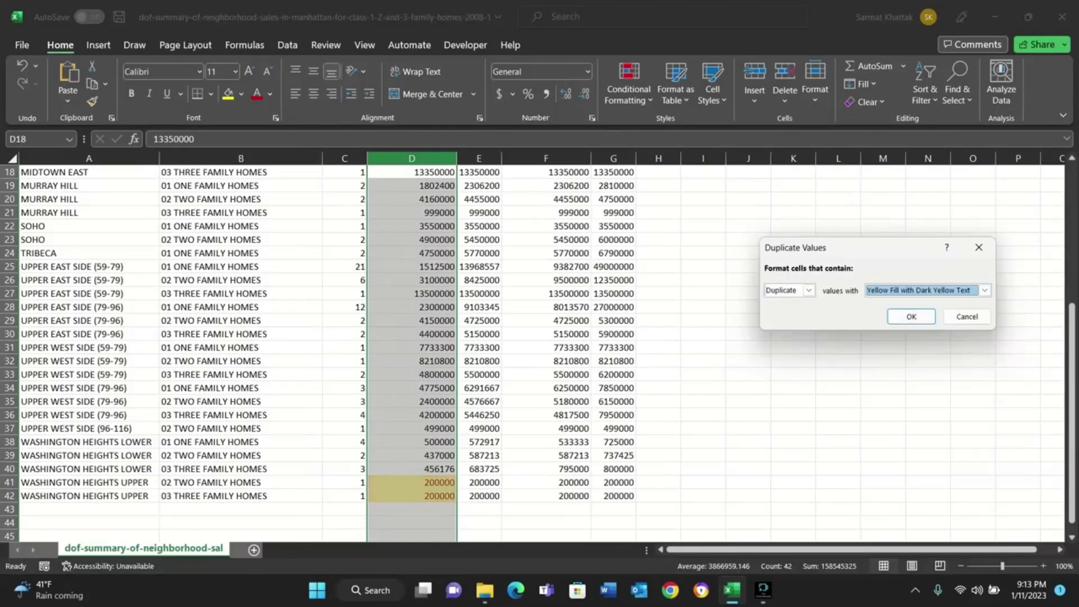
{"action": "left_click", "coordinate": [911, 317]}
{"action": "scroll", "coordinate": [911, 317], "scroll_direction": "up", "scroll_amount": 6}
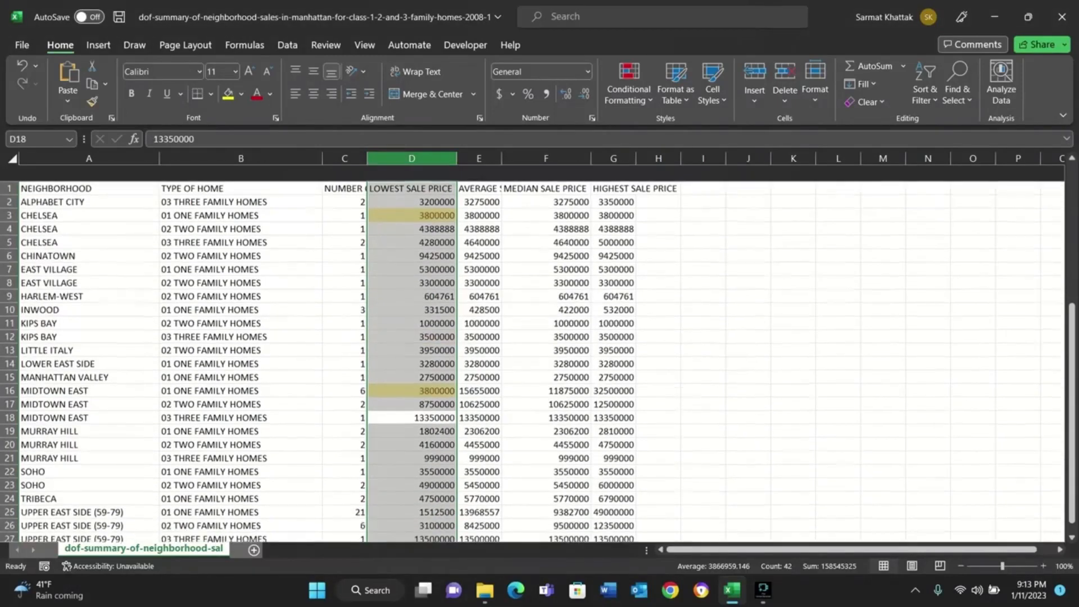
{"action": "scroll", "coordinate": [532, 354], "scroll_direction": "down", "scroll_amount": 1}
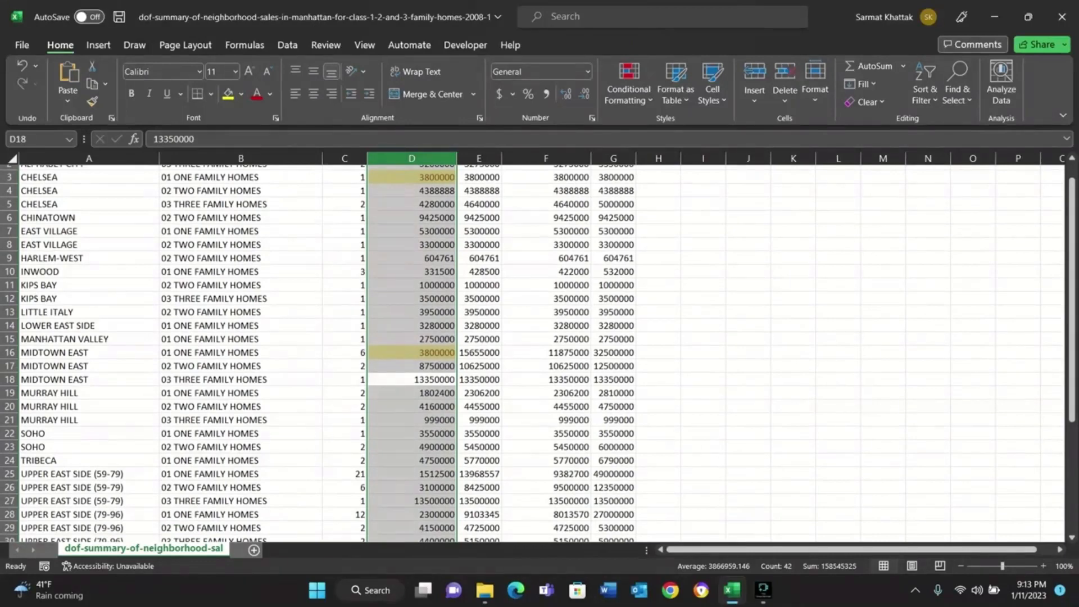
{"action": "scroll", "coordinate": [533, 354], "scroll_direction": "down", "scroll_amount": 8}
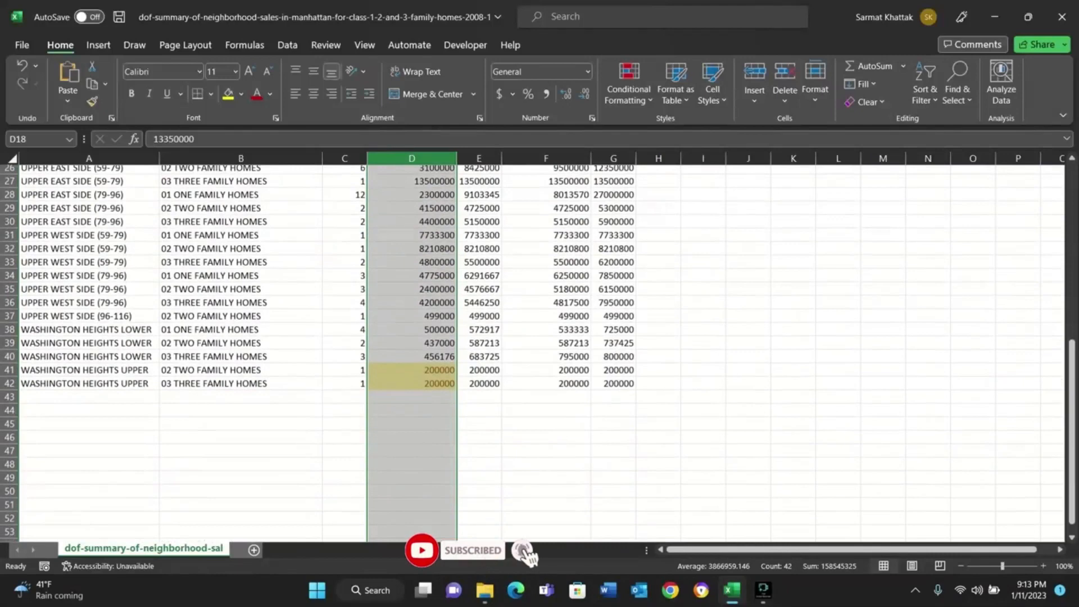
Clear the conditional formatting rules from the four sale price columns, D through G.
{"action": "scroll", "coordinate": [533, 354], "scroll_direction": "up", "scroll_amount": 8}
{"action": "scroll", "coordinate": [546, 347], "scroll_direction": "up", "scroll_amount": 1}
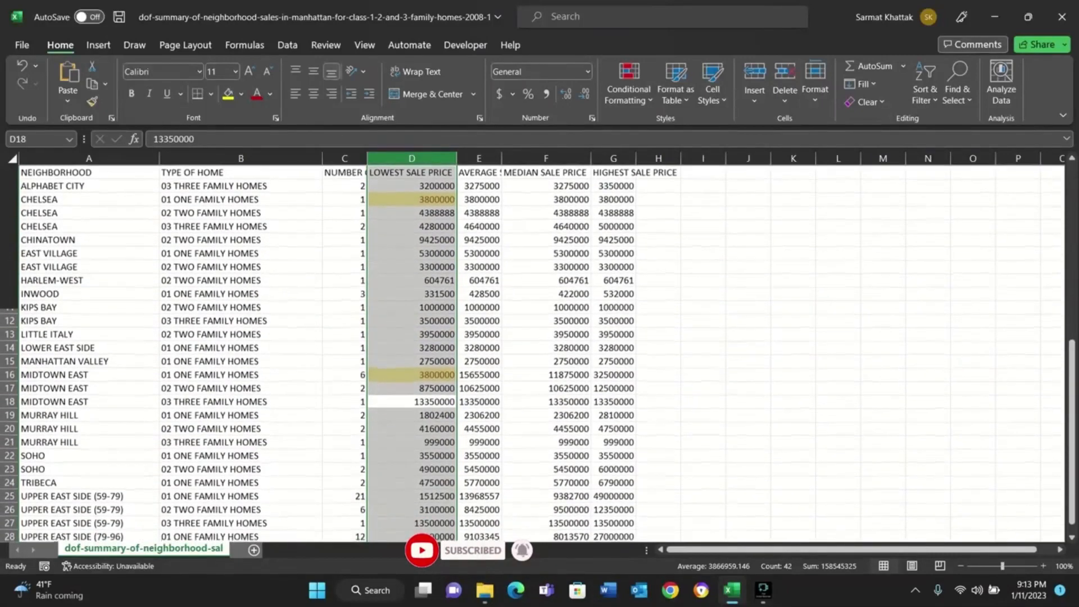
{"action": "left_click", "coordinate": [546, 347]}
{"action": "left_click", "coordinate": [411, 158]}
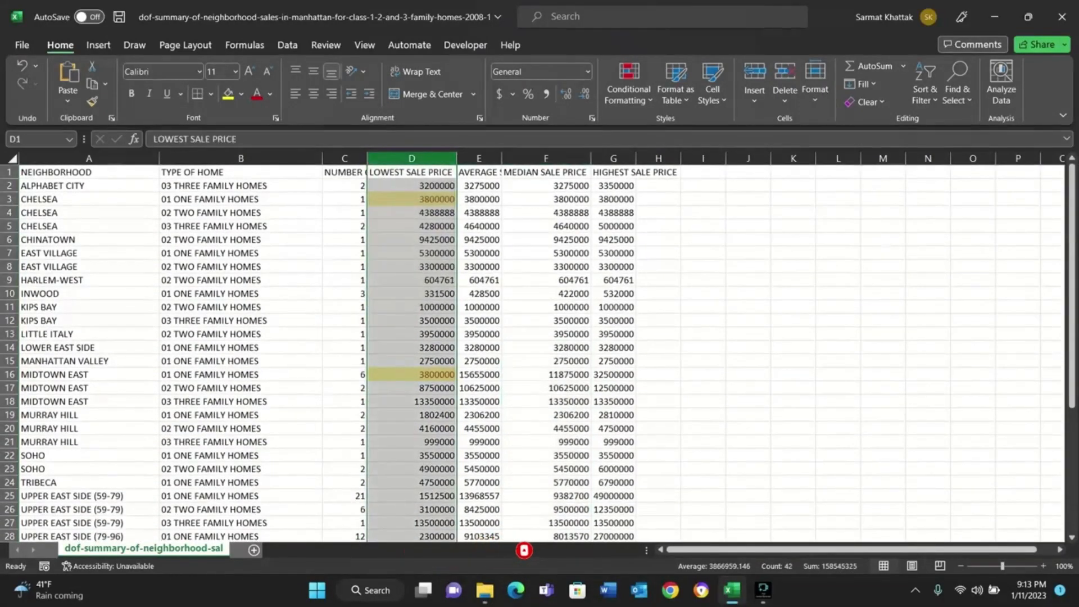
{"action": "left_click", "coordinate": [619, 158], "text": "shift"}
{"action": "left_click", "coordinate": [628, 84]}
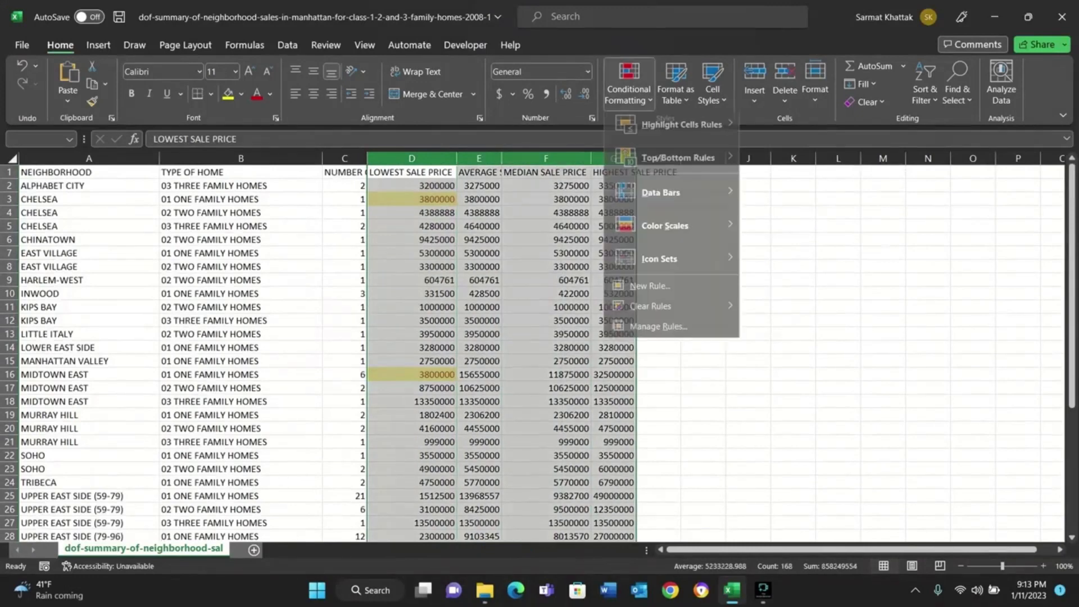
{"action": "mouse_move", "coordinate": [652, 312]}
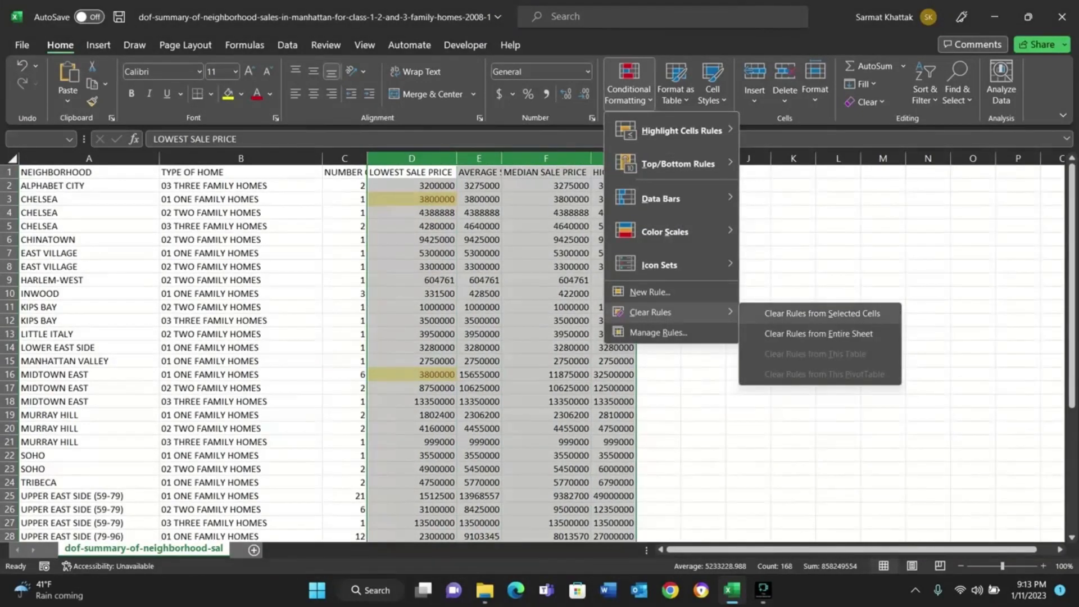
{"action": "left_click", "coordinate": [822, 313]}
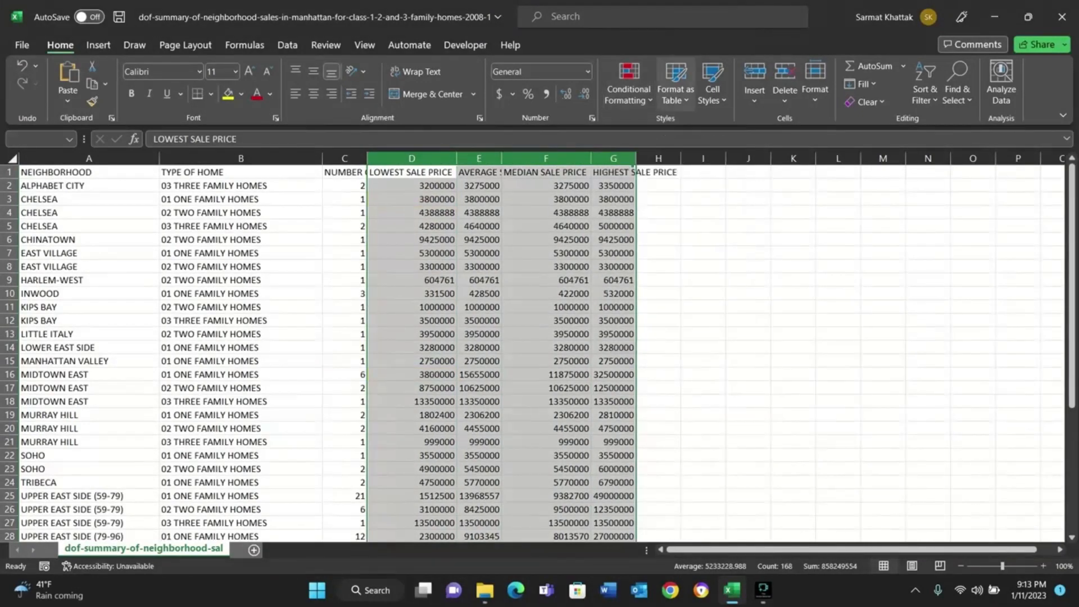
Try a Duplicate Values highlighting rule with a custom light green fill on columns D through G and cancel it.
{"action": "left_click", "coordinate": [629, 83]}
{"action": "mouse_move", "coordinate": [681, 130]}
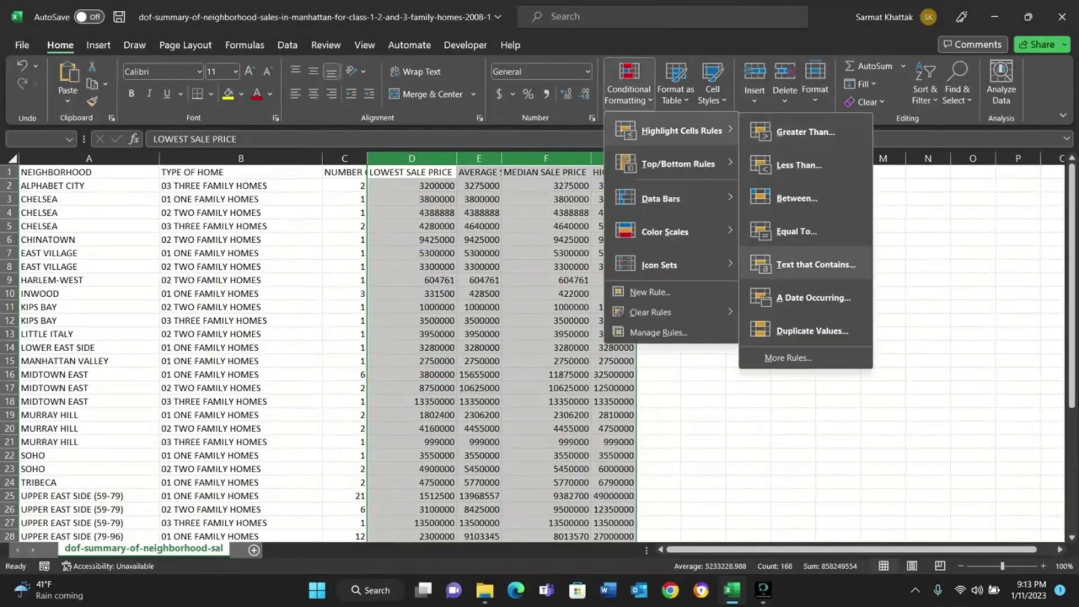
{"action": "left_click", "coordinate": [809, 330]}
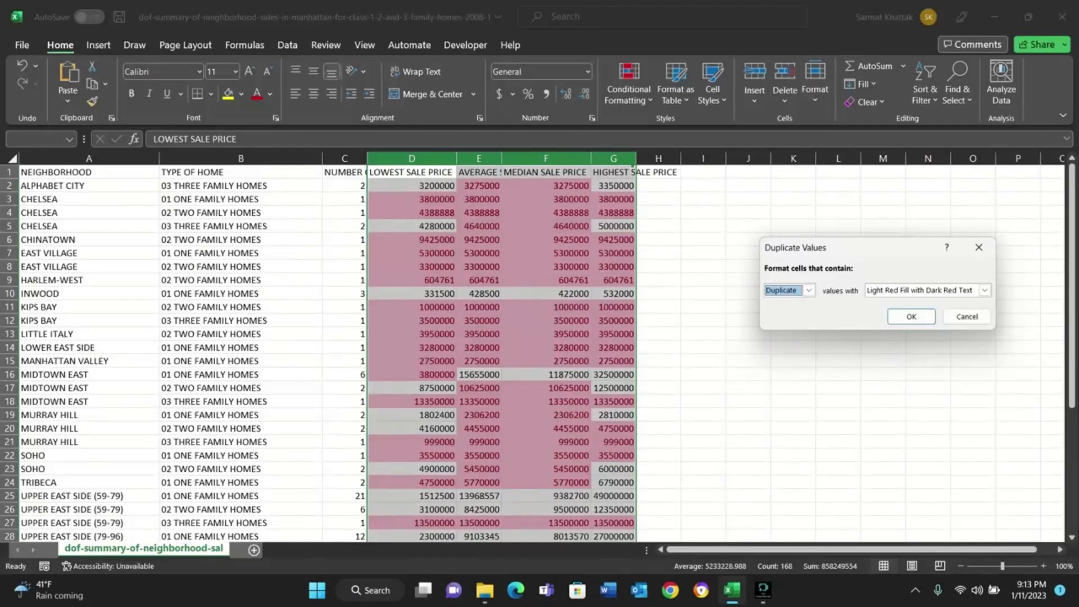
{"action": "left_click", "coordinate": [985, 290]}
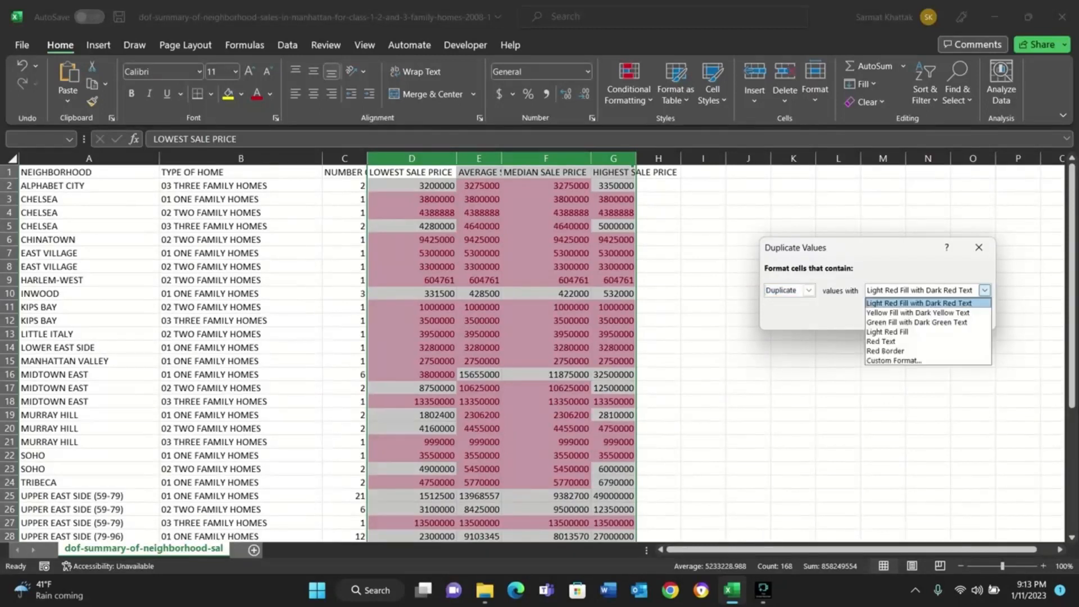
{"action": "left_click", "coordinate": [894, 360]}
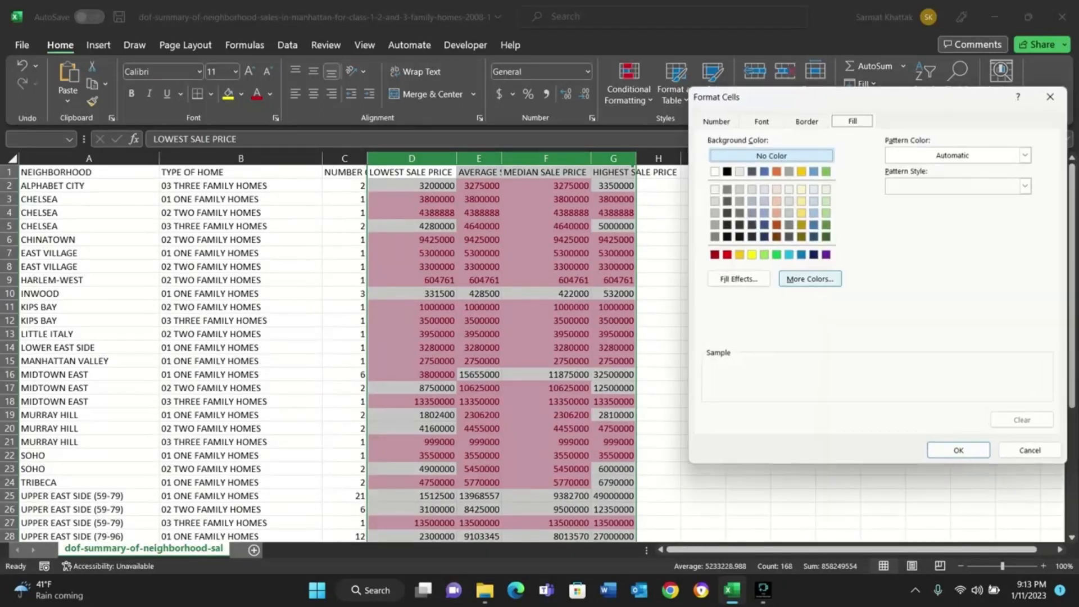
{"action": "left_click", "coordinate": [826, 212]}
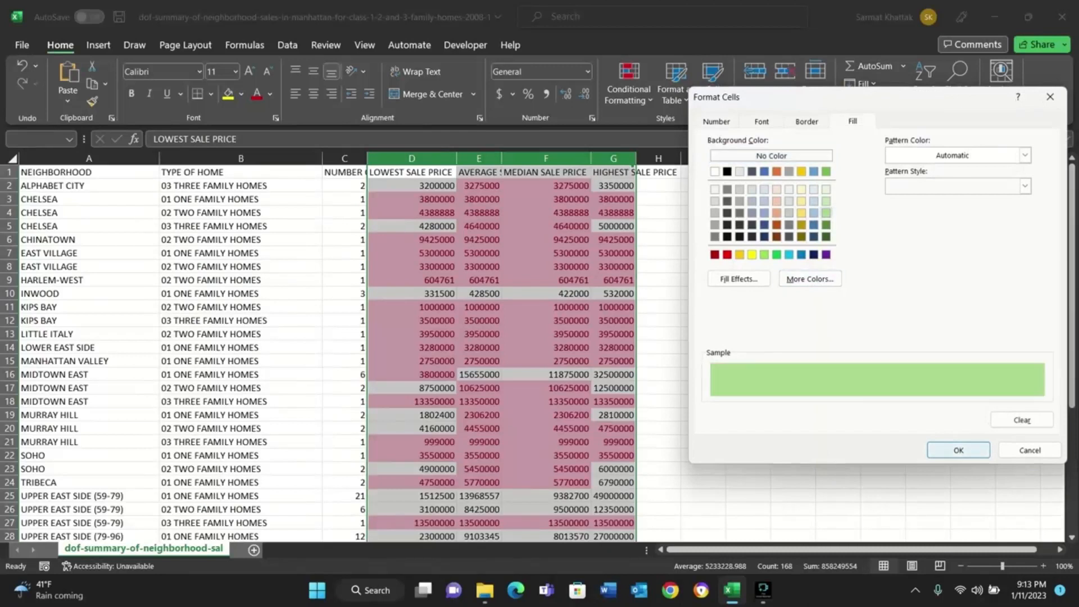
{"action": "left_click", "coordinate": [958, 450]}
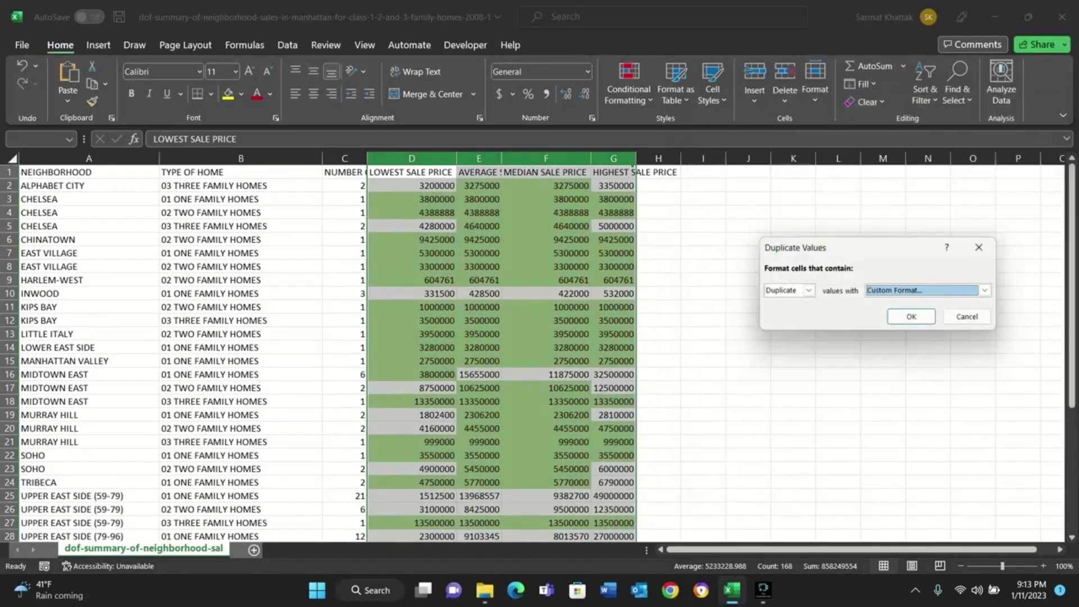
{"action": "left_click", "coordinate": [966, 316]}
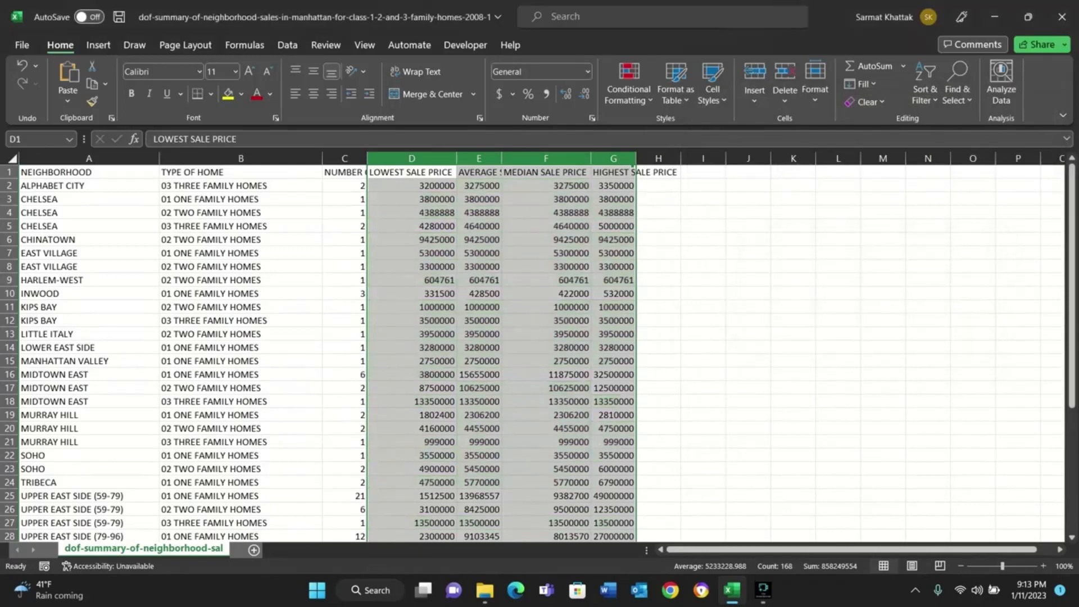
{"action": "left_click", "coordinate": [629, 85]}
{"action": "mouse_move", "coordinate": [681, 131]}
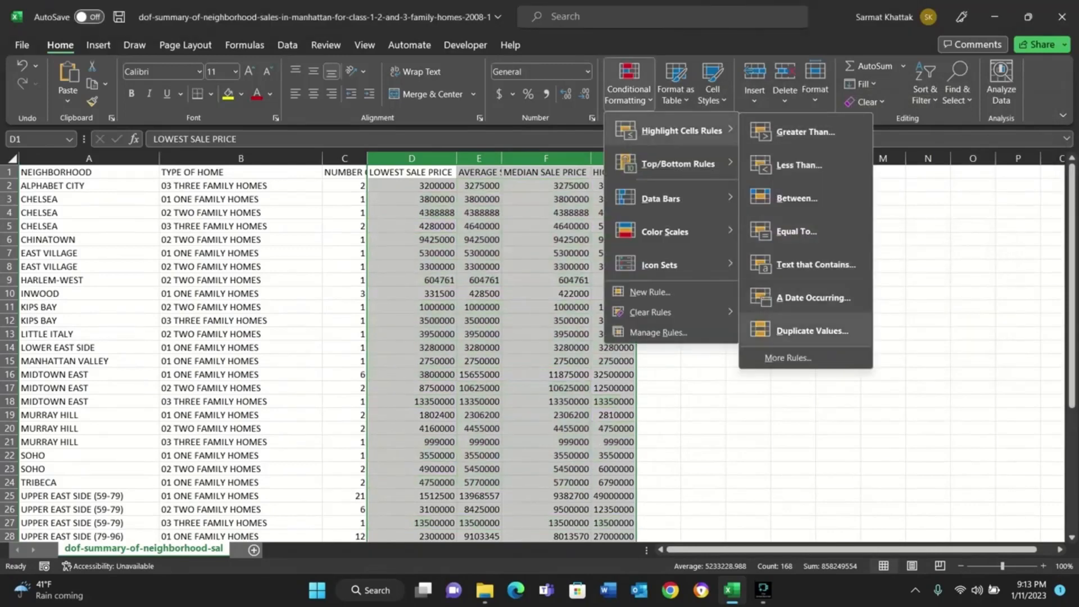
{"action": "left_click", "coordinate": [788, 358]}
{"action": "left_click", "coordinate": [792, 360]}
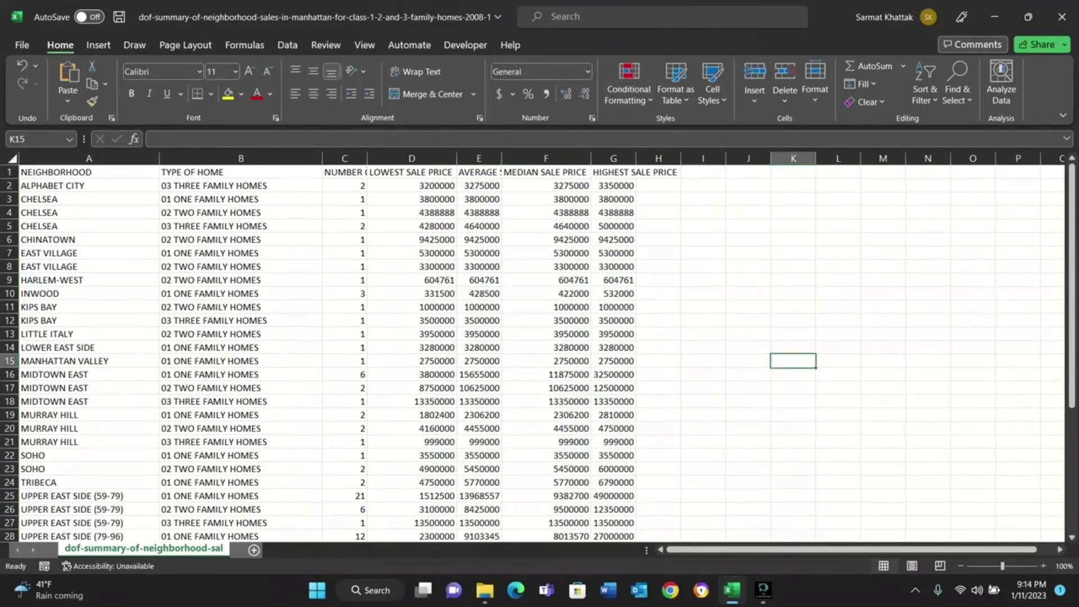
{"action": "left_click", "coordinate": [412, 213]}
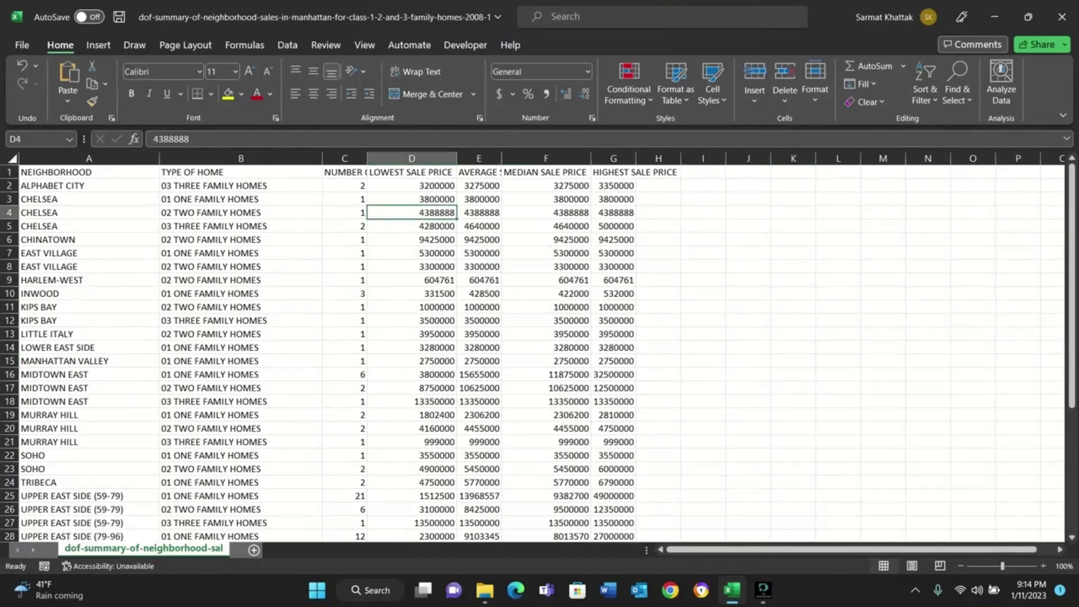
{"action": "left_click", "coordinate": [479, 213]}
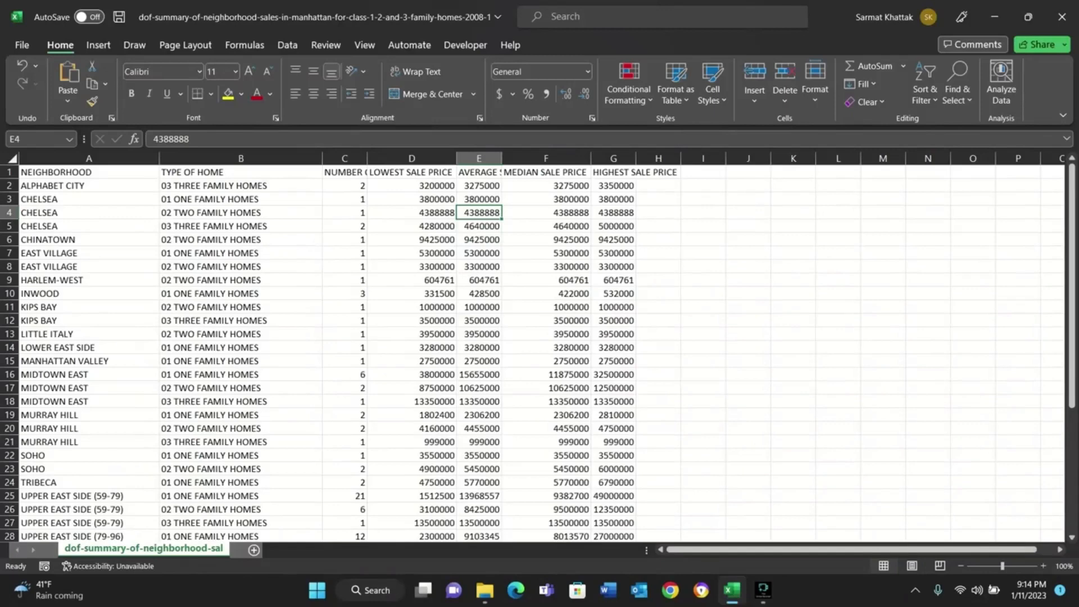
{"action": "left_click", "coordinate": [628, 90]}
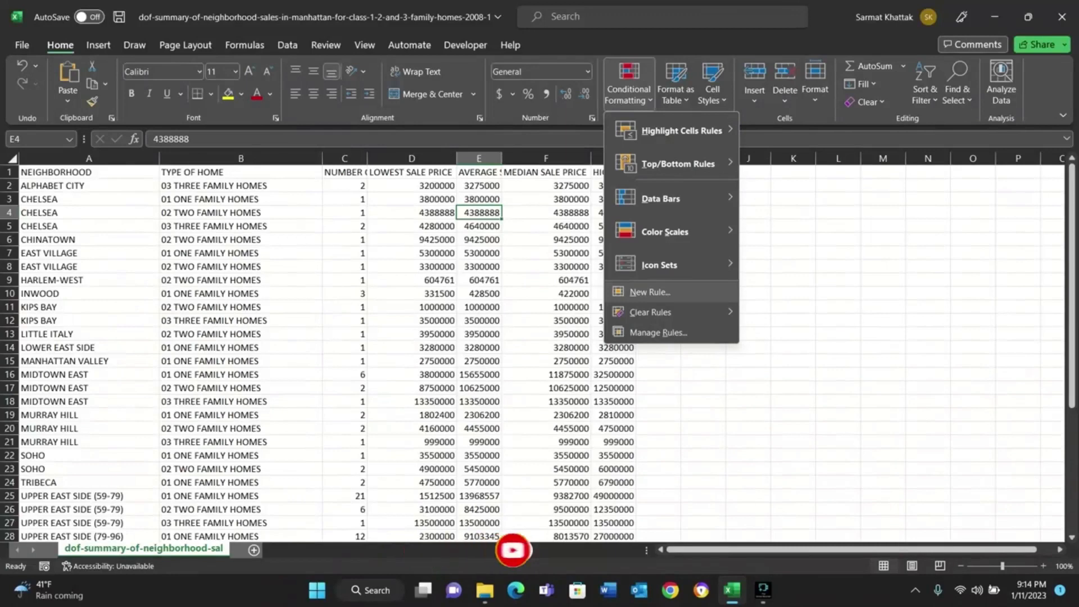
{"action": "left_click", "coordinate": [650, 292]}
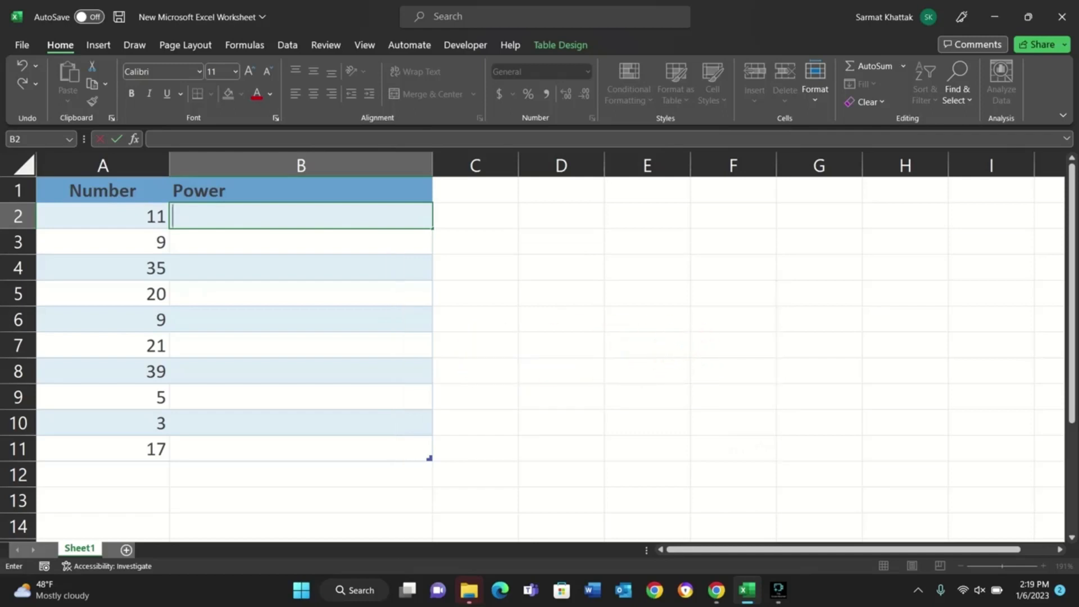
Enter the formula =POWER(A2,3) in cell B2 to calculate the cubes of the numbers for the Power column.
{"action": "key", "text": "F2"}
{"action": "type", "text": "="}
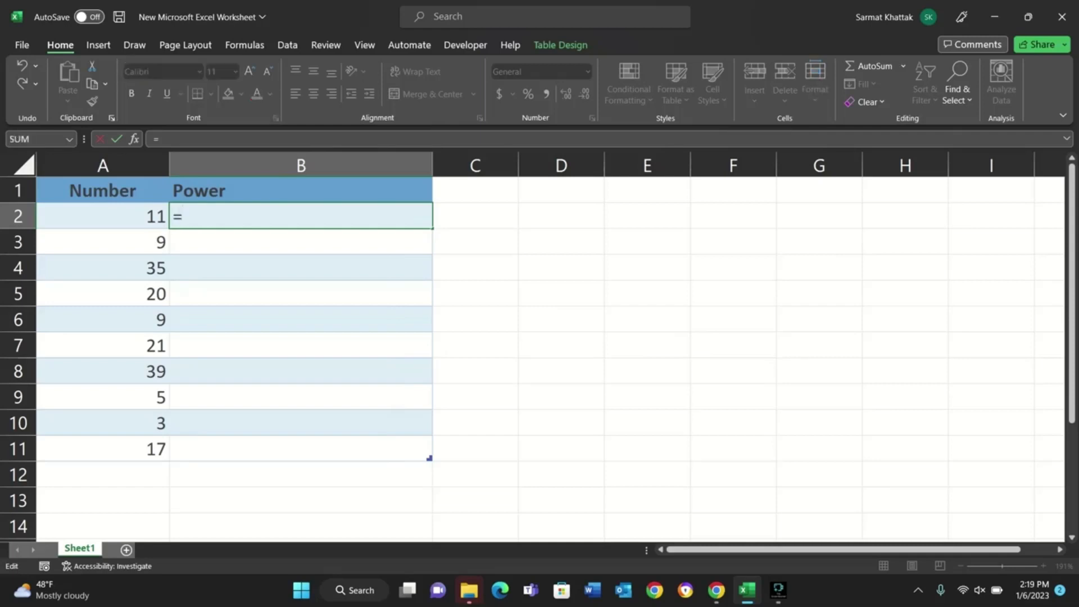
{"action": "type", "text": "power"}
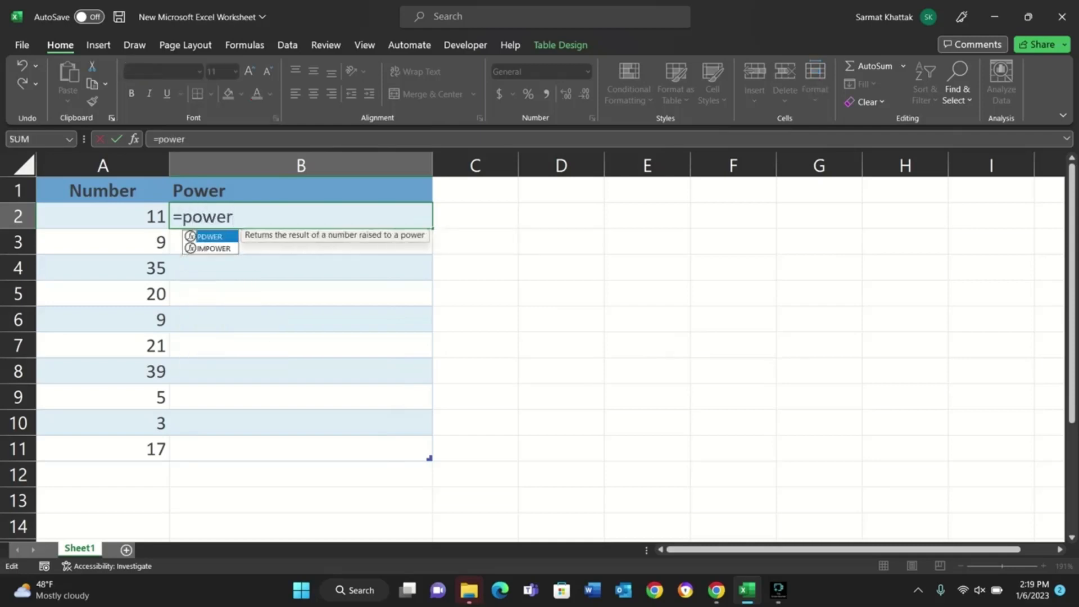
{"action": "key", "text": "Tab"}
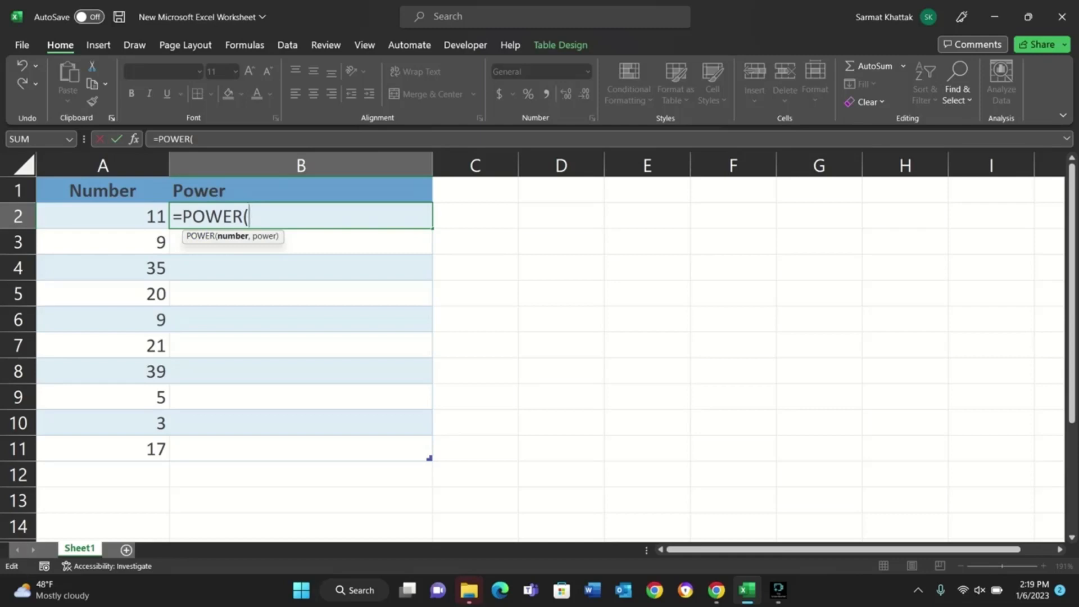
{"action": "type", "text": "a2,"}
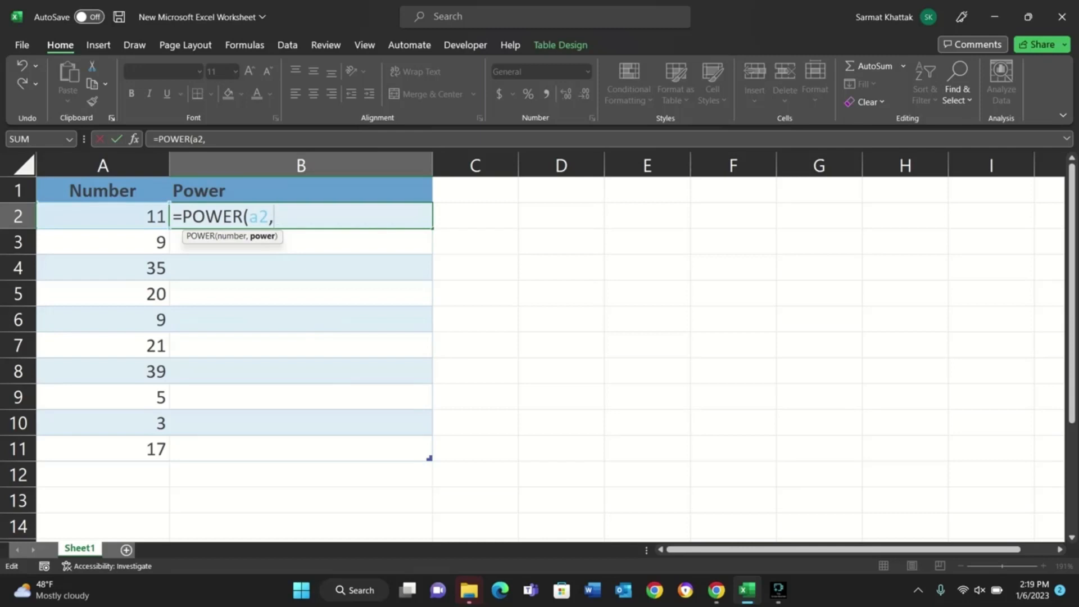
{"action": "type", "text": "3)"}
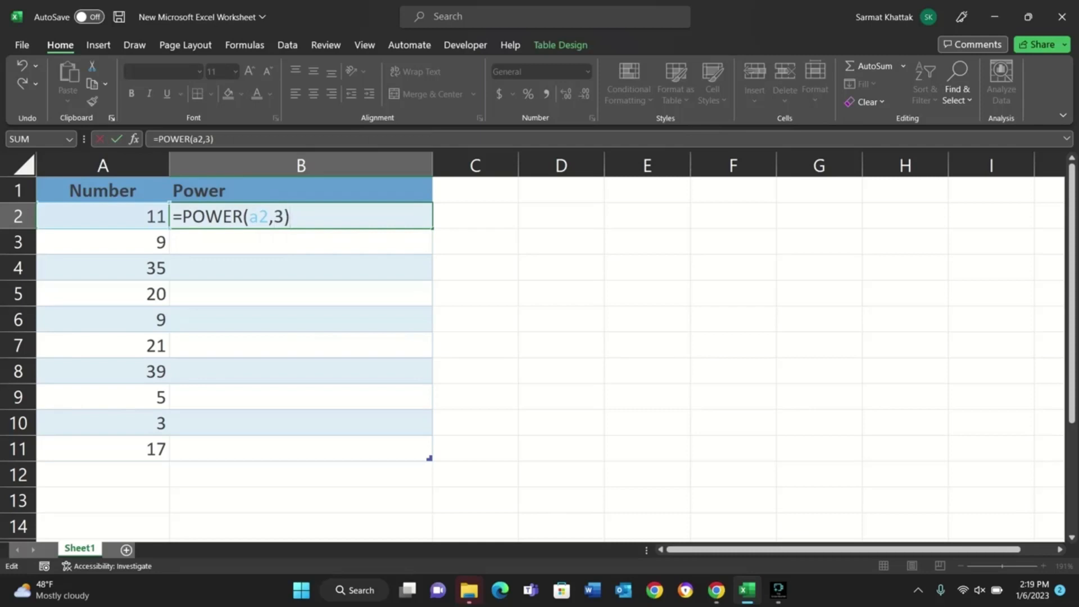
{"action": "key", "text": "Return"}
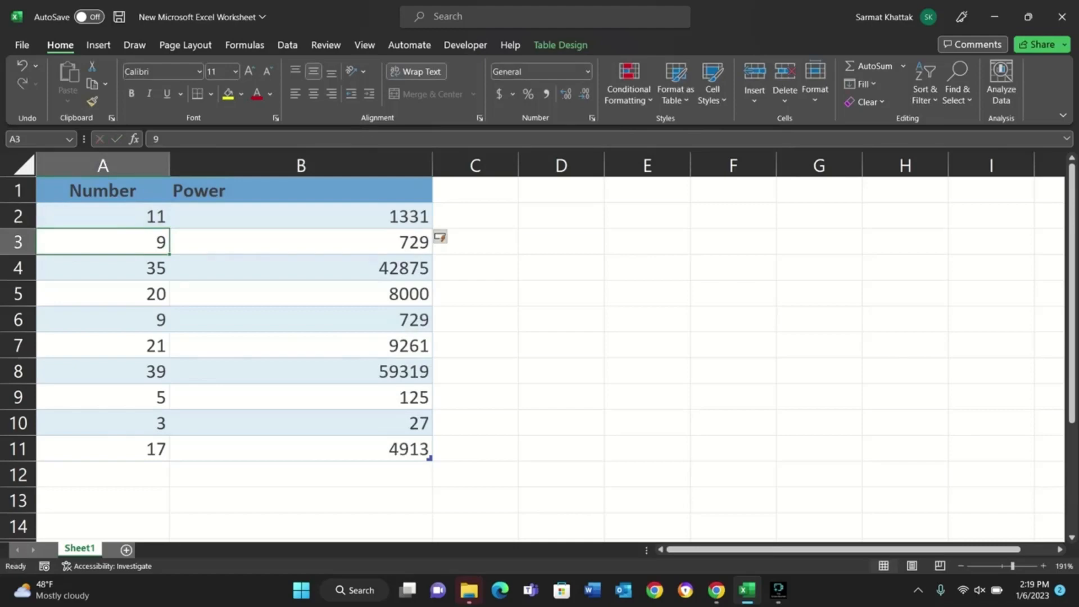
Change the exponent in the B2 POWER formula to 5.
{"action": "left_click", "coordinate": [301, 217]}
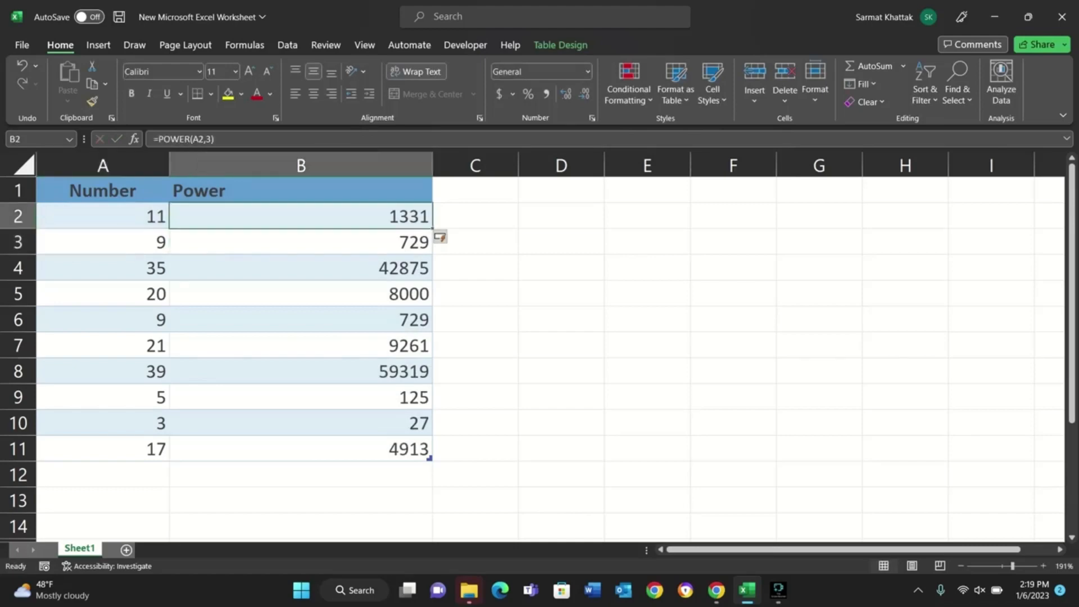
{"action": "key", "text": "F2"}
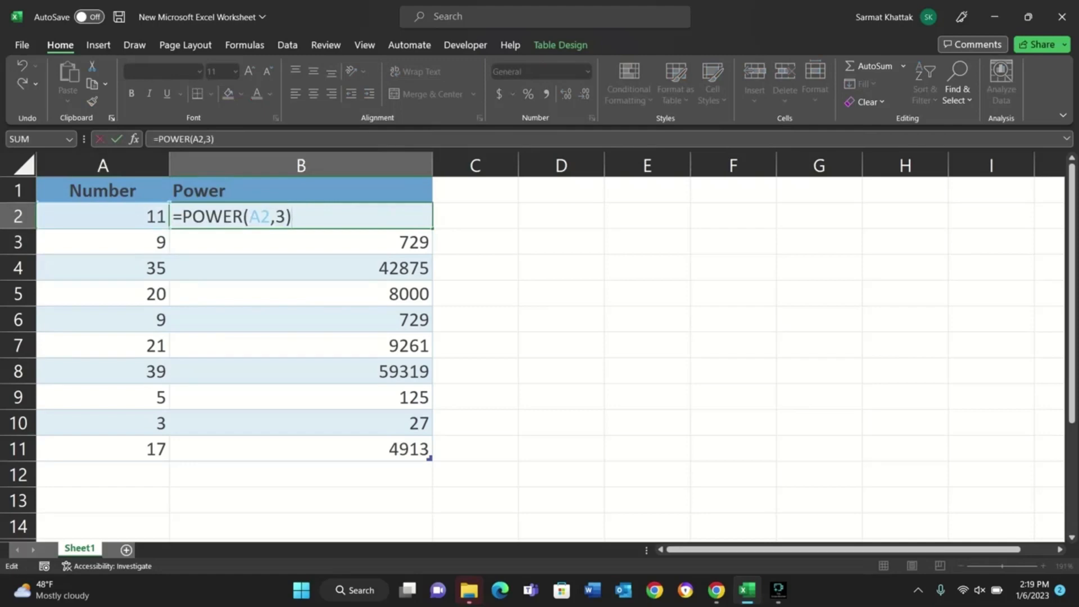
{"action": "key", "text": "Left"}
{"action": "key", "text": "BackSpace"}
{"action": "type", "text": "5"}
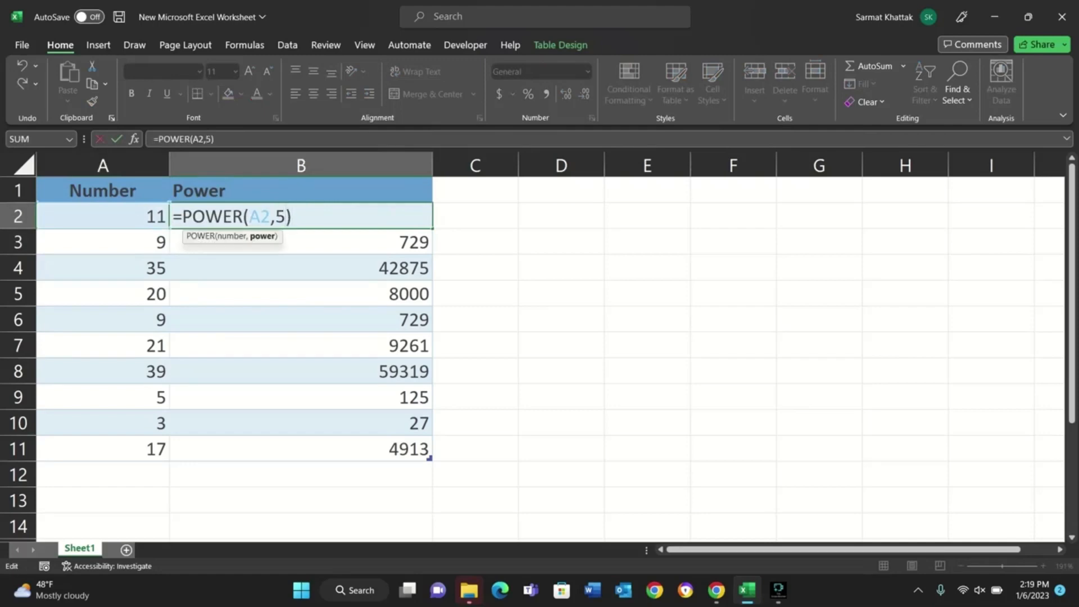
{"action": "key", "text": "Tab"}
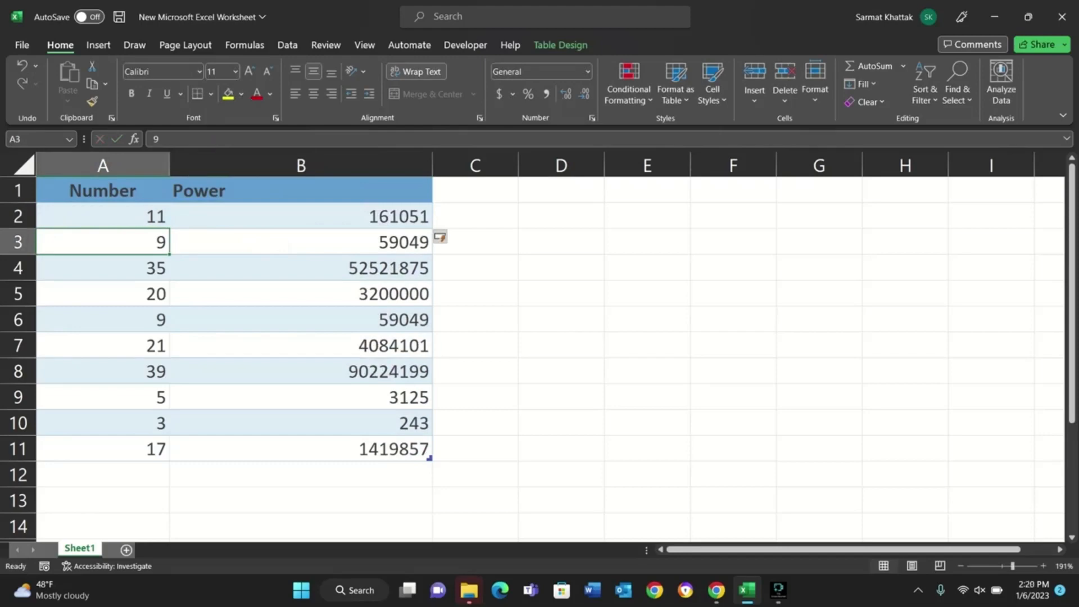
Change the exponent in the B2 POWER formula to 2 so the Power column holds squares.
{"action": "left_click", "coordinate": [284, 217]}
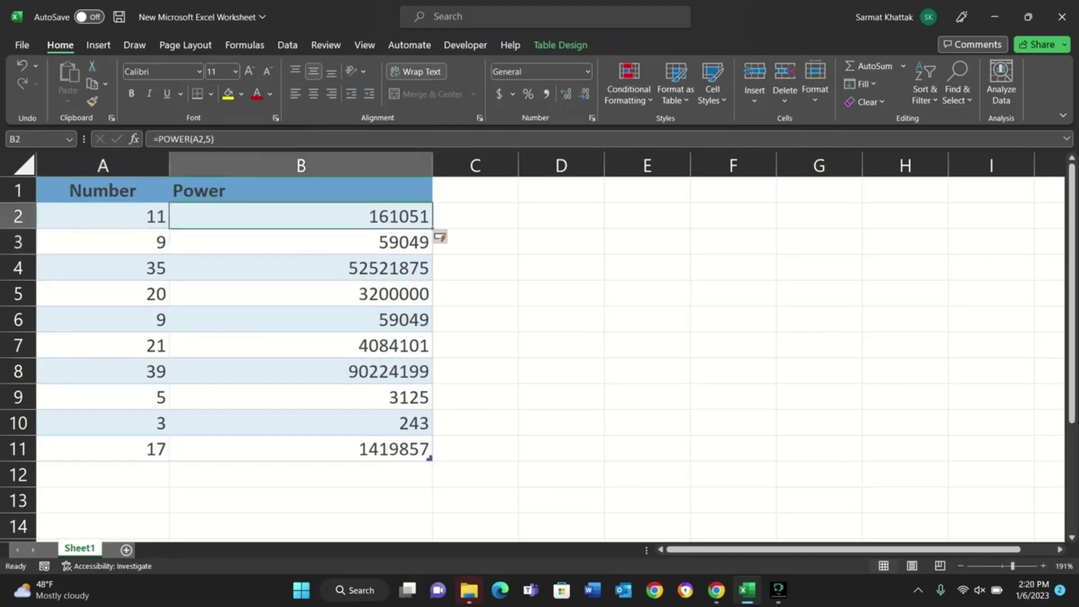
{"action": "double_click", "coordinate": [284, 216]}
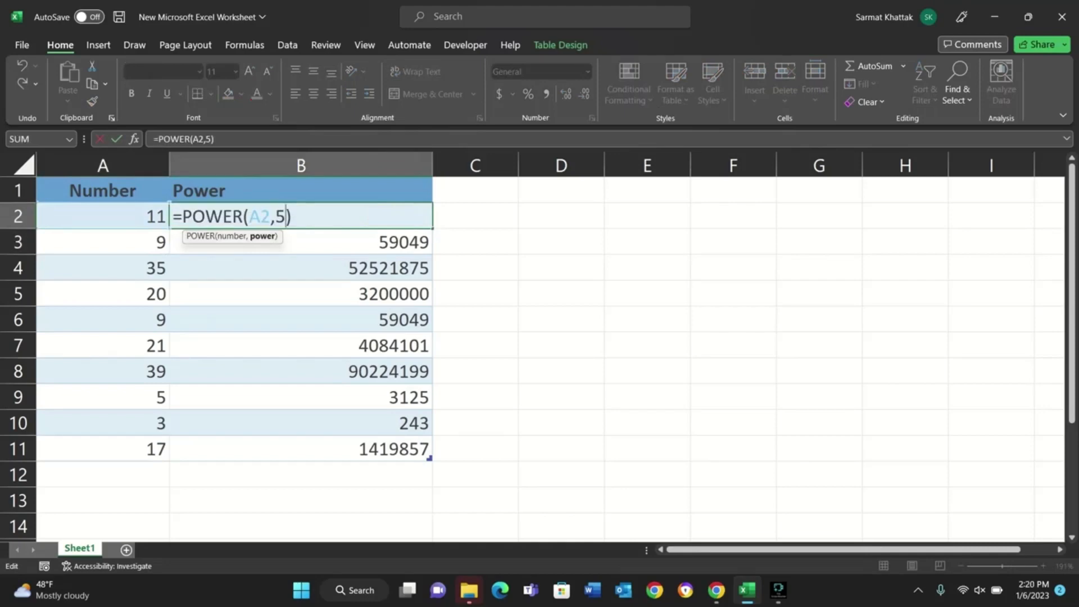
{"action": "key", "text": "BackSpace"}
{"action": "type", "text": "2"}
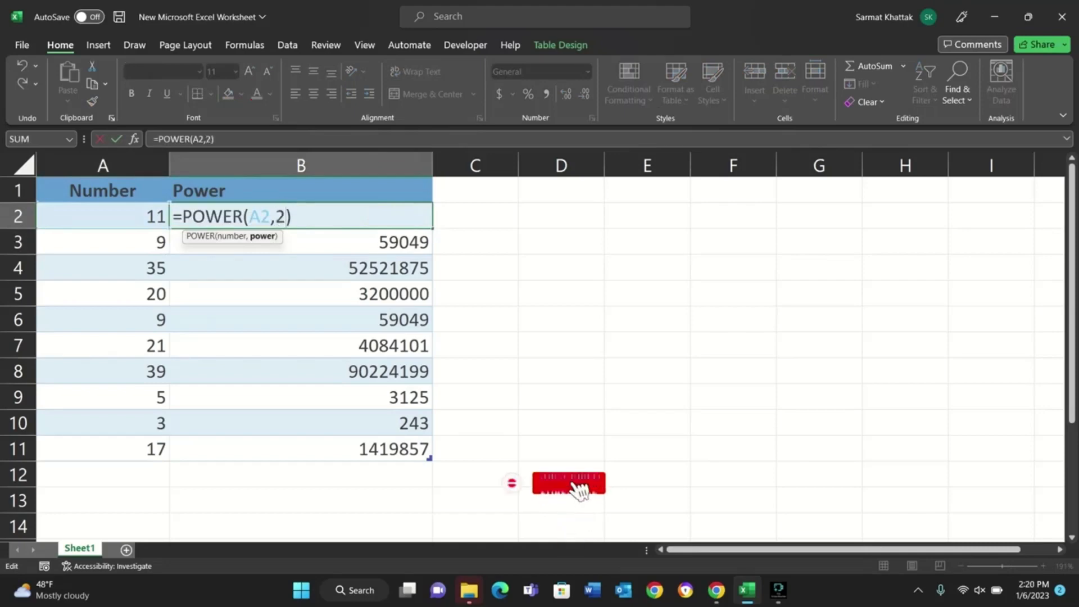
{"action": "key", "text": "Tab"}
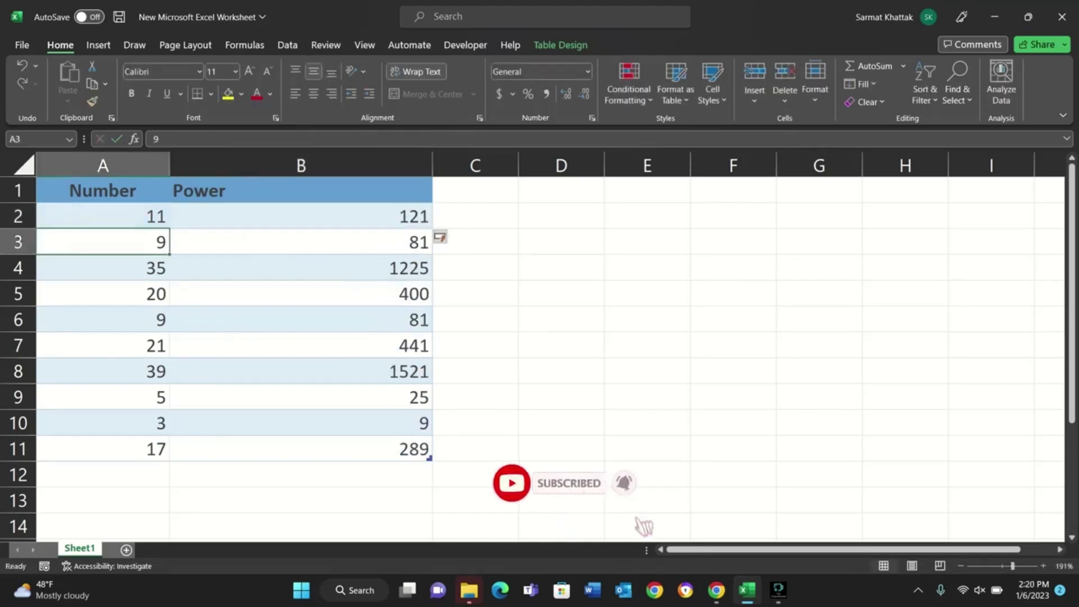
Try writing the multiplication 11 X 11 as text in cell C2 beside the first number, and clear it.
{"action": "left_click", "coordinate": [300, 216]}
{"action": "left_click", "coordinate": [103, 216]}
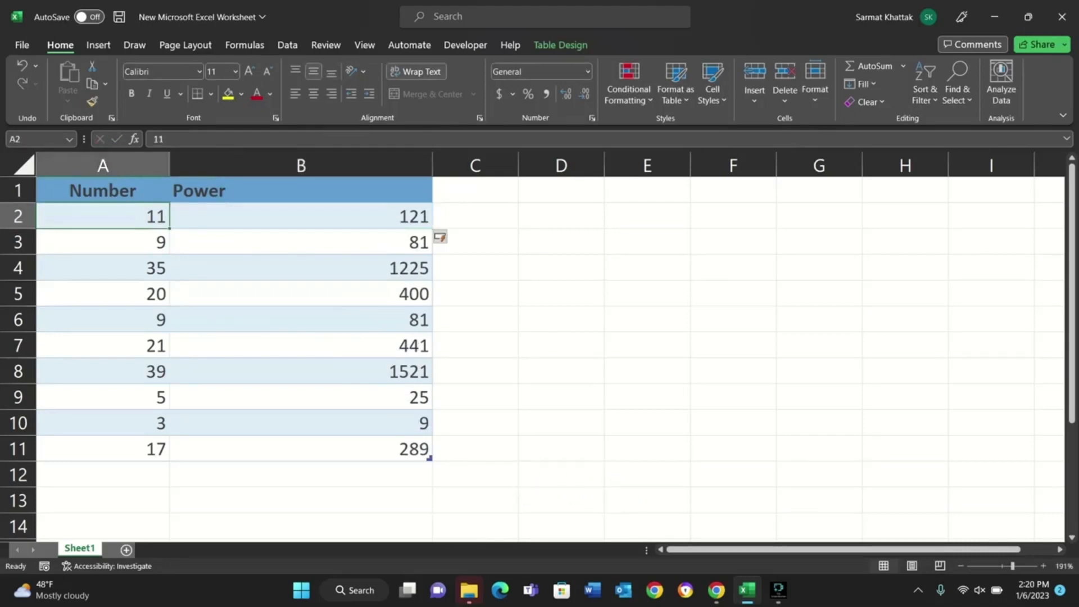
{"action": "double_click", "coordinate": [475, 216]}
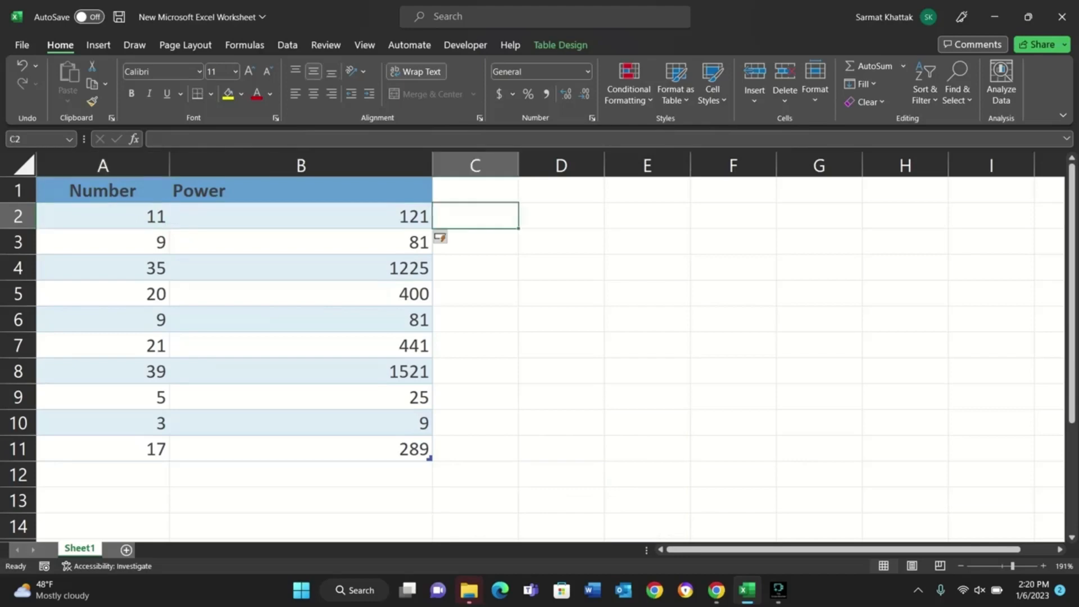
{"action": "type", "text": "11 X"}
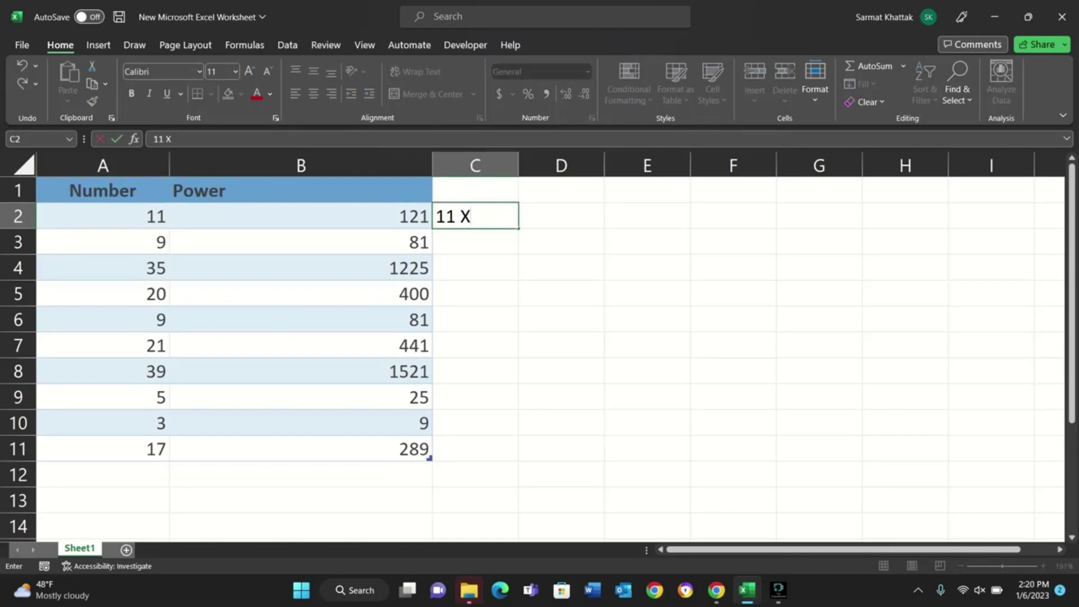
{"action": "type", "text": "11 X"}
{"action": "key", "text": "BackSpace"}
{"action": "key", "text": "BackSpace"}
{"action": "key", "text": "BackSpace"}
{"action": "key", "text": "BackSpace"}
{"action": "key", "text": "BackSpace"}
{"action": "key", "text": "BackSpace"}
{"action": "key", "text": "BackSpace"}
Change the exponent in the B2 POWER formula to -2 for the Power column.
{"action": "key", "text": "Left"}
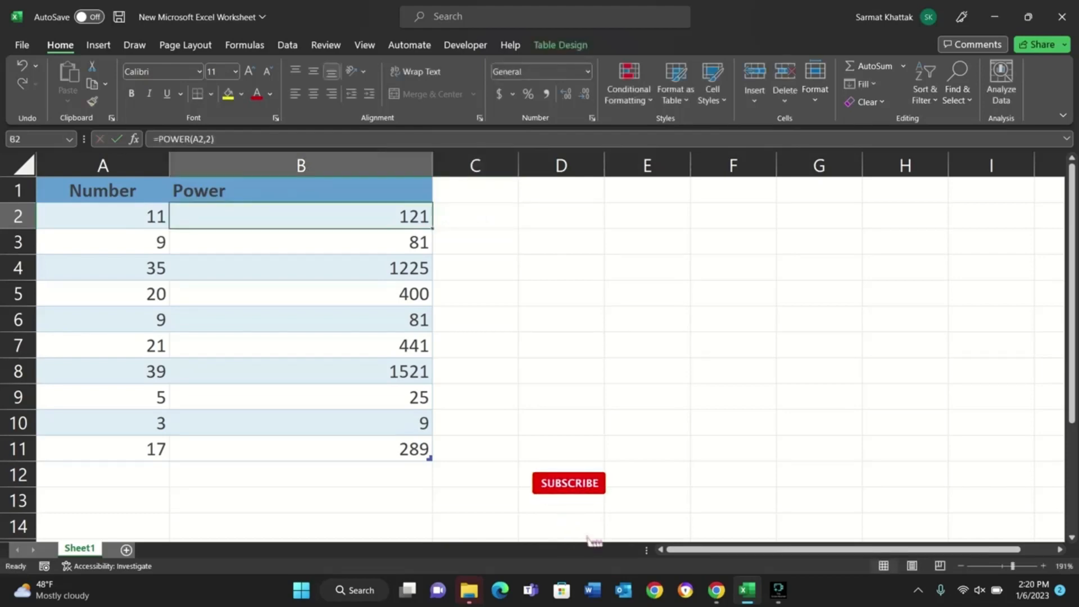
{"action": "key", "text": "F2"}
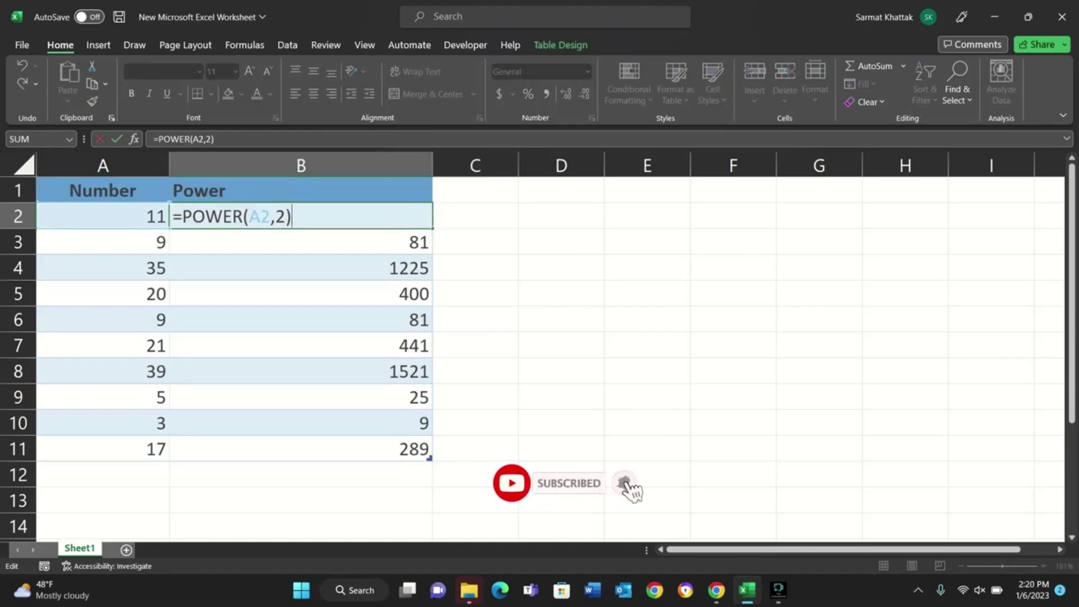
{"action": "key", "text": "Left"}
{"action": "key", "text": "BackSpace"}
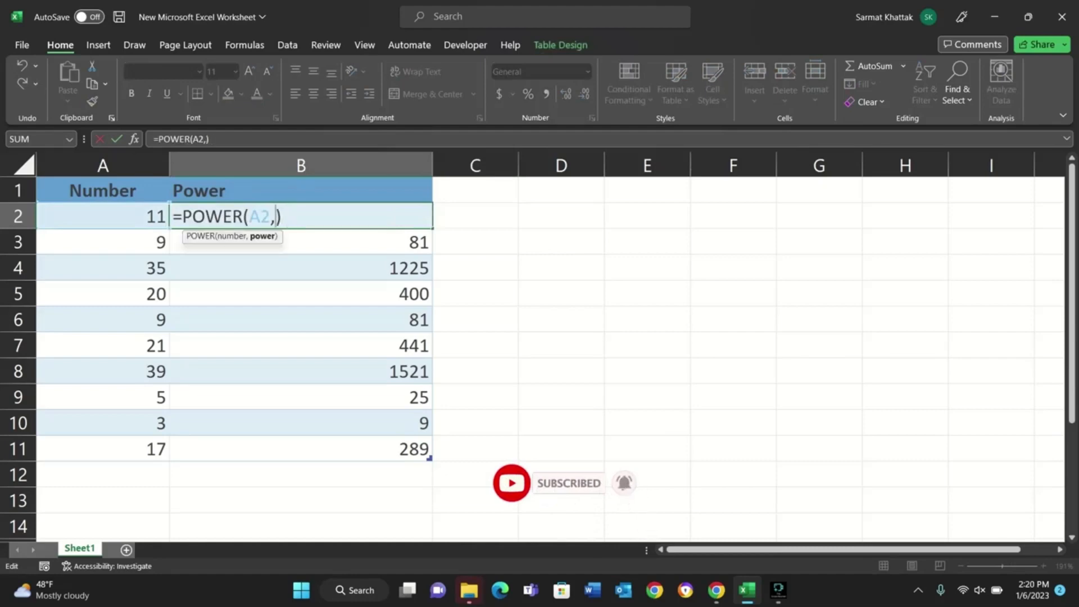
{"action": "type", "text": "-2"}
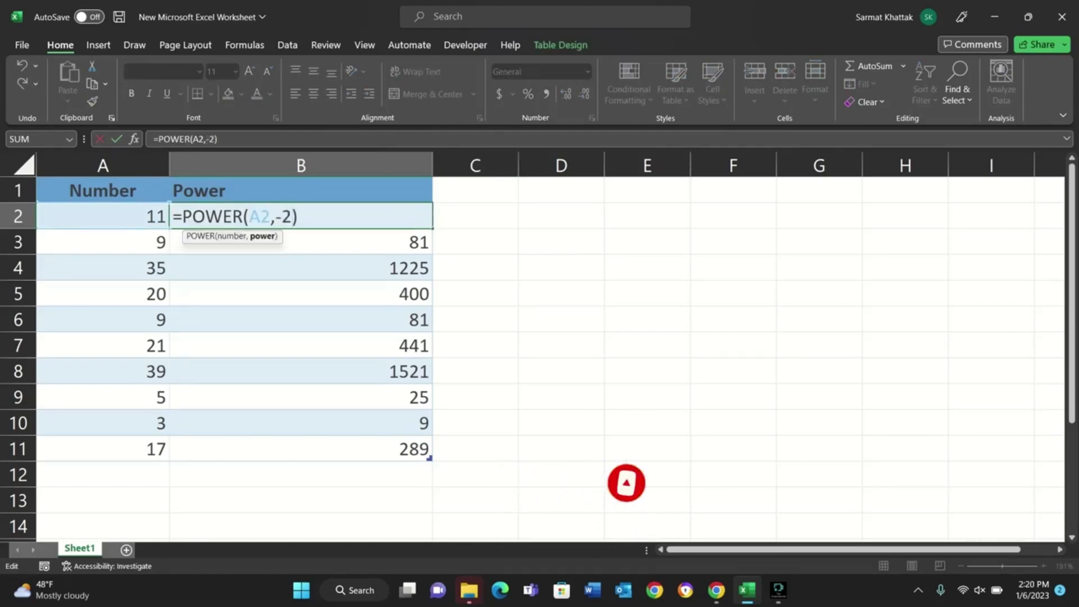
{"action": "key", "text": "Return"}
{"action": "left_click", "coordinate": [300, 216]}
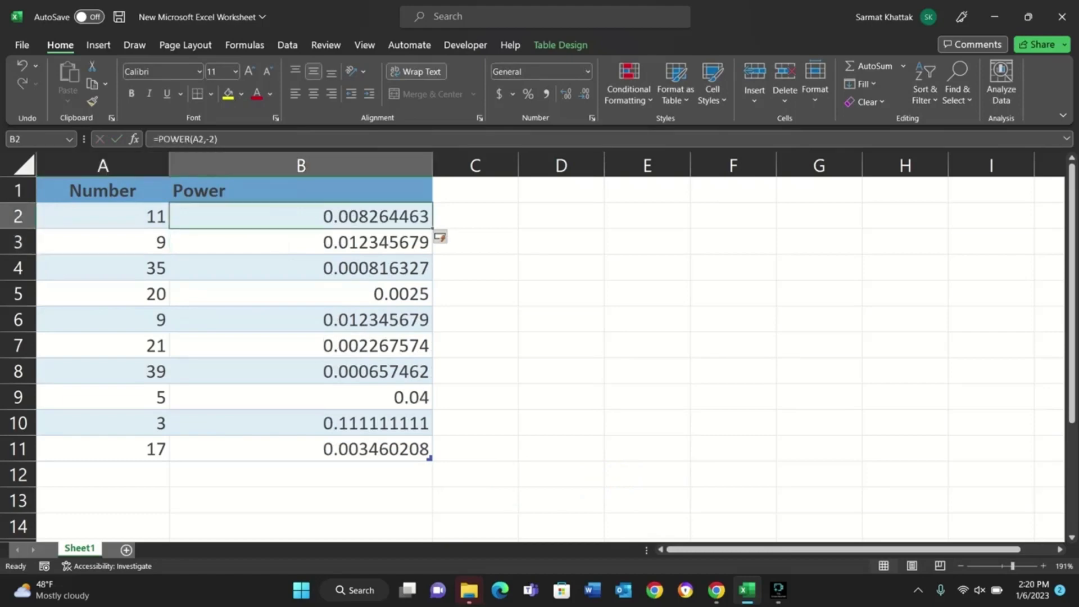
{"action": "left_click", "coordinate": [103, 217]}
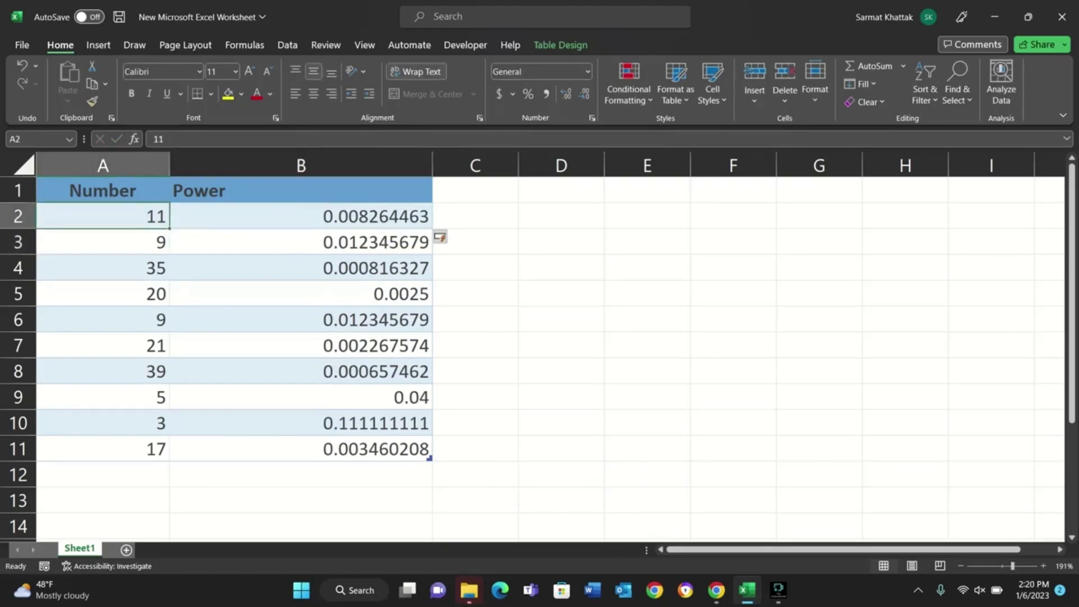
{"action": "double_click", "coordinate": [314, 216]}
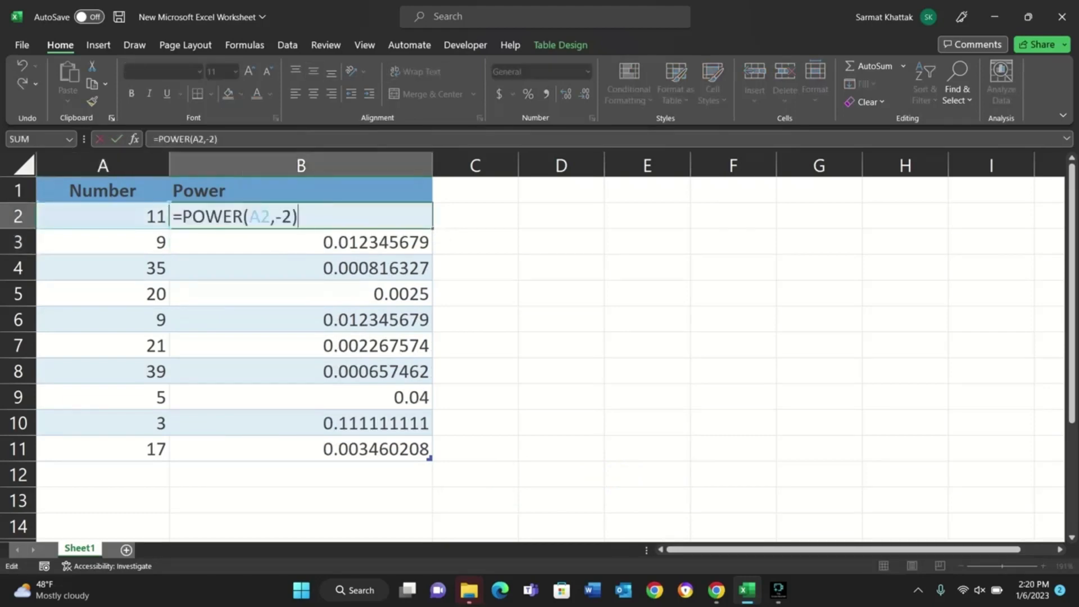
{"action": "key", "text": "Return"}
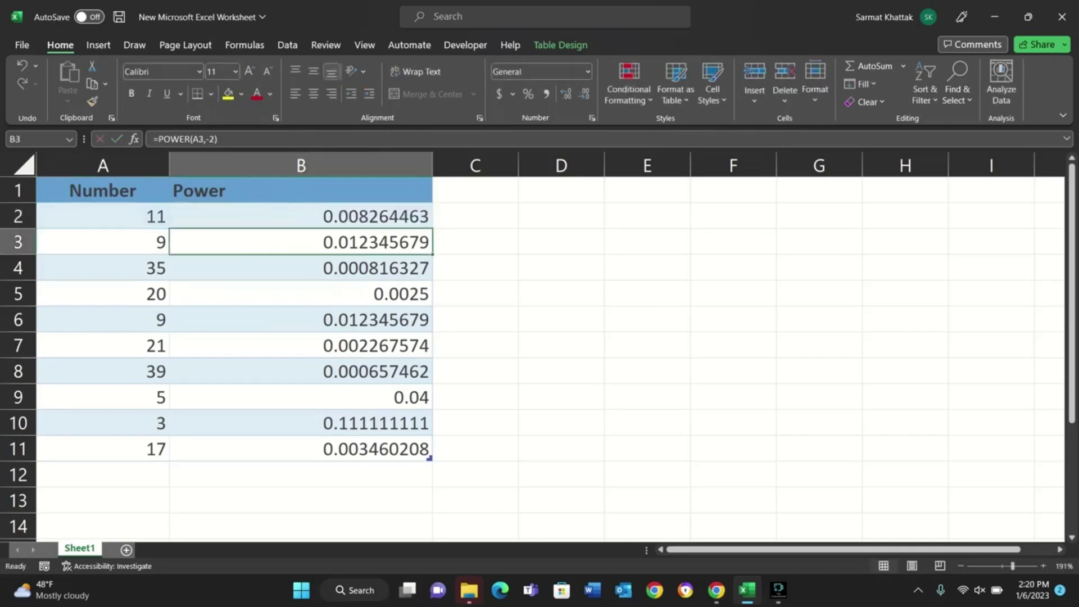
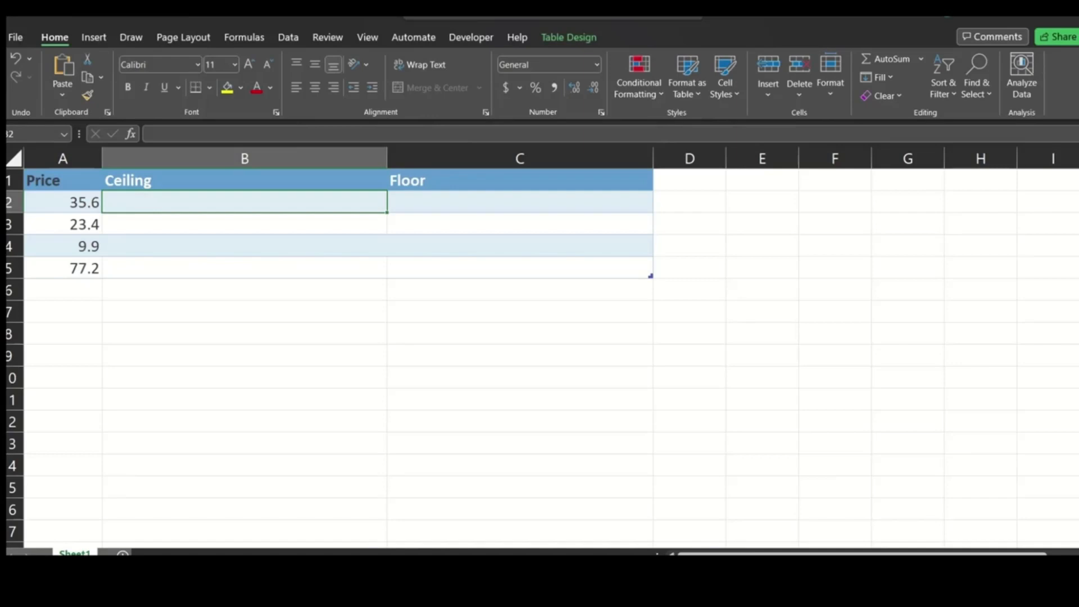
Enter =CEILING(A2,5) in cell B2 so the Ceiling column rounds each price up to a multiple of 5.
{"action": "left_click", "coordinate": [63, 203]}
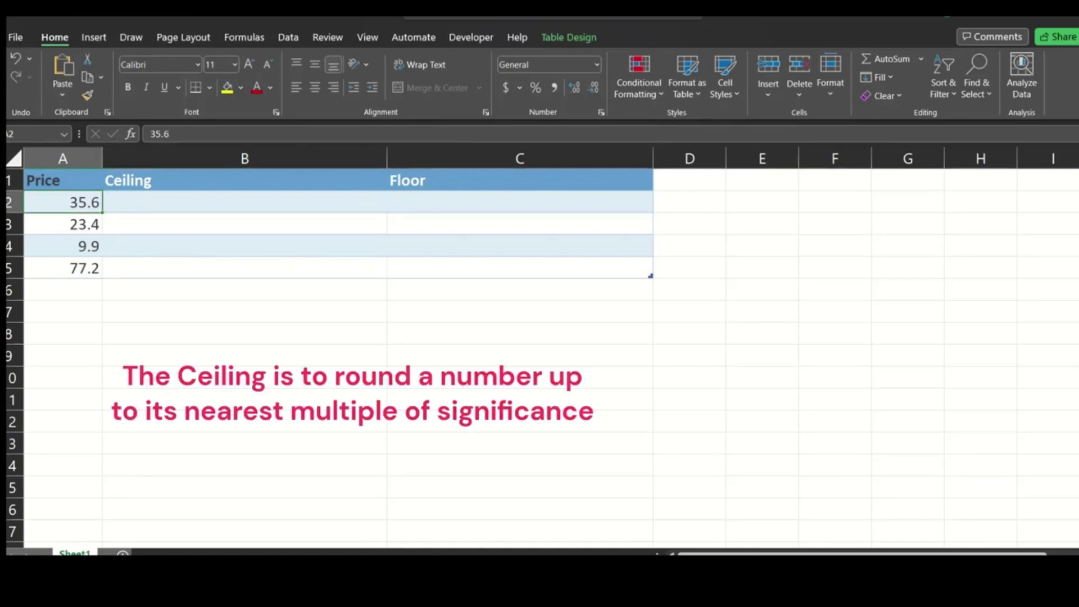
{"action": "left_click", "coordinate": [244, 202]}
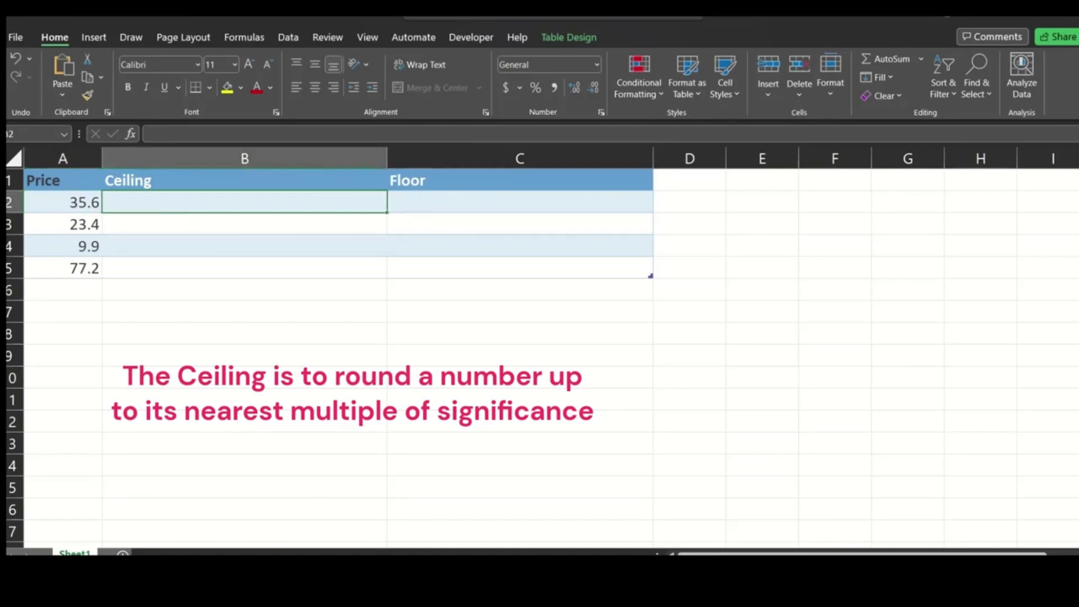
{"action": "left_click", "coordinate": [63, 203]}
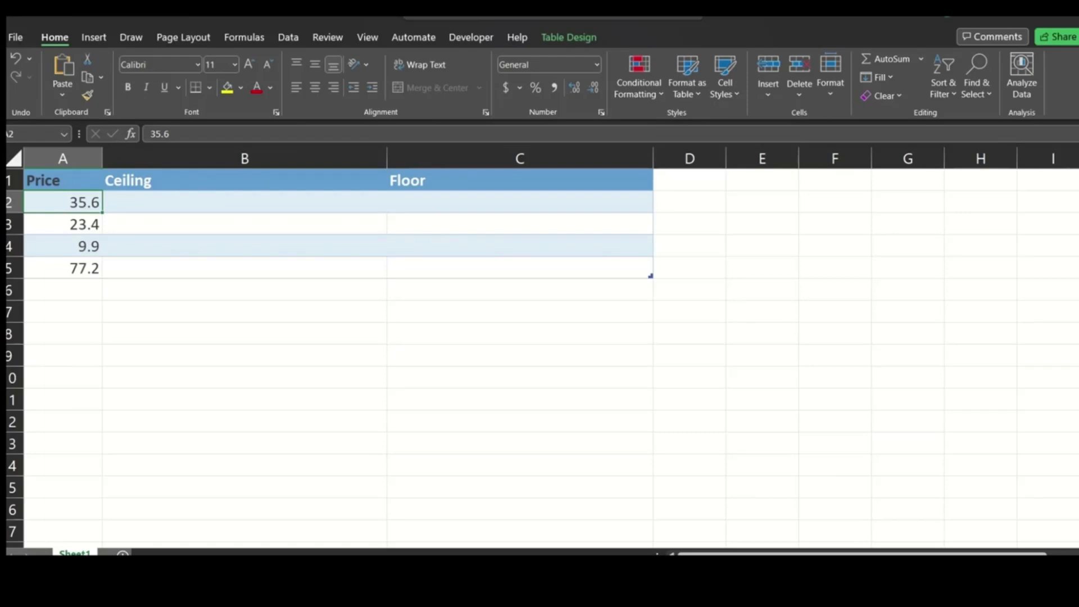
{"action": "left_click", "coordinate": [244, 203]}
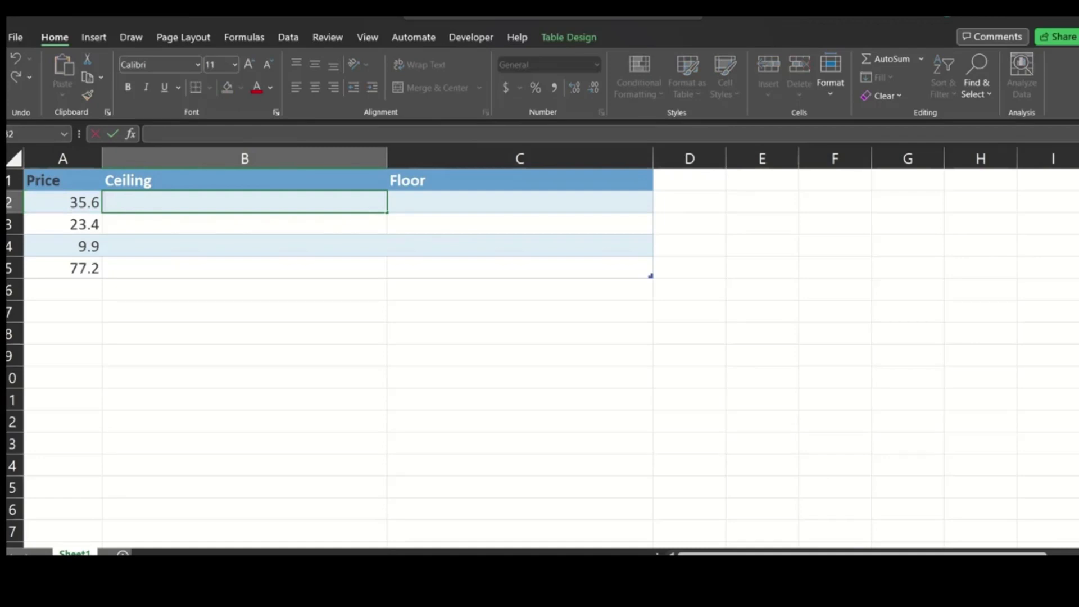
{"action": "type", "text": "="}
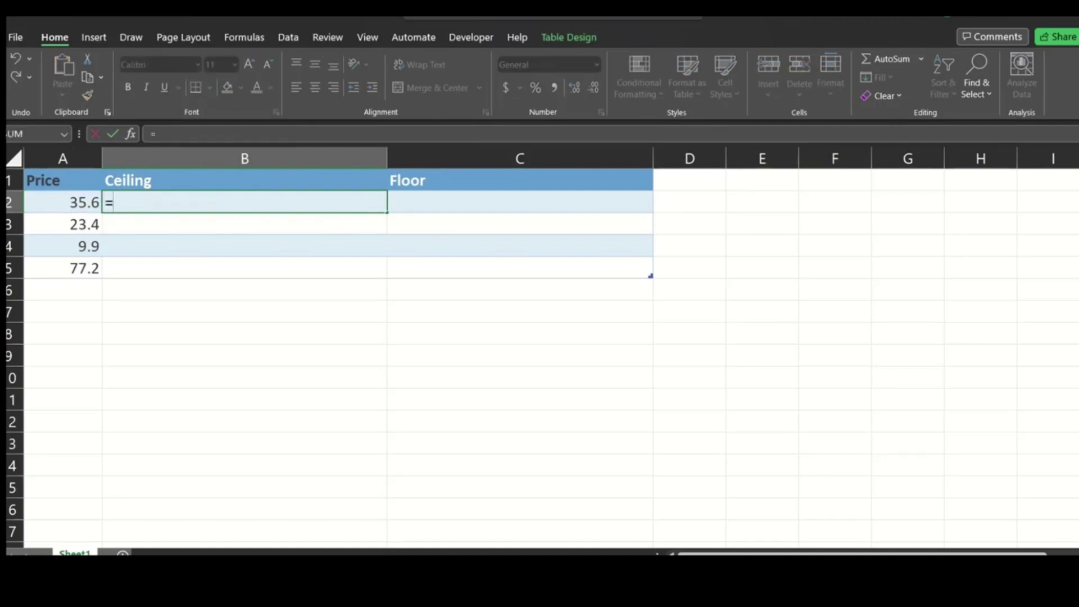
{"action": "type", "text": "c"}
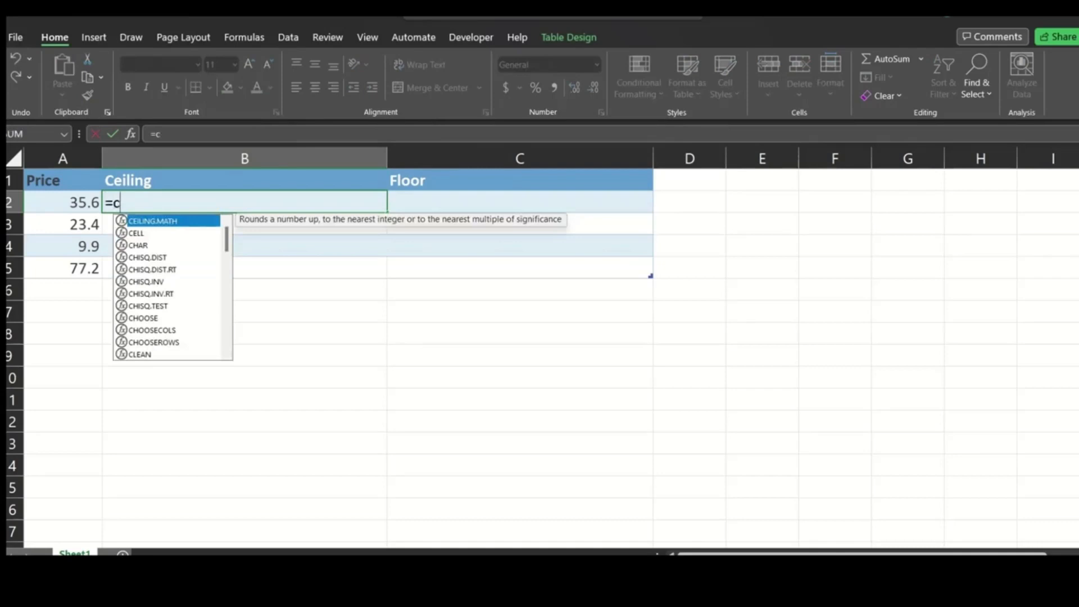
{"action": "type", "text": "eil"}
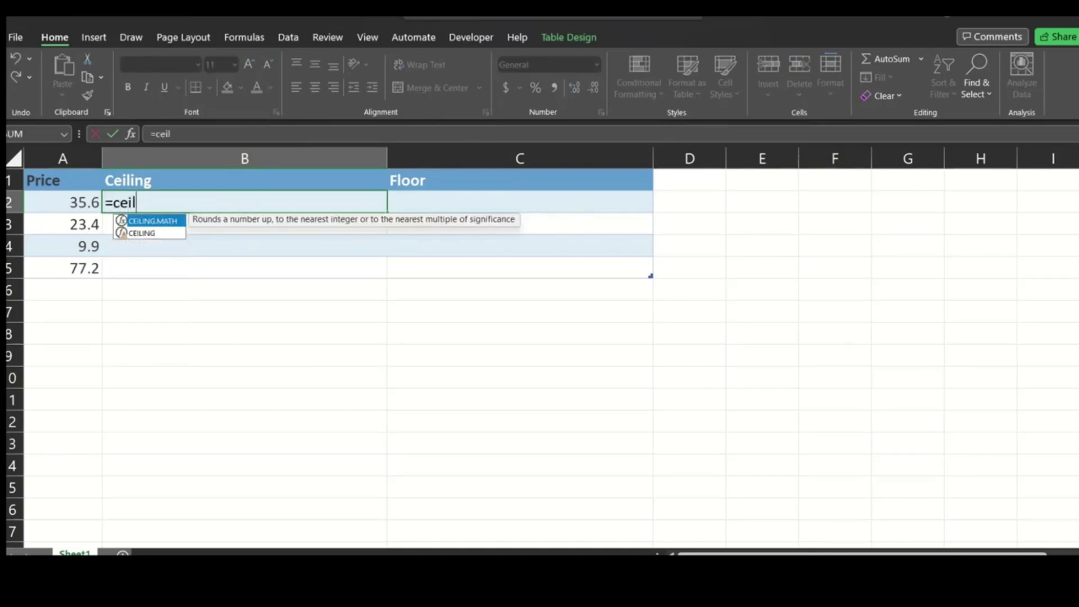
{"action": "key", "text": "Down"}
{"action": "key", "text": "Tab"}
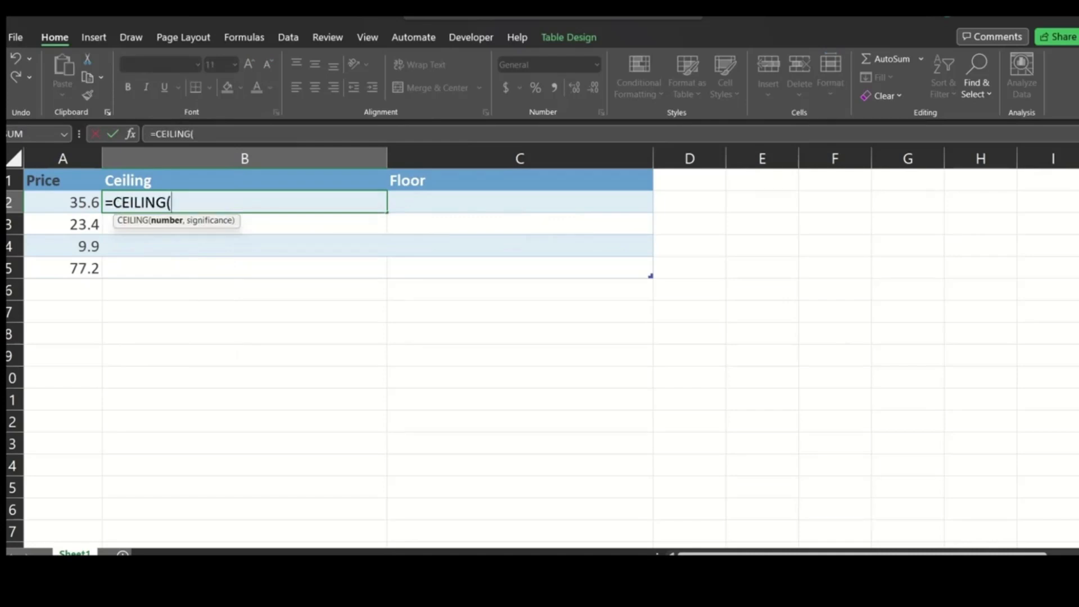
{"action": "type", "text": "a2,"}
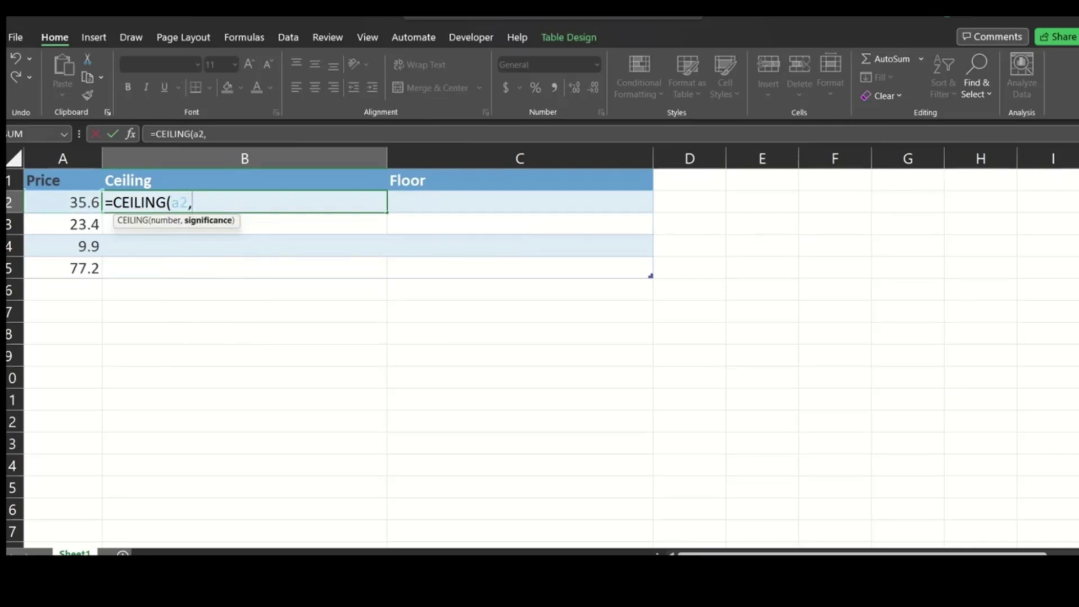
{"action": "type", "text": "5)"}
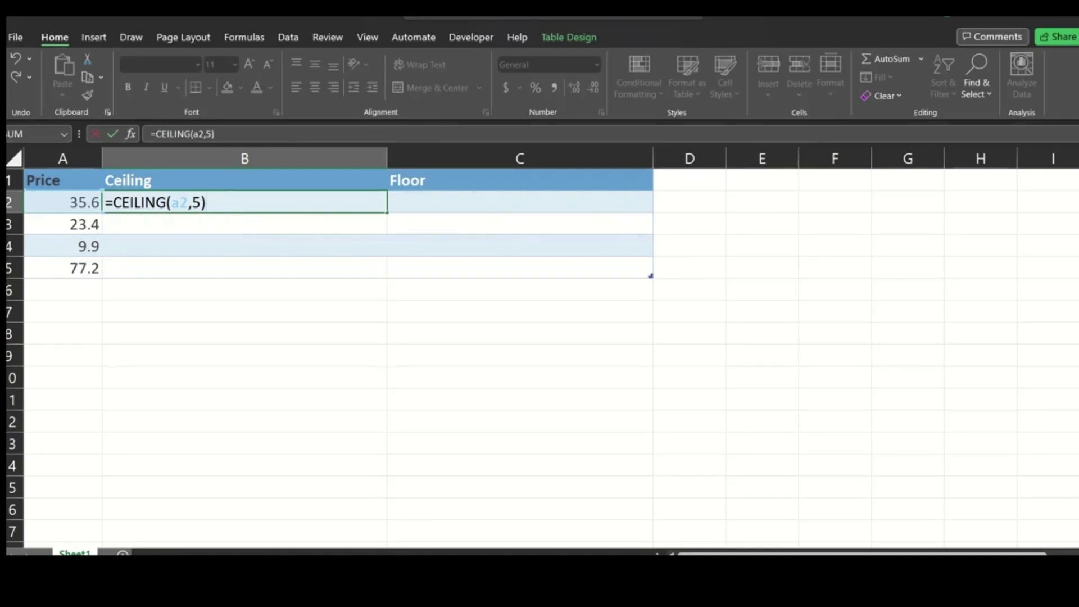
{"action": "key", "text": "Tab"}
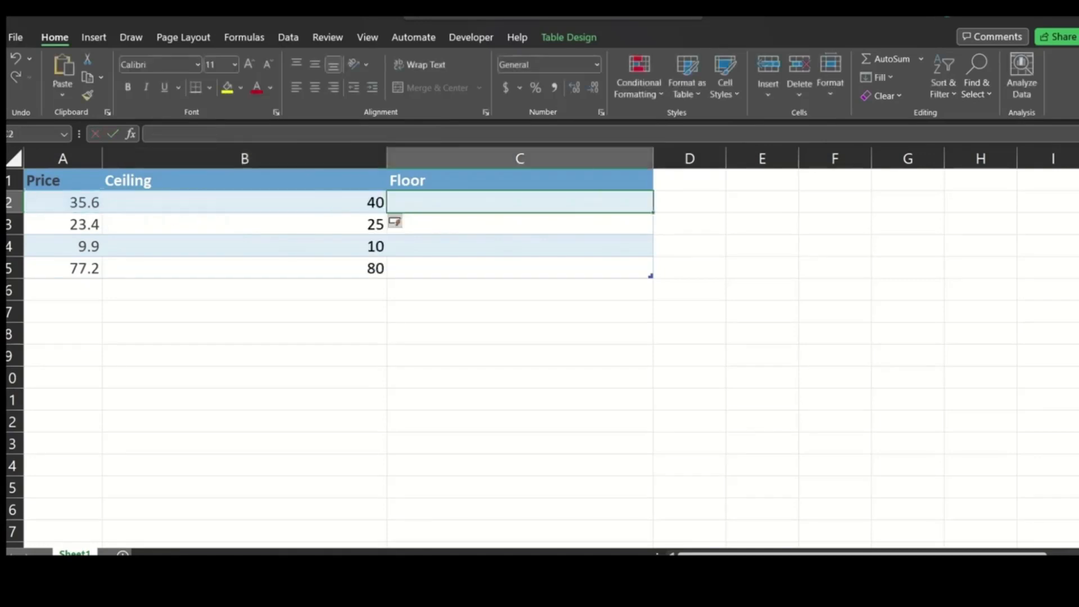
Compare each price in column A with its rounded-up result and formula in the Ceiling column.
{"action": "left_click", "coordinate": [245, 203]}
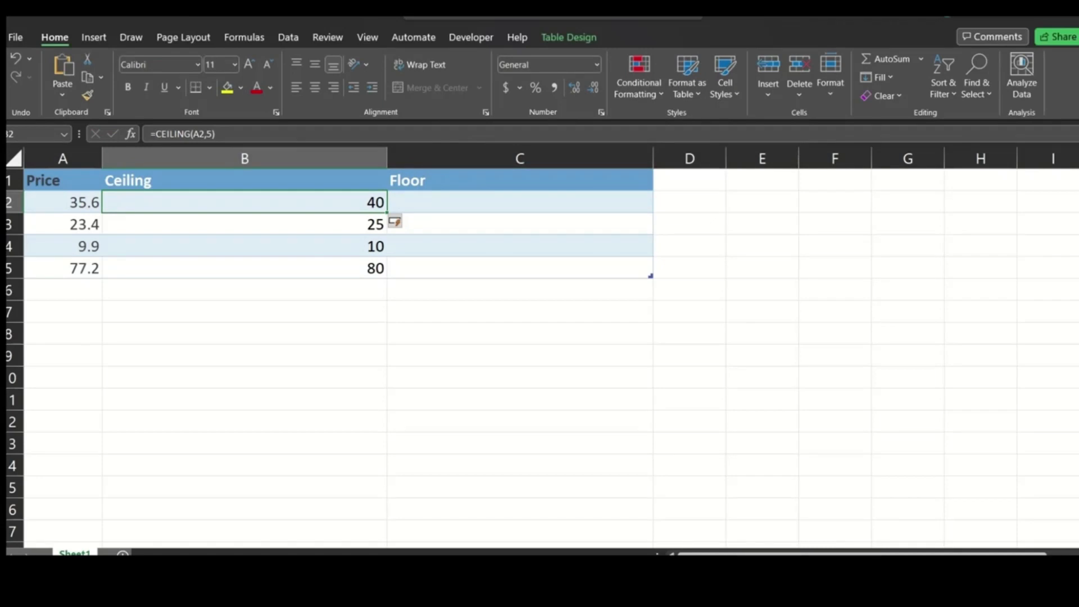
{"action": "left_click", "coordinate": [63, 224]}
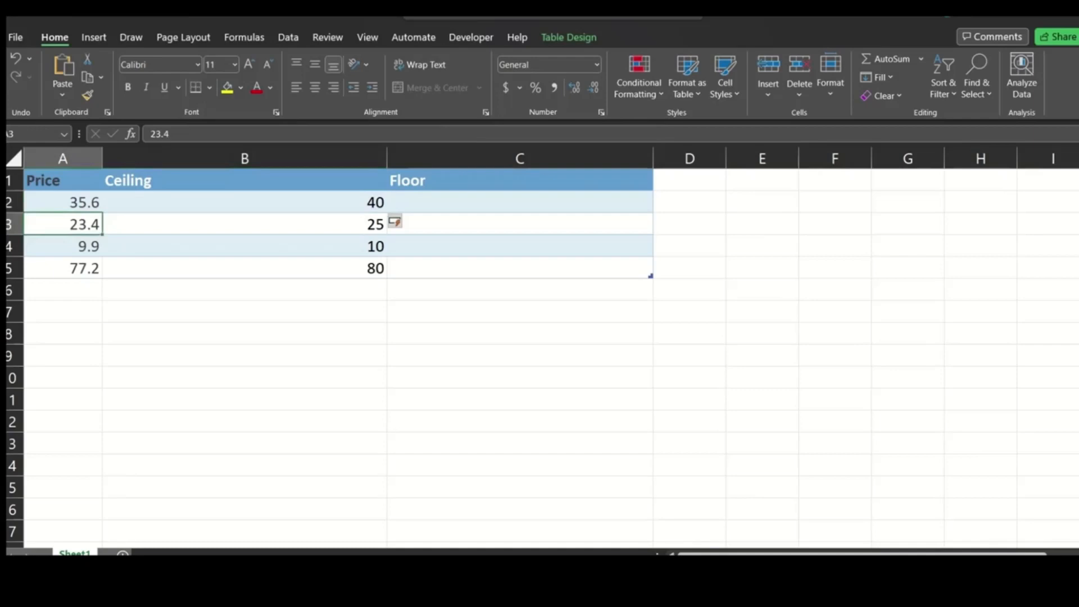
{"action": "left_click", "coordinate": [245, 224]}
{"action": "left_click", "coordinate": [63, 246]}
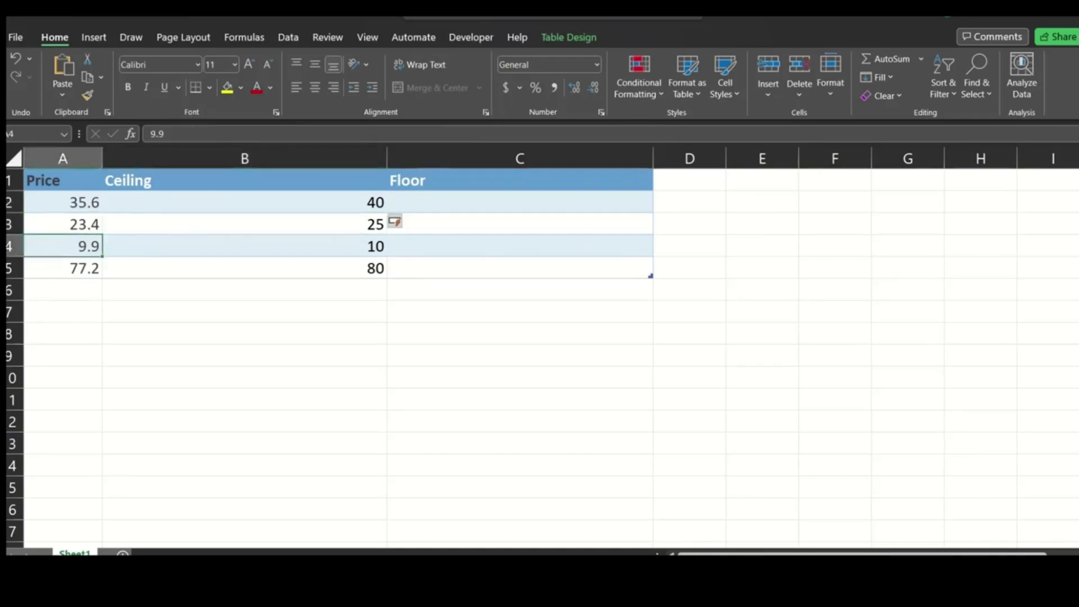
{"action": "left_click", "coordinate": [245, 246]}
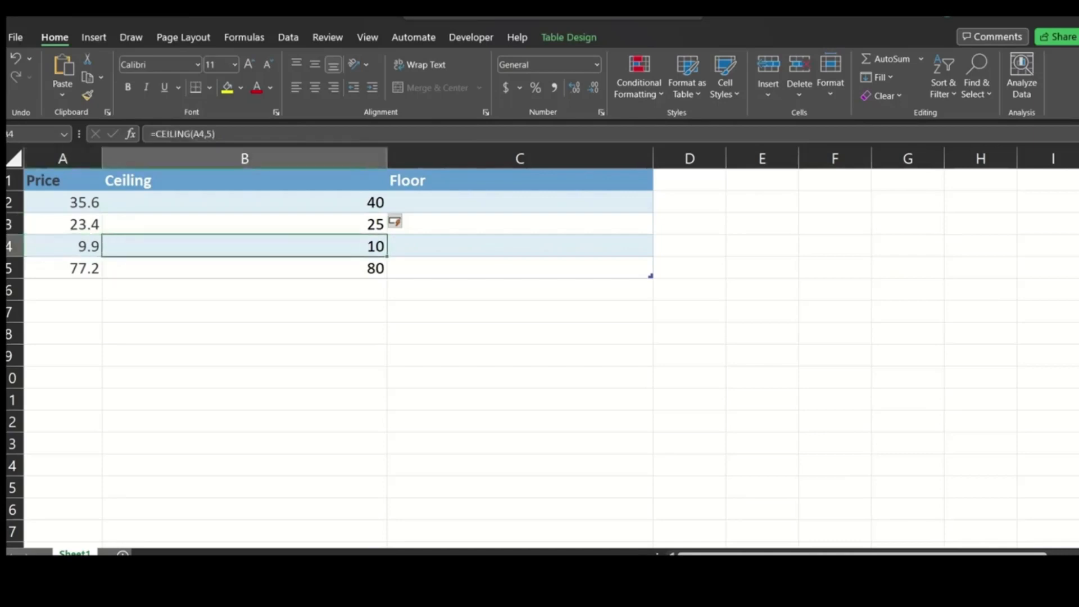
{"action": "left_click", "coordinate": [63, 268]}
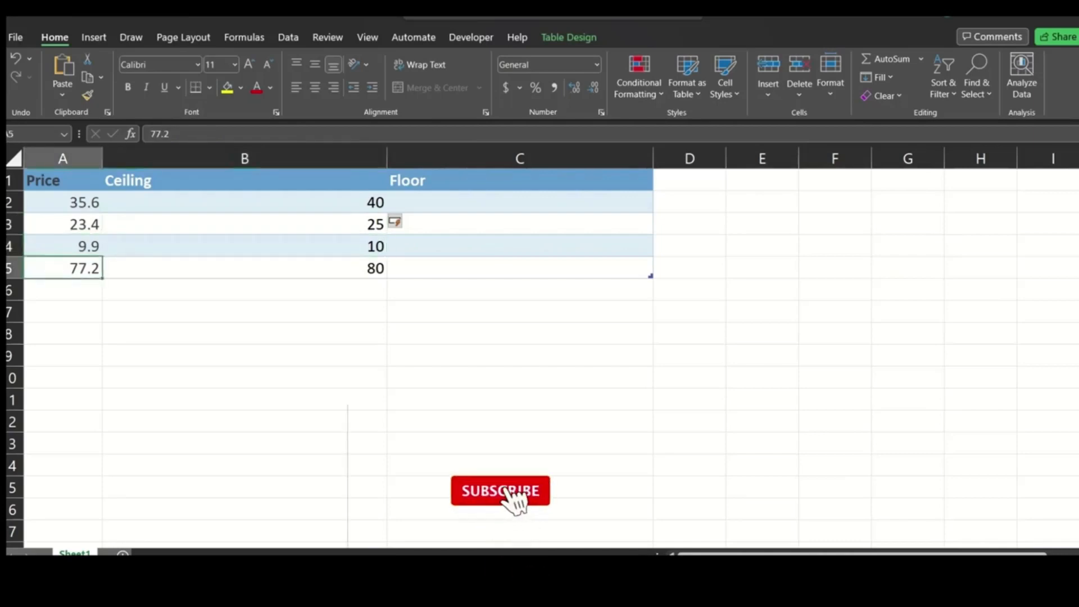
{"action": "left_click", "coordinate": [245, 268]}
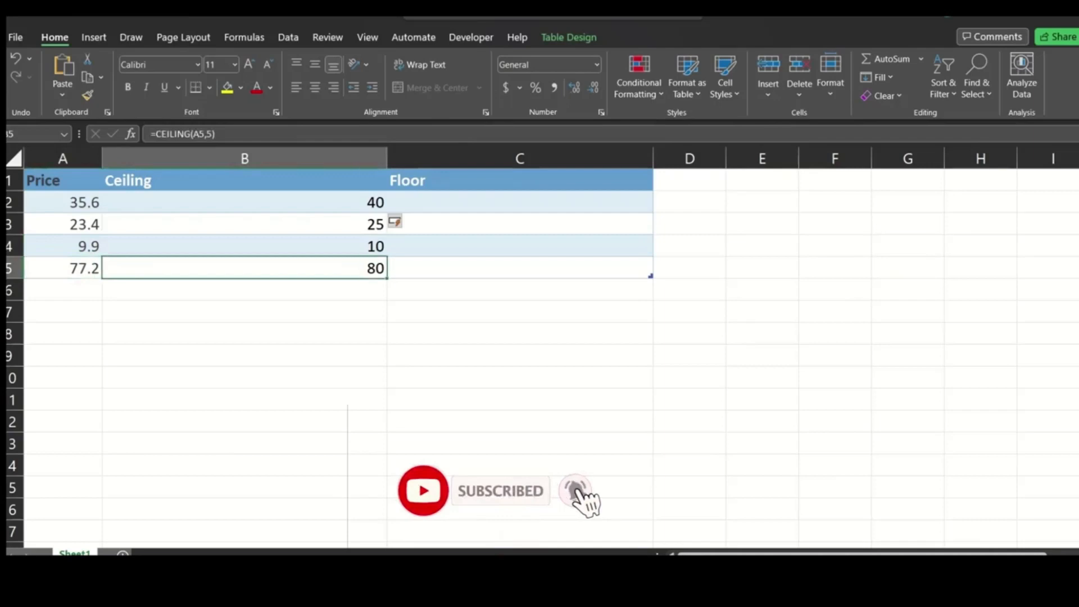
Change the significance in the B2 CEILING formula to 3 for the Ceiling column.
{"action": "left_click", "coordinate": [244, 202]}
{"action": "key", "text": "F2"}
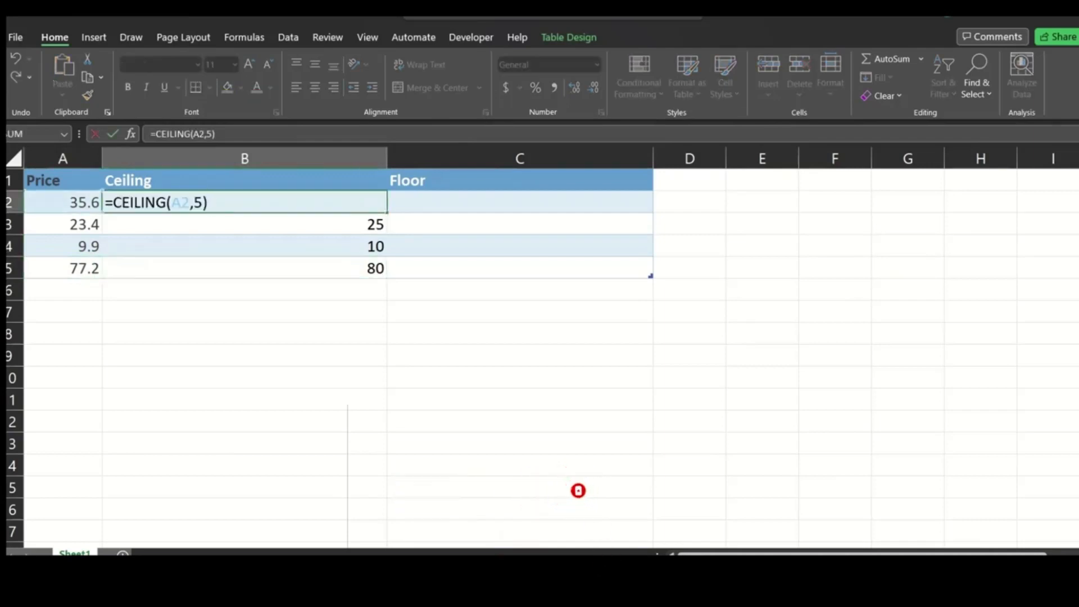
{"action": "key", "text": "Left"}
{"action": "key", "text": "BackSpace"}
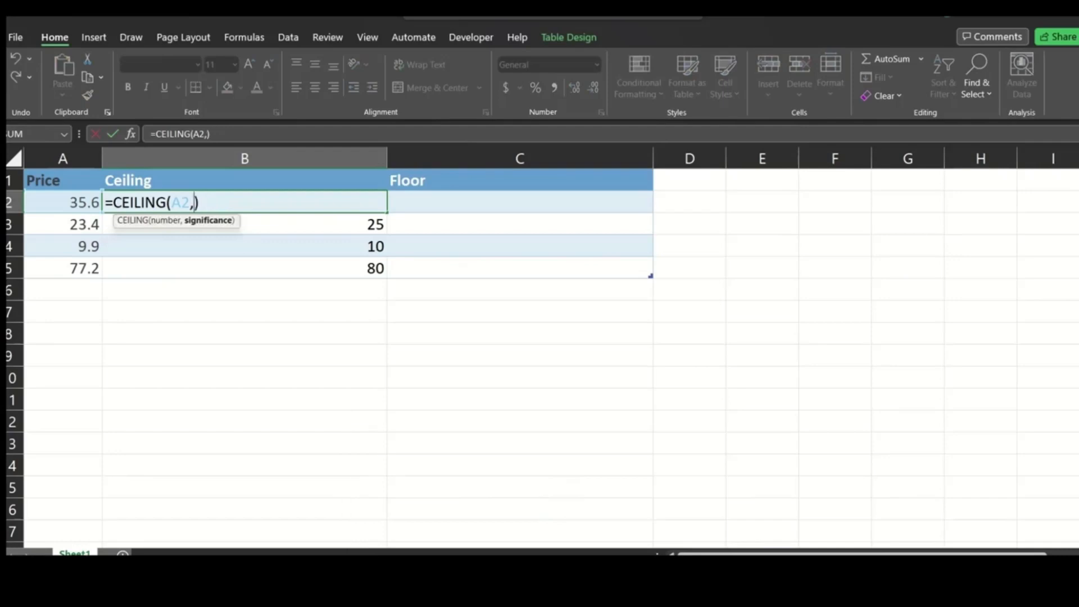
{"action": "type", "text": "3"}
{"action": "key", "text": "Tab"}
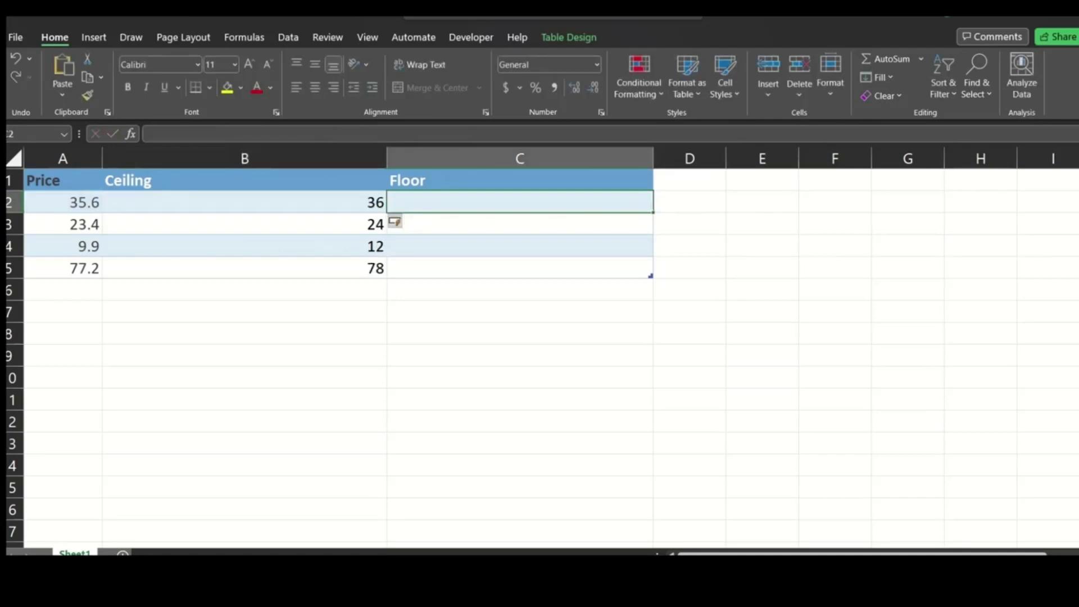
{"action": "left_click", "coordinate": [63, 202]}
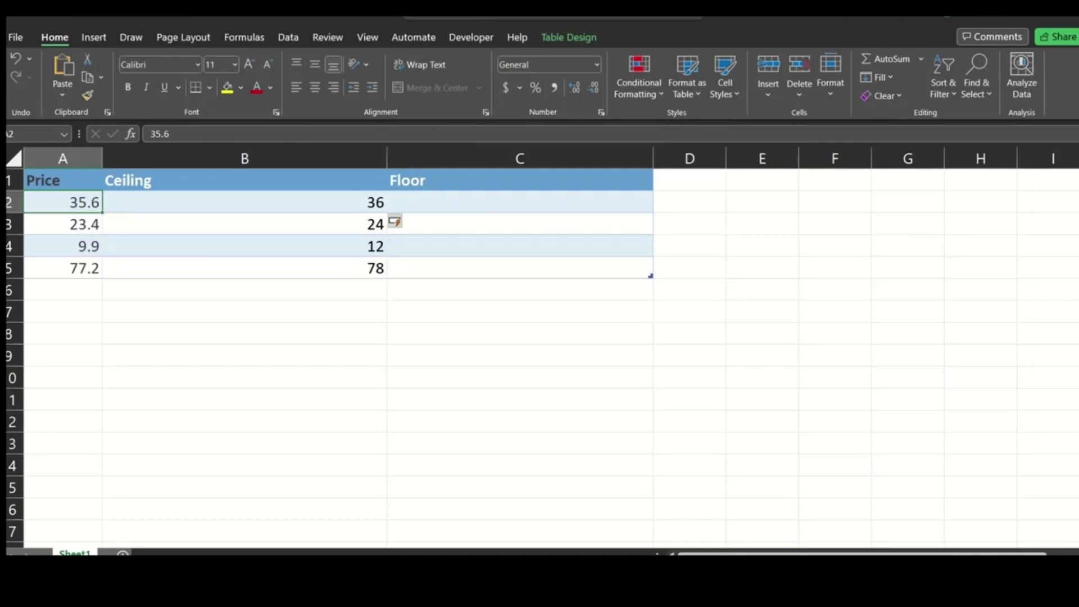
{"action": "left_click", "coordinate": [245, 268]}
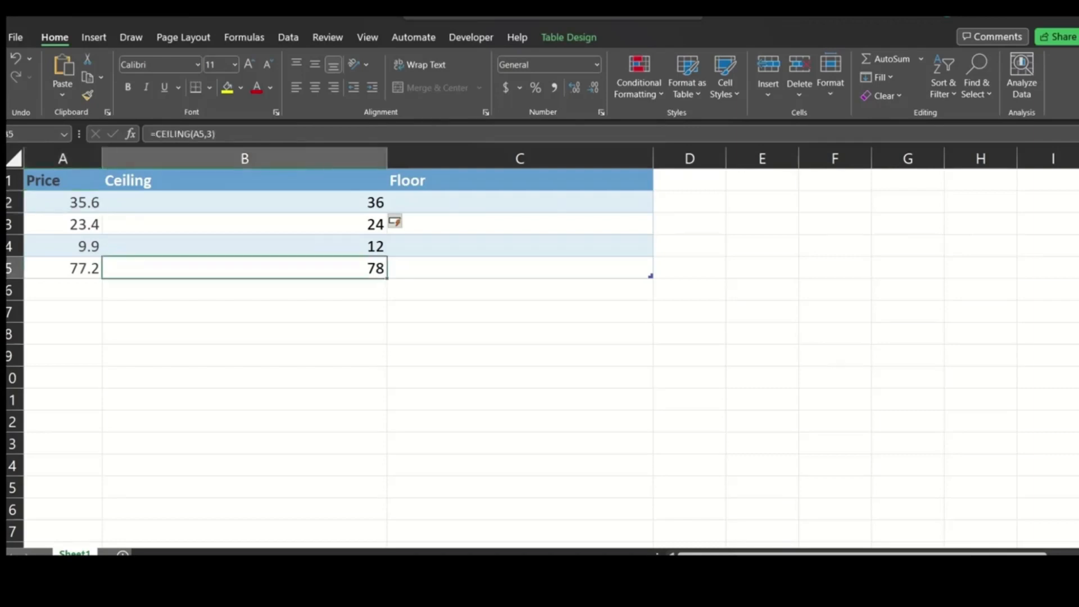
Enter =FLOOR(A2,3) in cell C2 so the Floor column rounds each price down to a multiple of 3.
{"action": "left_click", "coordinate": [520, 202]}
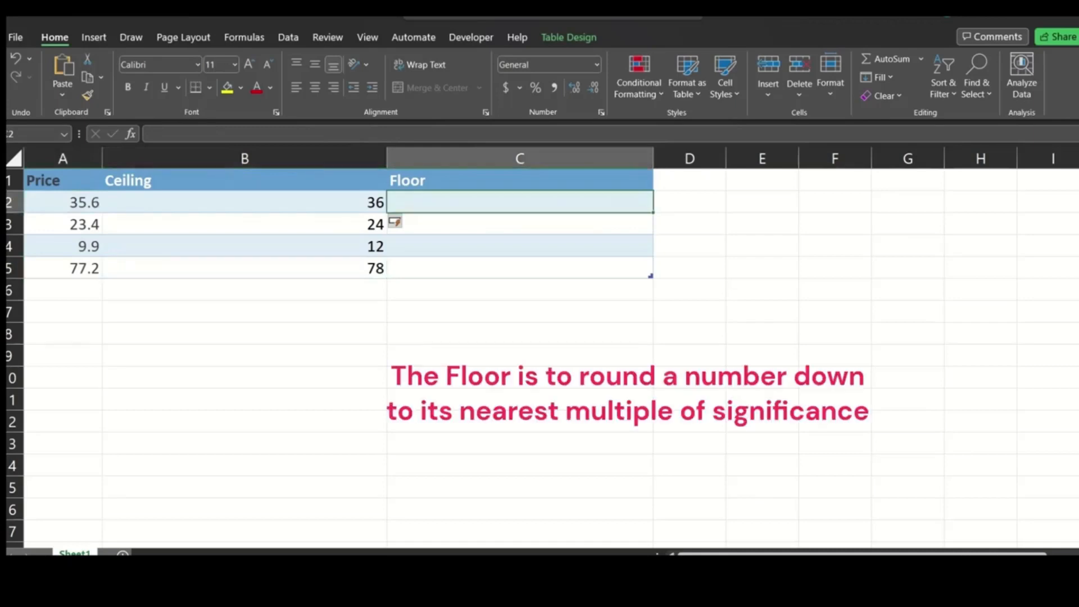
{"action": "left_click", "coordinate": [245, 202]}
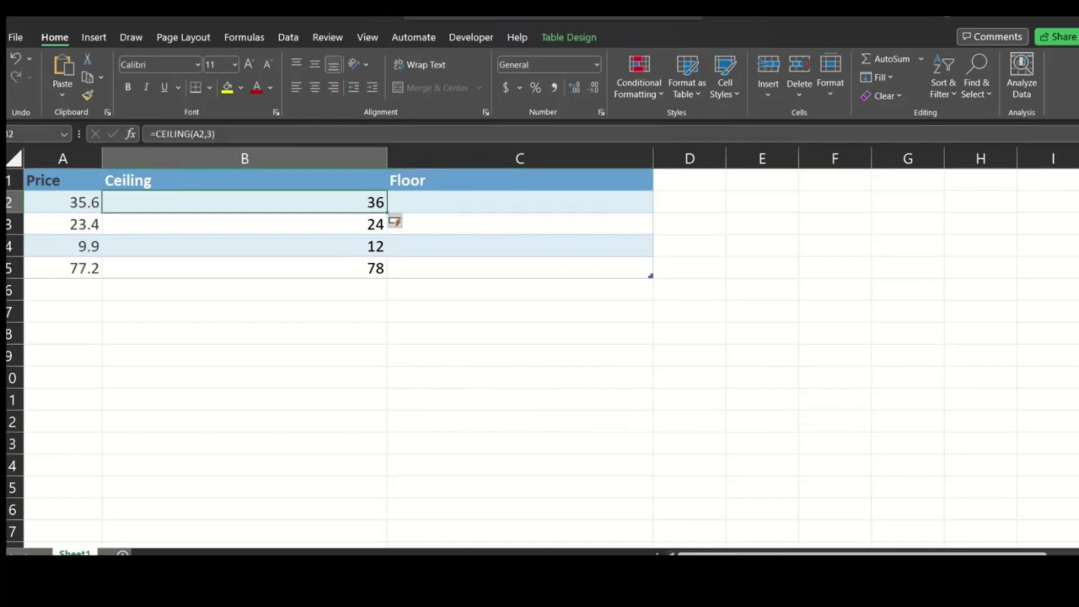
{"action": "left_click", "coordinate": [520, 202]}
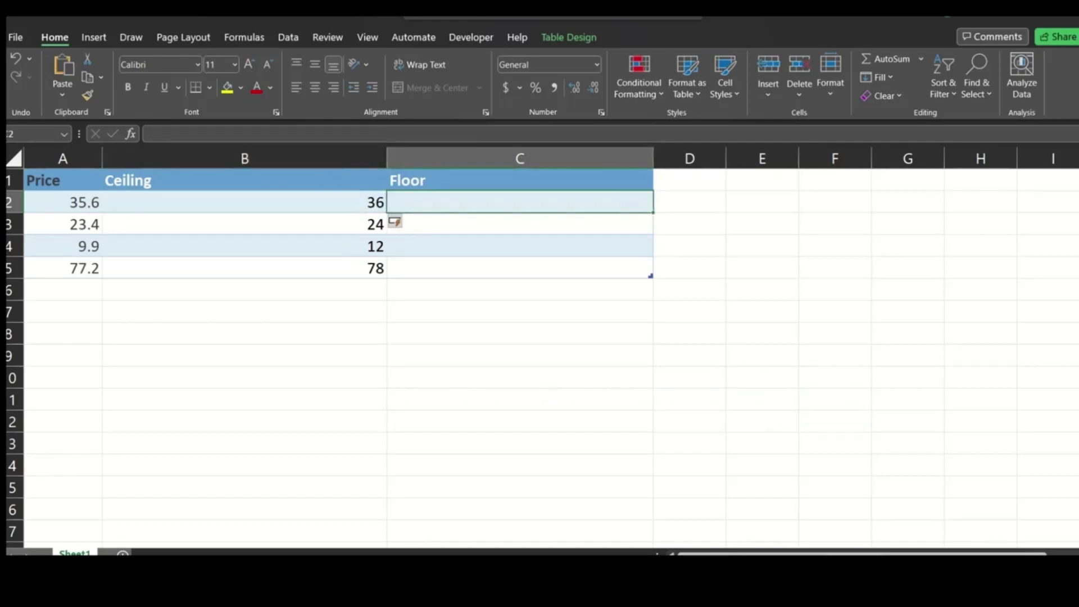
{"action": "type", "text": "="}
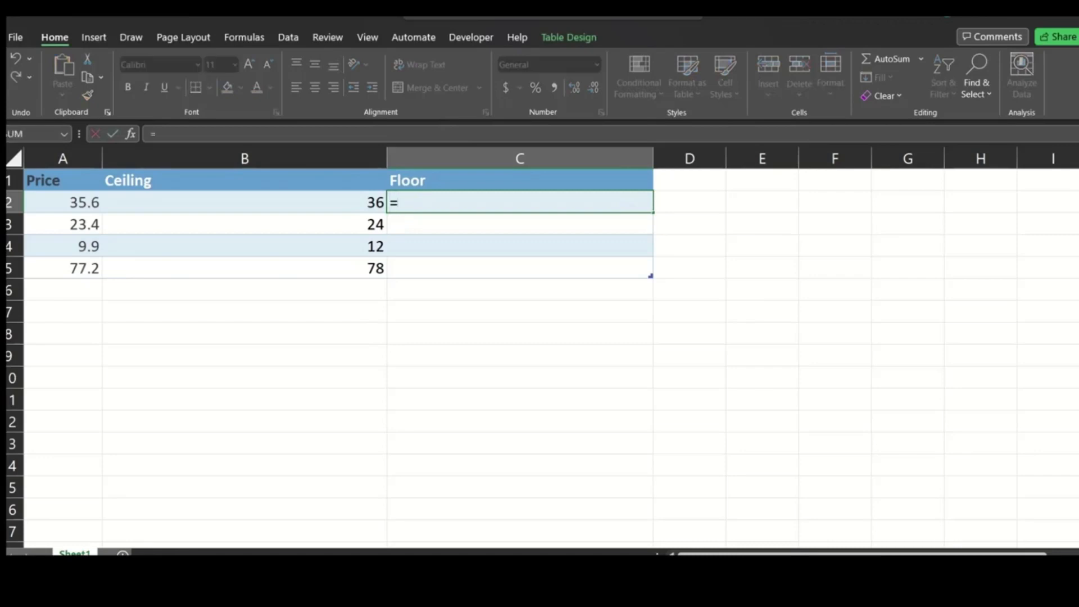
{"action": "type", "text": "floo"}
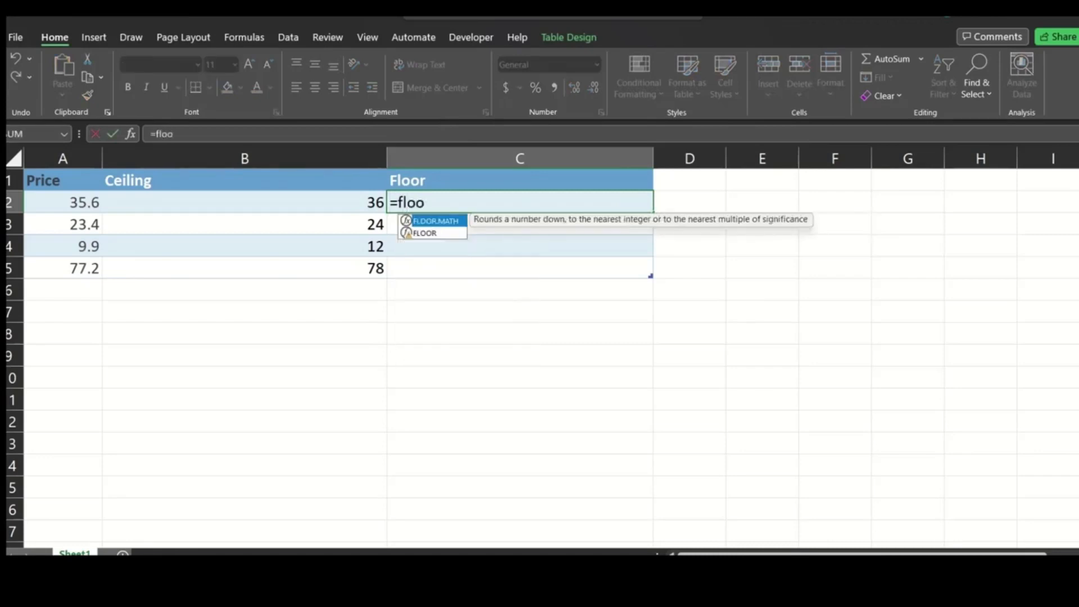
{"action": "key", "text": "Down"}
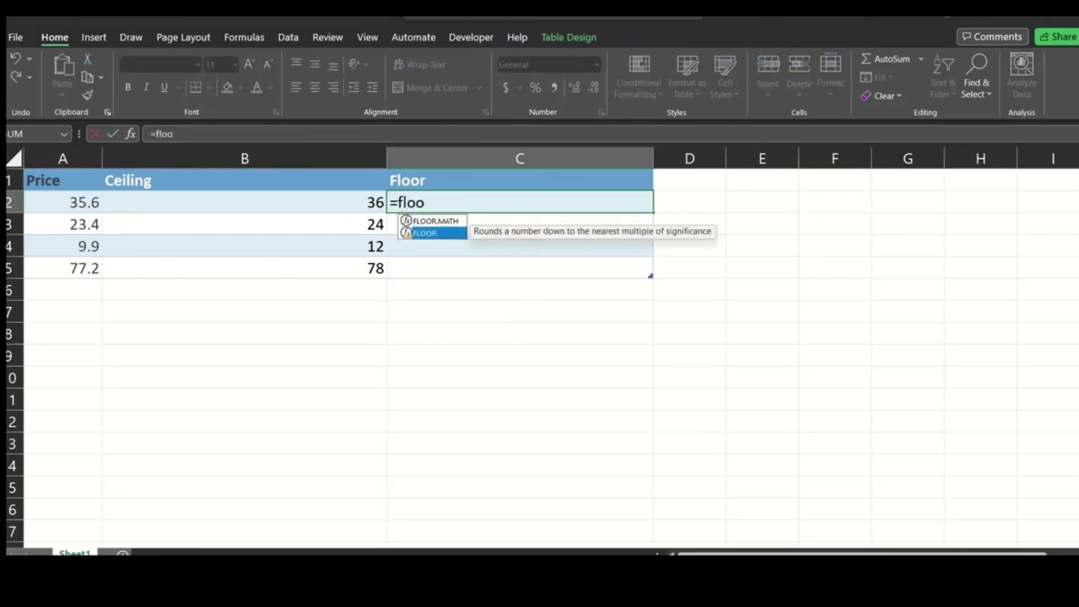
{"action": "key", "text": "Tab"}
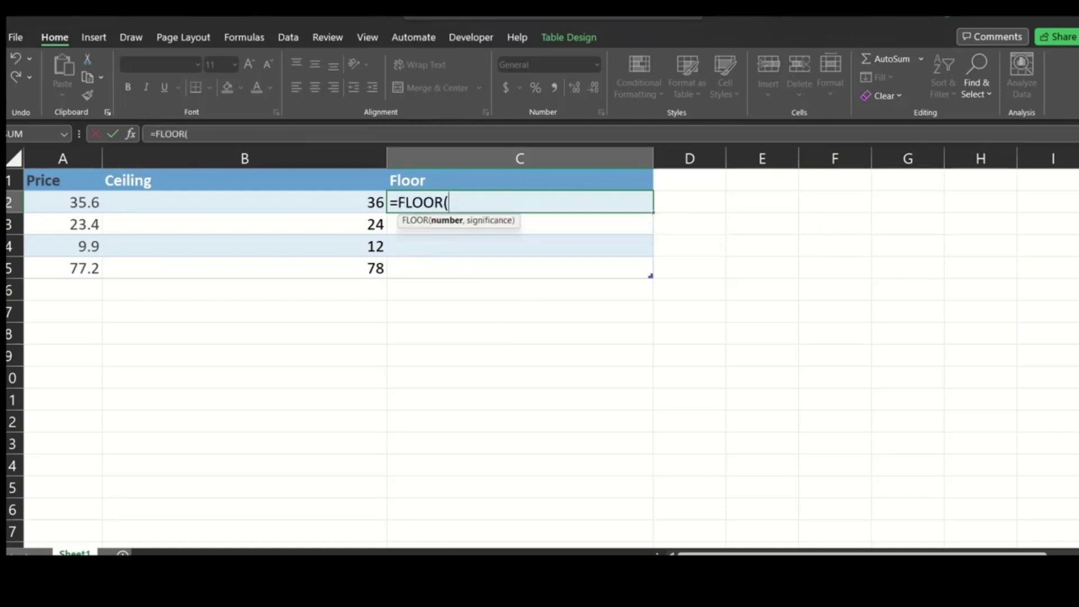
{"action": "type", "text": "a2,3"}
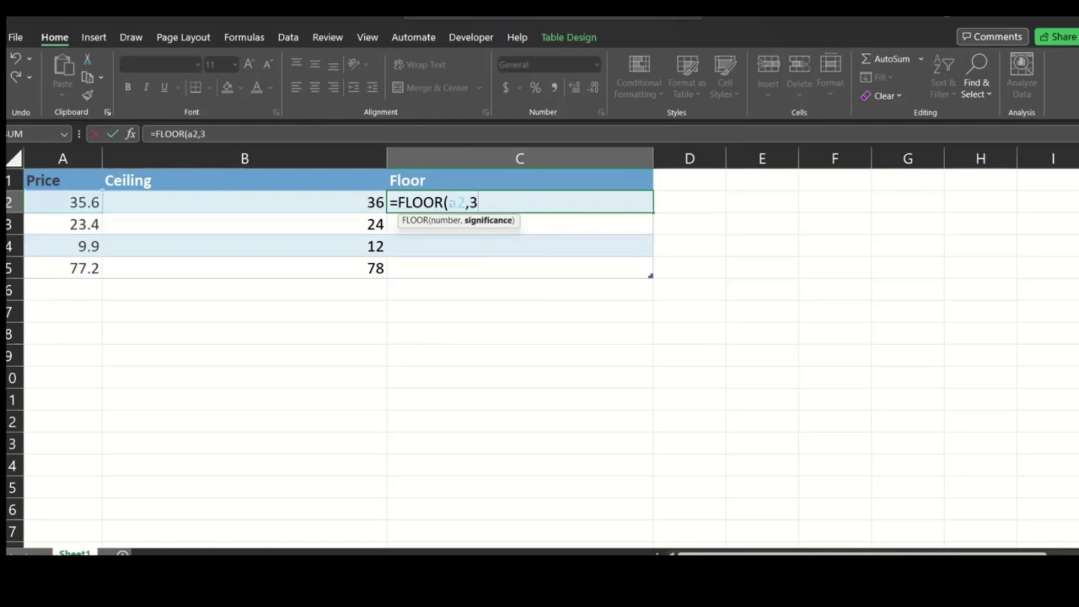
{"action": "type", "text": ")"}
{"action": "key", "text": "Tab"}
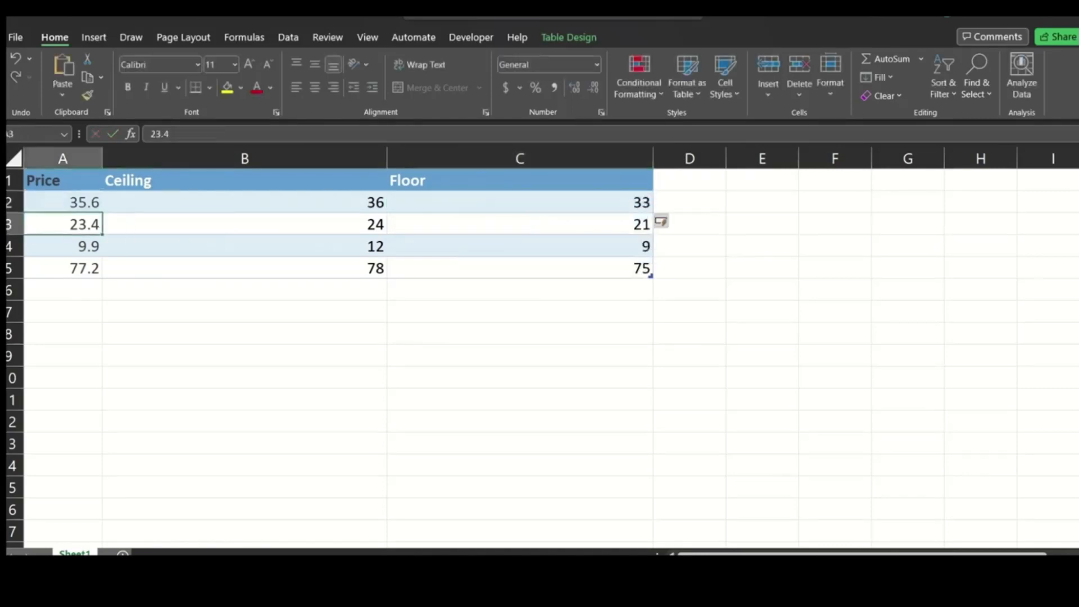
Compare the first two prices with their rounded-down results and formulas in the Floor column.
{"action": "left_click", "coordinate": [520, 202]}
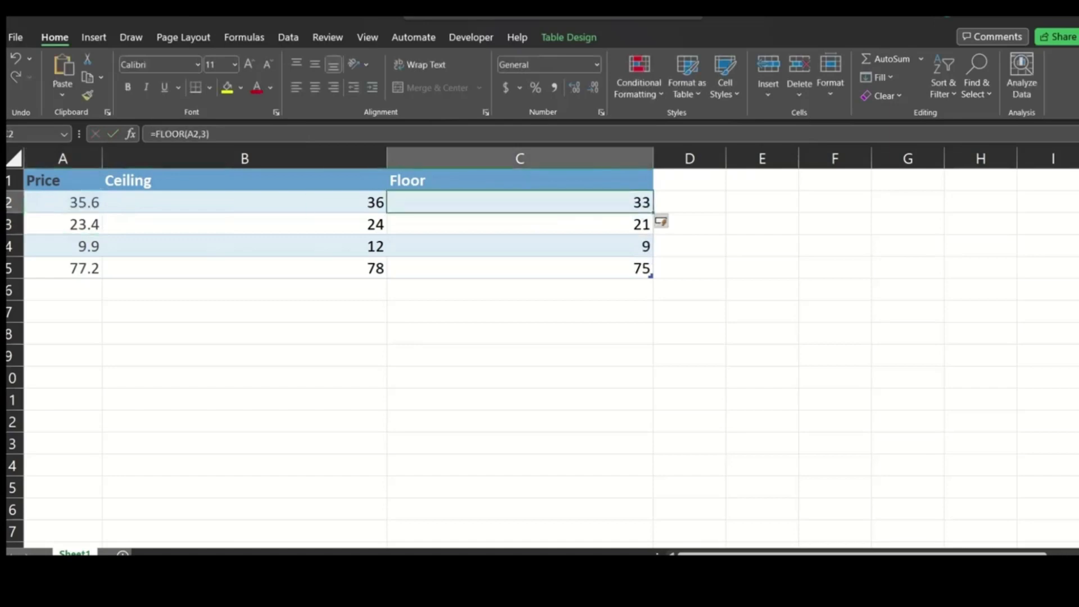
{"action": "left_click", "coordinate": [63, 202]}
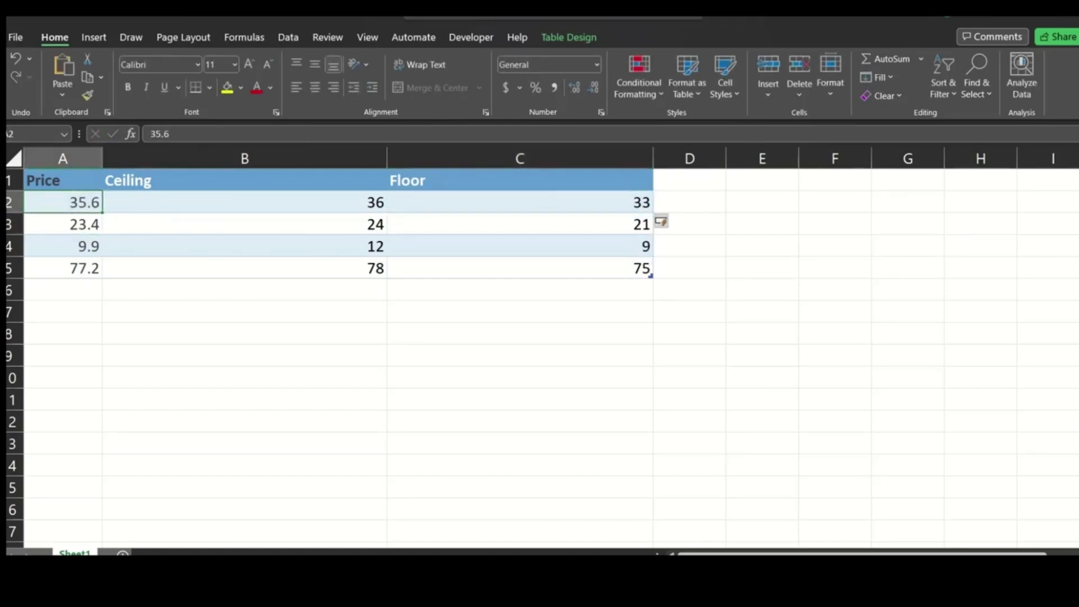
{"action": "left_click", "coordinate": [62, 224]}
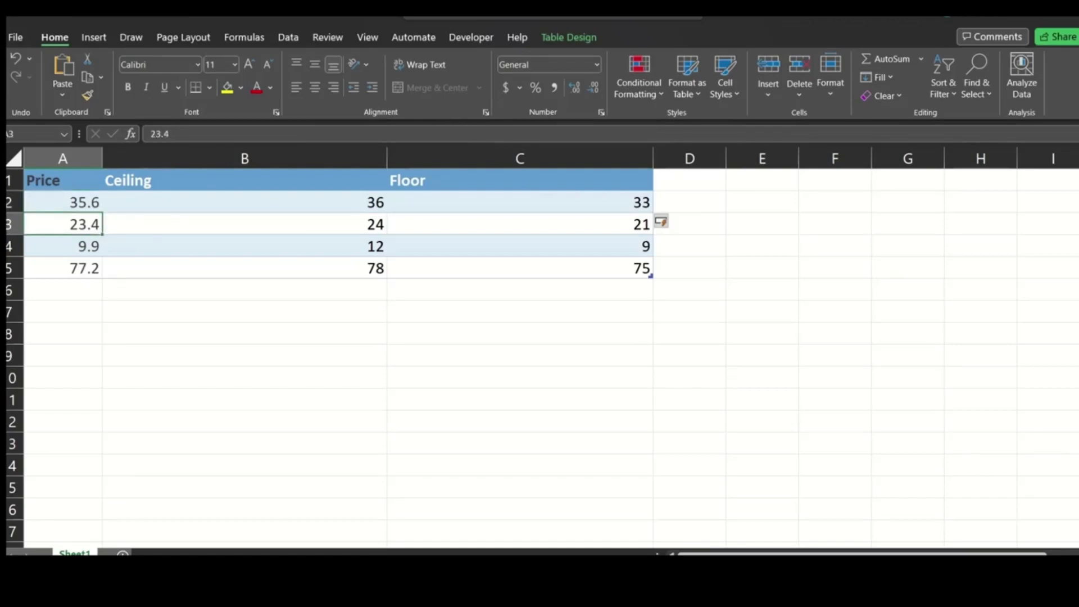
{"action": "left_click", "coordinate": [520, 224]}
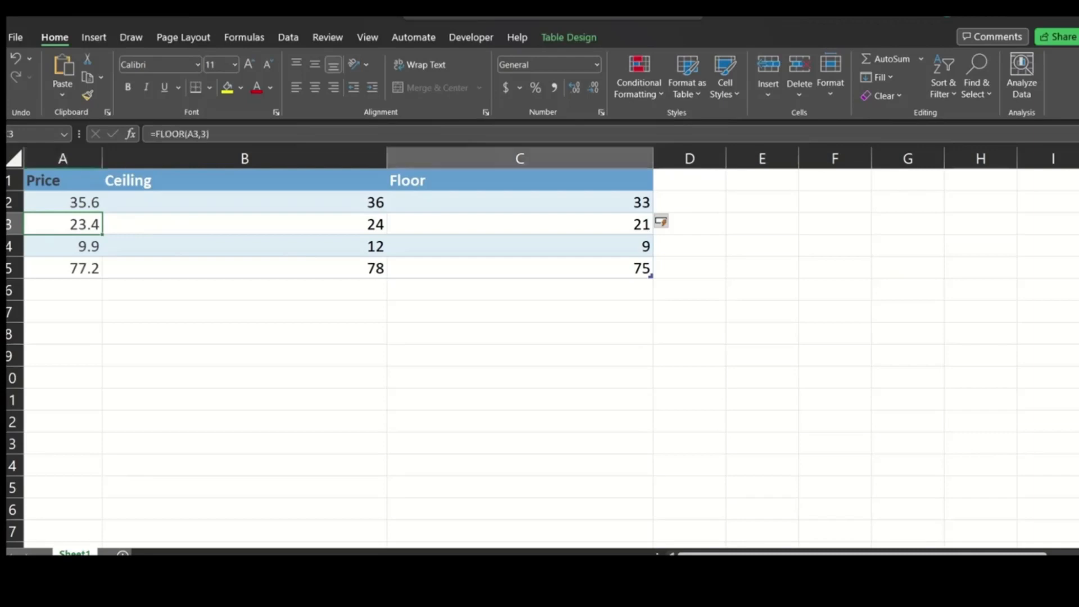
Compare the last two prices in column A with their rounded-down results in the Floor column.
{"action": "left_click", "coordinate": [63, 246]}
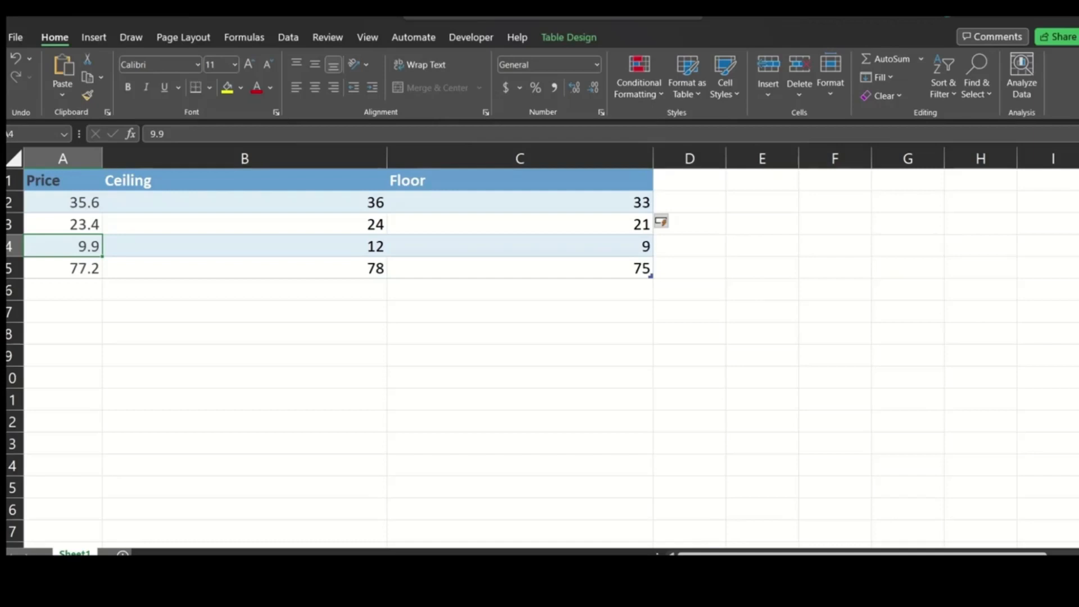
{"action": "left_click", "coordinate": [63, 268]}
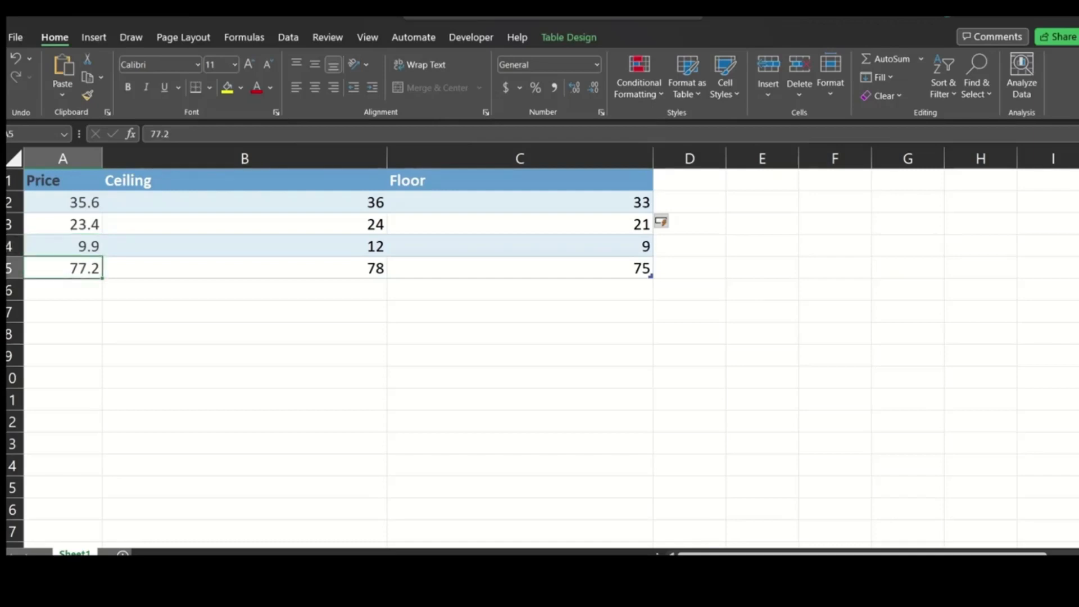
{"action": "left_click", "coordinate": [520, 269]}
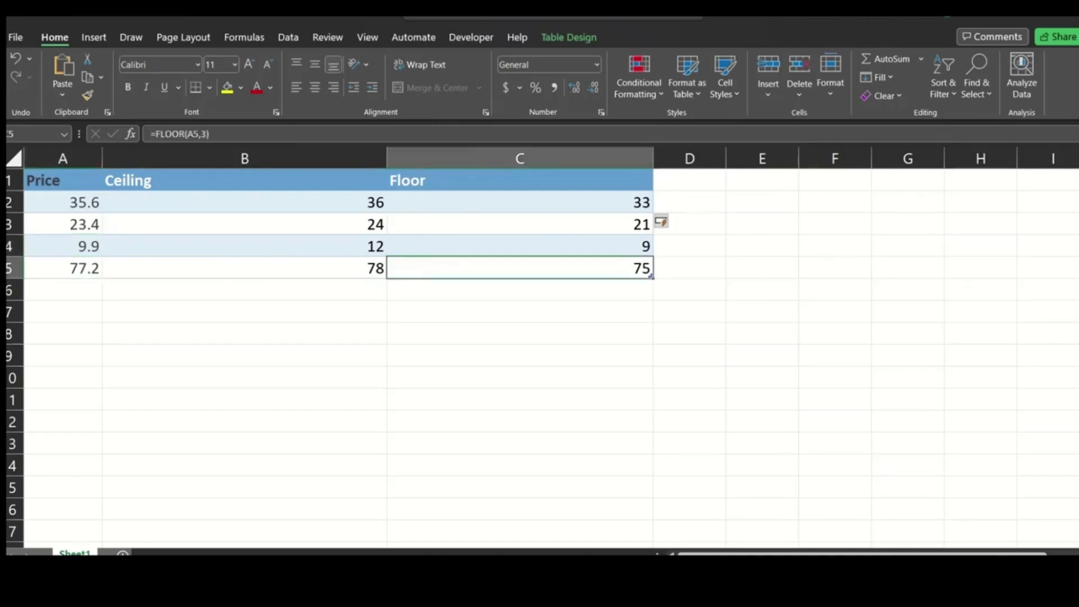
Change the significance in the C2 FLOOR formula to 5 for the Floor column.
{"action": "double_click", "coordinate": [519, 202]}
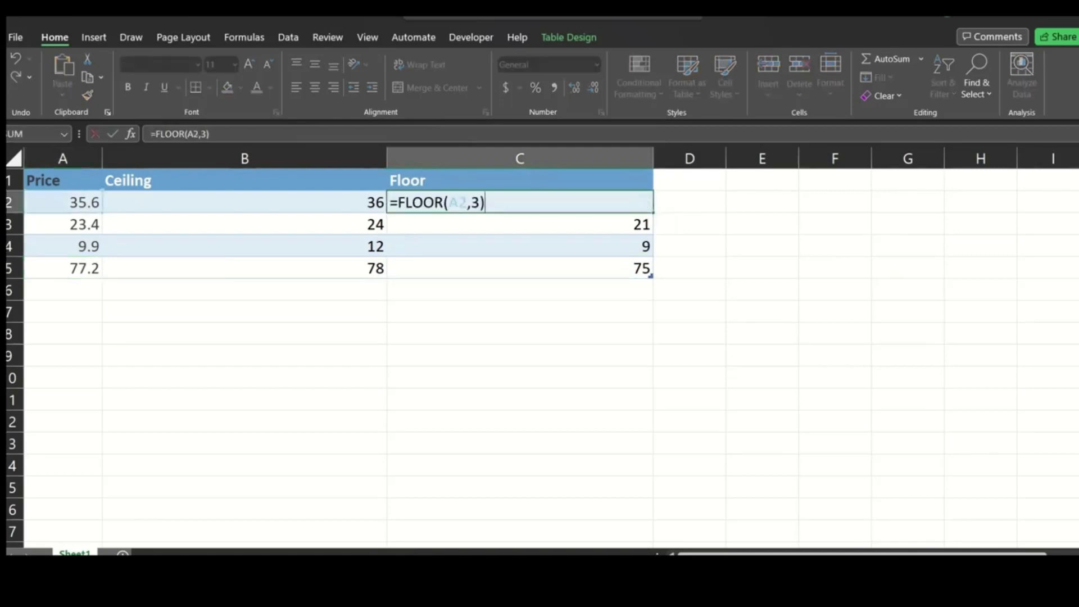
{"action": "key", "text": "Left"}
{"action": "key", "text": "BackSpace"}
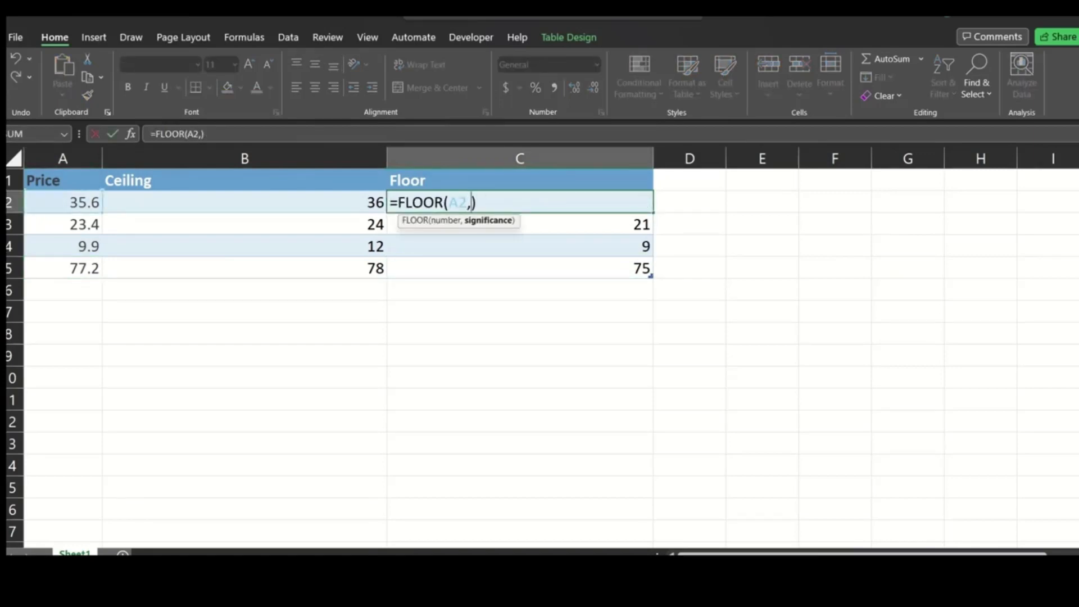
{"action": "type", "text": "5"}
{"action": "key", "text": "Tab"}
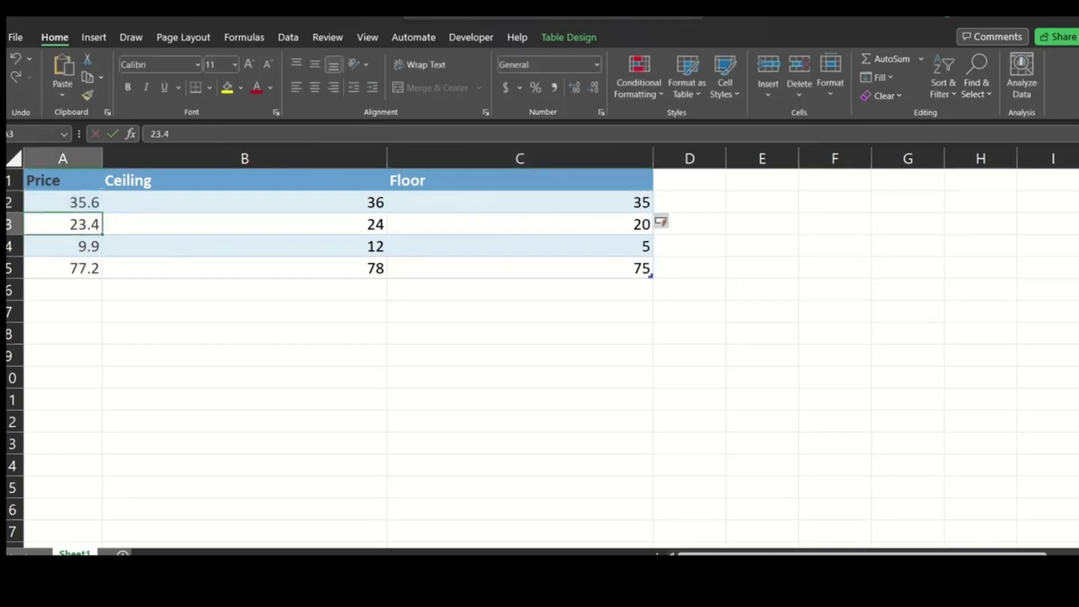
Check each price in column A against its Floor result with the significance of 5.
{"action": "left_click", "coordinate": [63, 202]}
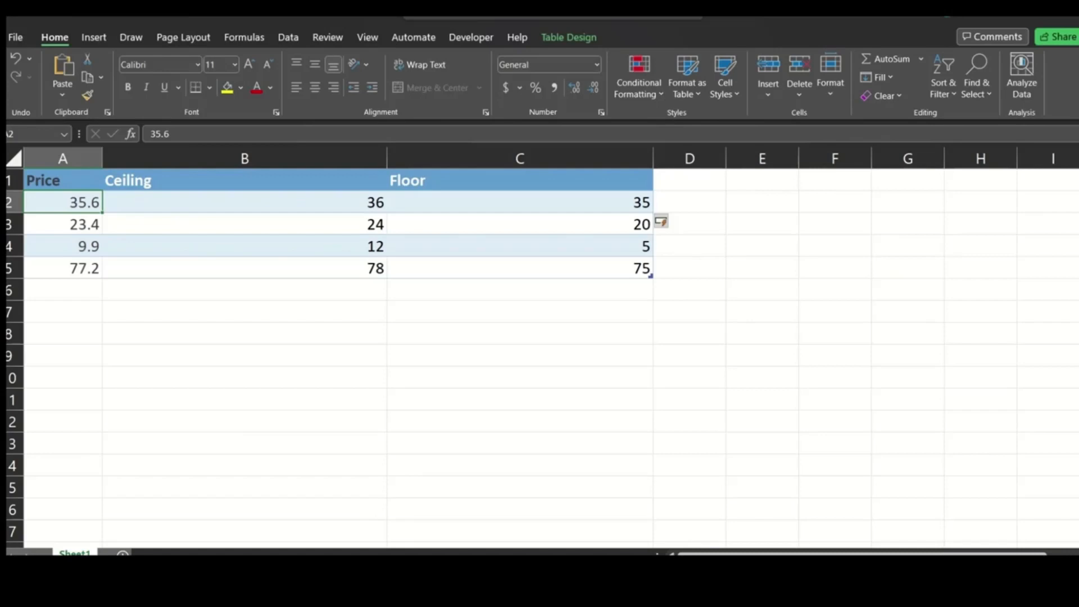
{"action": "left_click", "coordinate": [63, 224]}
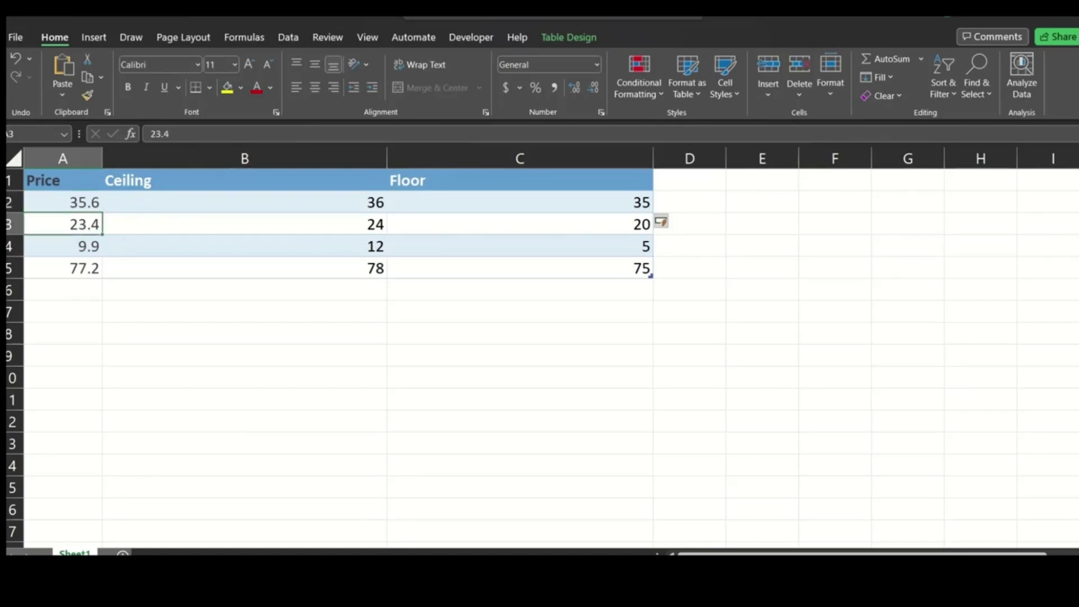
{"action": "left_click", "coordinate": [62, 246]}
{"action": "left_click", "coordinate": [520, 246]}
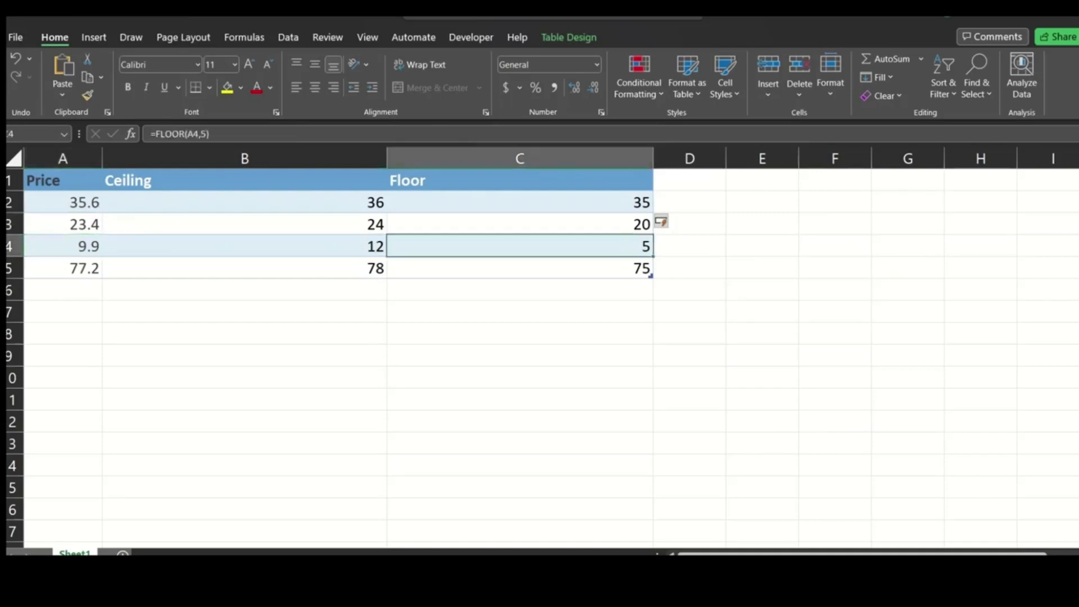
{"action": "left_click", "coordinate": [63, 268]}
{"action": "left_click", "coordinate": [519, 268]}
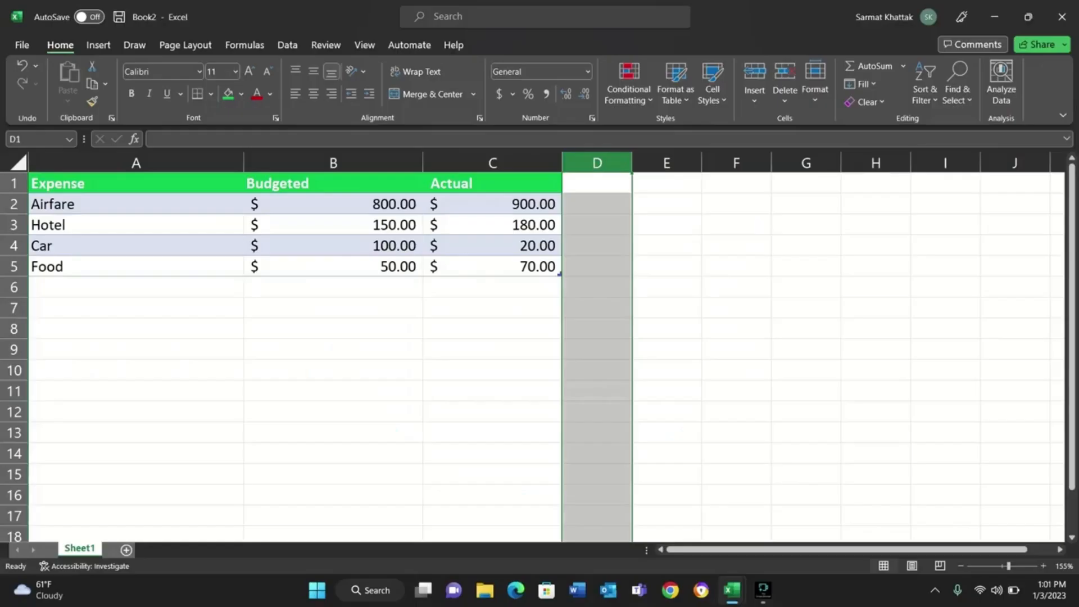
Review the budgeted amounts for Airfare, Hotel, Car and Food in the expense table.
{"action": "left_click", "coordinate": [492, 349]}
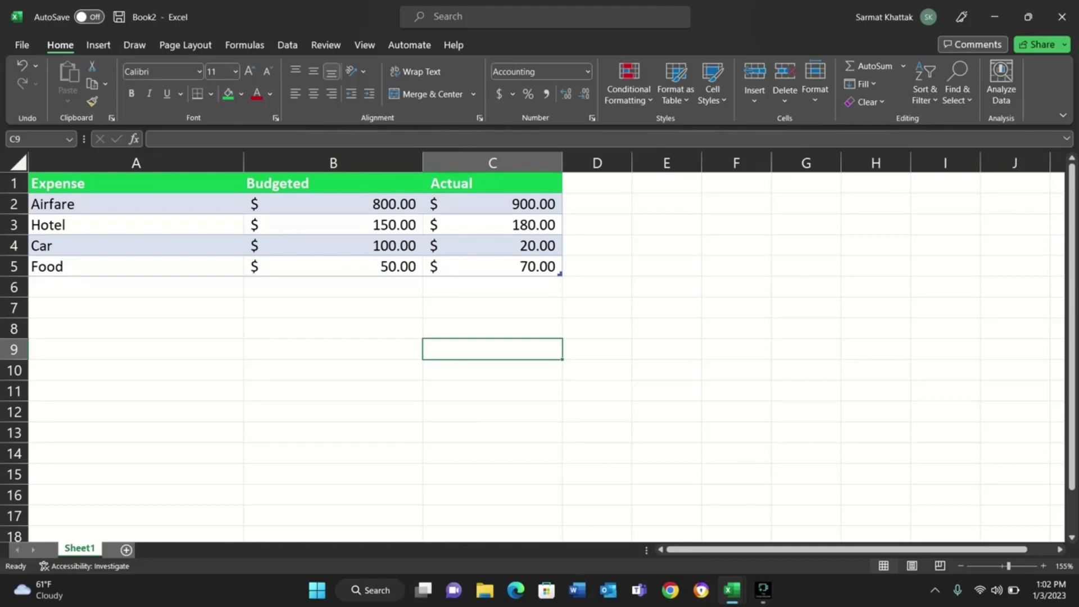
{"action": "left_click", "coordinate": [333, 204]}
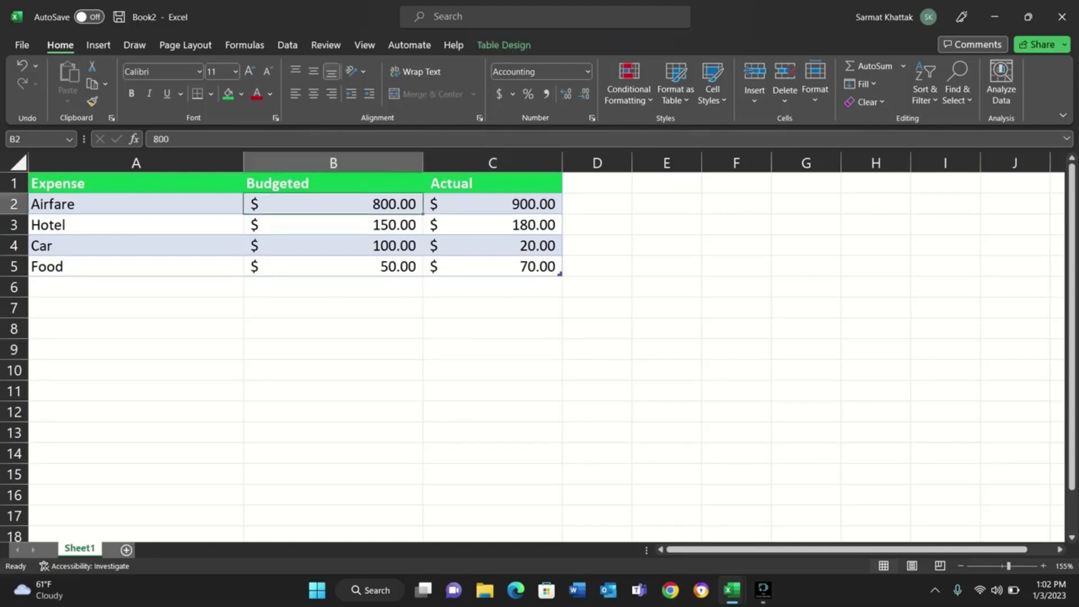
{"action": "left_click", "coordinate": [333, 225]}
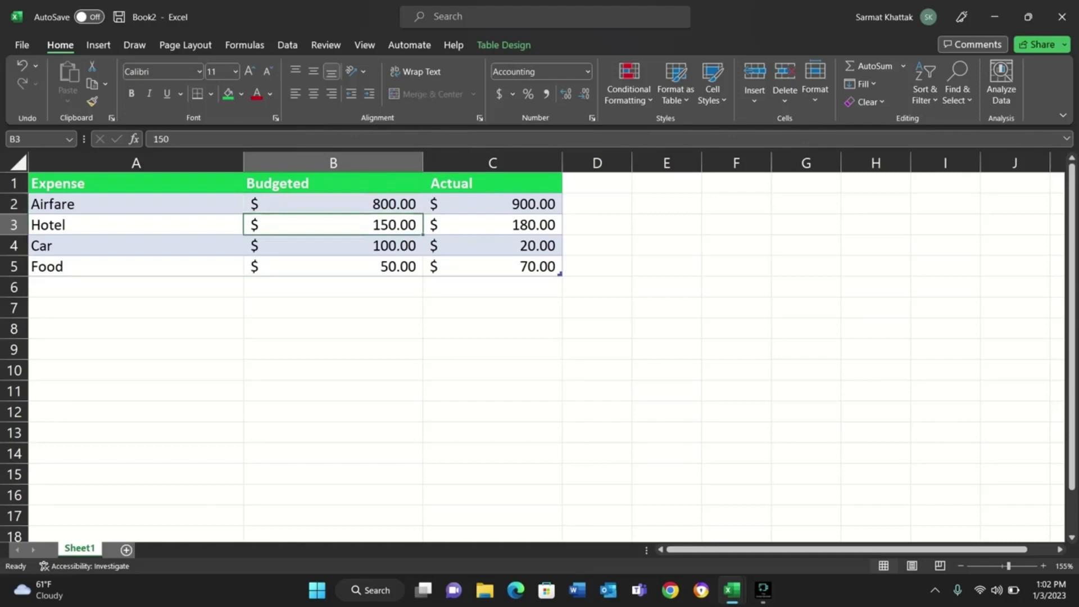
{"action": "left_click", "coordinate": [333, 245]}
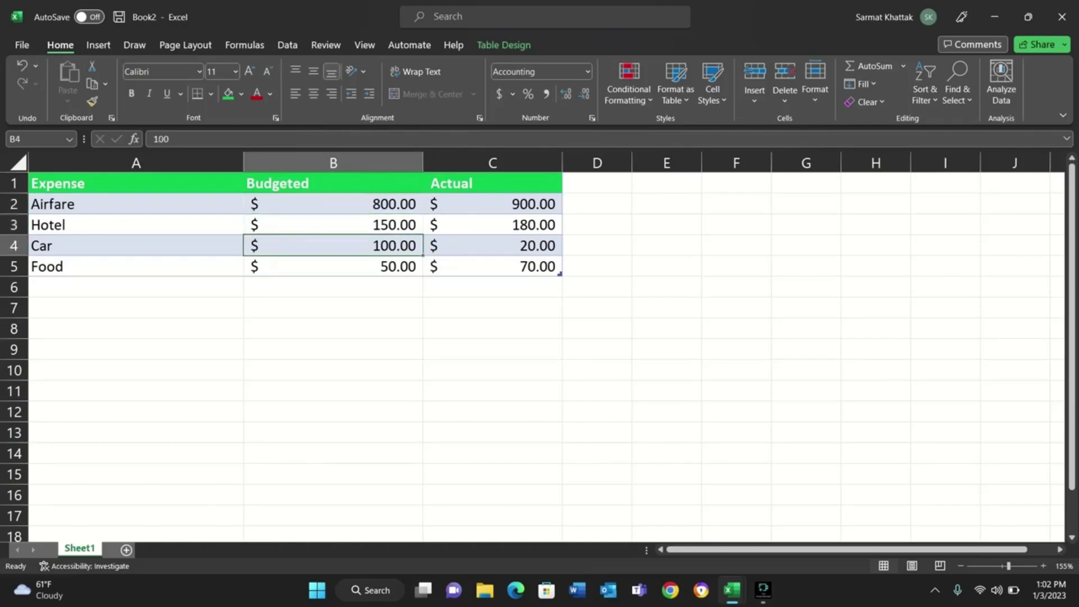
{"action": "left_click", "coordinate": [332, 266]}
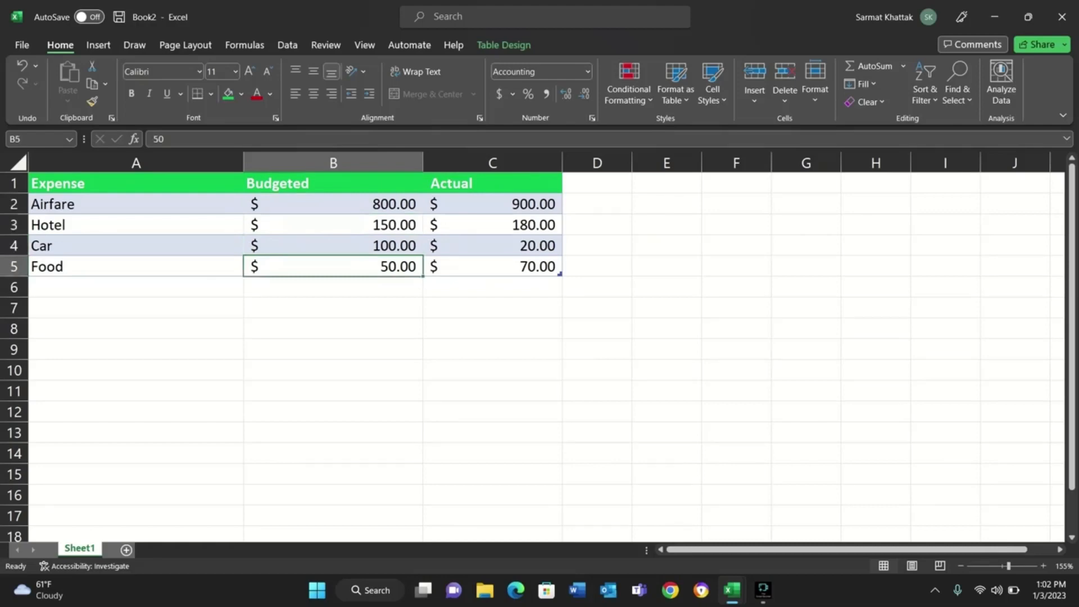
Compare the actual amount of each expense with its budgeted amount.
{"action": "left_click", "coordinate": [492, 204]}
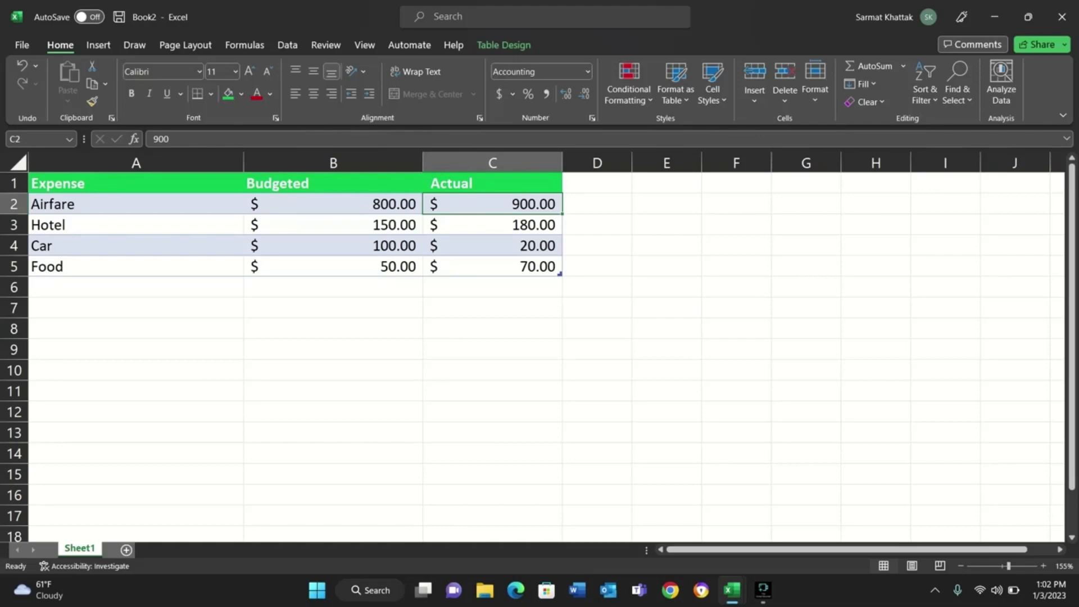
{"action": "left_click", "coordinate": [333, 225]}
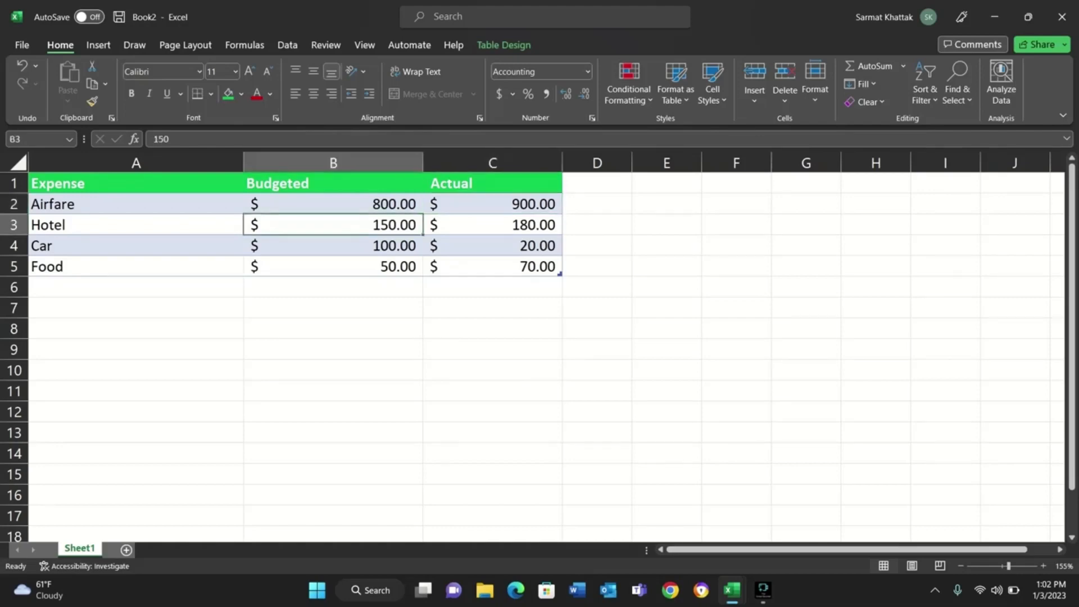
{"action": "left_click", "coordinate": [492, 225]}
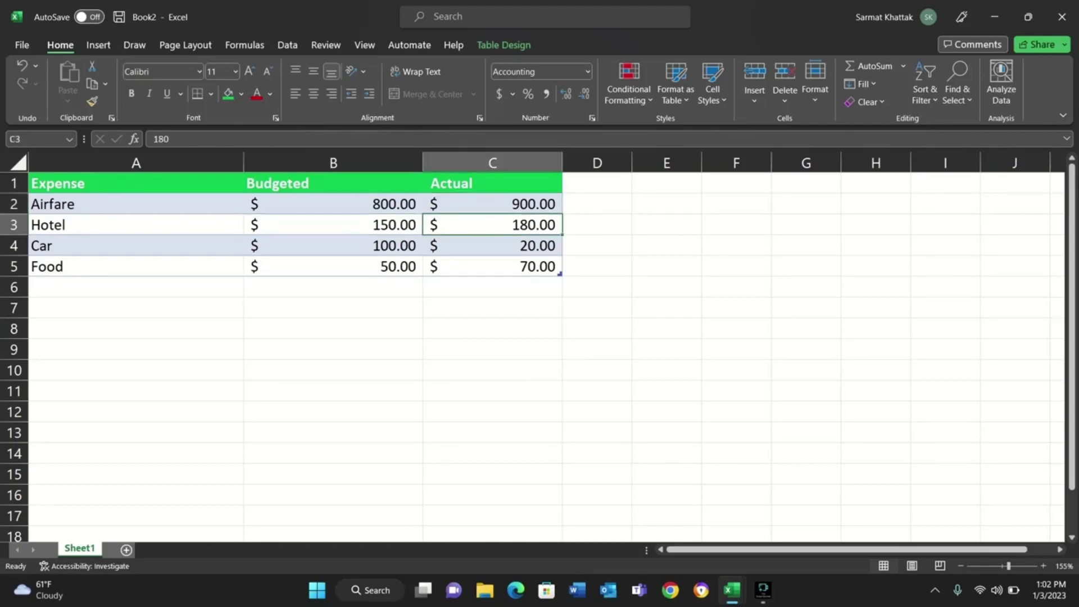
{"action": "left_click", "coordinate": [333, 246]}
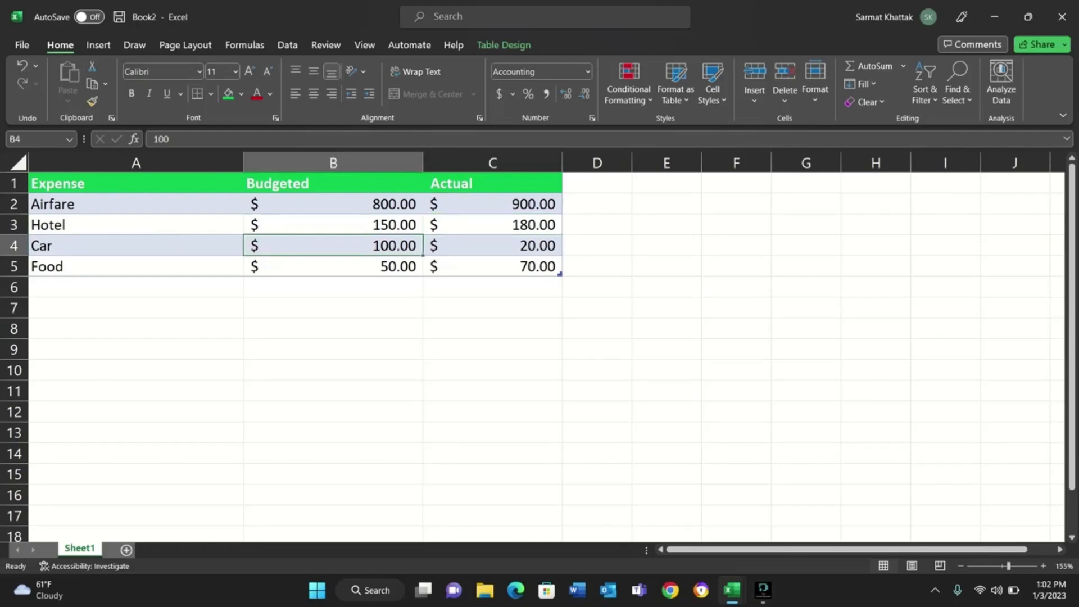
{"action": "left_click", "coordinate": [492, 246]}
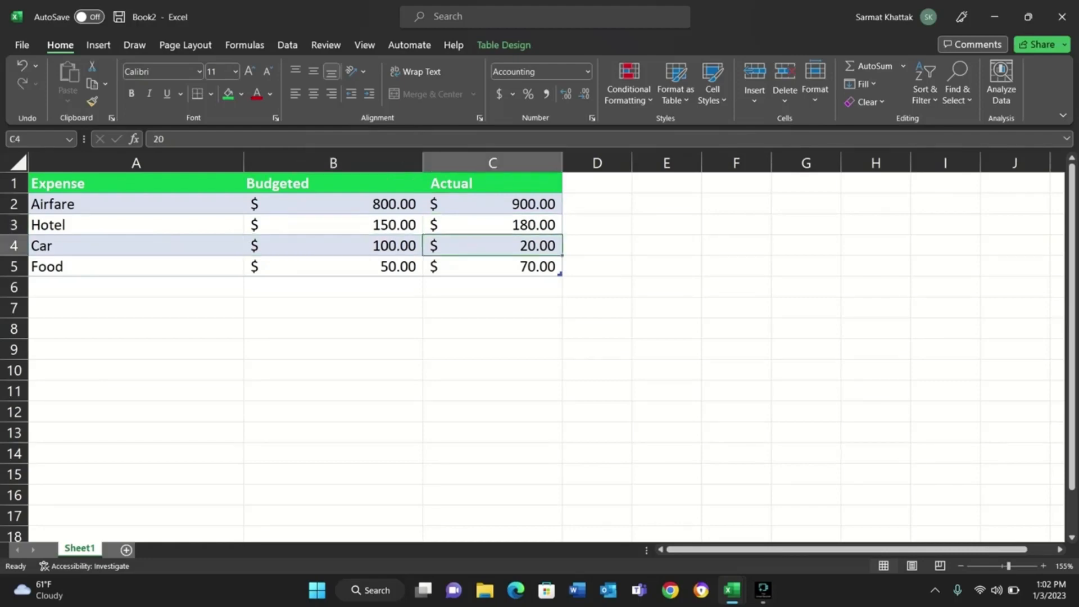
{"action": "left_click", "coordinate": [332, 267]}
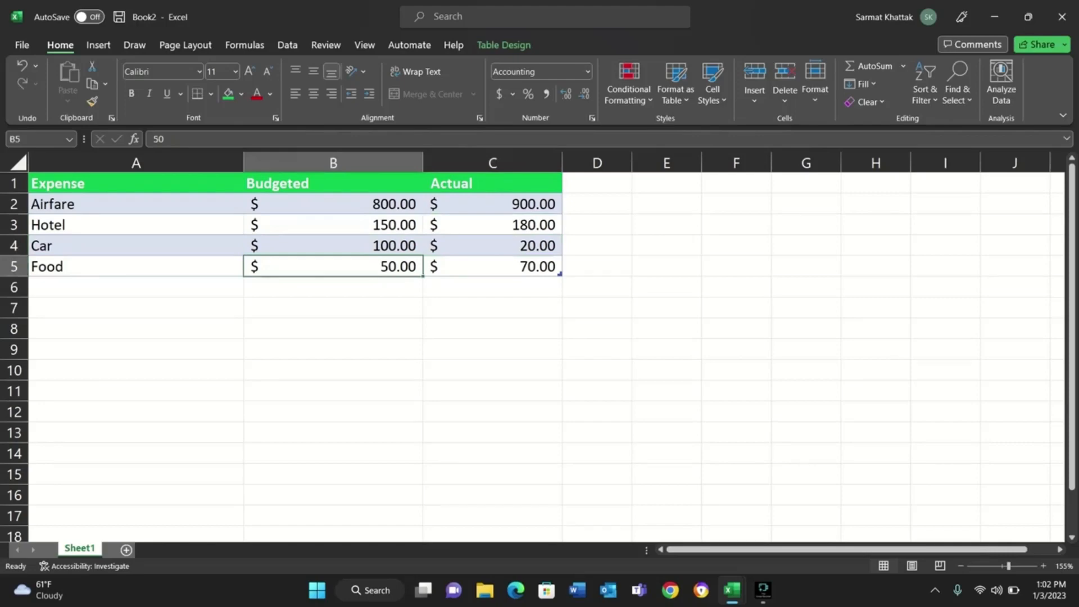
{"action": "left_click", "coordinate": [492, 267]}
Extend the table by two columns from the Actual header into D and E, and clear the header text in D1.
{"action": "left_click", "coordinate": [597, 183]}
{"action": "left_click", "coordinate": [493, 183]}
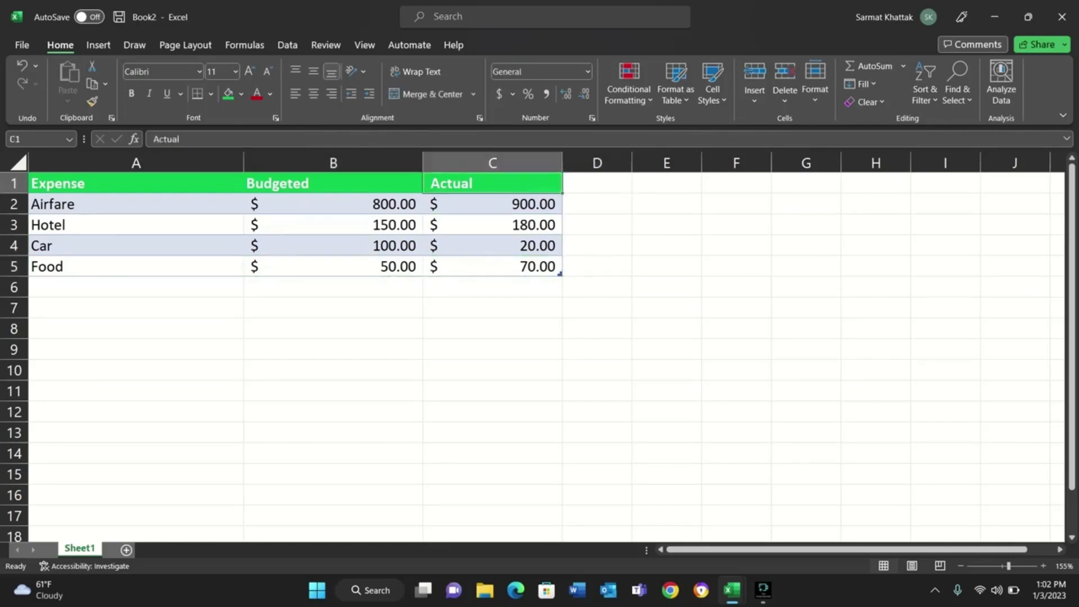
{"action": "left_click_drag", "start_coordinate": [562, 193], "coordinate": [697, 194]}
{"action": "double_click", "coordinate": [597, 183]}
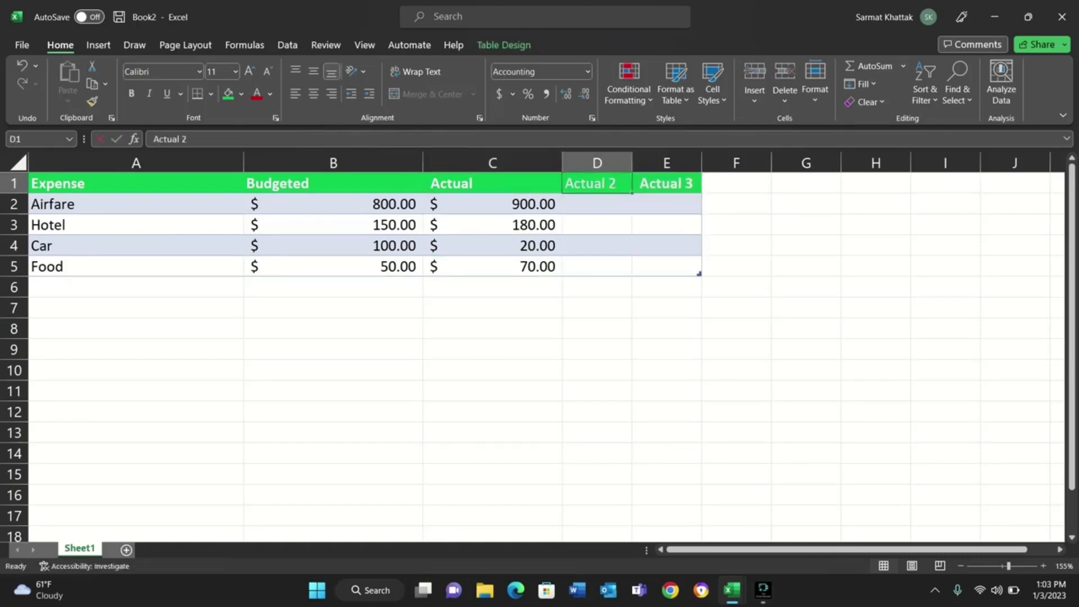
{"action": "left_click_drag", "start_coordinate": [617, 184], "coordinate": [564, 184]}
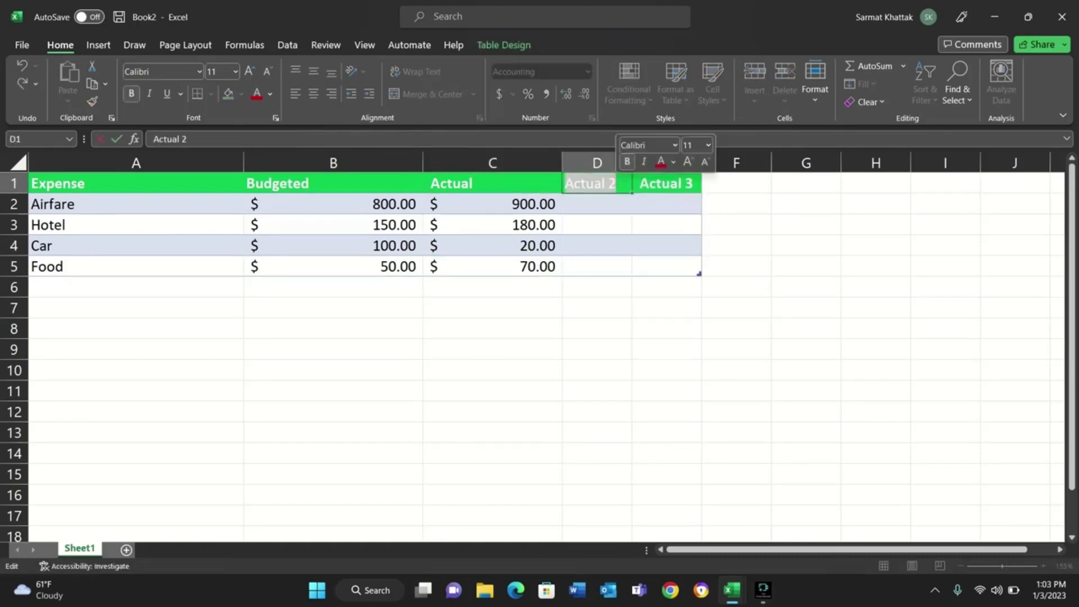
{"action": "key", "text": "BackSpace"}
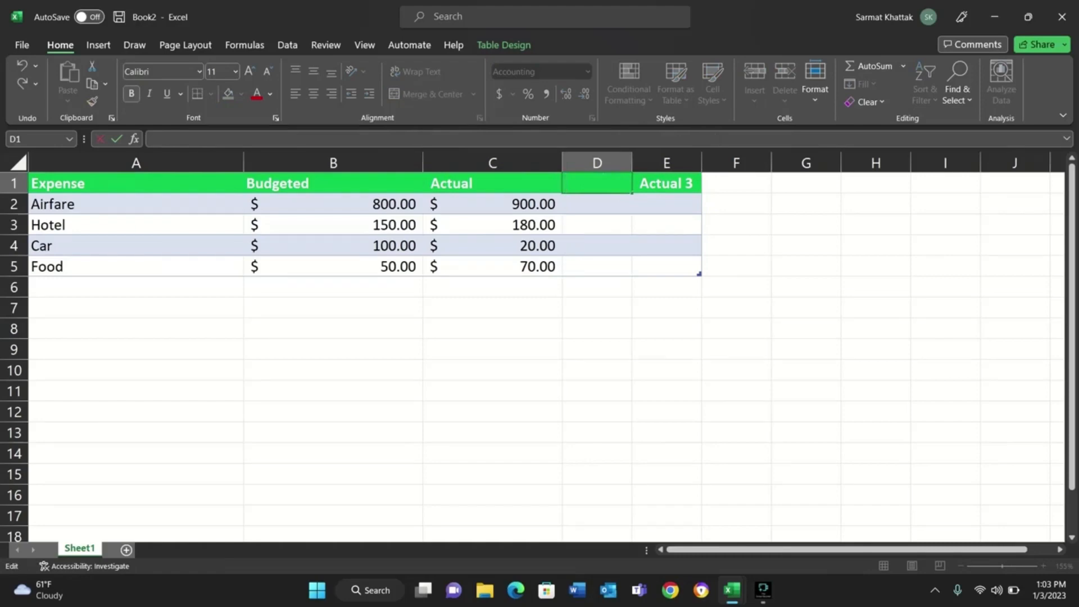
{"action": "type", "text": "Over Spent"}
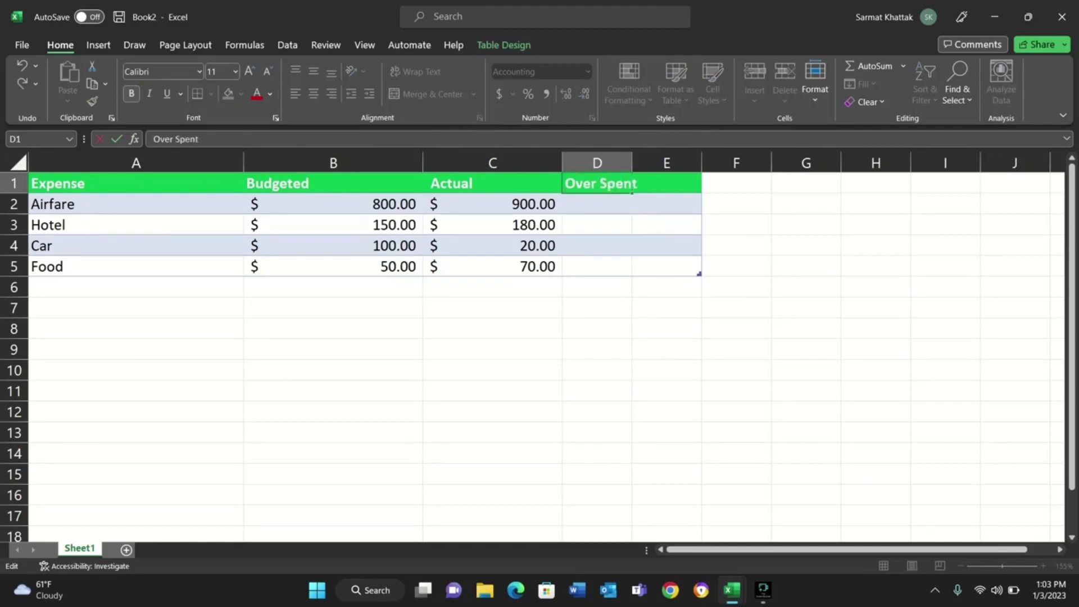
{"action": "key", "text": "BackSpace"}
{"action": "key", "text": "BackSpace"}
{"action": "key", "text": "BackSpace"}
{"action": "key", "text": "BackSpace"}
{"action": "key", "text": "BackSpace"}
{"action": "key", "text": "BackSpace"}
{"action": "key", "text": "BackSpace"}
{"action": "key", "text": "BackSpace"}
{"action": "key", "text": "BackSpace"}
{"action": "key", "text": "BackSpace"}
Enter "Difference" as the header in D1 and widen column D to fit it.
{"action": "type", "text": "Di"}
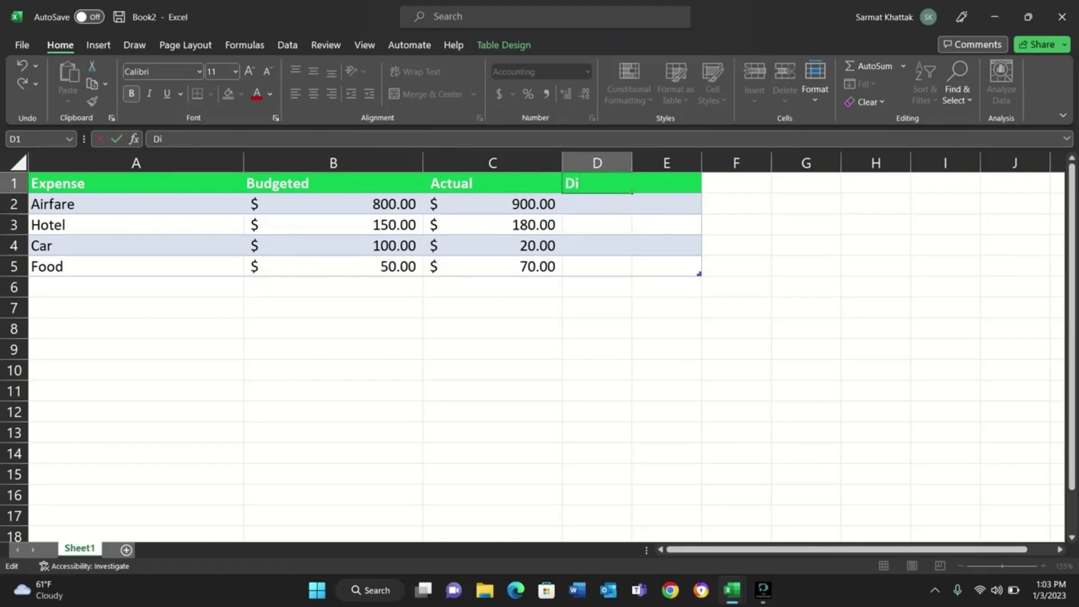
{"action": "type", "text": "fference"}
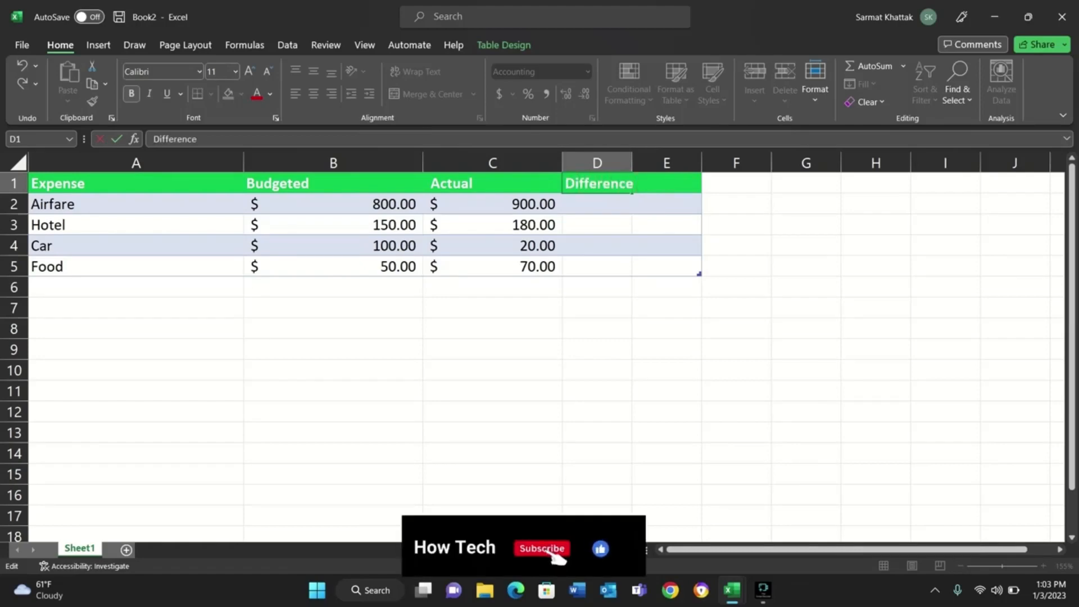
{"action": "left_click", "coordinate": [667, 287]}
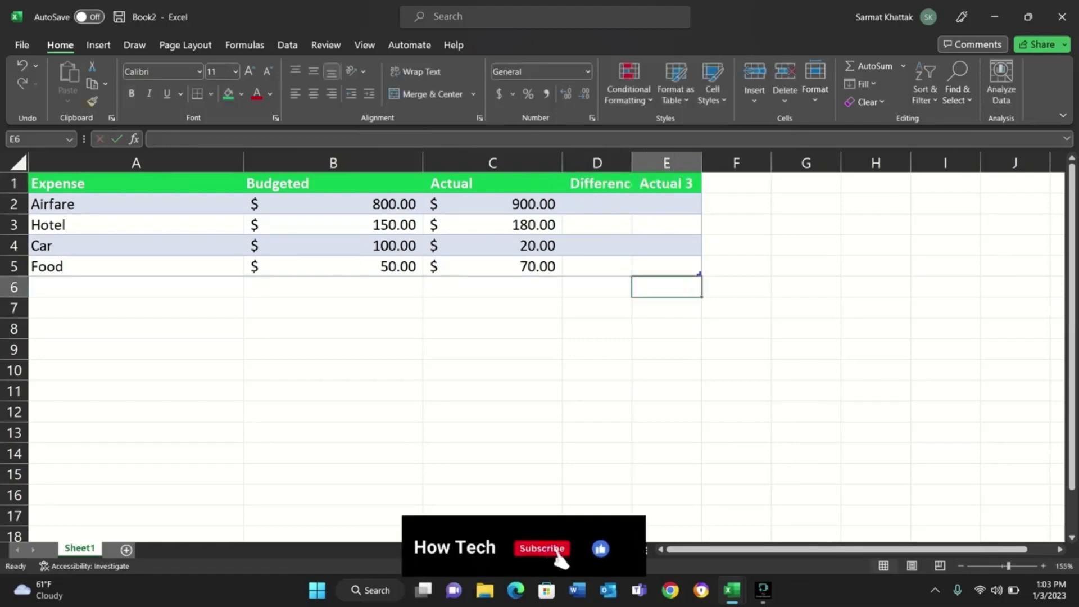
{"action": "left_click_drag", "start_coordinate": [632, 163], "coordinate": [670, 163]}
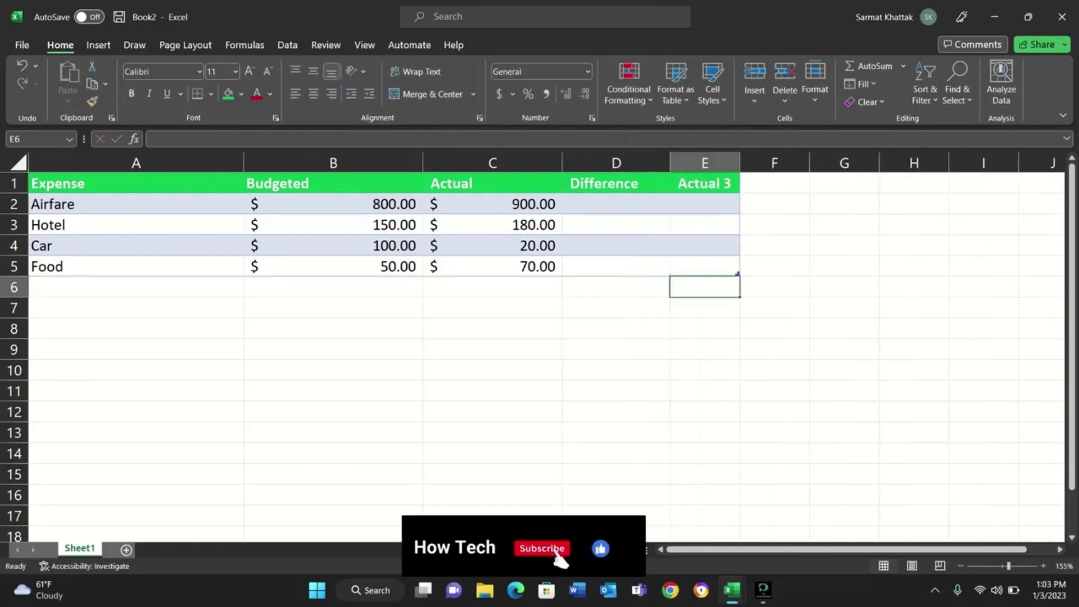
Rename the header in E1 as "Status".
{"action": "double_click", "coordinate": [701, 184]}
{"action": "double_click", "coordinate": [701, 184]}
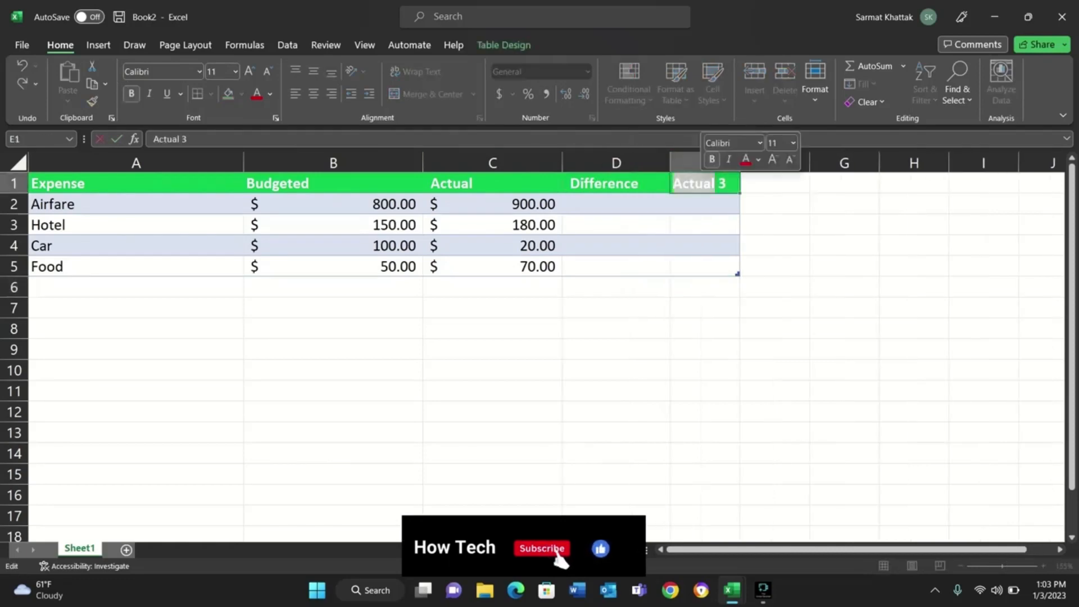
{"action": "key", "text": "BackSpace"}
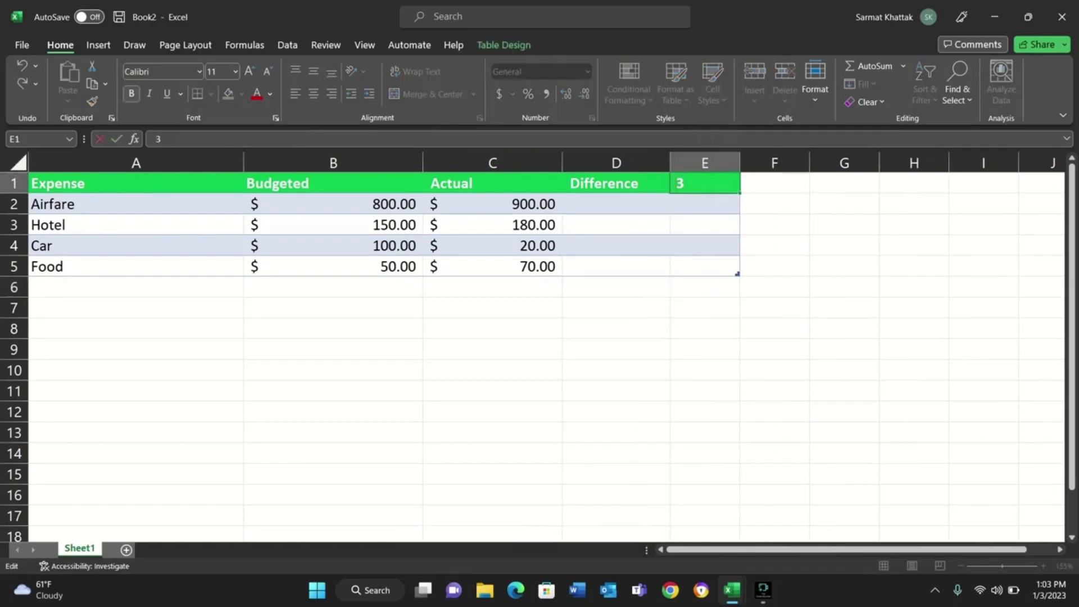
{"action": "key", "text": "Delete"}
{"action": "key", "text": "Delete"}
{"action": "type", "text": "Stati"}
{"action": "key", "text": "BackSpace"}
{"action": "type", "text": "us"}
{"action": "left_click", "coordinate": [616, 204]}
Begin an IF formula in D2 with the logical test C2>B2.
{"action": "double_click", "coordinate": [616, 204]}
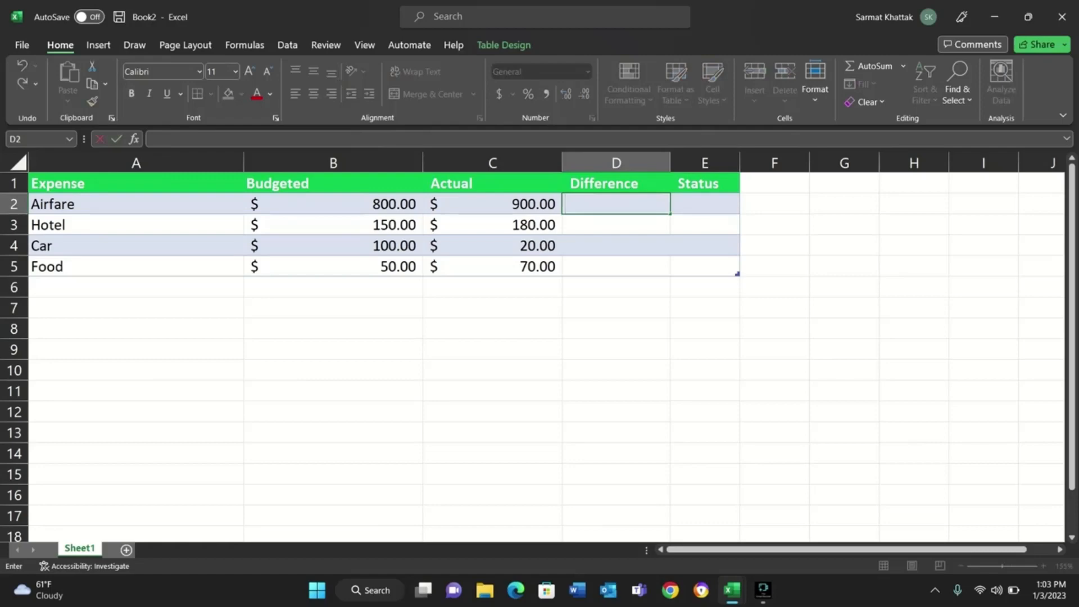
{"action": "type", "text": "=i"}
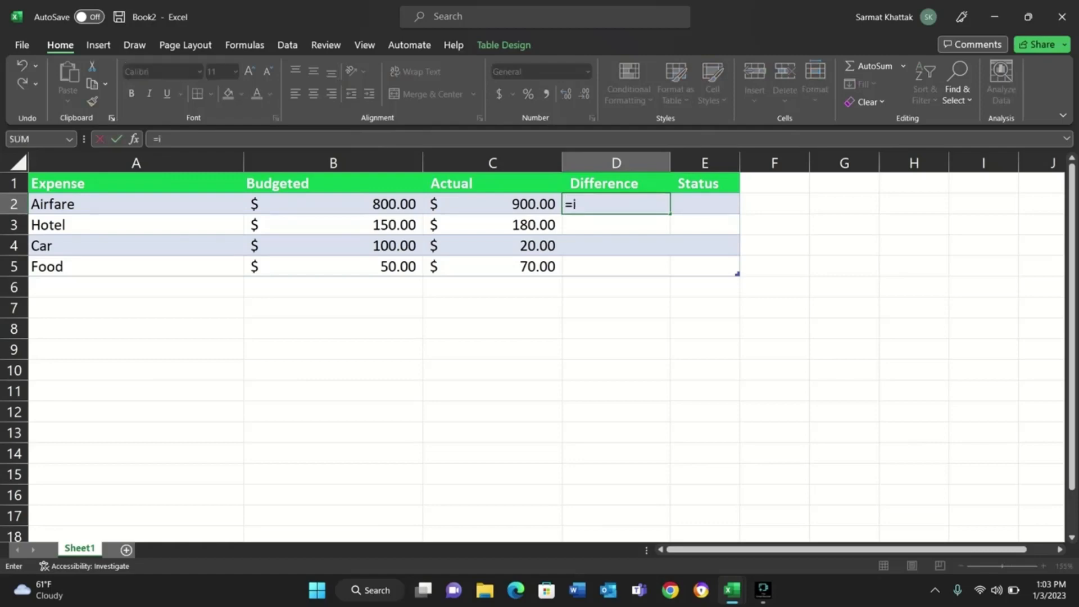
{"action": "type", "text": "f("}
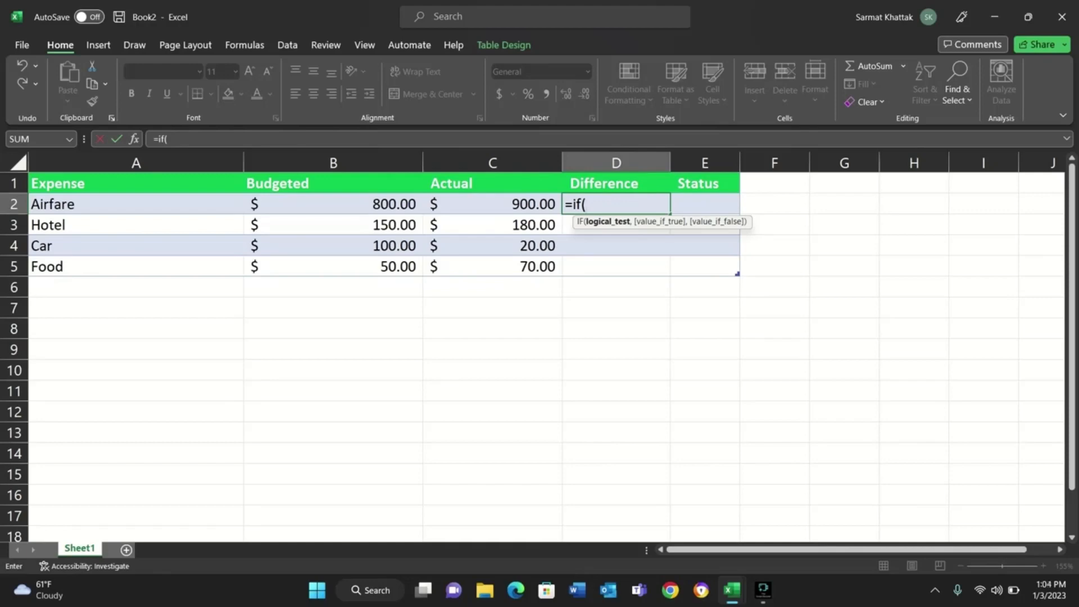
{"action": "type", "text": "c2>"}
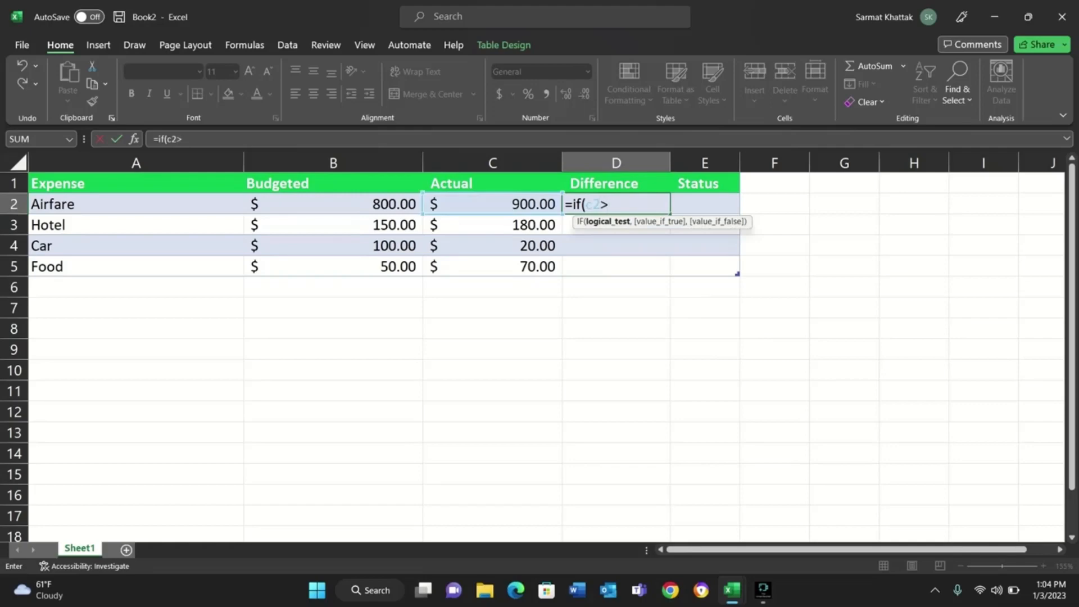
{"action": "type", "text": "b2"}
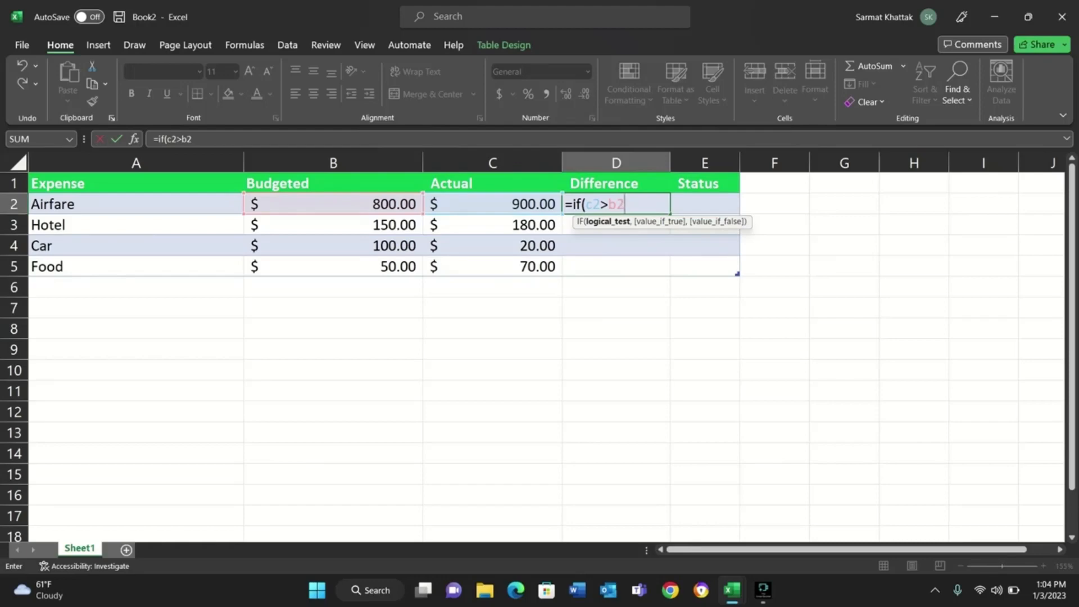
{"action": "type", "text": ","}
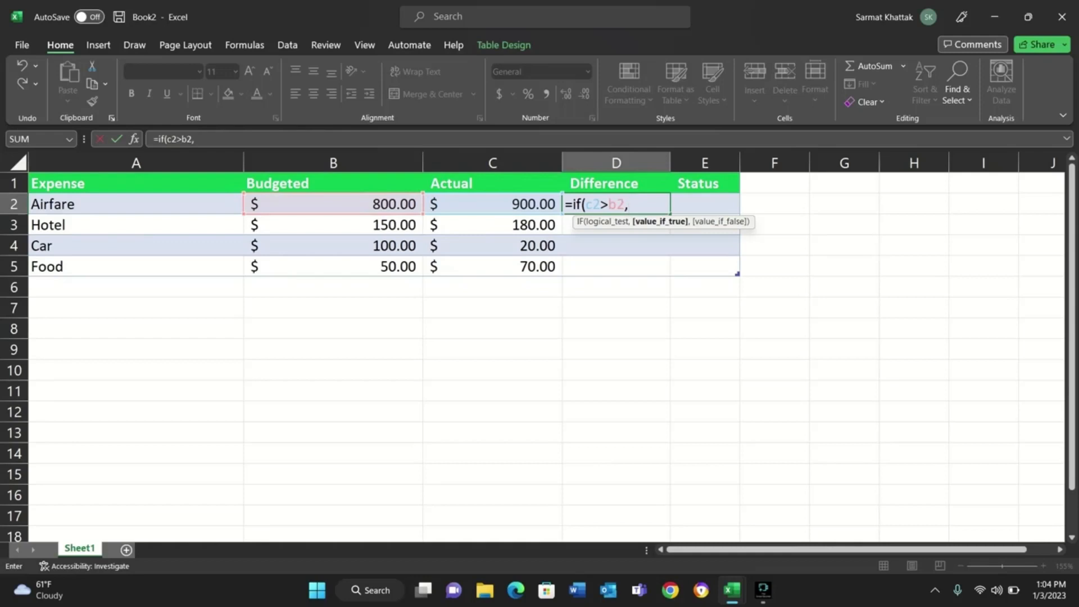
Complete the IF formula in D2 to return C2-B2 when true and 0 when false, filling the Difference column.
{"action": "type", "text": "c"}
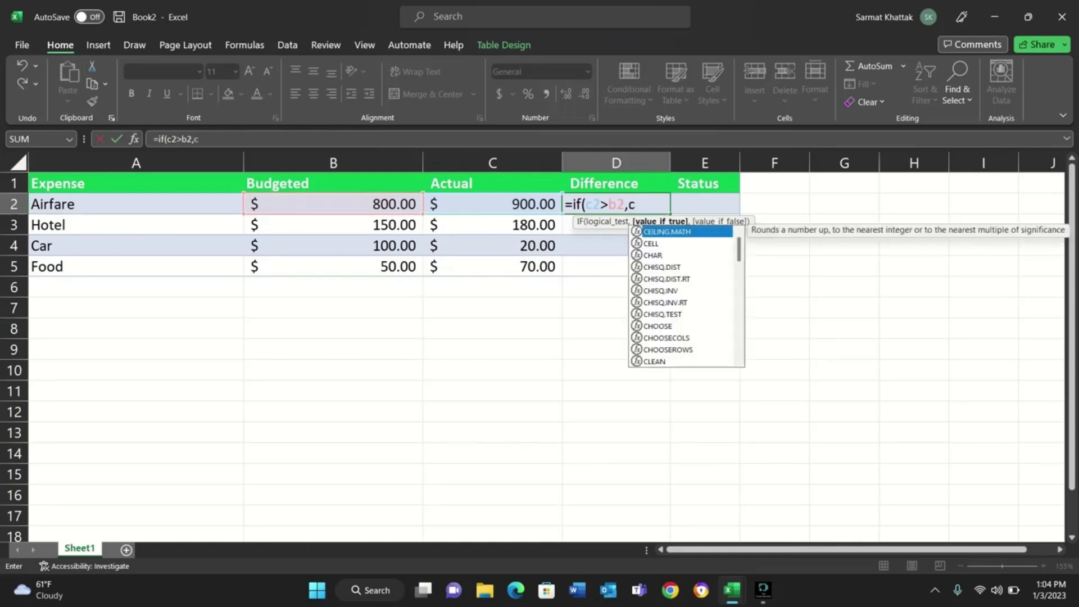
{"action": "type", "text": "2"}
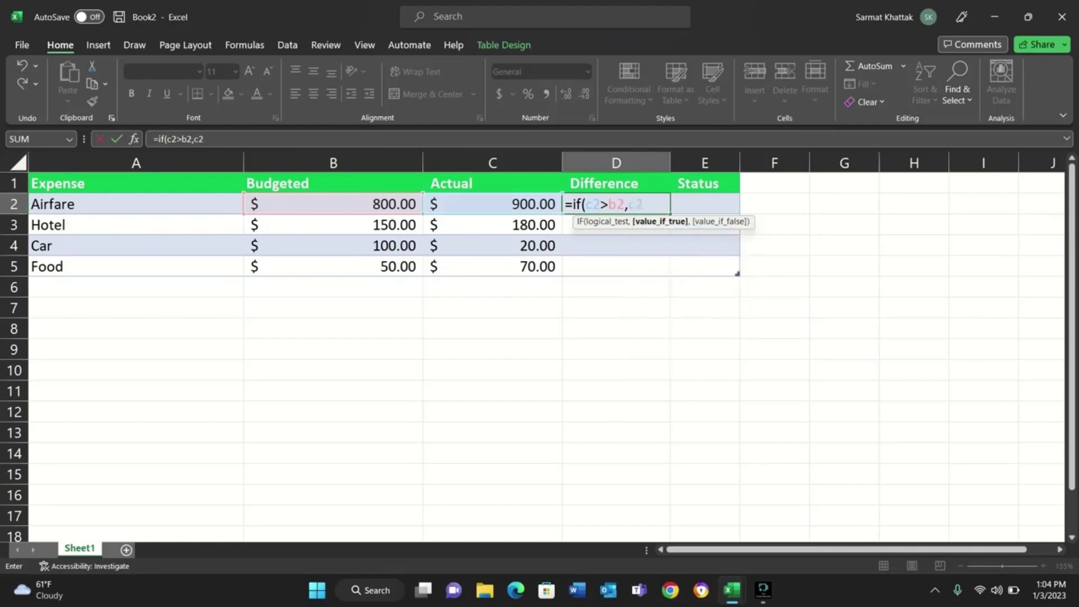
{"action": "type", "text": "-b2"}
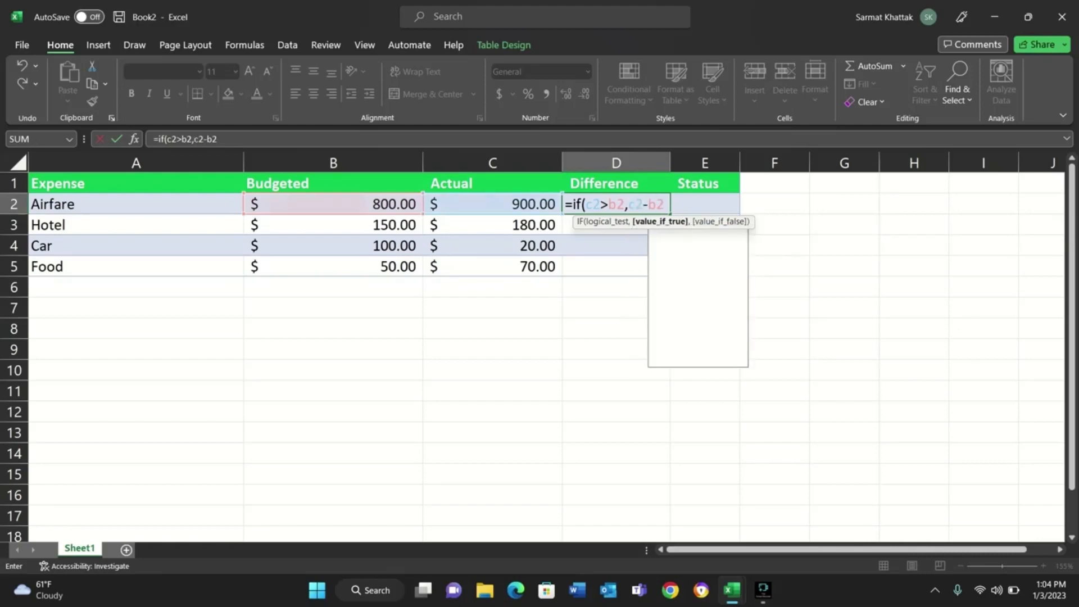
{"action": "type", "text": ","}
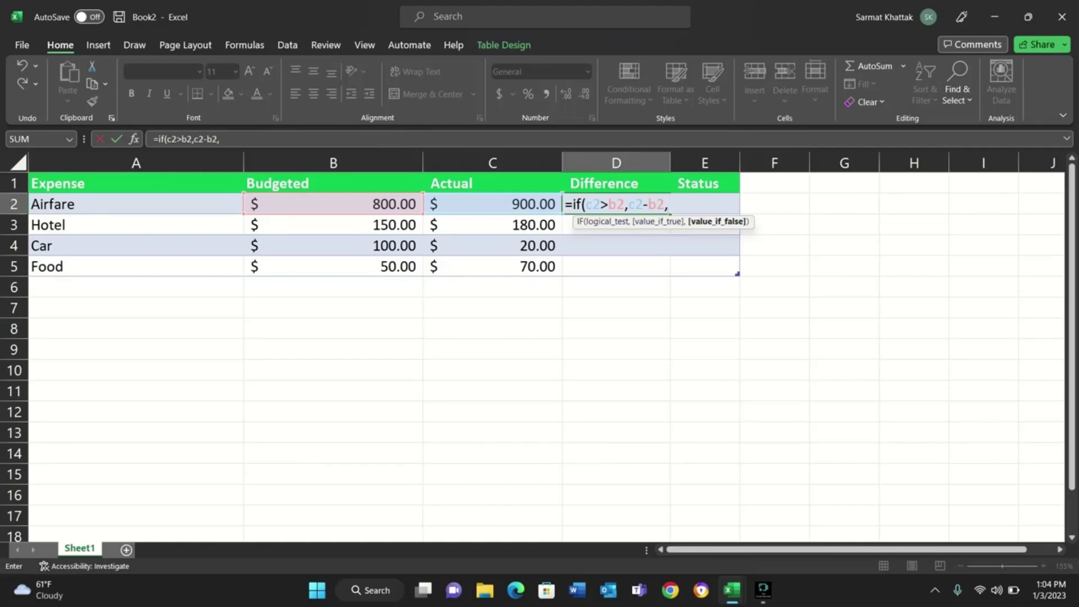
{"action": "type", "text": "0)"}
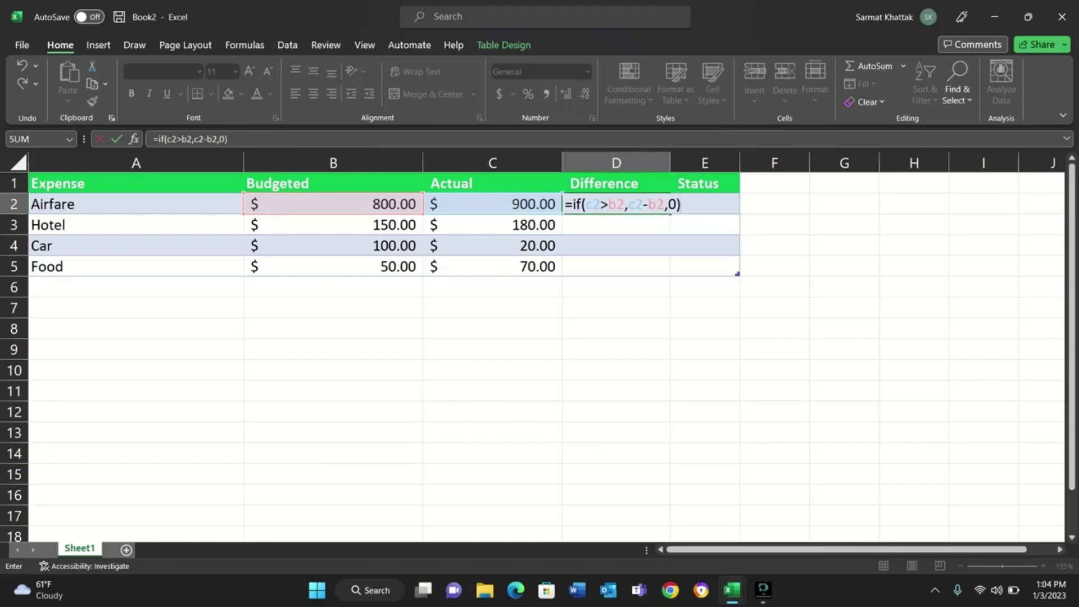
{"action": "key", "text": "ctrl+Return"}
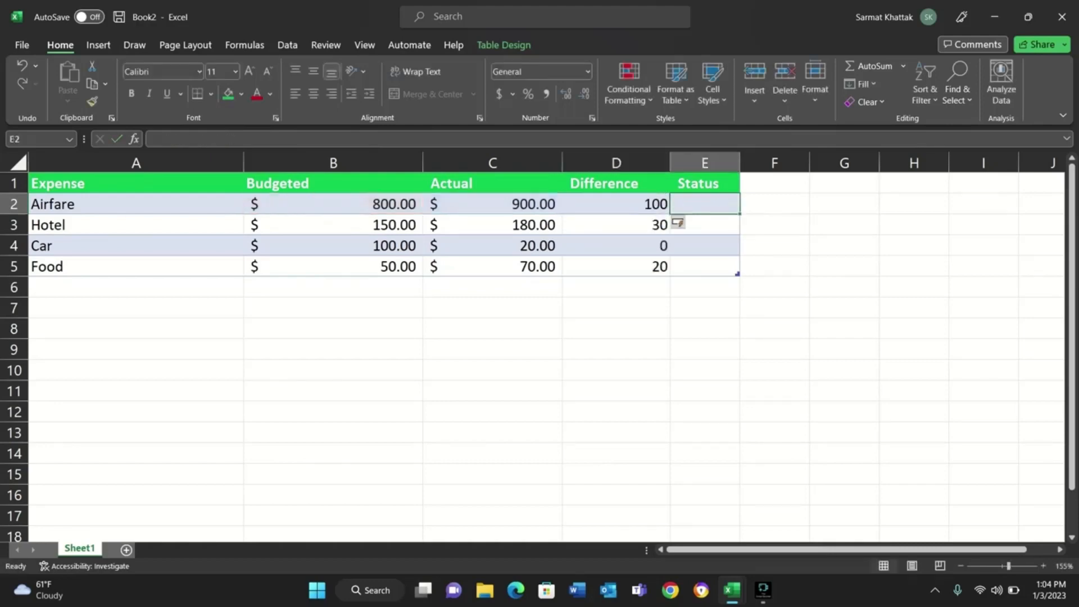
Check the Difference result of each expense against its actual amount and the formula behind it.
{"action": "left_click", "coordinate": [616, 204]}
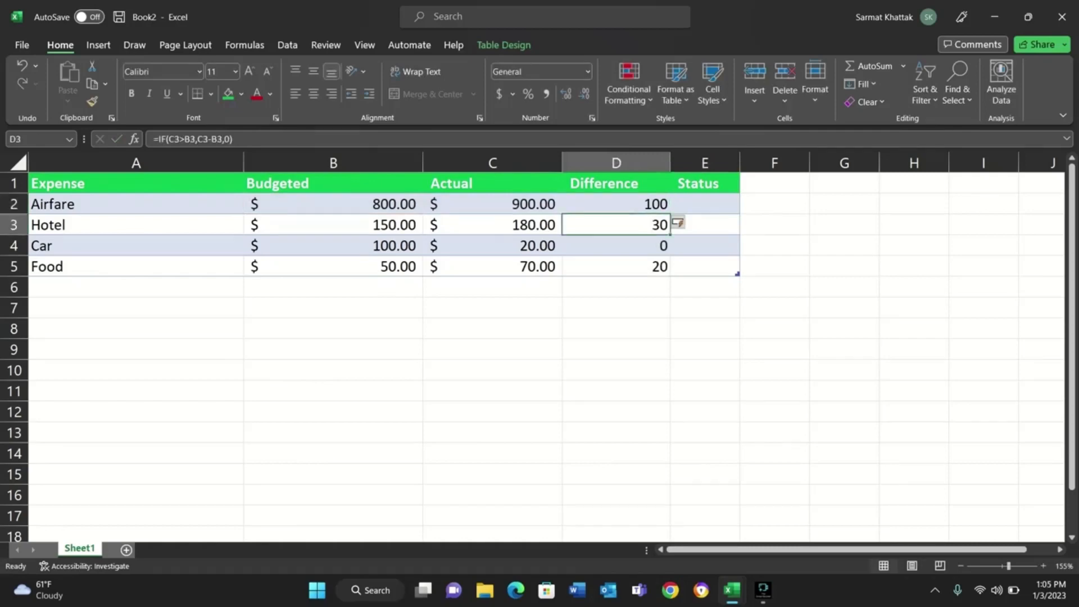
{"action": "left_click", "coordinate": [616, 245]}
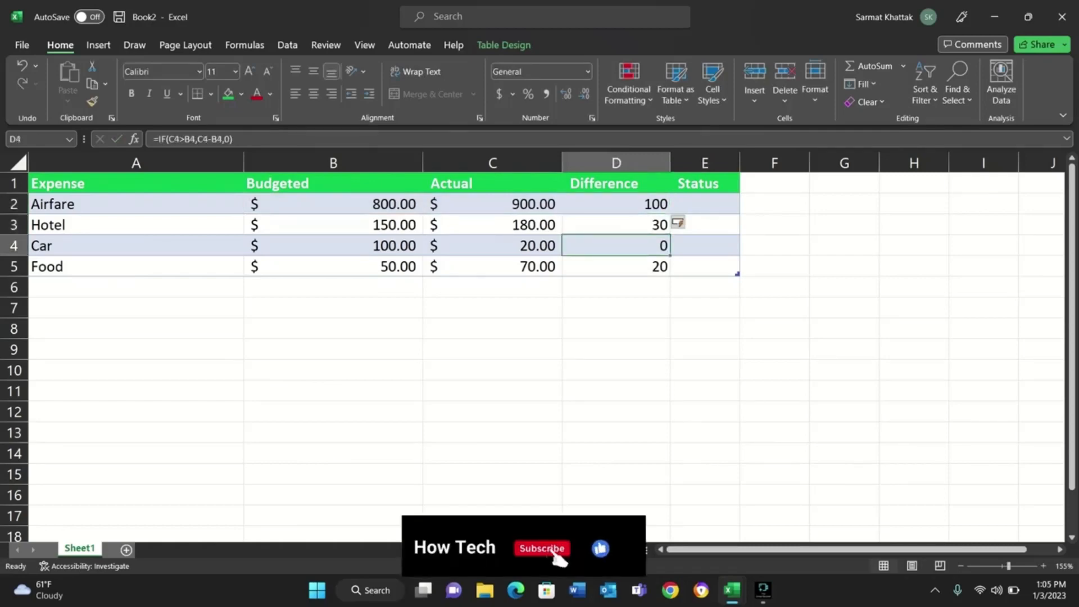
{"action": "left_click", "coordinate": [616, 204]}
{"action": "left_click", "coordinate": [492, 204]}
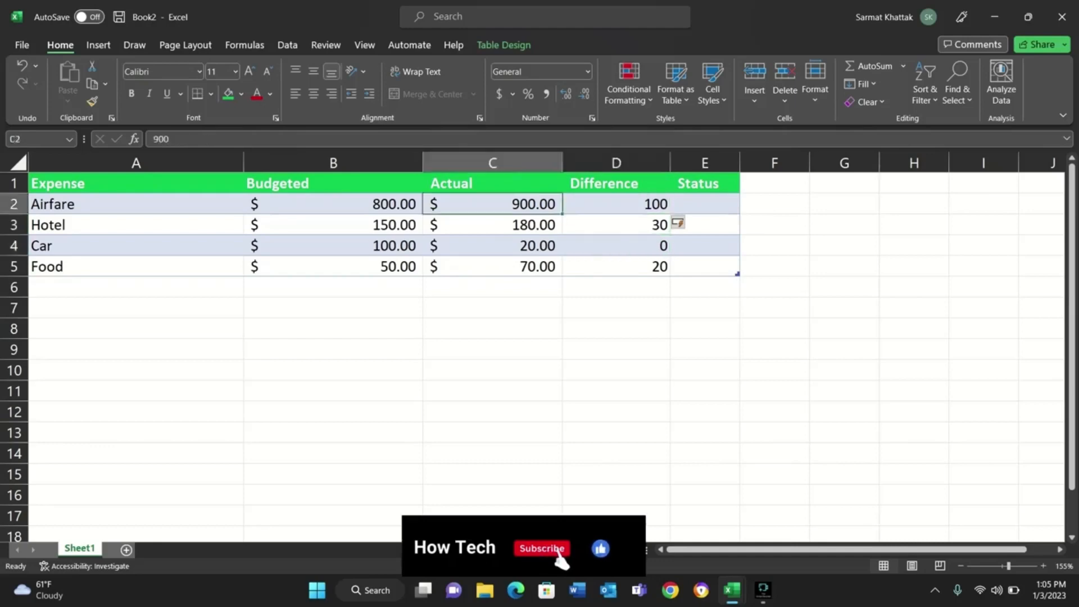
{"action": "left_click", "coordinate": [616, 224]}
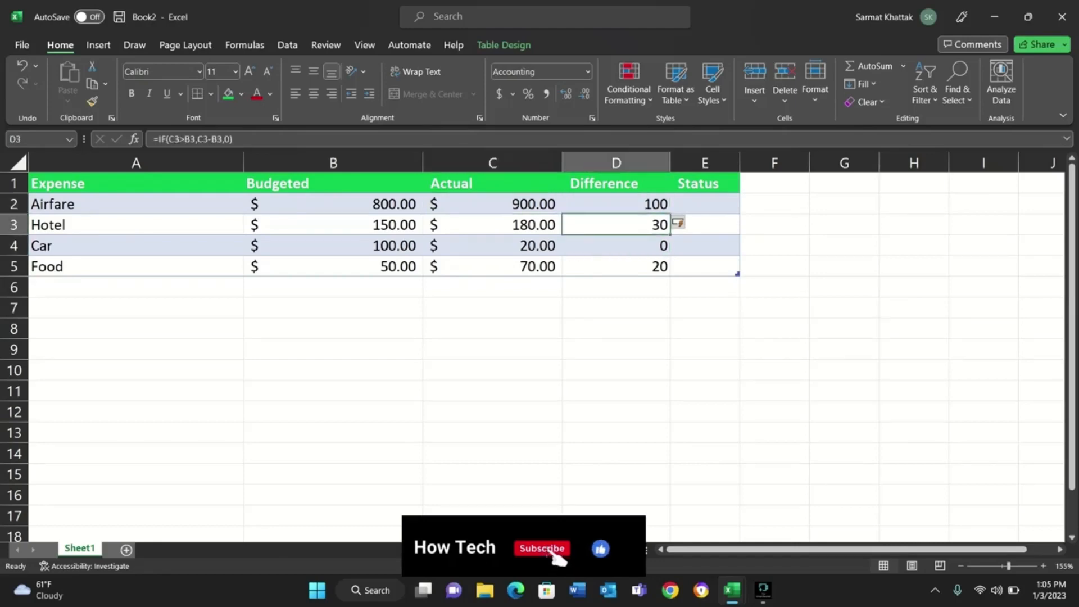
{"action": "left_click", "coordinate": [616, 246]}
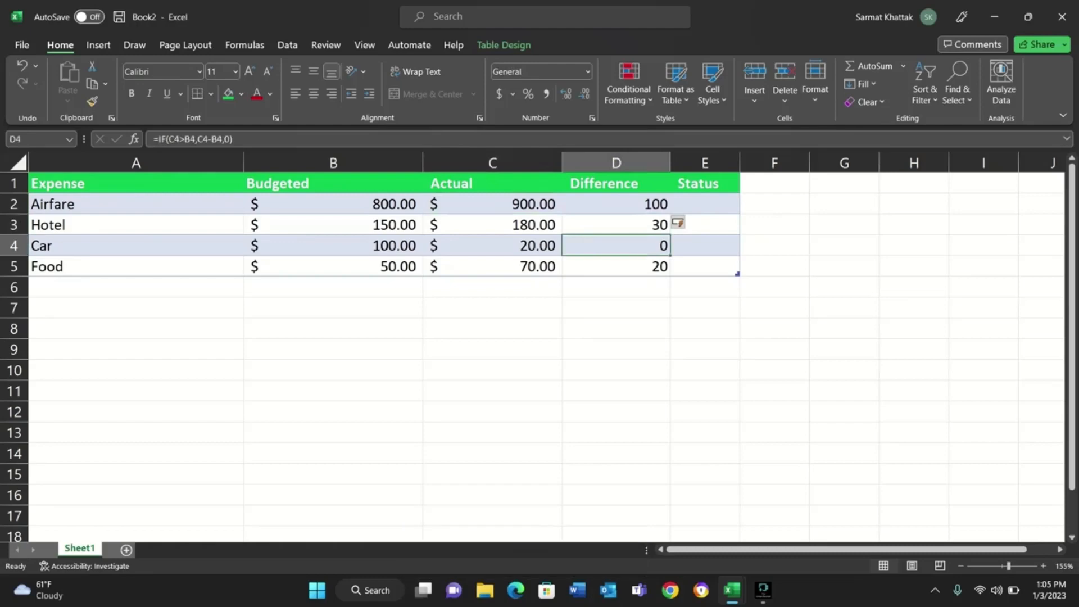
{"action": "left_click", "coordinate": [492, 246]}
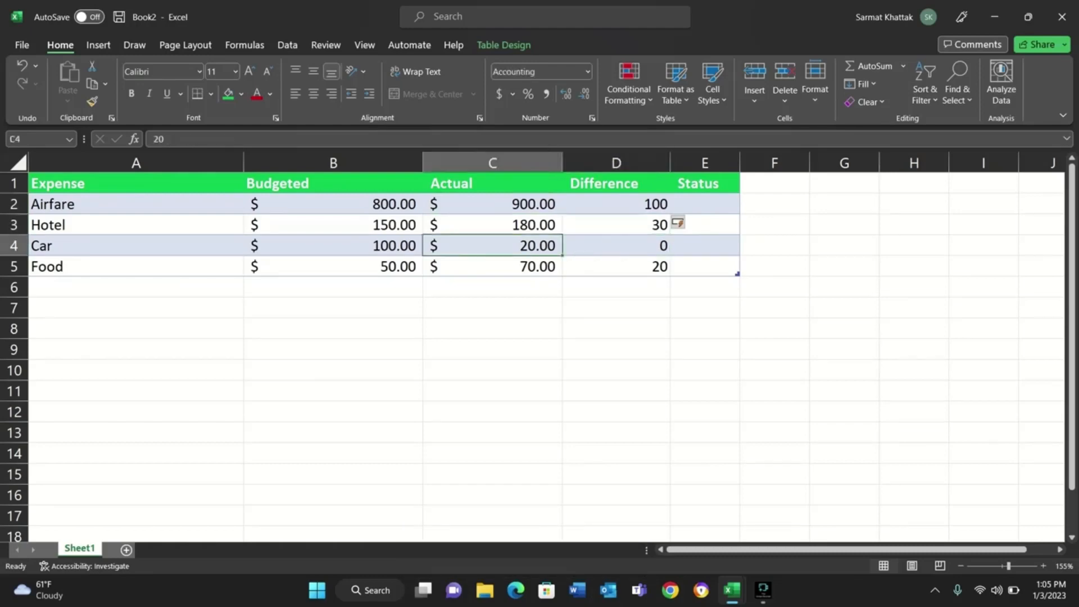
{"action": "left_click", "coordinate": [616, 267]}
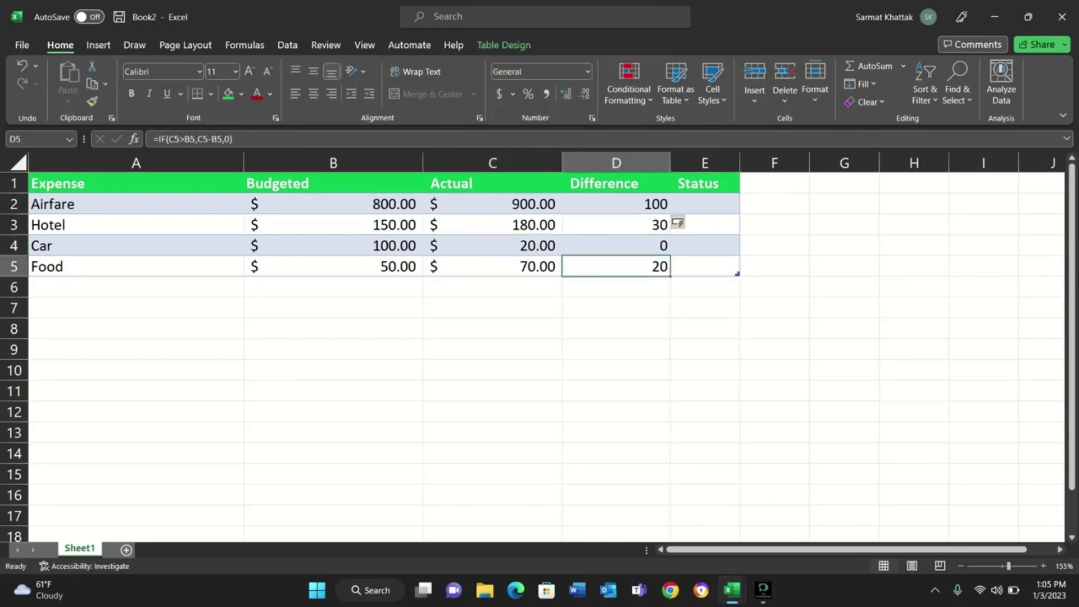
Begin an IF formula in E2 under Status with the logical test C2>B2.
{"action": "double_click", "coordinate": [704, 204]}
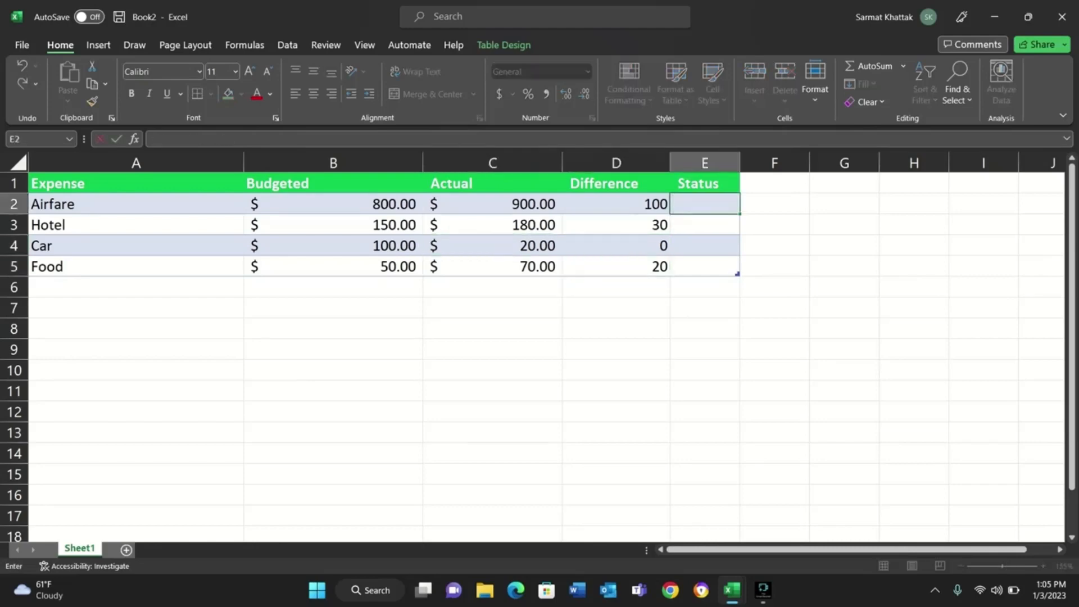
{"action": "type", "text": "="}
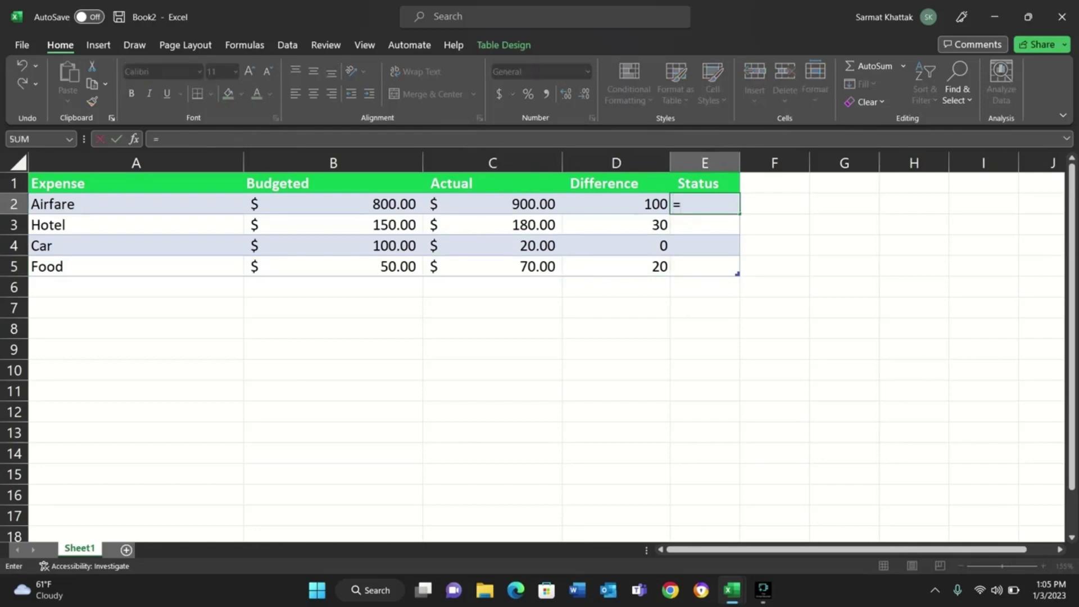
{"action": "type", "text": "if"}
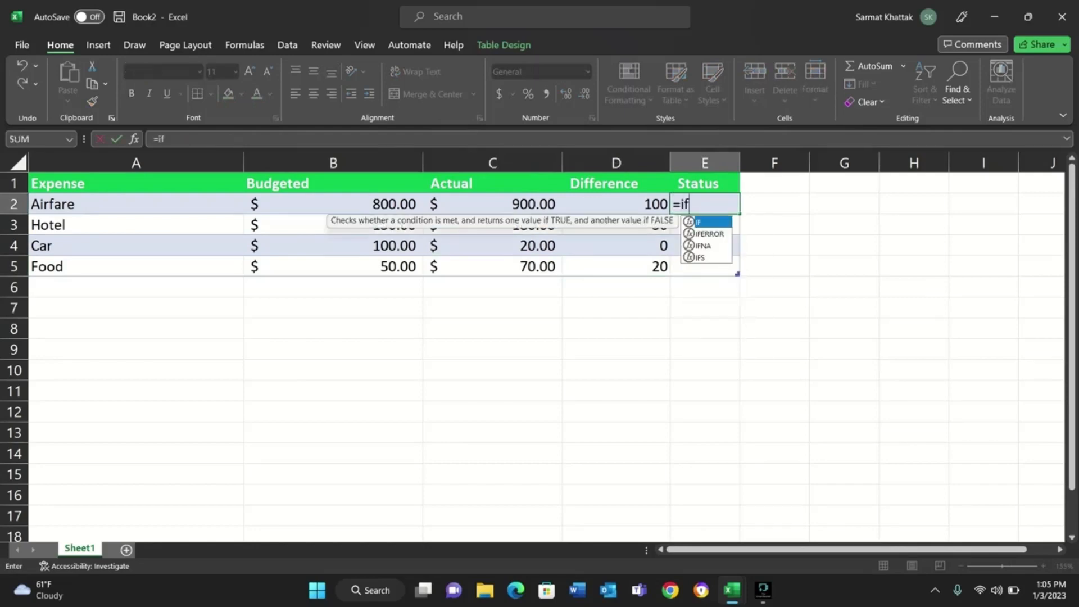
{"action": "type", "text": "("}
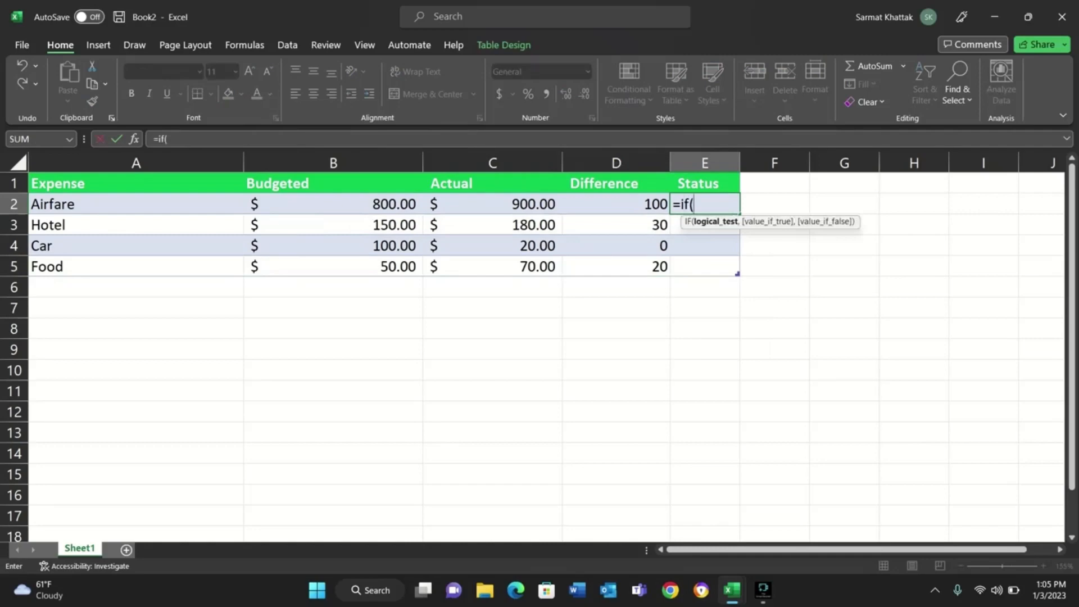
{"action": "type", "text": "c"}
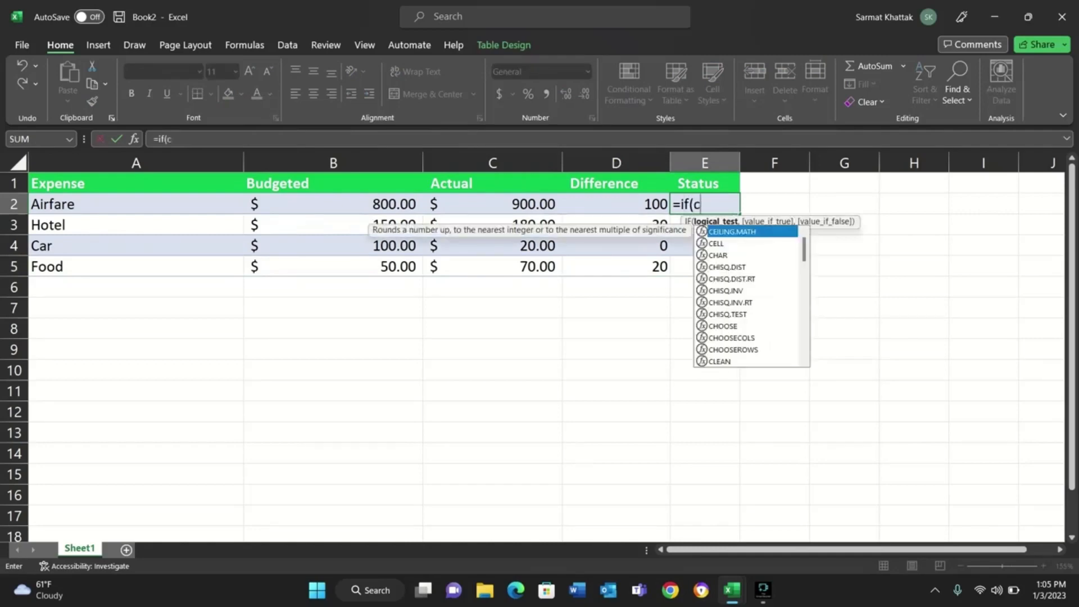
{"action": "type", "text": "2>b"}
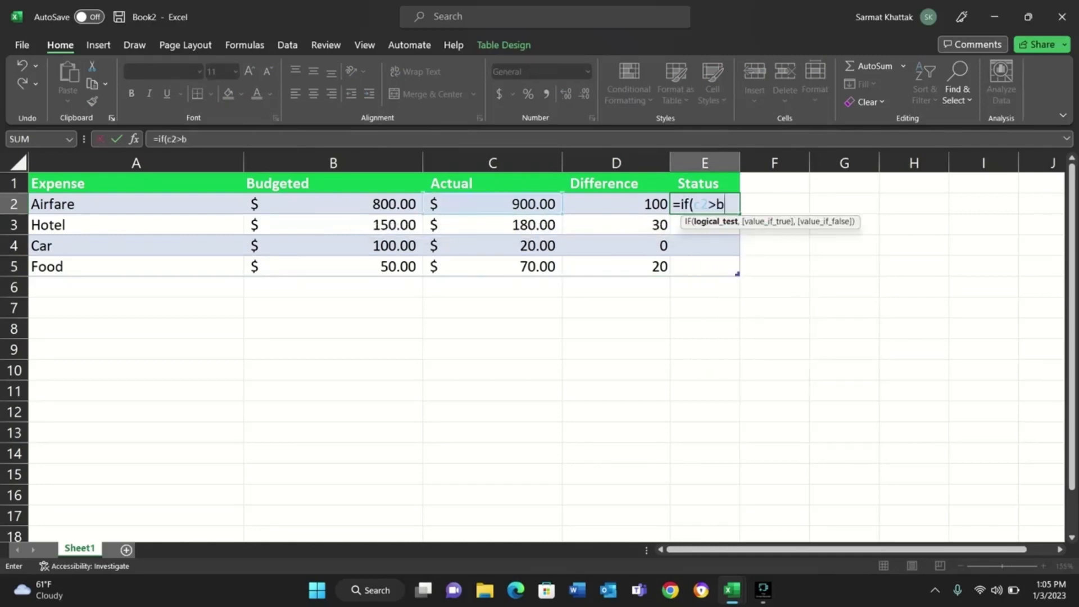
{"action": "type", "text": "2,\""}
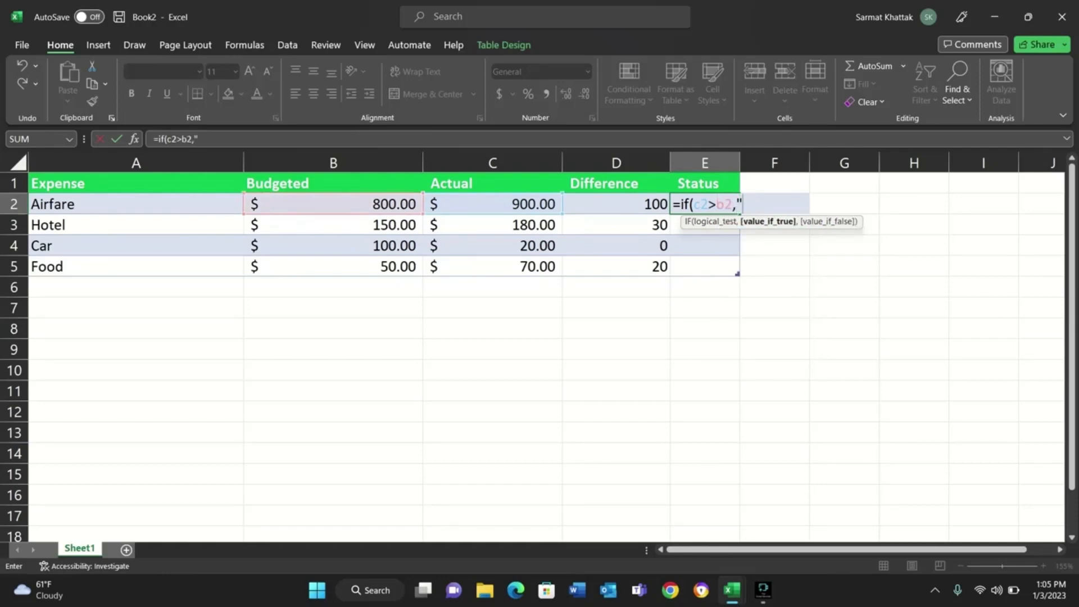
{"action": "type", "text": "\""}
Add the text "Over the Budget" as the value if true in the E2 formula.
{"action": "key", "text": "F2"}
{"action": "key", "text": "Left"}
{"action": "type", "text": "Over the B"}
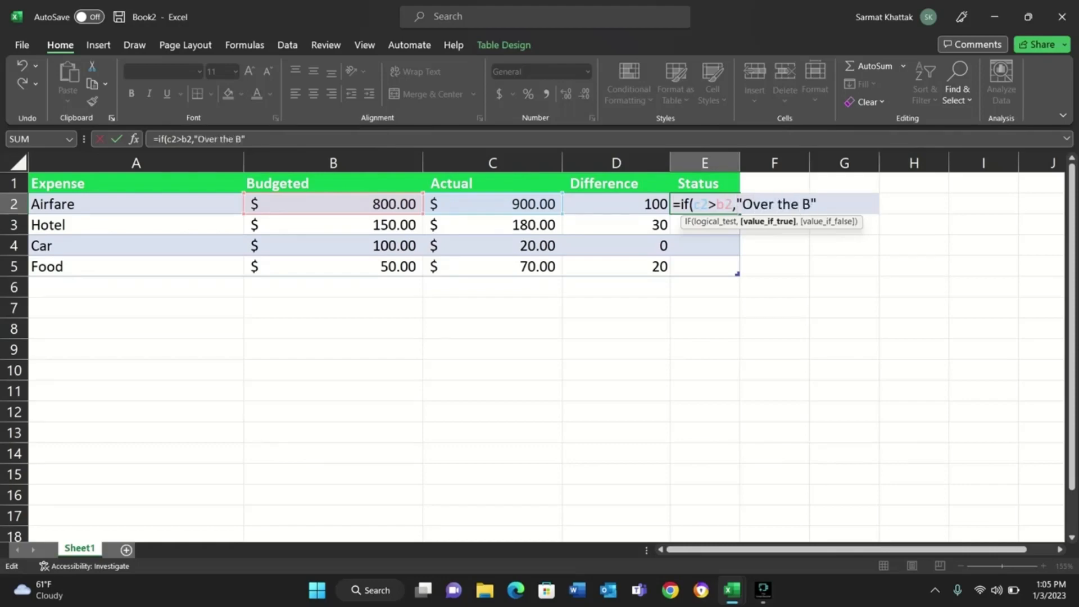
{"action": "type", "text": "udget"}
{"action": "type", "text": ","}
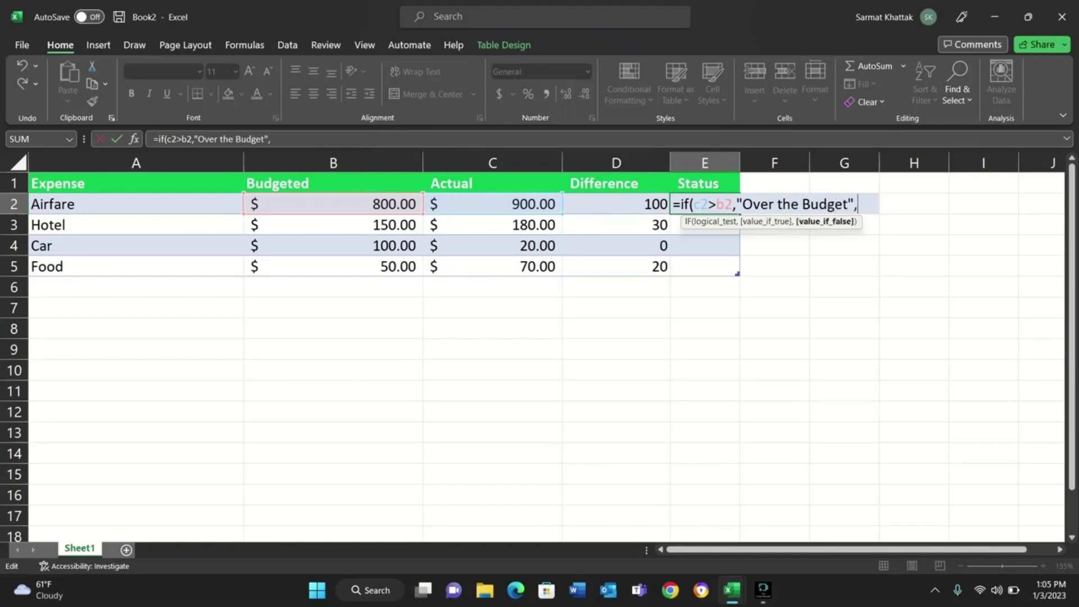
{"action": "type", "text": "\""}
{"action": "type", "text": "\""}
{"action": "type", "text": "Withi"}
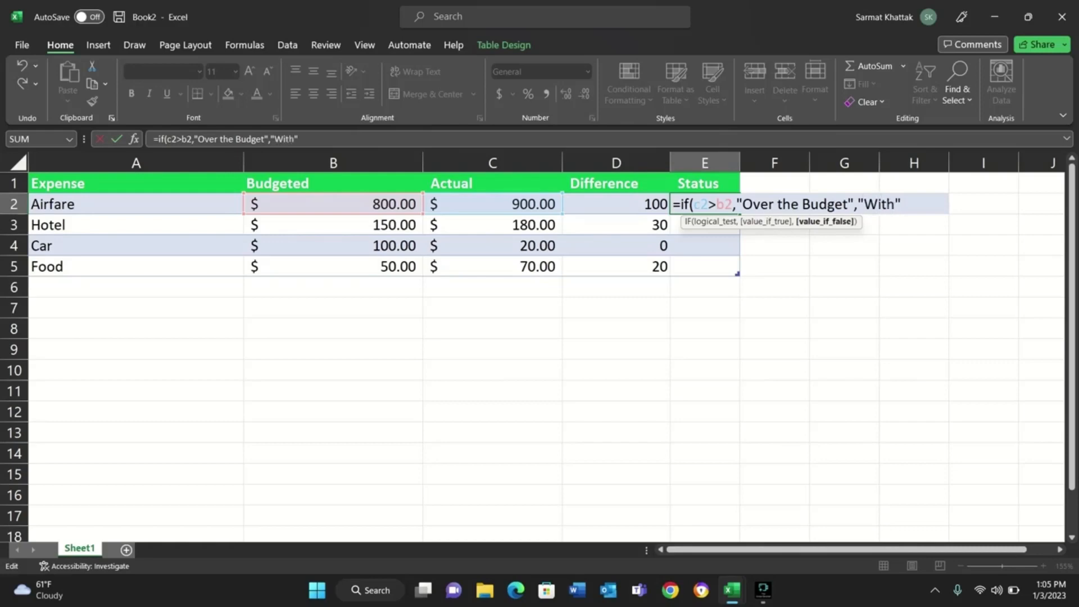
{"action": "type", "text": "n Budget"}
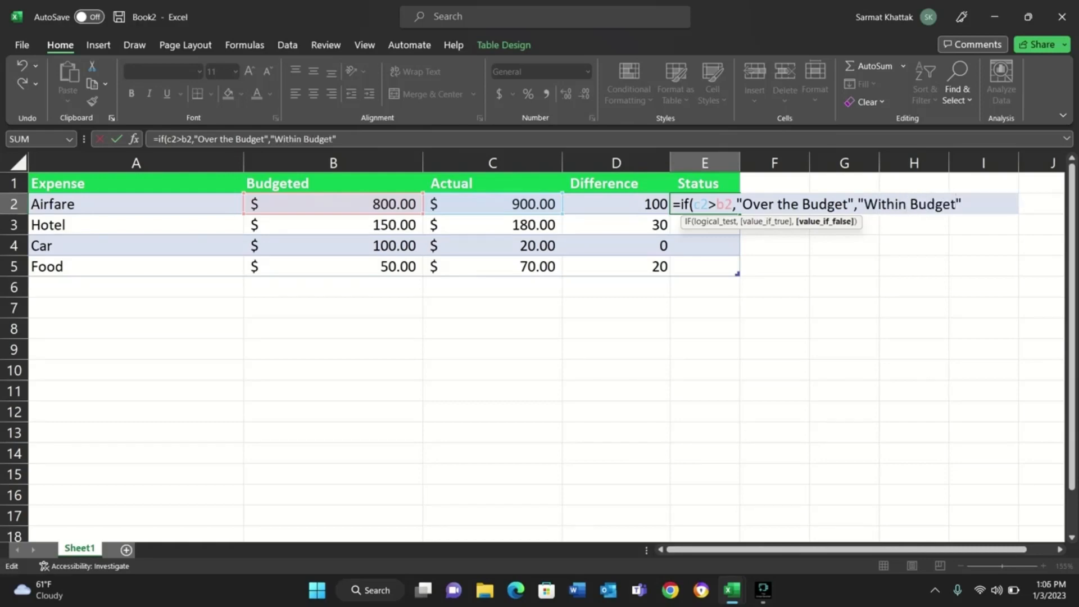
Add "Within Budget" as the value if false and complete the E2 formula, filling the Status column.
{"action": "key", "text": "Right"}
{"action": "type", "text": ")"}
{"action": "key", "text": "Tab"}
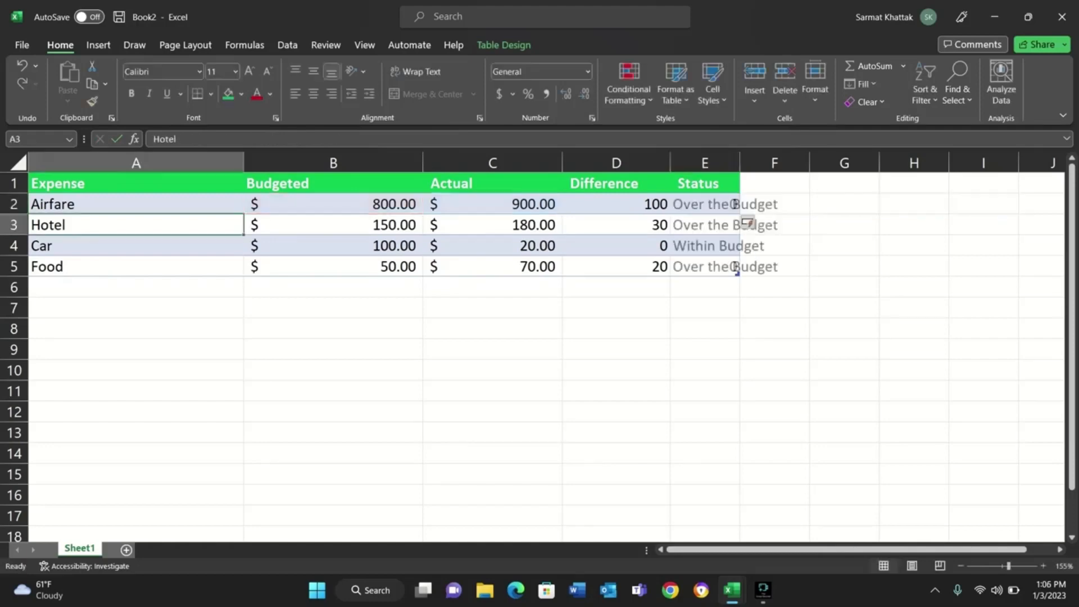
Widen column E to fit the status texts and check the Status results for Airfare, Hotel and Car.
{"action": "left_click_drag", "start_coordinate": [739, 163], "coordinate": [828, 163]}
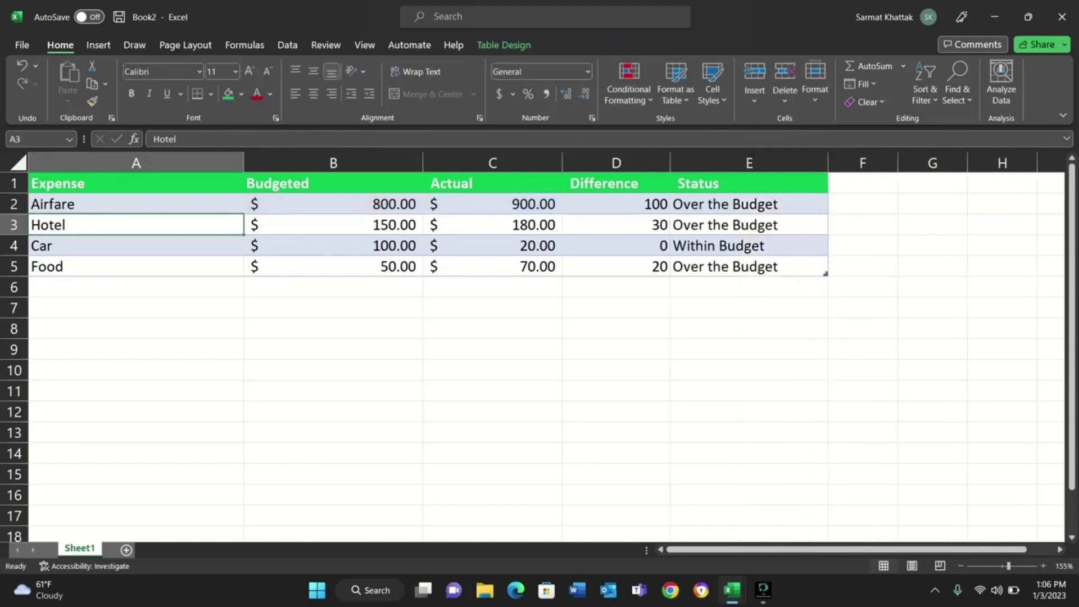
{"action": "left_click", "coordinate": [749, 204]}
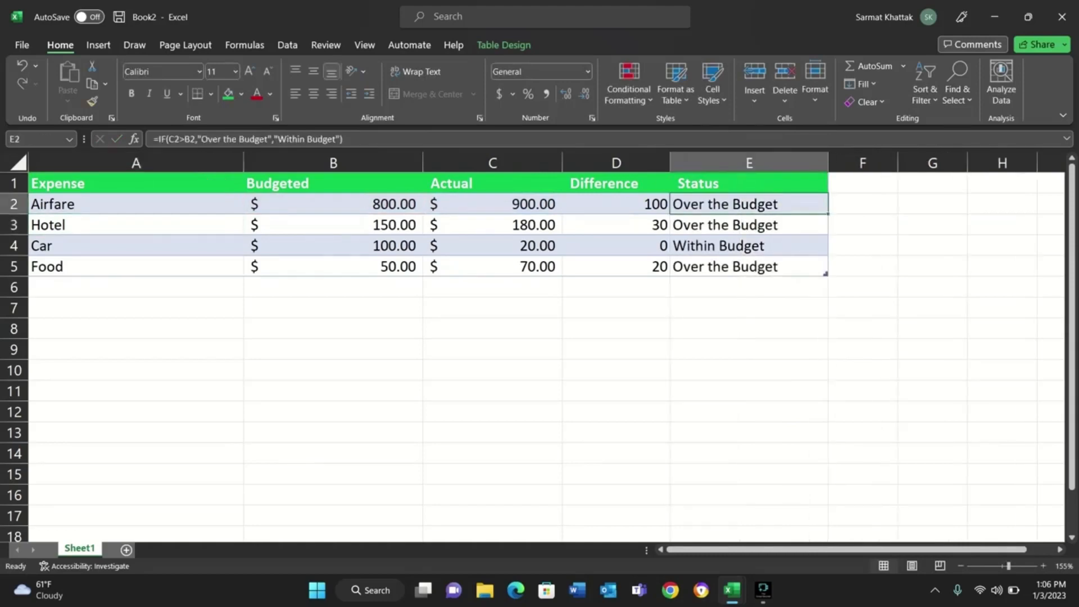
{"action": "left_click", "coordinate": [749, 225]}
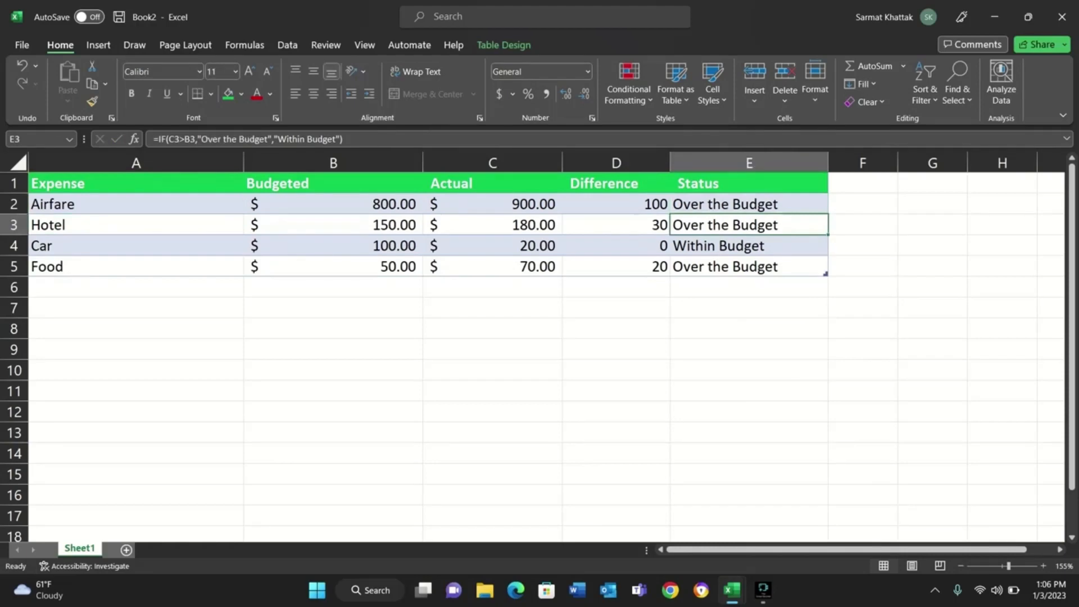
{"action": "left_click", "coordinate": [749, 246]}
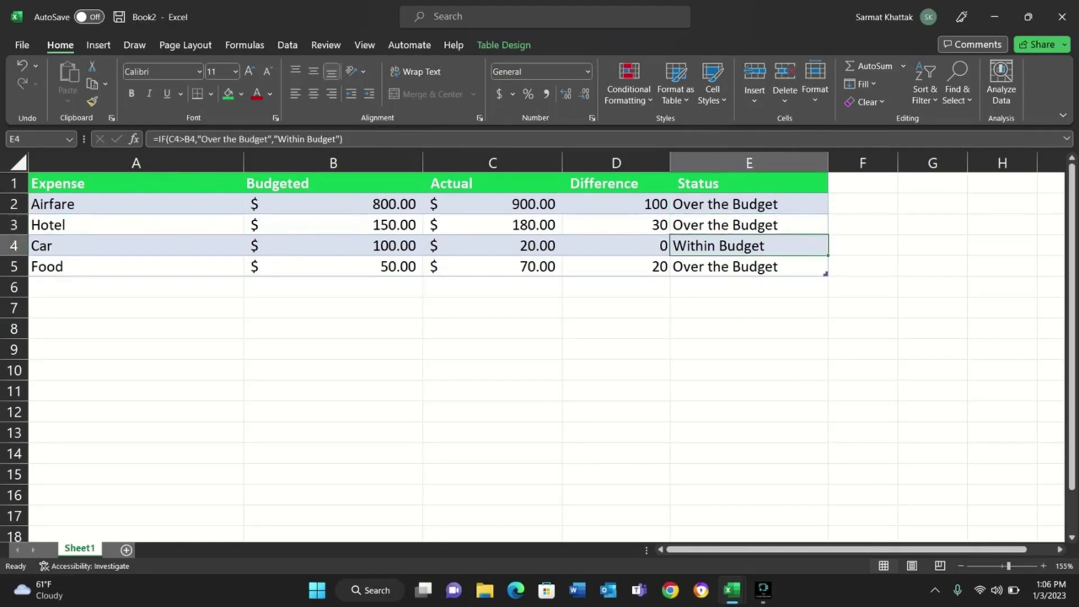
Compare the Airfare budgeted and actual amounts with the Status formula, and check the Status results for Food and Car.
{"action": "left_click", "coordinate": [749, 266]}
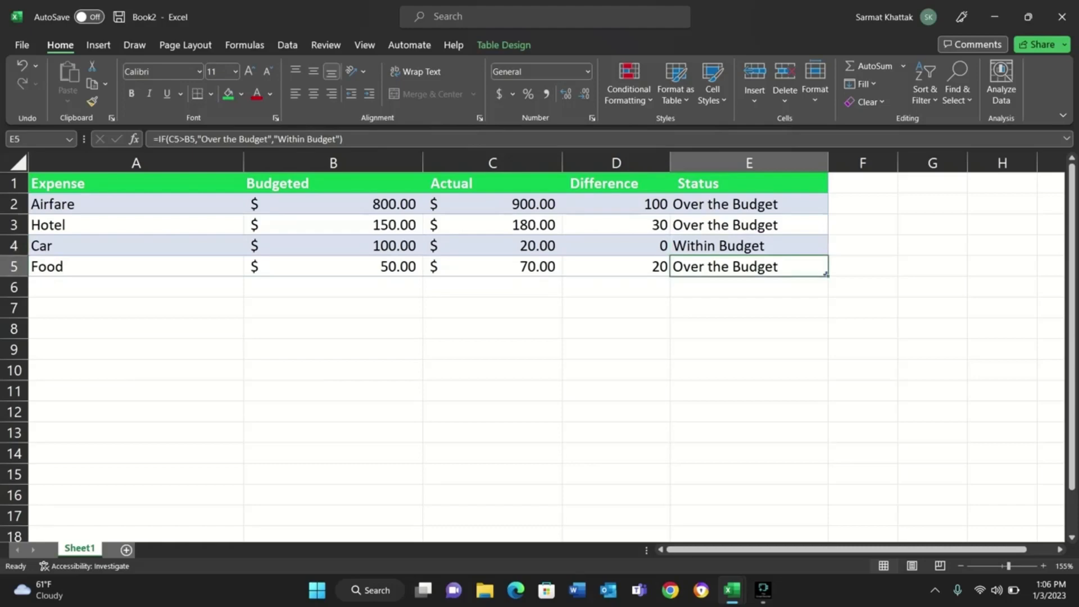
{"action": "left_click", "coordinate": [492, 204]}
{"action": "left_click", "coordinate": [333, 204]}
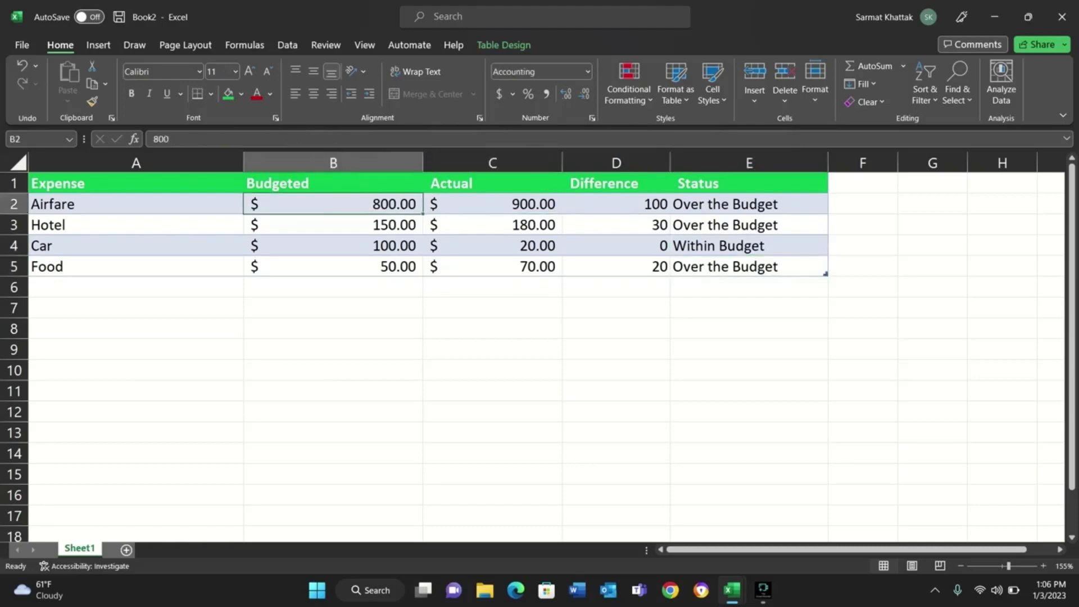
{"action": "left_click", "coordinate": [749, 204]}
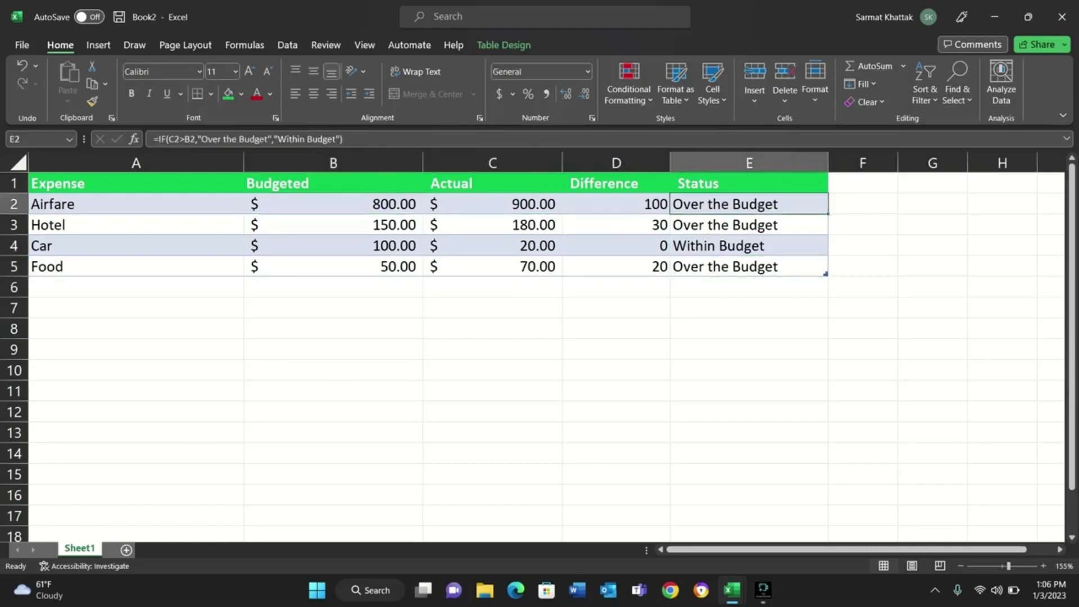
{"action": "left_click", "coordinate": [492, 204]}
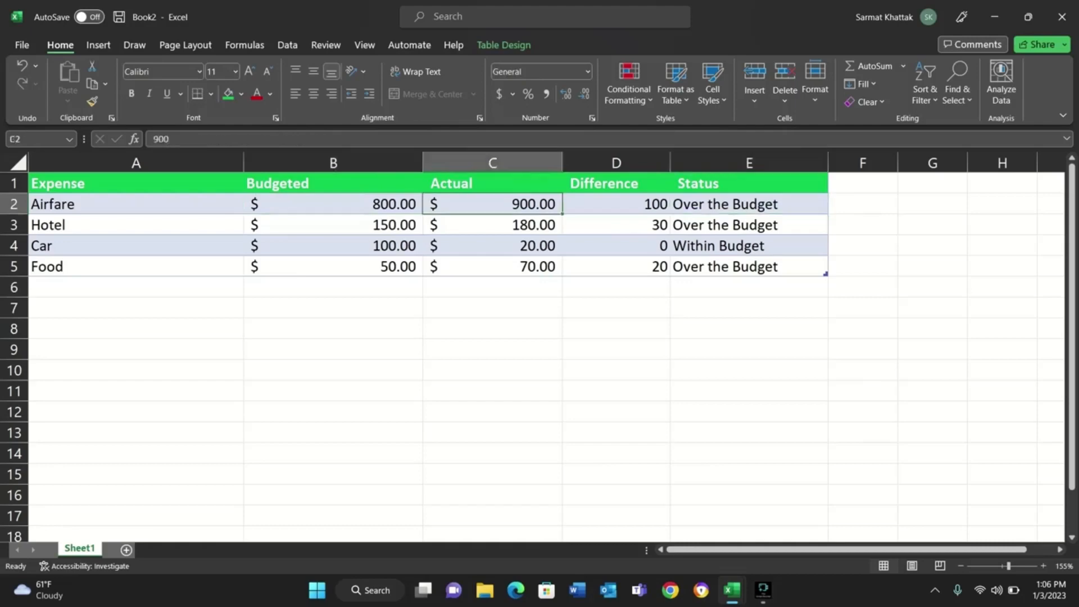
{"action": "left_click", "coordinate": [749, 204]}
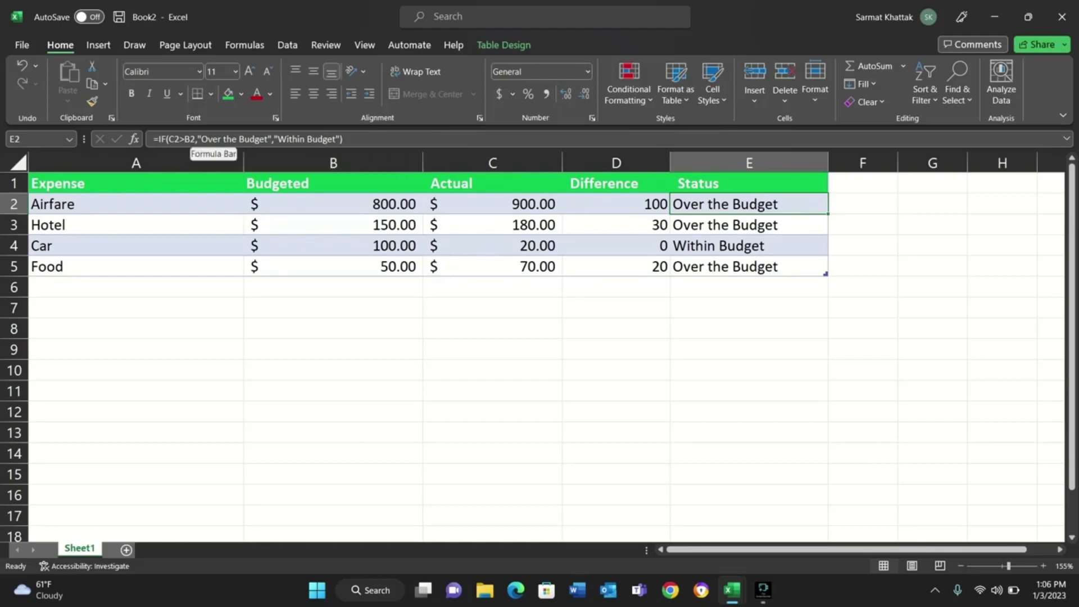
{"action": "left_click", "coordinate": [749, 245]}
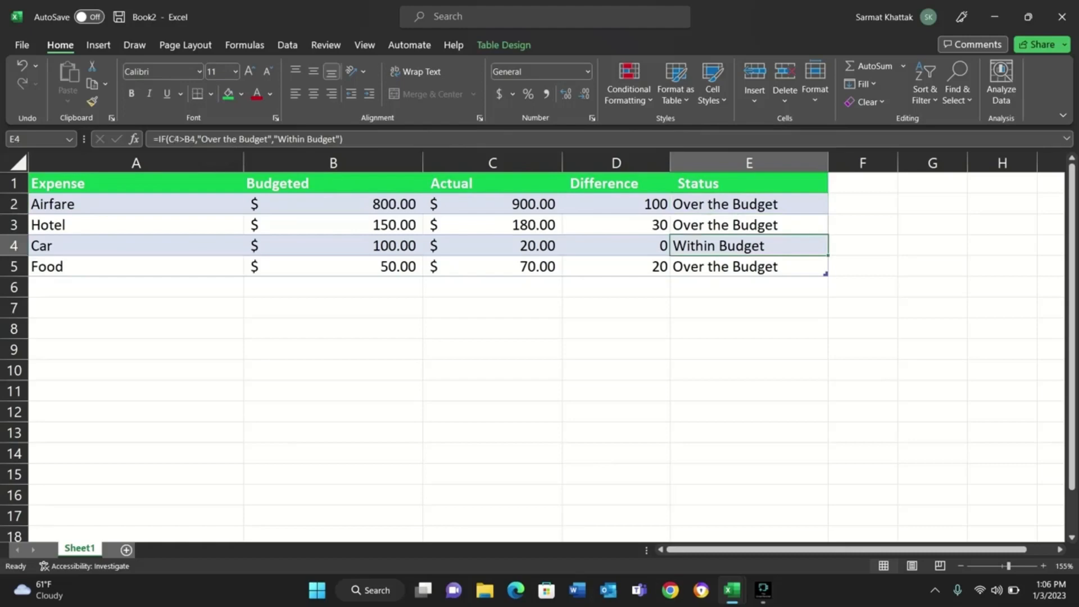
Extend the table one column beyond Status by filling its header into F1, and rename the new header "Yes/No".
{"action": "left_click", "coordinate": [749, 183]}
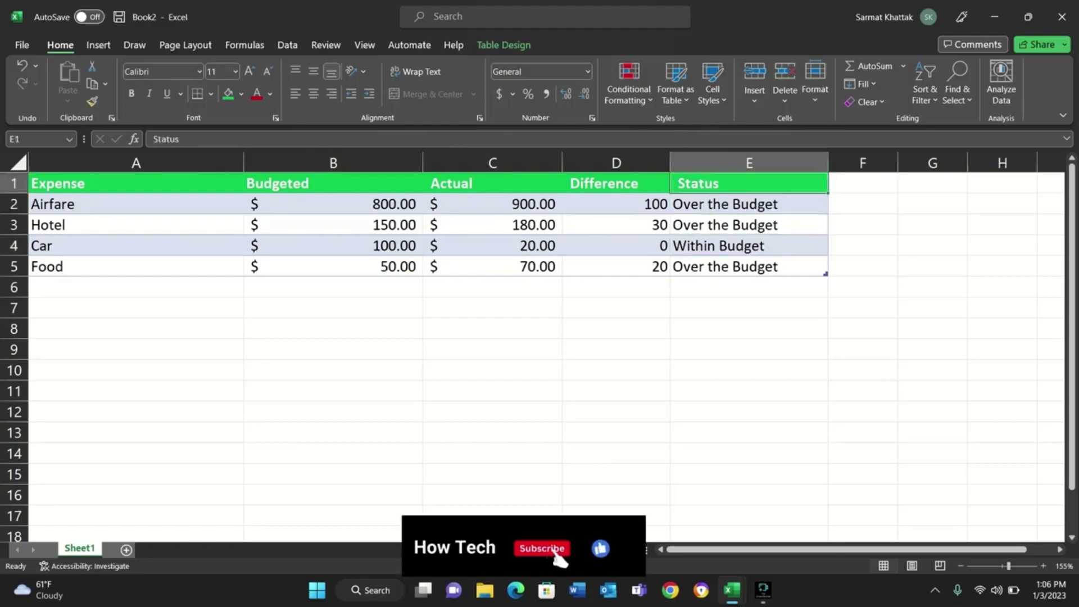
{"action": "left_click_drag", "start_coordinate": [827, 193], "coordinate": [863, 188]}
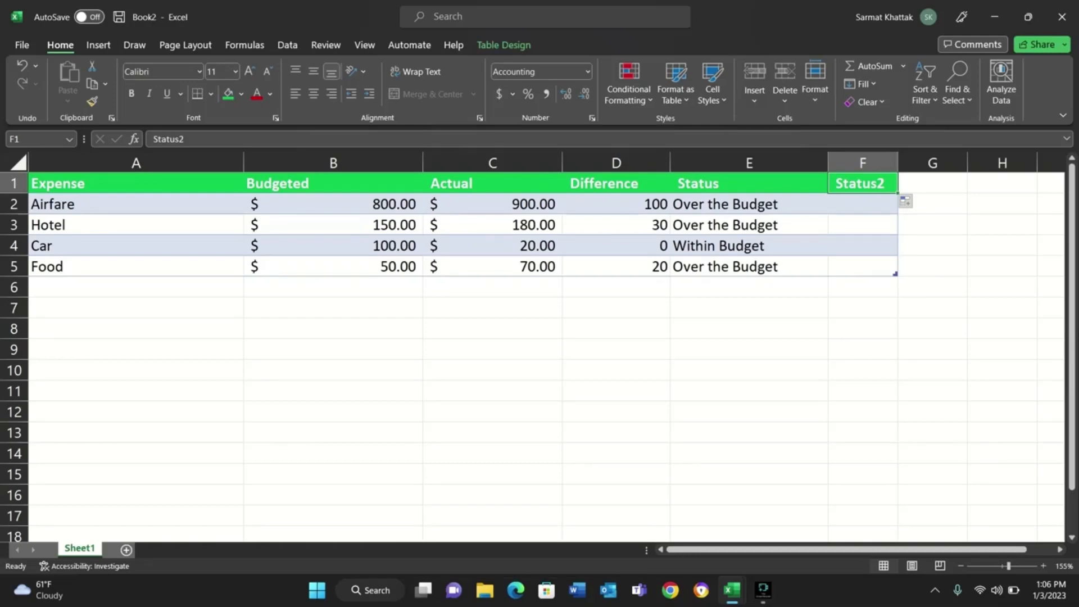
{"action": "double_click", "coordinate": [854, 184]}
{"action": "double_click", "coordinate": [854, 184]}
{"action": "key", "text": "BackSpace"}
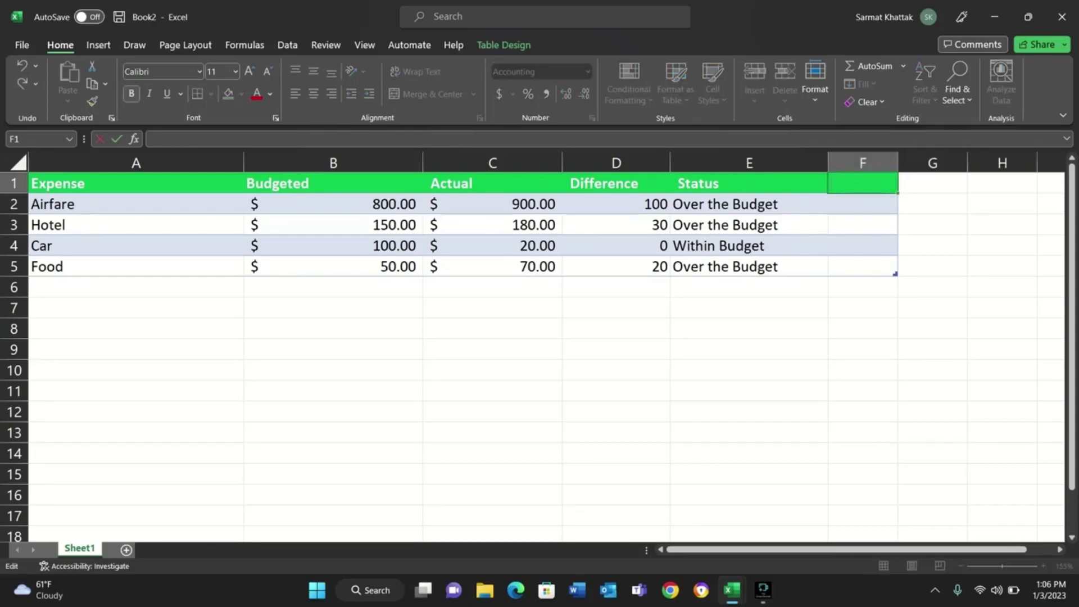
{"action": "type", "text": "Yes/No"}
{"action": "key", "text": "Return"}
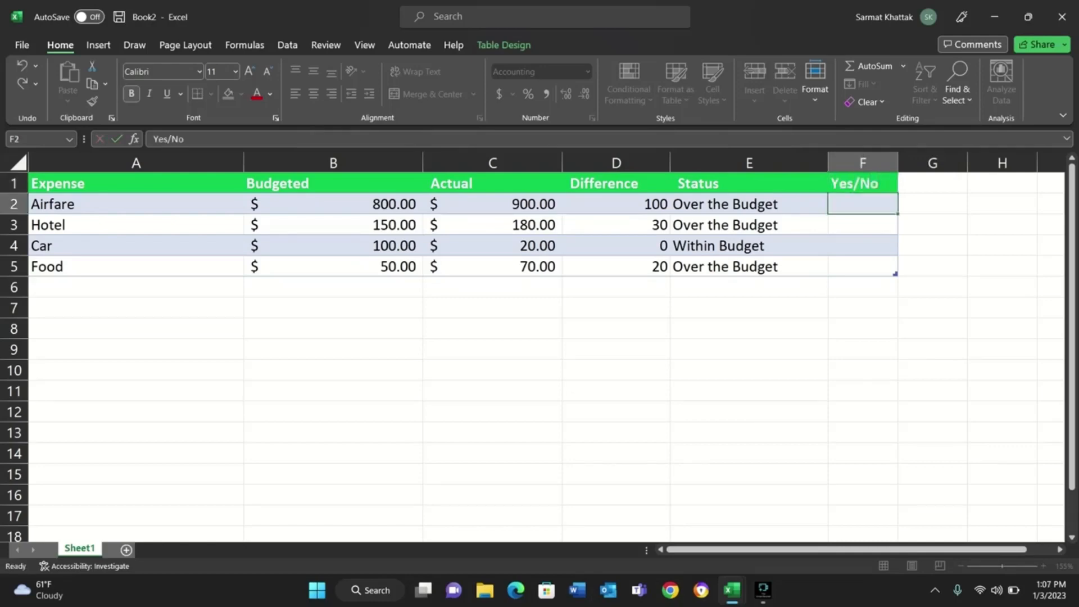
Begin an IF formula in cell F2 of the Yes/No column.
{"action": "type", "text": "+"}
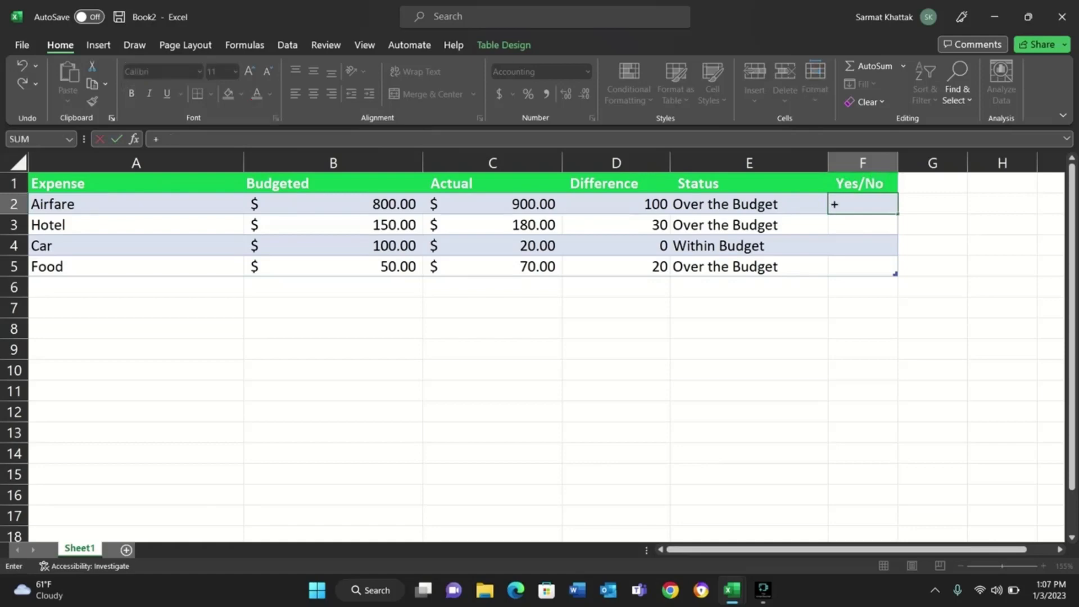
{"action": "key", "text": "Escape"}
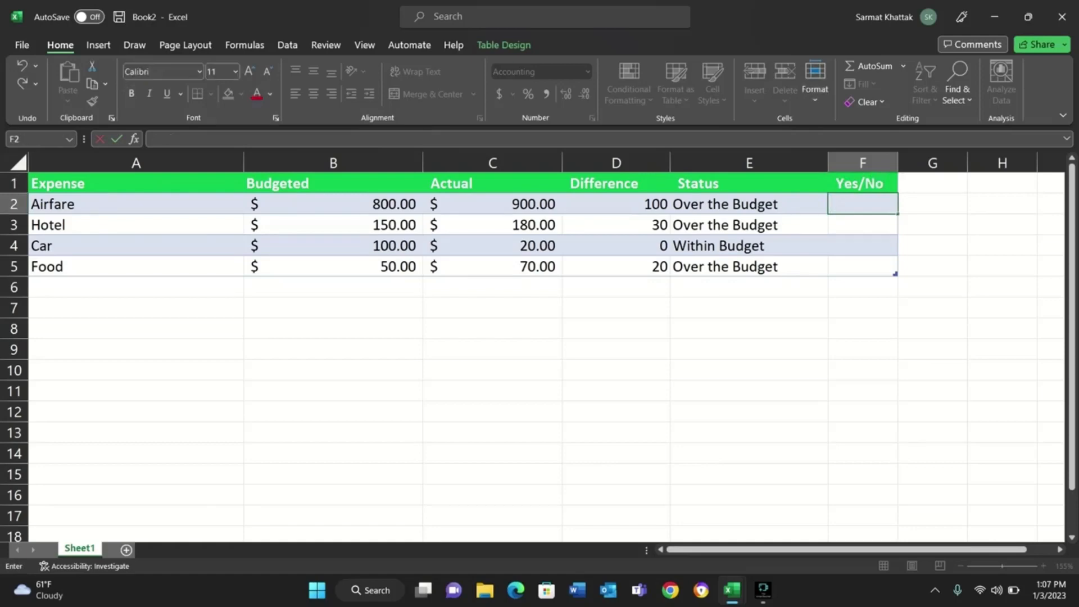
{"action": "type", "text": "+"}
{"action": "key", "text": "BackSpace"}
{"action": "type", "text": "="}
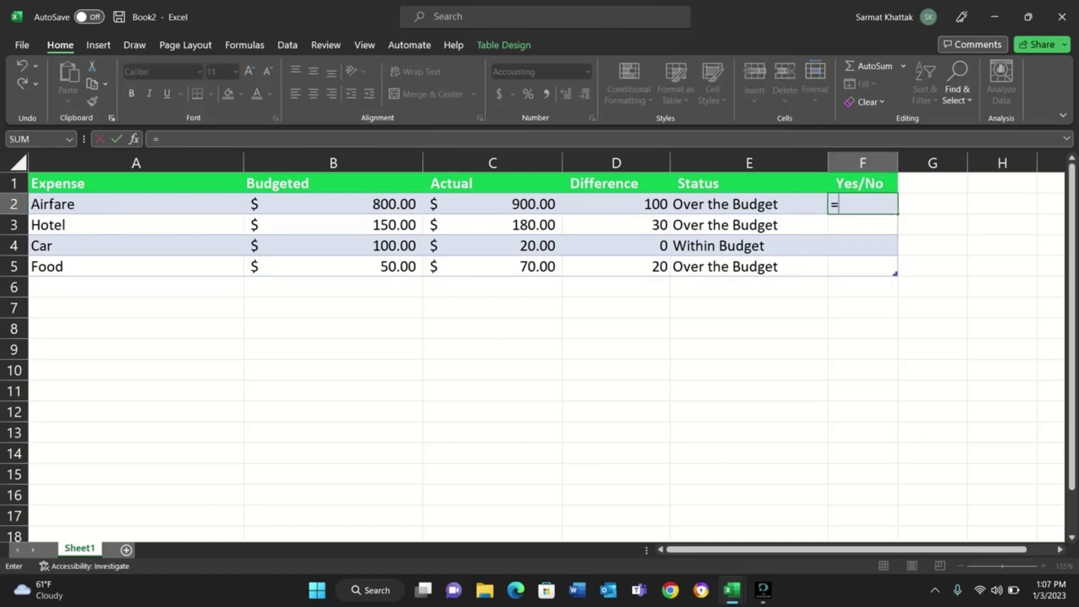
{"action": "type", "text": "if("}
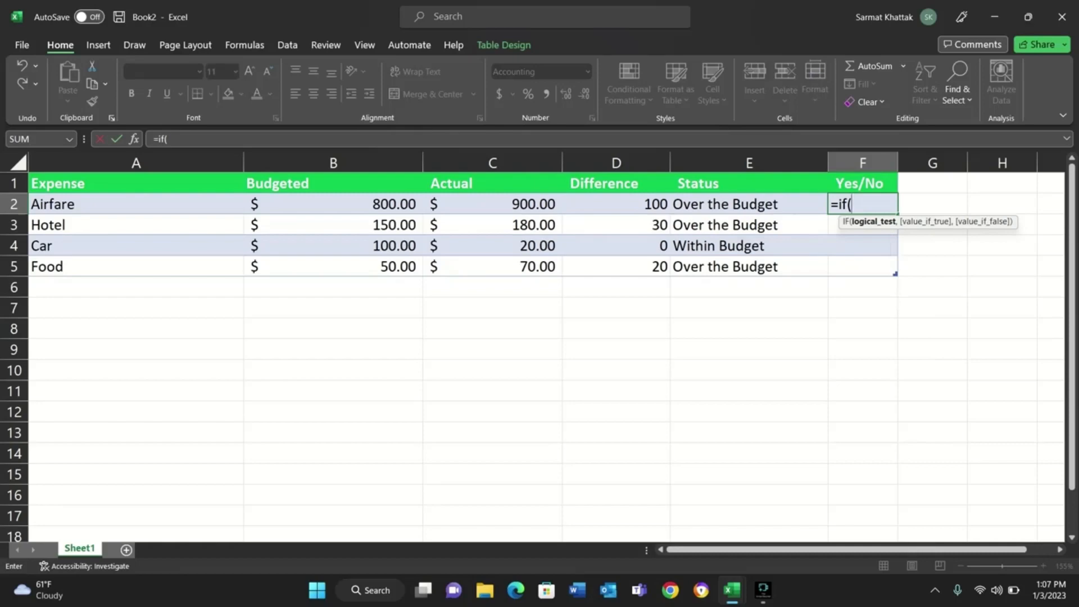
{"action": "key", "text": "Left"}
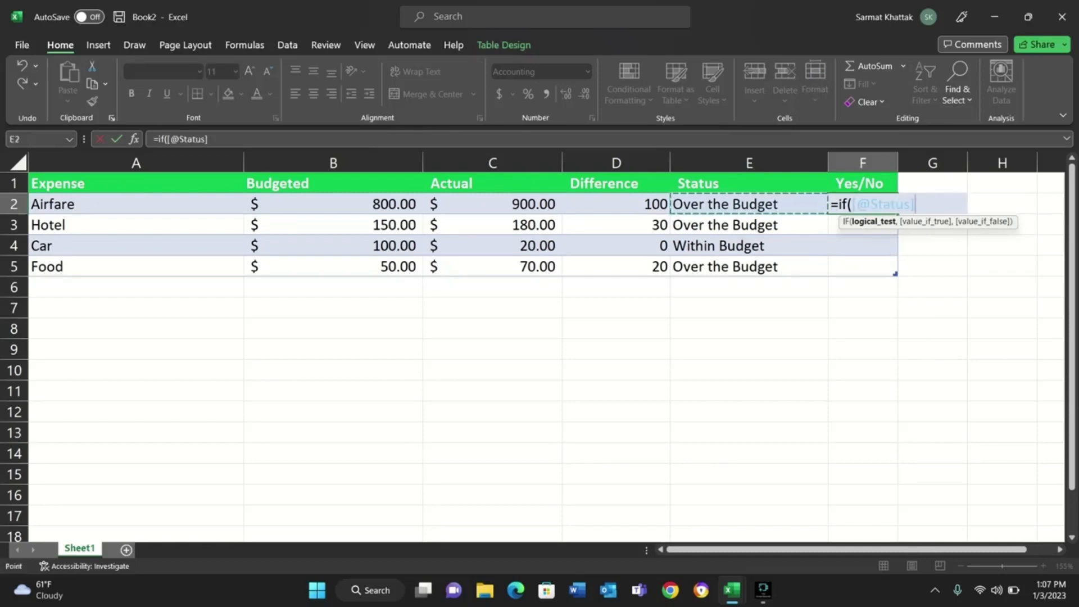
{"action": "key", "text": "BackSpace"}
{"action": "key", "text": "BackSpace"}
{"action": "key", "text": "BackSpace"}
{"action": "key", "text": "BackSpace"}
{"action": "key", "text": "BackSpace"}
{"action": "key", "text": "BackSpace"}
{"action": "key", "text": "BackSpace"}
{"action": "key", "text": "BackSpace"}
{"action": "key", "text": "BackSpace"}
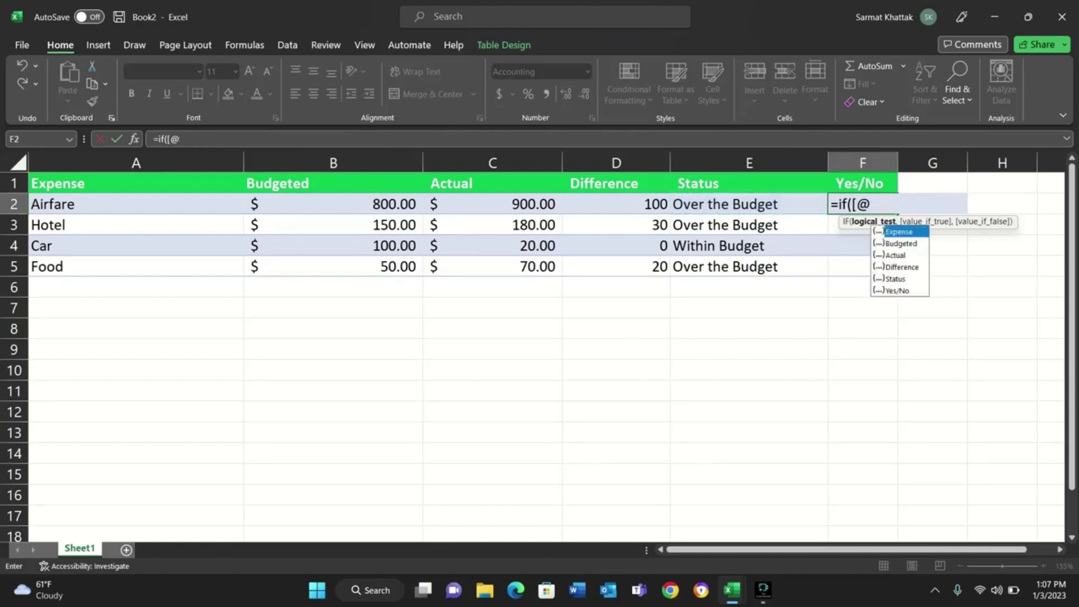
{"action": "type", "text": "c"}
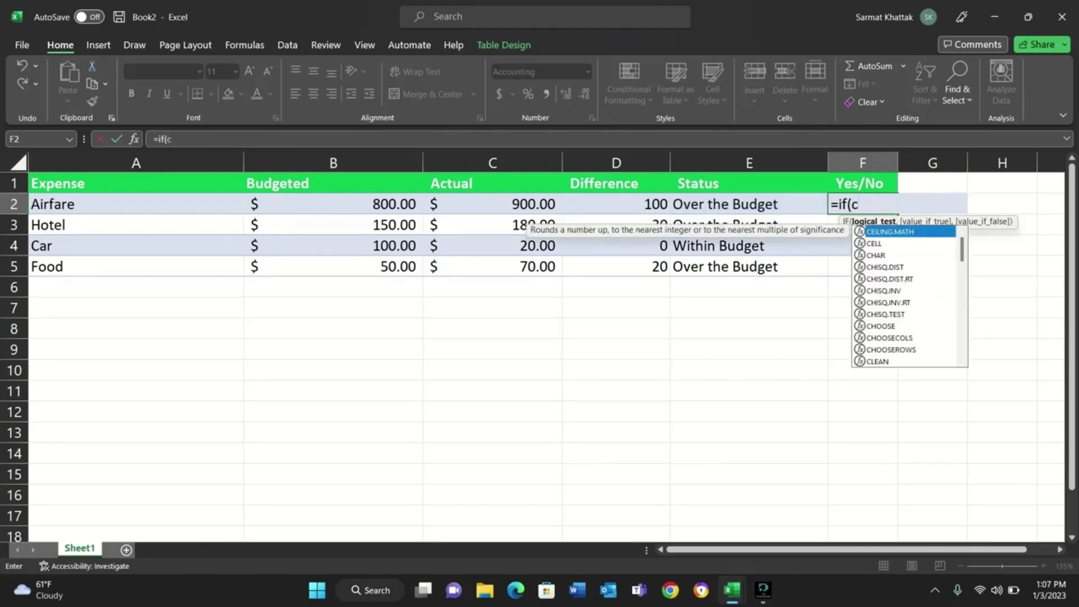
{"action": "key", "text": "BackSpace"}
Enter E2="Over the Budget" as the logical test of the IF formula in F2.
{"action": "type", "text": "e2"}
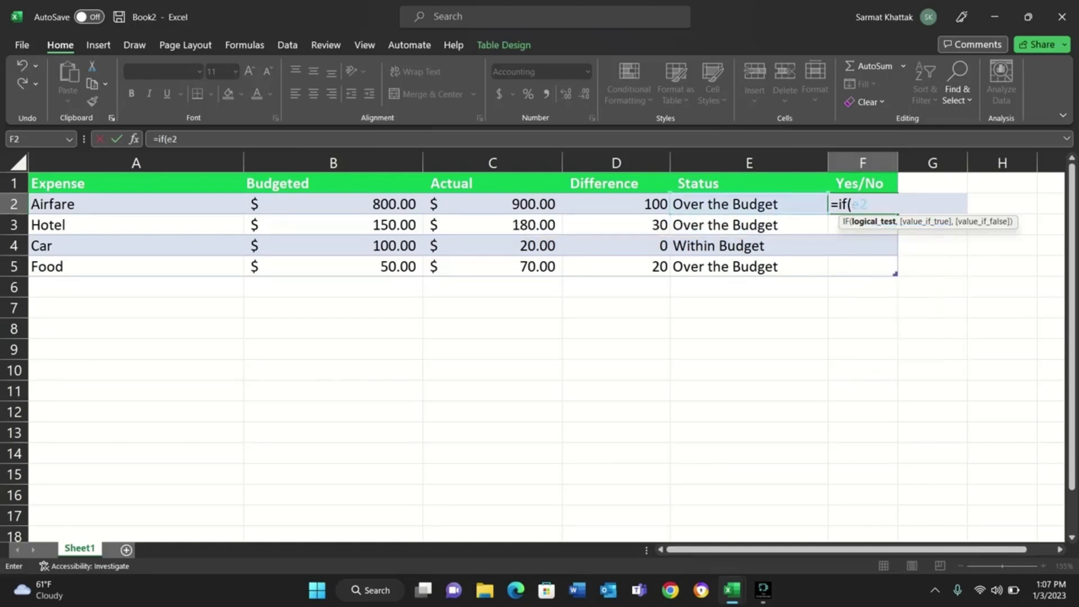
{"action": "type", "text": "=\"\""}
{"action": "left_click", "coordinate": [881, 203]}
{"action": "type", "text": "Over the B"}
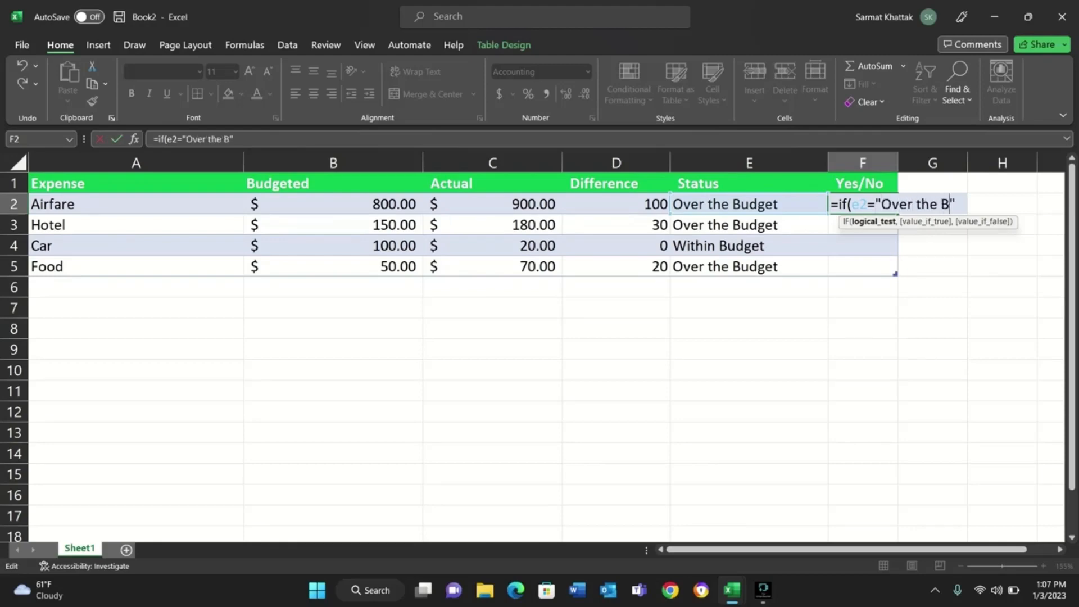
{"action": "type", "text": "udget"}
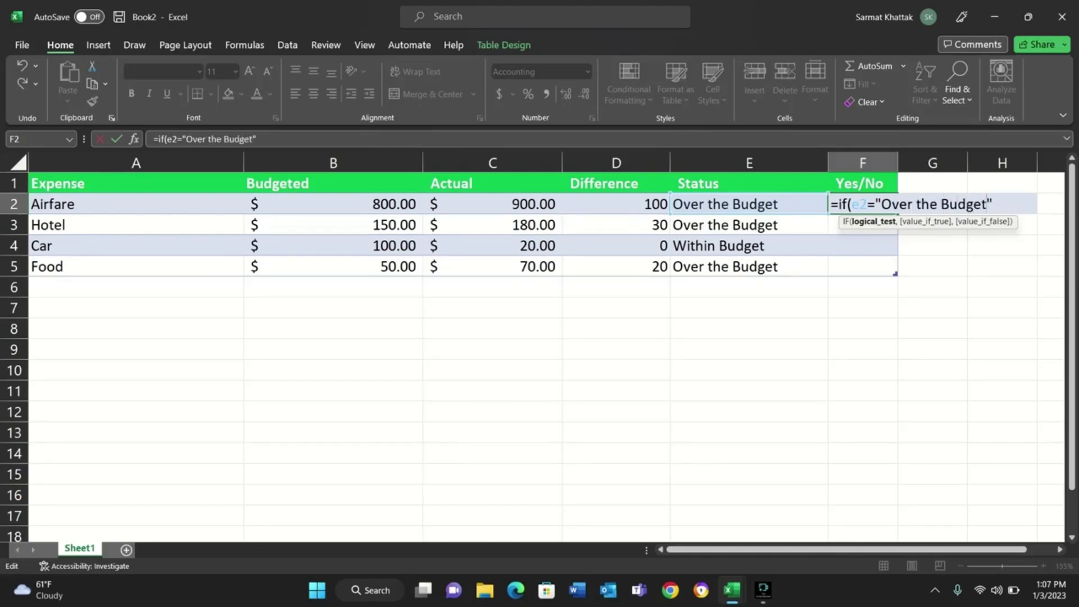
{"action": "key", "text": "Right"}
{"action": "type", "text": ","}
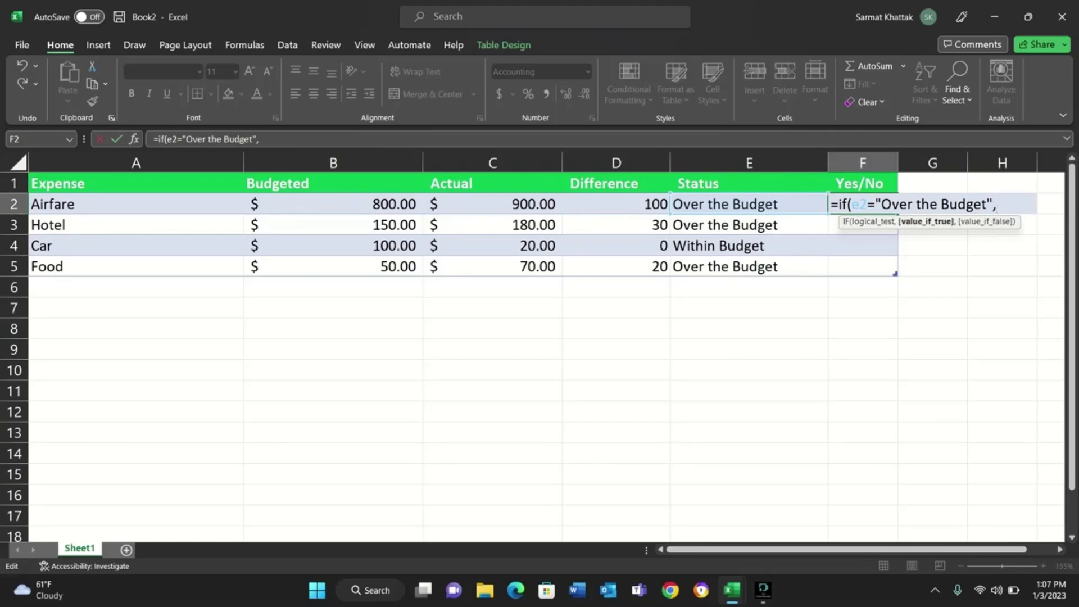
{"action": "type", "text": "\"Yes\","}
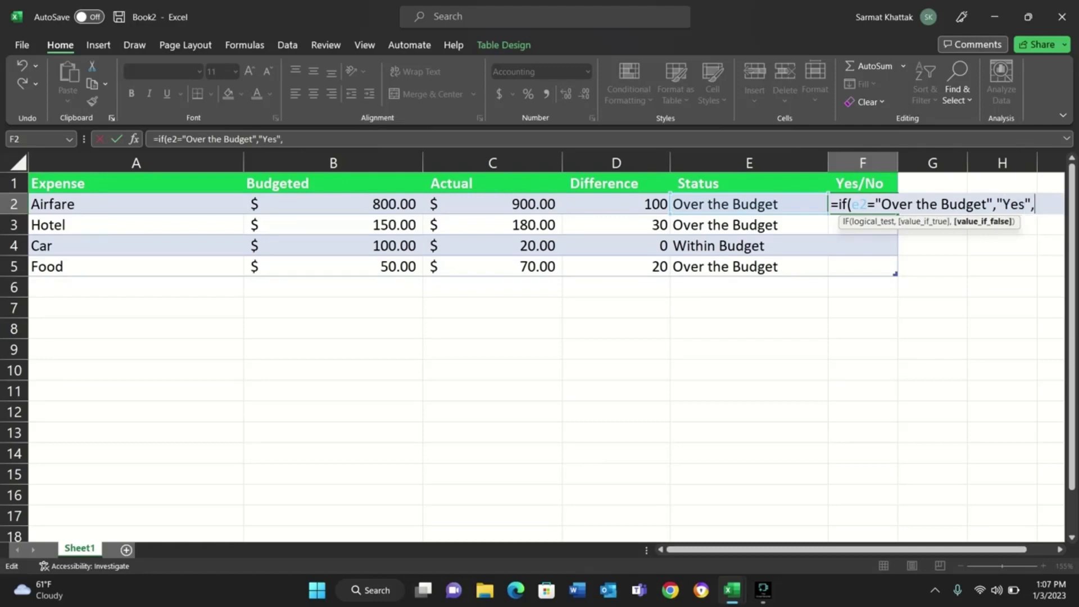
{"action": "type", "text": "\"No\""}
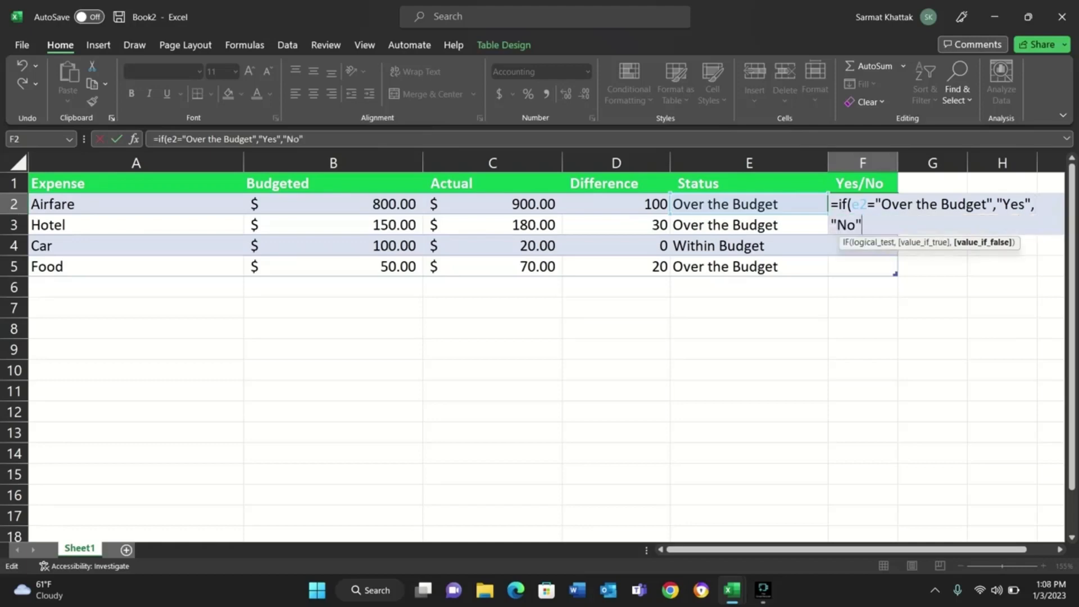
{"action": "type", "text": ")"}
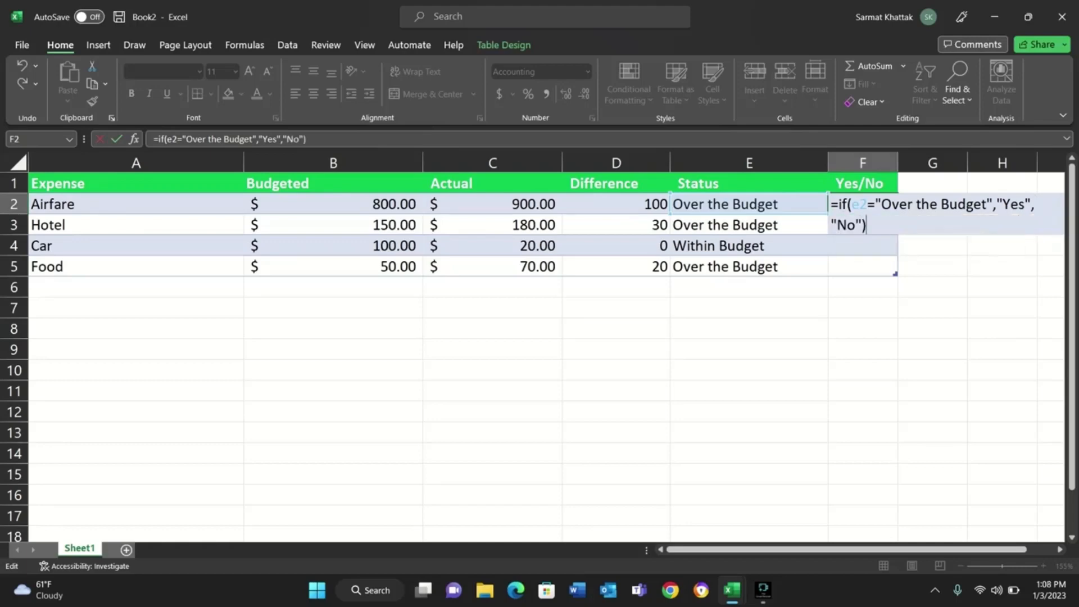
Add "Yes" as the value if true and "No" as the value if false, completing the F2 formula for the column.
{"action": "key", "text": "ctrl+Return"}
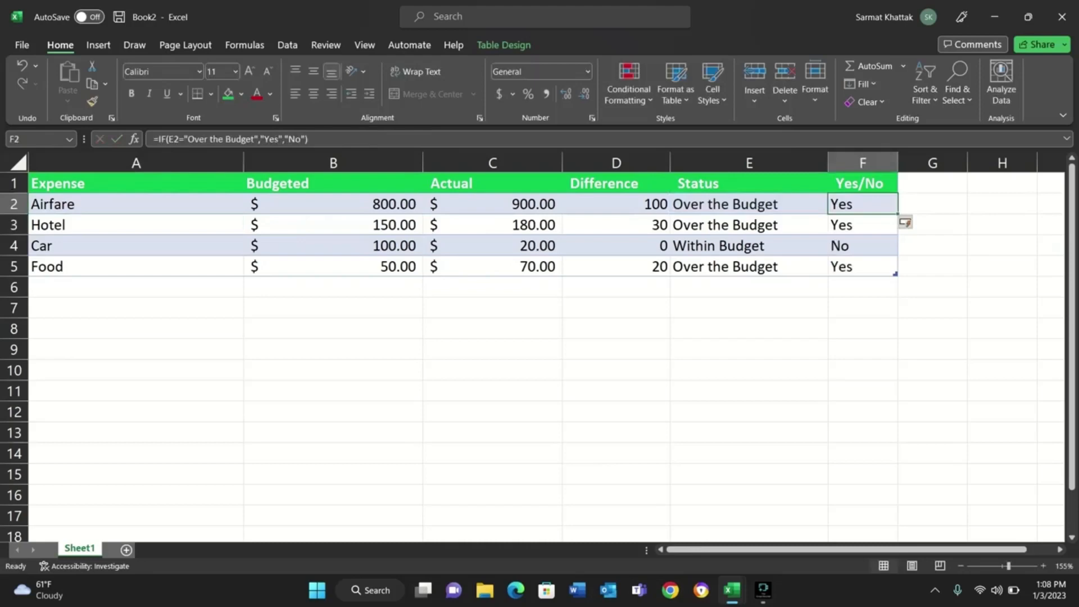
Check the Yes/No results against the Status texts in the Airfare, Hotel, Car and Food rows.
{"action": "left_click", "coordinate": [749, 204]}
{"action": "left_click", "coordinate": [862, 204]}
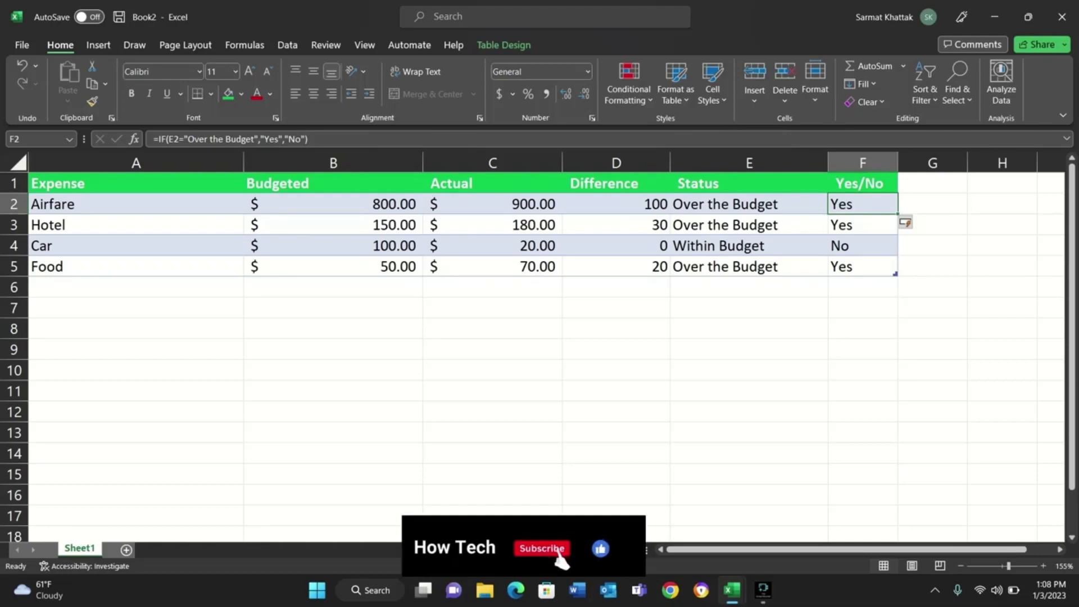
{"action": "left_click", "coordinate": [749, 225]}
{"action": "left_click", "coordinate": [749, 245]}
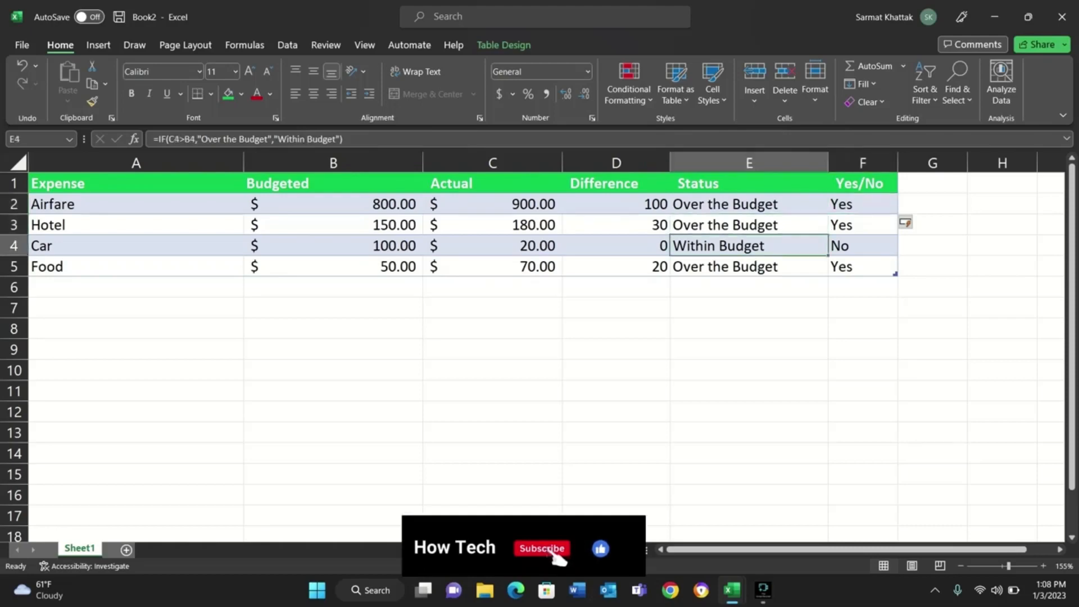
{"action": "left_click", "coordinate": [863, 246]}
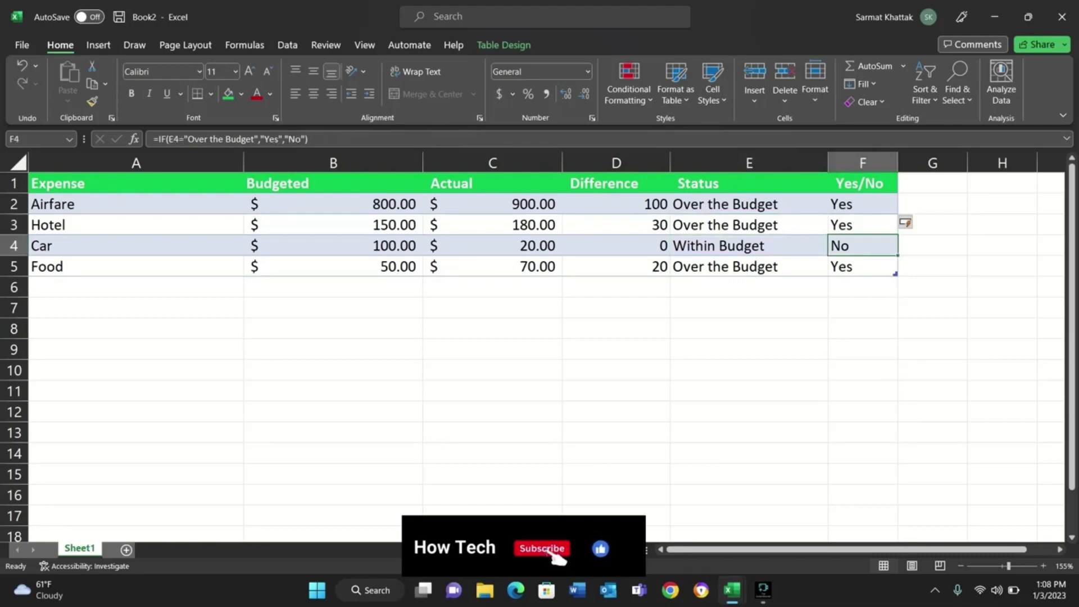
{"action": "left_click", "coordinate": [863, 267]}
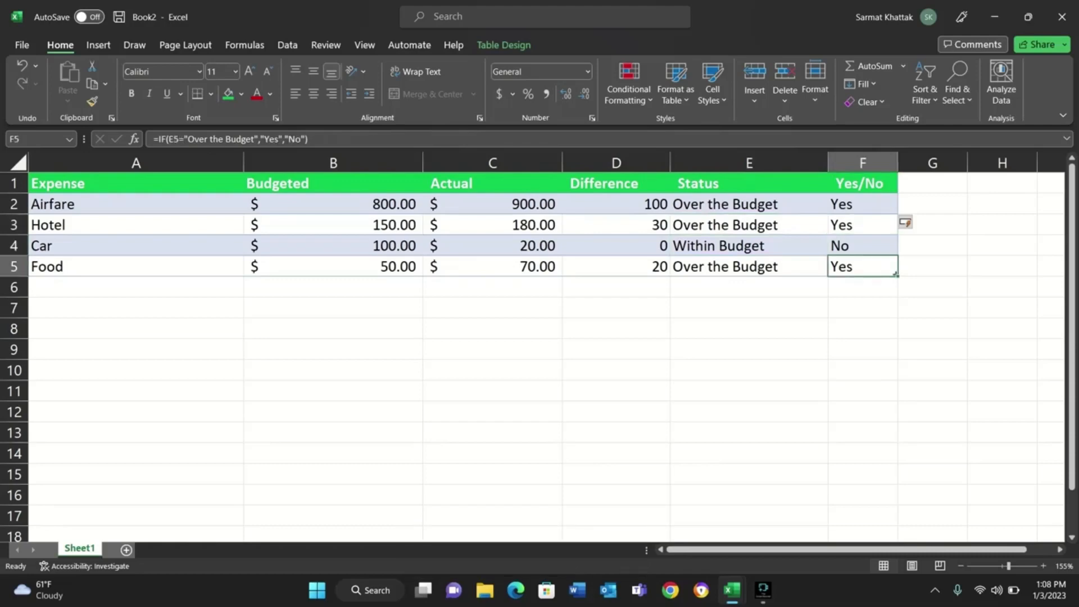
{"action": "left_click", "coordinate": [748, 266]}
{"action": "left_click", "coordinate": [863, 266]}
Enter a SUM formula in B10 that totals the Budgeted amounts from B2 down through the Food row.
{"action": "double_click", "coordinate": [333, 371]}
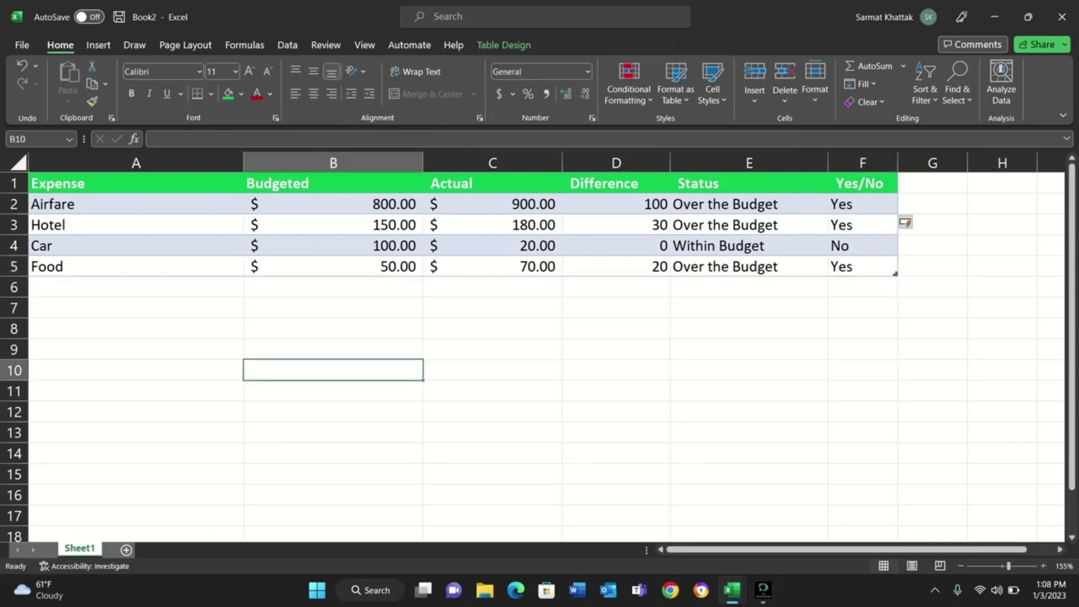
{"action": "type", "text": "="}
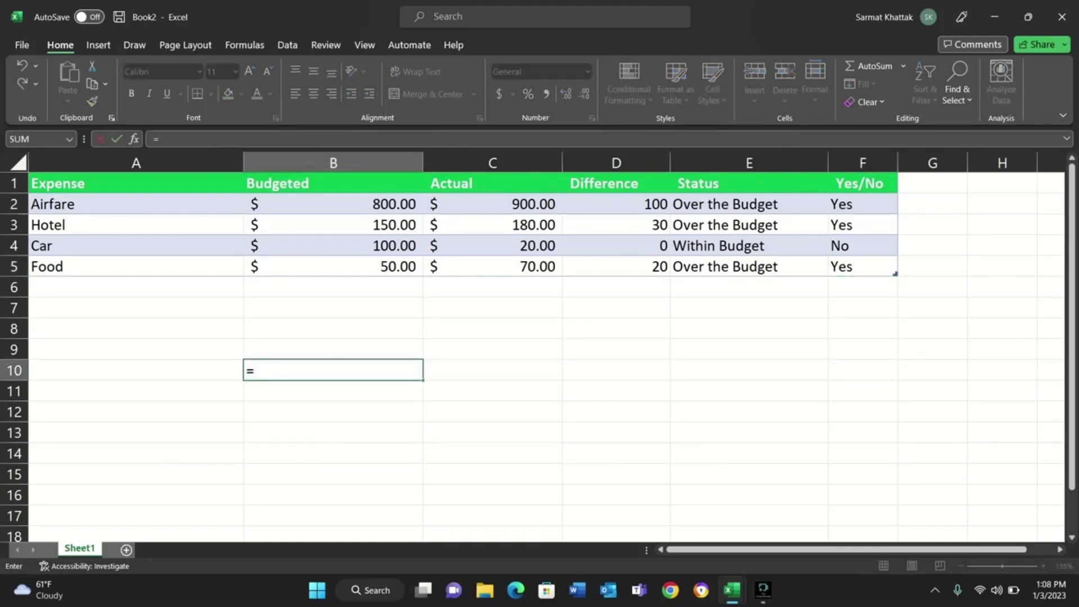
{"action": "type", "text": "Sum"}
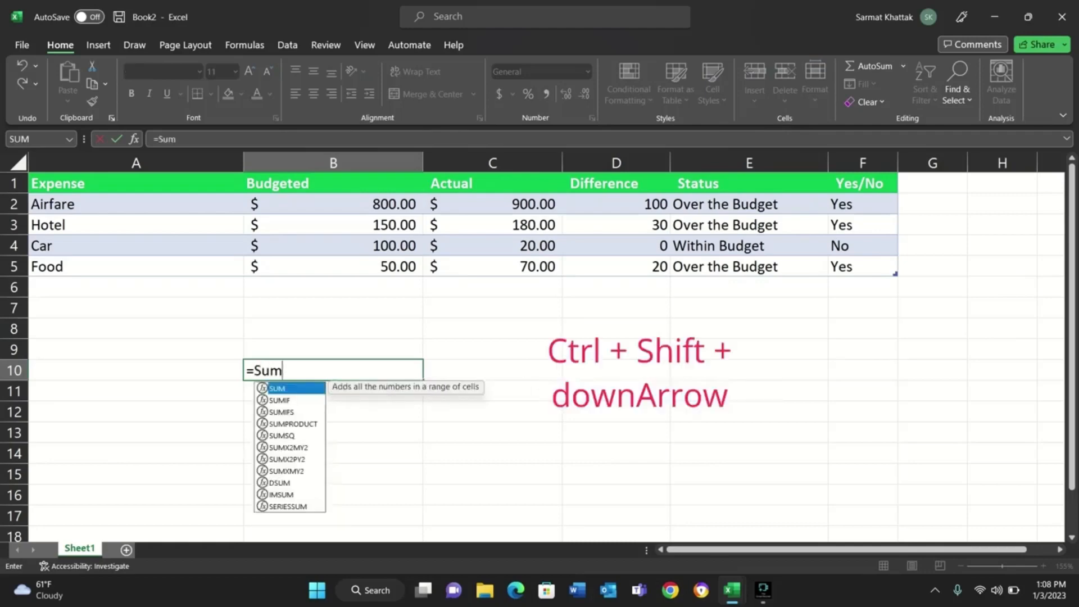
{"action": "type", "text": "("}
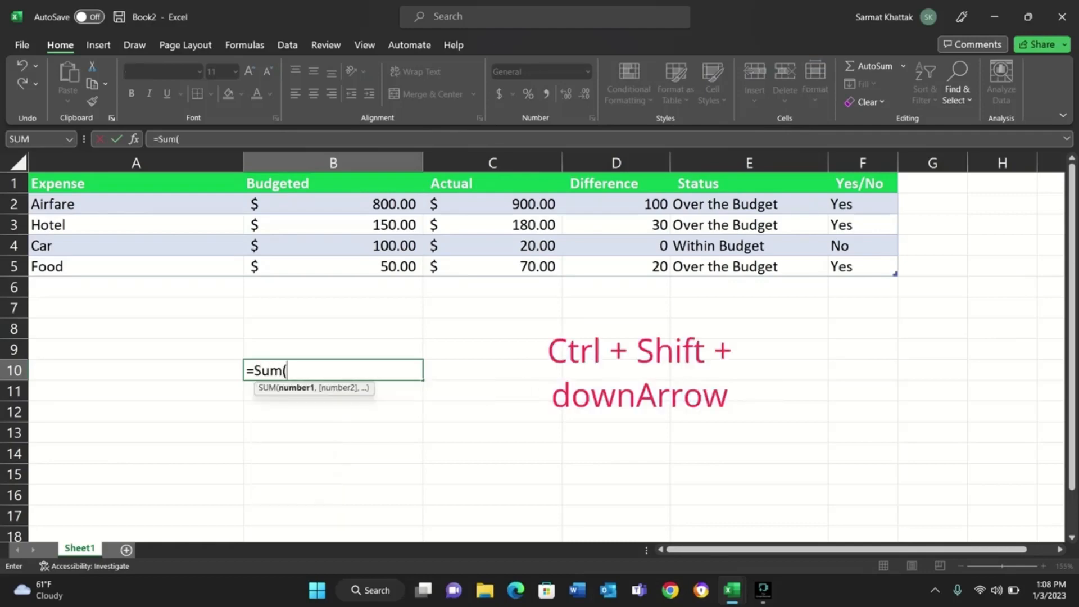
{"action": "left_click", "coordinate": [333, 204]}
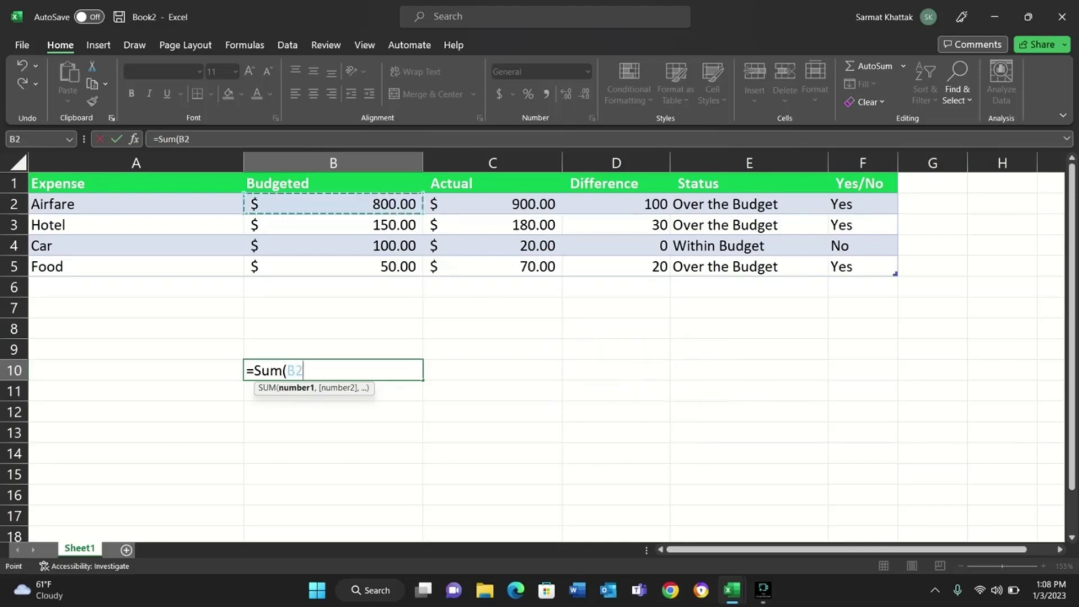
{"action": "key", "text": "ctrl+shift+Down"}
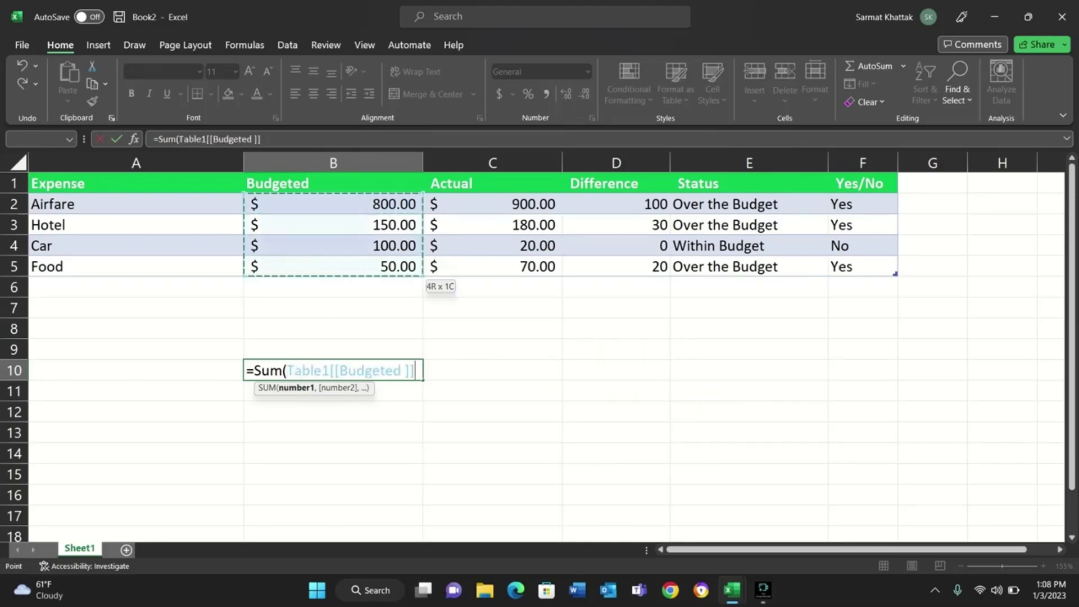
{"action": "type", "text": ")"}
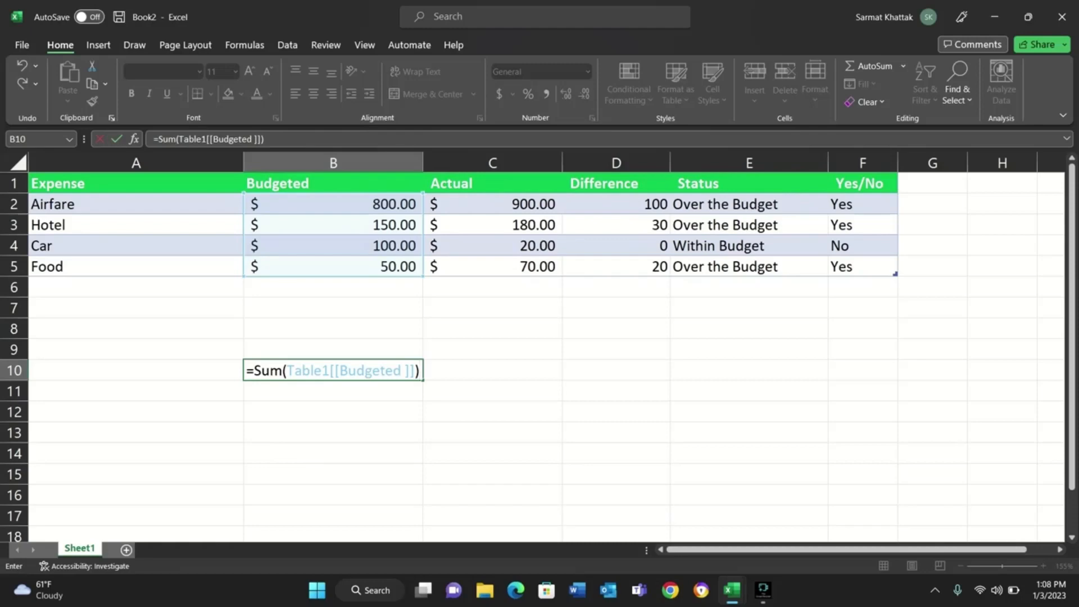
{"action": "key", "text": "Tab"}
{"action": "left_click", "coordinate": [333, 371]}
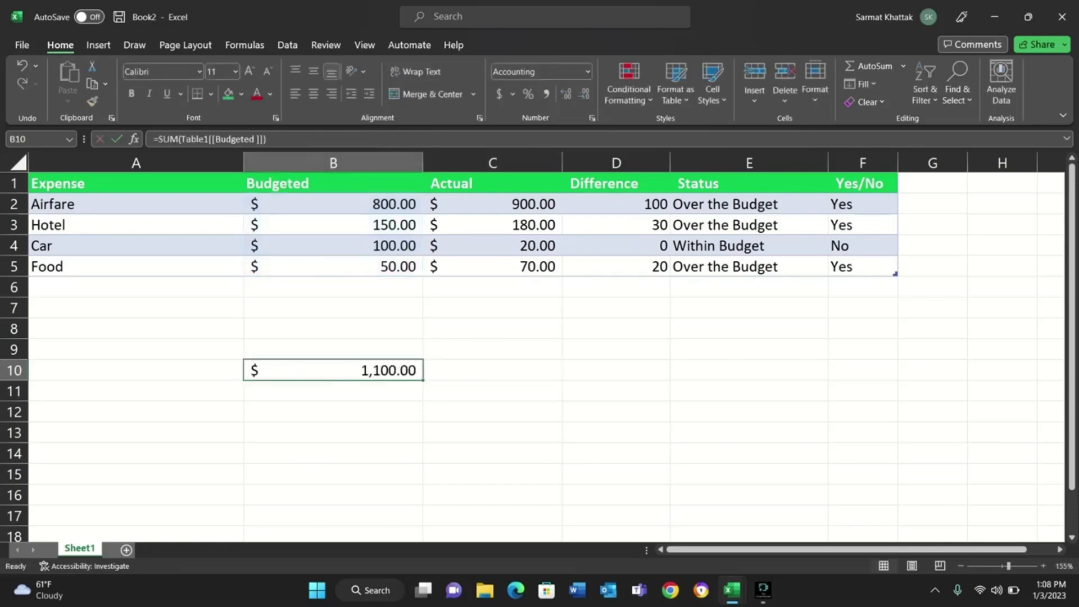
Label the budget sum by entering "Total Budget" in A10.
{"action": "double_click", "coordinate": [136, 370]}
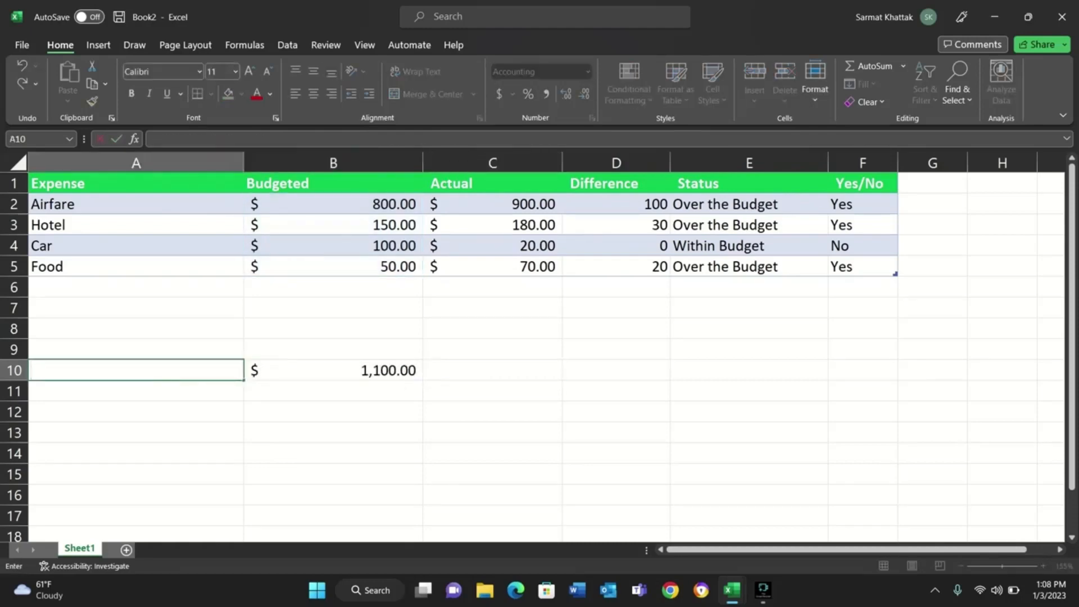
{"action": "type", "text": "Total"}
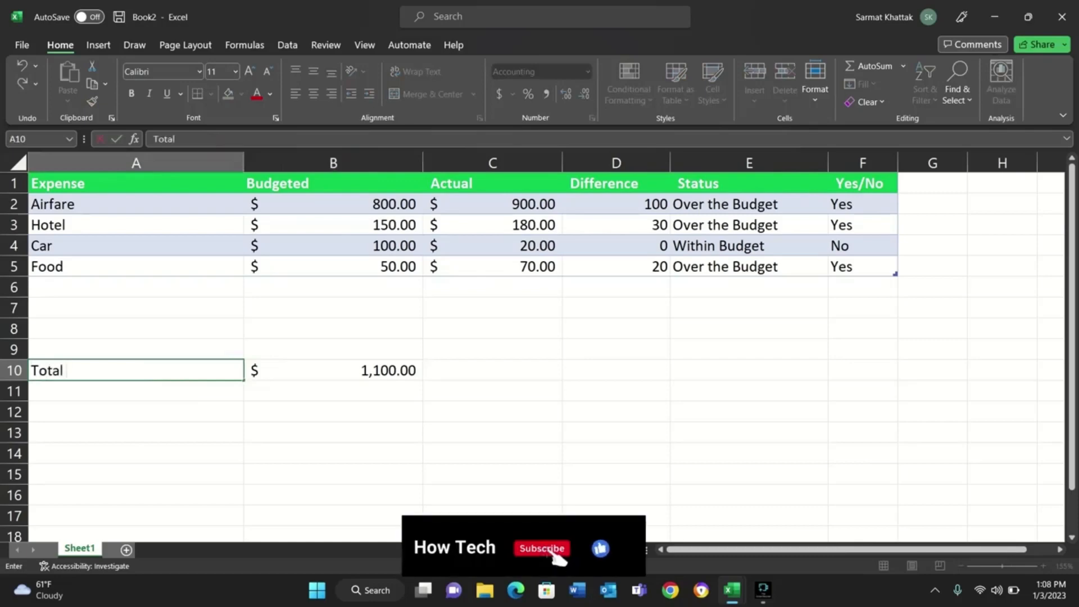
{"action": "type", "text": " B udget"}
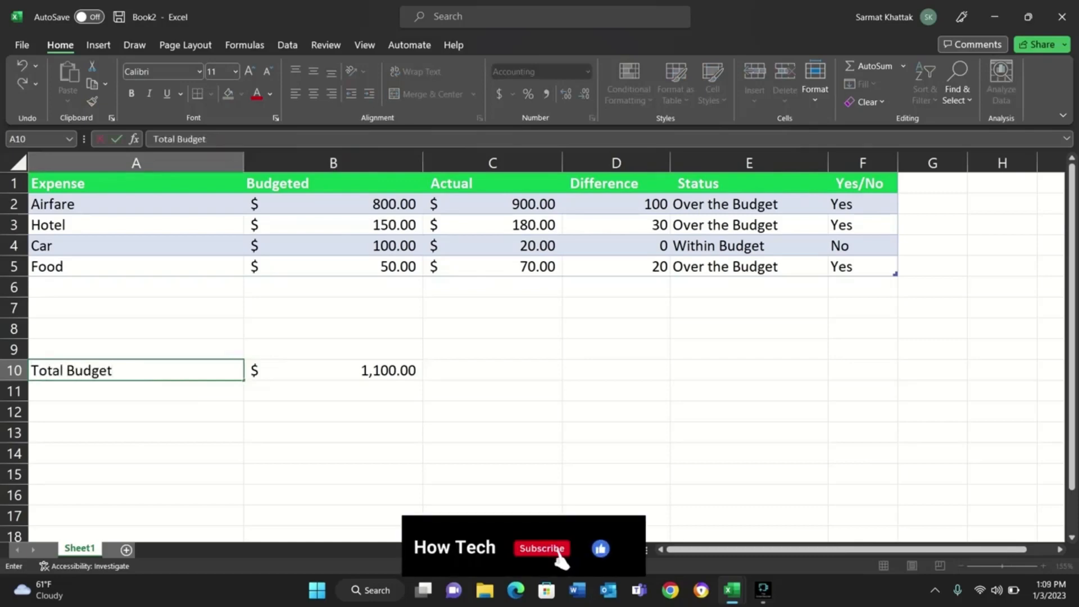
{"action": "key", "text": "Tab"}
{"action": "key", "text": "Tab"}
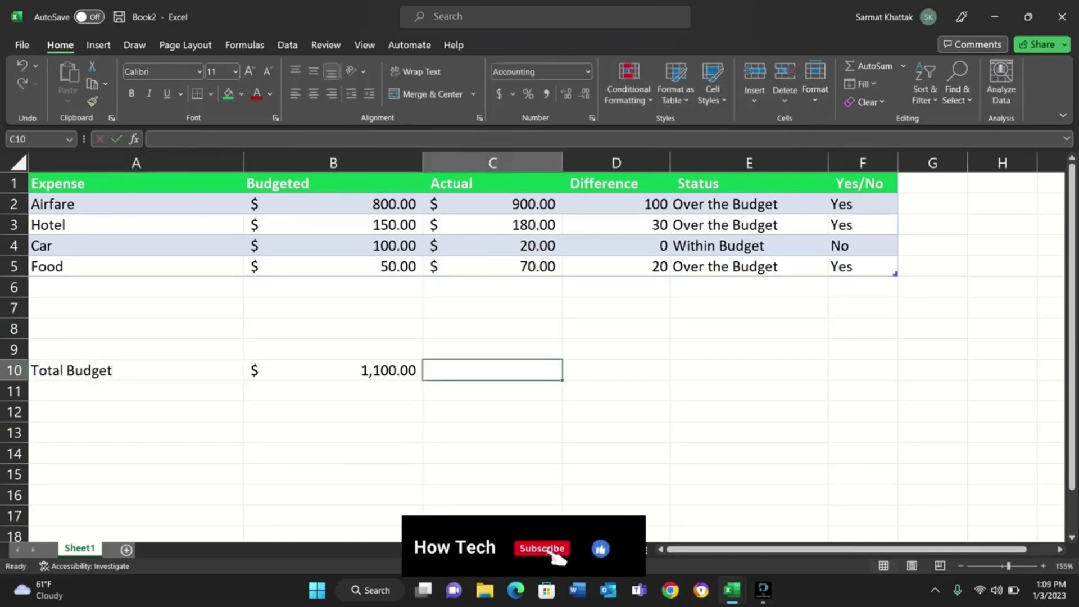
Enter the label "Actual Money Spent" in A11, below Total Budget.
{"action": "key", "text": "Return"}
{"action": "type", "text": "Actual"}
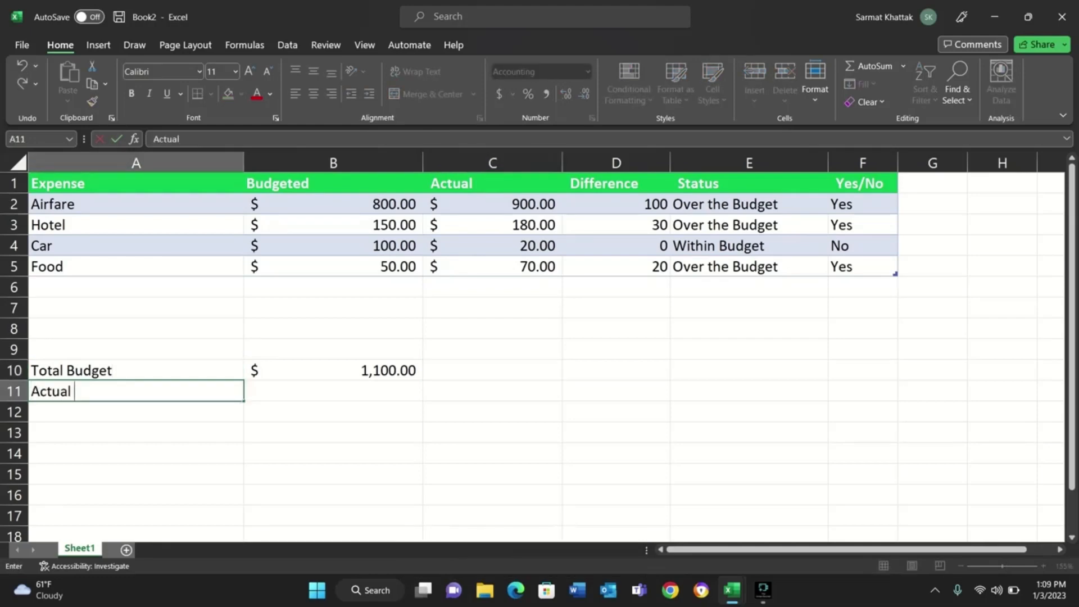
{"action": "type", "text": " Money Spent"}
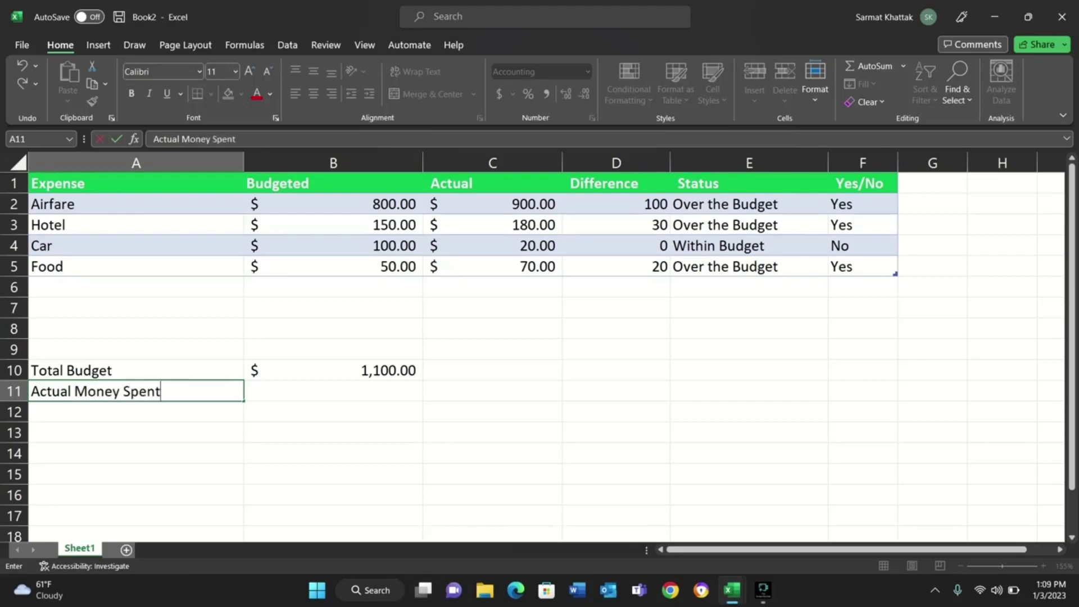
{"action": "key", "text": "Tab"}
Enter a SUM formula in B11 over the whole Actual column of the table and compare it with the budget total.
{"action": "type", "text": "="}
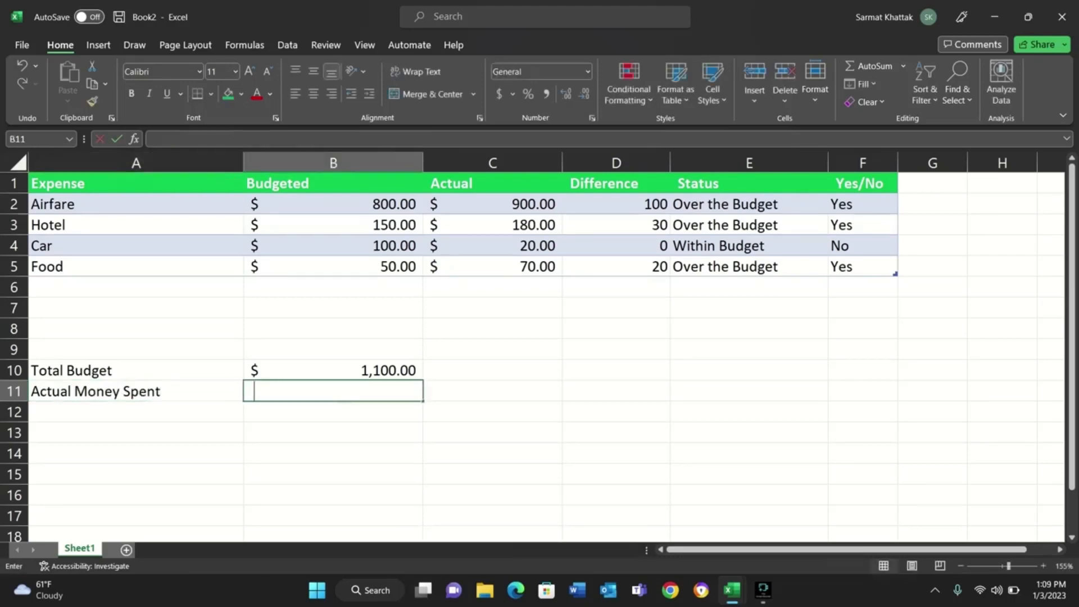
{"action": "type", "text": "sum"}
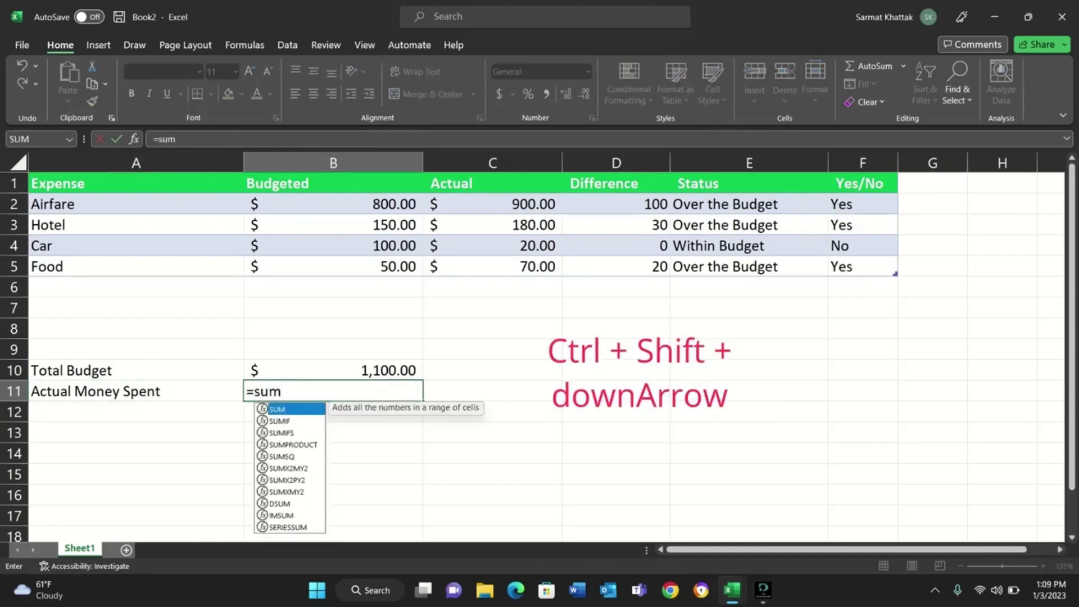
{"action": "key", "text": "Tab"}
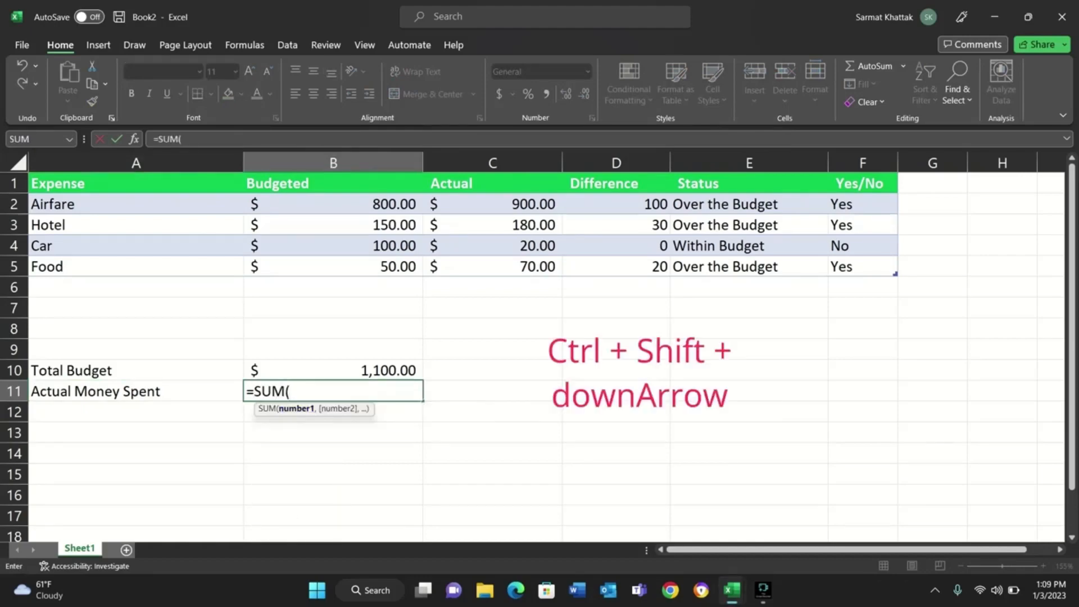
{"action": "left_click", "coordinate": [493, 204]}
{"action": "key", "text": "ctrl+shift+Down"}
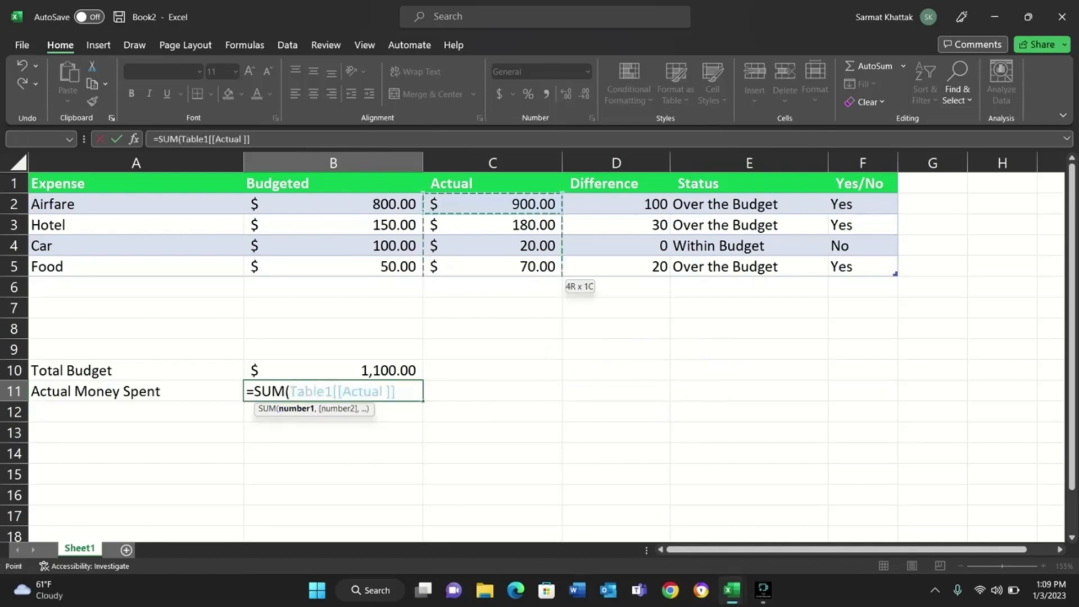
{"action": "type", "text": ")"}
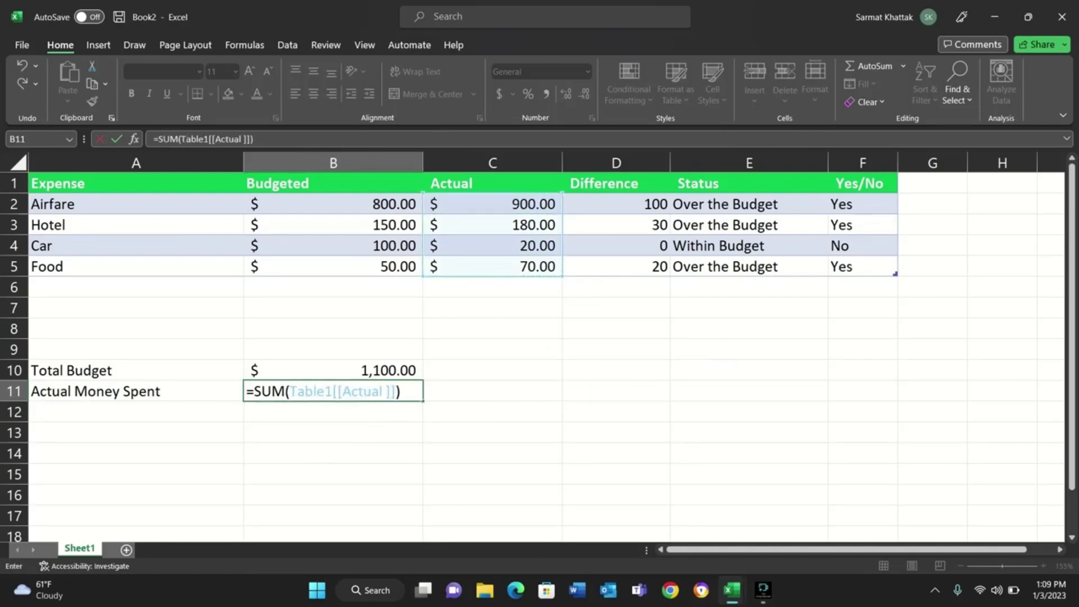
{"action": "key", "text": "Tab"}
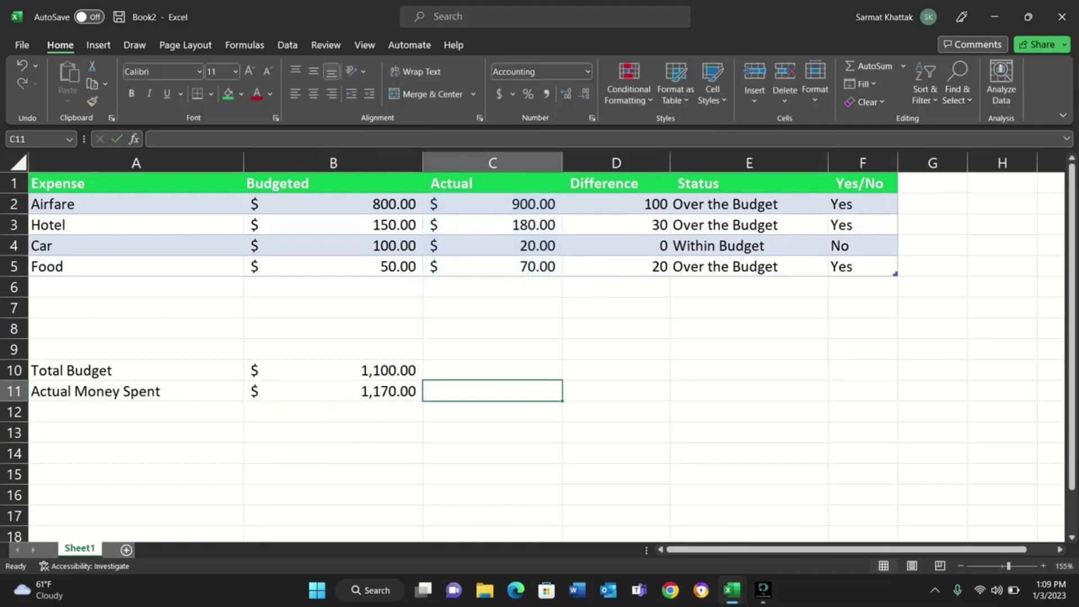
{"action": "left_click", "coordinate": [333, 370]}
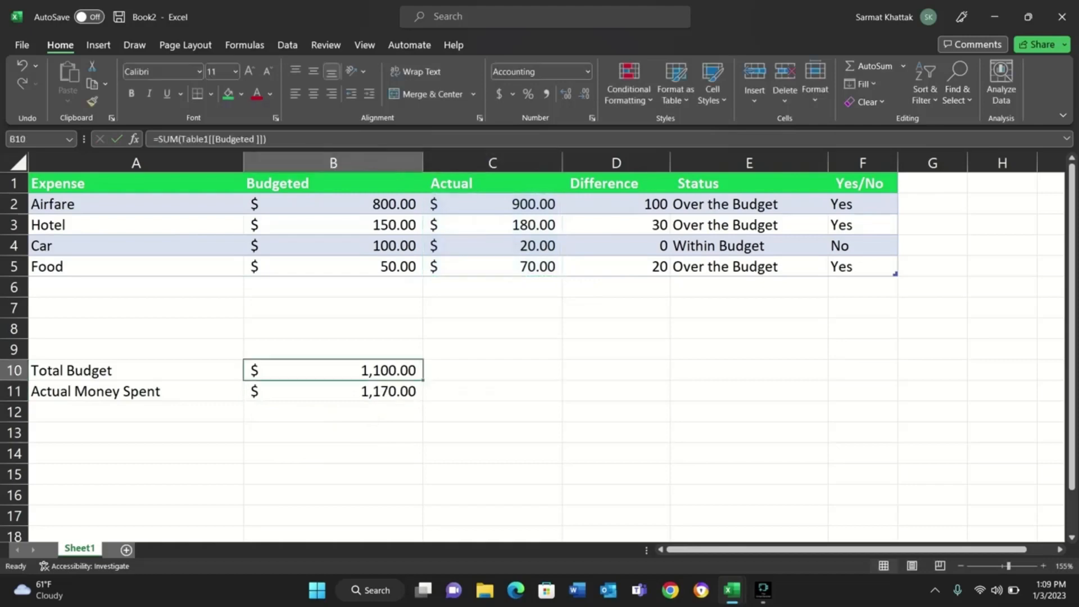
{"action": "left_click", "coordinate": [333, 391]}
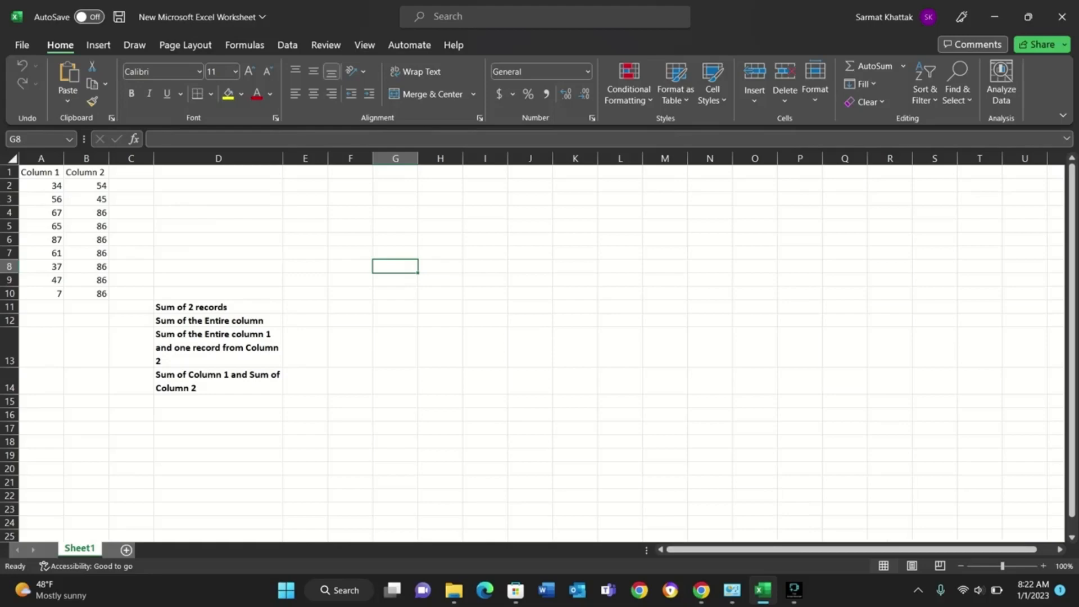
In the worksheet with Column 1 and Column 2, enter =SUM(A2,A5) in E11 beside "Sum of 2 records".
{"action": "left_click", "coordinate": [305, 307]}
{"action": "type", "text": "="}
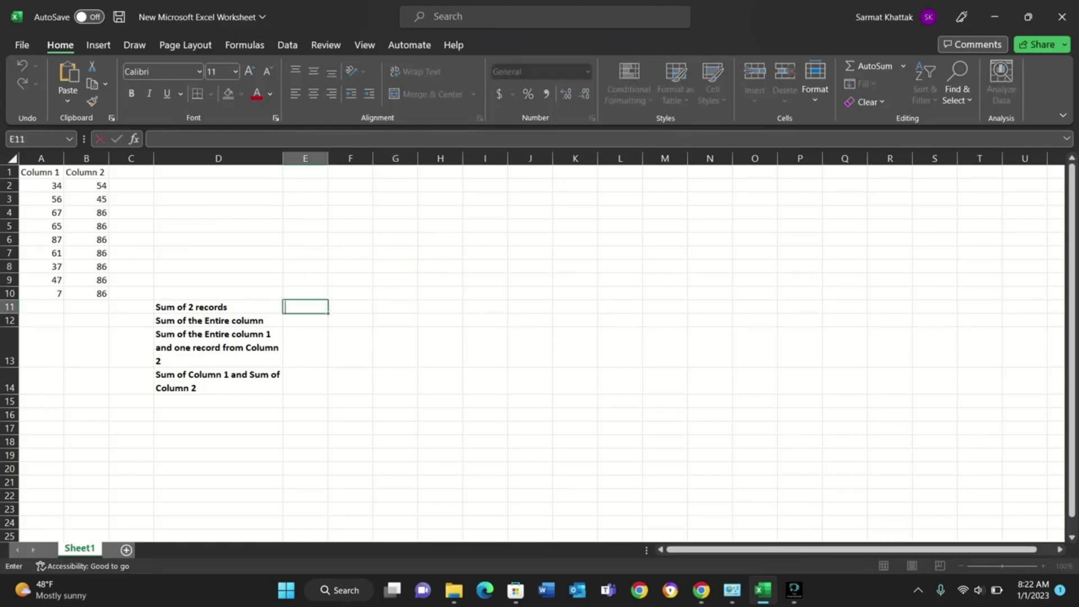
{"action": "type", "text": "sum"}
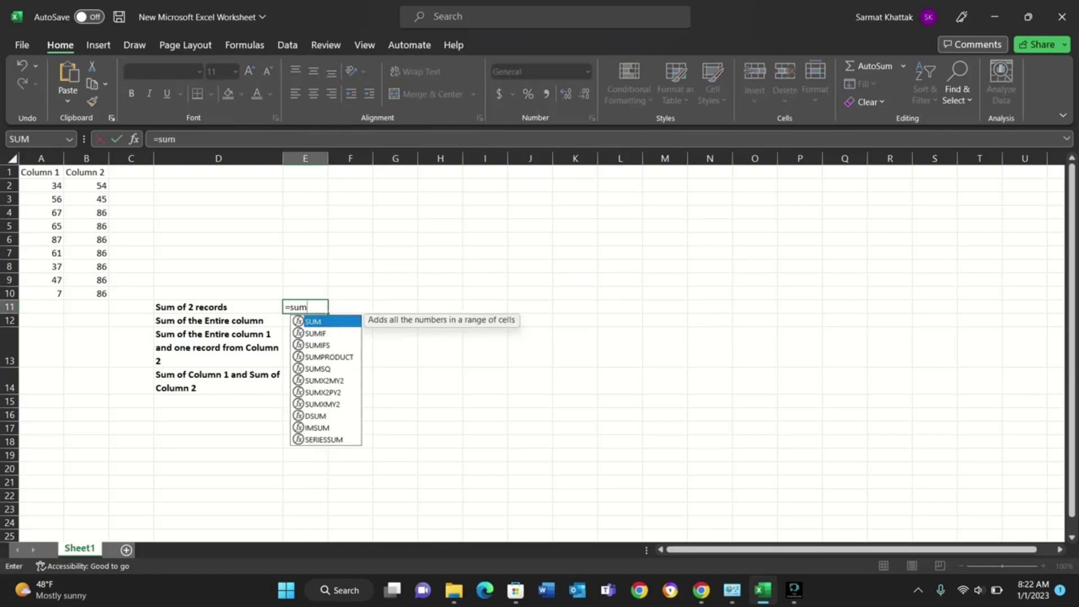
{"action": "key", "text": "Tab"}
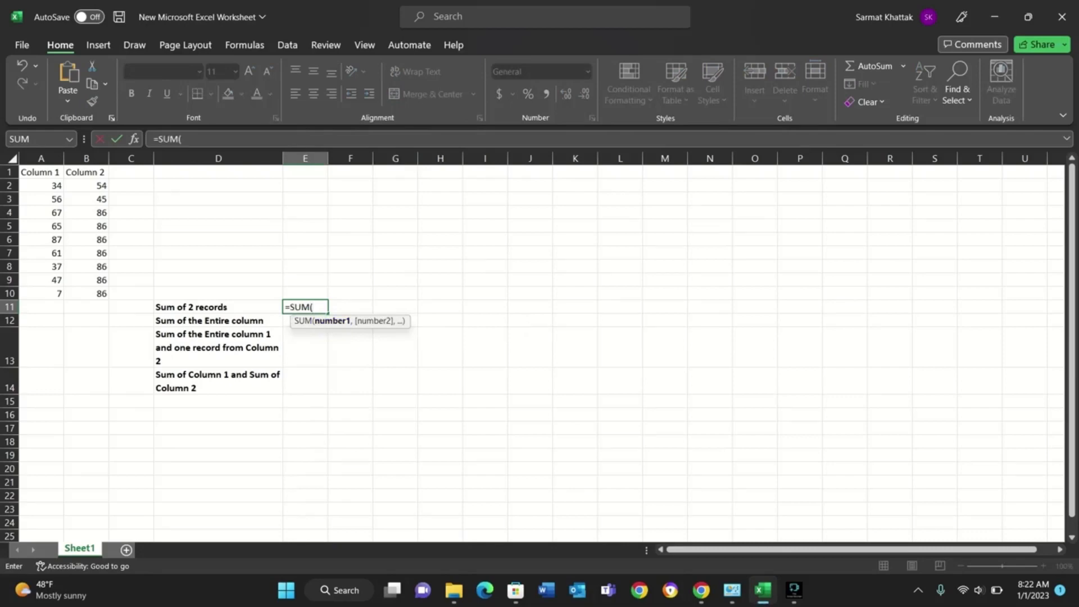
{"action": "left_click", "coordinate": [41, 186]}
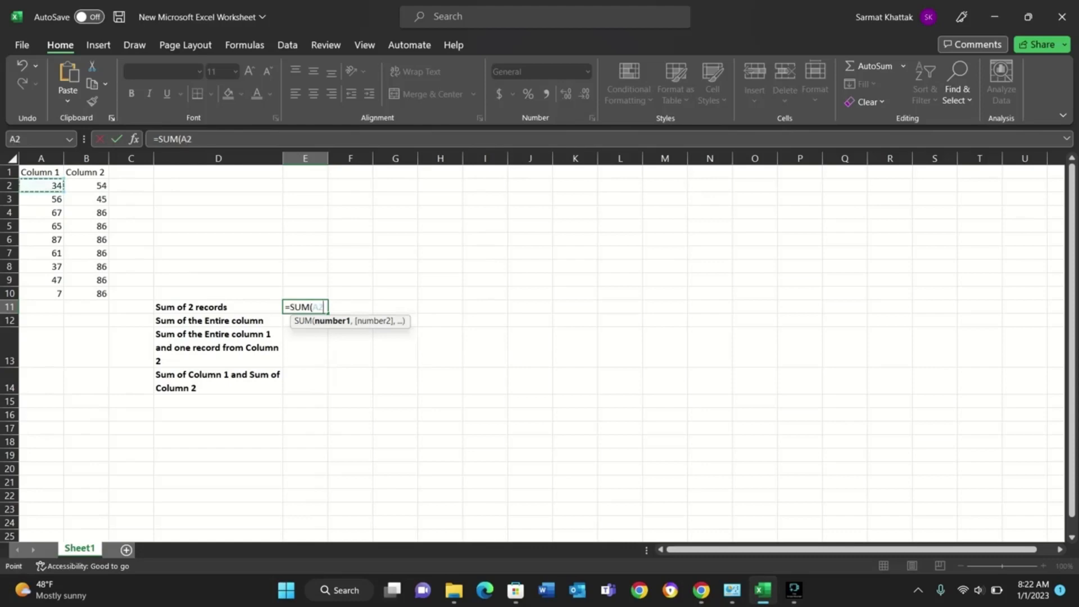
{"action": "type", "text": ","}
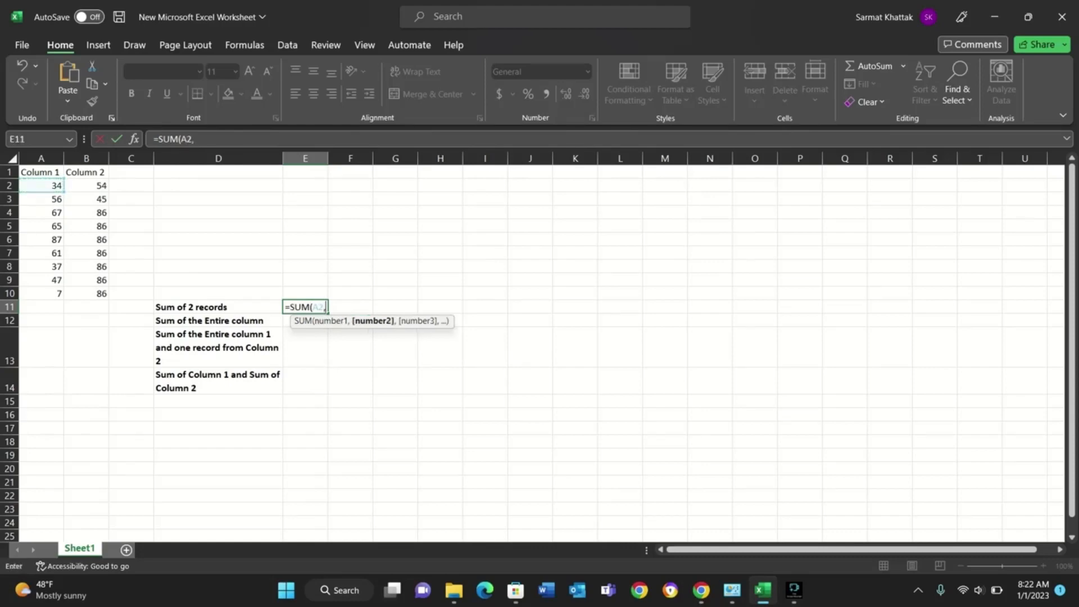
{"action": "left_click", "coordinate": [42, 225]}
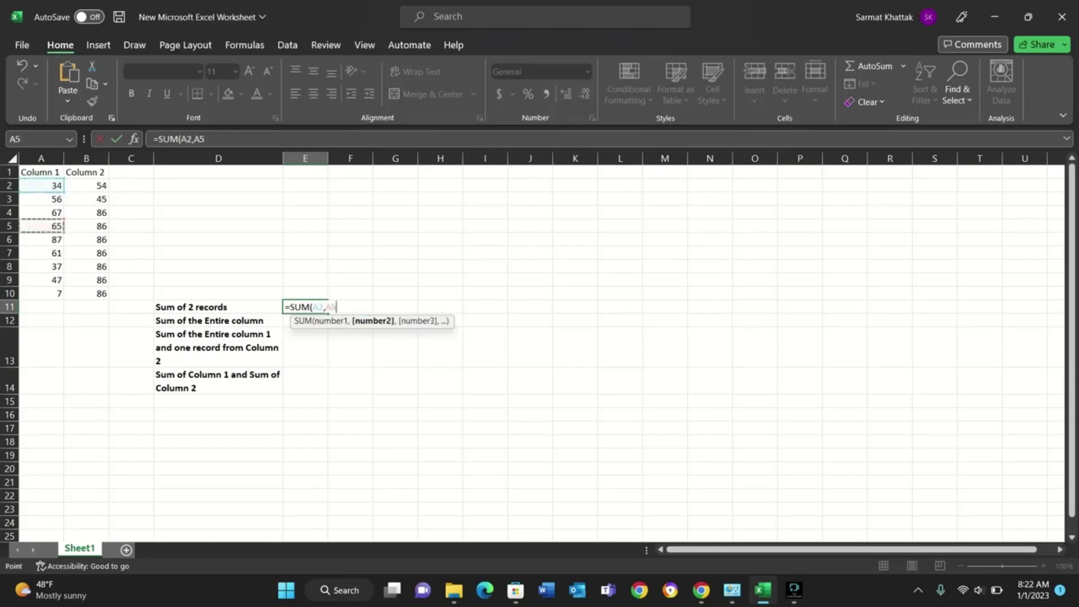
{"action": "type", "text": ")"}
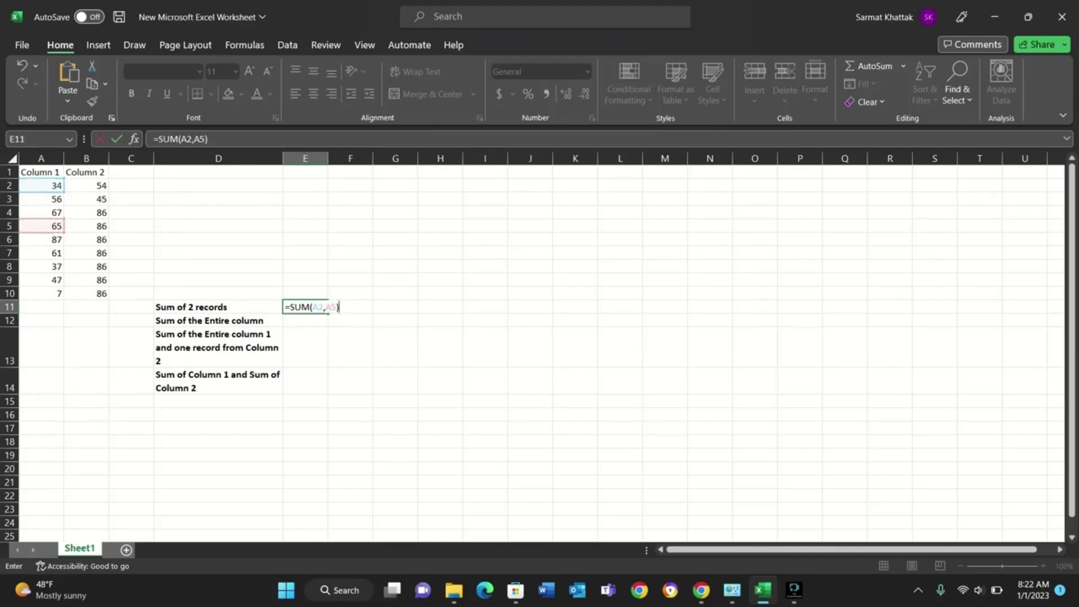
{"action": "key", "text": "Tab"}
{"action": "key", "text": "Left"}
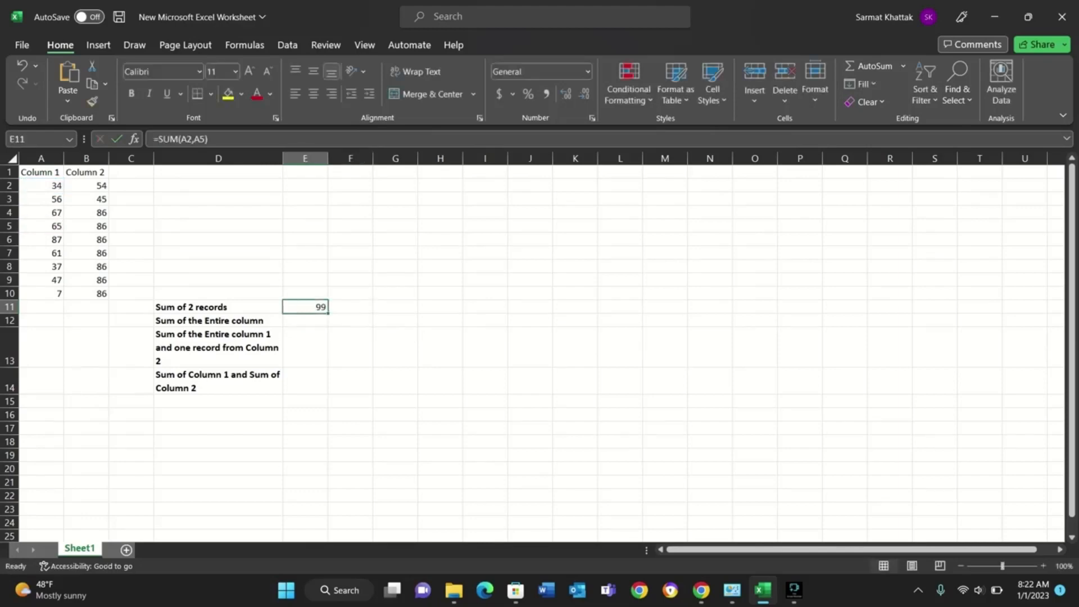
Reopen the SUM formula in E11 and insert an E12 reference before A2.
{"action": "key", "text": "F2"}
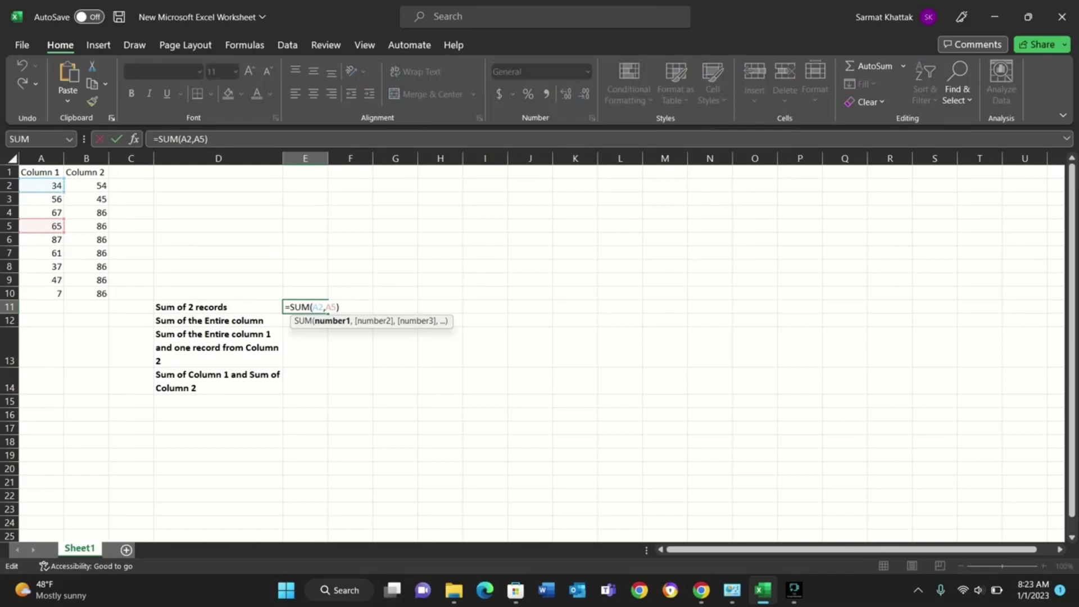
{"action": "left_click", "coordinate": [287, 321]}
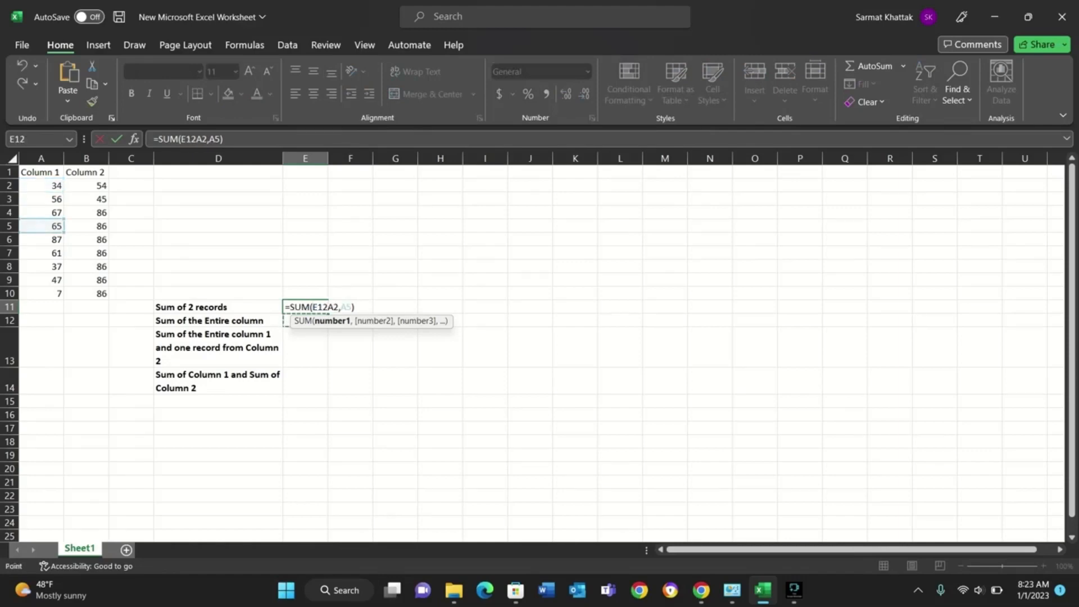
{"action": "key", "text": "Tab"}
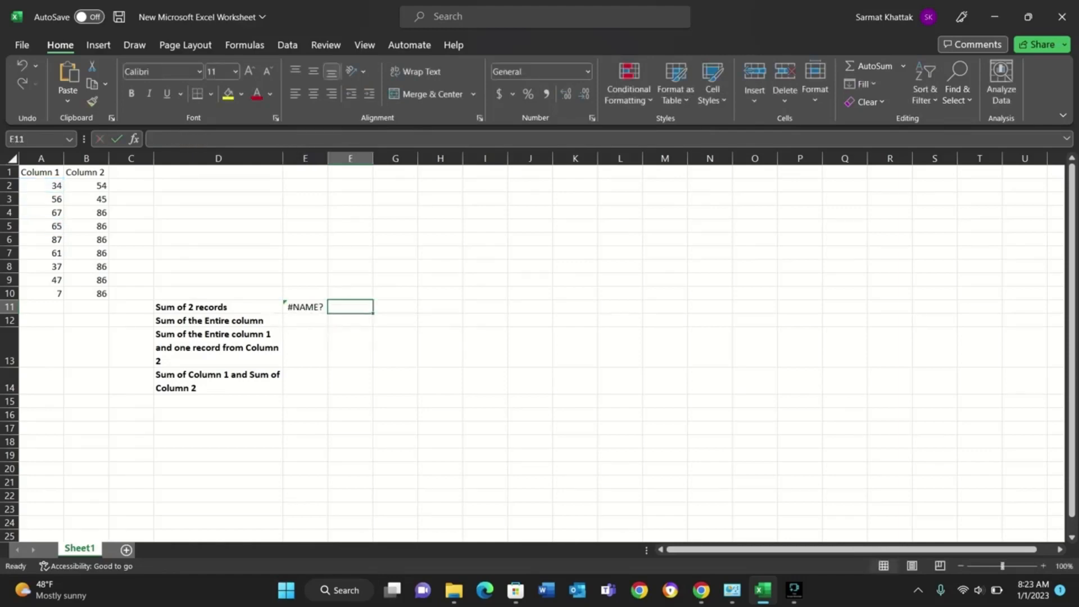
Remove the stray E12 reference from the SUM formula in E11 so it reads =SUM(A2,A5).
{"action": "key", "text": "Left"}
{"action": "key", "text": "F2"}
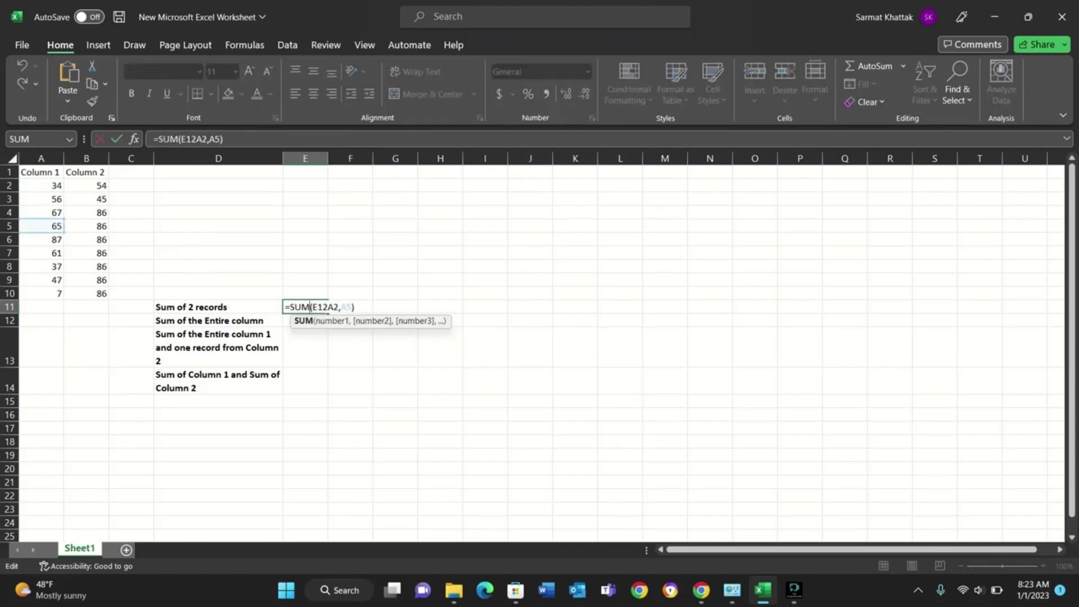
{"action": "left_click", "coordinate": [327, 308]}
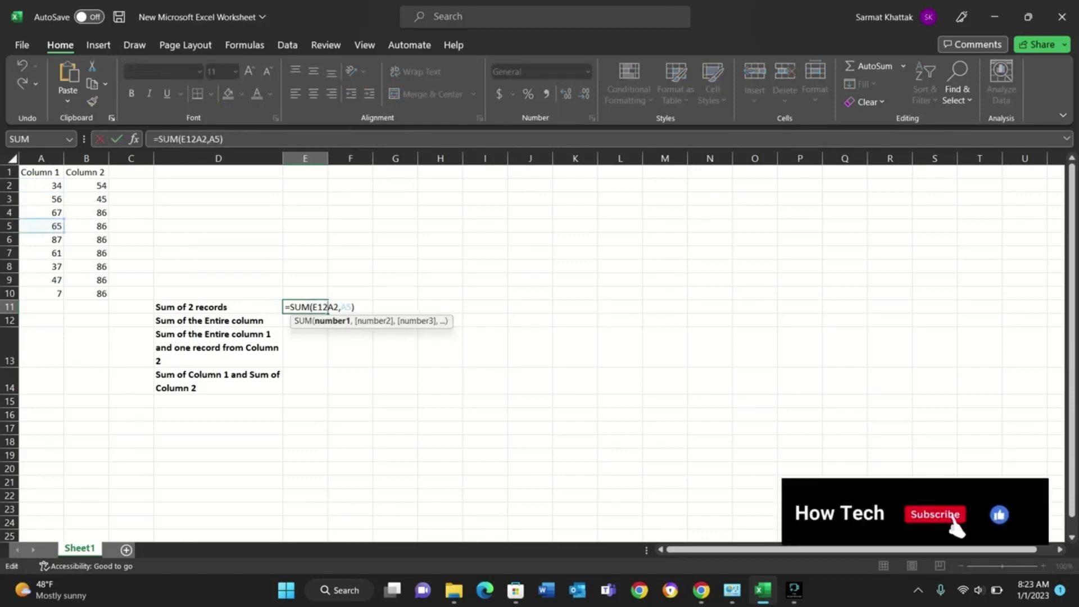
{"action": "key", "text": "BackSpace"}
{"action": "key", "text": "BackSpace"}
{"action": "key", "text": "BackSpace"}
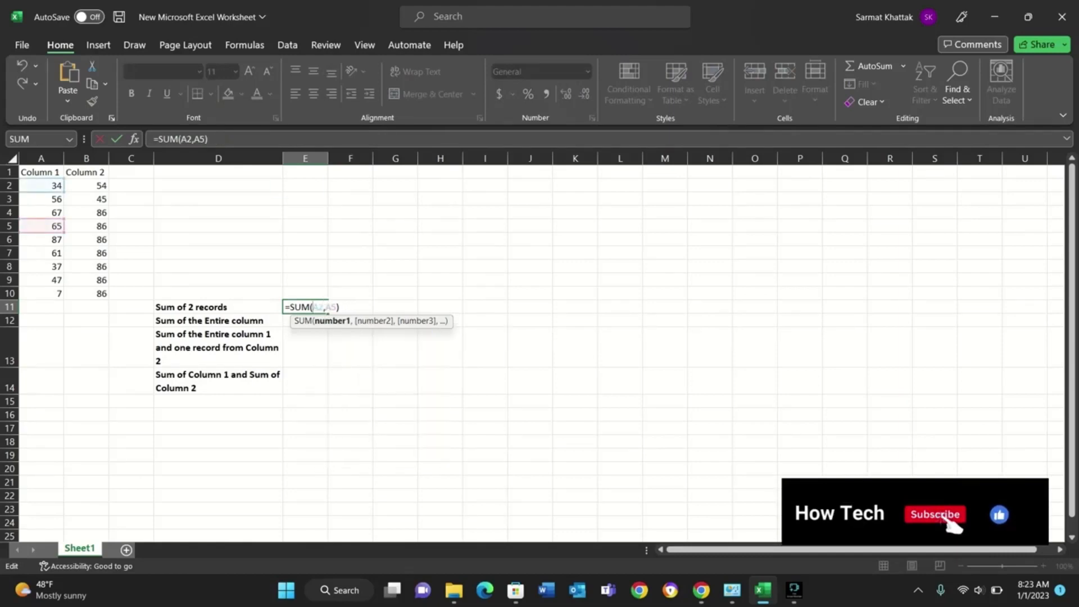
{"action": "key", "text": "F2"}
{"action": "key", "text": "Down"}
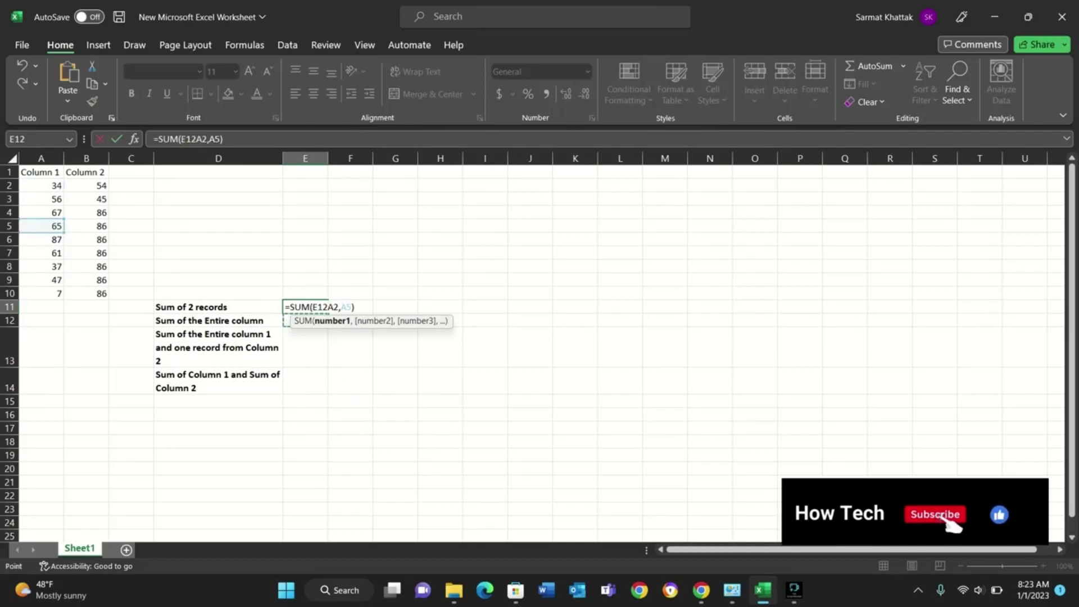
{"action": "key", "text": "BackSpace"}
{"action": "key", "text": "BackSpace"}
{"action": "key", "text": "BackSpace"}
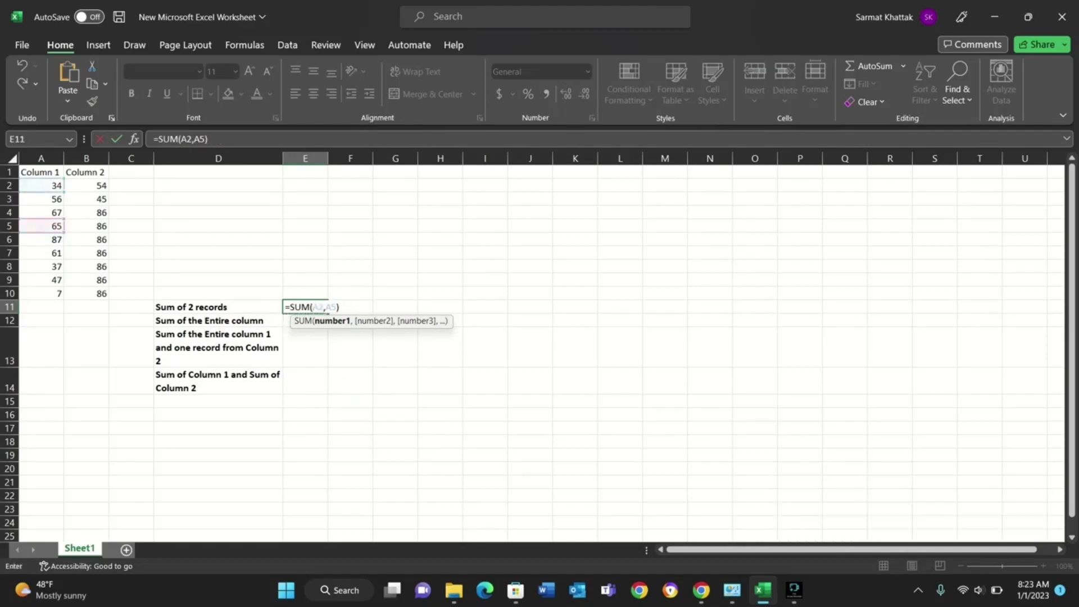
{"action": "key", "text": "Tab"}
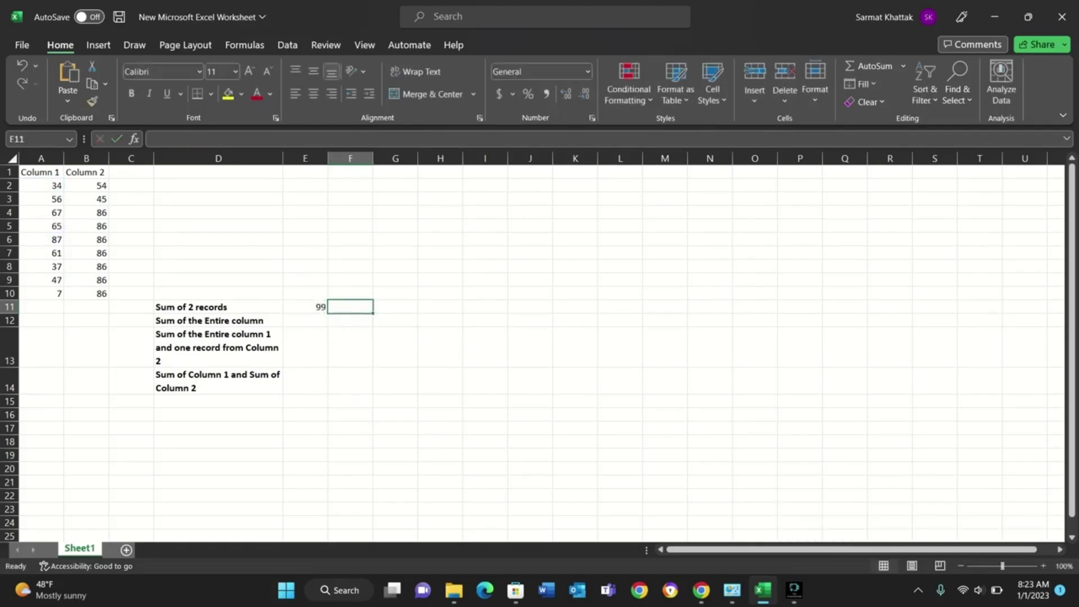
Enter =SUM(A2:A10) in E12 beside "Sum of the Entire column" and review the formula's range.
{"action": "key", "text": "Return"}
{"action": "type", "text": "="}
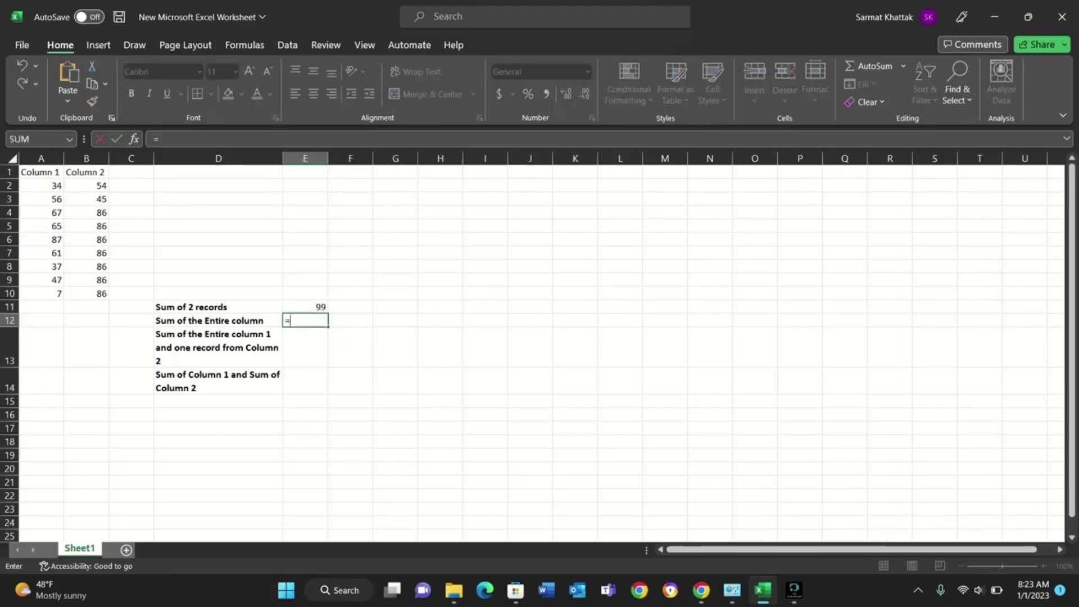
{"action": "type", "text": "sum"}
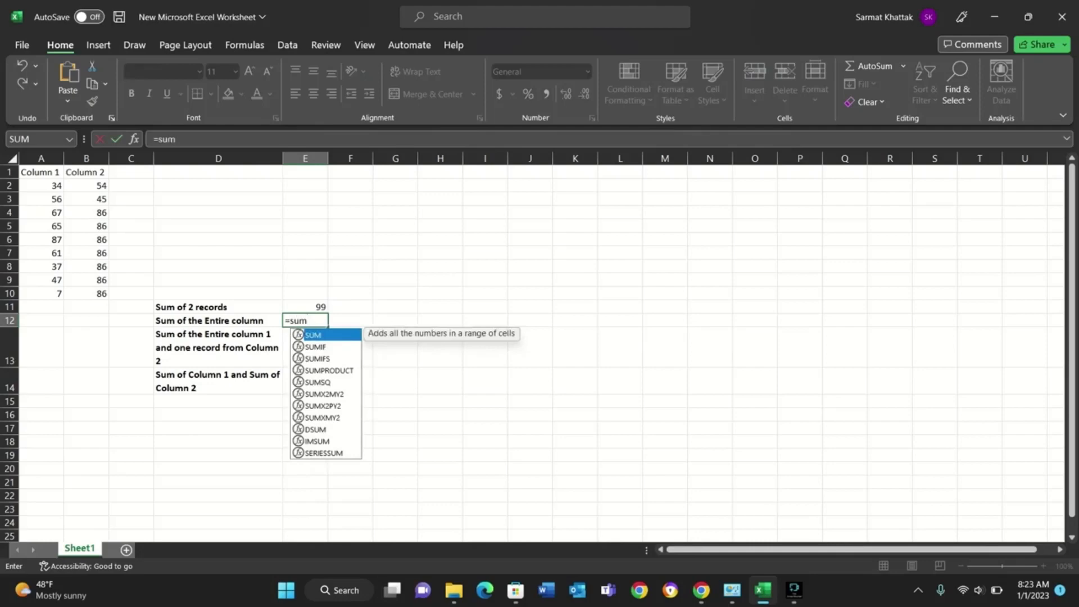
{"action": "key", "text": "Tab"}
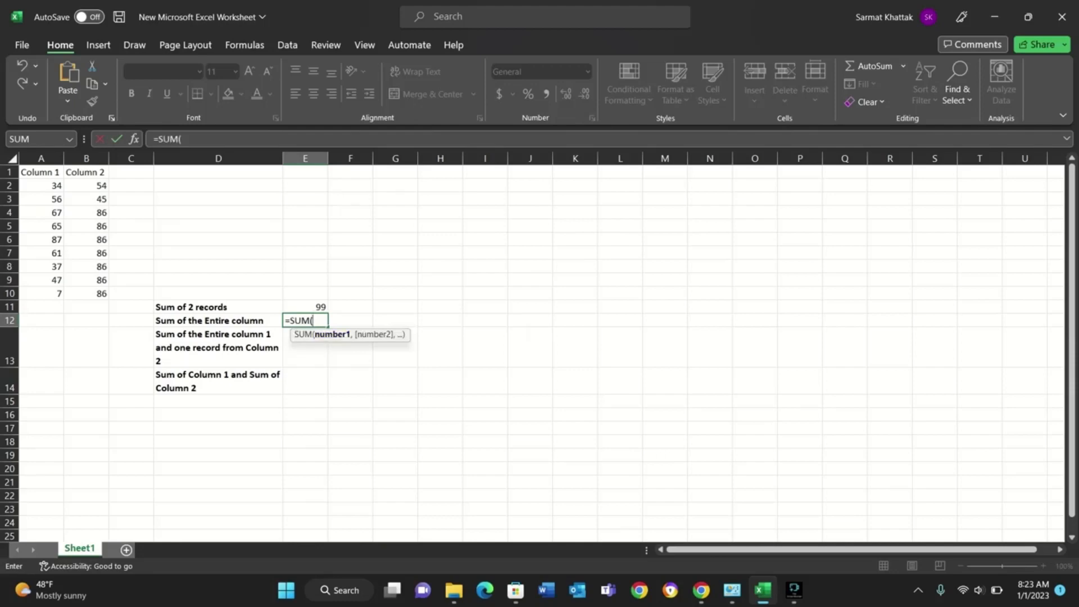
{"action": "left_click", "coordinate": [41, 185]}
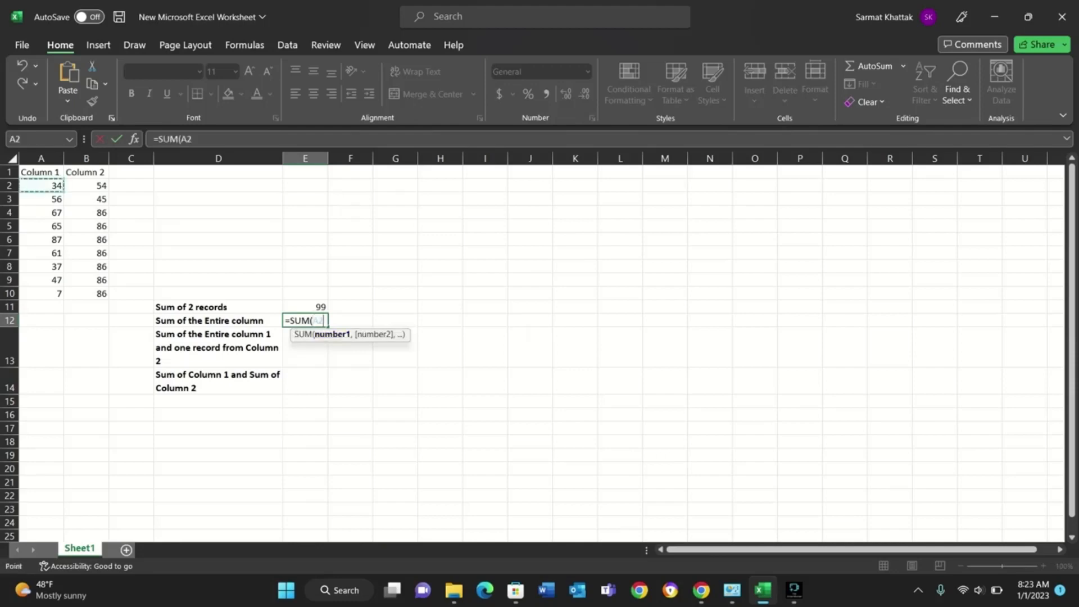
{"action": "type", "text": ":"}
{"action": "key", "text": "ctrl+shift+Down"}
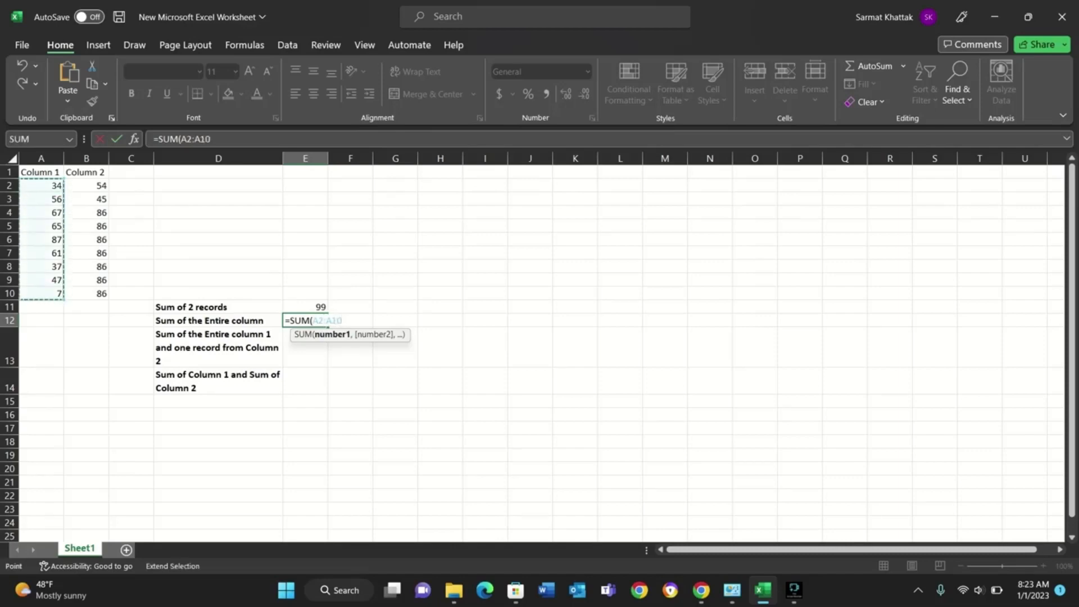
{"action": "type", "text": ")"}
{"action": "key", "text": "Tab"}
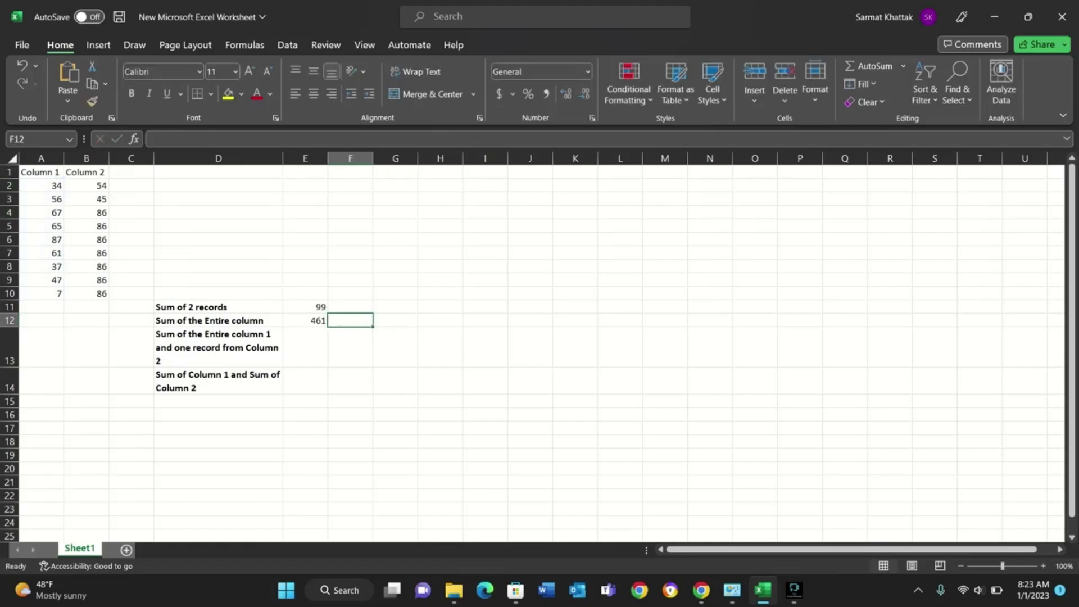
{"action": "left_click", "coordinate": [305, 320]}
{"action": "key", "text": "F2"}
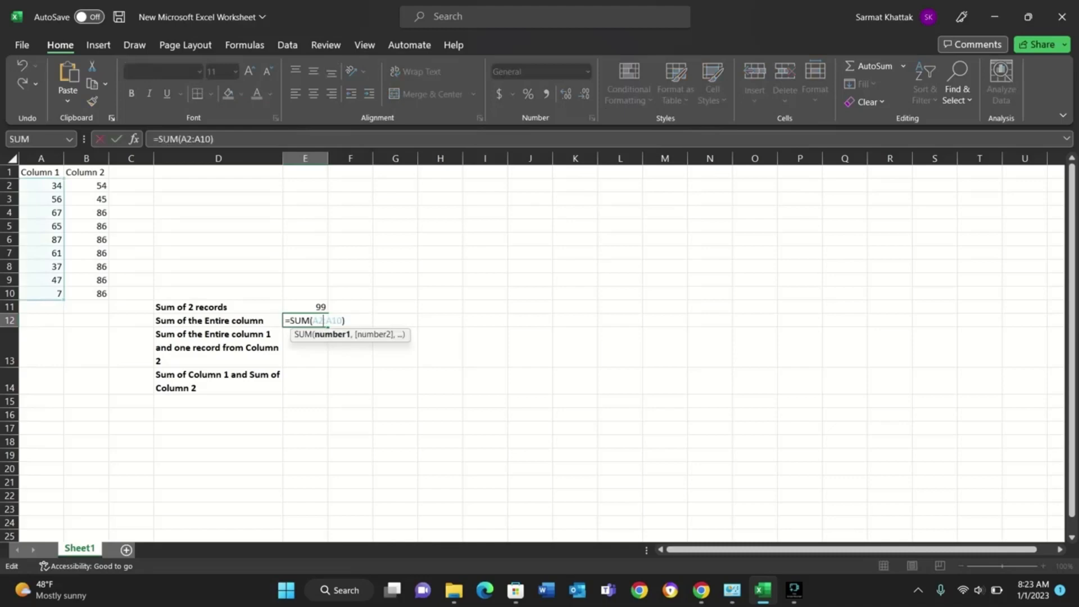
{"action": "key", "text": "Return"}
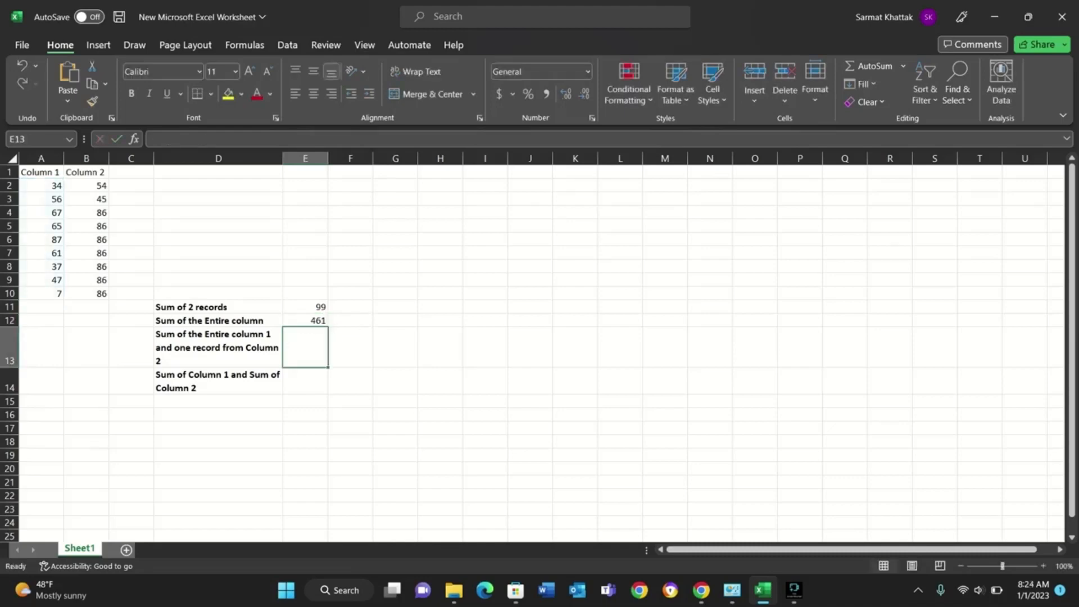
Enter =SUM(A2:A10,B4) in E13 for all of Column 1 plus one Column 2 record, and review its references.
{"action": "type", "text": "="}
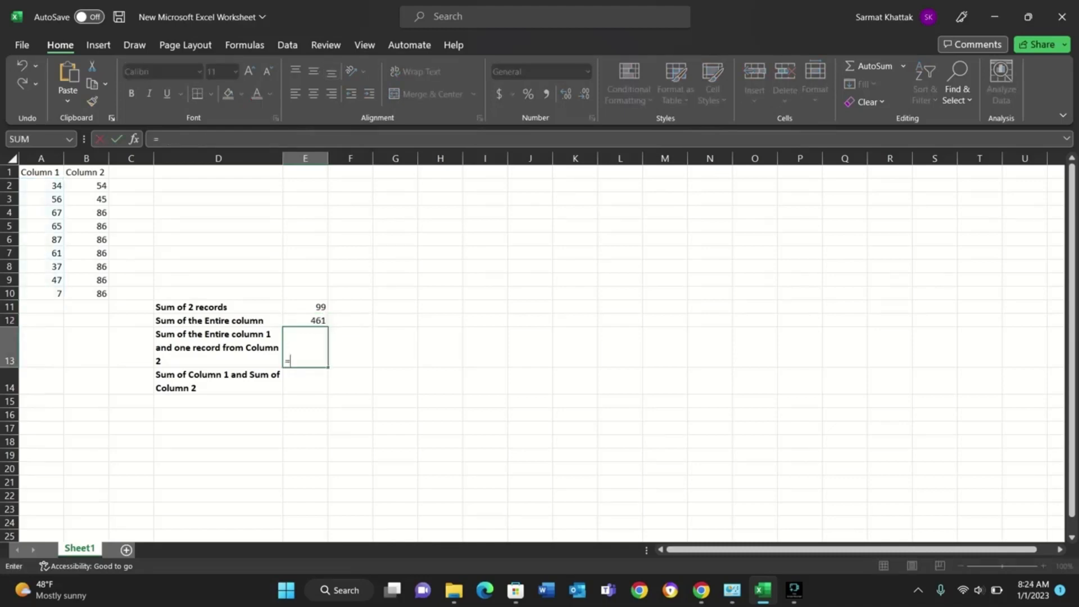
{"action": "type", "text": "sum"}
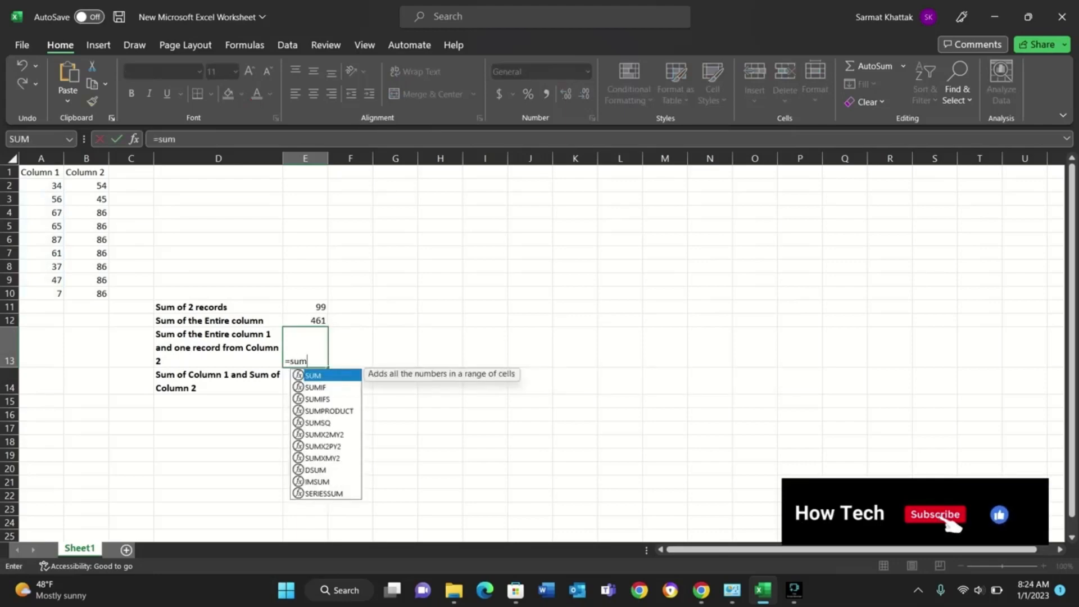
{"action": "key", "text": "Tab"}
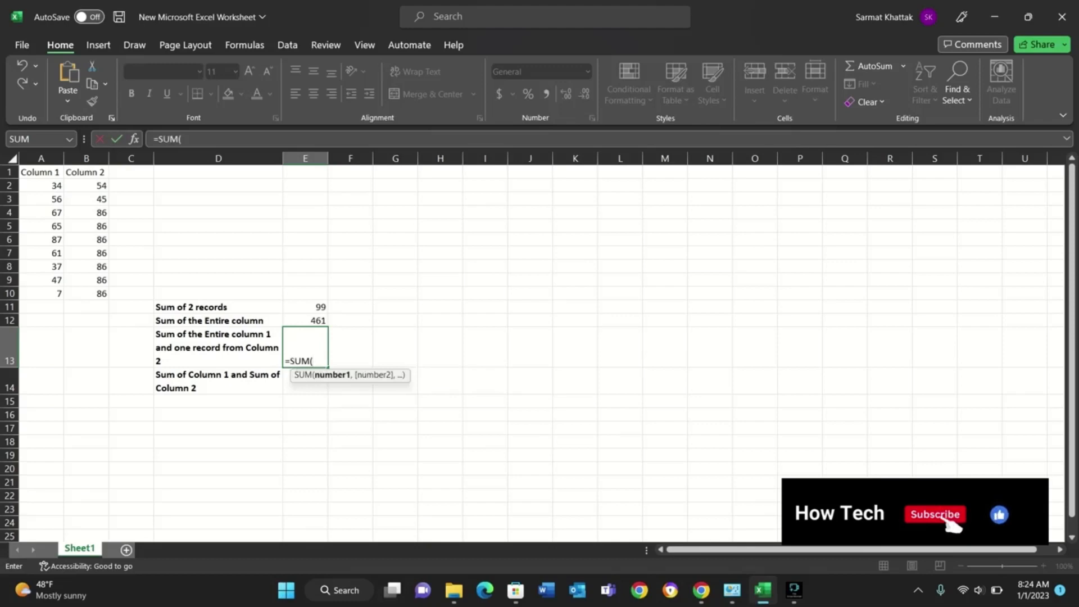
{"action": "left_click", "coordinate": [41, 186]}
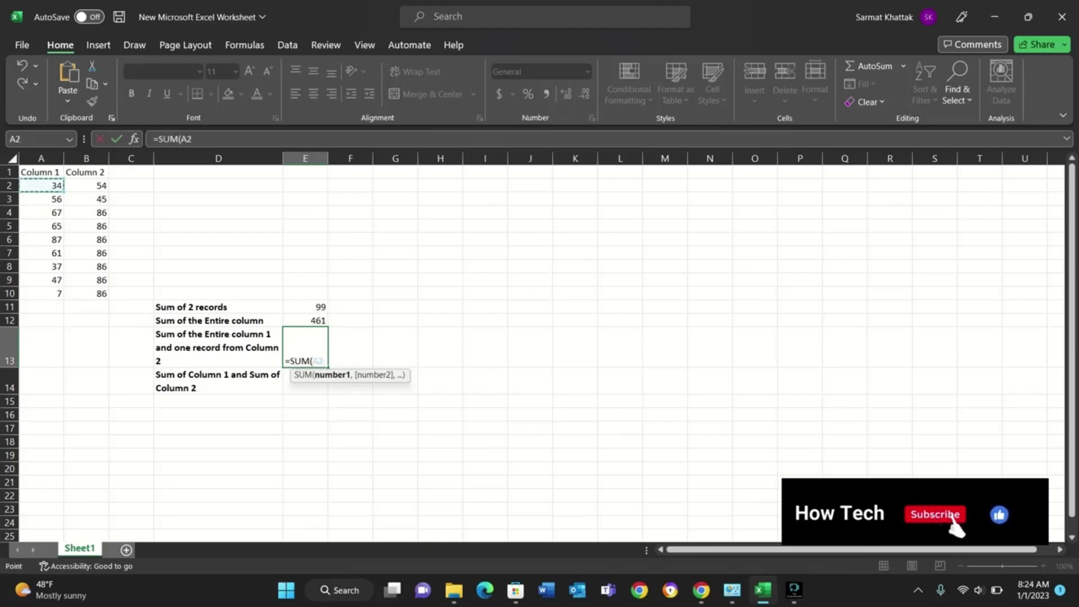
{"action": "type", "text": ":"}
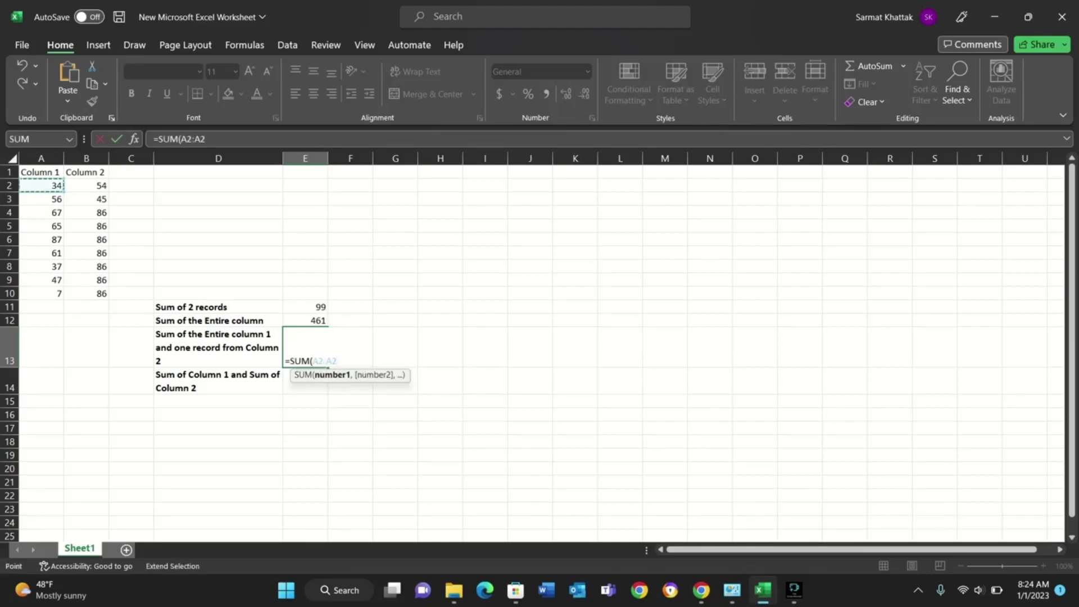
{"action": "left_click", "coordinate": [41, 294]}
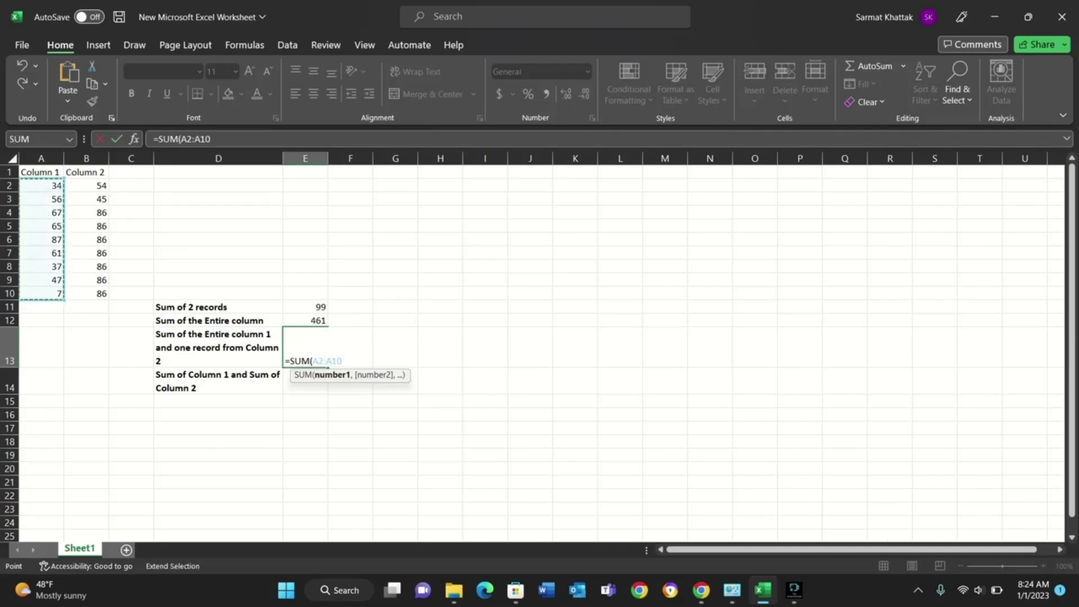
{"action": "type", "text": ","}
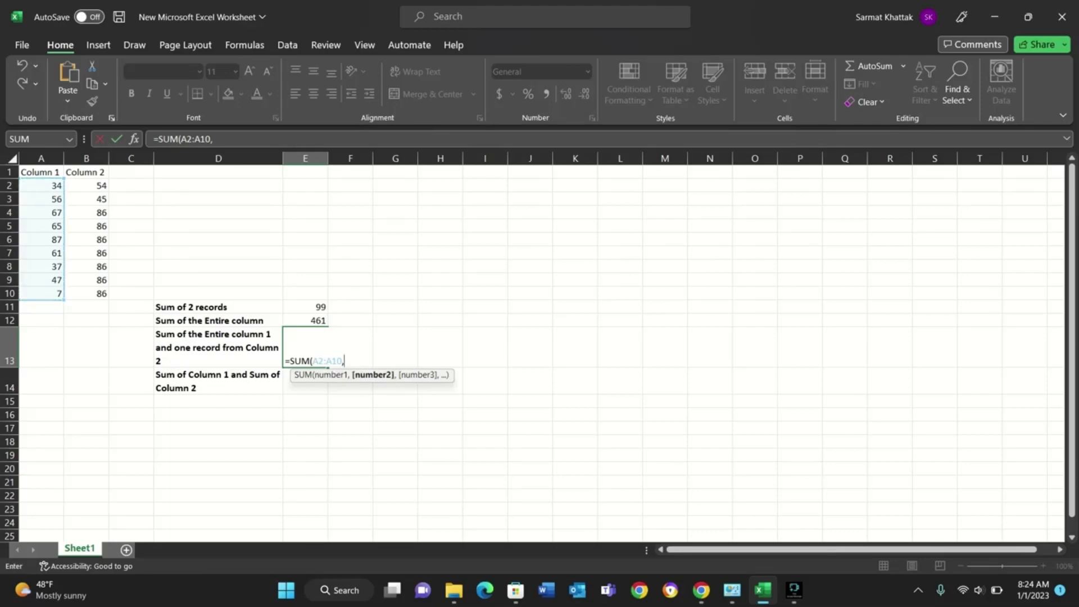
{"action": "left_click", "coordinate": [86, 213]}
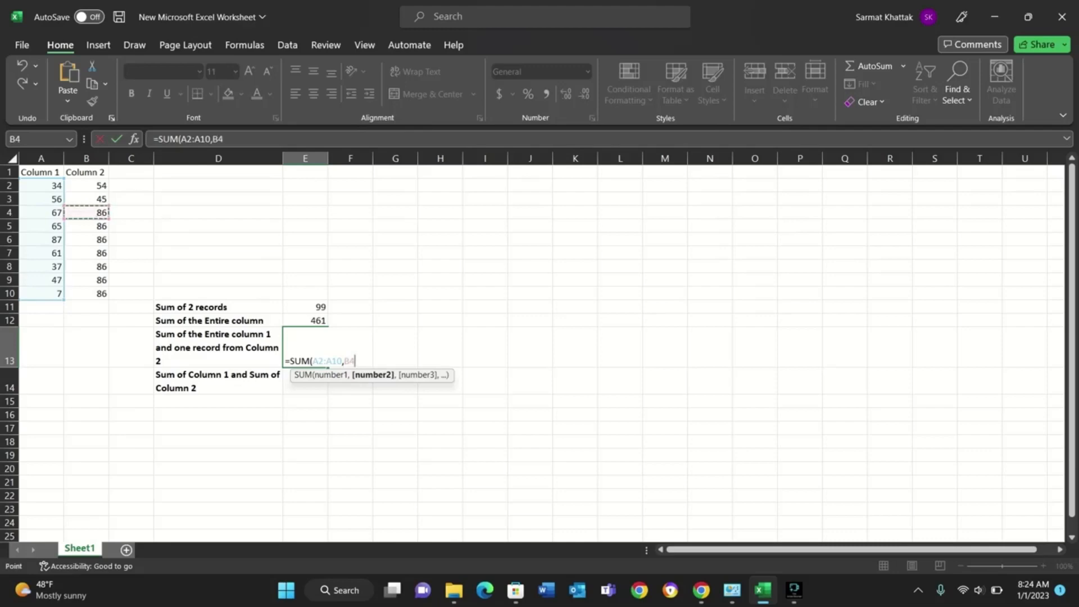
{"action": "type", "text": ")"}
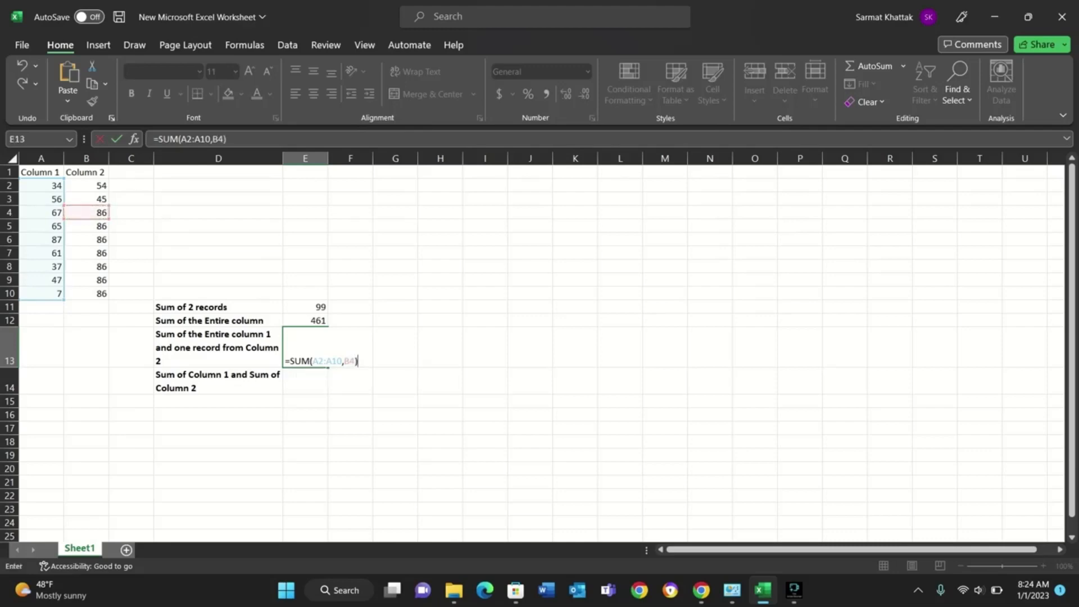
{"action": "key", "text": "Tab"}
{"action": "key", "text": "Left"}
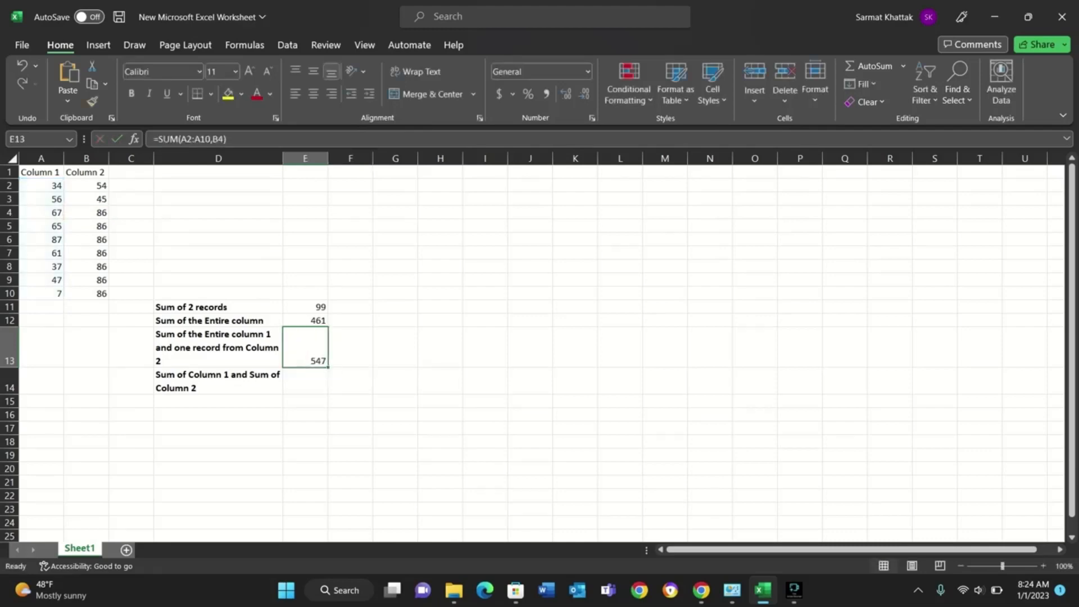
{"action": "double_click", "coordinate": [301, 360]}
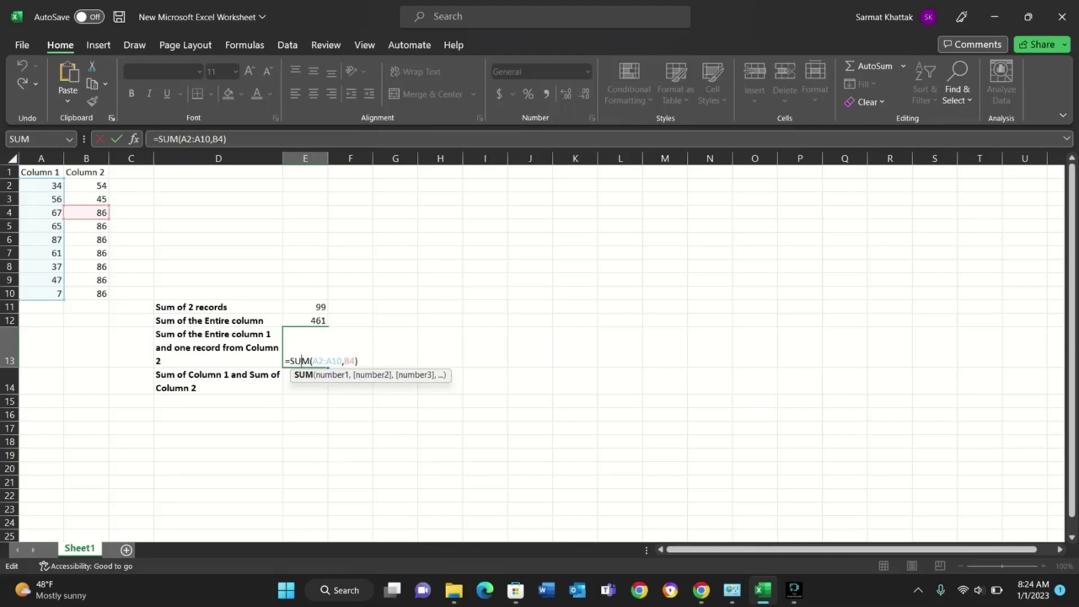
{"action": "key", "text": "Tab"}
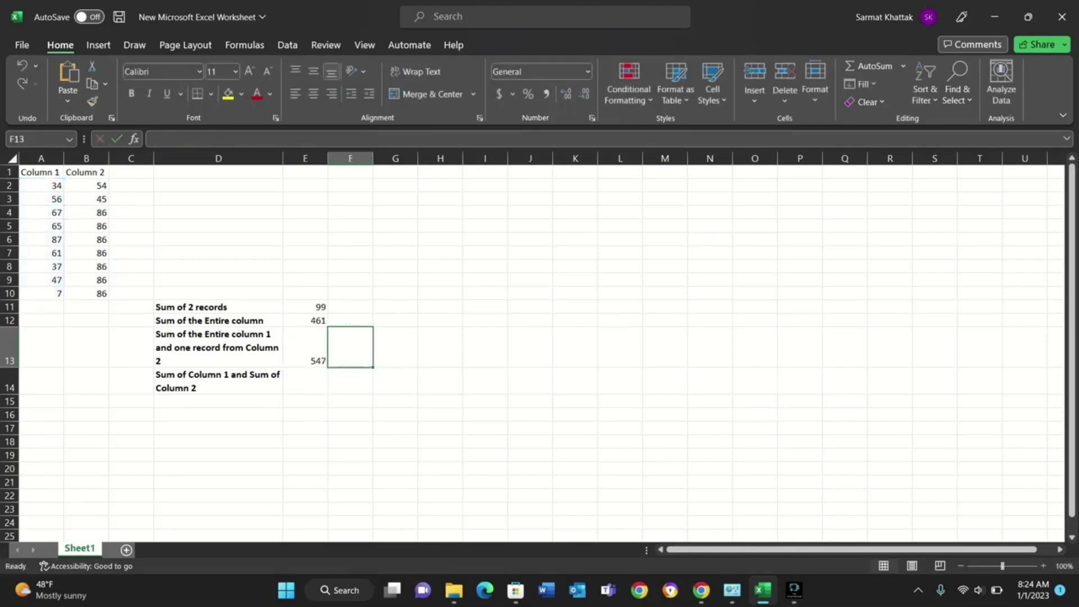
Start a SUM formula in E14, beside "Sum of Column 1 and Sum of Column 2", with A2:A10 as its first range.
{"action": "key", "text": "Return"}
{"action": "type", "text": "+"}
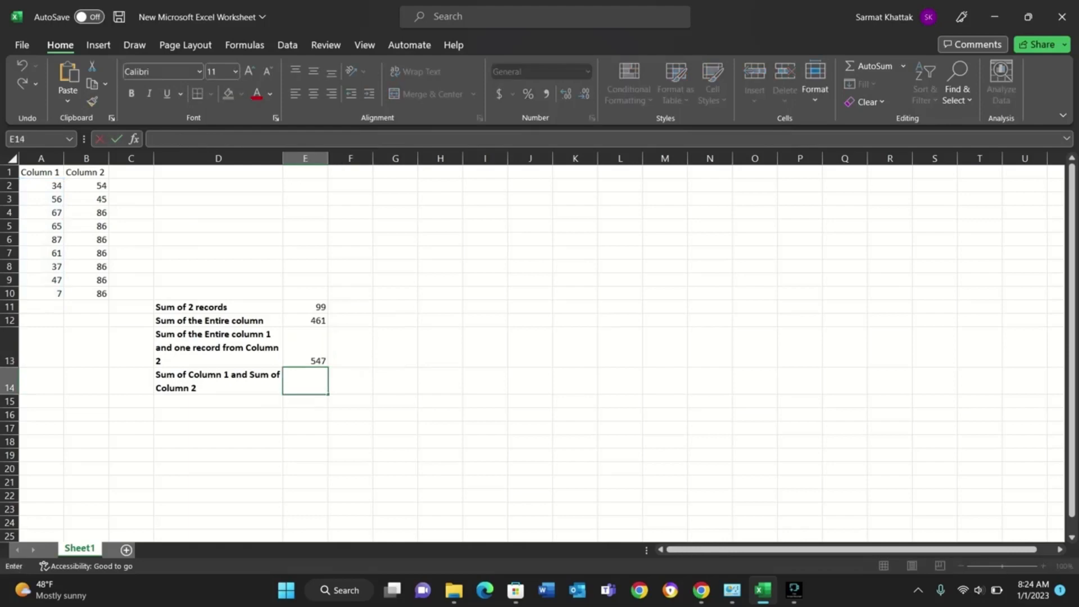
{"action": "key", "text": "Escape"}
{"action": "type", "text": "=sum"}
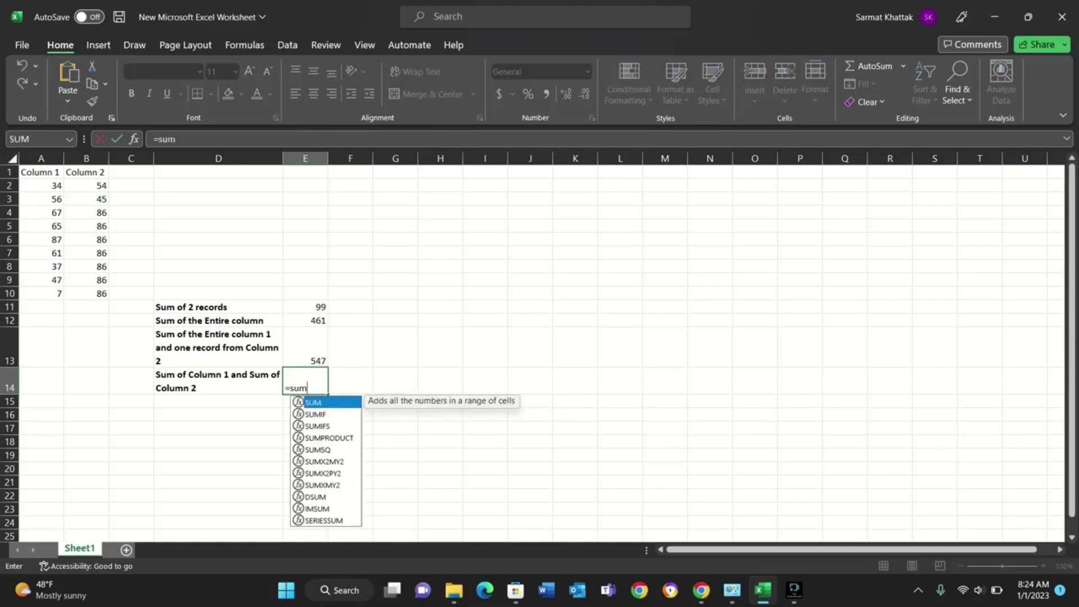
{"action": "key", "text": "Tab"}
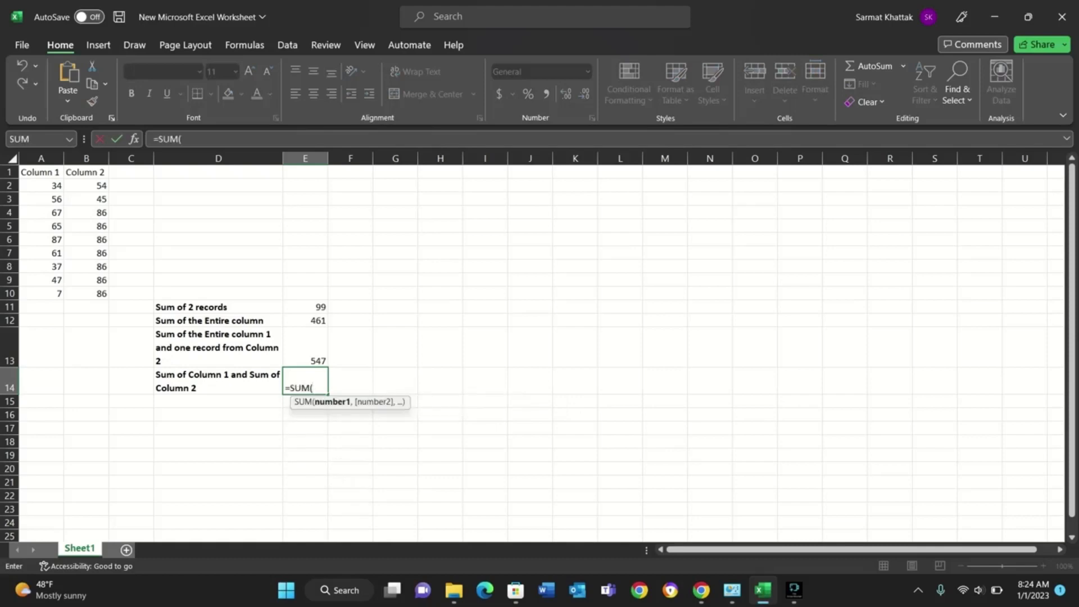
{"action": "left_click", "coordinate": [41, 186]}
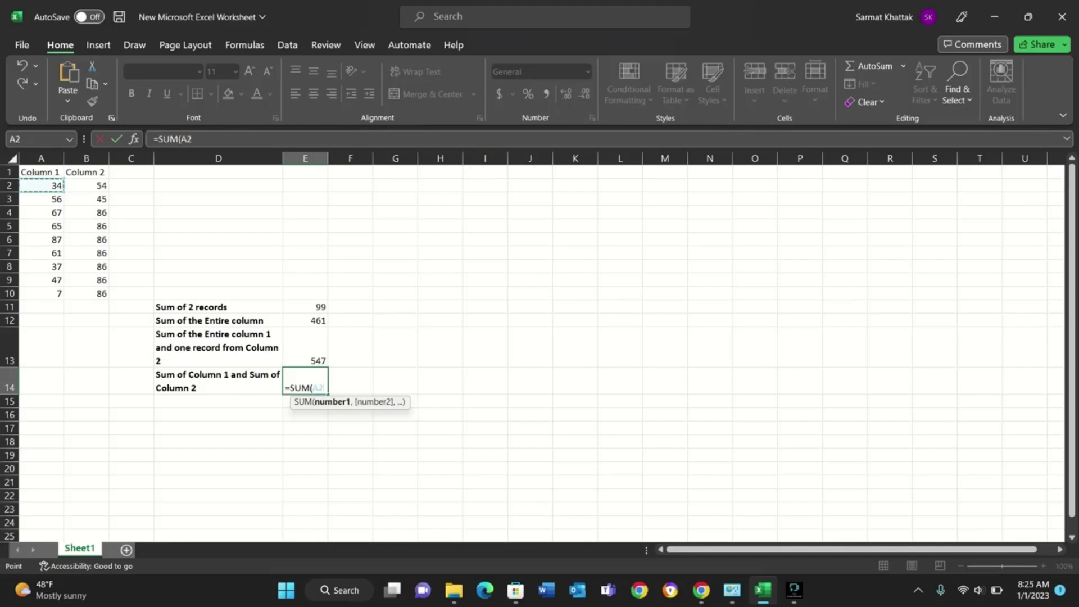
{"action": "key", "text": "F8"}
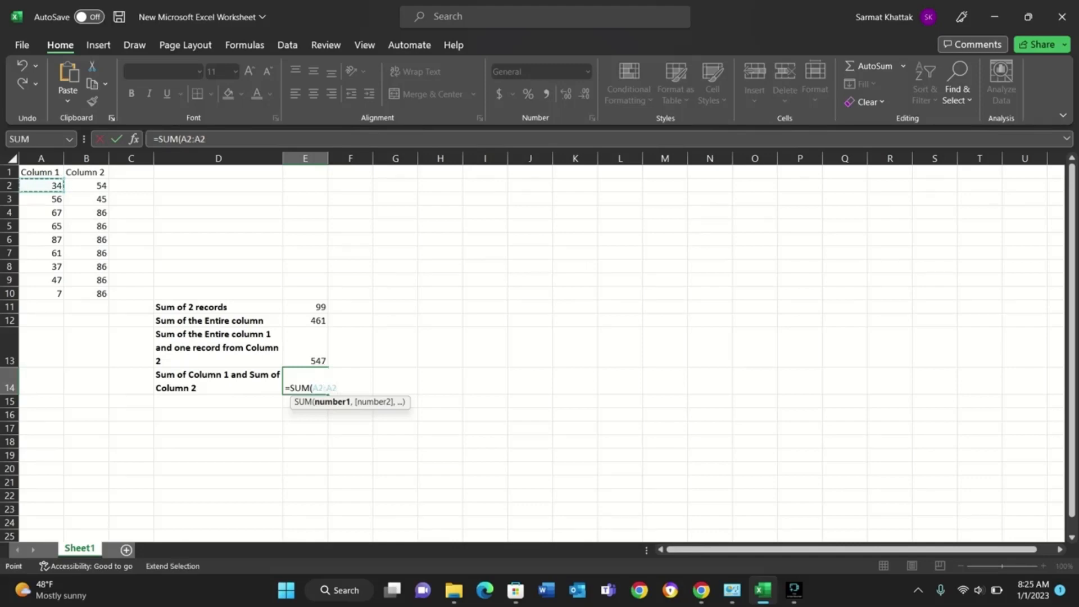
{"action": "key", "text": "ctrl+Down"}
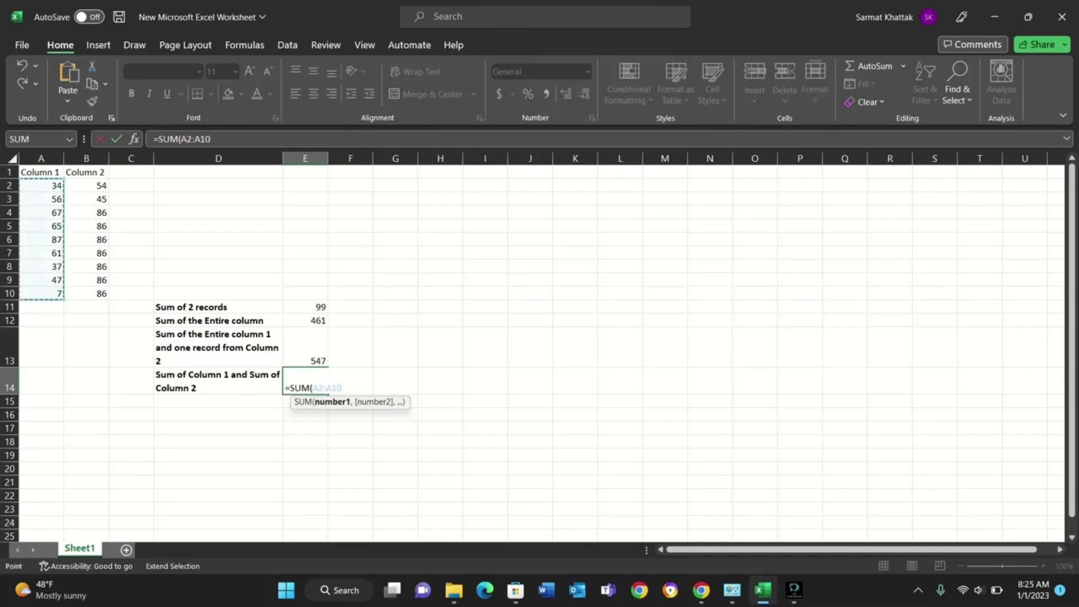
Add B2:B10 as the second range so E14 reads =SUM(A2:A10,B2:B10), and review the formula's references.
{"action": "type", "text": ","}
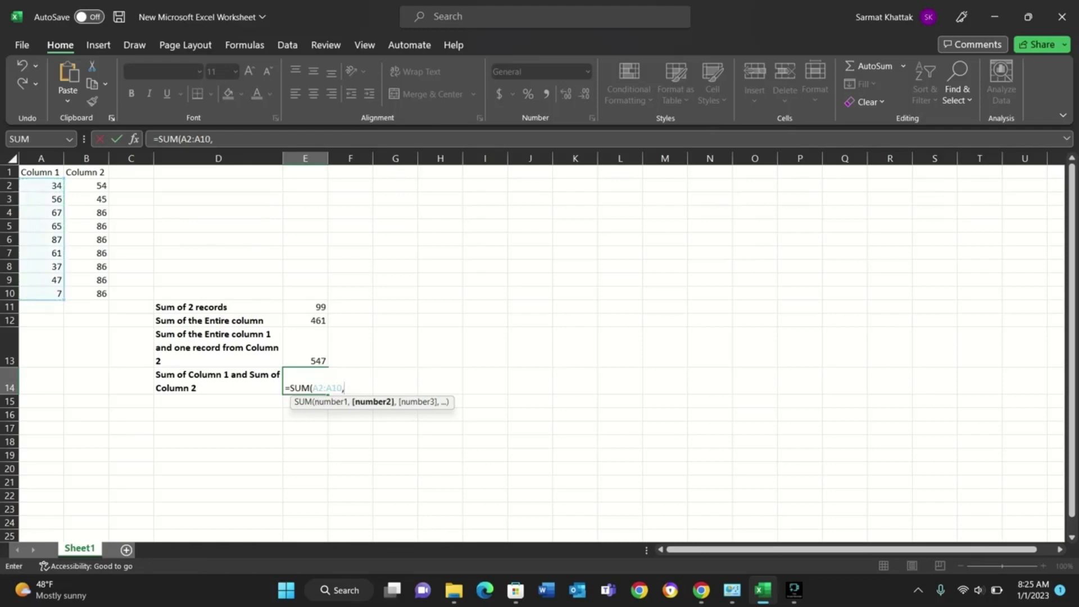
{"action": "left_click", "coordinate": [86, 185]}
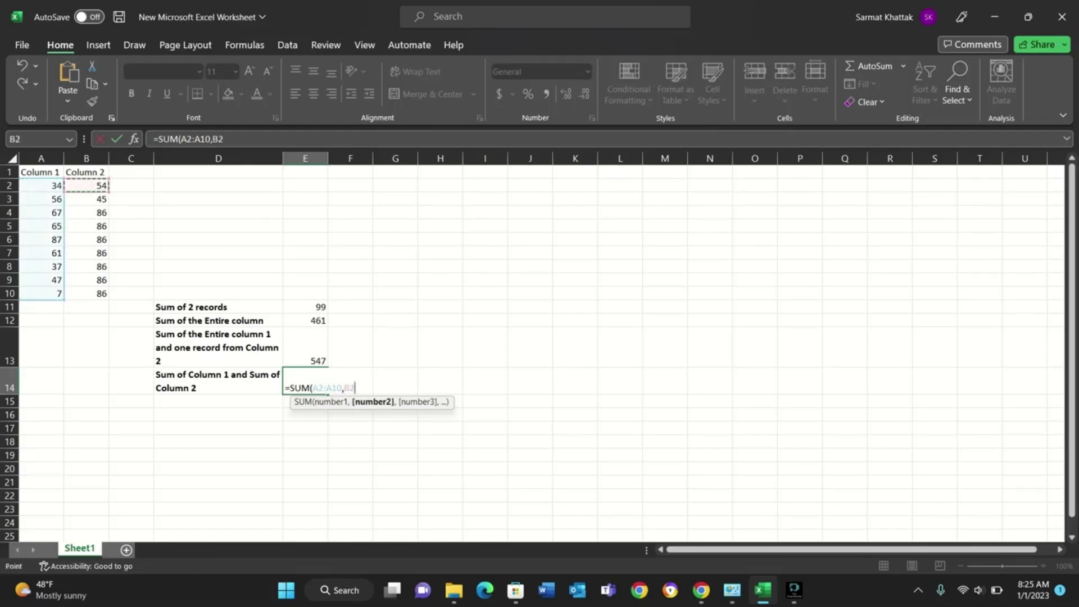
{"action": "key", "text": "F8"}
{"action": "key", "text": "ctrl+shift+Down"}
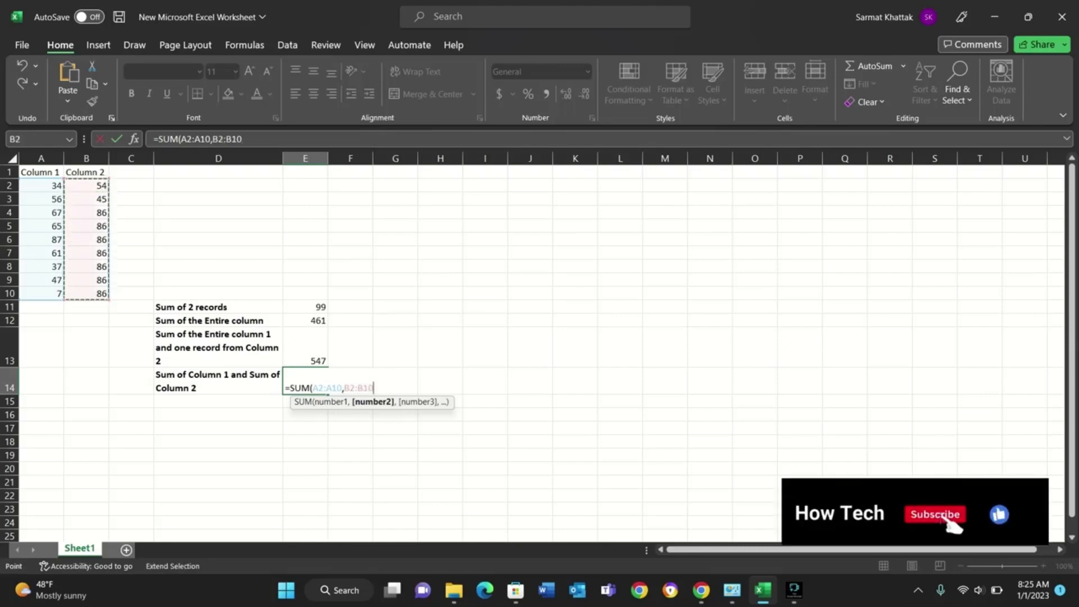
{"action": "type", "text": ")"}
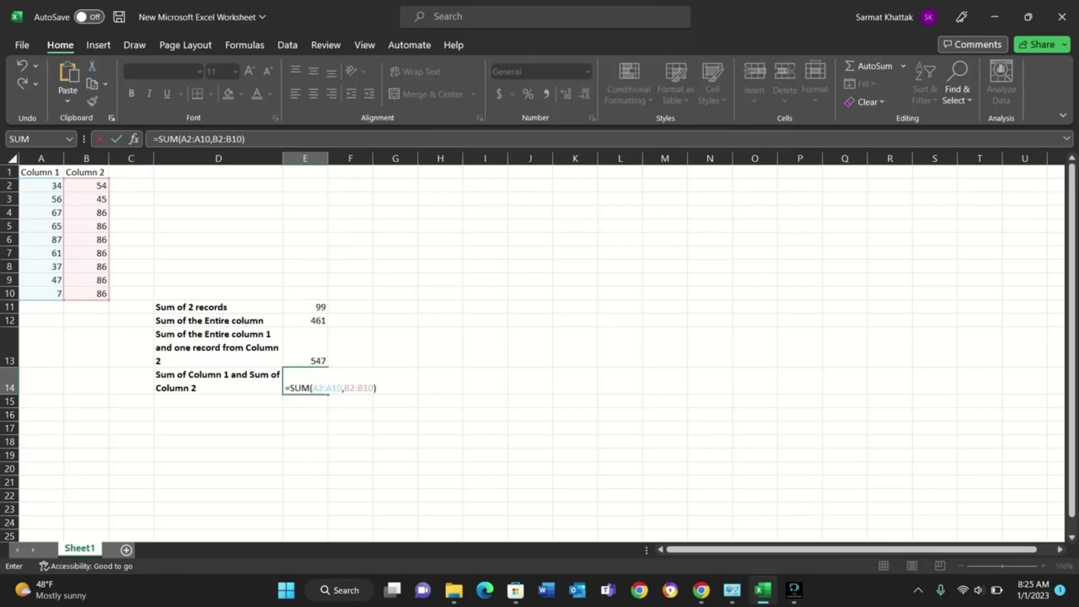
{"action": "key", "text": "Tab"}
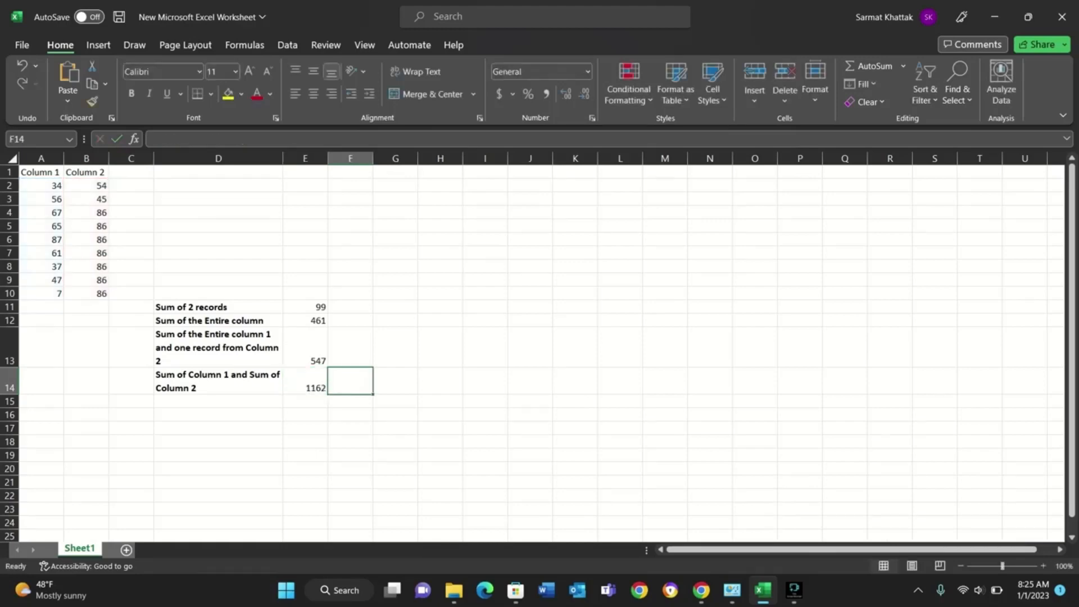
{"action": "key", "text": "Left"}
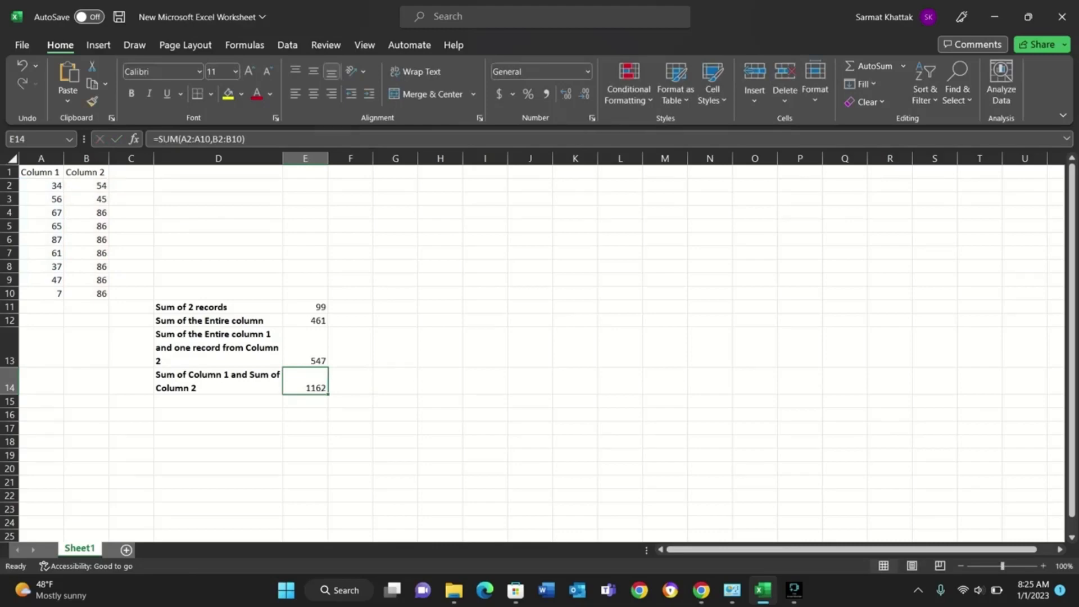
{"action": "key", "text": "F2"}
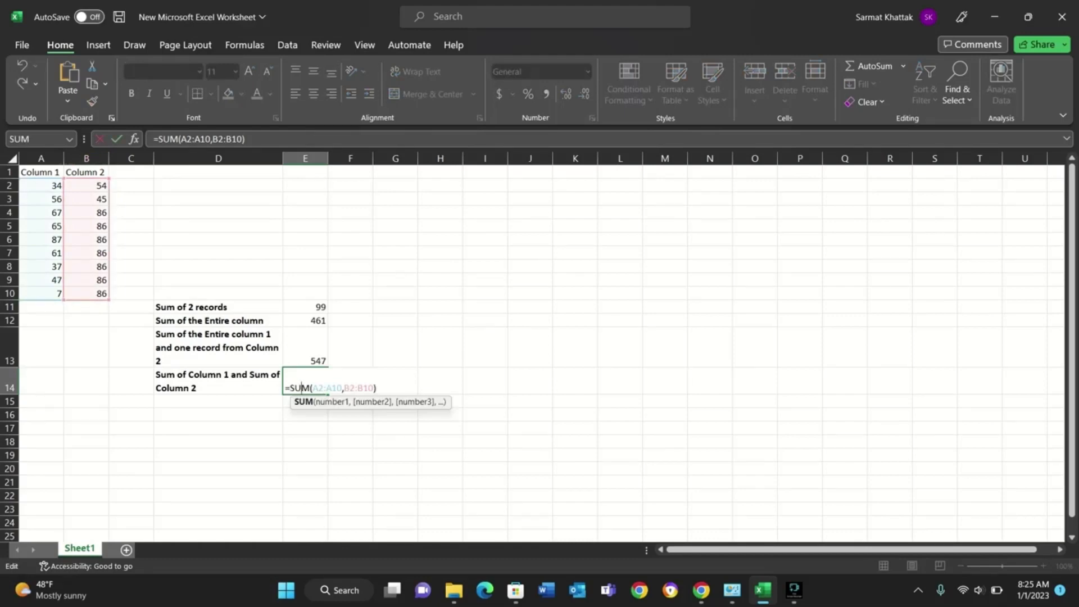
Enter =SUM(A2,B2) in D2 to add the two columns' records row by row, and fill the formula down to D10.
{"action": "double_click", "coordinate": [218, 185]}
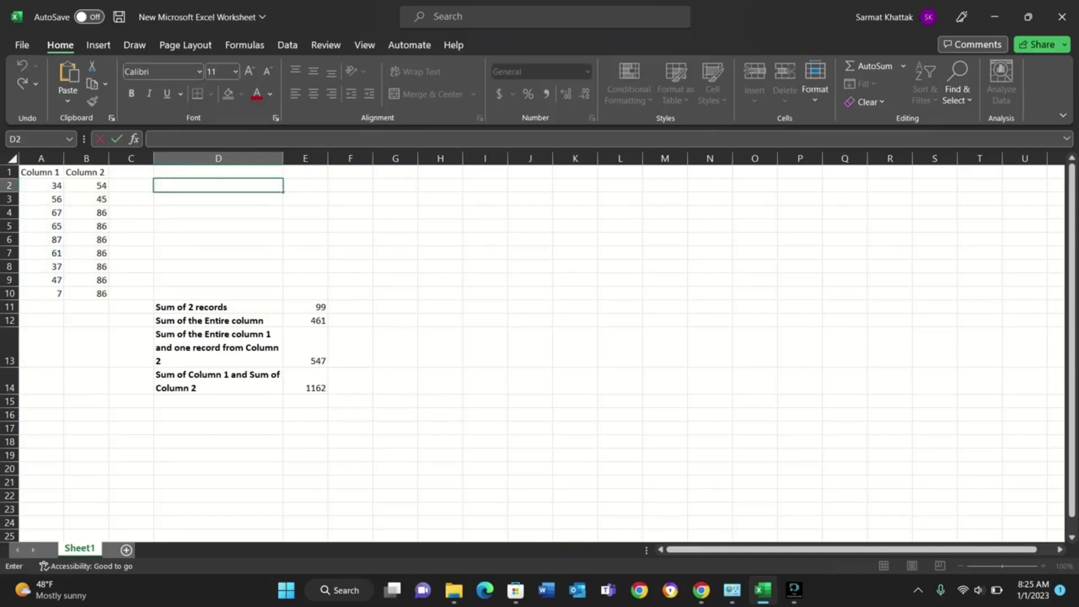
{"action": "type", "text": "=sum"}
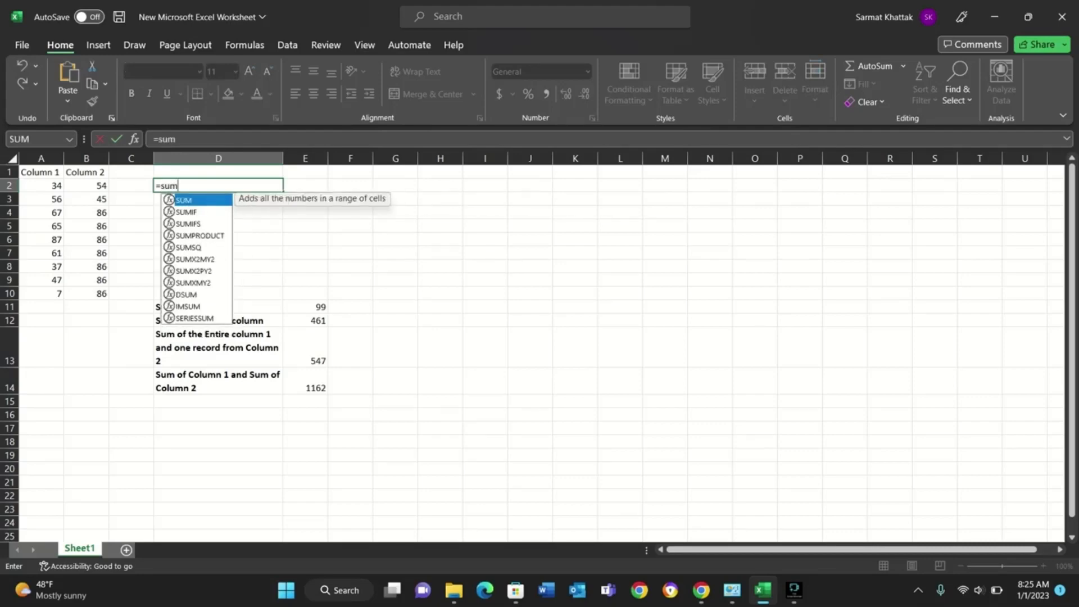
{"action": "key", "text": "Tab"}
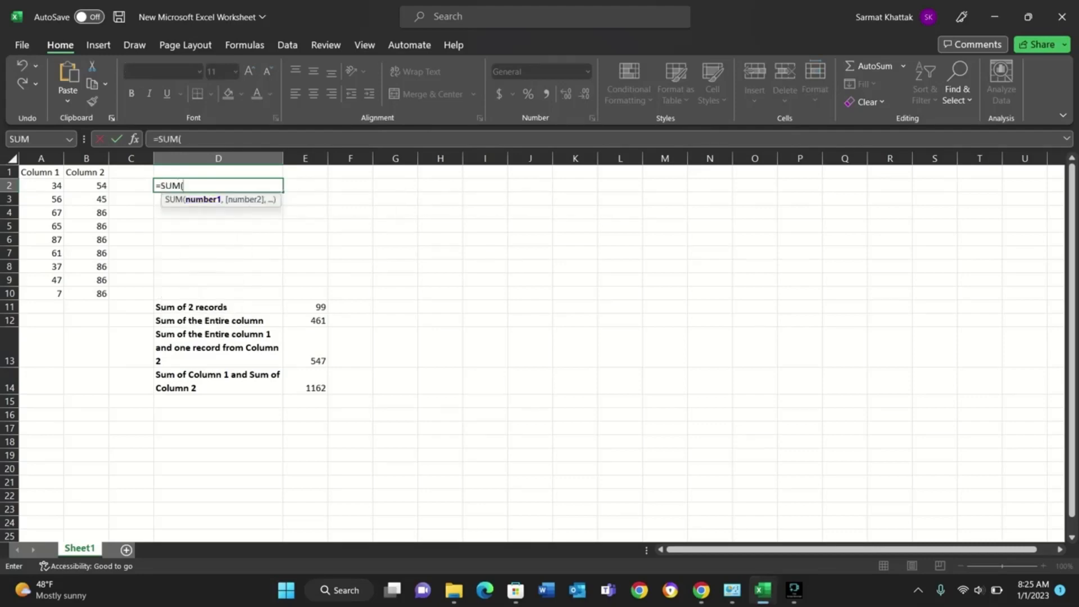
{"action": "left_click", "coordinate": [41, 185]}
{"action": "type", "text": ","}
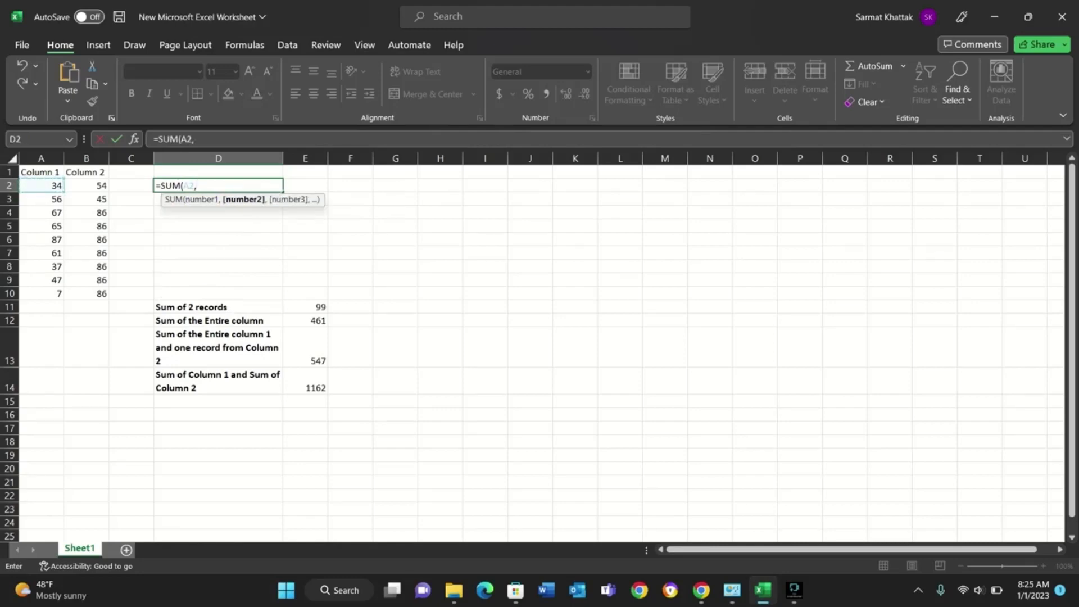
{"action": "left_click", "coordinate": [87, 185]}
{"action": "type", "text": ")"}
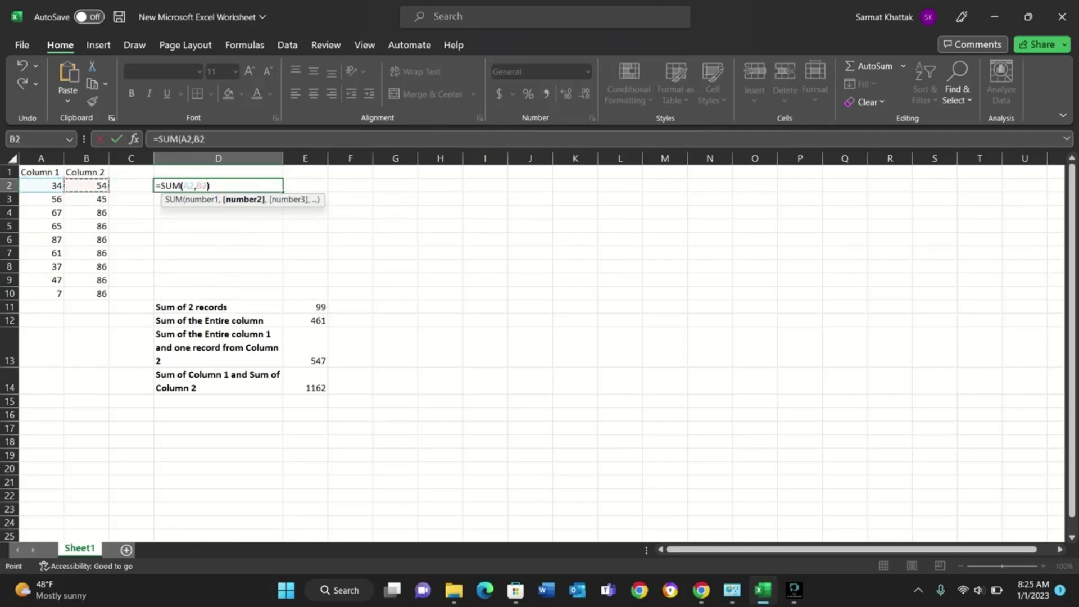
{"action": "key", "text": "Tab"}
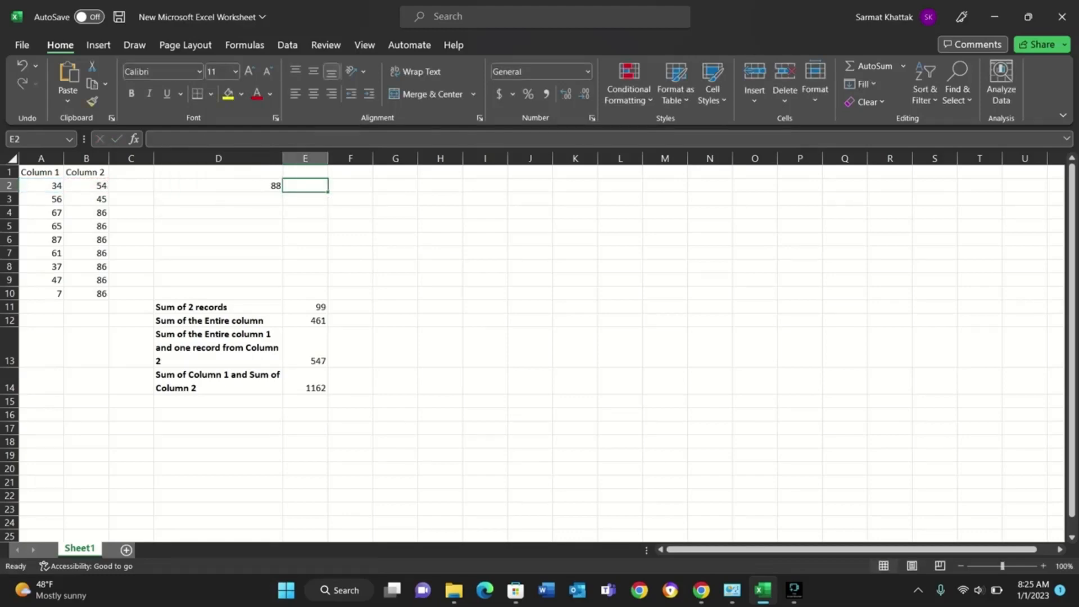
{"action": "left_click", "coordinate": [219, 185]}
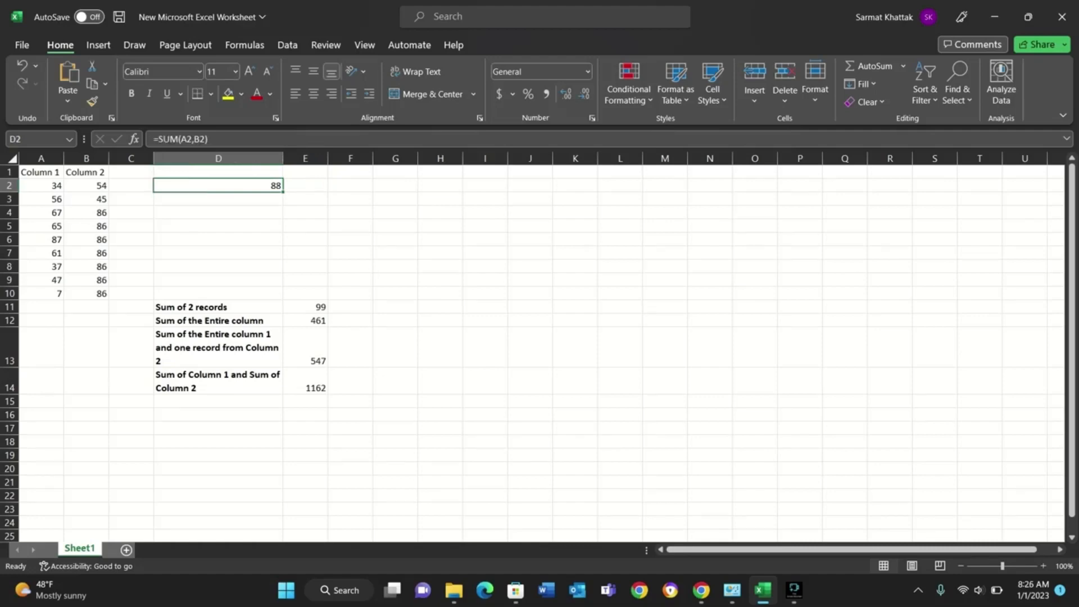
{"action": "left_click_drag", "start_coordinate": [283, 191], "coordinate": [280, 297]}
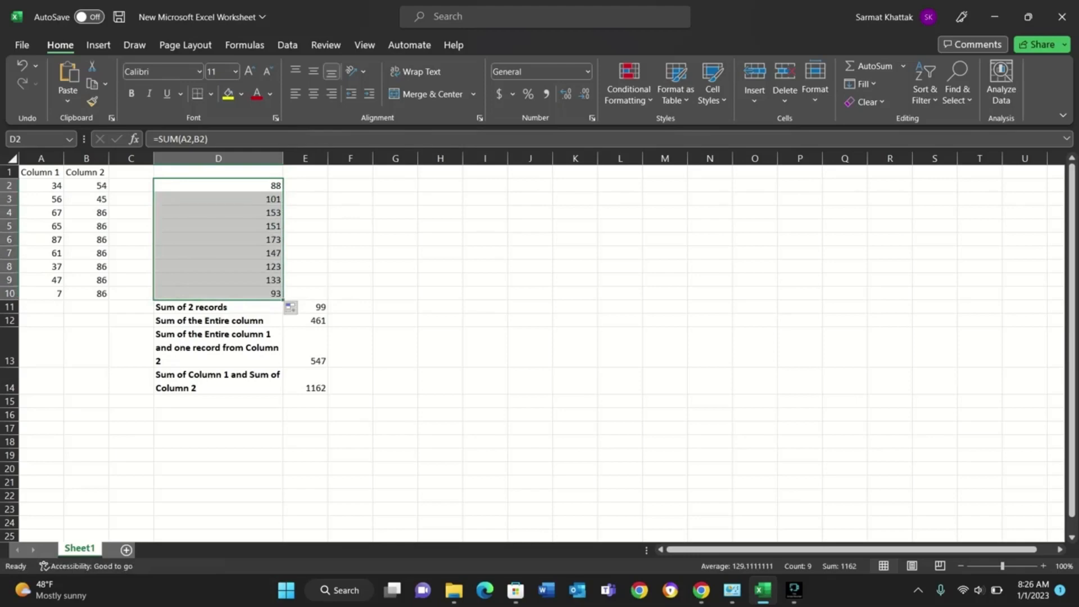
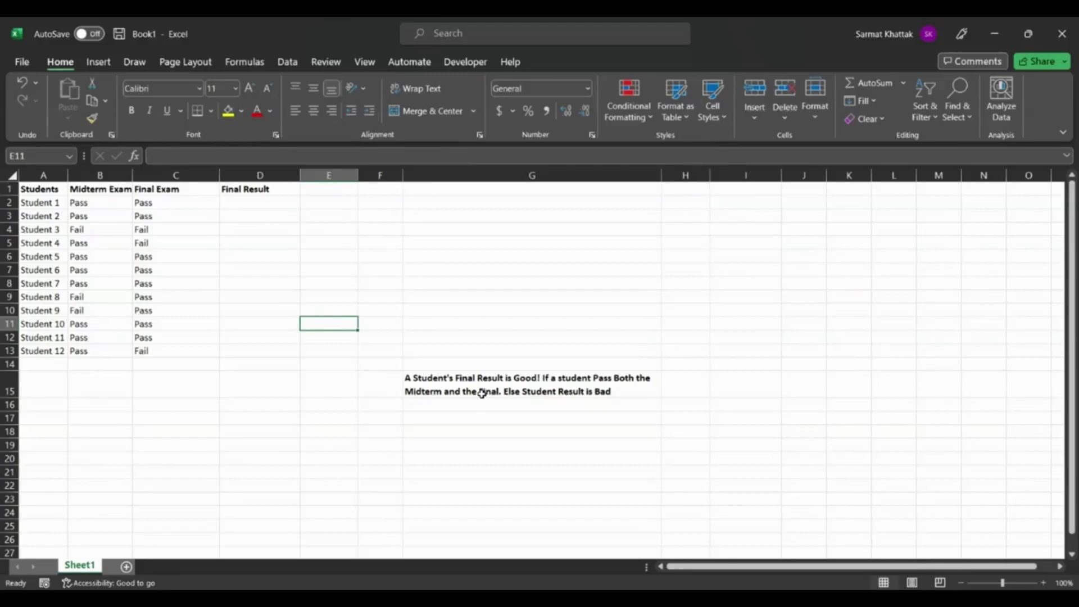
Examine the Students, Midterm Exam, Final Exam and Final Result columns one after another.
{"action": "left_click", "coordinate": [43, 172]}
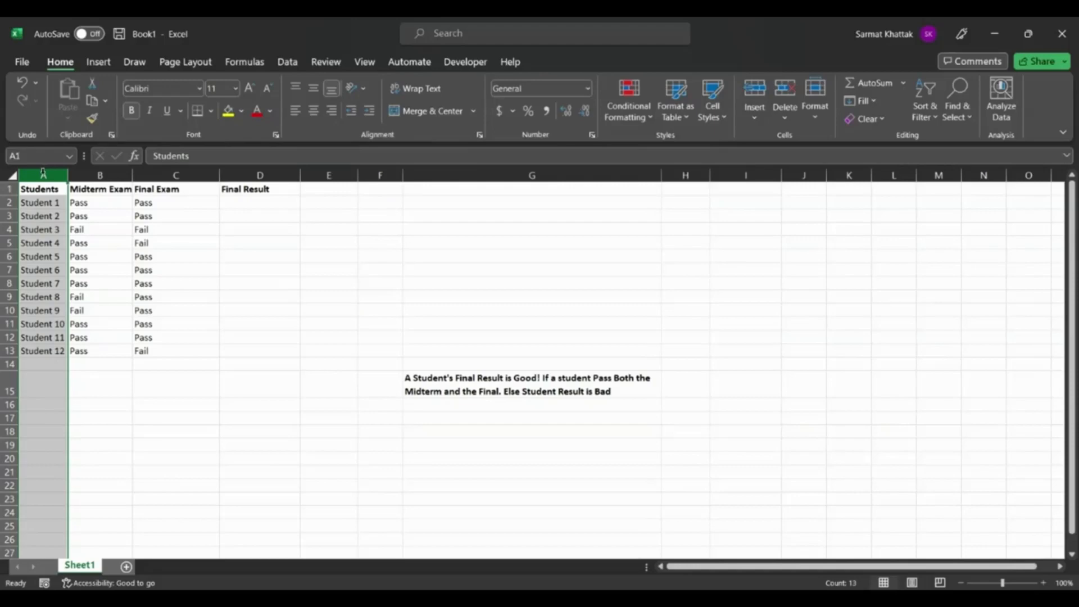
{"action": "left_click_drag", "start_coordinate": [43, 171], "coordinate": [96, 171]}
{"action": "left_click", "coordinate": [97, 171]}
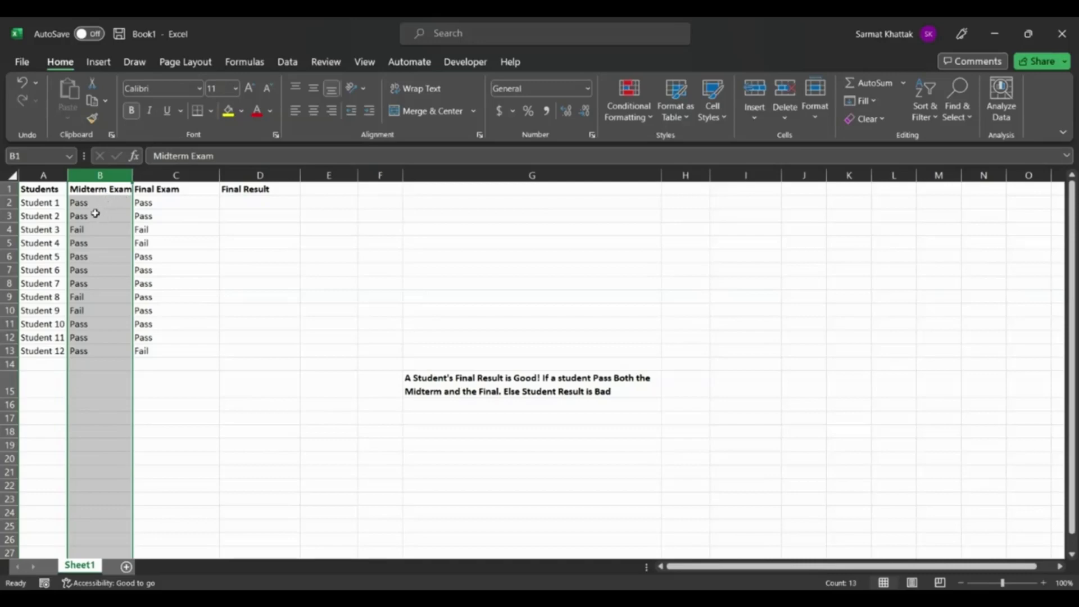
{"action": "left_click", "coordinate": [164, 173]}
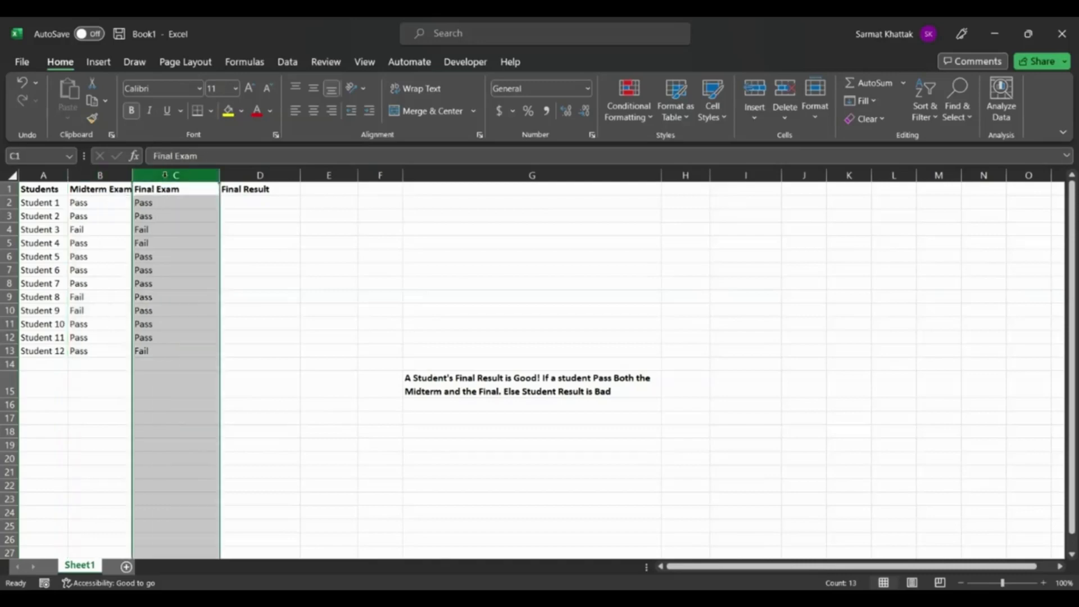
{"action": "left_click", "coordinate": [272, 174]}
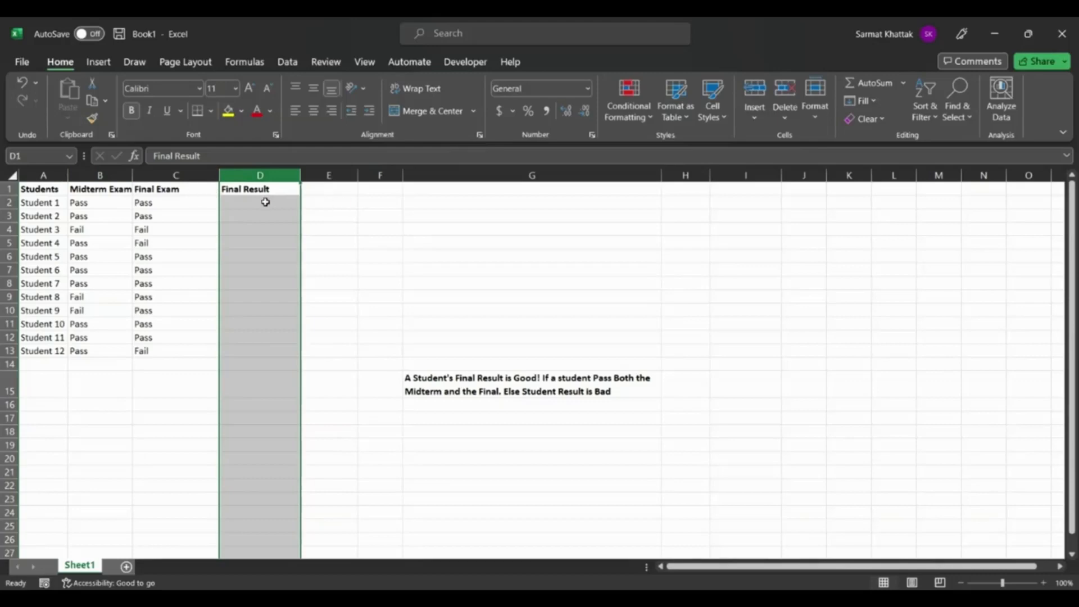
Start a formula in D2 under Final Result with an IF function containing a nested AND.
{"action": "left_click", "coordinate": [266, 203]}
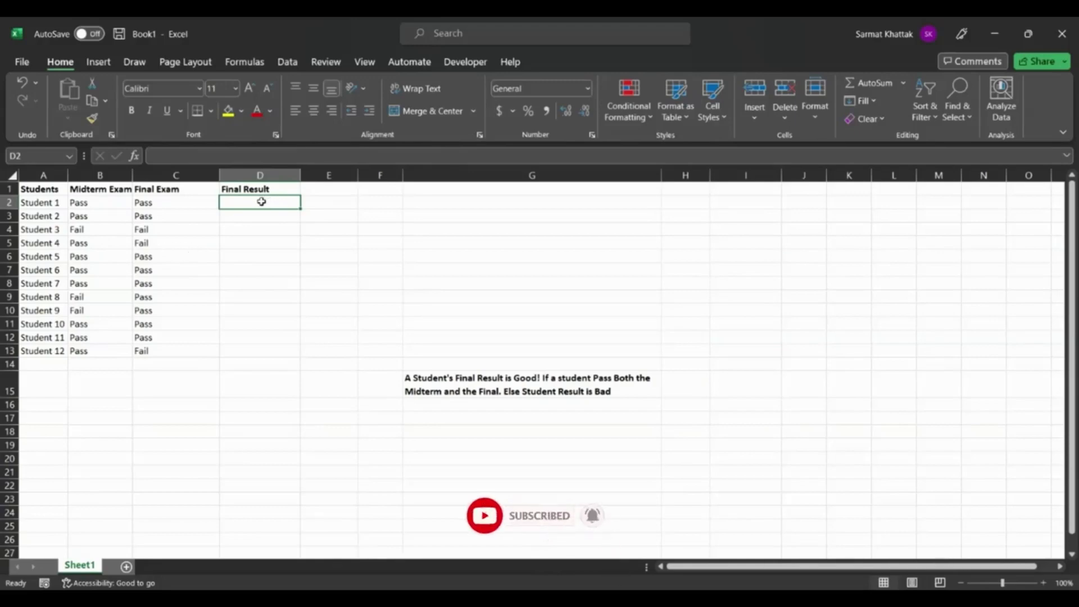
{"action": "type", "text": "="}
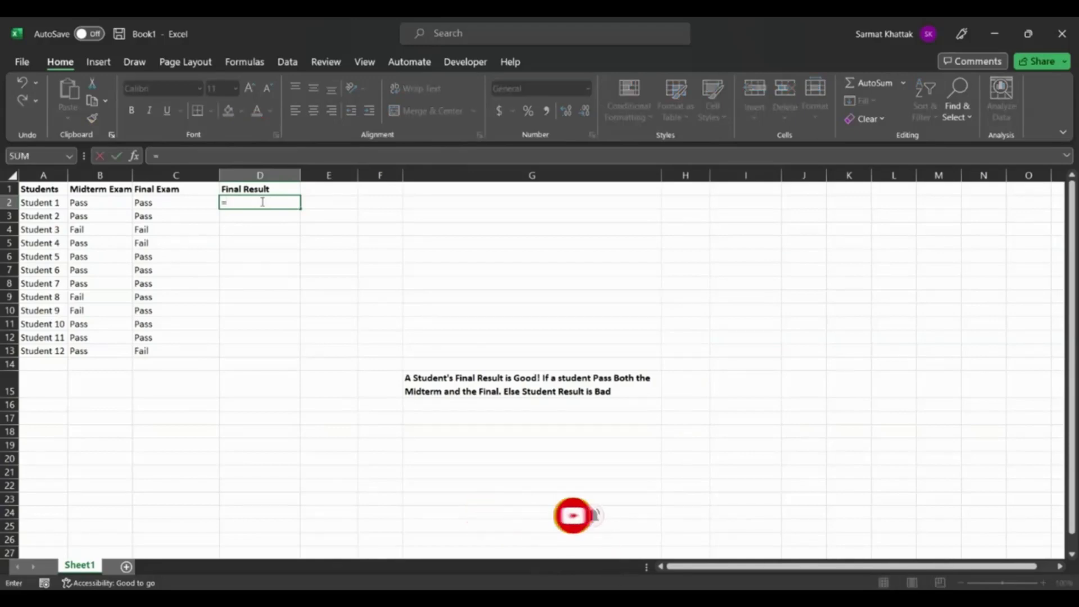
{"action": "type", "text": "If"}
{"action": "key", "text": "Tab"}
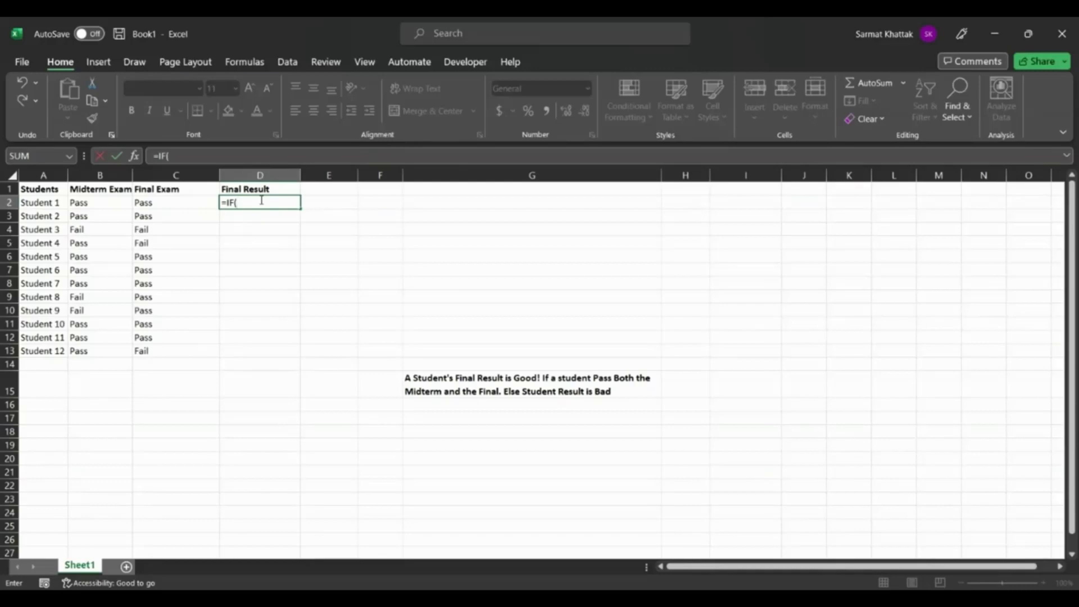
{"action": "type", "text": "AND"}
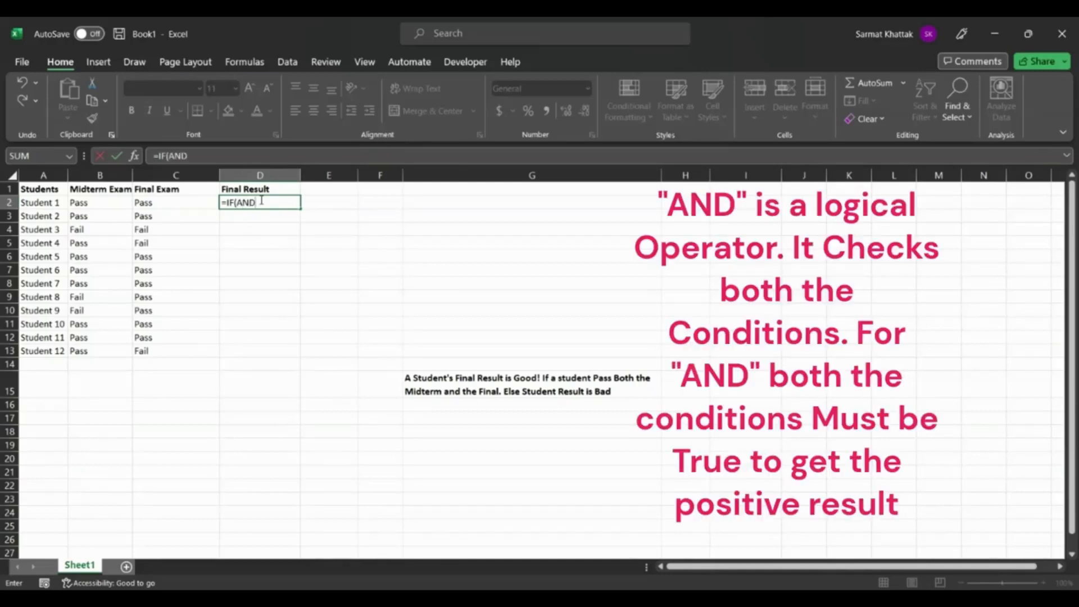
{"action": "type", "text": "("}
Enter b2="Pass" as the first condition of the AND function in D2.
{"action": "type", "text": "b2"}
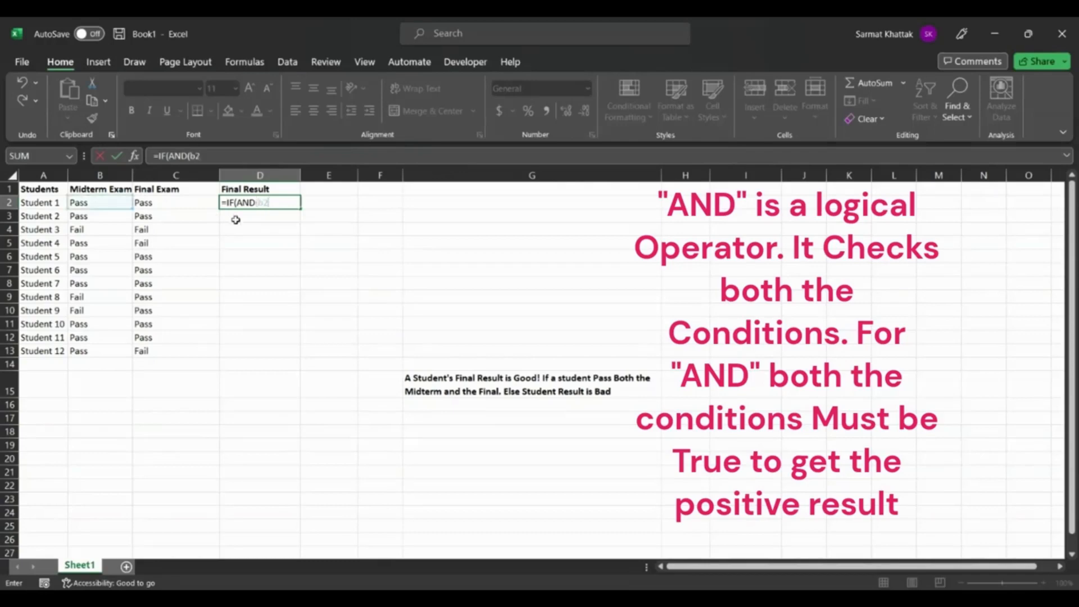
{"action": "type", "text": "="}
{"action": "type", "text": "\""}
{"action": "type", "text": "\""}
{"action": "type", "text": "P"}
{"action": "type", "text": "a"}
{"action": "type", "text": "ss"}
Add c2="Pass" as the second AND condition in the D2 formula and close the AND function.
{"action": "type", "text": ",c"}
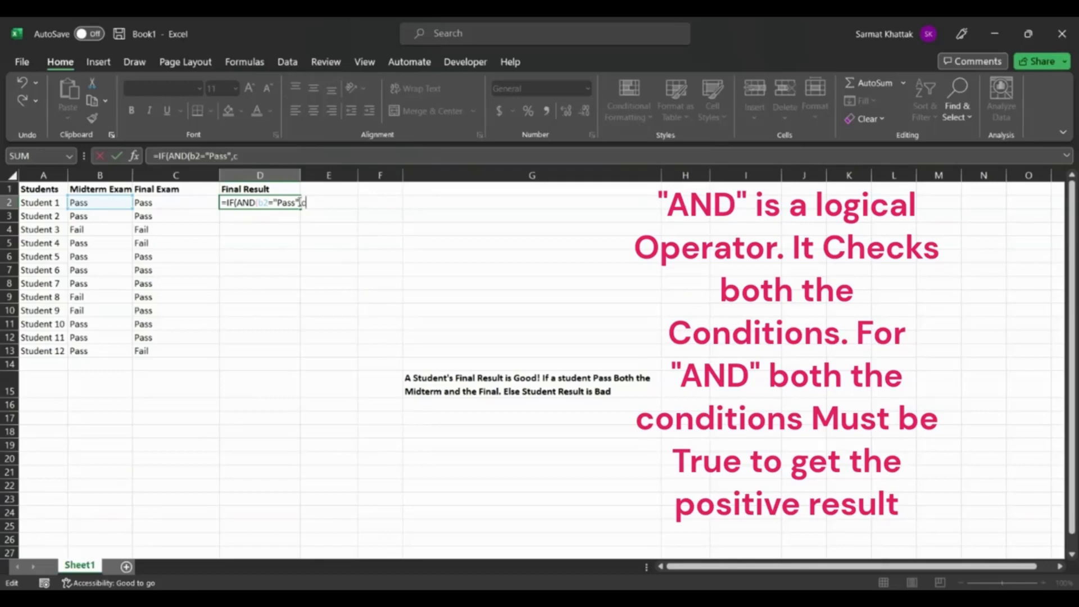
{"action": "type", "text": "2"}
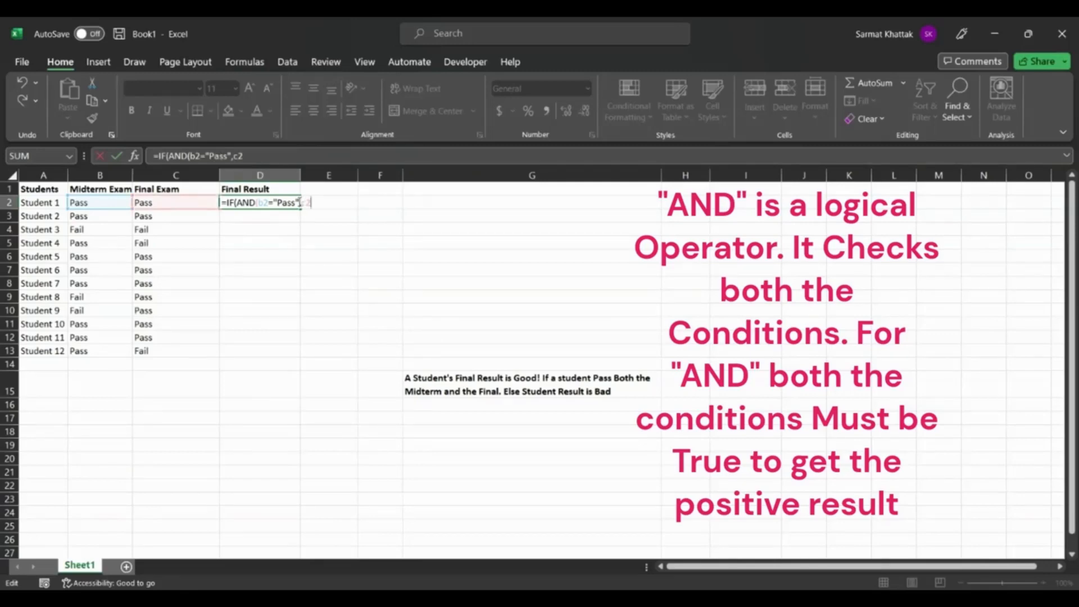
{"action": "type", "text": "=\""}
{"action": "type", "text": "\""}
{"action": "type", "text": "Pass"}
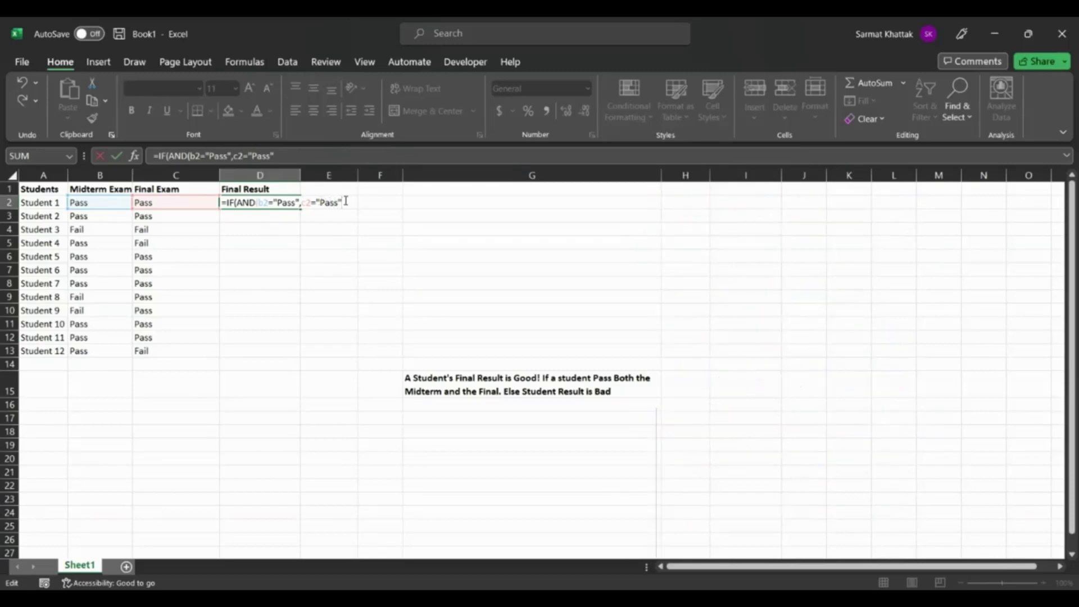
{"action": "type", "text": ")"}
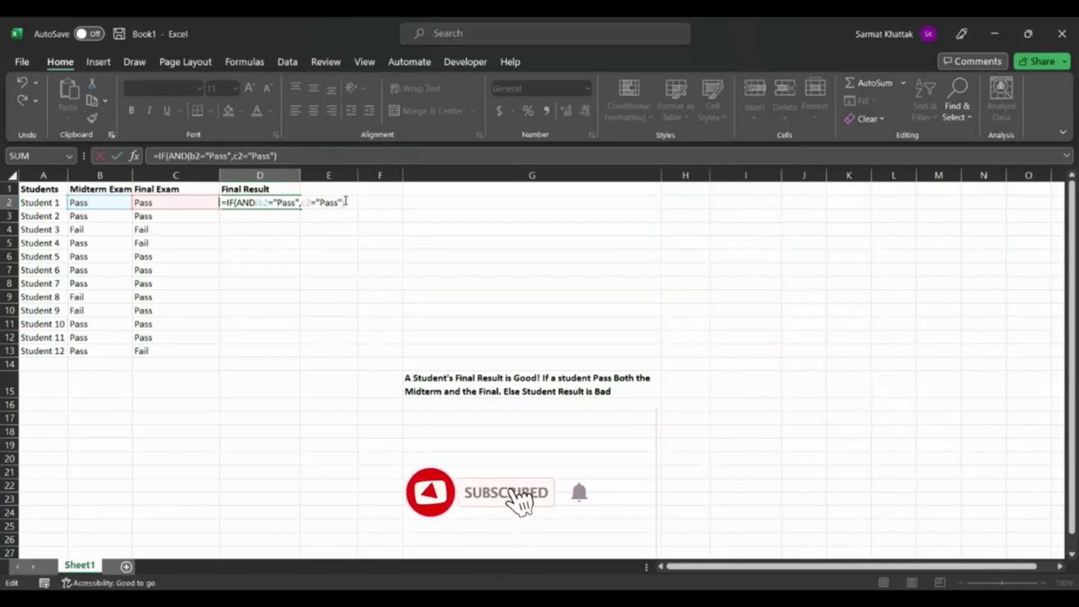
{"action": "type", "text": ","}
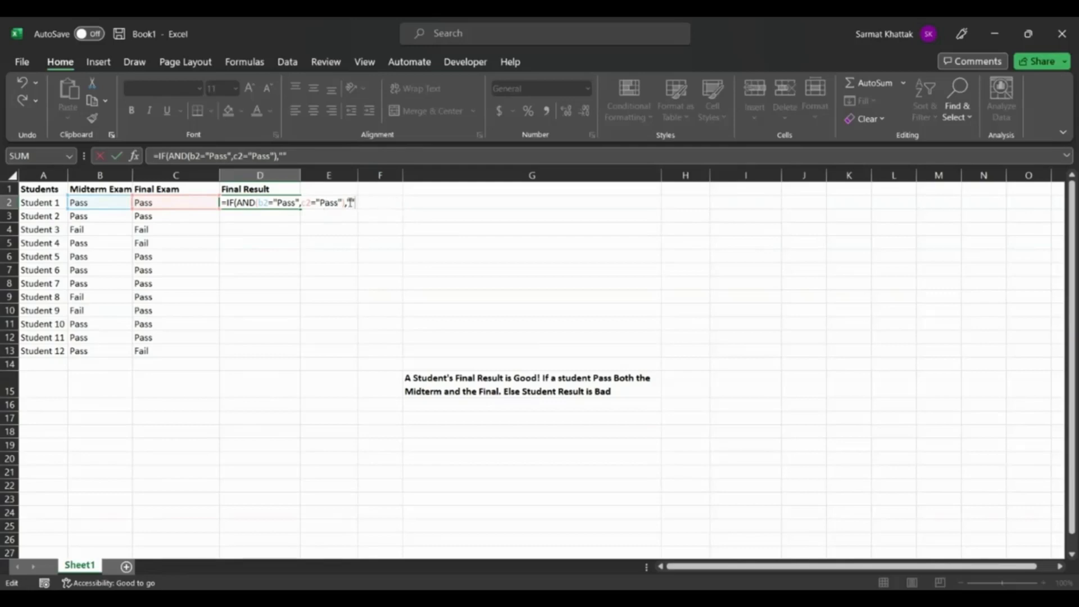
Complete the D2 formula with "Good!" as the true result and "Bad" as the false result, and enter it.
{"action": "type", "text": "Good!"}
{"action": "type", "text": "\""}
{"action": "type", "text": "\""}
{"action": "left_click", "coordinate": [387, 202]}
{"action": "type", "text": "Bad\""}
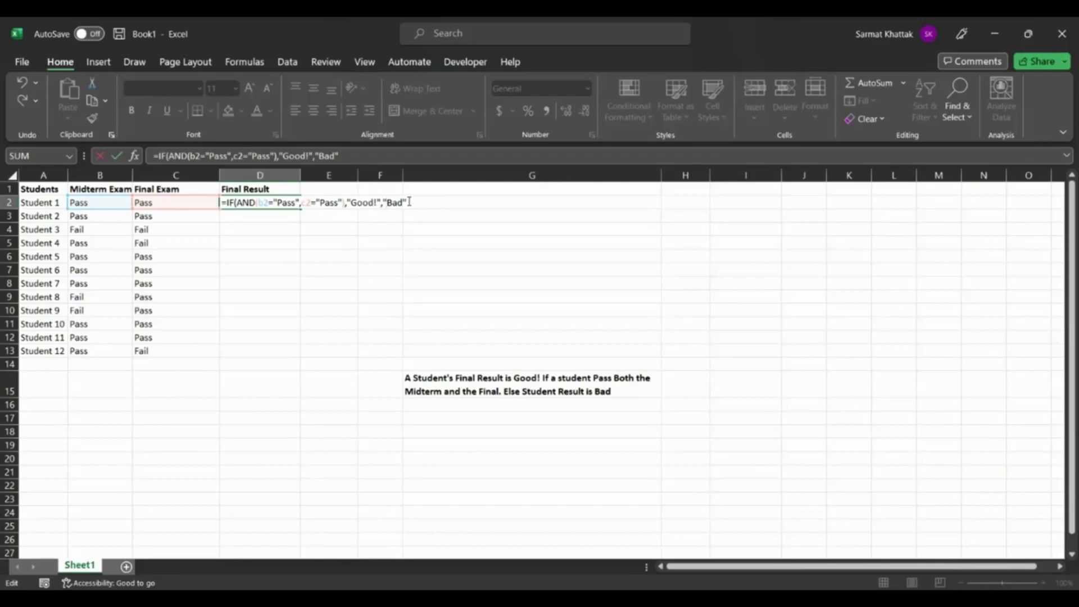
{"action": "type", "text": ")"}
{"action": "key", "text": "Tab"}
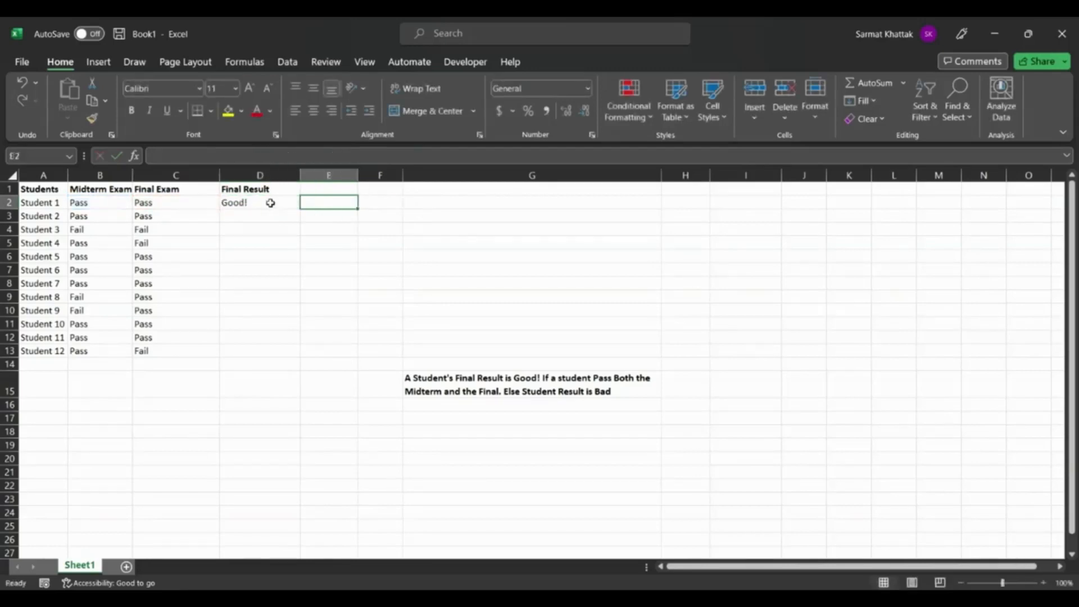
Compare the final result in D2 with Student 1's exam entries, and look at Student 2's midterm entry.
{"action": "left_click", "coordinate": [250, 202]}
{"action": "left_click", "coordinate": [79, 203]}
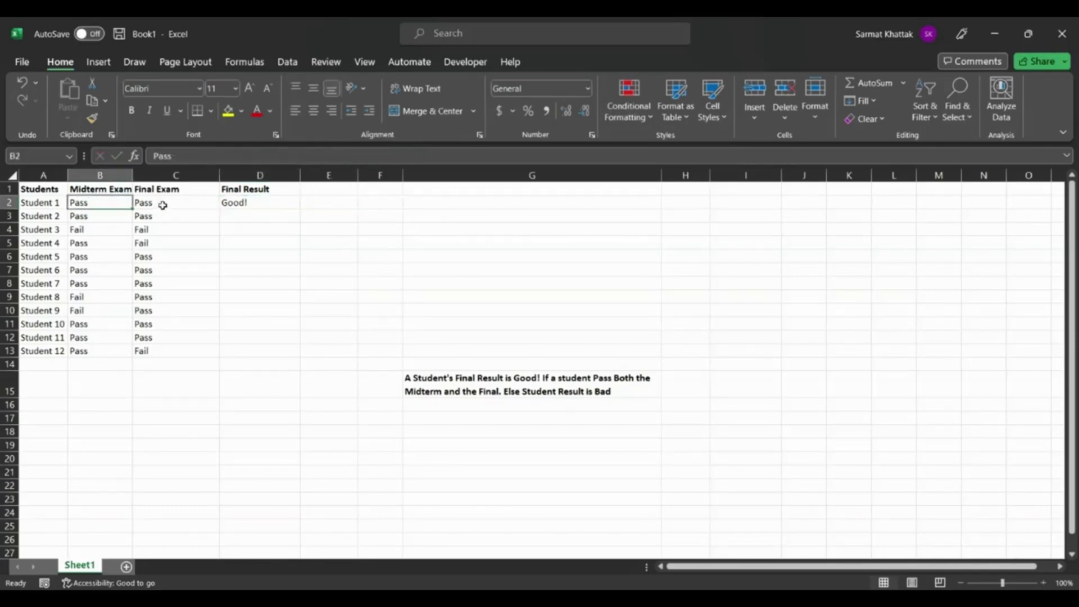
{"action": "left_click", "coordinate": [243, 204]}
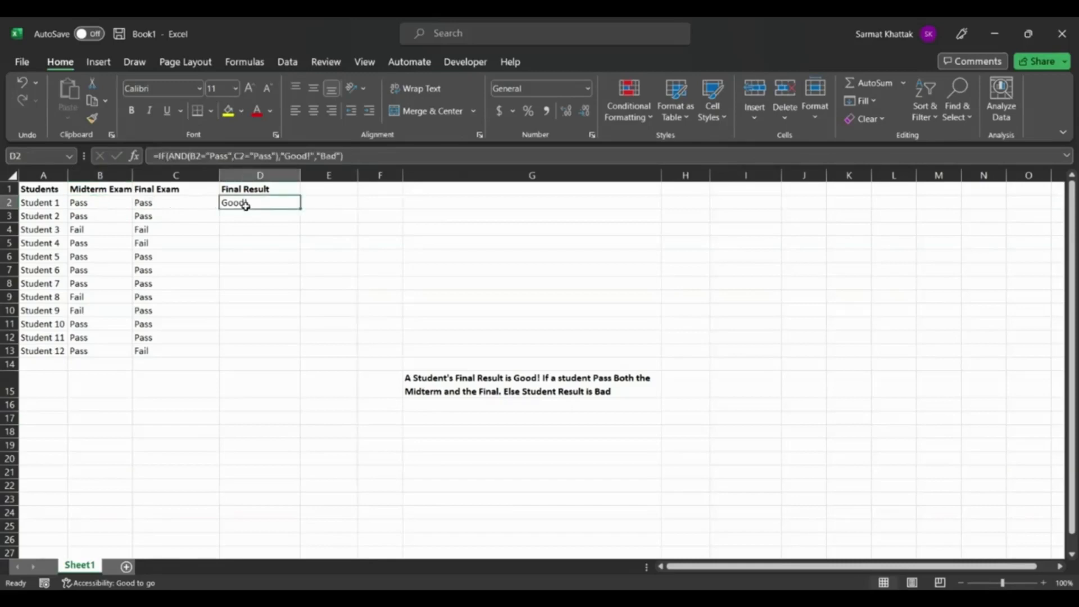
{"action": "left_click", "coordinate": [79, 216]}
Fill the IF/AND formula from D2 down through D13 for all the students.
{"action": "left_click", "coordinate": [248, 203]}
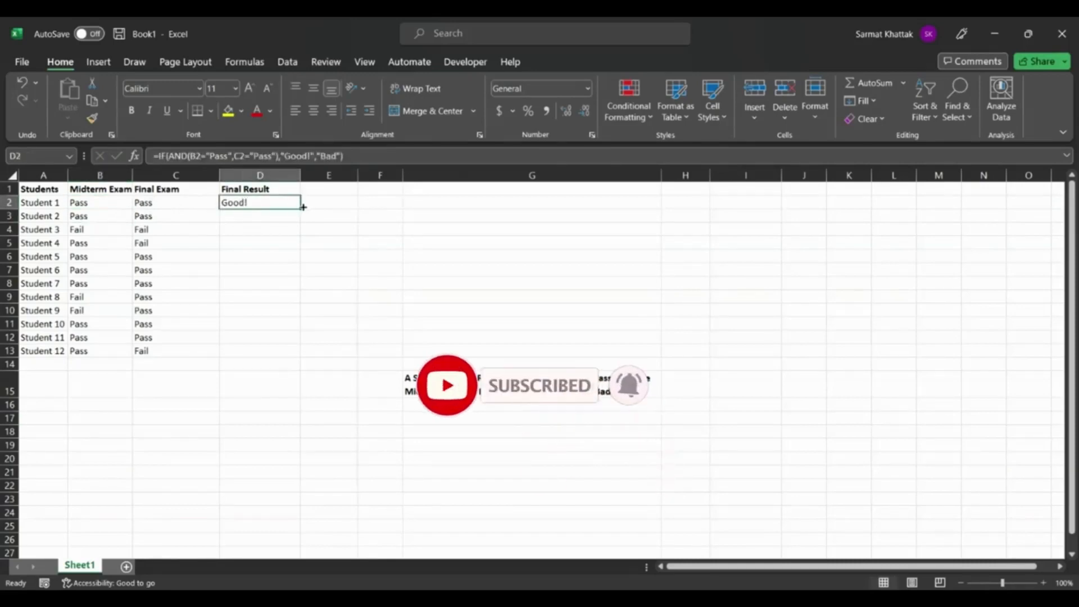
{"action": "left_click_drag", "start_coordinate": [298, 211], "coordinate": [297, 221]}
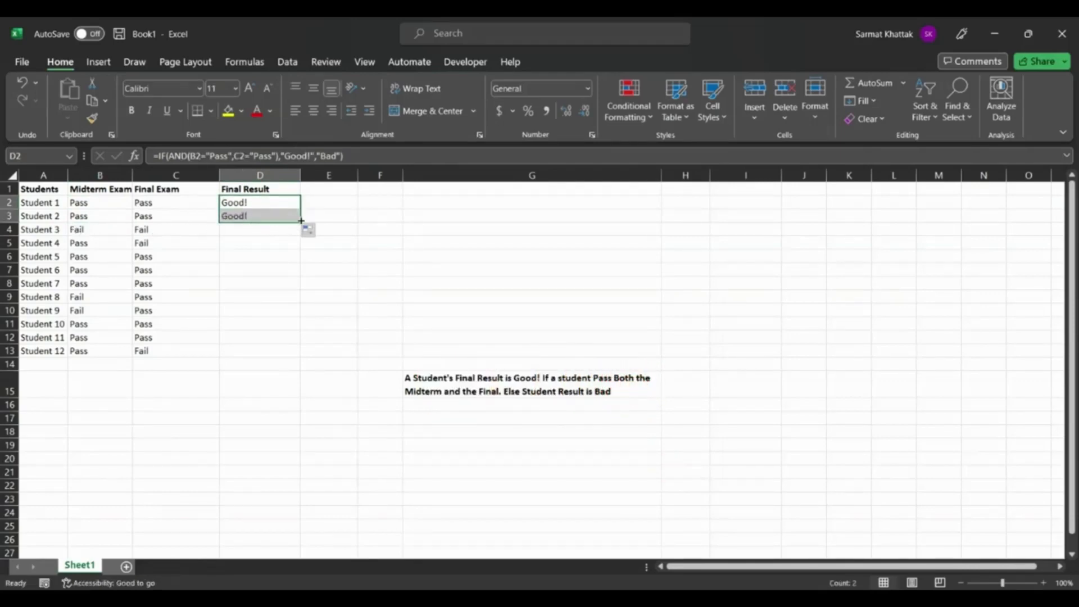
{"action": "left_click_drag", "start_coordinate": [296, 223], "coordinate": [296, 232]}
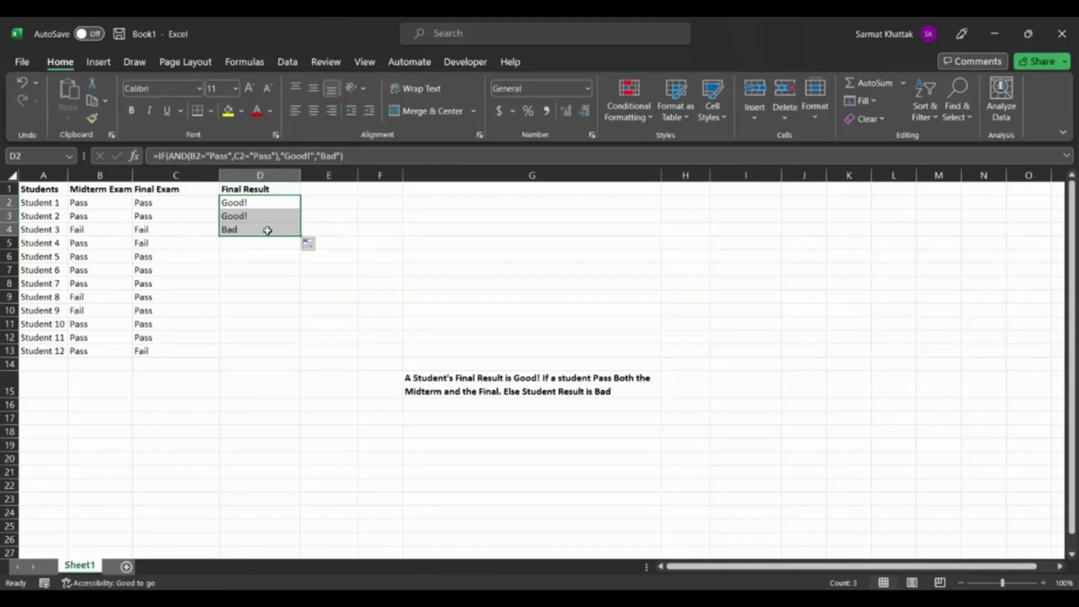
{"action": "left_click_drag", "start_coordinate": [300, 236], "coordinate": [296, 290]}
{"action": "left_click_drag", "start_coordinate": [295, 321], "coordinate": [295, 357]}
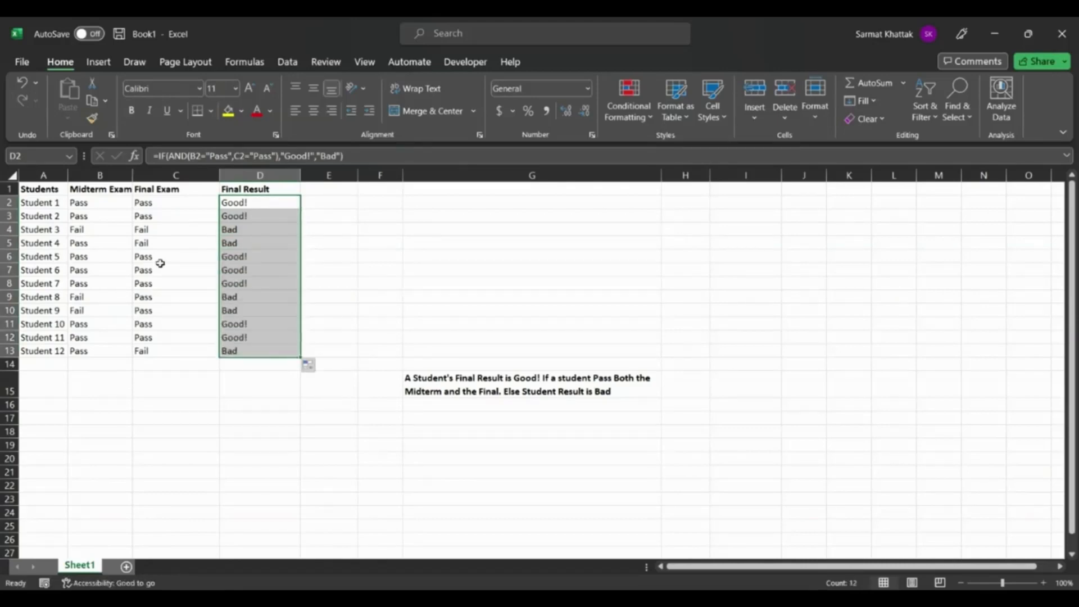
Check the final results of Student 11 and Student 12 against their midterm and final exam entries.
{"action": "left_click", "coordinate": [197, 255]}
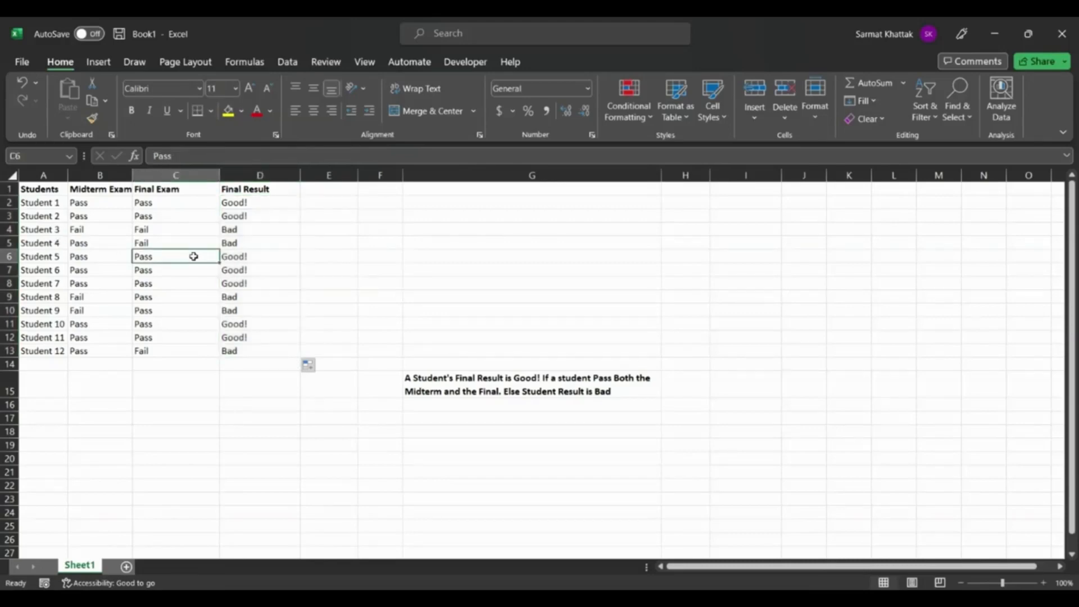
{"action": "left_click", "coordinate": [79, 339]}
{"action": "left_click", "coordinate": [149, 339]}
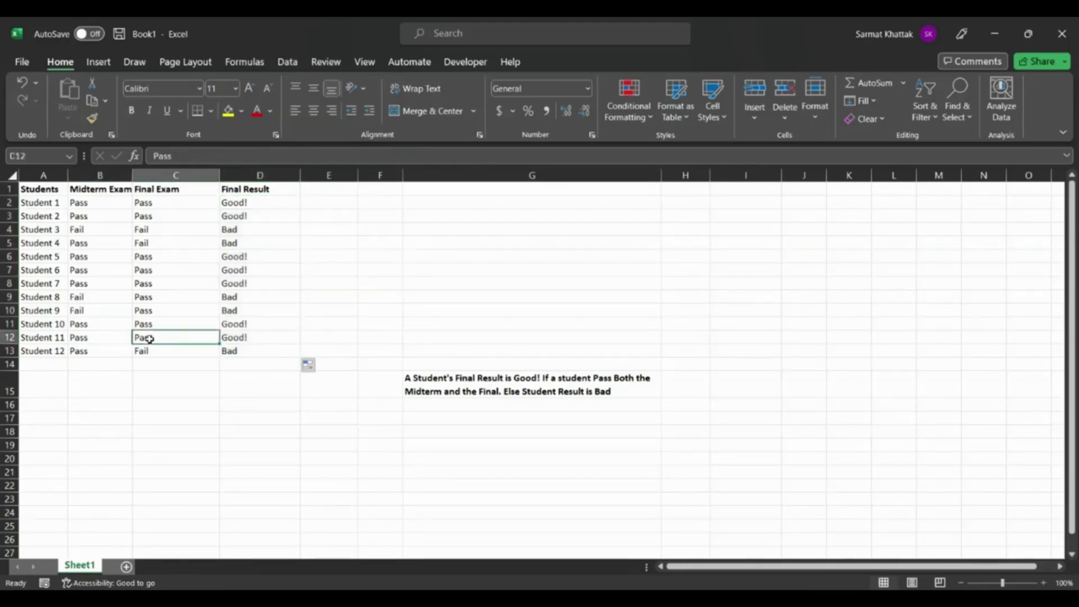
{"action": "left_click", "coordinate": [246, 336]}
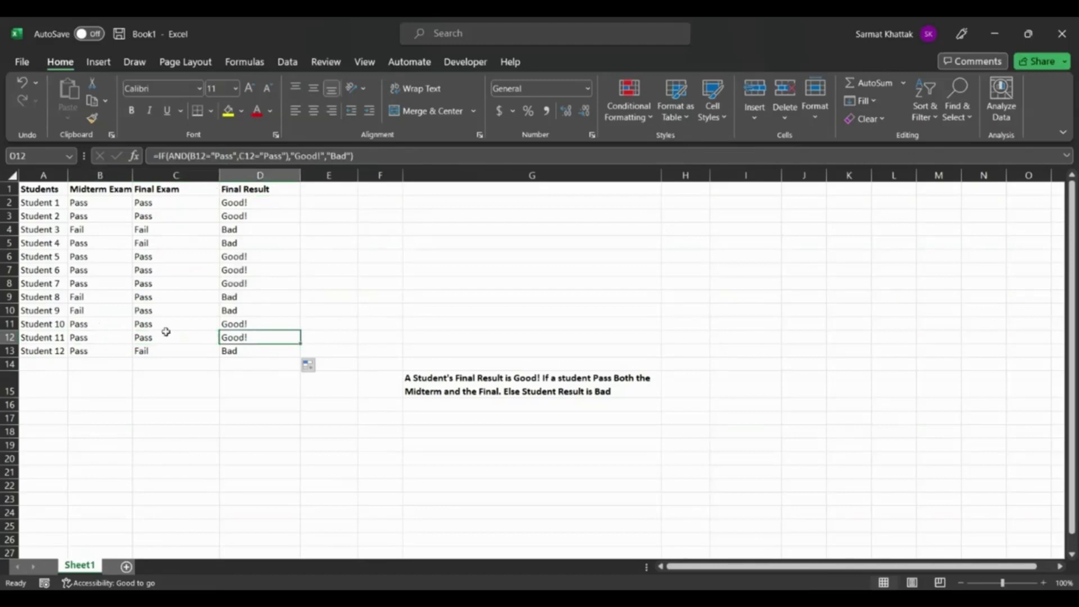
{"action": "left_click", "coordinate": [79, 350]}
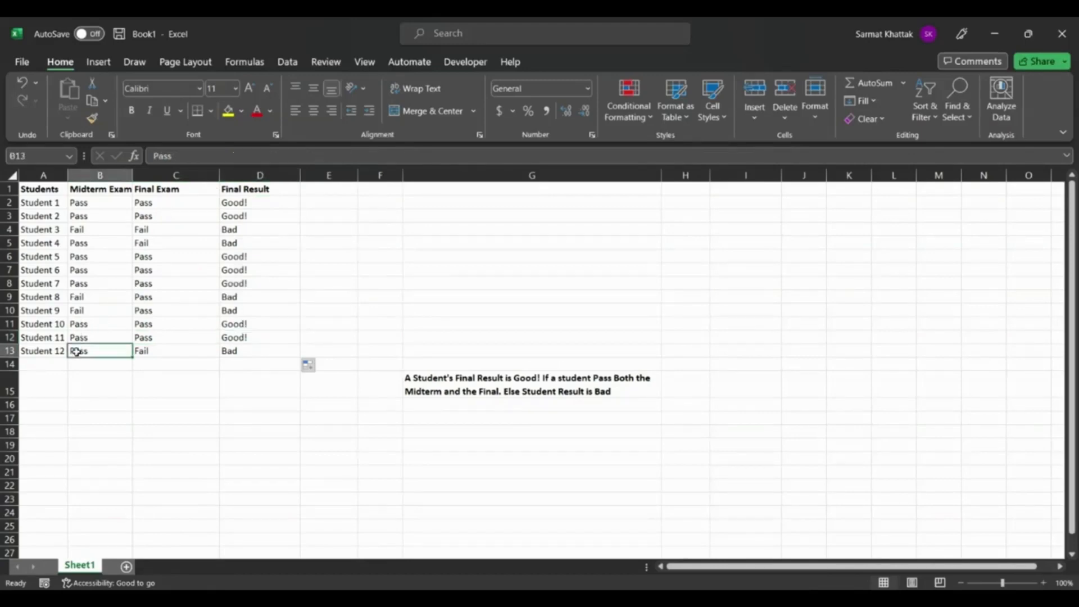
{"action": "left_click", "coordinate": [168, 353]}
{"action": "left_click", "coordinate": [265, 357]}
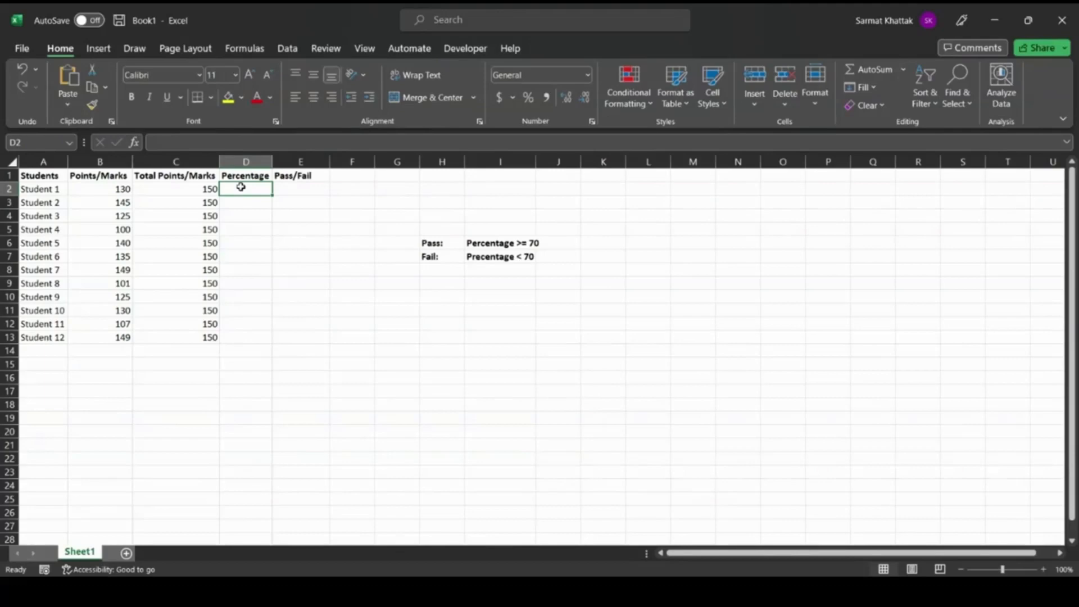
Examine the Students, Points/Marks, Total Points/Marks, Percentage and Pass/Fail columns one after another.
{"action": "left_click", "coordinate": [41, 160]}
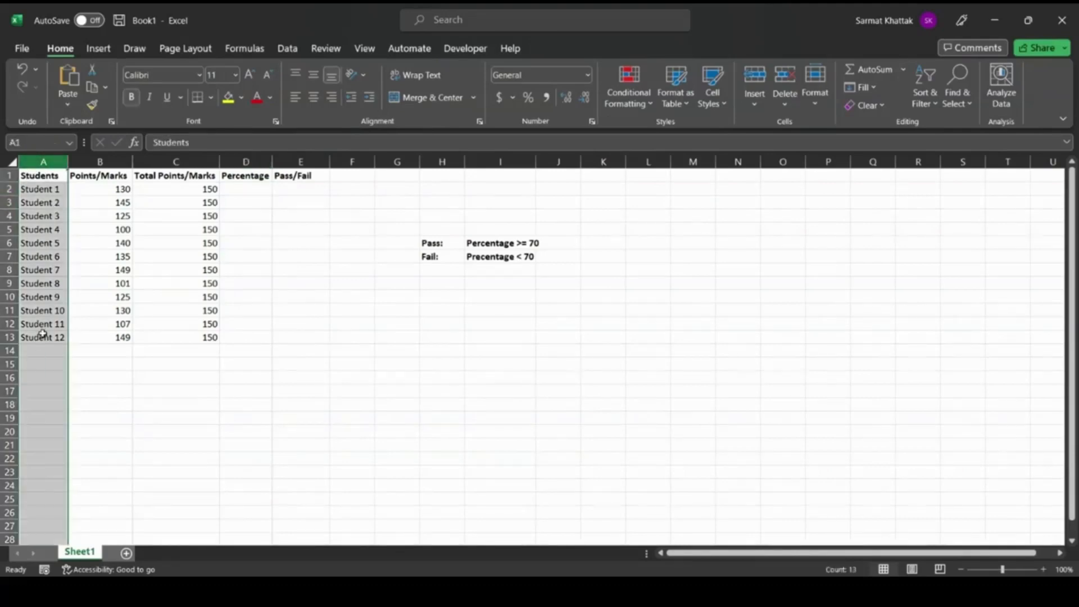
{"action": "left_click", "coordinate": [117, 162]}
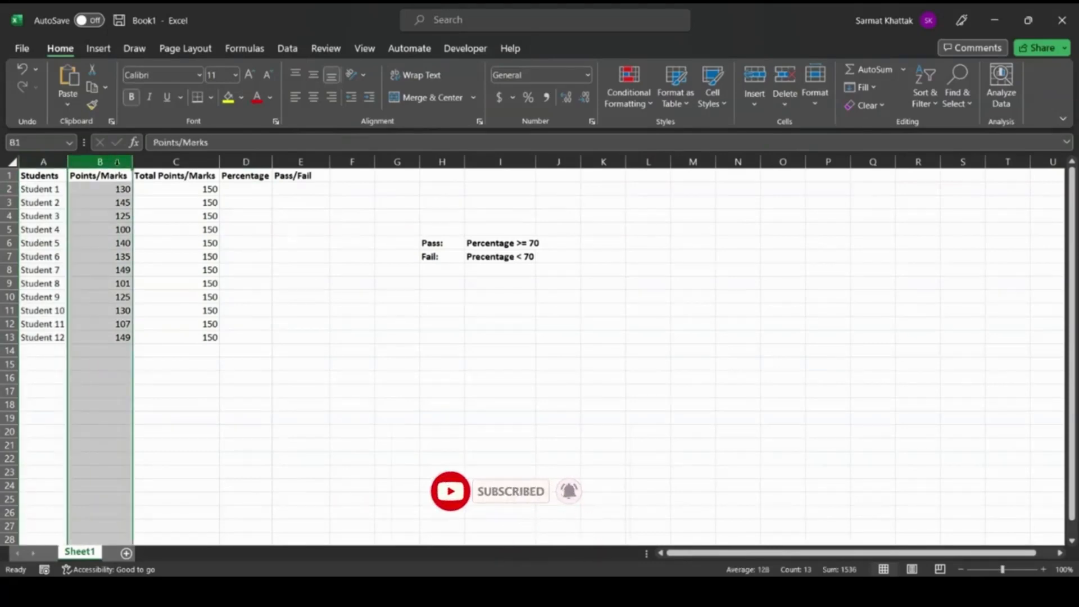
{"action": "left_click_drag", "start_coordinate": [116, 162], "coordinate": [189, 163]}
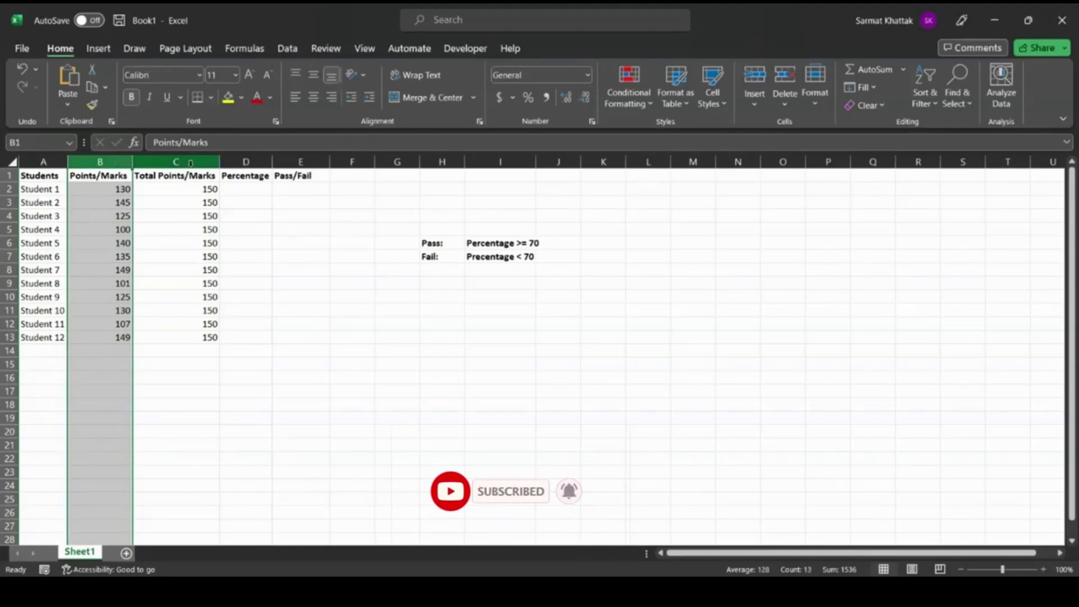
{"action": "left_click", "coordinate": [189, 163]}
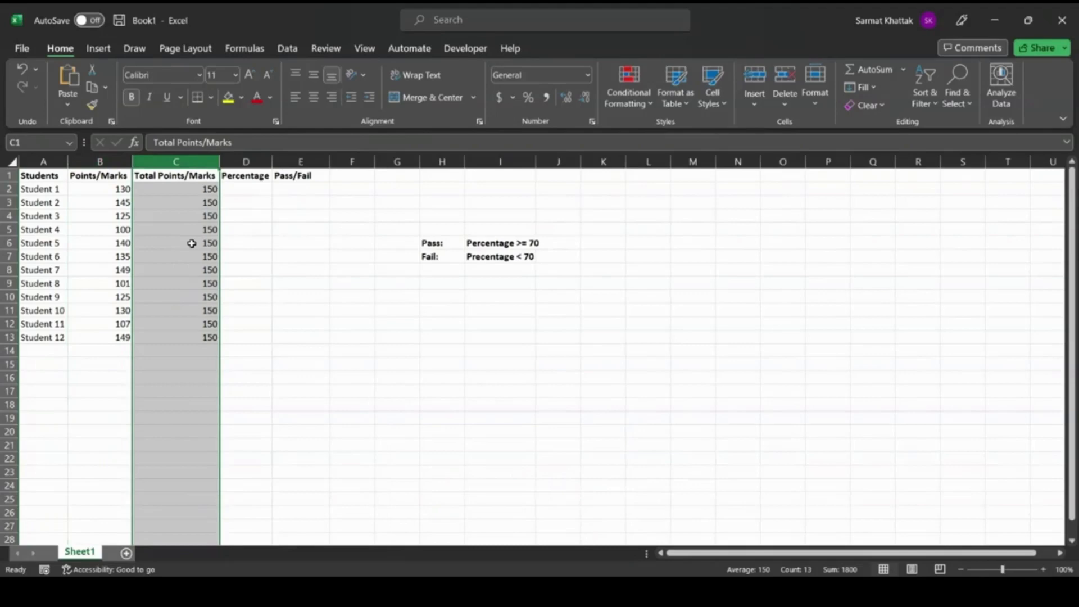
{"action": "left_click", "coordinate": [257, 161]}
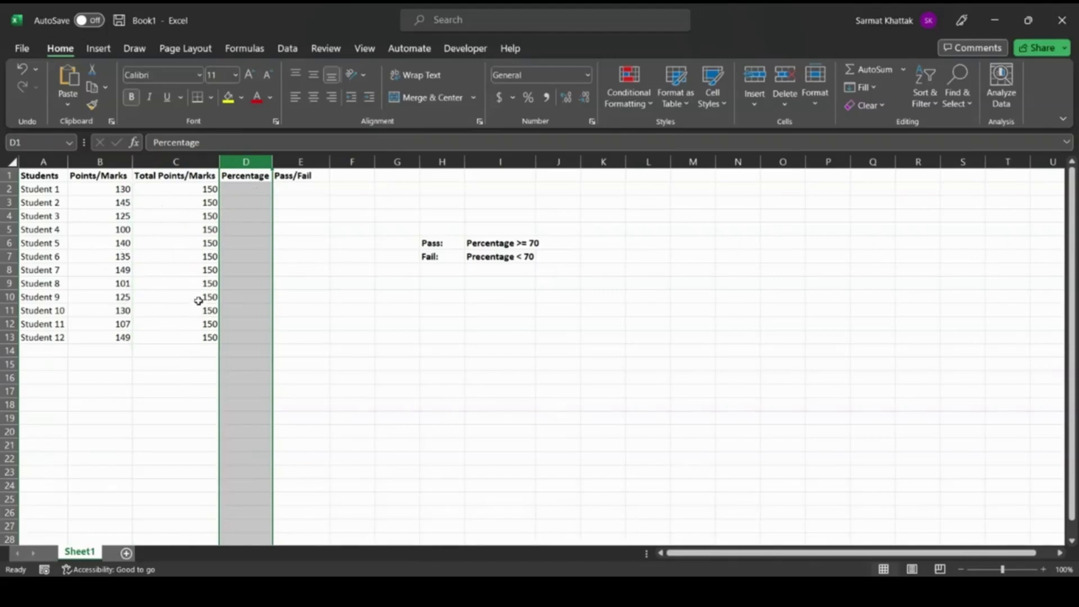
{"action": "left_click", "coordinate": [313, 161]}
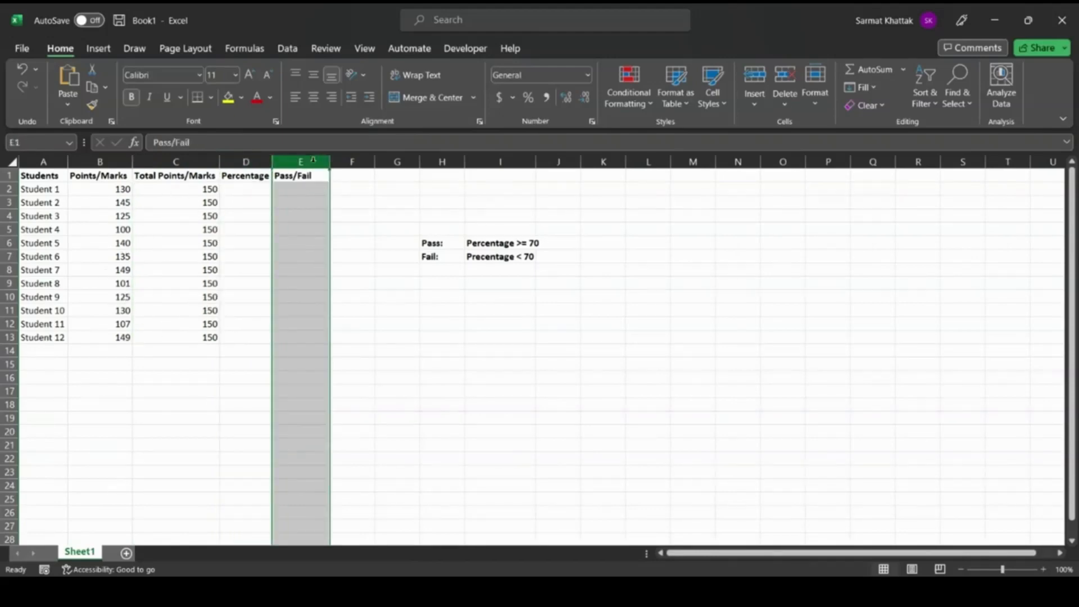
Enter the percentage formula =(B2/C2)*100 for Student 1 in D2.
{"action": "left_click", "coordinate": [245, 190]}
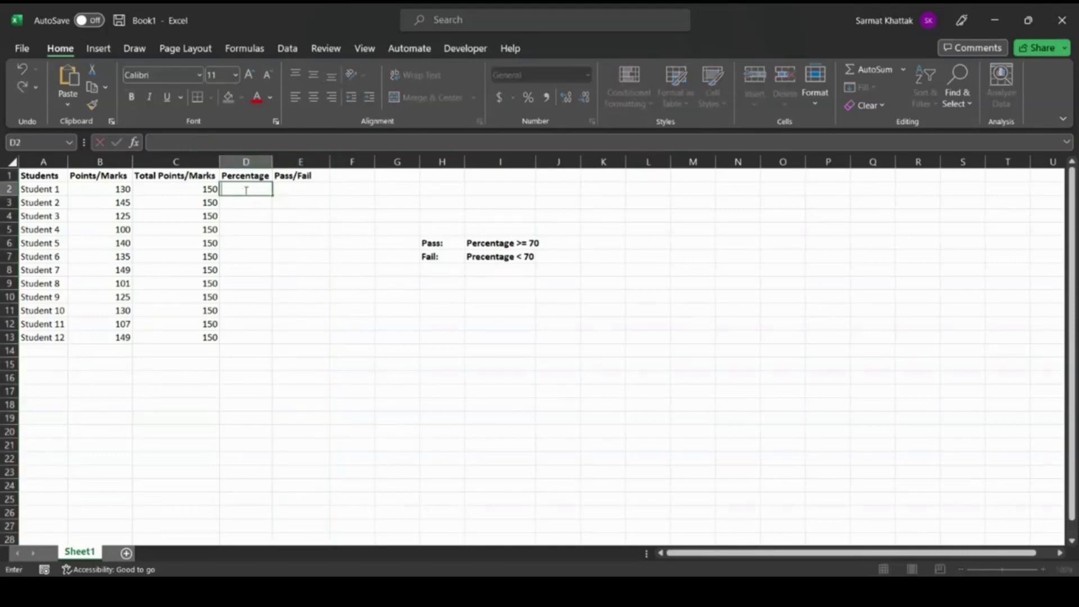
{"action": "type", "text": "="}
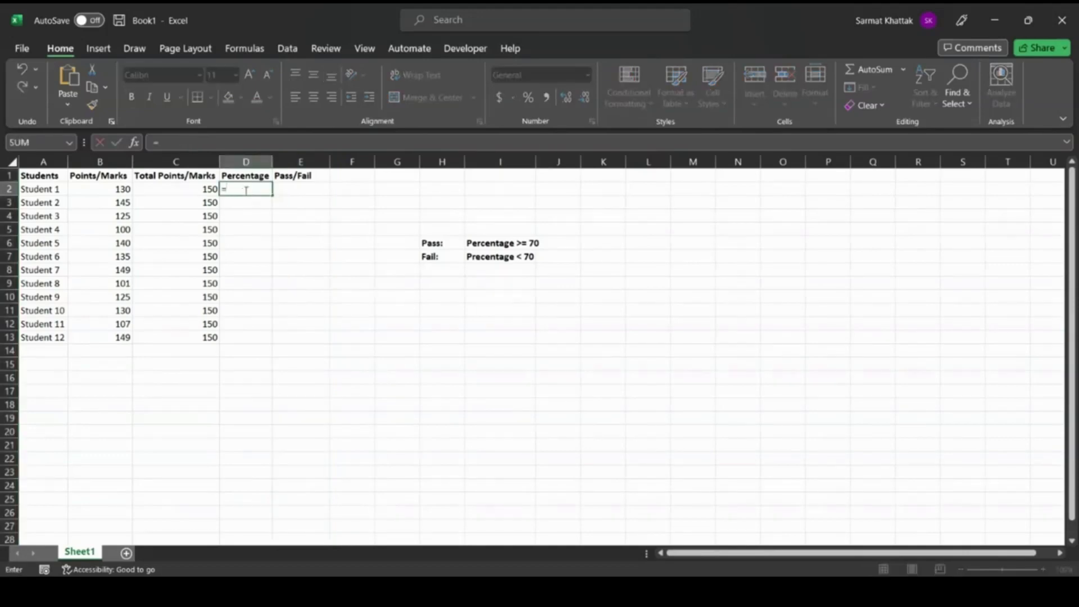
{"action": "type", "text": "c"}
{"action": "key", "text": "BackSpace"}
{"action": "type", "text": "b2"}
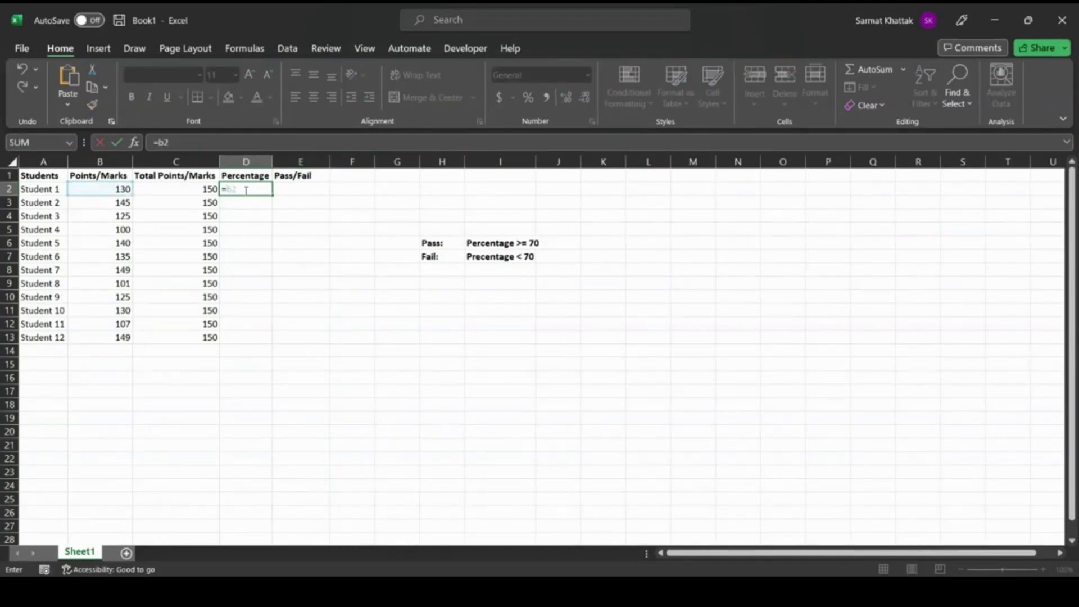
{"action": "key", "text": "BackSpace"}
{"action": "key", "text": "BackSpace"}
{"action": "type", "text": "("}
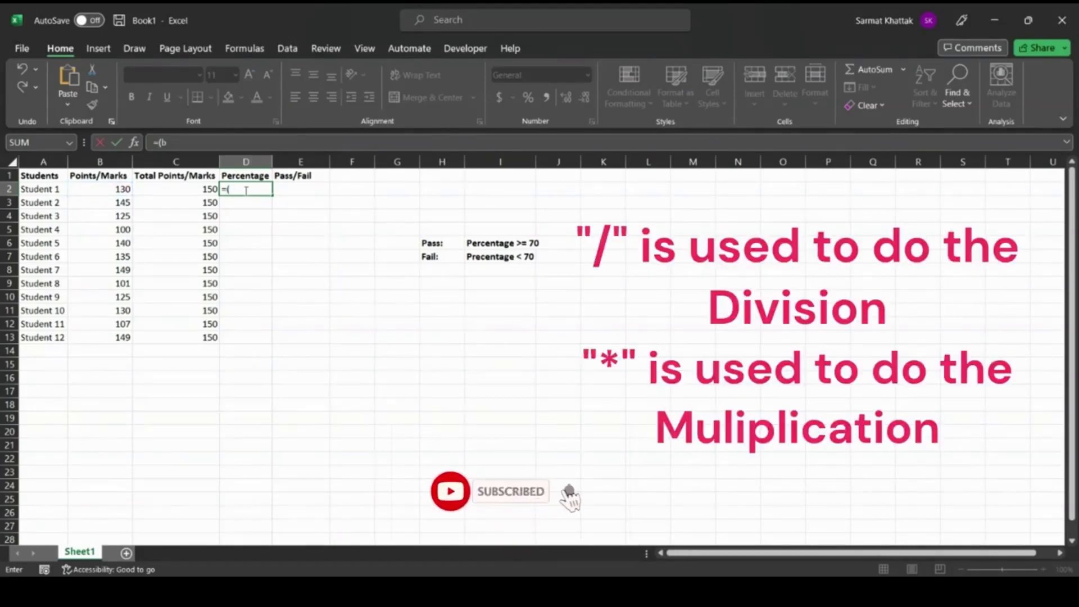
{"action": "type", "text": "b2"}
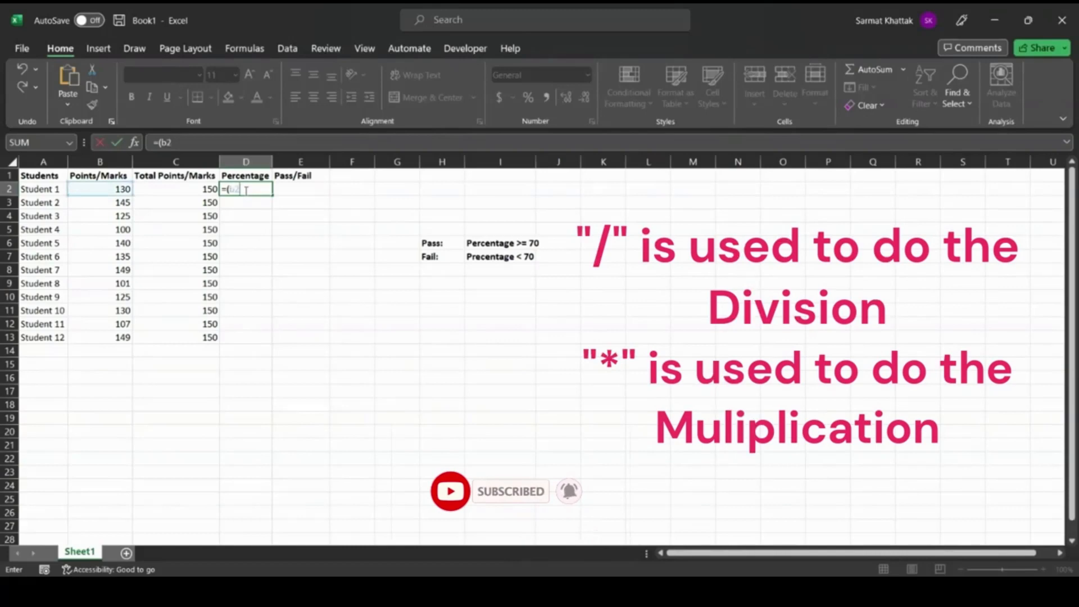
{"action": "type", "text": "/c2"}
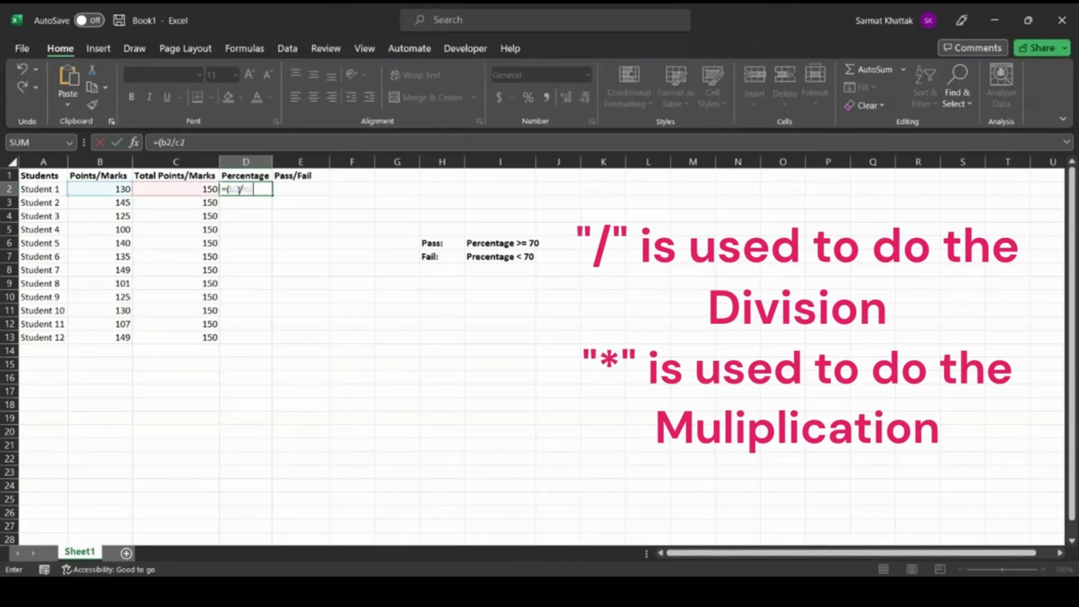
{"action": "type", "text": ")*100"}
{"action": "key", "text": "Tab"}
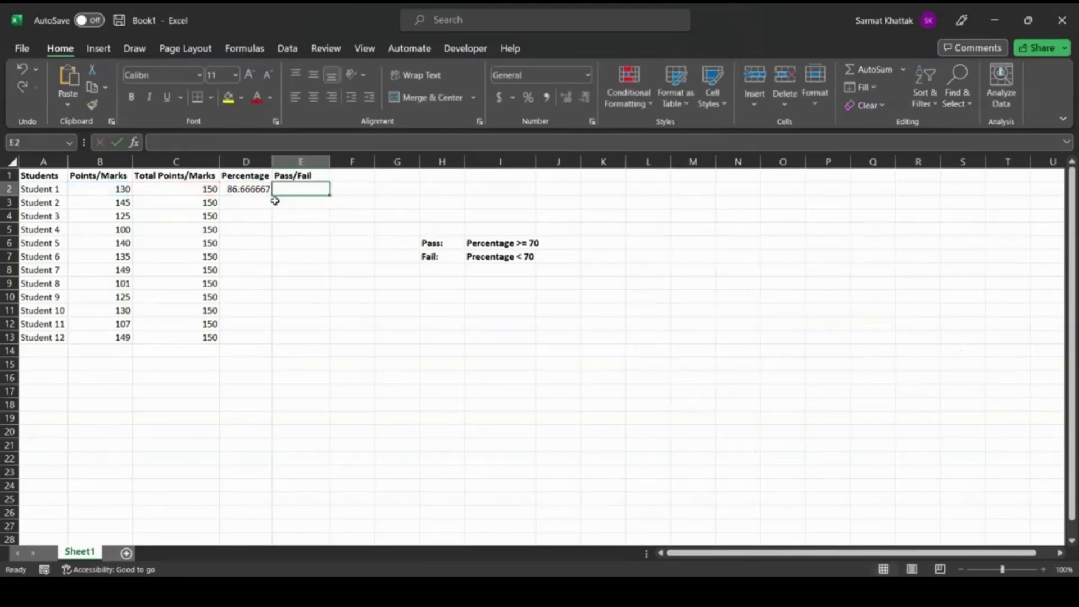
Look at the formula in D2 and widen the Percentage column to fit more decimal digits.
{"action": "left_click", "coordinate": [257, 189]}
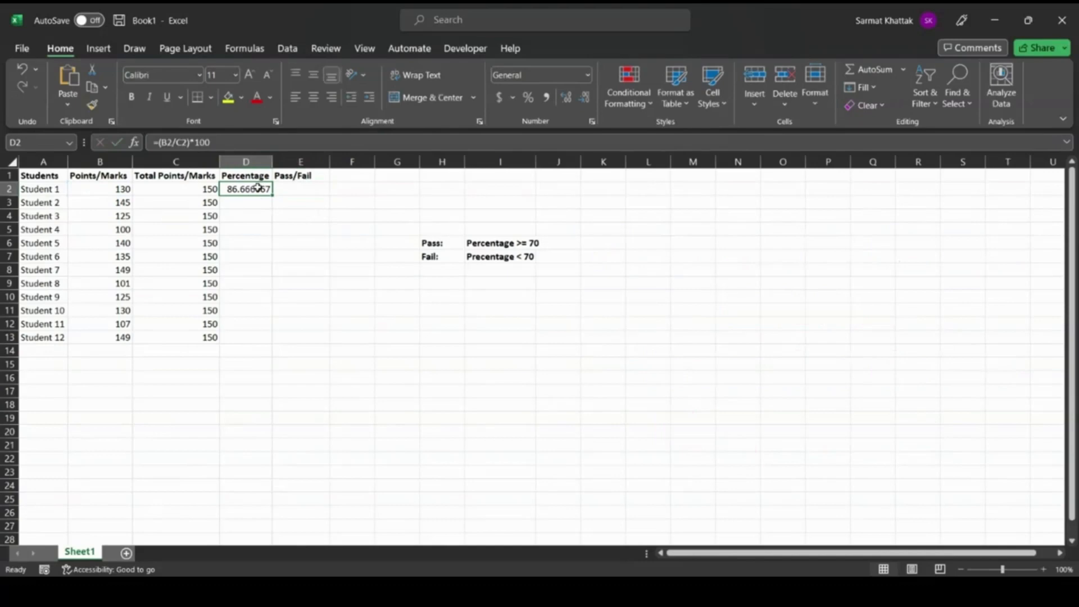
{"action": "double_click", "coordinate": [263, 189]}
{"action": "left_click", "coordinate": [302, 215]}
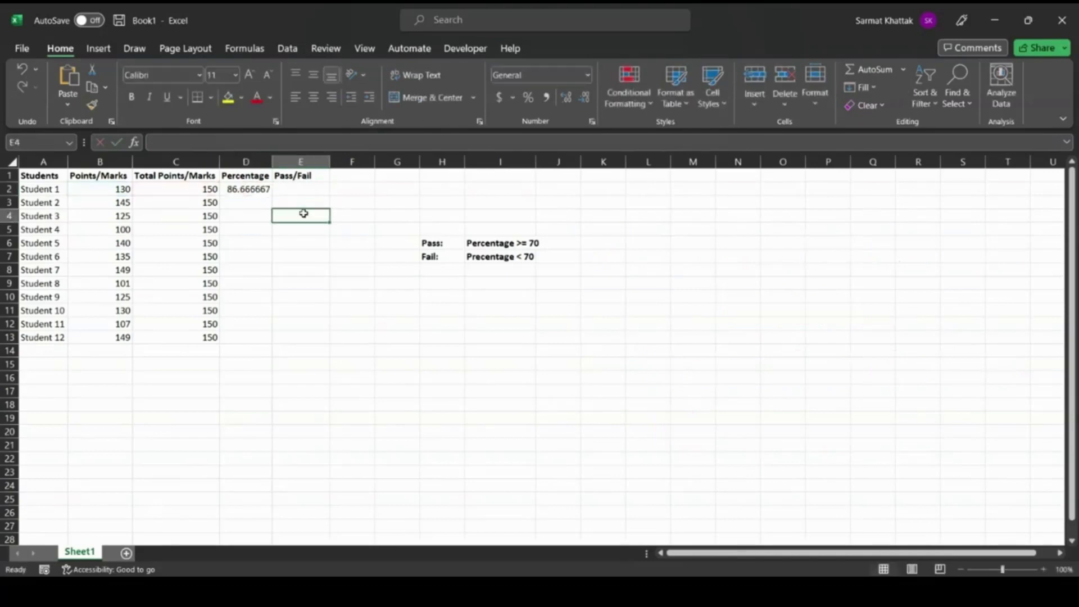
{"action": "left_click_drag", "start_coordinate": [273, 162], "coordinate": [300, 162]}
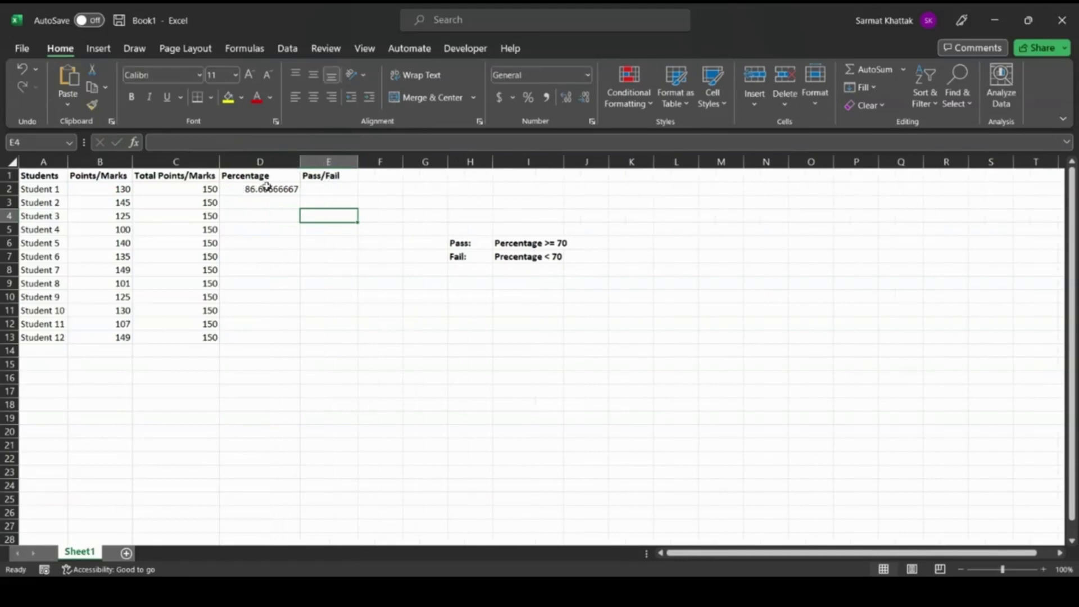
Wrap the D2 percentage formula in ROUND with two decimal places, giving =ROUND((B2/C2)*100,2).
{"action": "left_click", "coordinate": [267, 188]}
{"action": "double_click", "coordinate": [268, 189]}
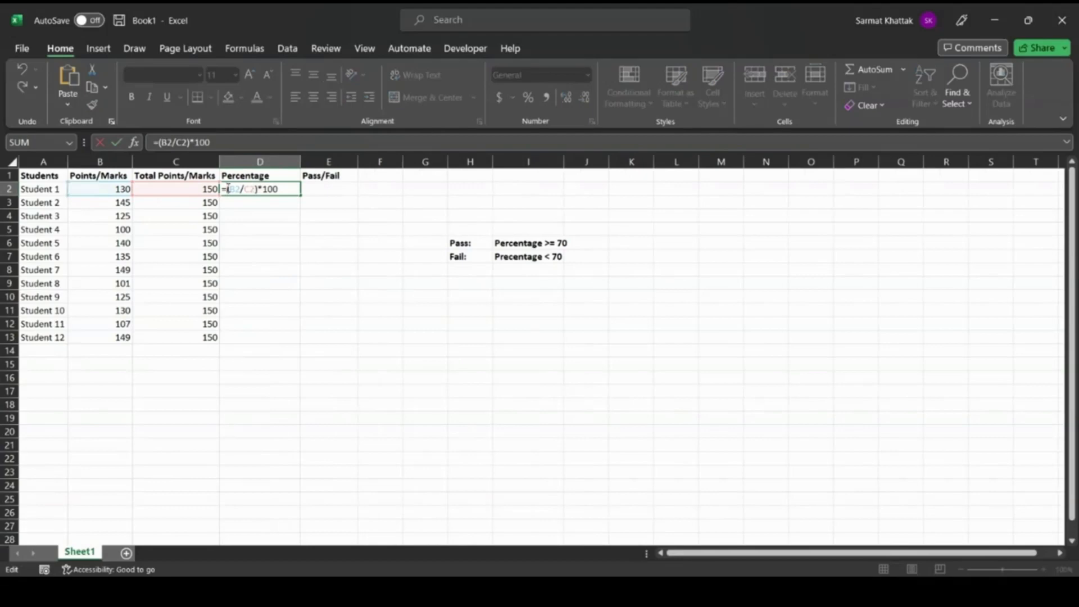
{"action": "type", "text": "rou"}
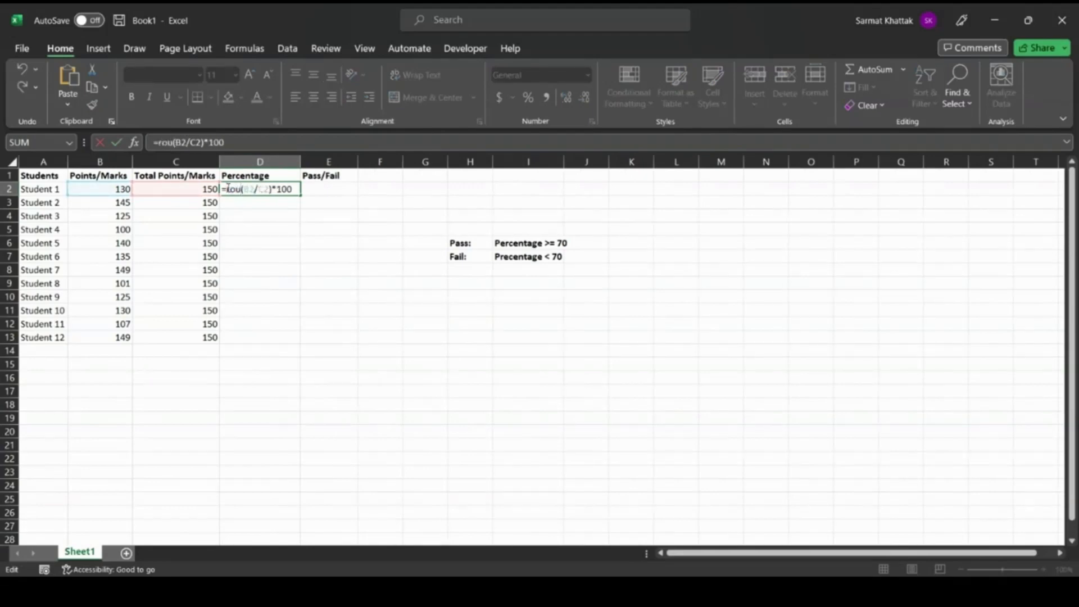
{"action": "key", "text": "Tab"}
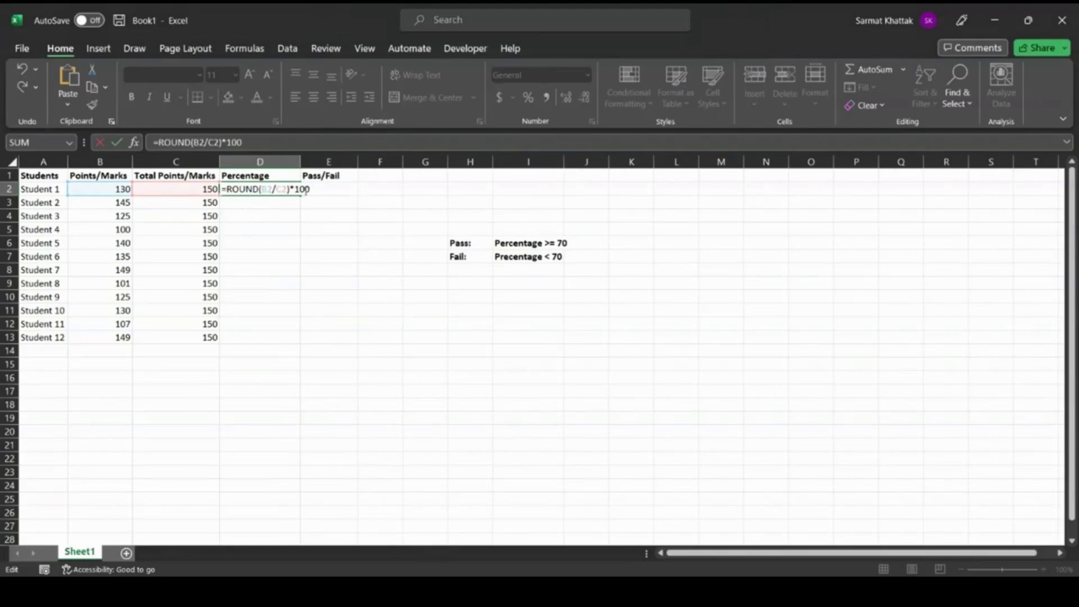
{"action": "left_click", "coordinate": [260, 188]}
{"action": "type", "text": "("}
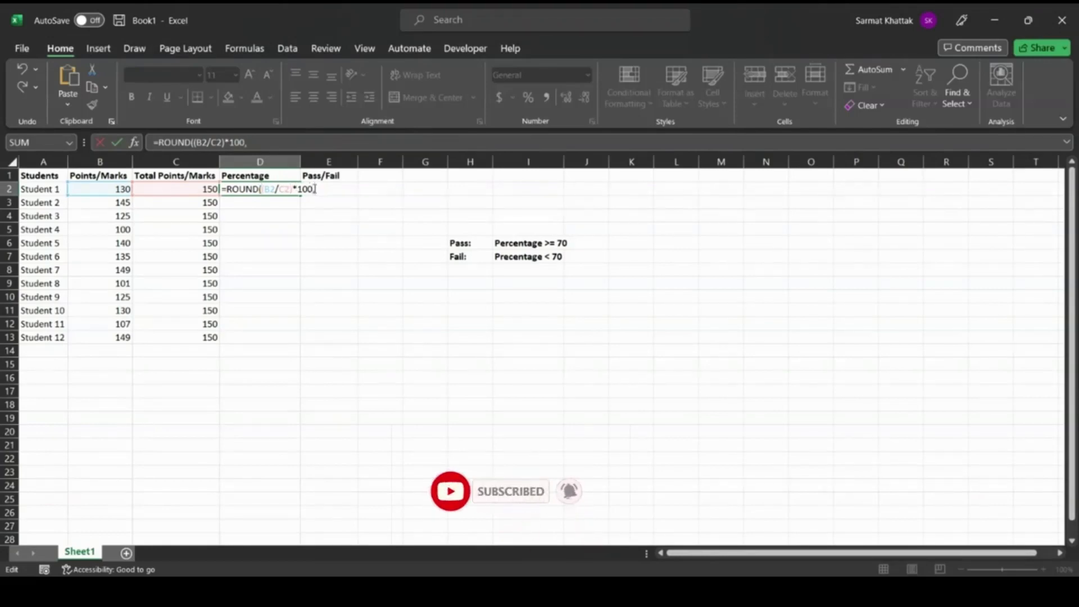
{"action": "type", "text": ",2)"}
{"action": "left_click", "coordinate": [313, 189]}
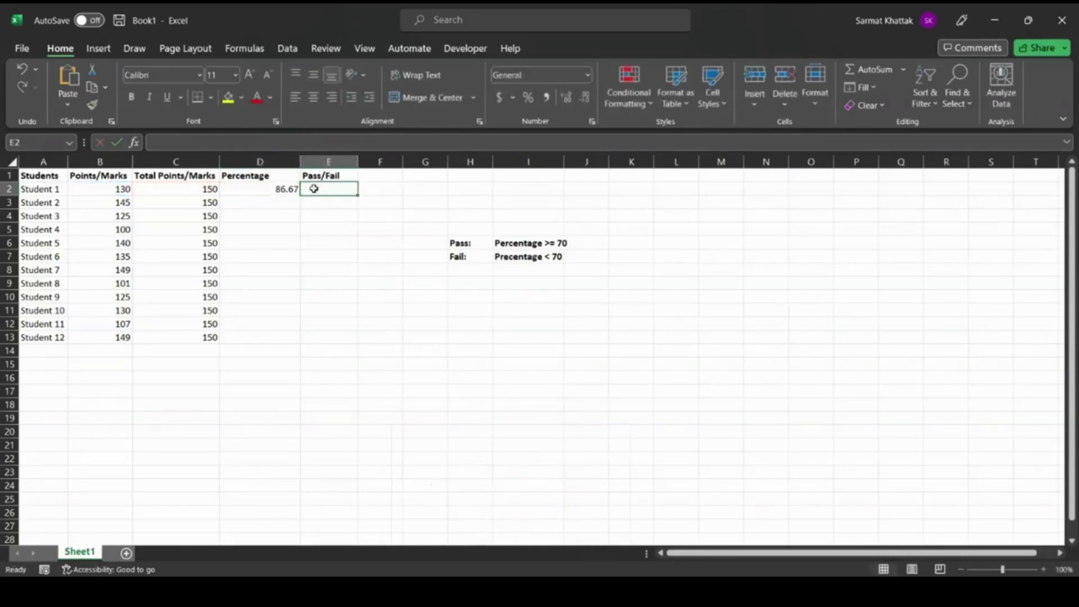
Fill the rounded percentage formula from D2 down through D13 for all students.
{"action": "left_click", "coordinate": [281, 188]}
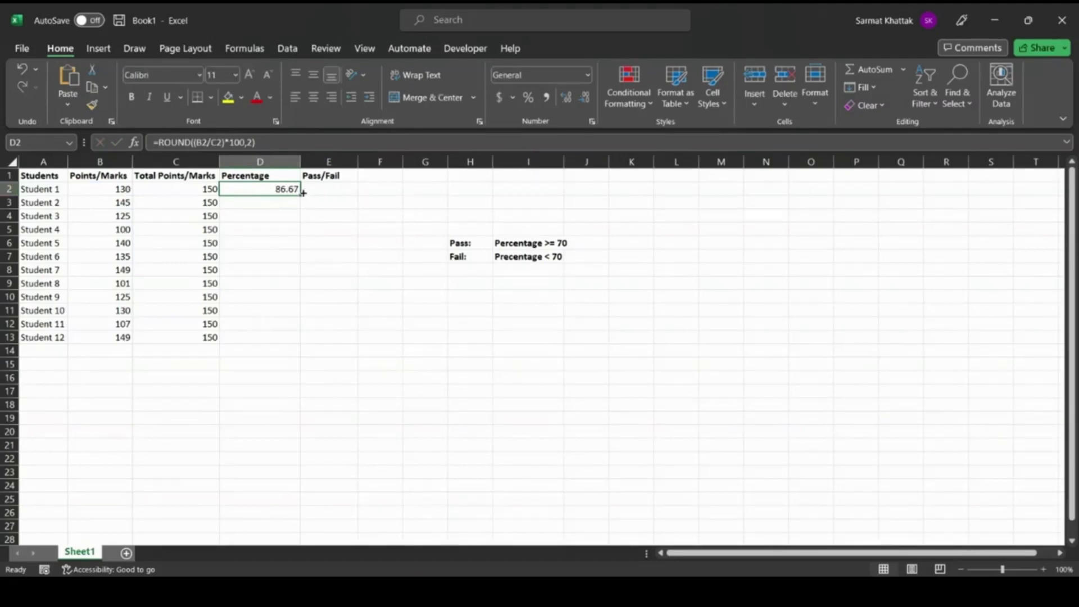
{"action": "left_click_drag", "start_coordinate": [300, 196], "coordinate": [285, 345]}
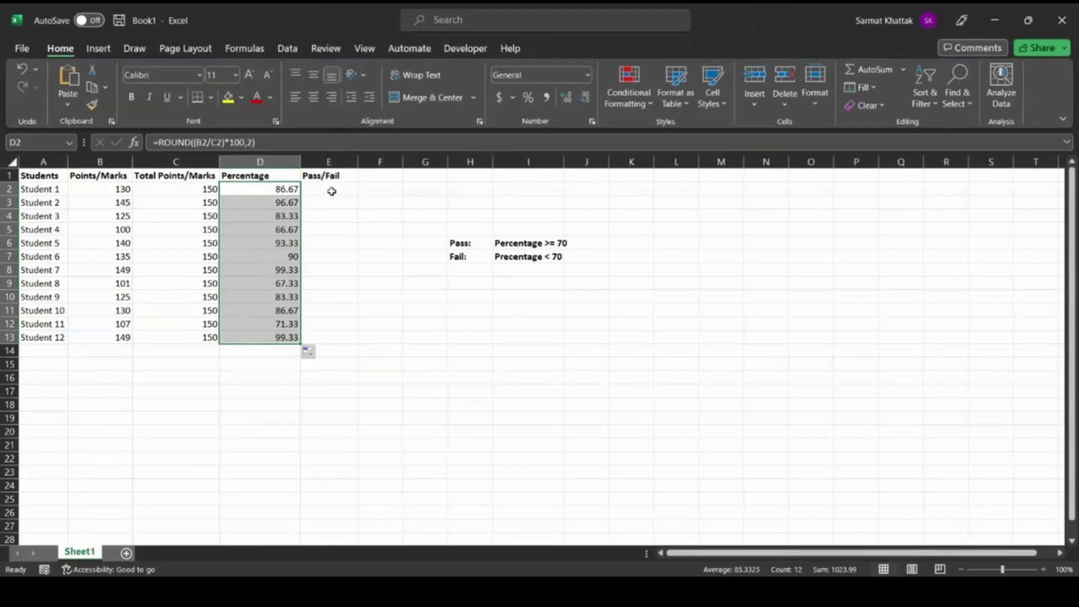
{"action": "left_click", "coordinate": [177, 222]}
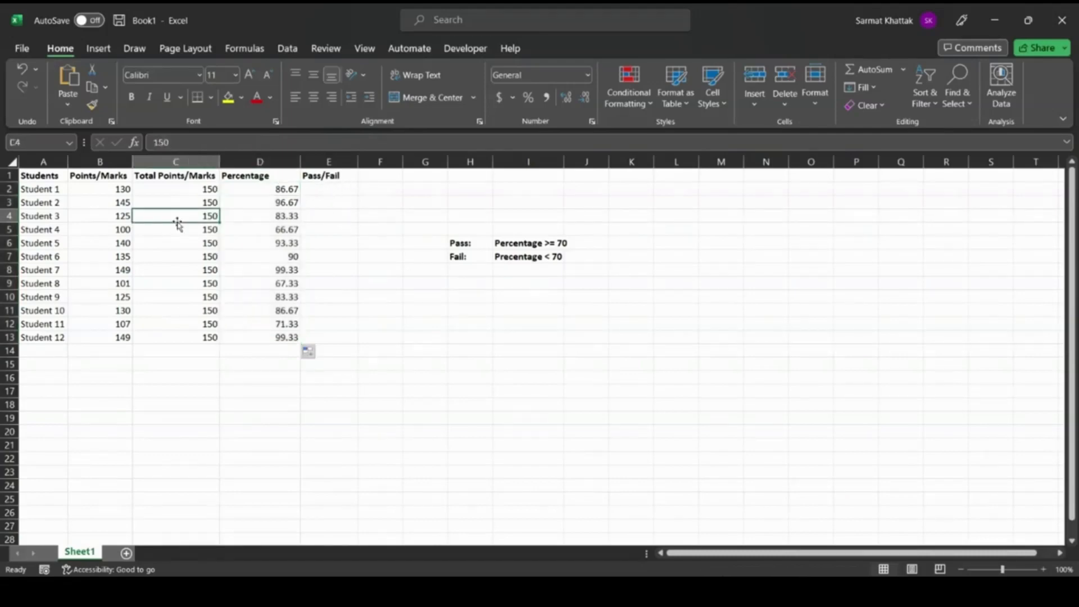
Start an IF formula in E2 that tests D2 >=70 and returns "Pass" when true.
{"action": "double_click", "coordinate": [329, 188]}
{"action": "type", "text": "="}
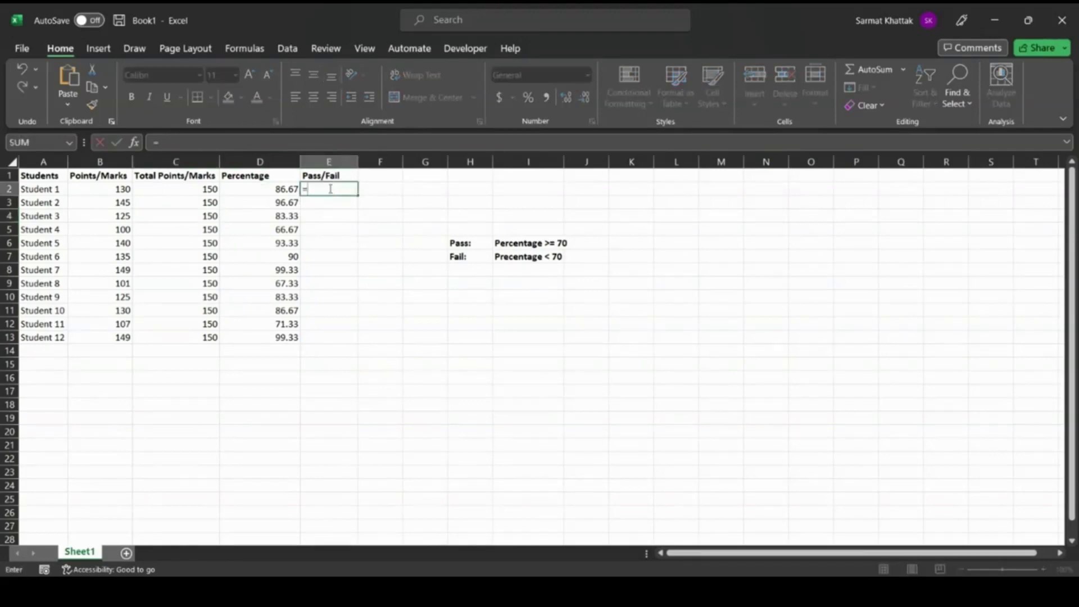
{"action": "type", "text": "IF("}
{"action": "type", "text": "d2"}
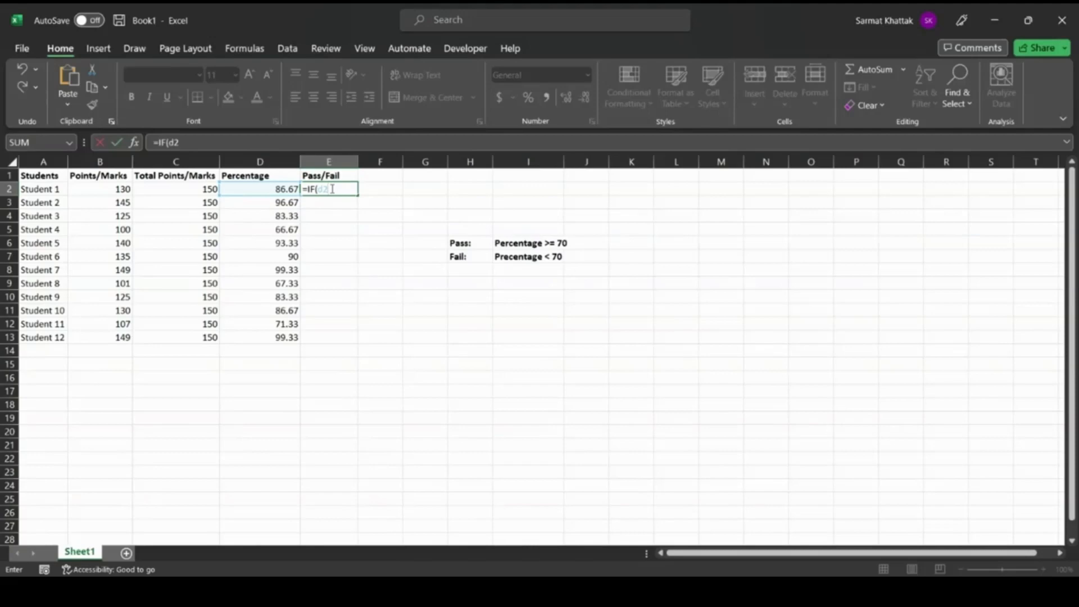
{"action": "type", "text": " >=70,\"\""}
{"action": "left_click", "coordinate": [356, 188]}
{"action": "type", "text": "Pass"}
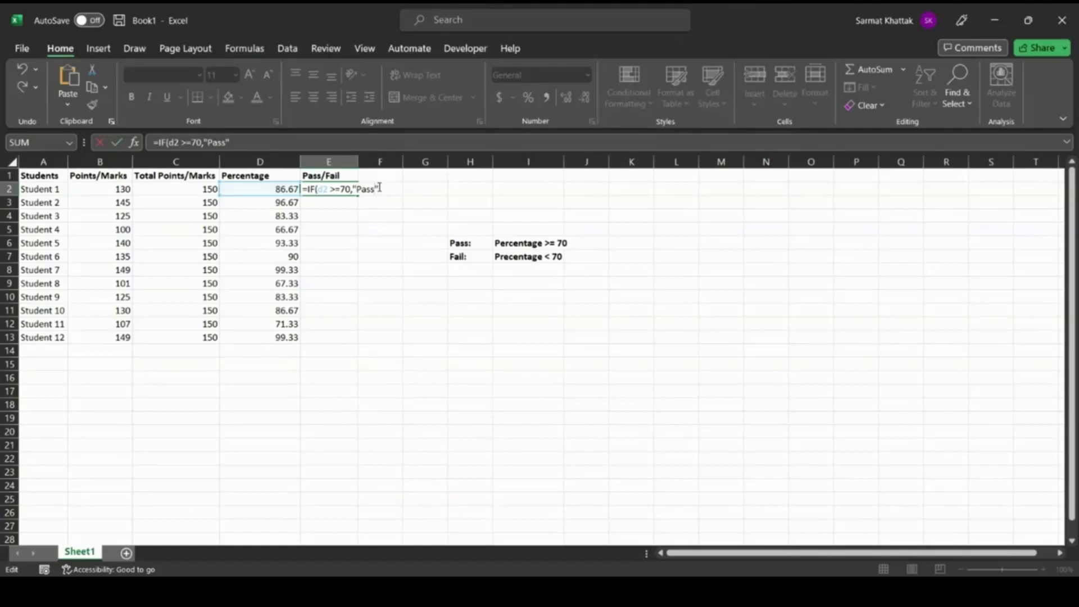
Complete the E2 formula with "Fail" as the false result, giving =IF(D2 >=70,"Pass", "Fail").
{"action": "left_click", "coordinate": [380, 189]}
{"action": "type", "text": ", \"\""}
{"action": "left_click", "coordinate": [386, 189]}
{"action": "type", "text": "ailsF"}
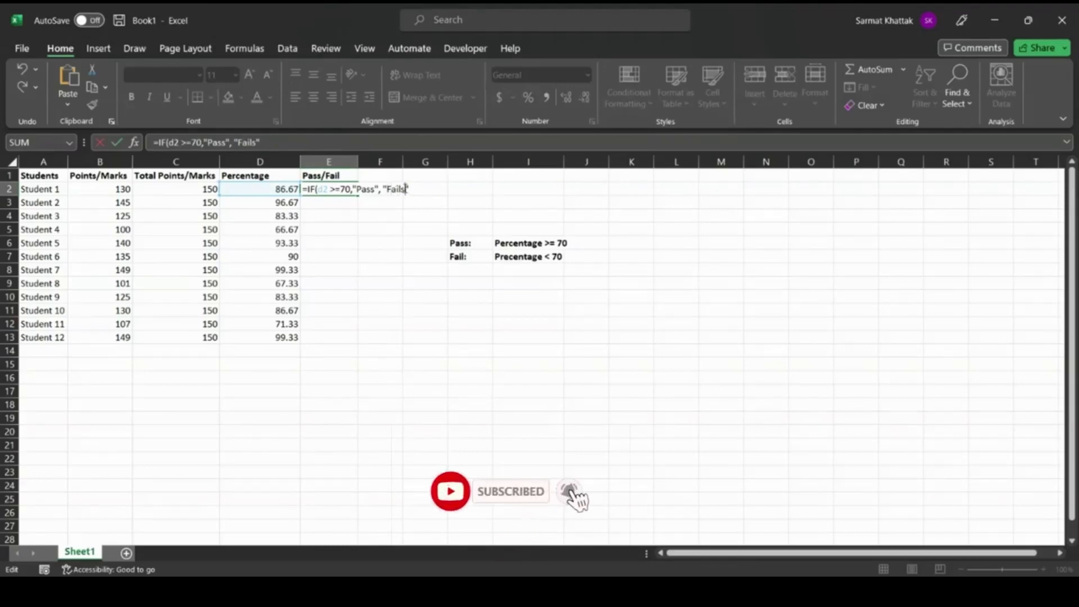
{"action": "key", "text": "BackSpace"}
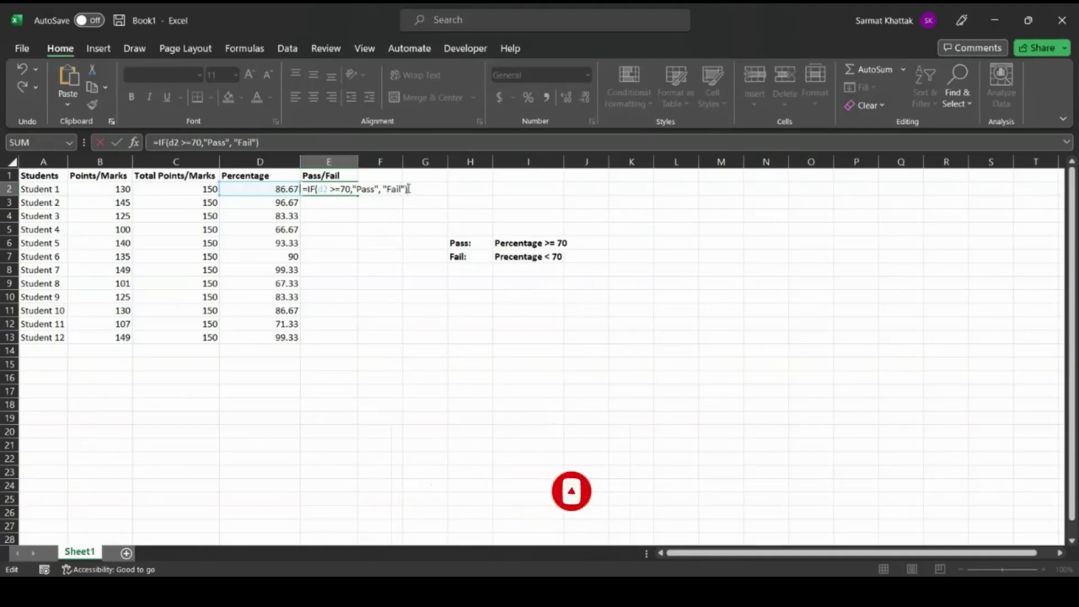
{"action": "key", "text": "Tab"}
Check E2's result against the percentage in D2, and fill the IF formula from E2 down through E13.
{"action": "left_click", "coordinate": [332, 189]}
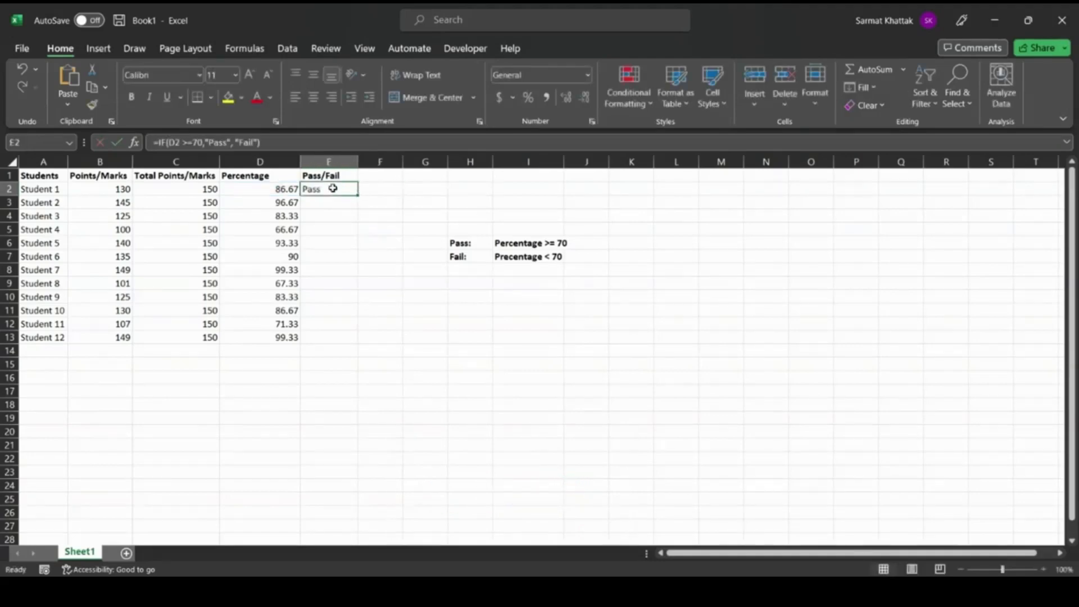
{"action": "left_click", "coordinate": [280, 189]}
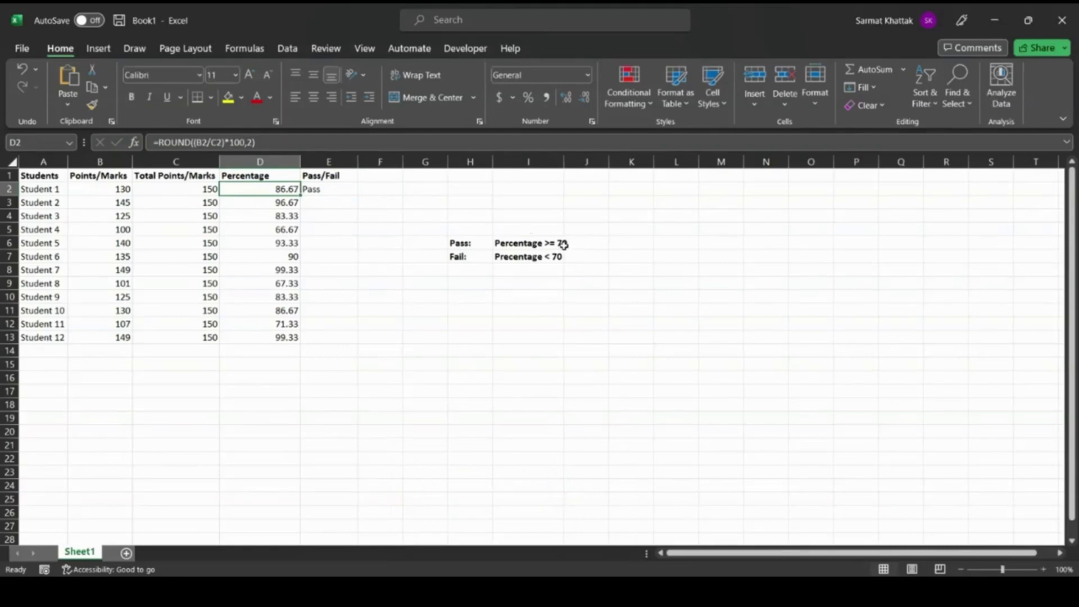
{"action": "left_click", "coordinate": [333, 190]}
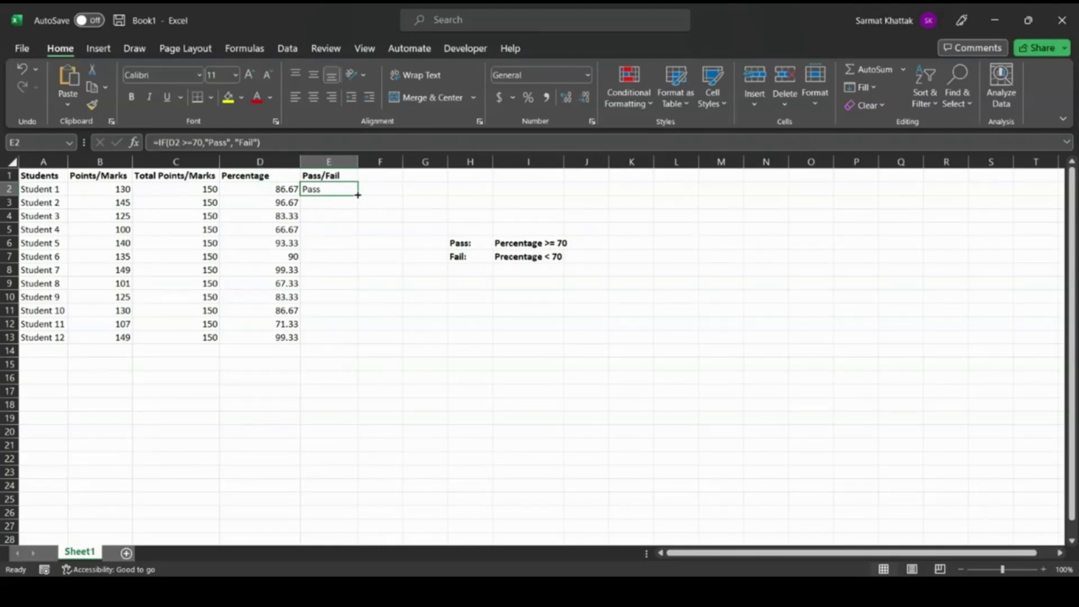
{"action": "left_click_drag", "start_coordinate": [357, 194], "coordinate": [347, 344]}
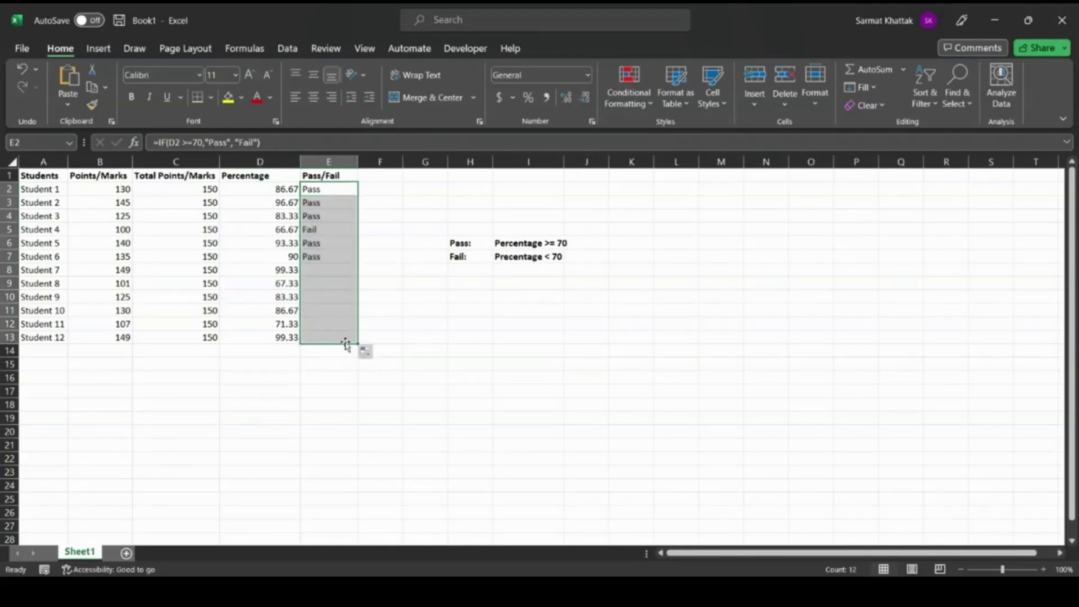
{"action": "left_click", "coordinate": [375, 227]}
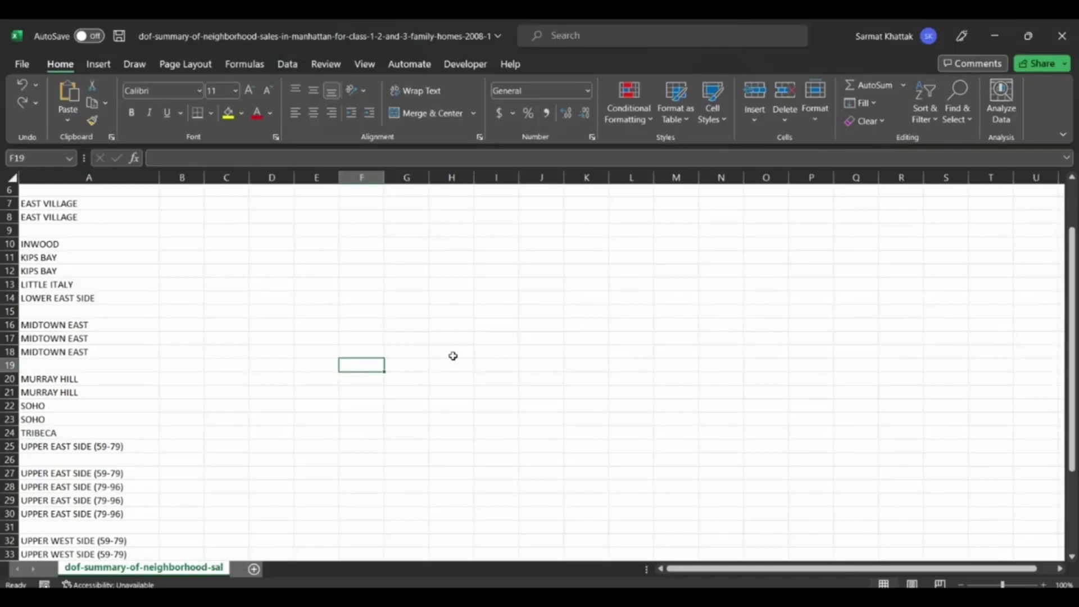
Look through the NEIGHBORHOOD list in column A from start to end, examining the blank rows between entries.
{"action": "scroll", "coordinate": [453, 356], "scroll_direction": "up", "scroll_amount": 2}
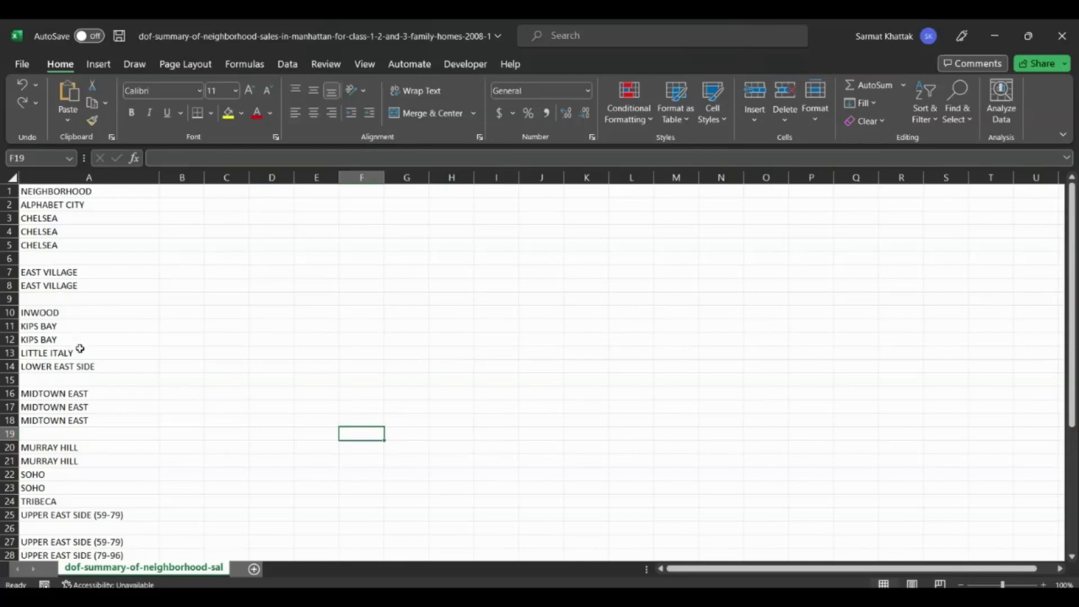
{"action": "scroll", "coordinate": [80, 348], "scroll_direction": "up", "scroll_amount": 2}
{"action": "scroll", "coordinate": [80, 348], "scroll_direction": "down", "scroll_amount": 7}
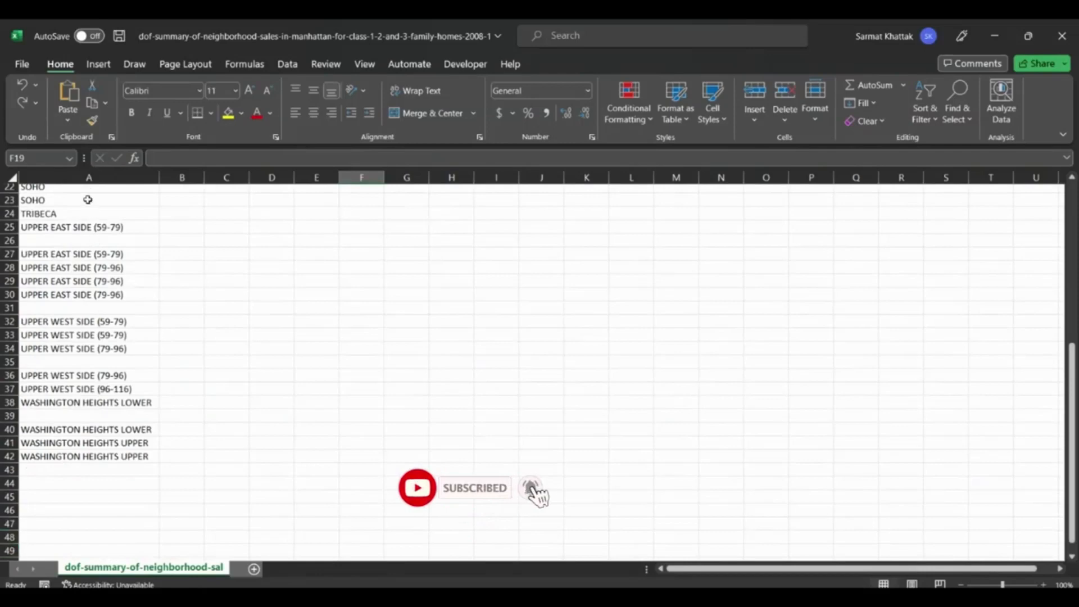
{"action": "left_click", "coordinate": [62, 241]}
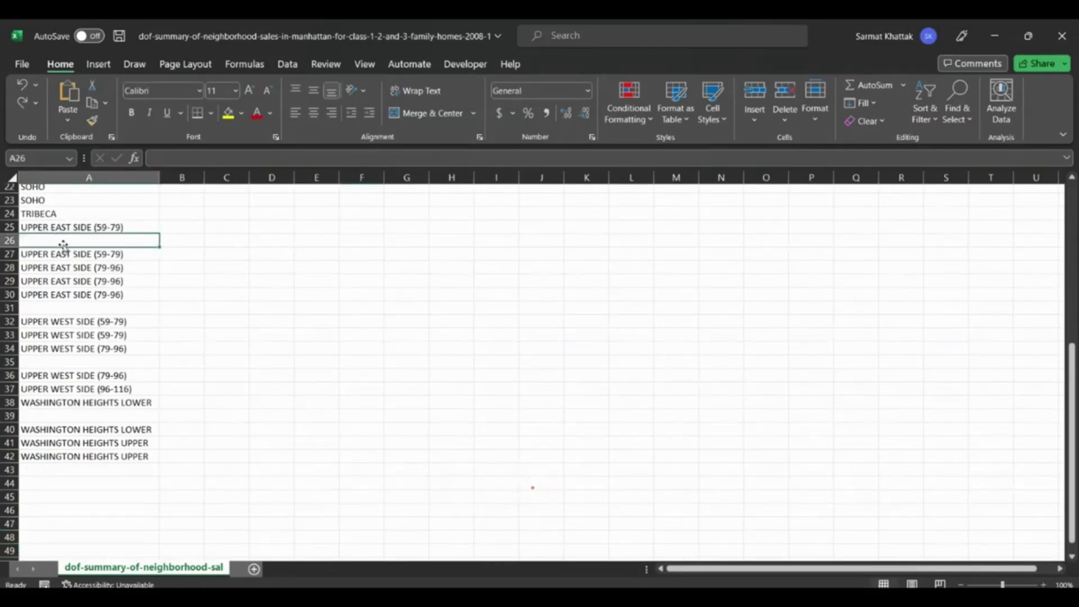
{"action": "scroll", "coordinate": [82, 396], "scroll_direction": "up", "scroll_amount": 7}
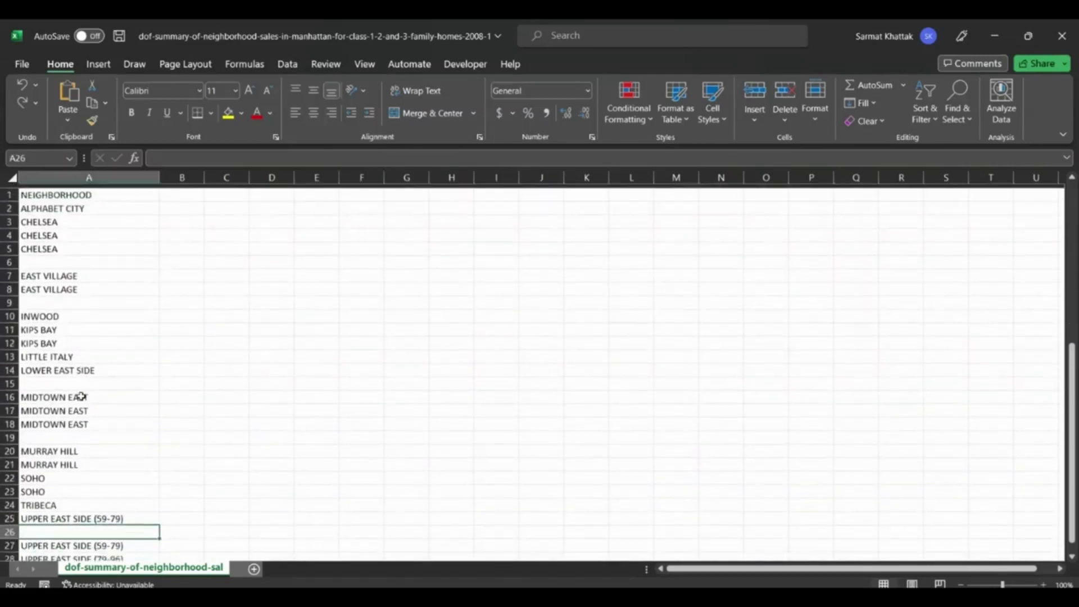
{"action": "left_click", "coordinate": [8, 259]}
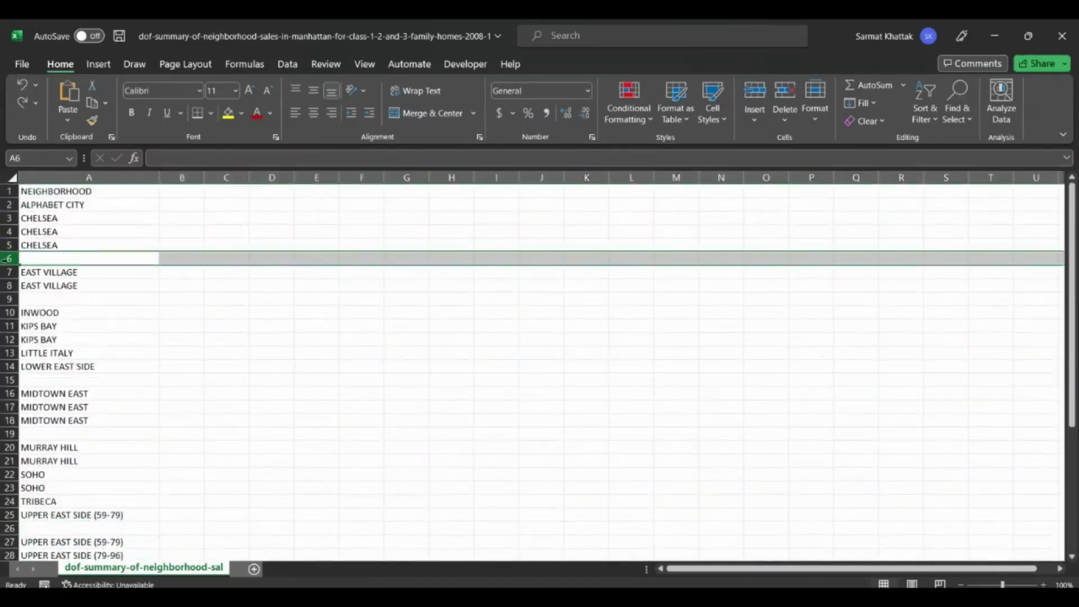
{"action": "right_click", "coordinate": [7, 260]}
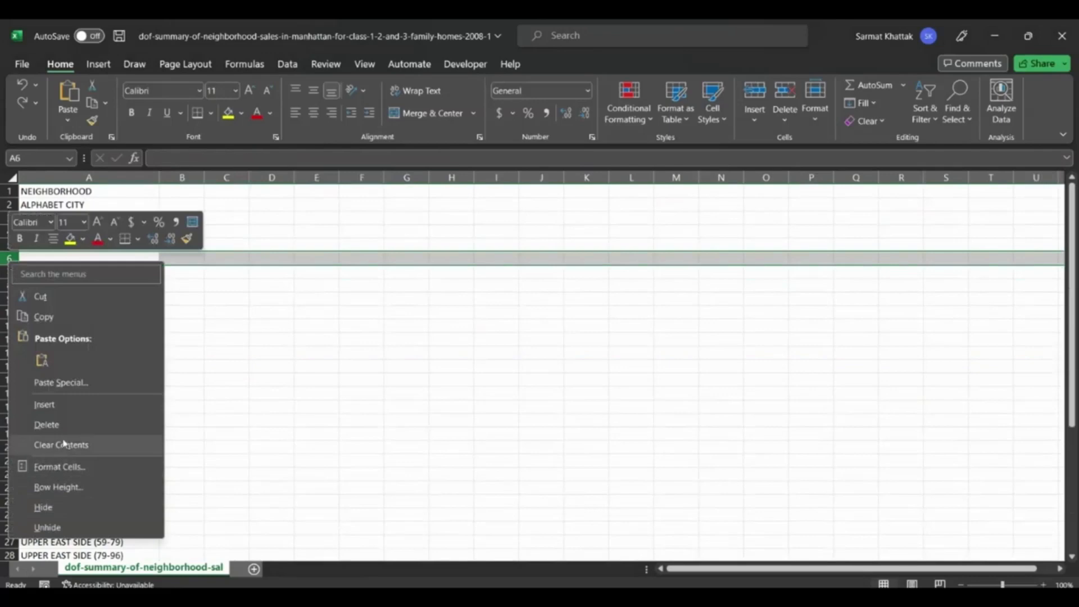
{"action": "left_click", "coordinate": [265, 418]}
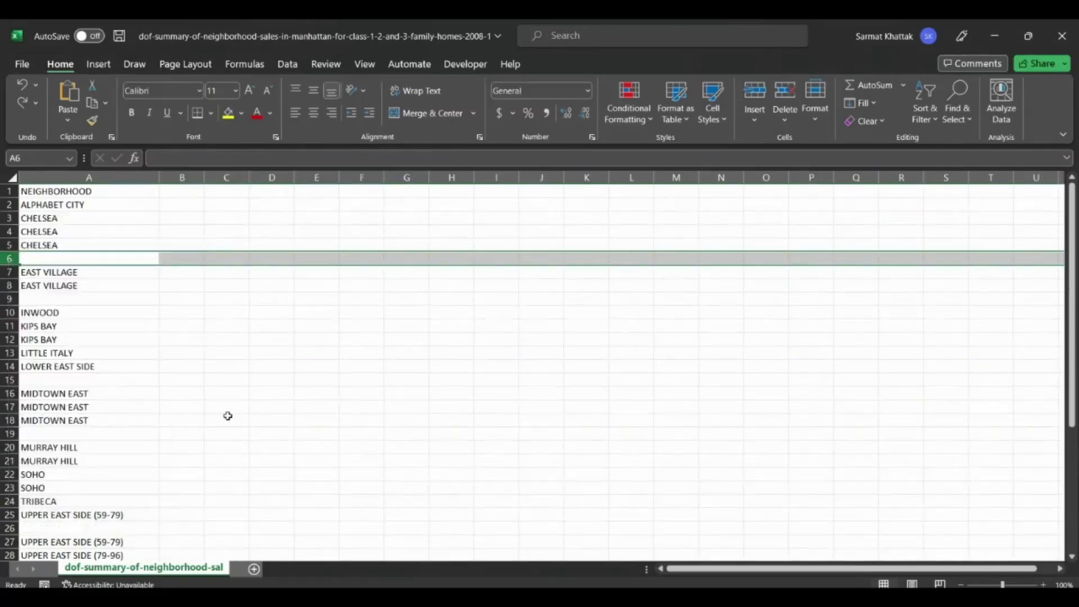
Select all blank cells in column A of the NEIGHBORHOOD list using Go To Special with the Blanks option.
{"action": "scroll", "coordinate": [168, 417], "scroll_direction": "down", "scroll_amount": 7}
{"action": "scroll", "coordinate": [168, 417], "scroll_direction": "up", "scroll_amount": 4}
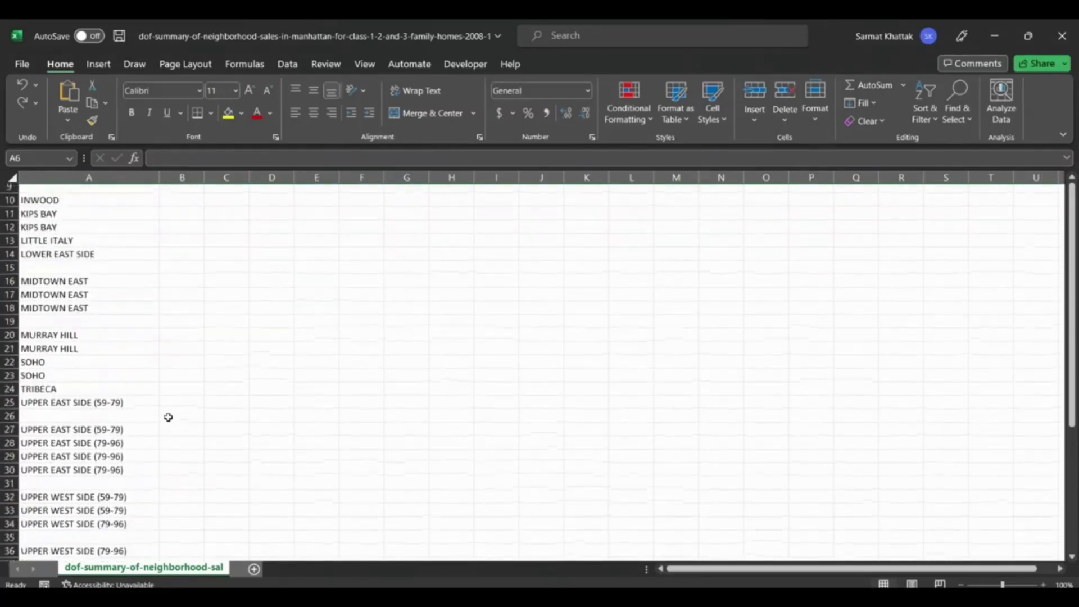
{"action": "scroll", "coordinate": [168, 417], "scroll_direction": "up", "scroll_amount": 3}
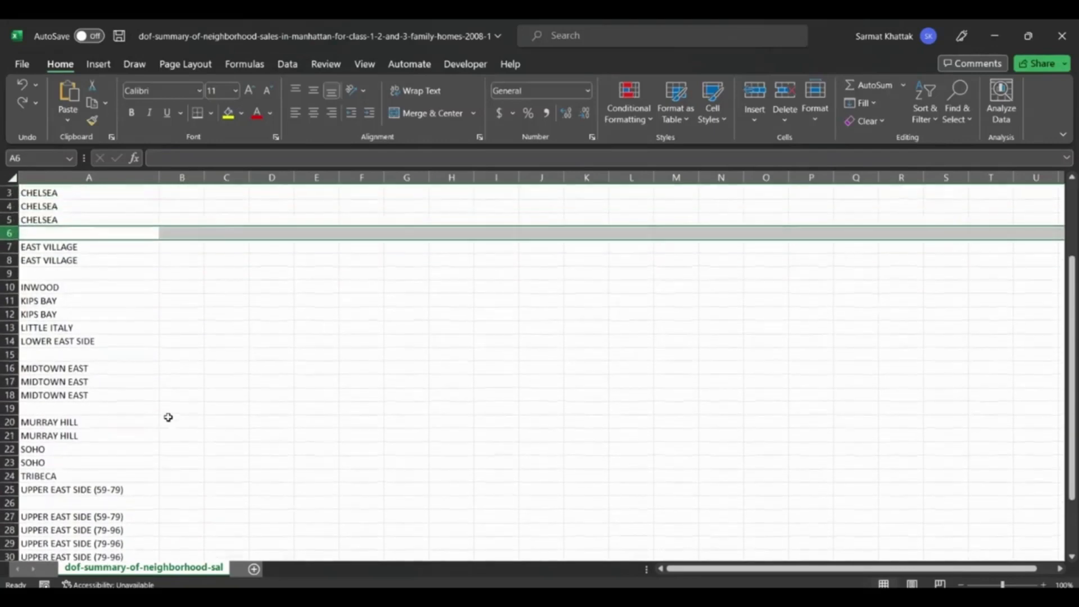
{"action": "scroll", "coordinate": [168, 417], "scroll_direction": "up", "scroll_amount": 1}
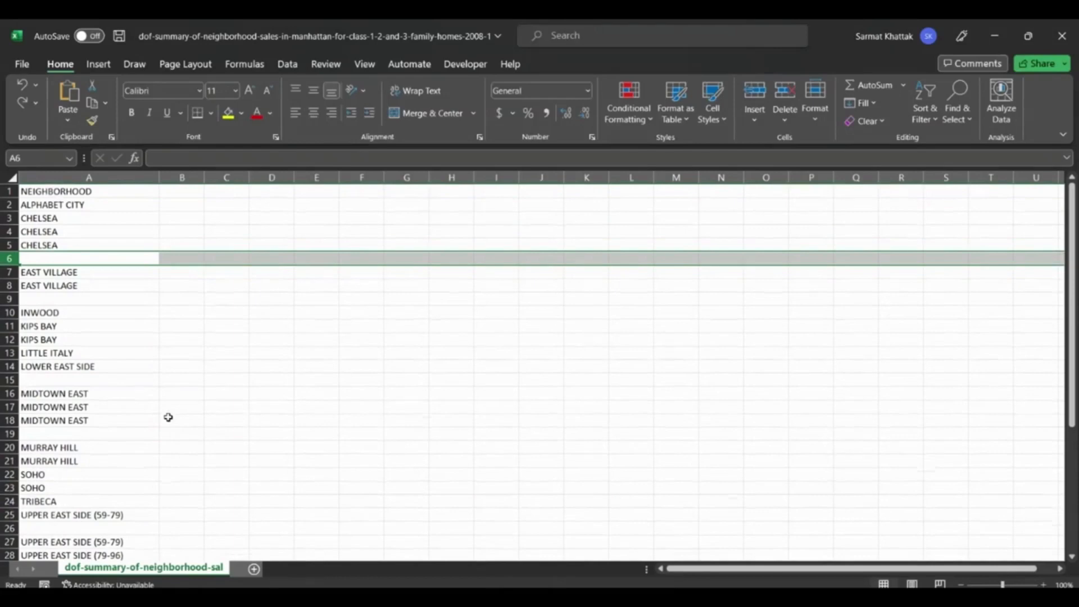
{"action": "left_click", "coordinate": [114, 174]}
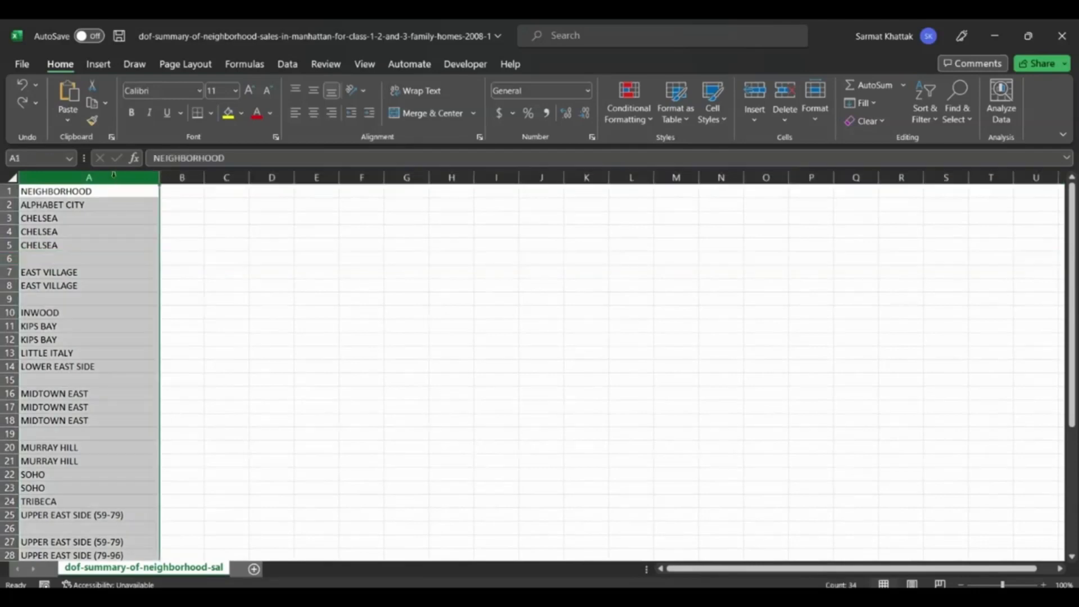
{"action": "left_click", "coordinate": [954, 118]}
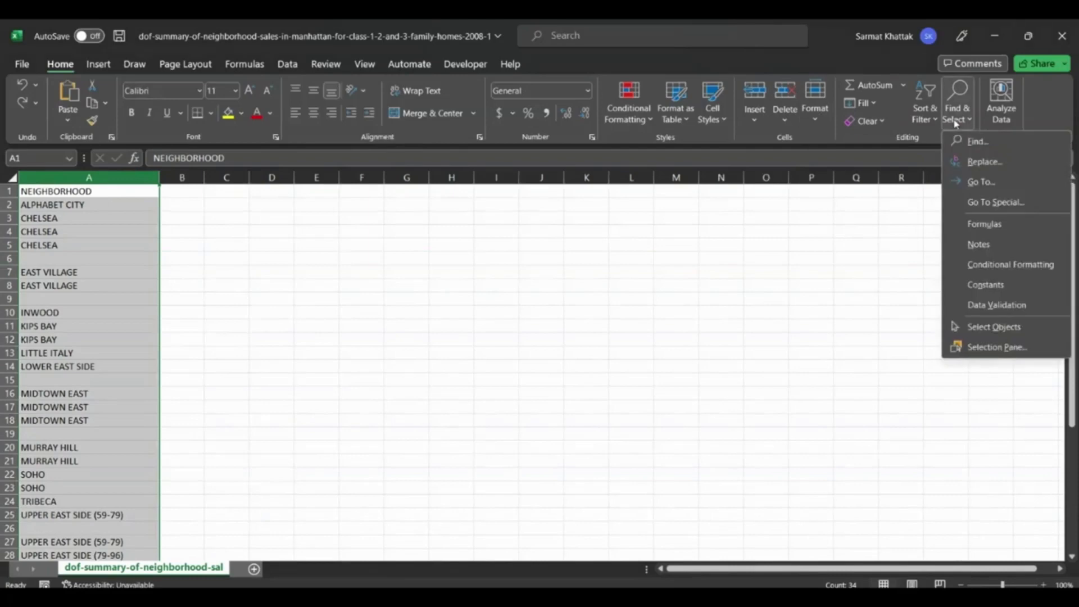
{"action": "left_click", "coordinate": [985, 203]}
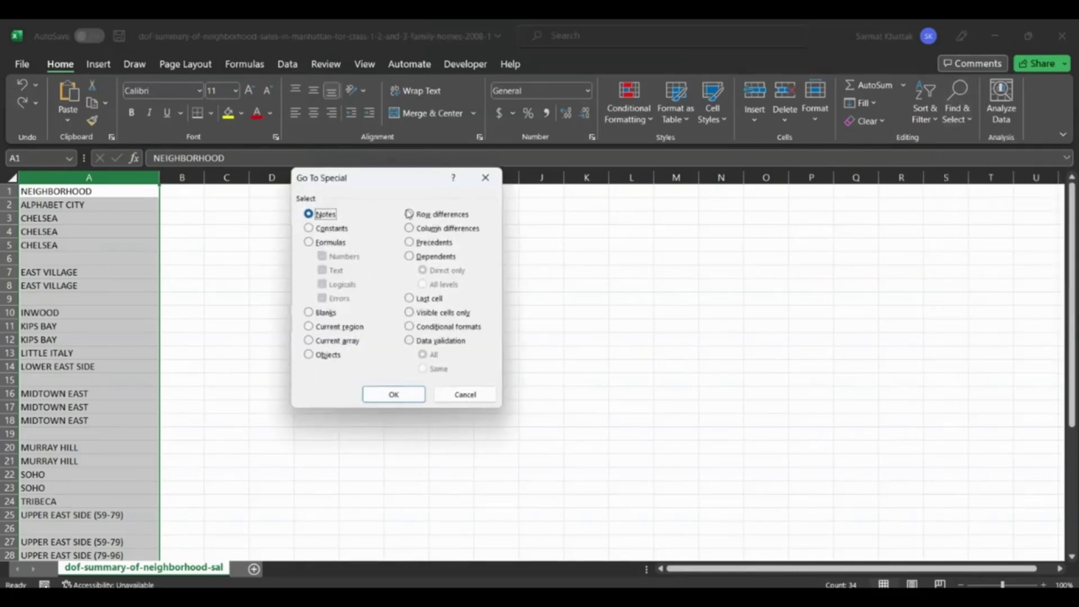
{"action": "left_click", "coordinate": [309, 313]}
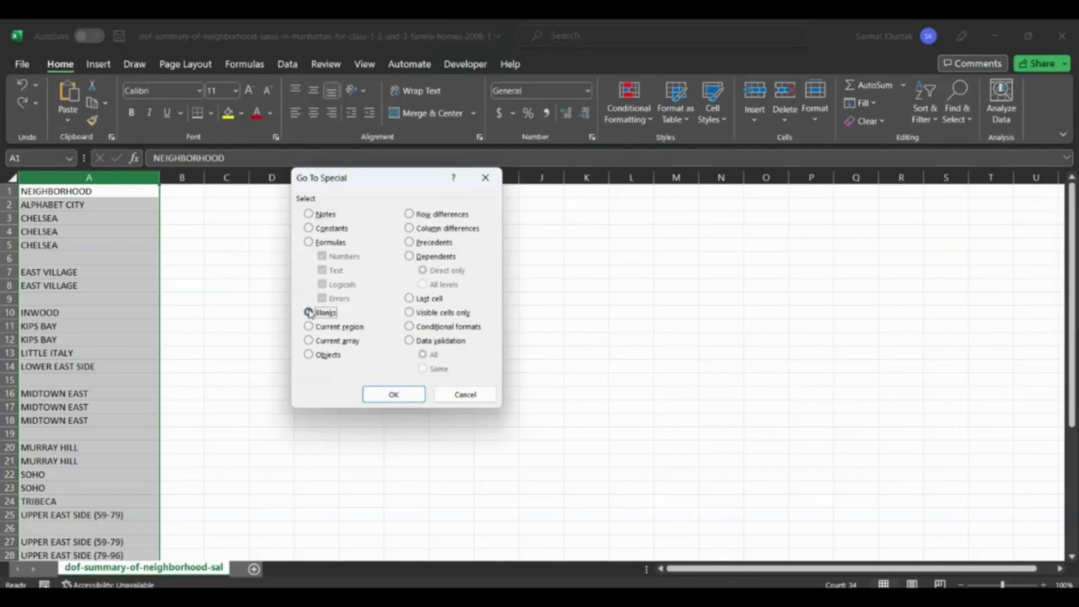
{"action": "left_click", "coordinate": [388, 395]}
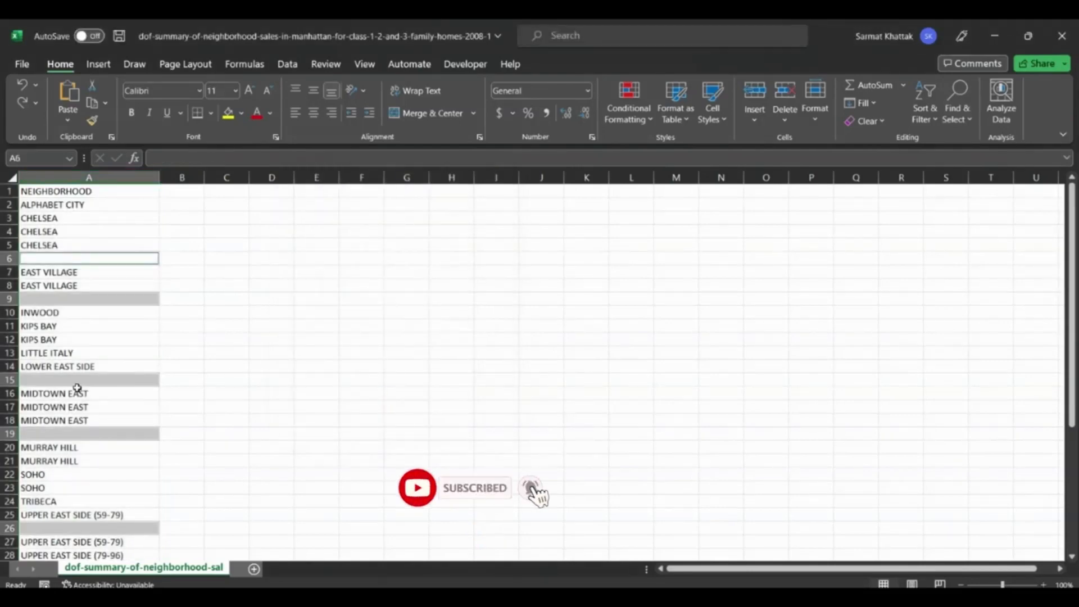
Delete the selected blank cells in column A with the Shift cells up option.
{"action": "scroll", "coordinate": [77, 388], "scroll_direction": "down", "scroll_amount": 6}
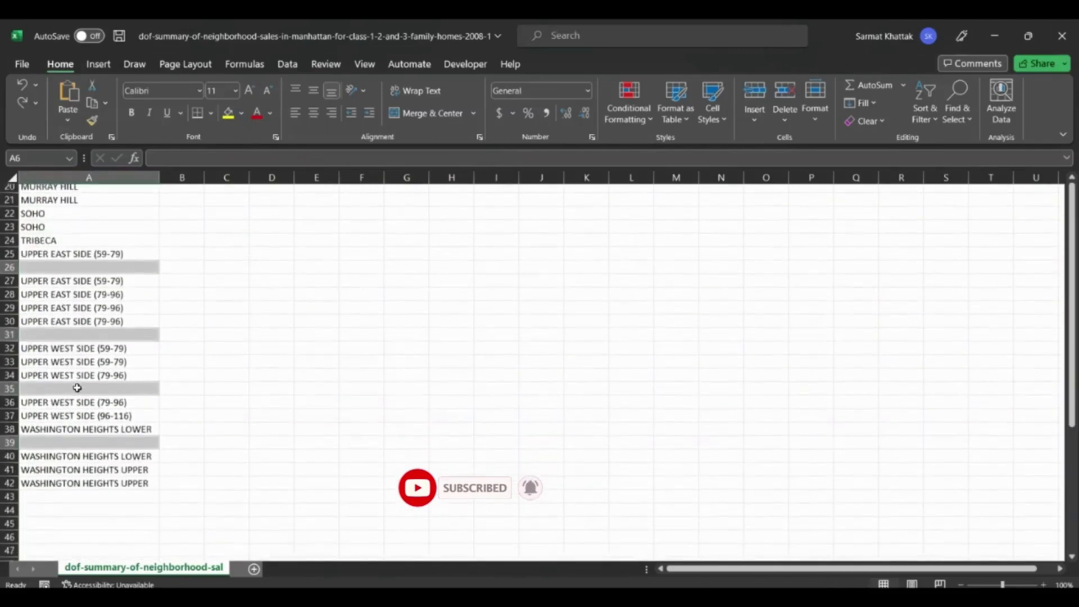
{"action": "scroll", "coordinate": [77, 387], "scroll_direction": "down", "scroll_amount": 3}
{"action": "scroll", "coordinate": [77, 388], "scroll_direction": "up", "scroll_amount": 9}
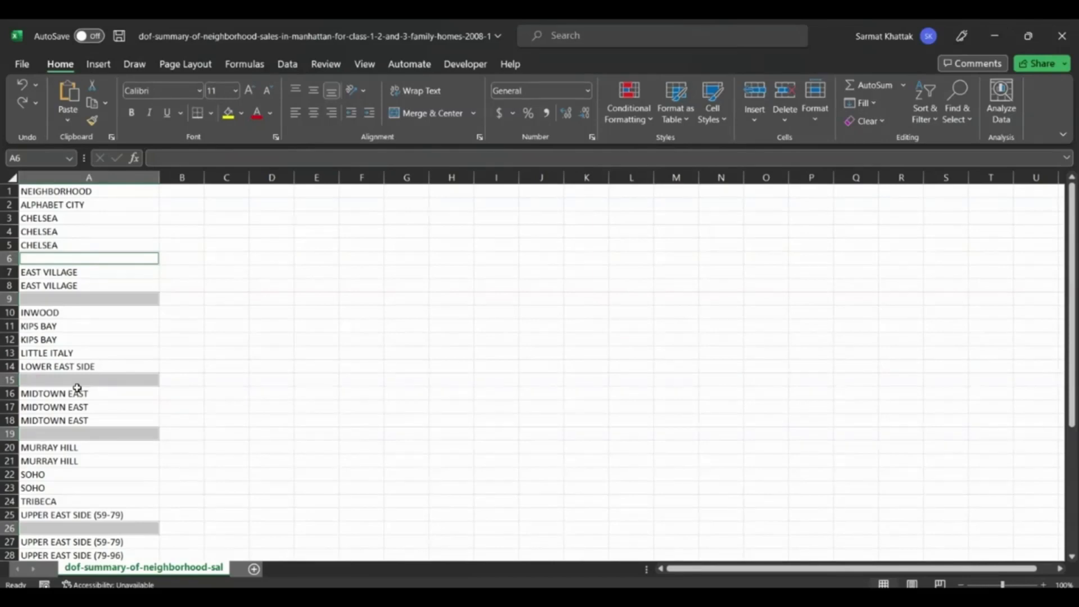
{"action": "scroll", "coordinate": [77, 387], "scroll_direction": "down", "scroll_amount": 4}
{"action": "scroll", "coordinate": [77, 388], "scroll_direction": "up", "scroll_amount": 4}
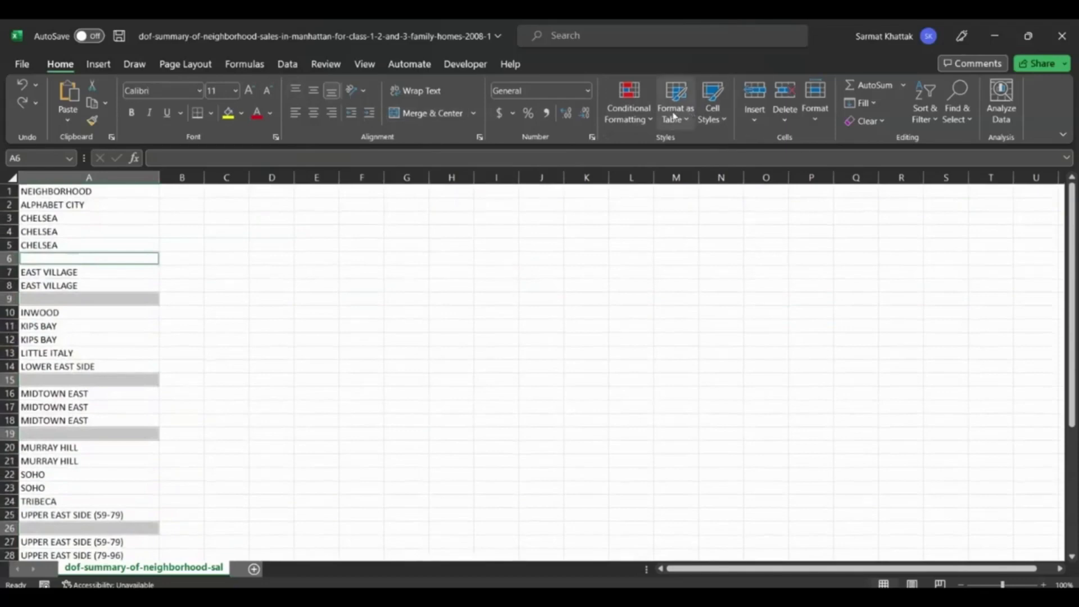
{"action": "left_click", "coordinate": [785, 120]}
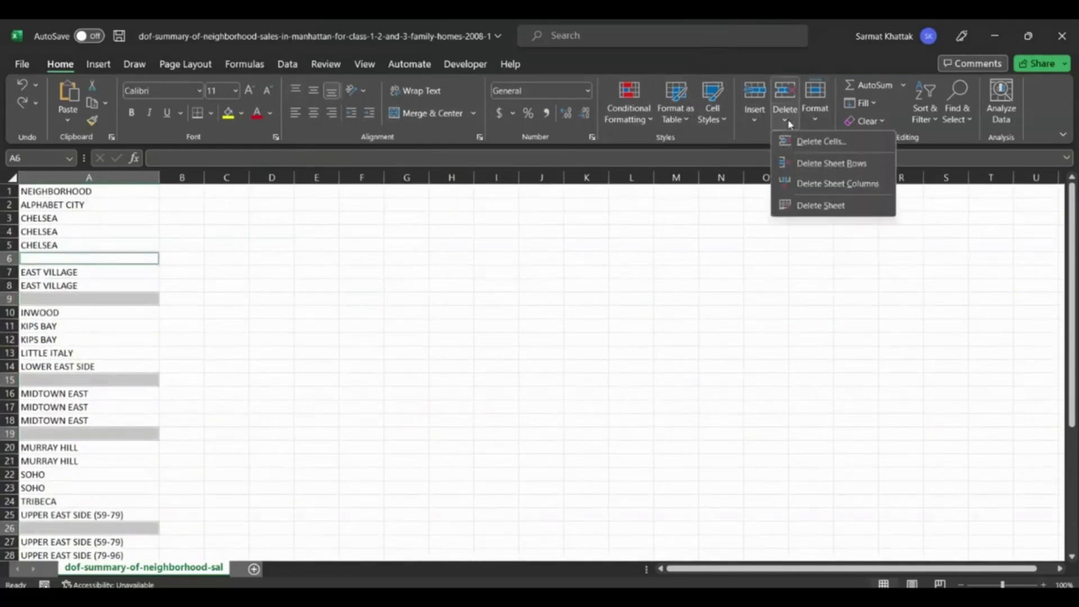
{"action": "left_click", "coordinate": [833, 148]}
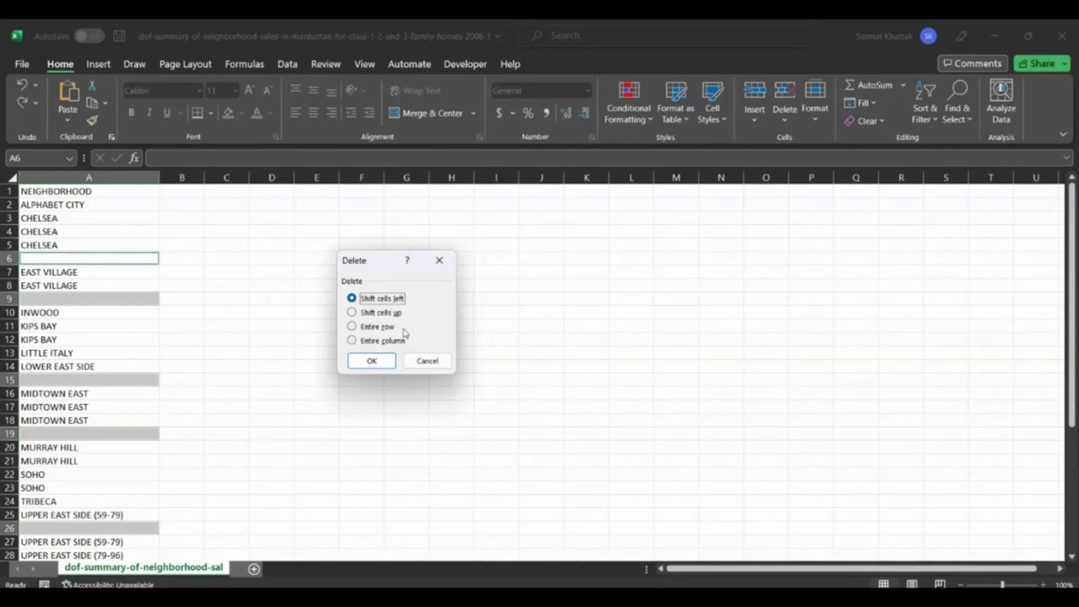
{"action": "left_click", "coordinate": [351, 313]}
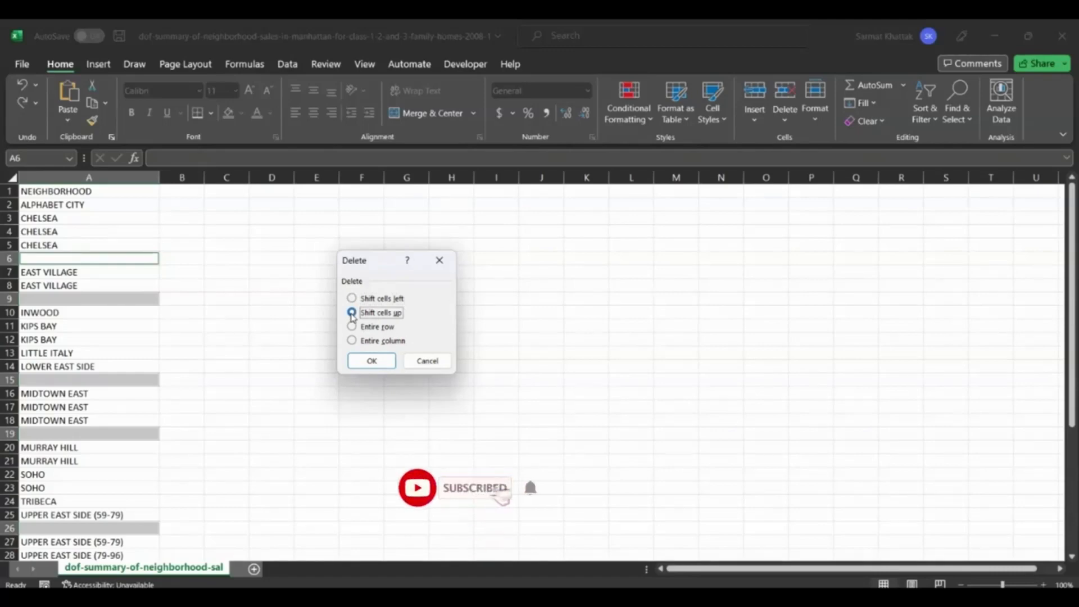
{"action": "left_click", "coordinate": [370, 362]}
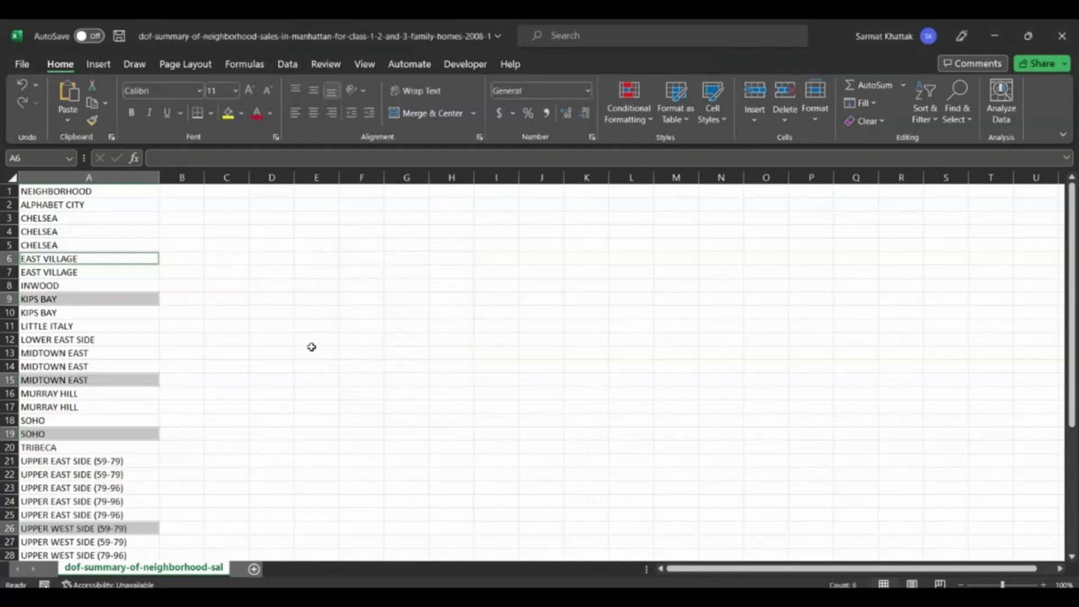
Look through the NEIGHBORHOOD list from start to end, checking column A for remaining gaps between entries.
{"action": "left_click", "coordinate": [280, 326]}
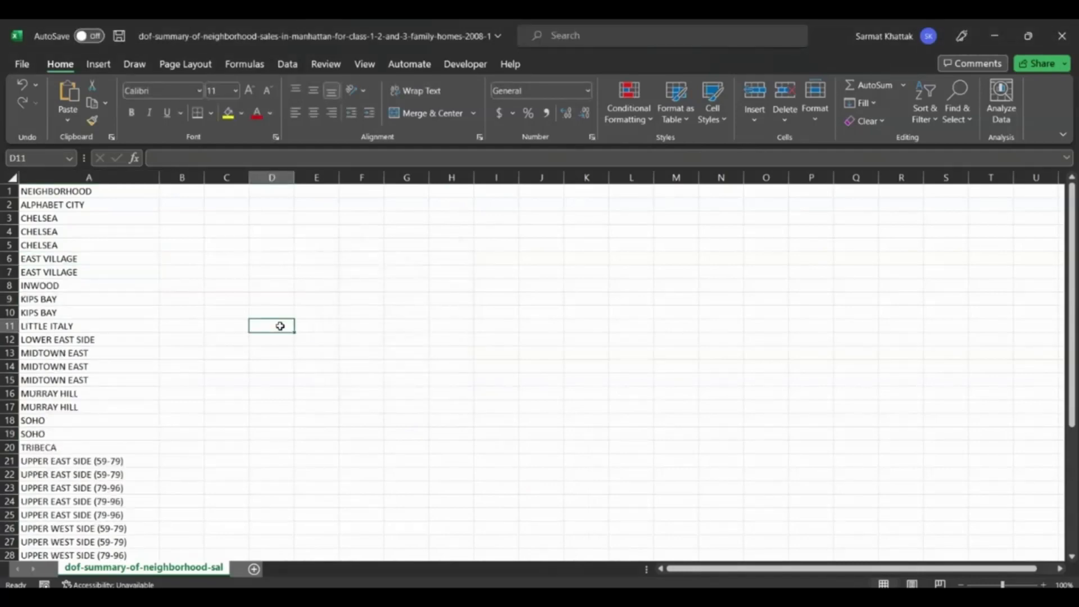
{"action": "scroll", "coordinate": [280, 326], "scroll_direction": "down", "scroll_amount": 6}
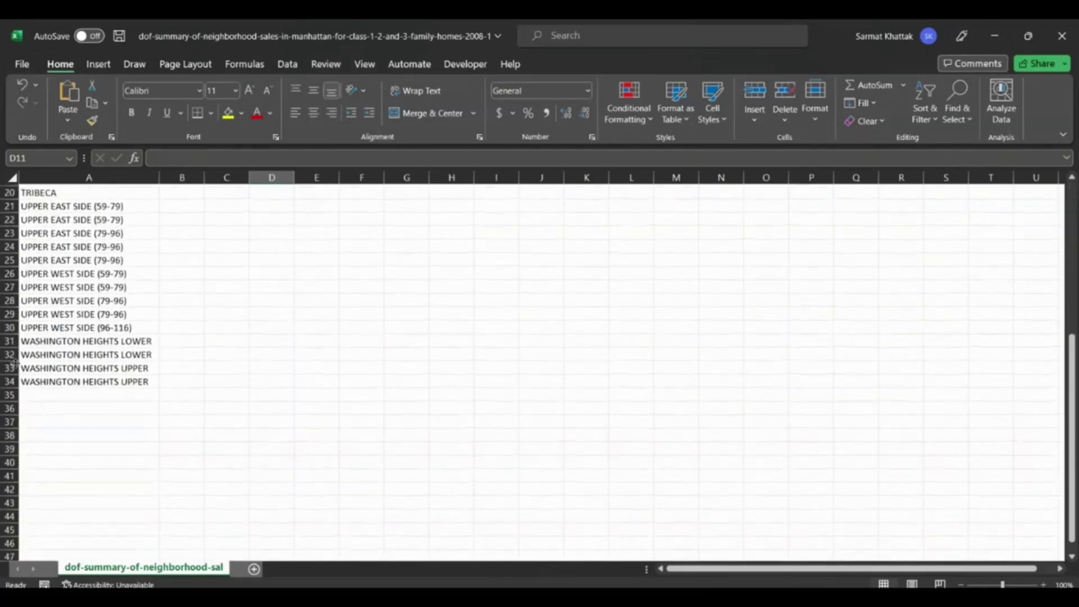
{"action": "scroll", "coordinate": [188, 379], "scroll_direction": "up", "scroll_amount": 6}
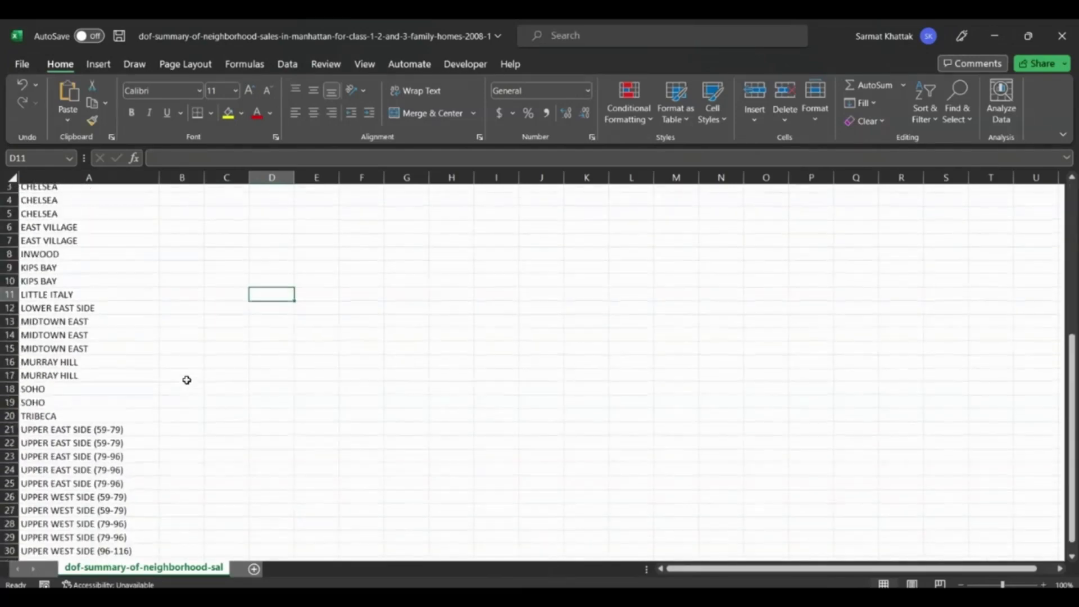
{"action": "scroll", "coordinate": [187, 380], "scroll_direction": "down", "scroll_amount": 4}
{"action": "scroll", "coordinate": [187, 379], "scroll_direction": "up", "scroll_amount": 4}
{"action": "scroll", "coordinate": [187, 380], "scroll_direction": "down", "scroll_amount": 3}
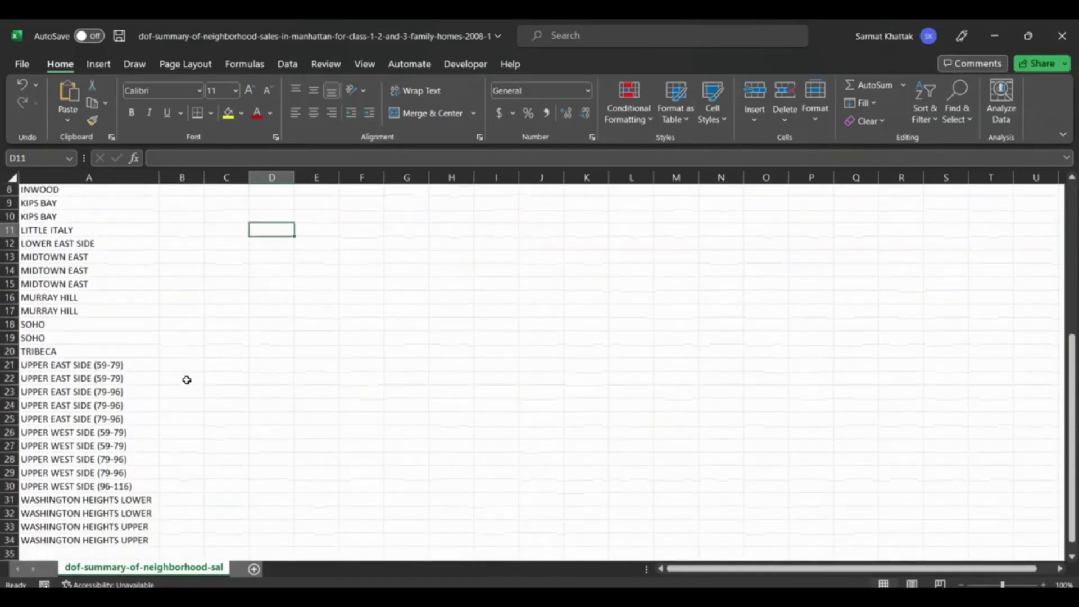
{"action": "scroll", "coordinate": [187, 380], "scroll_direction": "up", "scroll_amount": 3}
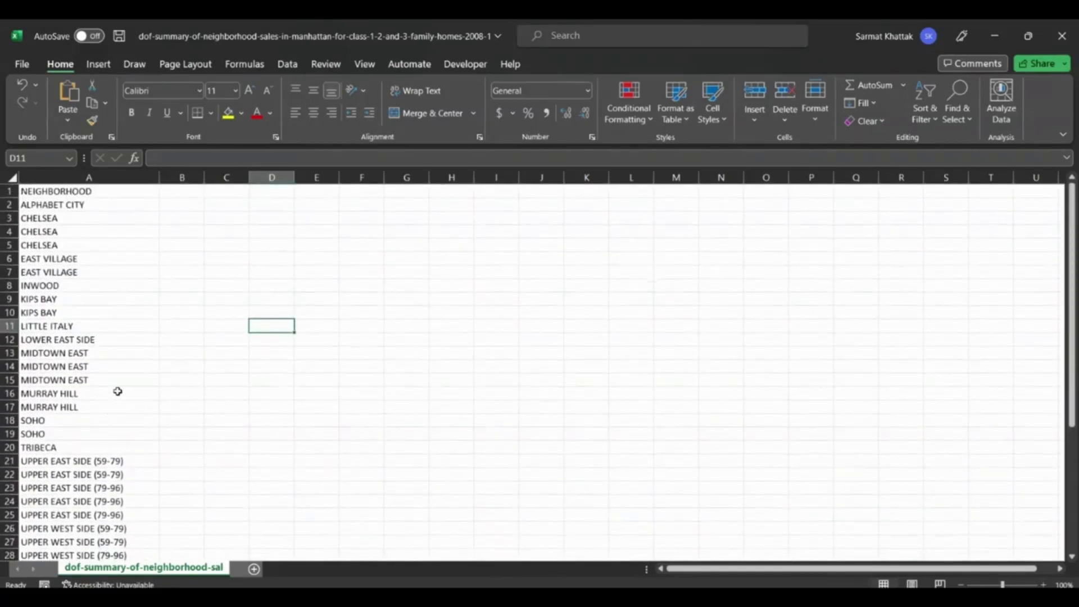
{"action": "scroll", "coordinate": [118, 391], "scroll_direction": "down", "scroll_amount": 5}
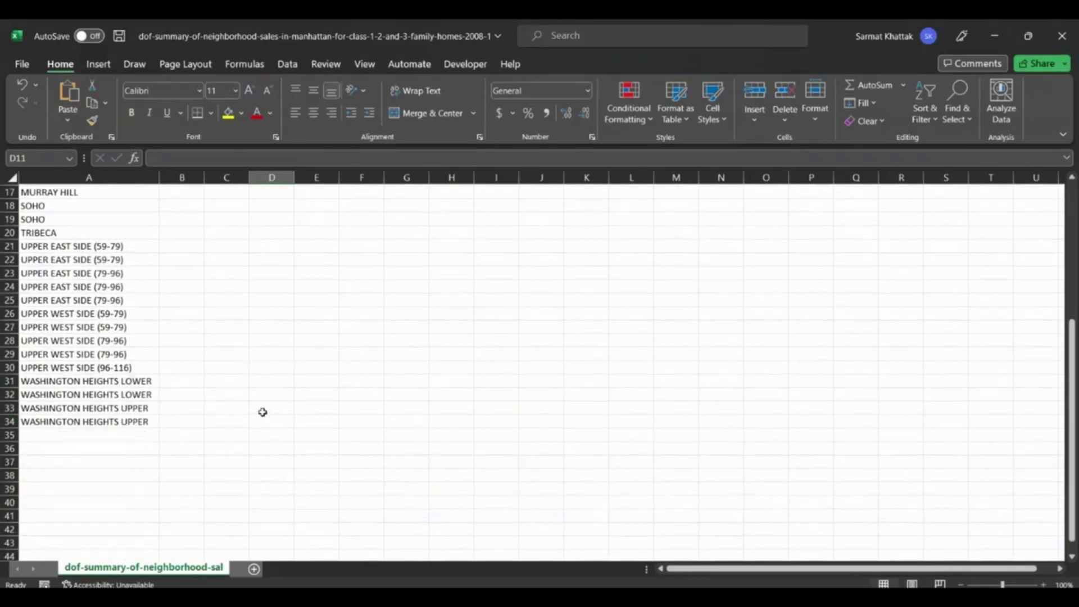
{"action": "scroll", "coordinate": [263, 412], "scroll_direction": "up", "scroll_amount": 5}
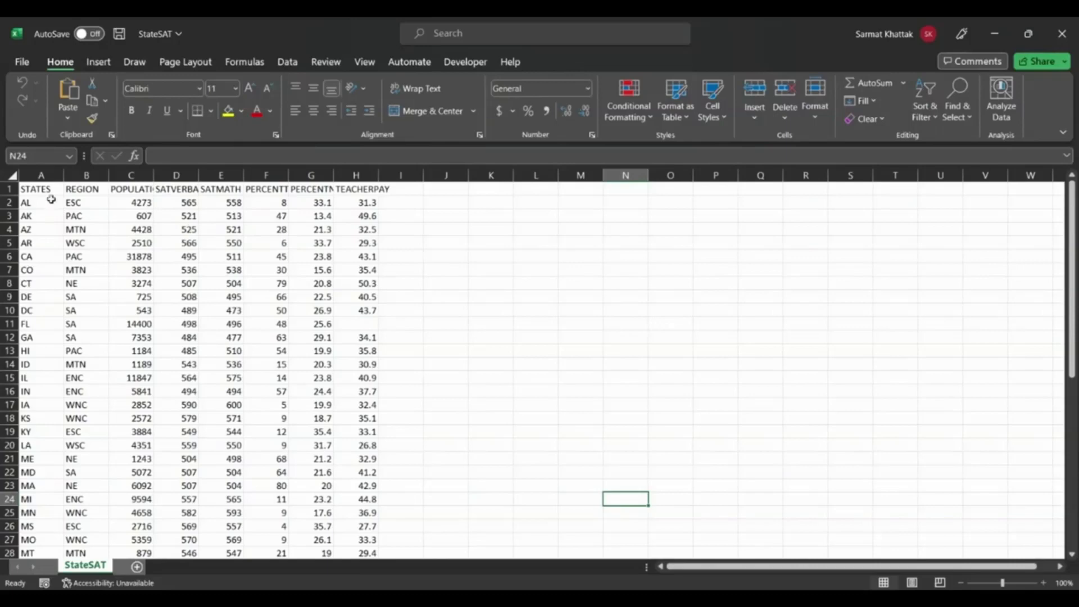
Create a PivotTable from columns A through H of the StateSAT sheet, placed in a new worksheet.
{"action": "left_click", "coordinate": [41, 173]}
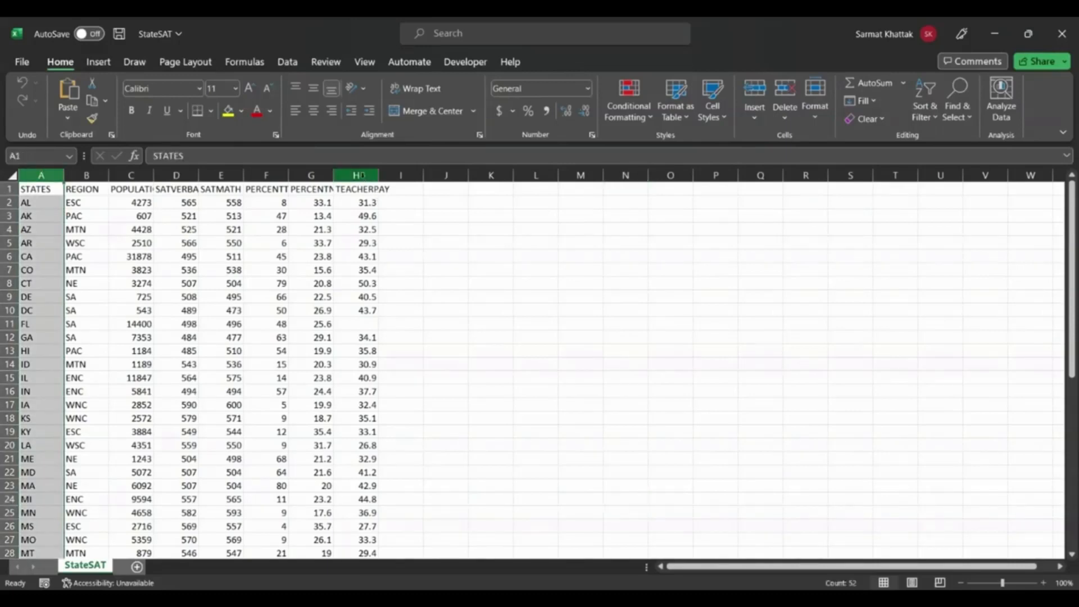
{"action": "left_click", "coordinate": [356, 174], "text": "ctrl"}
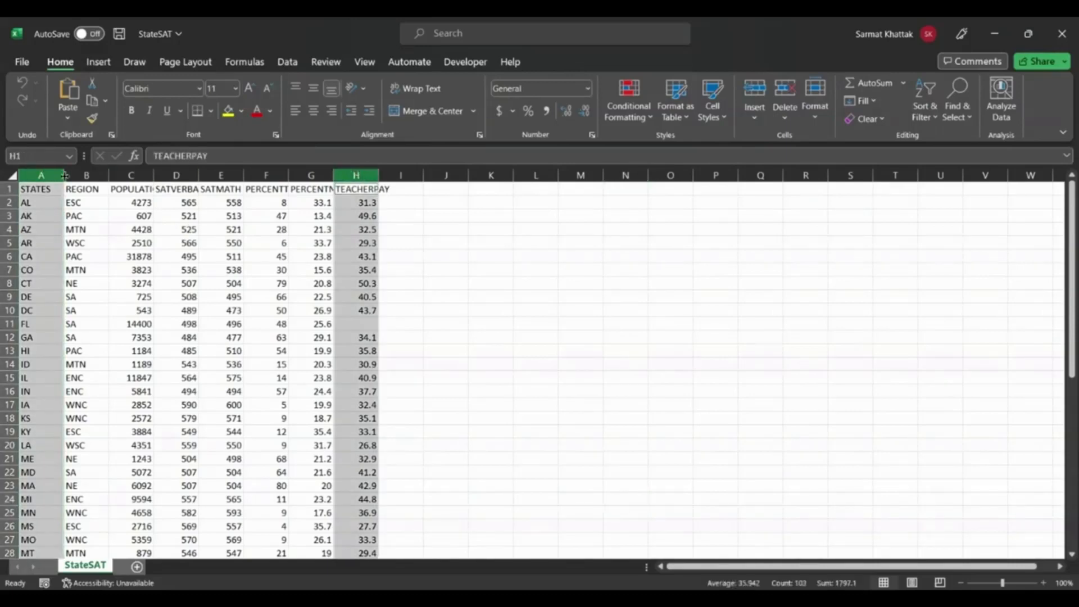
{"action": "left_click", "coordinate": [35, 171]}
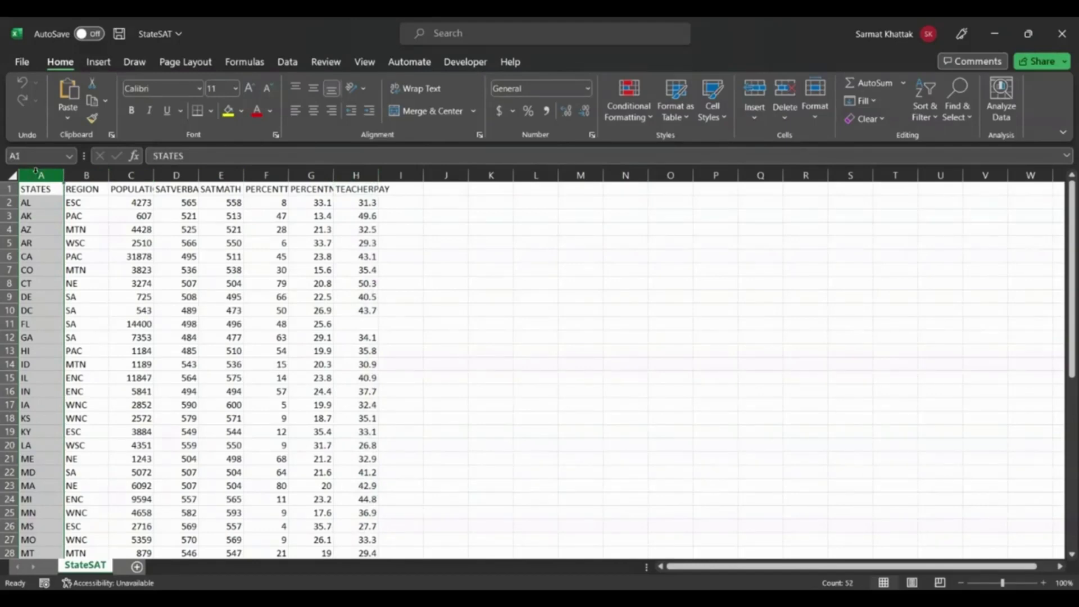
{"action": "left_click", "coordinate": [361, 173], "text": "shift"}
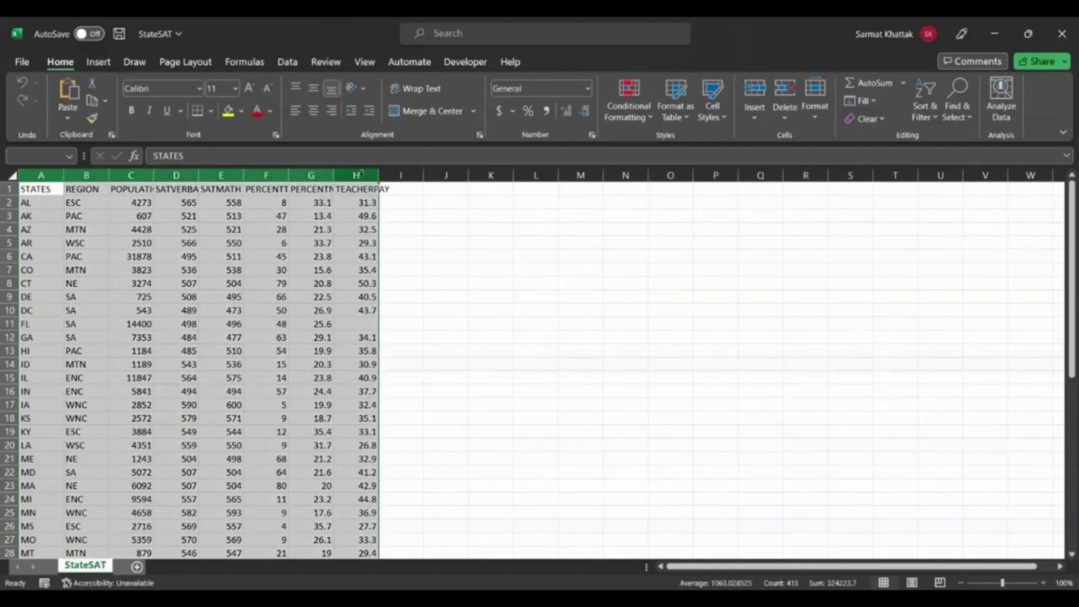
{"action": "left_click", "coordinate": [99, 62]}
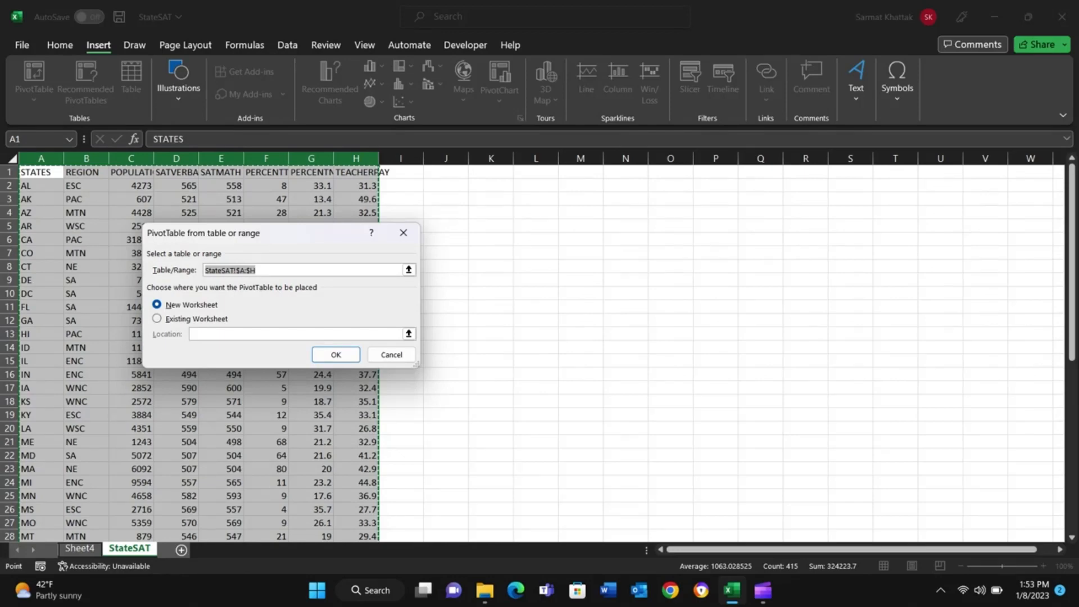
{"action": "left_click", "coordinate": [335, 354]}
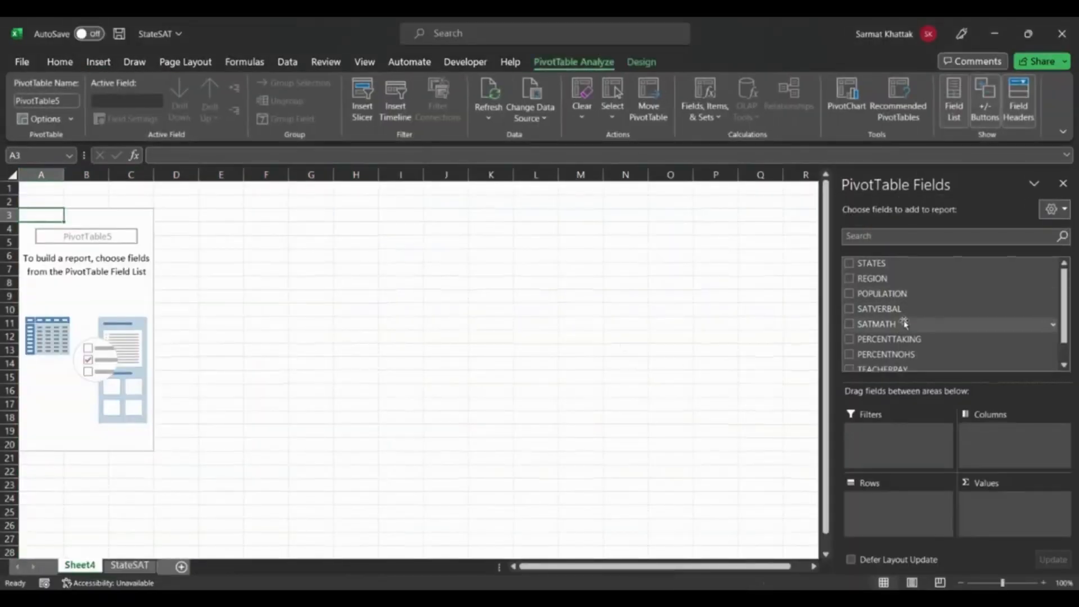
Add STATES as the PivotTable's row field and SATVERBAL and SATMATH as summed values, and review the resulting table.
{"action": "scroll", "coordinate": [904, 337], "scroll_direction": "down", "scroll_amount": 1}
{"action": "scroll", "coordinate": [904, 337], "scroll_direction": "up", "scroll_amount": 1}
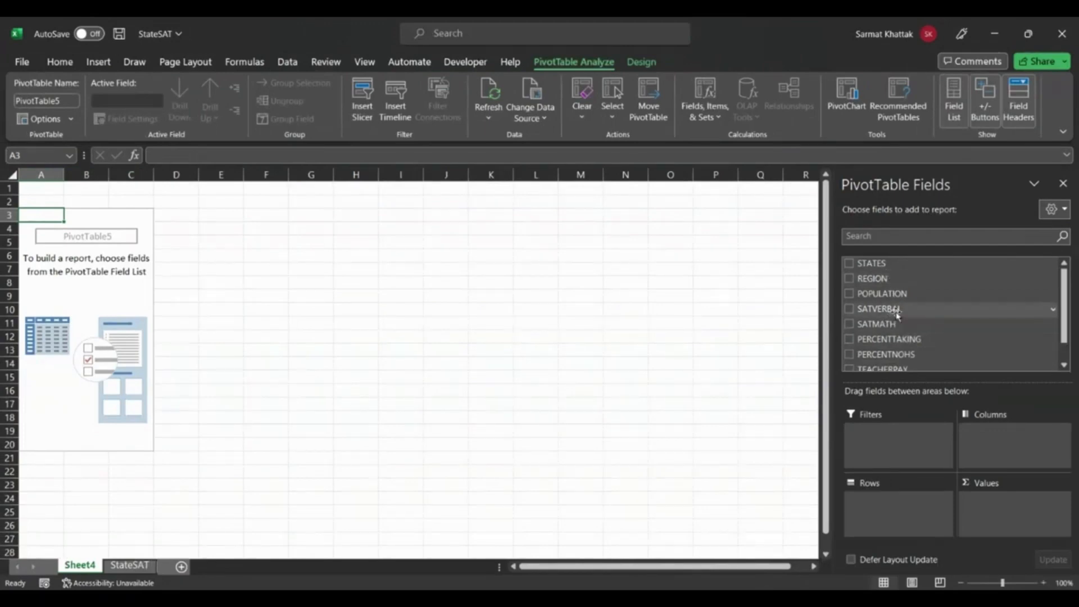
{"action": "left_click", "coordinate": [849, 264]}
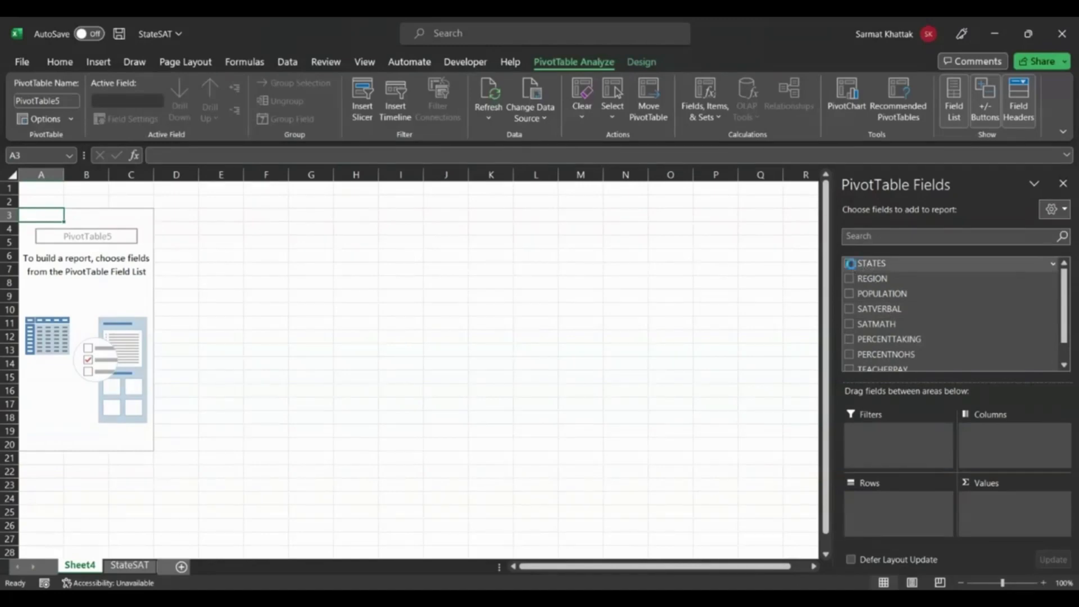
{"action": "left_click", "coordinate": [849, 309]}
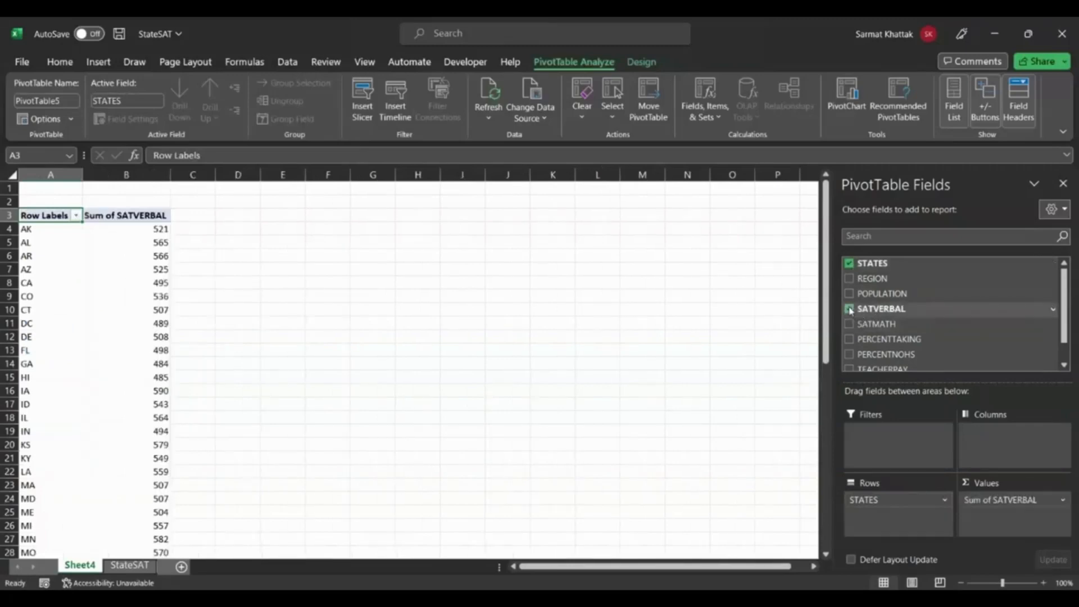
{"action": "left_click", "coordinate": [849, 325]}
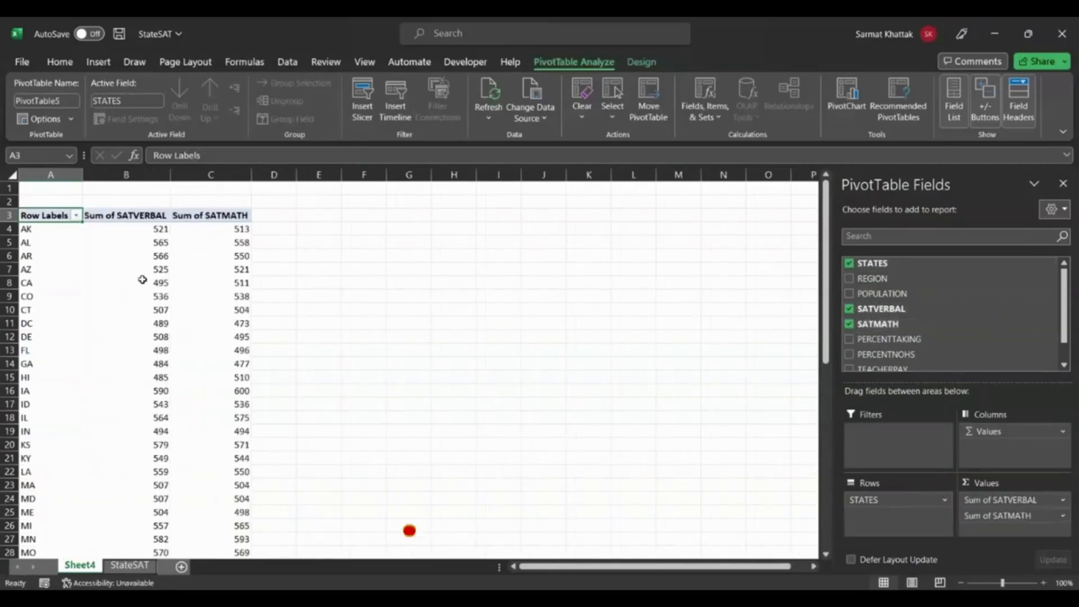
{"action": "scroll", "coordinate": [138, 409], "scroll_direction": "down", "scroll_amount": 2}
{"action": "scroll", "coordinate": [139, 409], "scroll_direction": "up", "scroll_amount": 3}
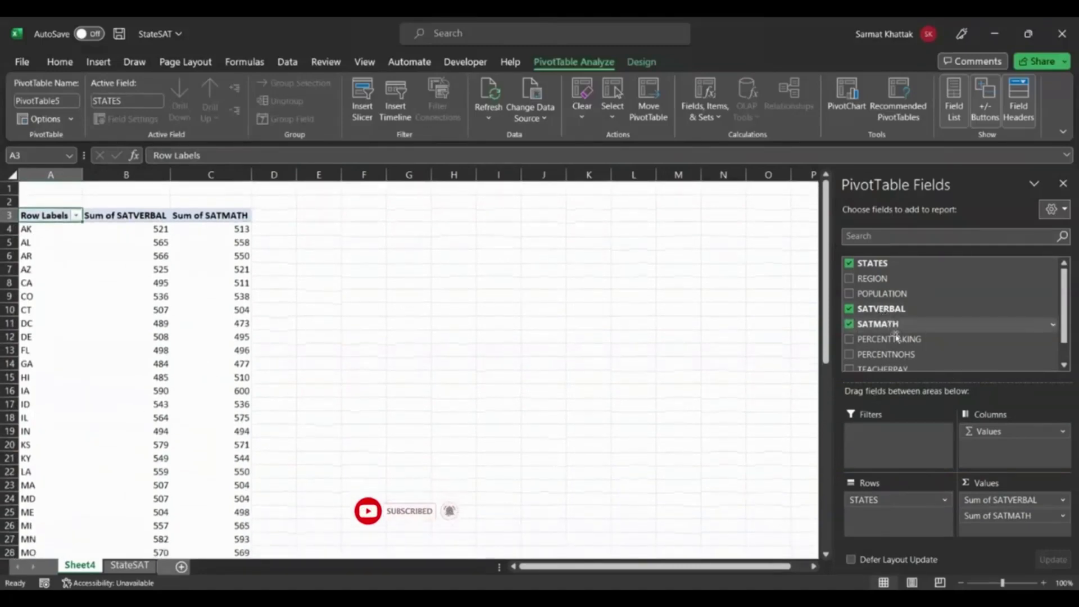
{"action": "scroll", "coordinate": [896, 337], "scroll_direction": "down", "scroll_amount": 1}
{"action": "scroll", "coordinate": [897, 341], "scroll_direction": "up", "scroll_amount": 1}
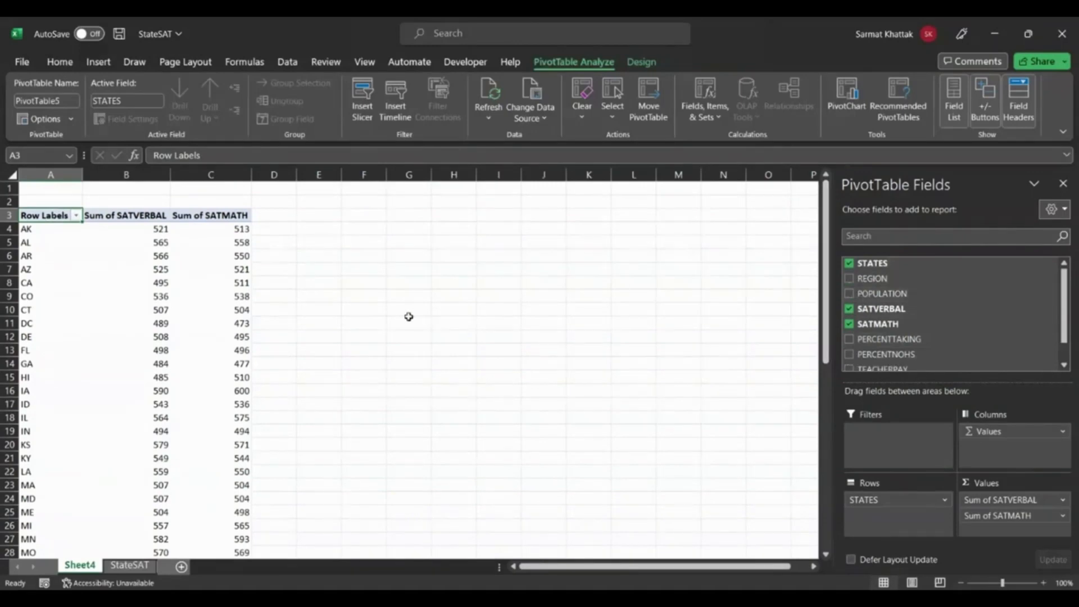
Try REGION as a second row field and POPULATION as a value, removing each from the PivotTable again.
{"action": "left_click", "coordinate": [849, 279]}
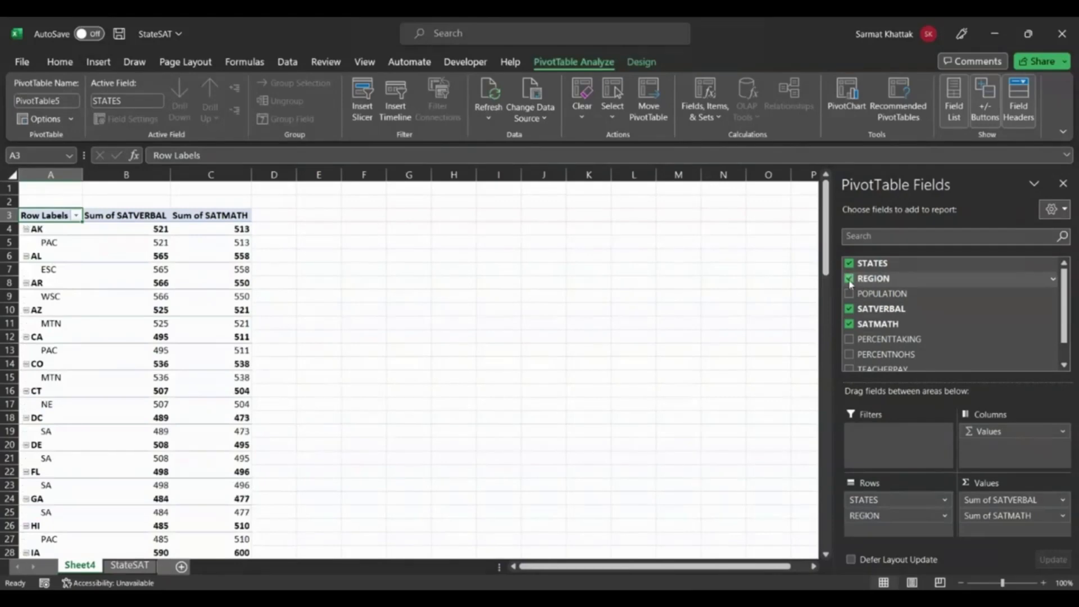
{"action": "left_click", "coordinate": [849, 279]}
{"action": "left_click", "coordinate": [849, 293]}
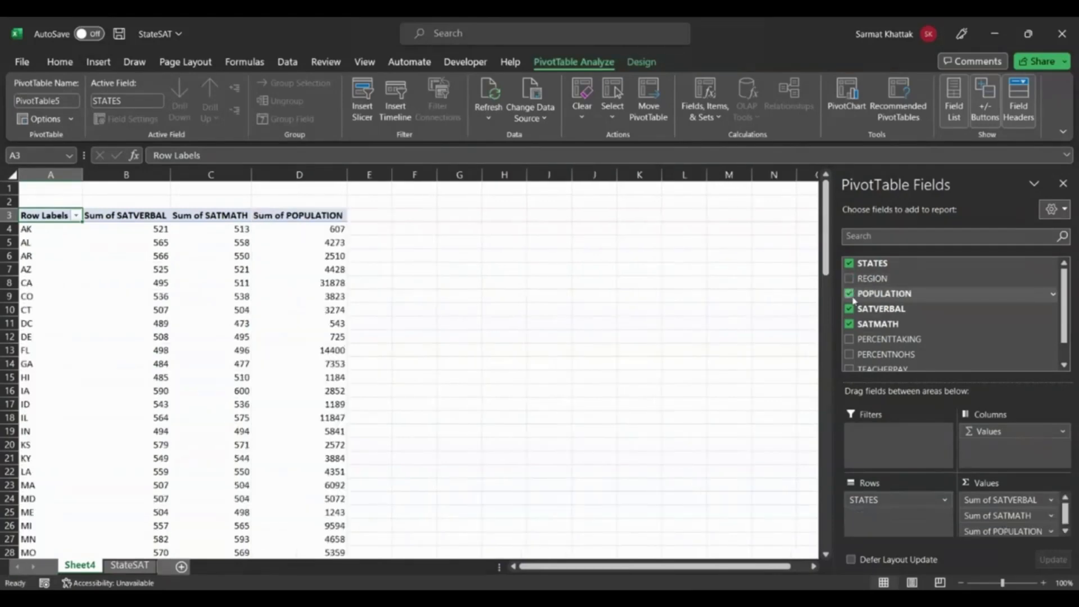
{"action": "left_click", "coordinate": [849, 294]}
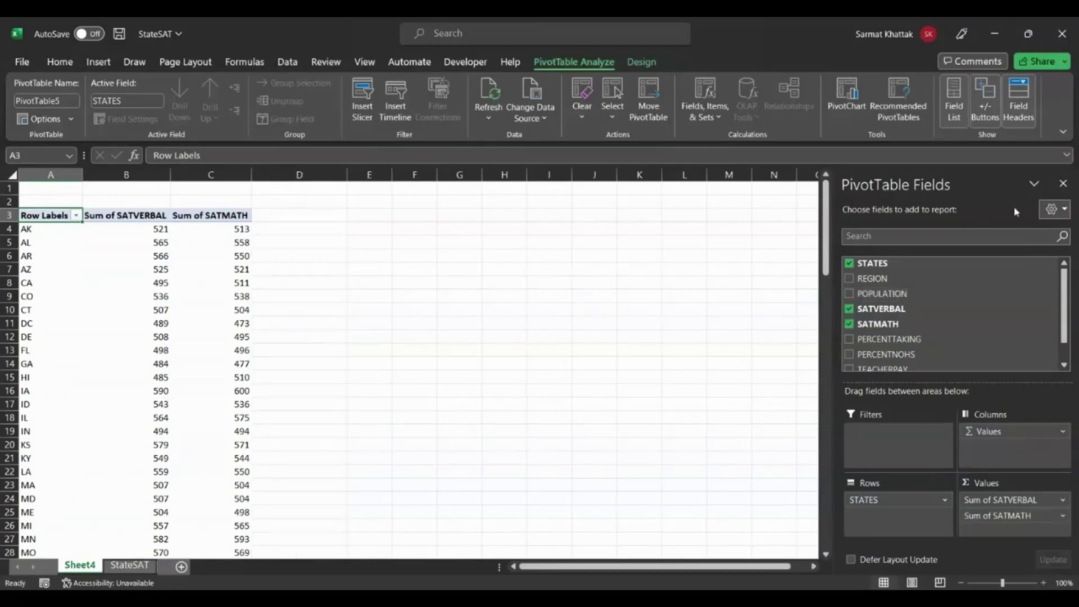
Insert a Clustered Column PivotChart of SATVERBAL and SATMATH by state and widen it to about column M.
{"action": "left_click", "coordinate": [324, 292]}
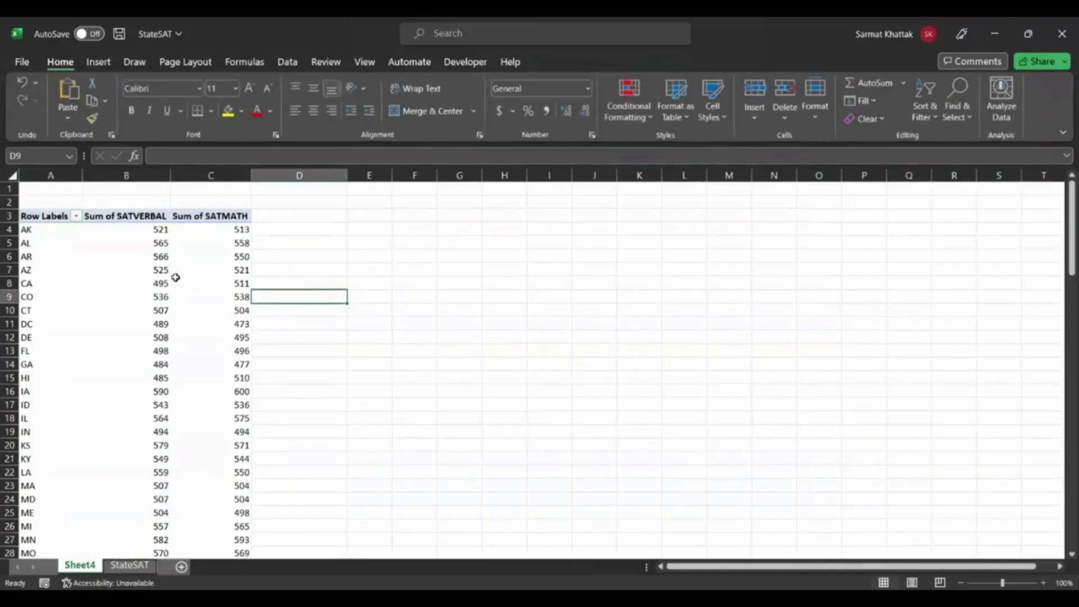
{"action": "left_click", "coordinate": [216, 272]}
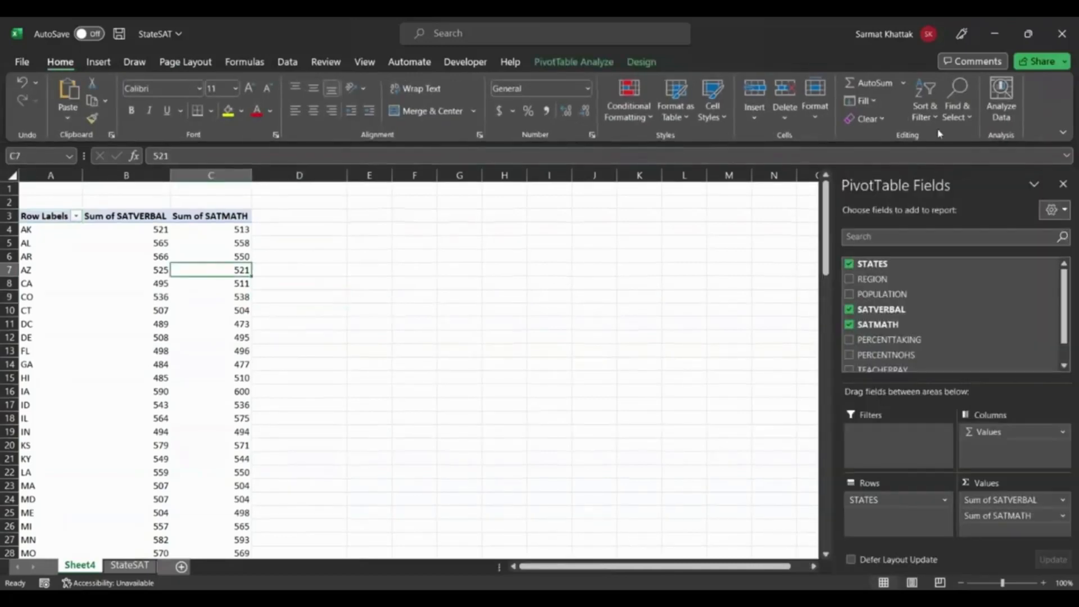
{"action": "left_click", "coordinate": [105, 62]}
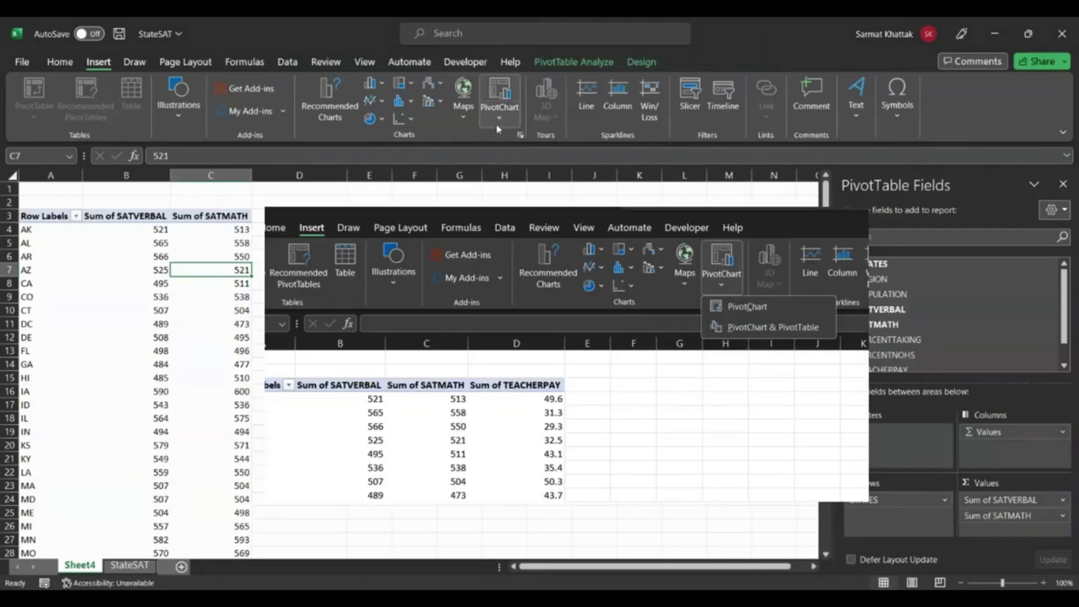
{"action": "left_click", "coordinate": [520, 135]}
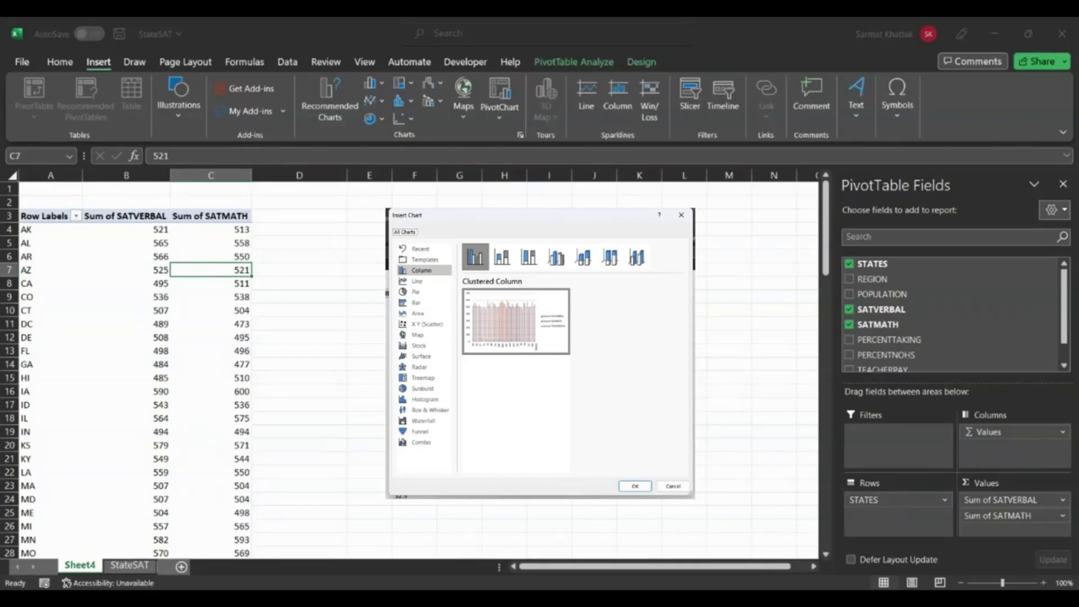
{"action": "left_click", "coordinate": [684, 506]}
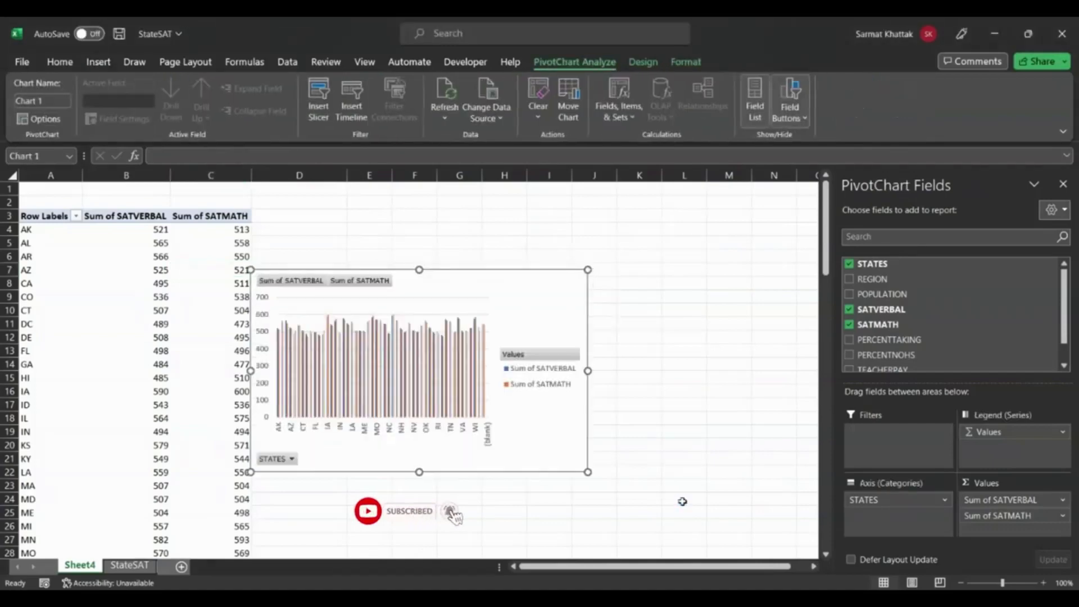
{"action": "left_click_drag", "start_coordinate": [587, 371], "coordinate": [758, 371]}
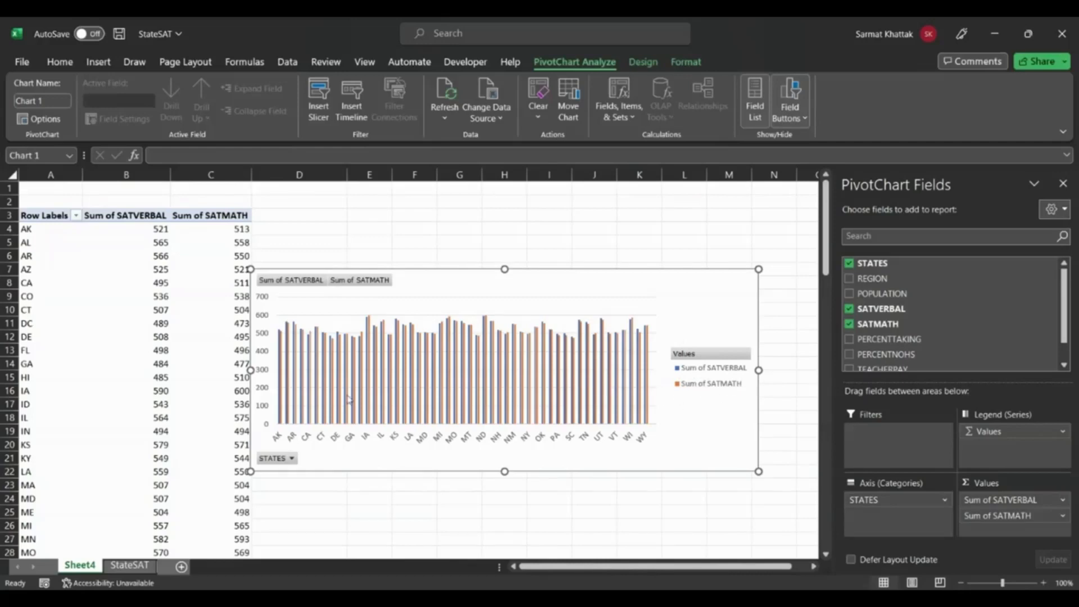
Filter the PivotChart's STATES field to show only VA.
{"action": "left_click", "coordinate": [292, 458]}
{"action": "scroll", "coordinate": [89, 323], "scroll_direction": "down", "scroll_amount": 1}
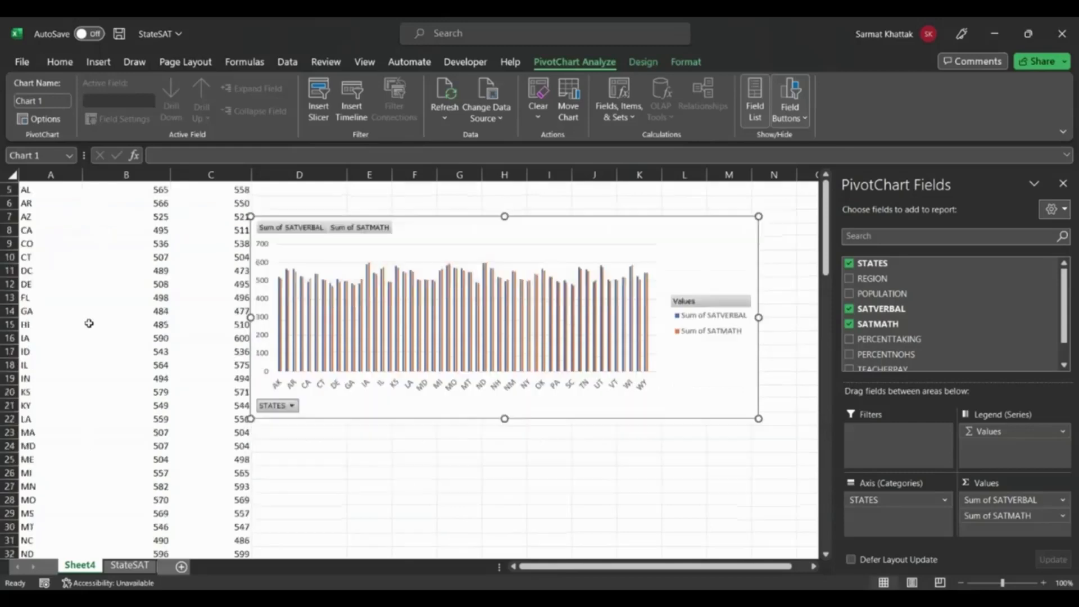
{"action": "scroll", "coordinate": [89, 323], "scroll_direction": "down", "scroll_amount": 9}
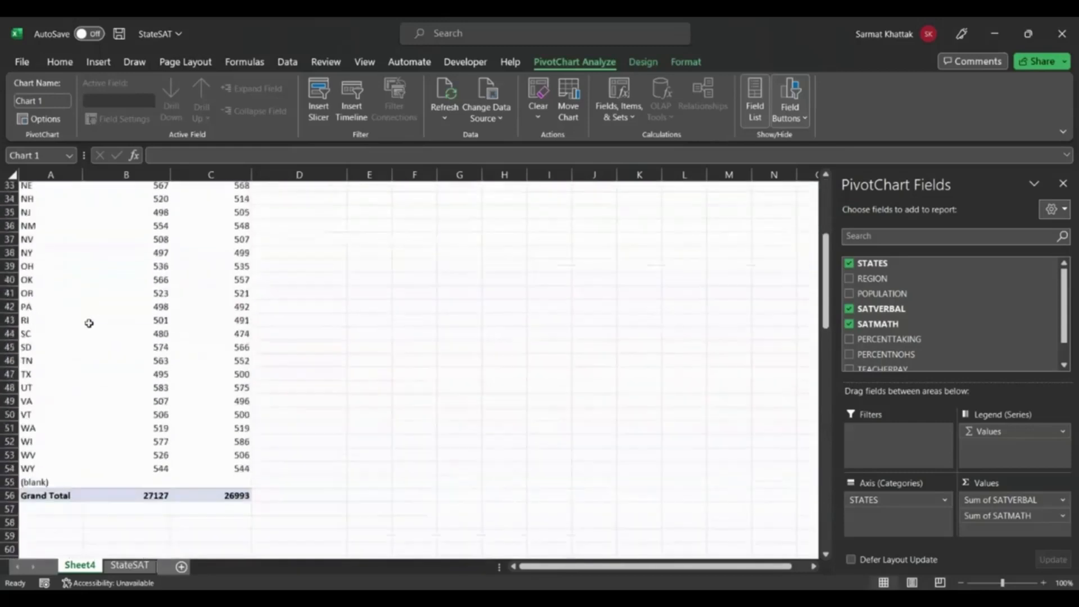
{"action": "scroll", "coordinate": [89, 324], "scroll_direction": "down", "scroll_amount": 8}
{"action": "scroll", "coordinate": [89, 323], "scroll_direction": "up", "scroll_amount": 8}
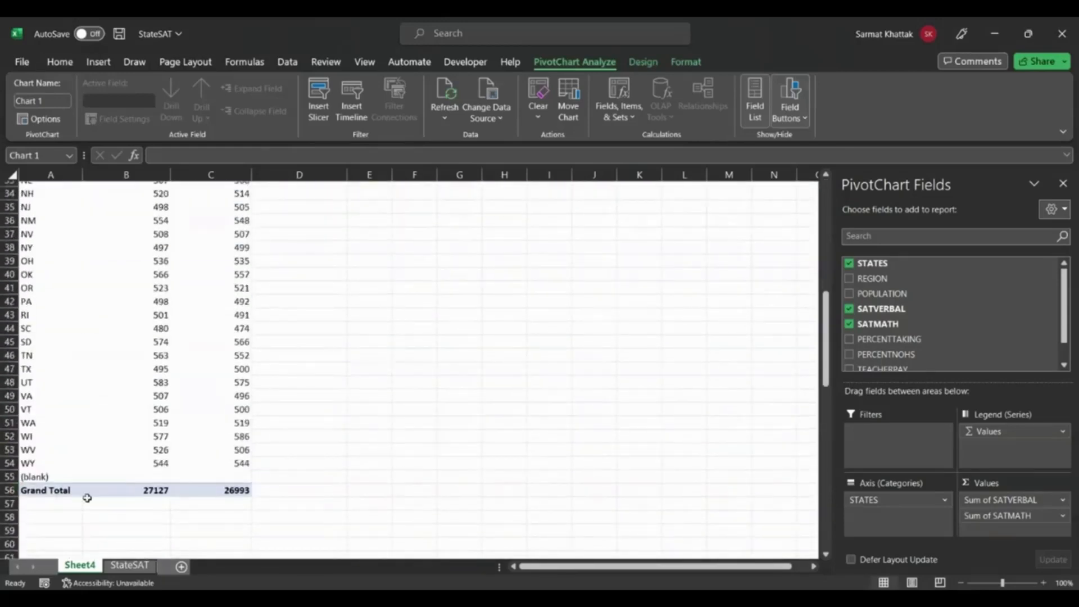
{"action": "scroll", "coordinate": [303, 439], "scroll_direction": "up", "scroll_amount": 11}
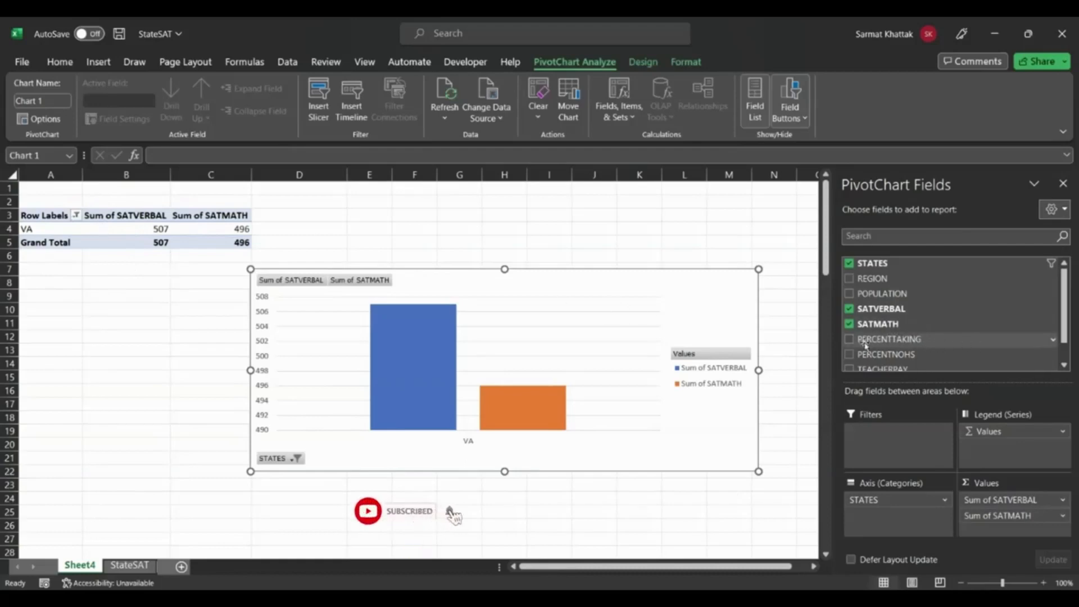
Add TEACHERPAY as a summed value, and try STATES as a report filter before returning it to the chart axis.
{"action": "scroll", "coordinate": [1064, 316], "scroll_direction": "down", "scroll_amount": 2}
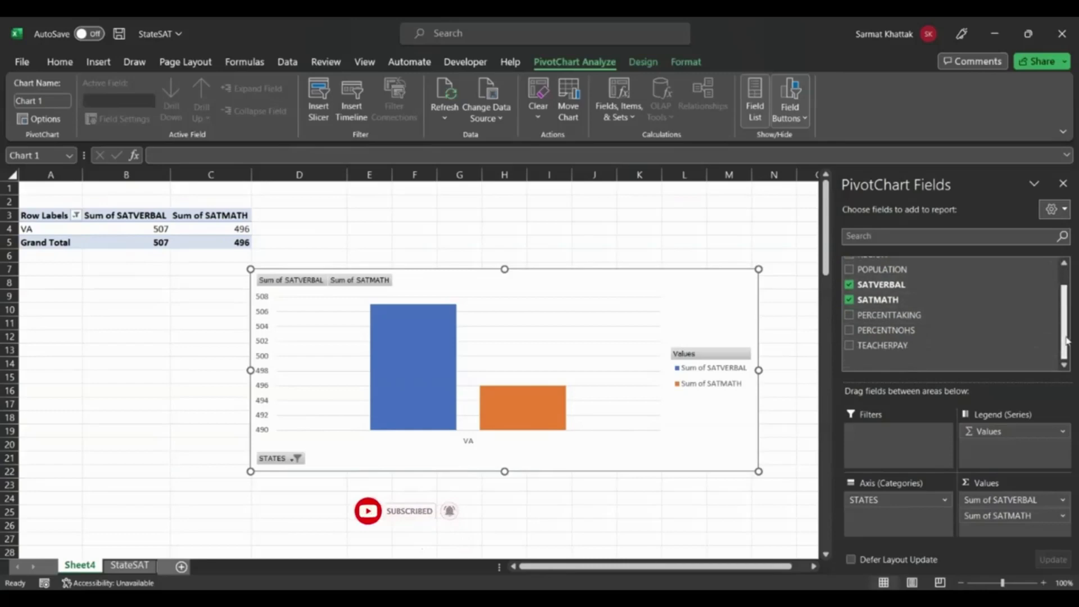
{"action": "left_click", "coordinate": [849, 346]}
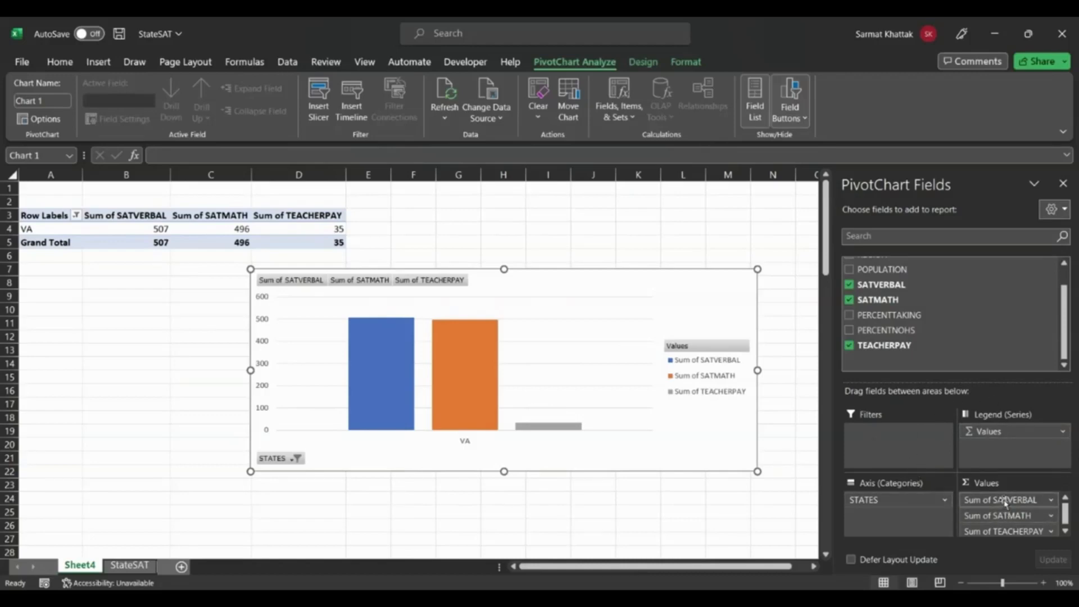
{"action": "left_click_drag", "start_coordinate": [910, 500], "coordinate": [895, 445]}
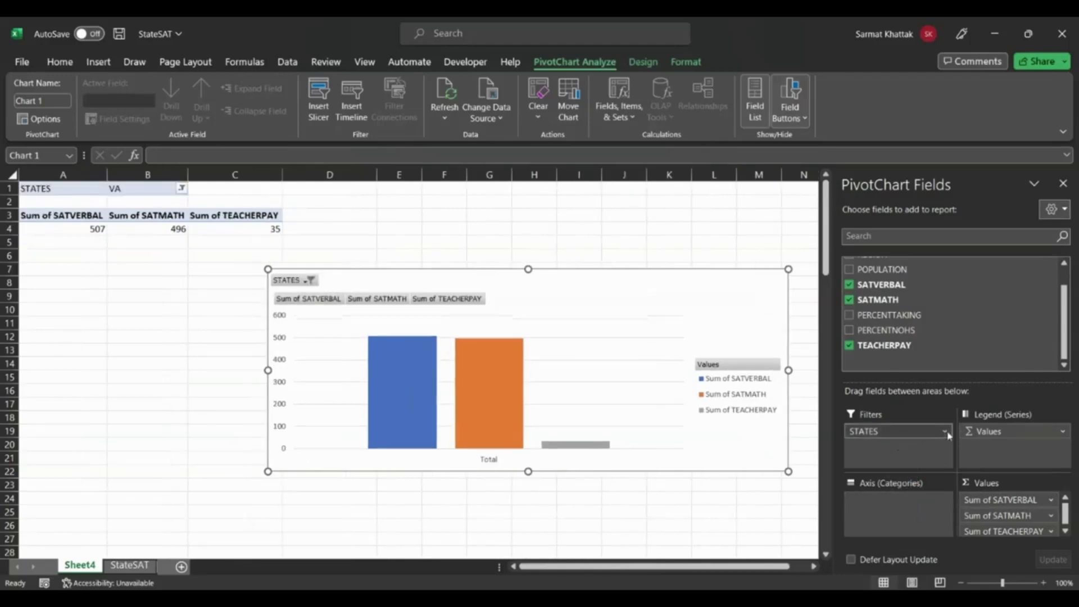
{"action": "left_click_drag", "start_coordinate": [908, 432], "coordinate": [891, 513]}
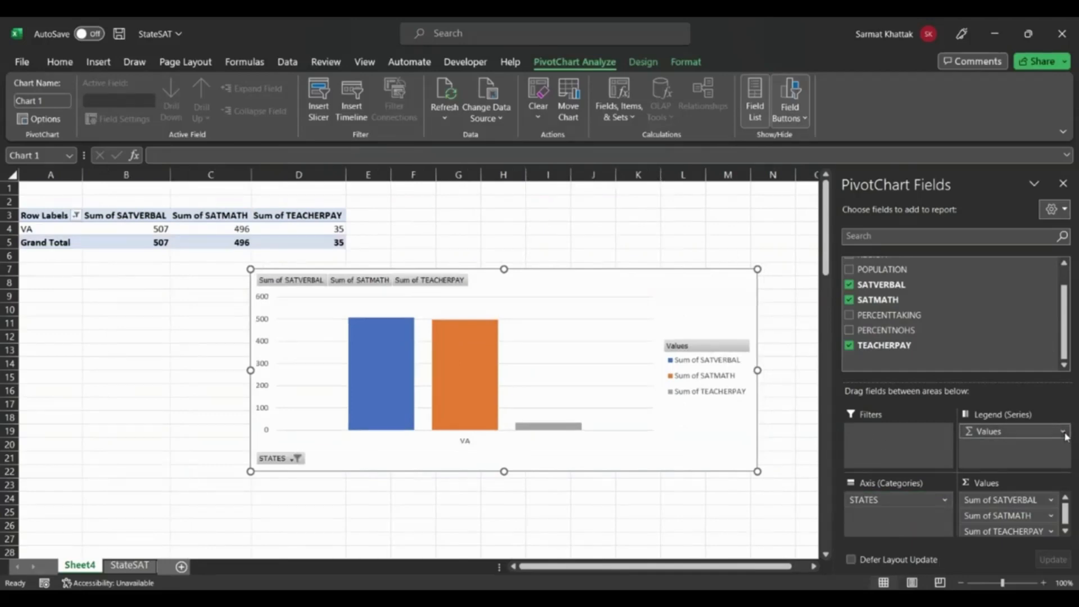
Reset the STATES filter so the PivotChart includes all states.
{"action": "scroll", "coordinate": [999, 509], "scroll_direction": "down", "scroll_amount": 1}
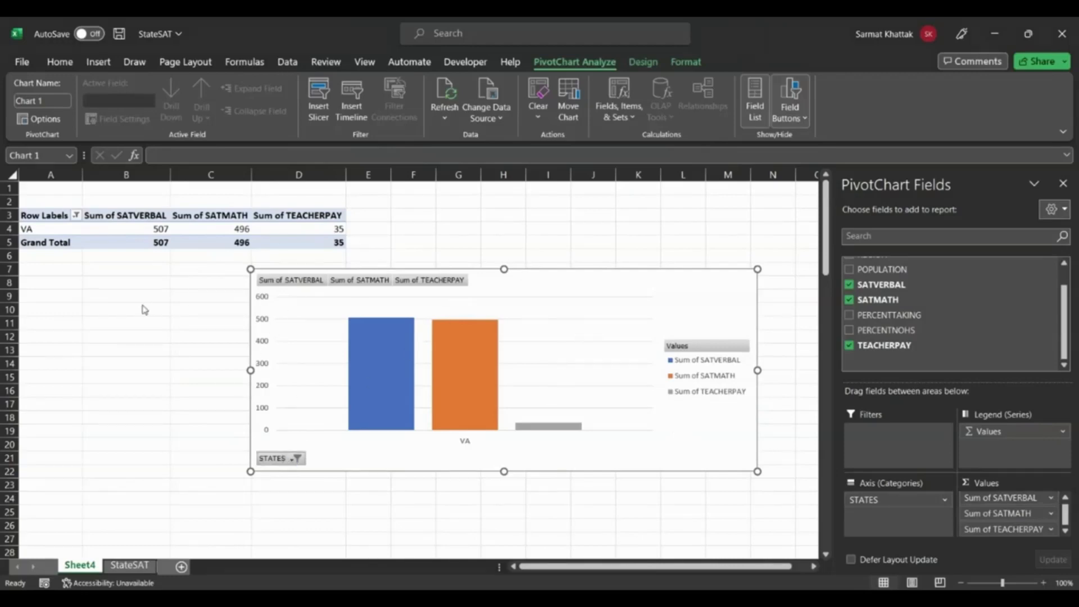
{"action": "left_click", "coordinate": [200, 445]}
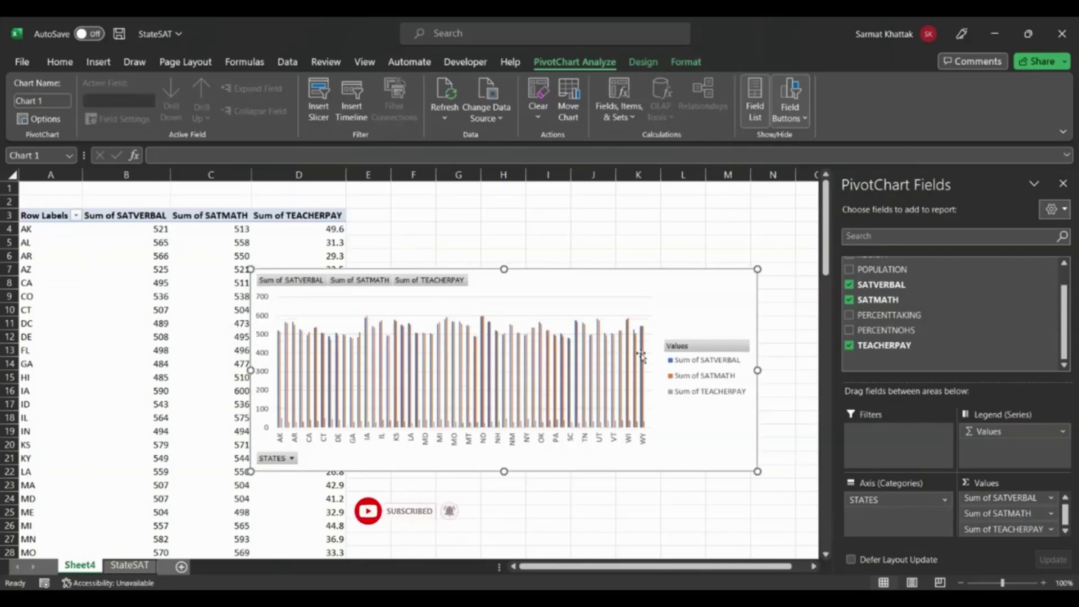
{"action": "left_click", "coordinate": [98, 62]}
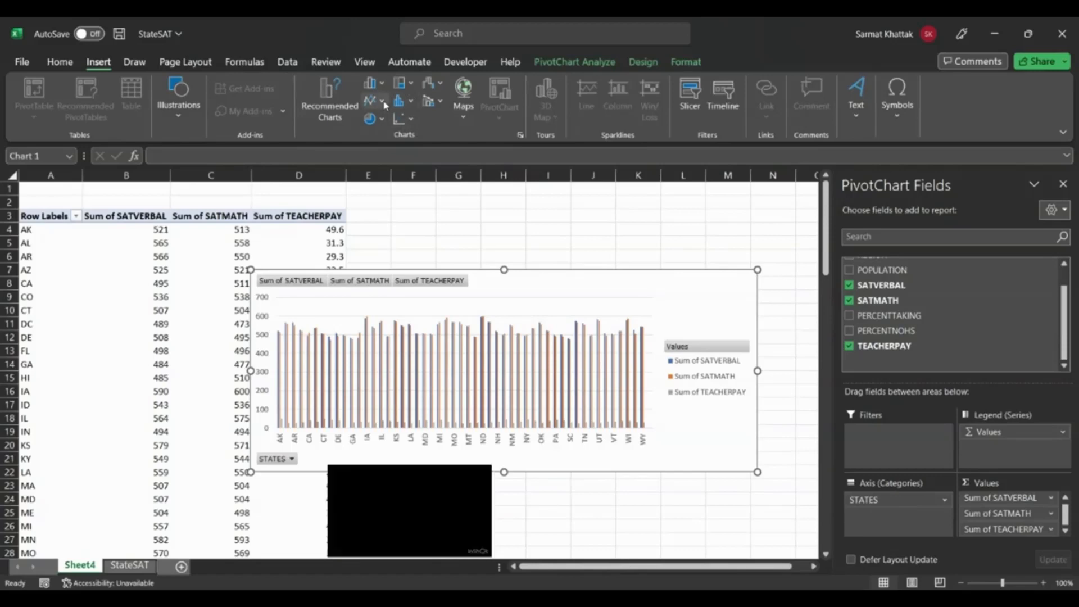
{"action": "left_click", "coordinate": [660, 285]}
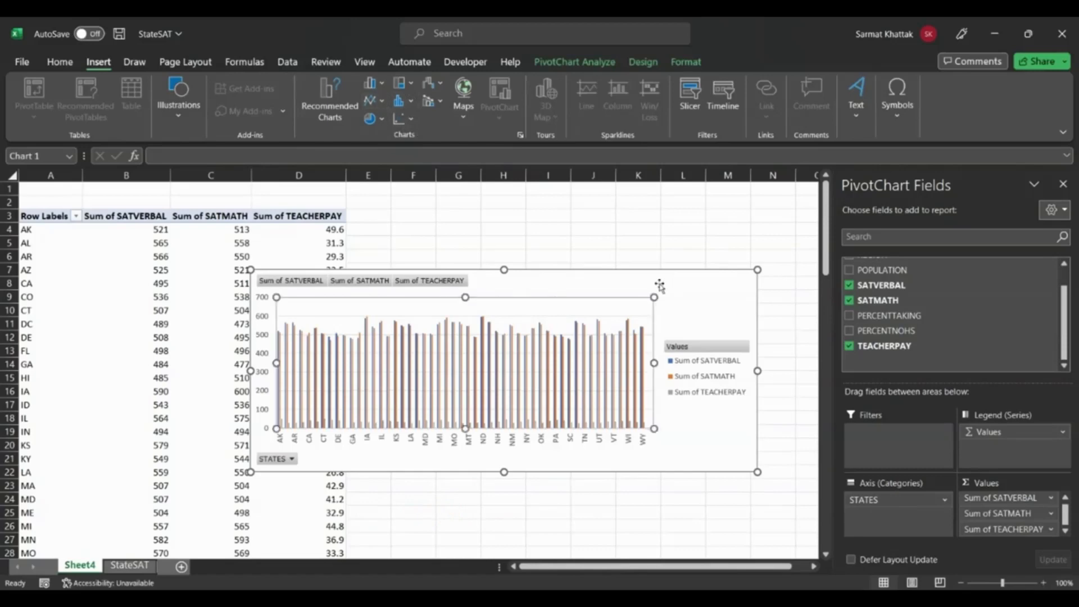
{"action": "left_click", "coordinate": [625, 287]}
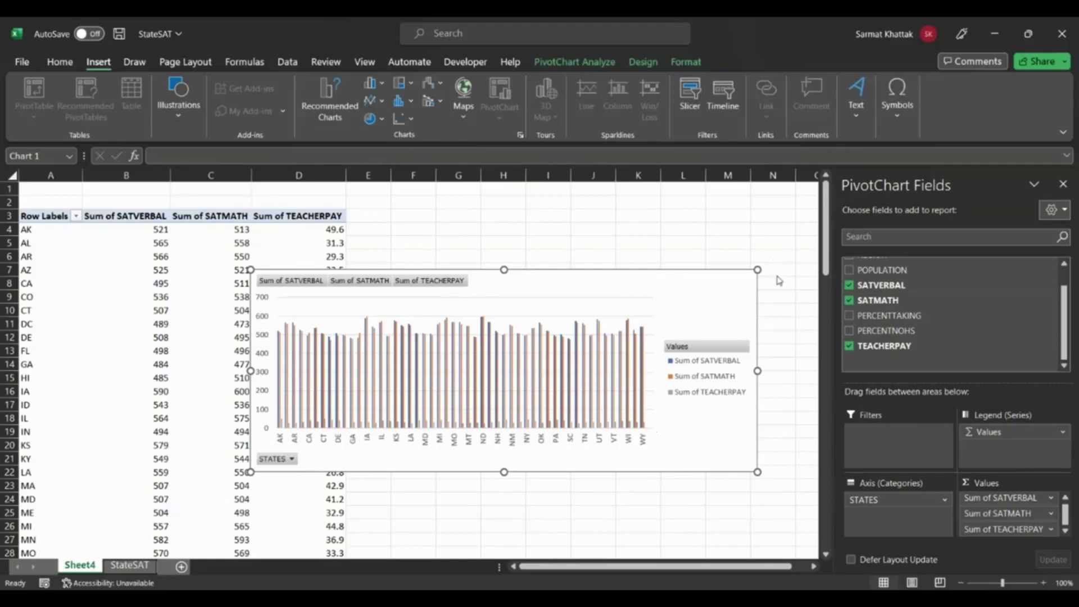
{"action": "left_click", "coordinate": [776, 310]}
{"action": "left_click", "coordinate": [679, 232]}
{"action": "left_click", "coordinate": [585, 293]}
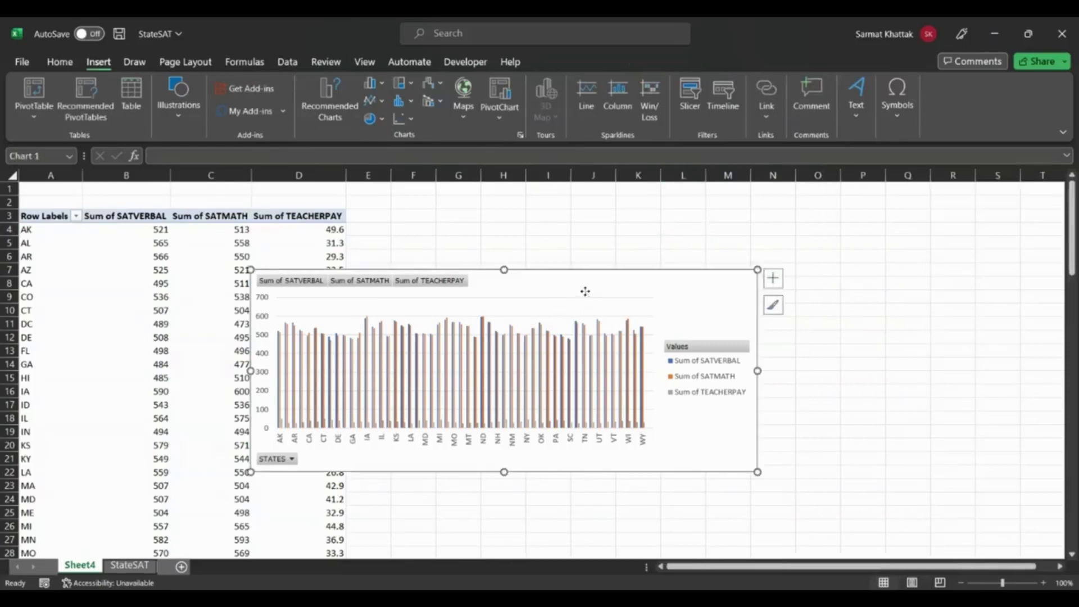